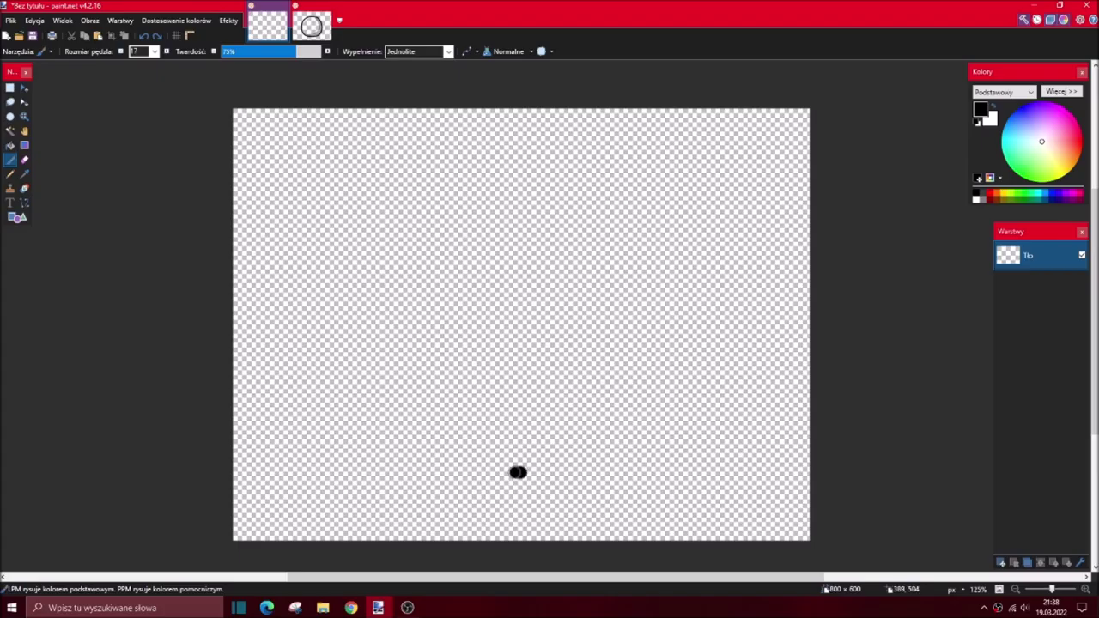
- Paint the ball's thick black round outline on the transparent canvas with a 17 px brush
drag(515, 471, 423, 432)
drag(392, 257, 527, 466)
key(ctrl+z)
mouse_move(459, 461)
mouse_down()
mouse_move(545, 467)
mouse_move(406, 383)
mouse_up()
key(ctrl+z)
mouse_move(539, 466)
mouse_down()
mouse_move(493, 461)
mouse_move(411, 281)
mouse_move(573, 186)
mouse_move(708, 350)
mouse_move(523, 470)
mouse_up()
scroll(549, 468, up, 7)
scroll(557, 468, up, 2)
- Erase uneven spots on the ball's outline and repaint its lower edge with the brush
key(e)
drag(371, 365, 576, 397)
click(10, 162)
drag(322, 451, 481, 471)
- Apply the Bulge effect to the outline with strength 45 and centre 0.06, 0.95
scroll(604, 497, down, 6)
scroll(604, 497, down, 1)
click(228, 20)
click(343, 230)
mouse_move(545, 296)
mouse_down()
mouse_move(520, 298)
mouse_move(547, 296)
mouse_up()
drag(545, 313, 566, 313)
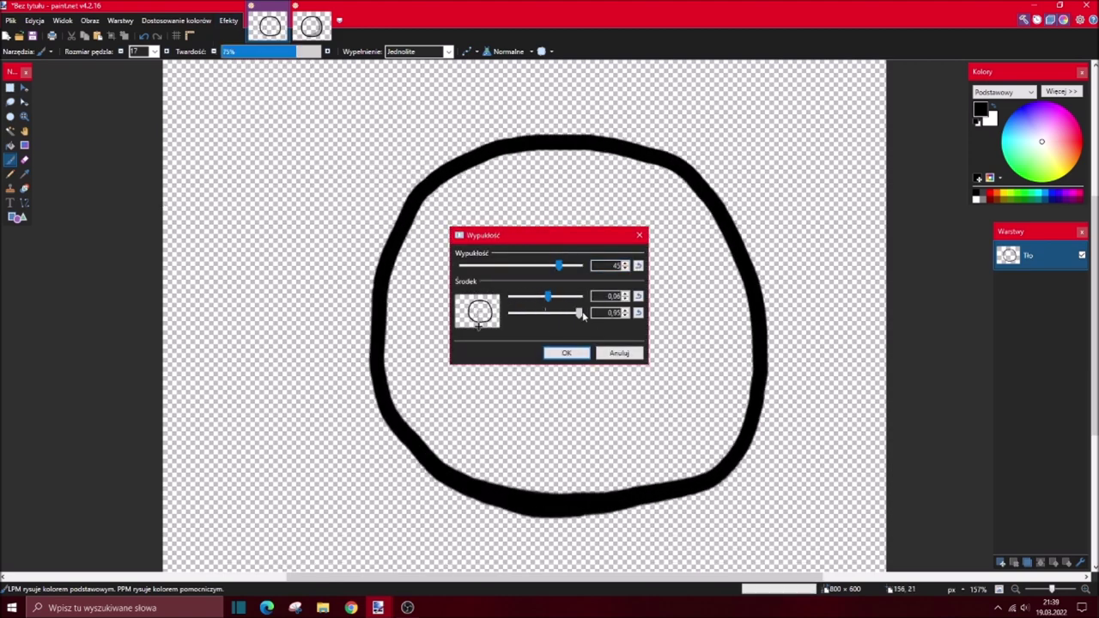
click(565, 353)
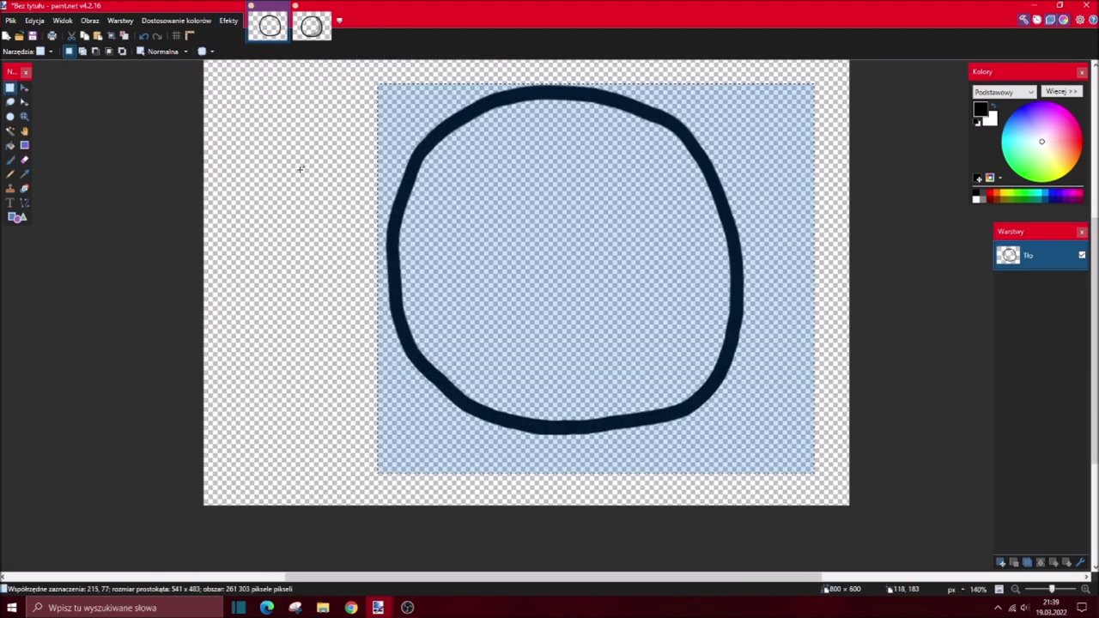
- Try repainting the outline's bottom and lower-right edge with the brush, and undo the strokes
key(Delete)
mouse_move(614, 399)
mouse_down()
mouse_move(496, 414)
mouse_move(326, 327)
mouse_up()
key(ctrl+z)
scroll(583, 467, up, 2)
drag(609, 510, 566, 527)
key(ctrl+z)
mouse_move(681, 489)
mouse_down()
mouse_move(503, 532)
mouse_move(395, 267)
mouse_move(679, 498)
mouse_move(343, 381)
mouse_move(503, 186)
mouse_move(677, 459)
mouse_move(608, 524)
mouse_up()
key(ctrl+z)
click(228, 20)
click(377, 234)
click(619, 380)
- Apply the Bulge effect again, adjusting its strength and centre to make the outline rounder
click(228, 20)
click(378, 247)
drag(550, 296, 568, 296)
drag(530, 312, 545, 313)
drag(567, 296, 582, 266)
drag(547, 296, 546, 296)
click(566, 353)
scroll(620, 457, down, 2)
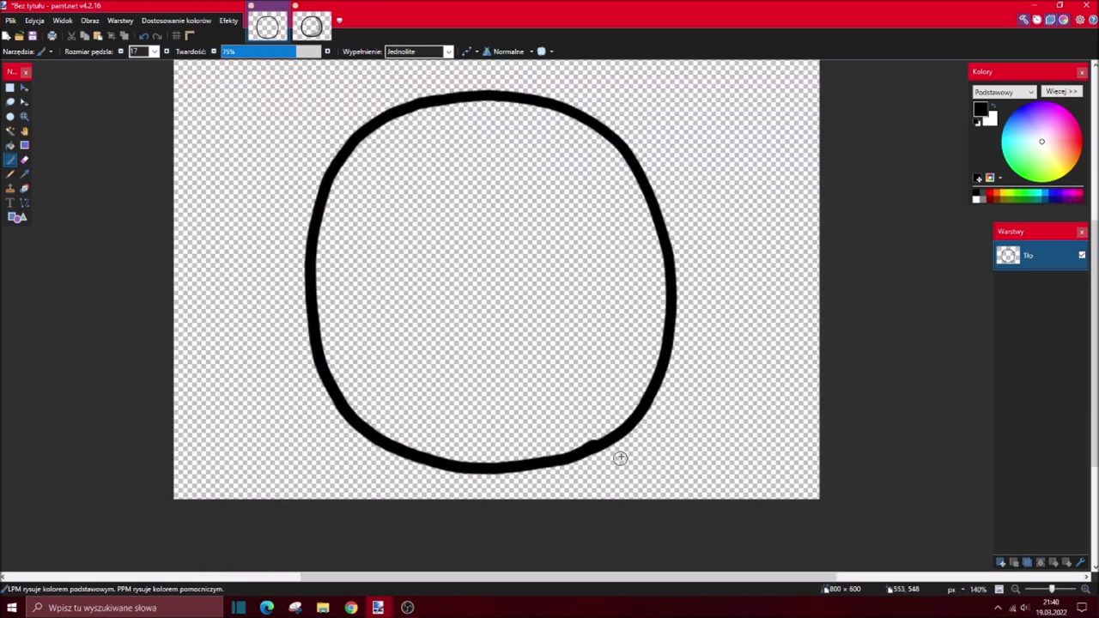
- Erase unevenness along the edge of the ball's outline
key(e)
scroll(601, 456, up, 10)
drag(604, 265, 429, 309)
- Enclose the whole circle in a rectangular selection, shift it slightly on the canvas, and clear the selection
scroll(429, 309, down, 10)
scroll(149, 426, down, 1)
click(10, 88)
drag(230, 89, 634, 495)
click(24, 88)
mouse_move(540, 152)
mouse_down()
mouse_move(537, 434)
mouse_move(549, 155)
mouse_up()
click(124, 36)
- Apply the Bulge effect to the repositioned circle, adjusting the strength and both centre coordinates
click(228, 21)
click(377, 248)
drag(527, 266, 563, 265)
drag(546, 313, 575, 310)
drag(538, 296, 546, 296)
mouse_move(563, 266)
mouse_down()
mouse_move(532, 266)
mouse_move(581, 265)
mouse_up()
drag(575, 313, 546, 296)
drag(549, 313, 576, 312)
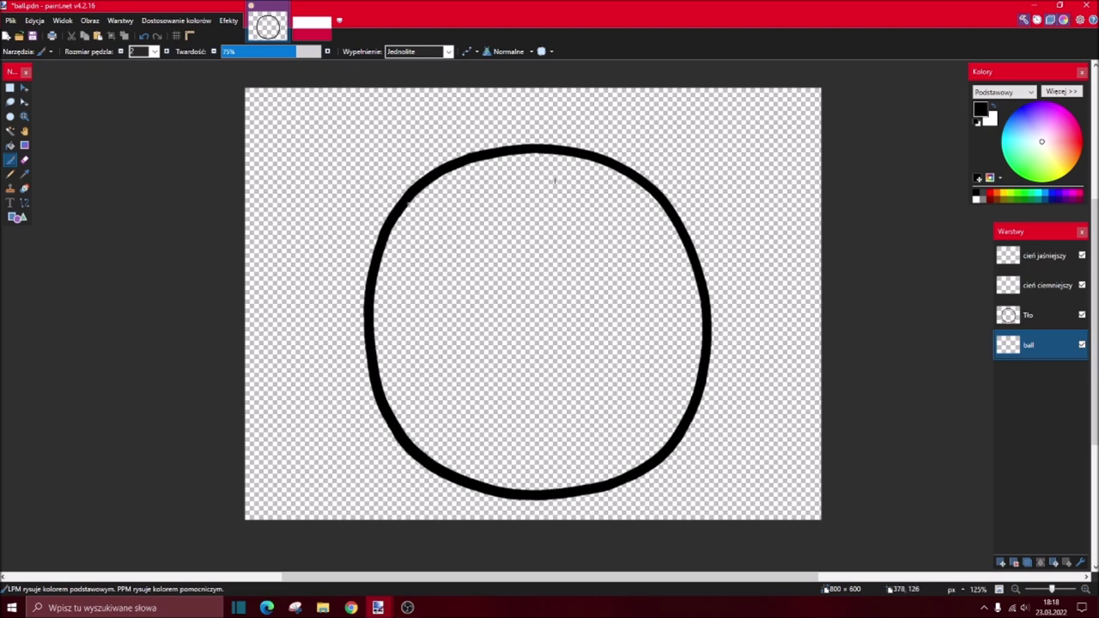
click(176, 19)
mouse_move(228, 19)
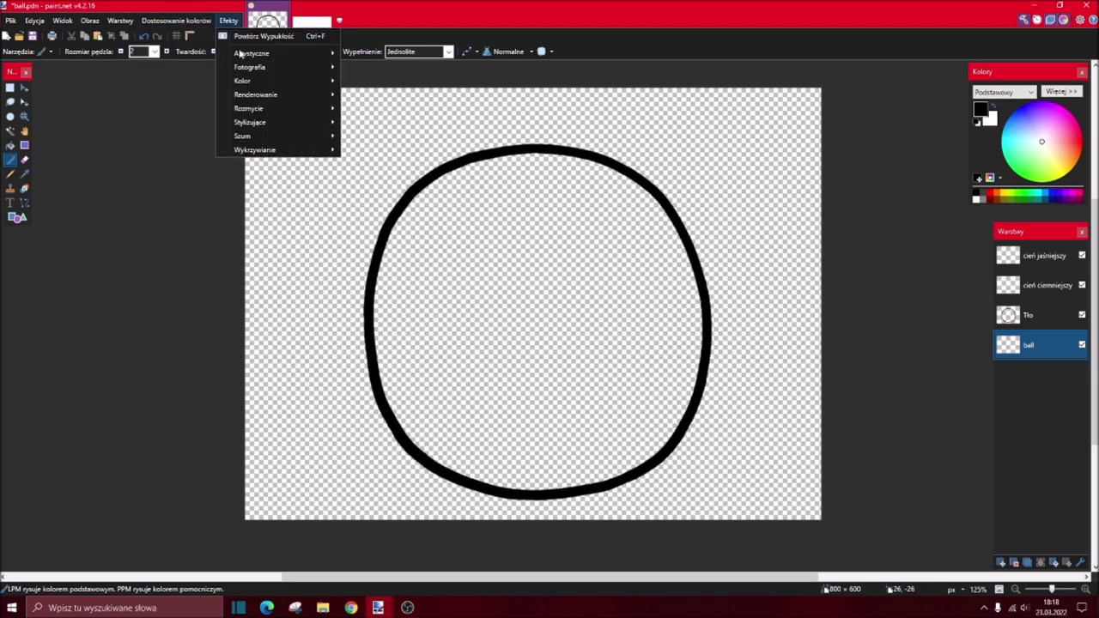
mouse_move(262, 134)
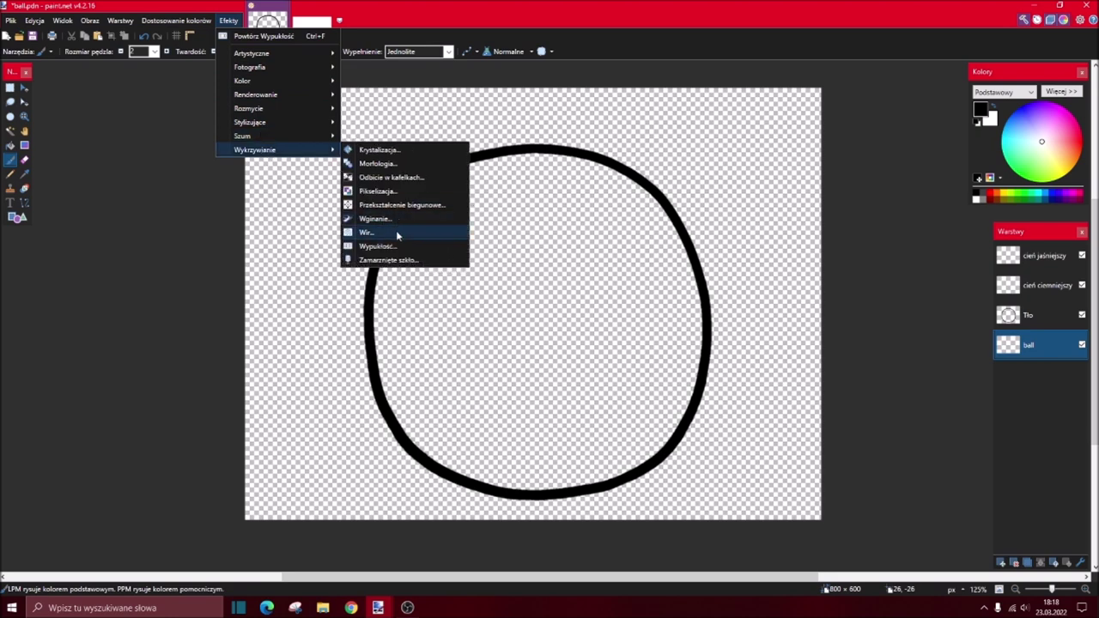
click(386, 248)
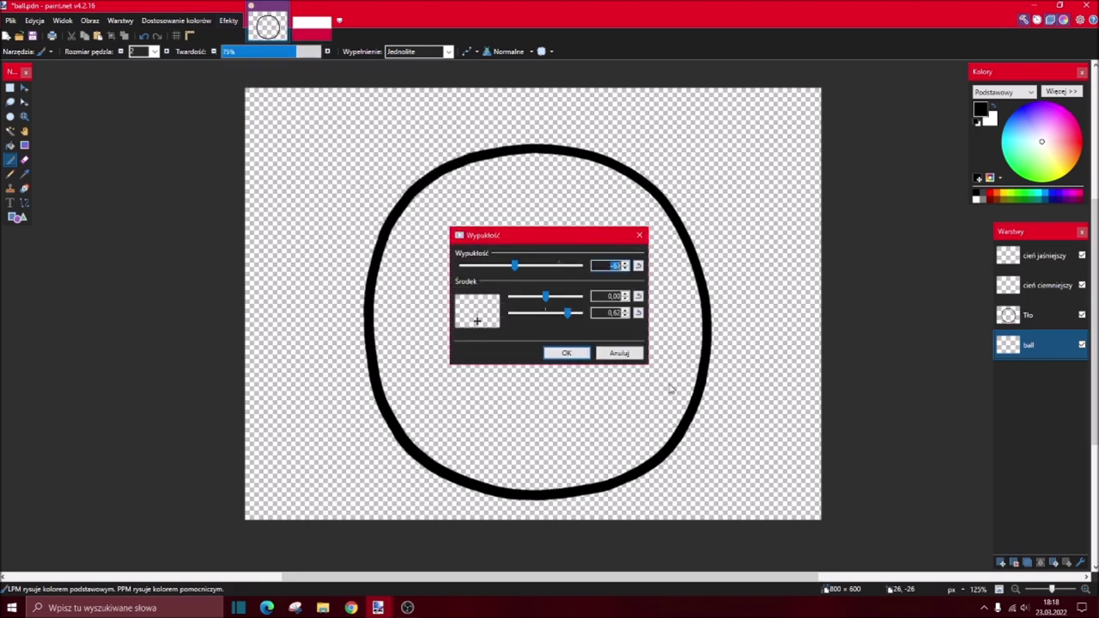
drag(577, 240, 658, 246)
drag(627, 303, 626, 303)
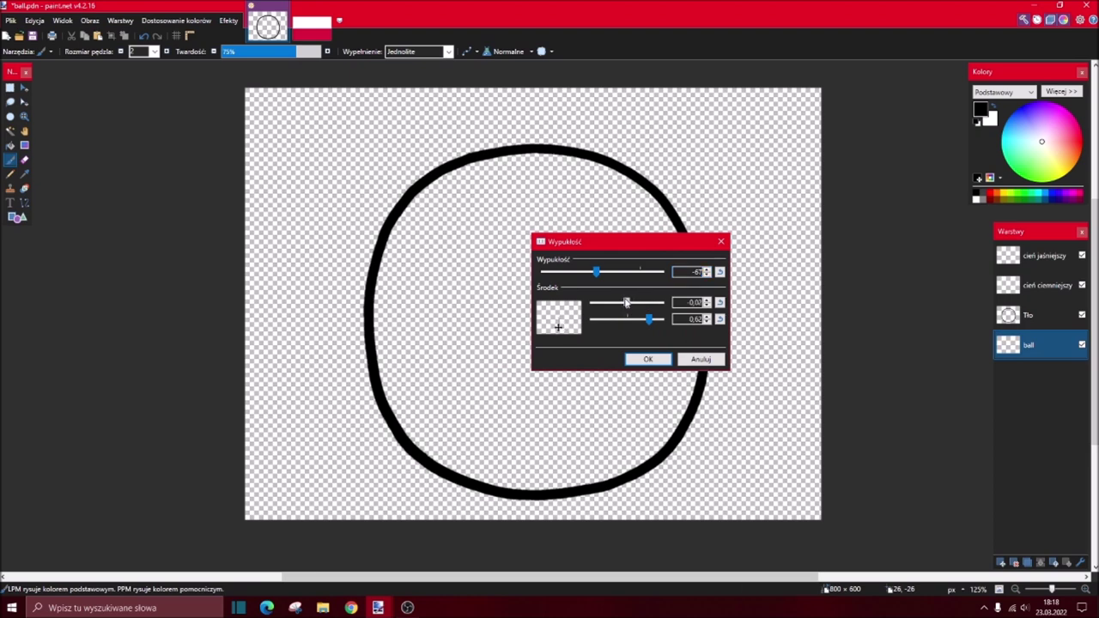
mouse_move(592, 270)
mouse_down()
mouse_move(604, 272)
mouse_move(591, 272)
mouse_up()
drag(651, 319, 594, 310)
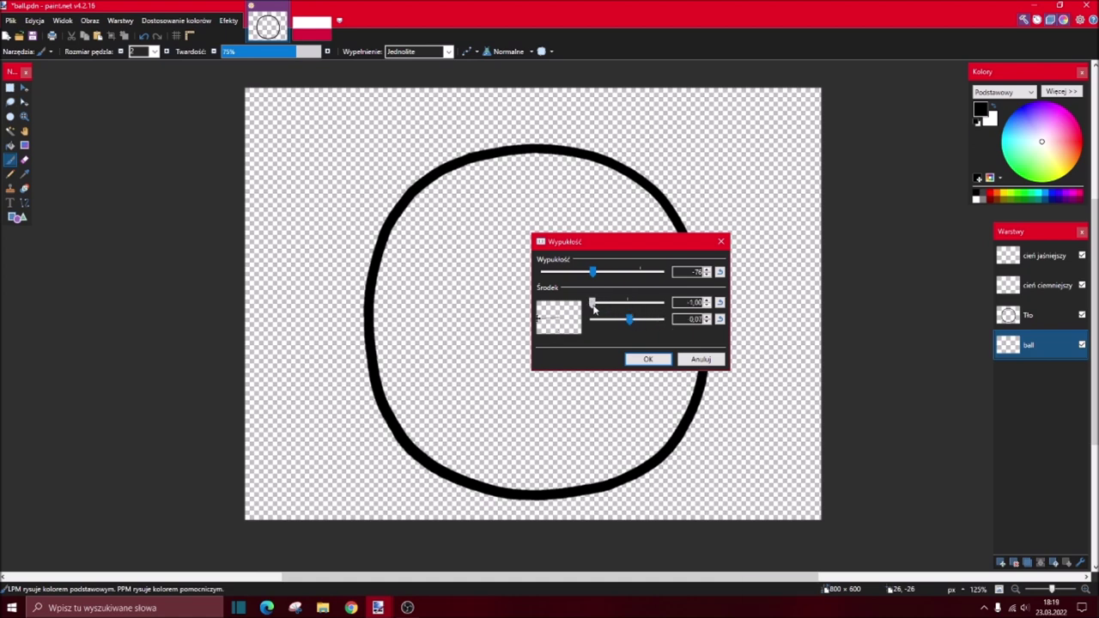
click(721, 241)
- Apply the Bulge effect to the Tło layer with strength -67 and centre 0.01, 0.54
click(1068, 324)
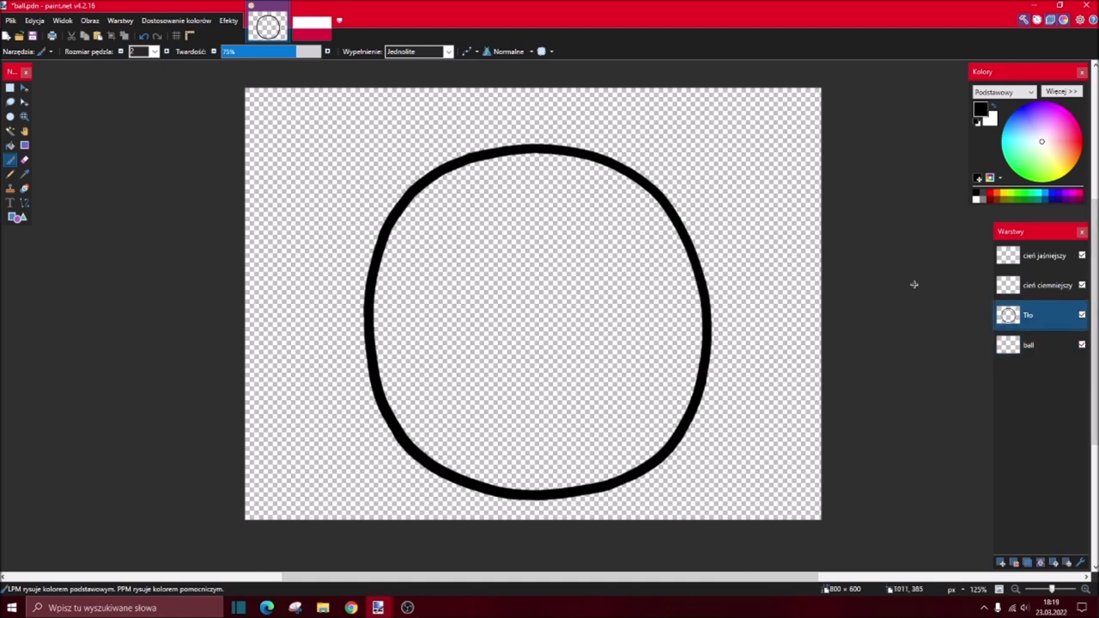
click(229, 20)
mouse_move(280, 153)
click(407, 252)
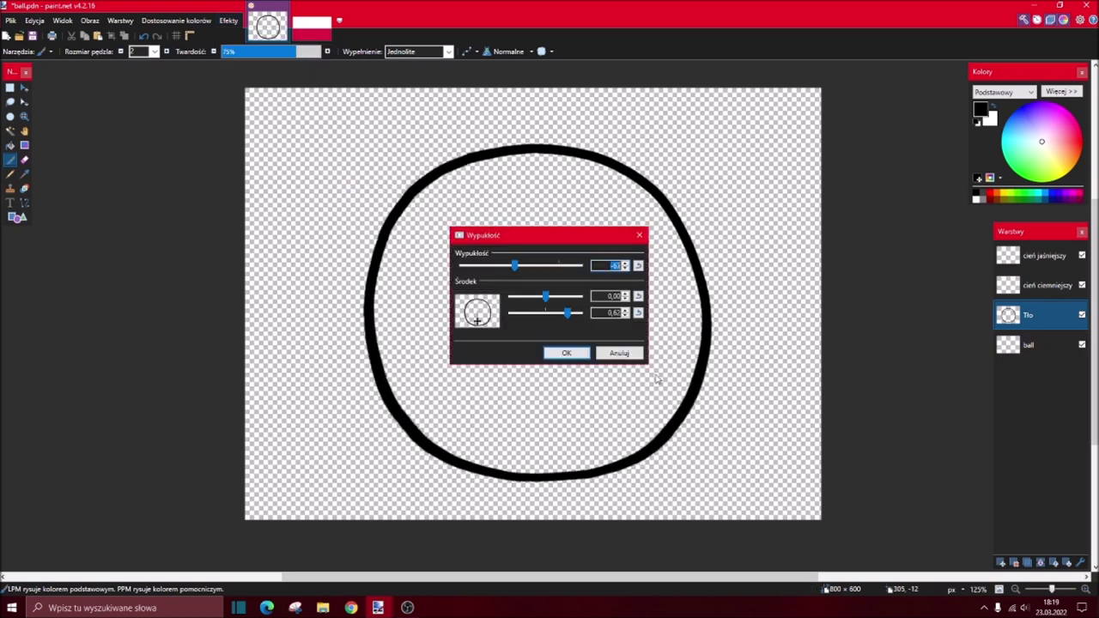
mouse_move(566, 311)
mouse_down()
mouse_move(545, 312)
mouse_move(578, 313)
mouse_move(546, 297)
mouse_move(572, 312)
mouse_move(559, 314)
mouse_move(579, 313)
mouse_move(553, 314)
mouse_move(565, 314)
mouse_up()
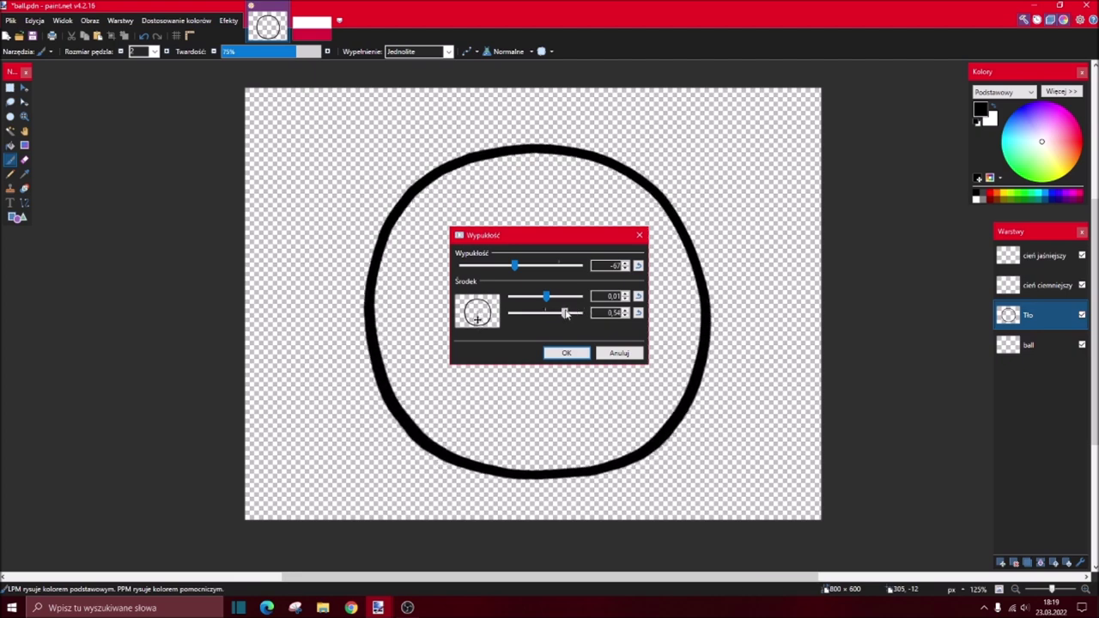
click(567, 353)
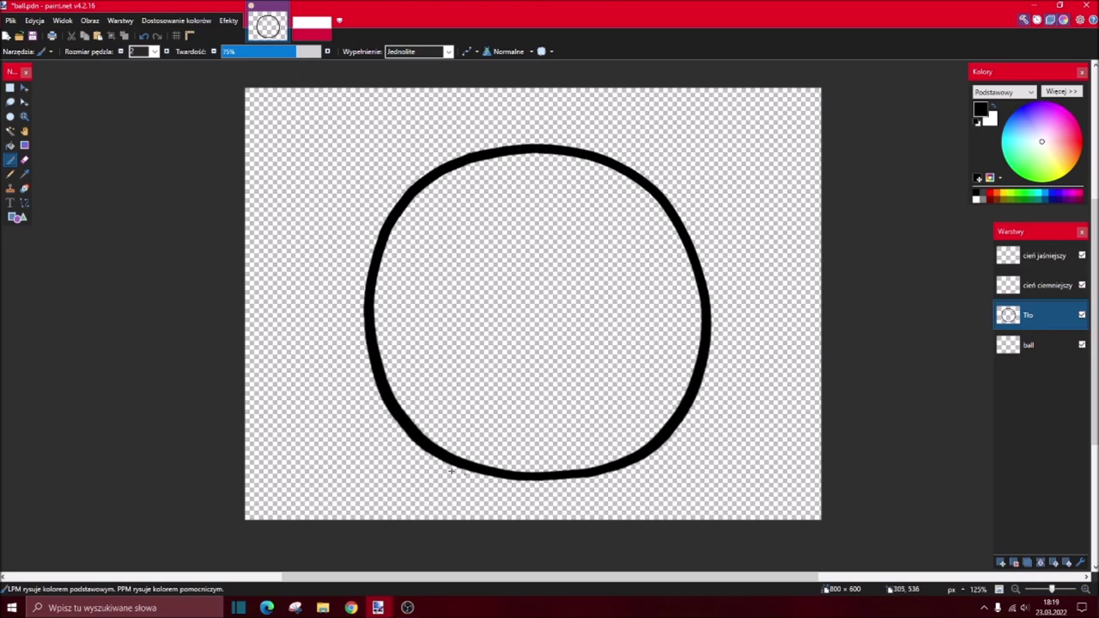
- Try selecting the black outline with the Magic Wand at 50% tolerance
scroll(451, 470, up, 3)
scroll(522, 421, down, 4)
scroll(639, 429, up, 3)
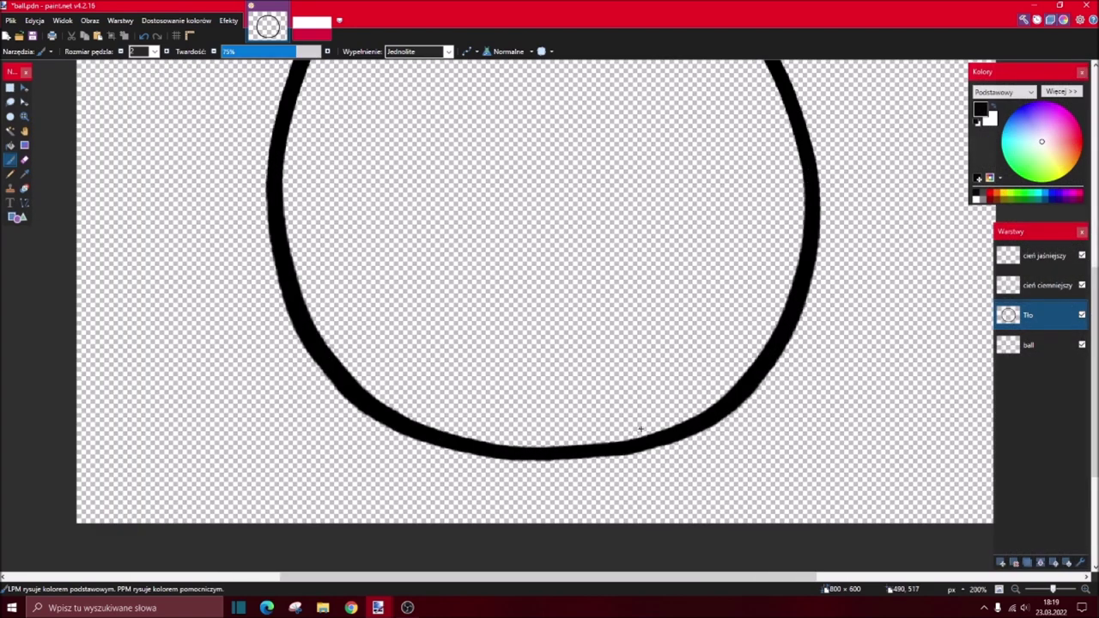
click(24, 174)
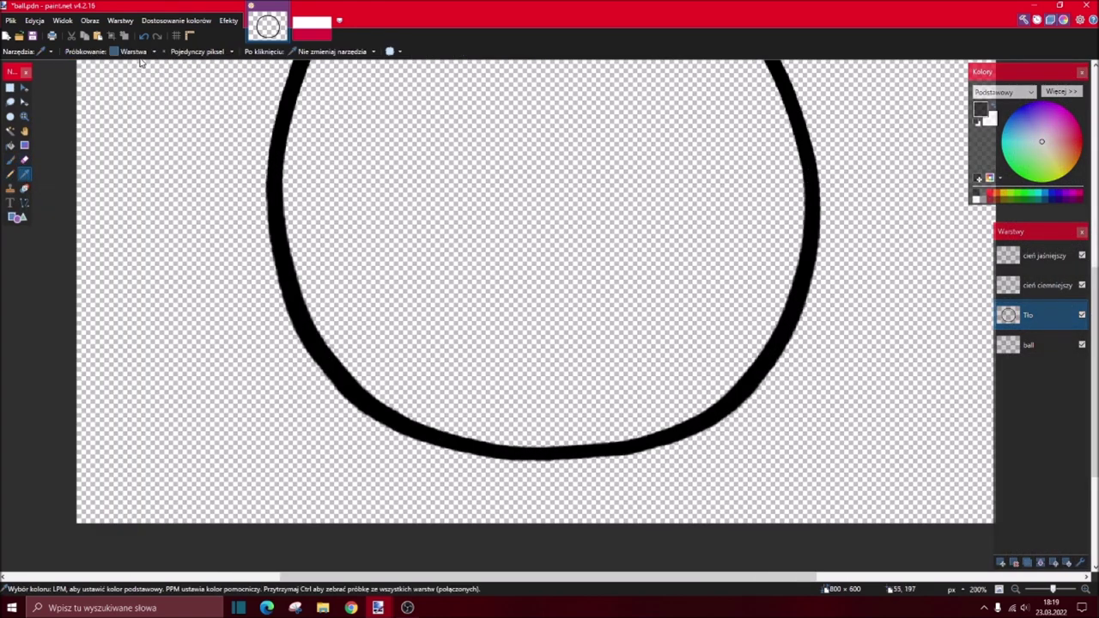
click(10, 130)
scroll(263, 252, up, 3)
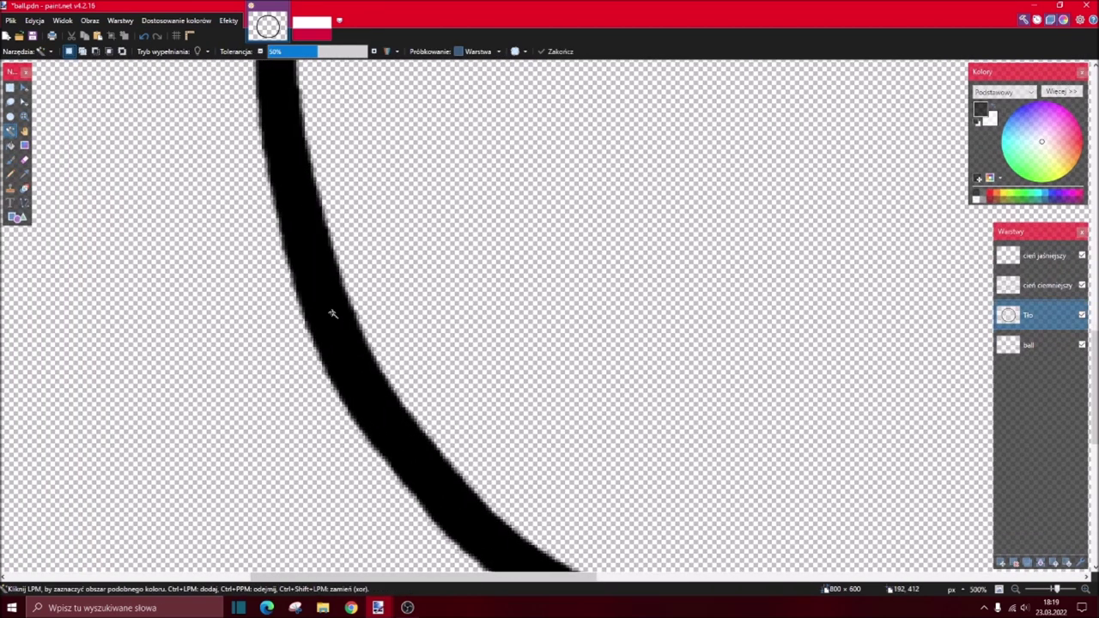
click(333, 313)
scroll(349, 177, down, 7)
scroll(575, 206, up, 5)
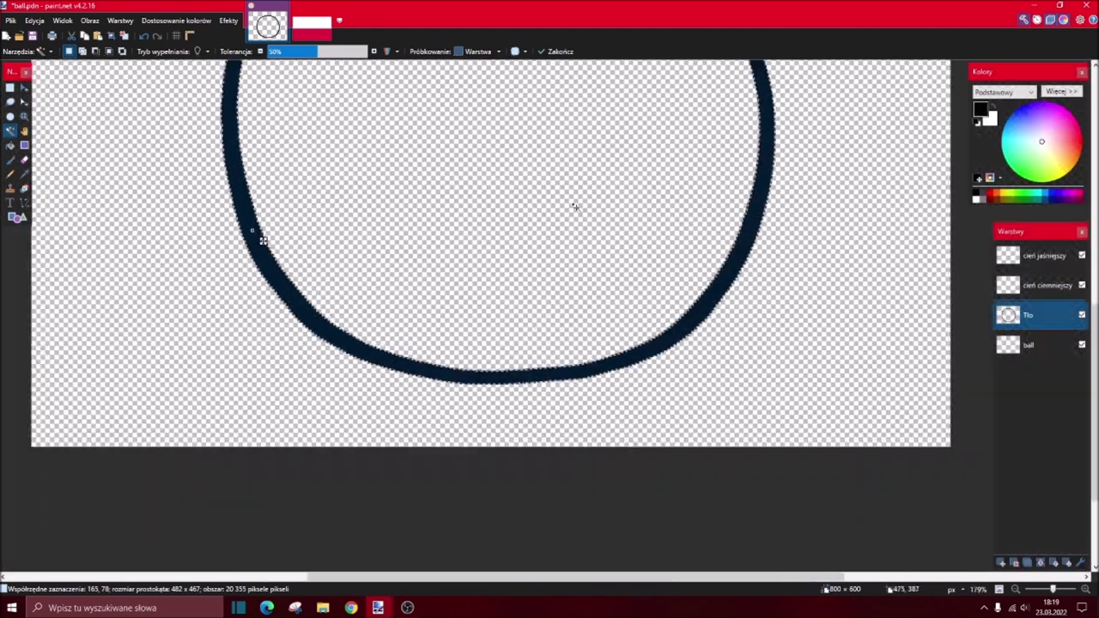
- Trim the outline's soft edges by deleting the Magic Wand areas inside and outside it at 69% tolerance, then deselect
click(460, 285)
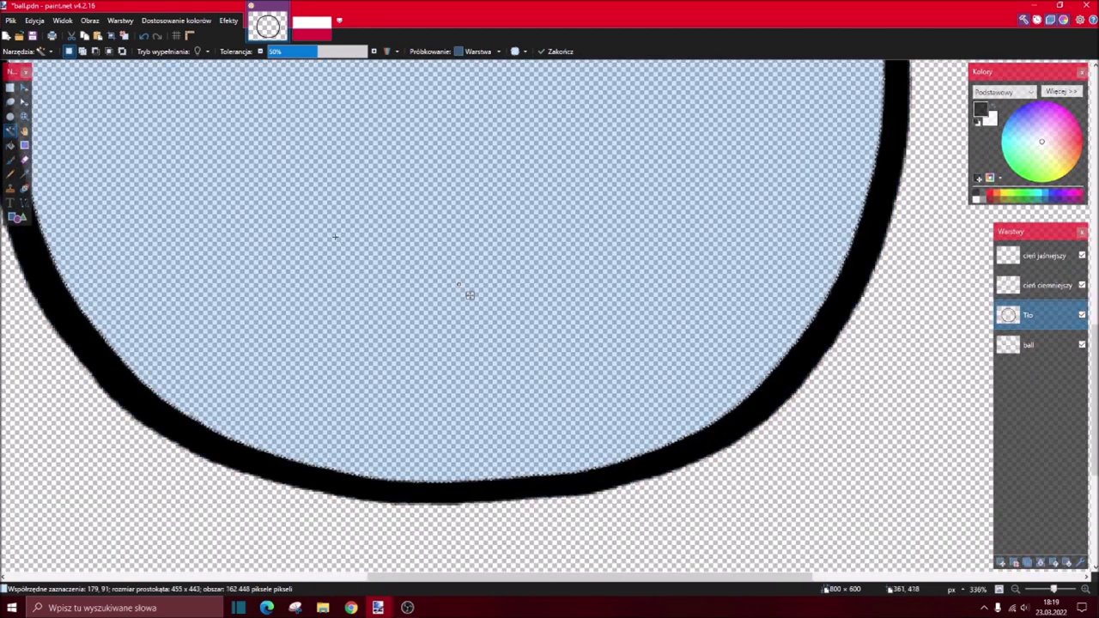
click(336, 52)
key(Delete)
click(300, 505)
key(ctrl+d)
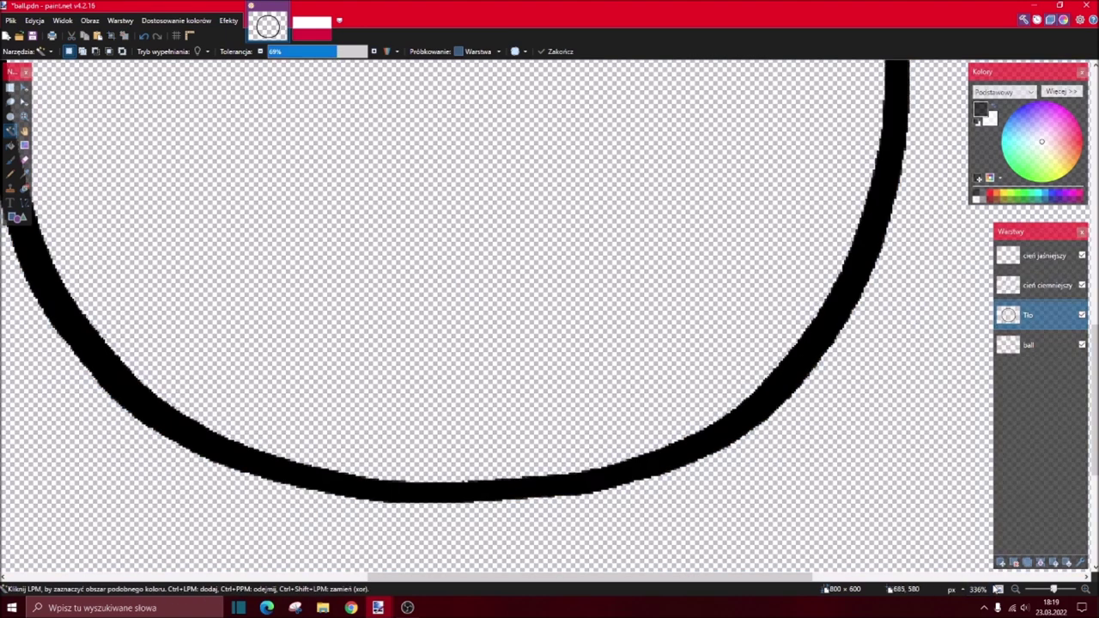
click(998, 589)
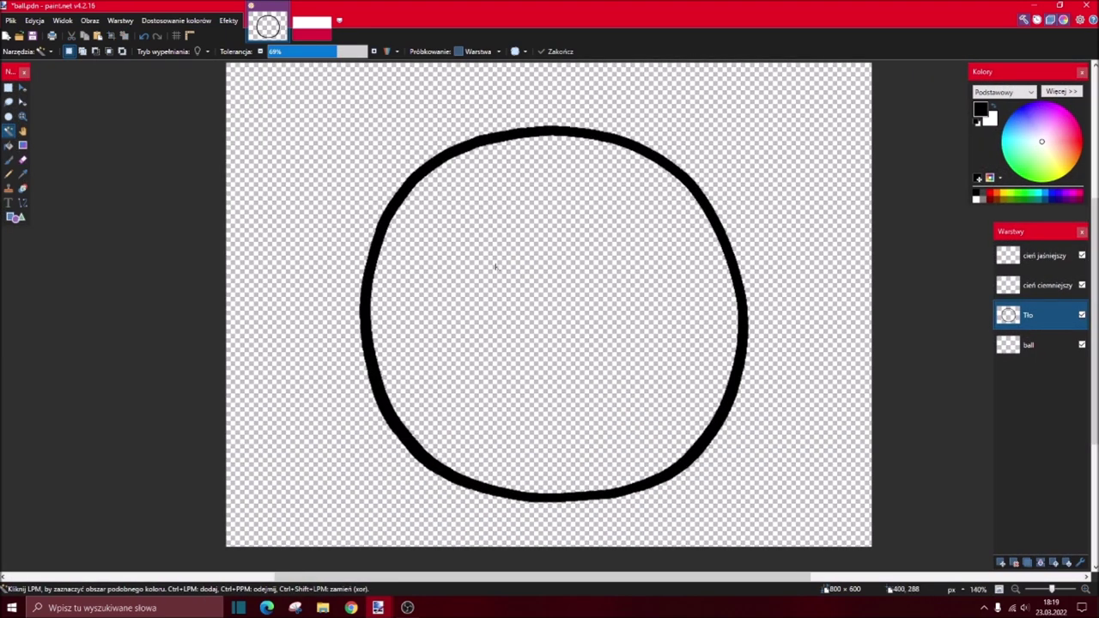
- Set the brush size to 15 and paint over the left side of the outline to smooth it
click(9, 160)
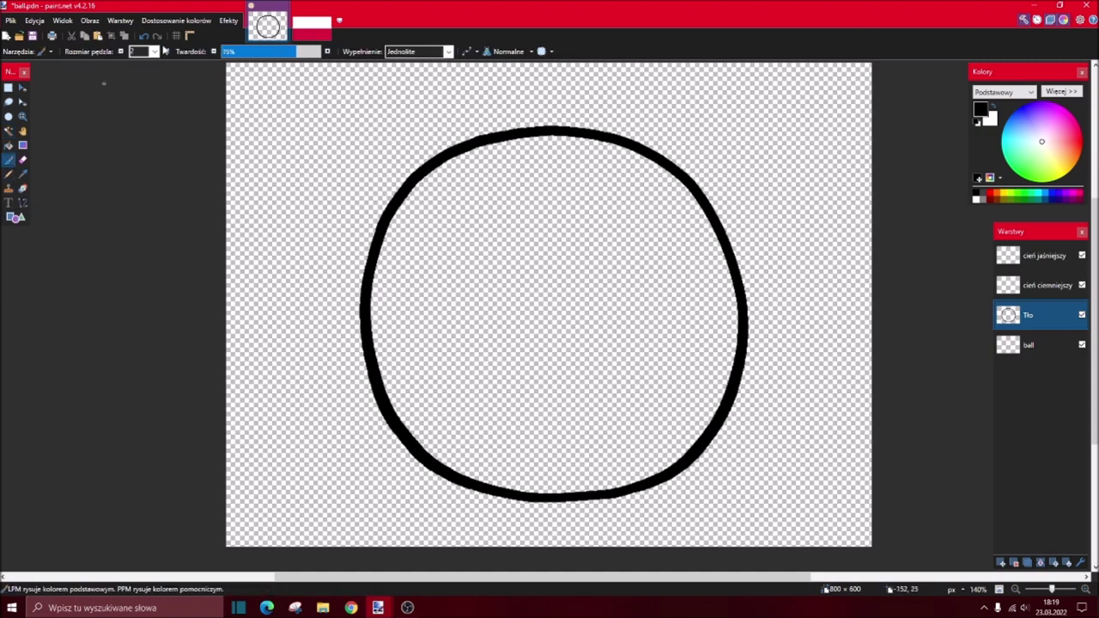
click(154, 51)
click(144, 179)
scroll(323, 292, up, 6)
drag(269, 316, 278, 219)
key(ctrl+z)
drag(270, 272, 277, 177)
scroll(304, 236, down, 6)
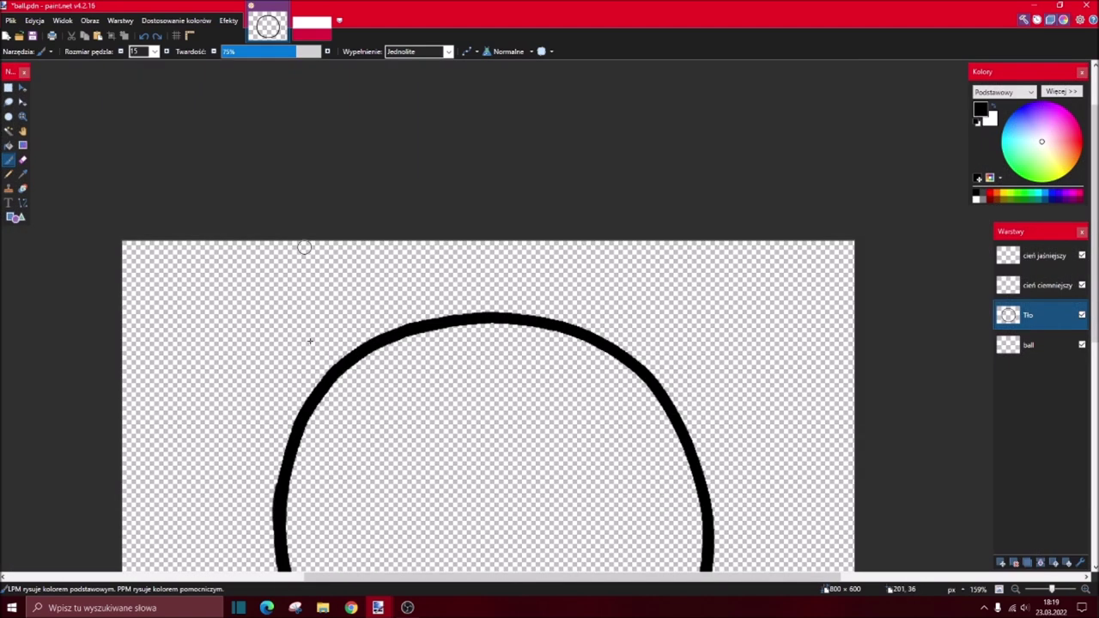
- Repaint the outline's left side from the upper left down with the 15 px brush
scroll(300, 424, up, 6)
drag(223, 519, 334, 209)
scroll(334, 209, down, 5)
scroll(304, 120, up, 4)
scroll(306, 123, down, 1)
mouse_move(314, 134)
mouse_down()
mouse_move(307, 180)
mouse_move(330, 372)
mouse_move(391, 498)
mouse_up()
- Repaint the outline's lower-left curve and bottom edge with the brush
scroll(397, 499, down, 6)
scroll(432, 480, up, 7)
mouse_move(66, 186)
mouse_down()
mouse_move(220, 301)
mouse_move(483, 389)
mouse_up()
mouse_move(225, 299)
mouse_down()
mouse_move(248, 319)
mouse_move(780, 421)
mouse_move(853, 418)
mouse_up()
scroll(853, 418, down, 8)
scroll(949, 413, up, 9)
- Repaint the lower-right curve of the outline with the brush, undoing the first stroke
drag(26, 520, 620, 498)
key(ctrl+z)
mouse_move(343, 522)
mouse_down()
mouse_move(515, 503)
mouse_move(898, 345)
mouse_up()
scroll(897, 345, down, 9)
scroll(832, 392, up, 6)
- Repaint the right side of the outline with two upward brush strokes
mouse_move(716, 527)
mouse_down()
mouse_move(821, 350)
mouse_move(858, 171)
mouse_up()
scroll(858, 172, up, 3)
mouse_move(858, 457)
mouse_down()
mouse_move(856, 392)
mouse_move(782, 154)
mouse_up()
scroll(610, 267, down, 6)
scroll(592, 257, up, 7)
- Repaint the upper-right curve and top edge of the outline with the brush, undoing the first attempt
drag(975, 455, 753, 283)
key(ctrl+z)
mouse_move(946, 436)
mouse_down()
mouse_move(779, 284)
mouse_move(405, 209)
mouse_up()
scroll(501, 248, down, 5)
scroll(368, 299, up, 6)
mouse_move(759, 205)
mouse_down()
mouse_move(715, 203)
mouse_move(265, 372)
mouse_move(644, 223)
mouse_up()
scroll(631, 346, down, 5)
scroll(387, 201, up, 5)
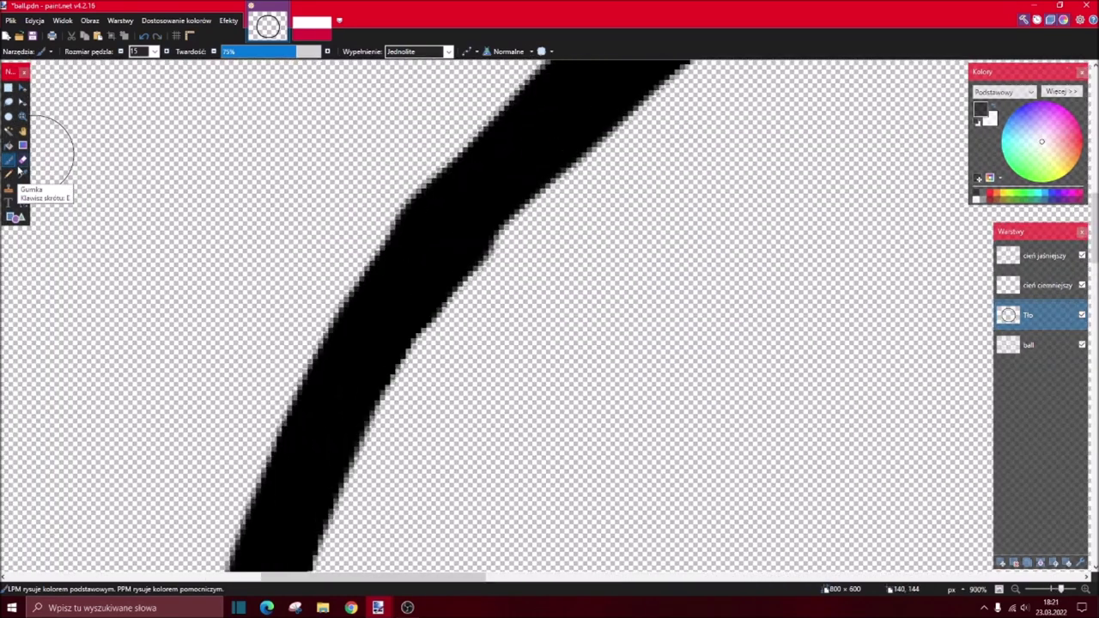
- Erase the bumps along the inner edge of the outline's upper-left curve with the 15 px eraser
click(22, 159)
scroll(446, 334, up, 3)
drag(460, 492, 479, 466)
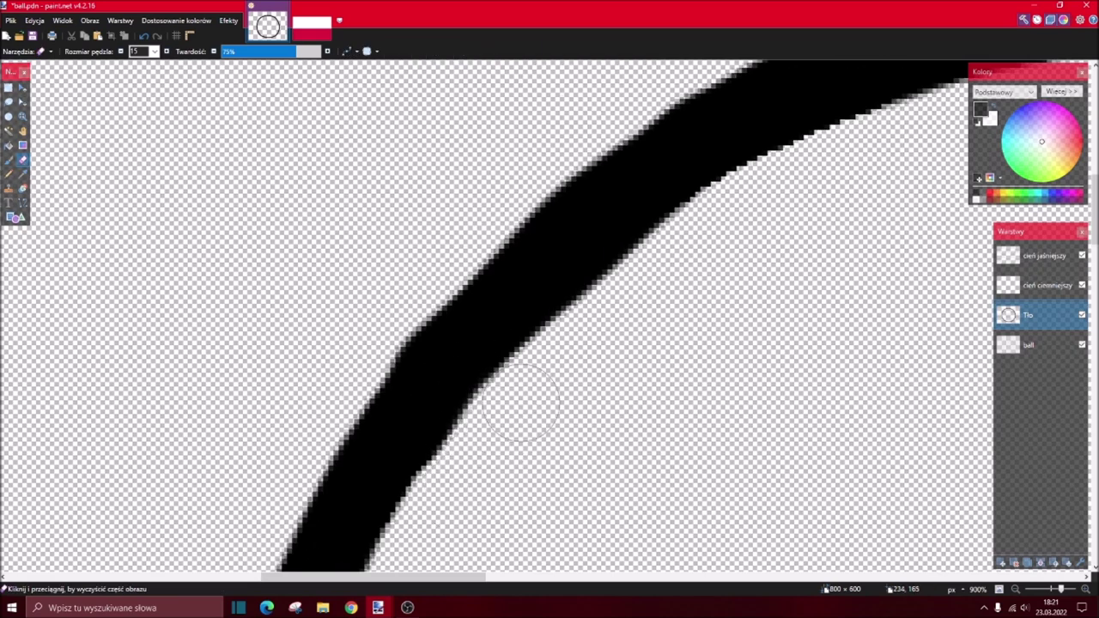
scroll(485, 245, down, 2)
scroll(853, 534, up, 4)
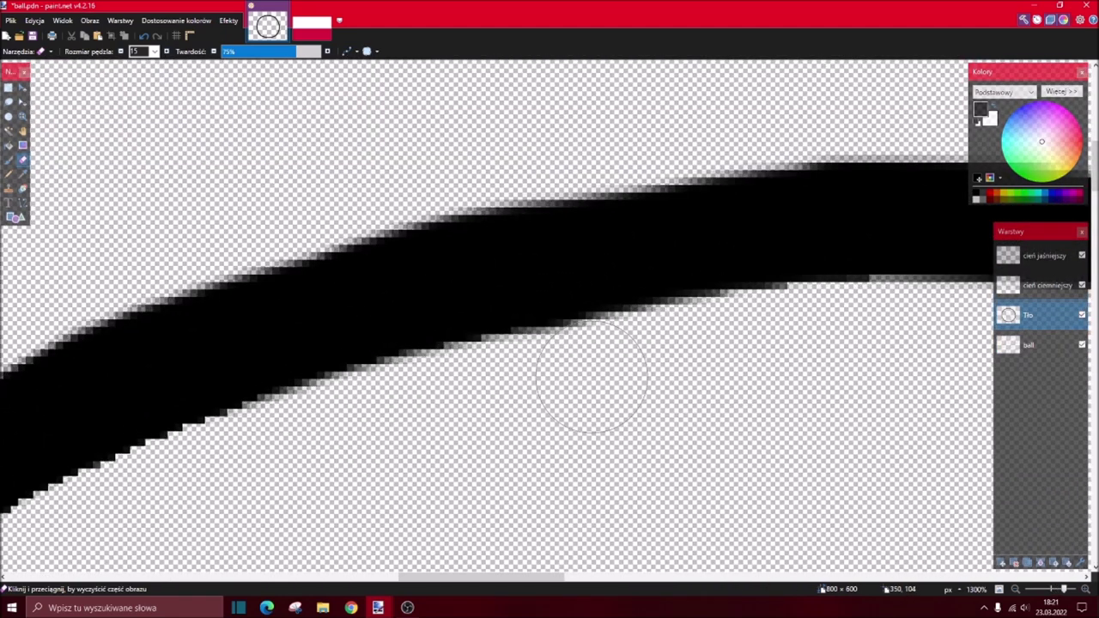
scroll(433, 433, down, 5)
scroll(432, 438, down, 3)
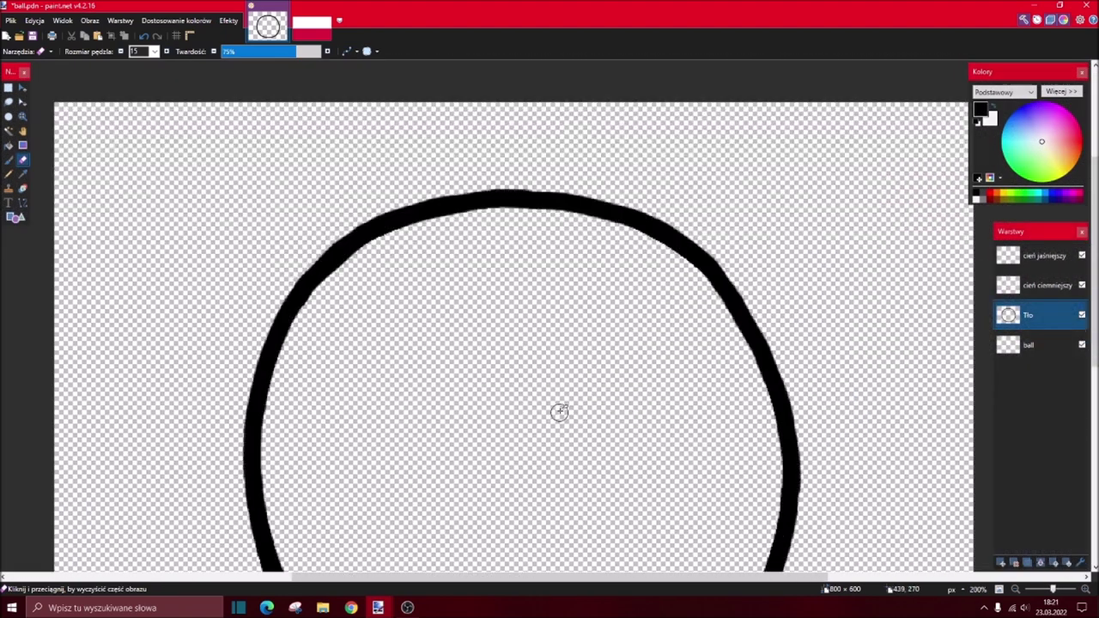
scroll(895, 476, down, 1)
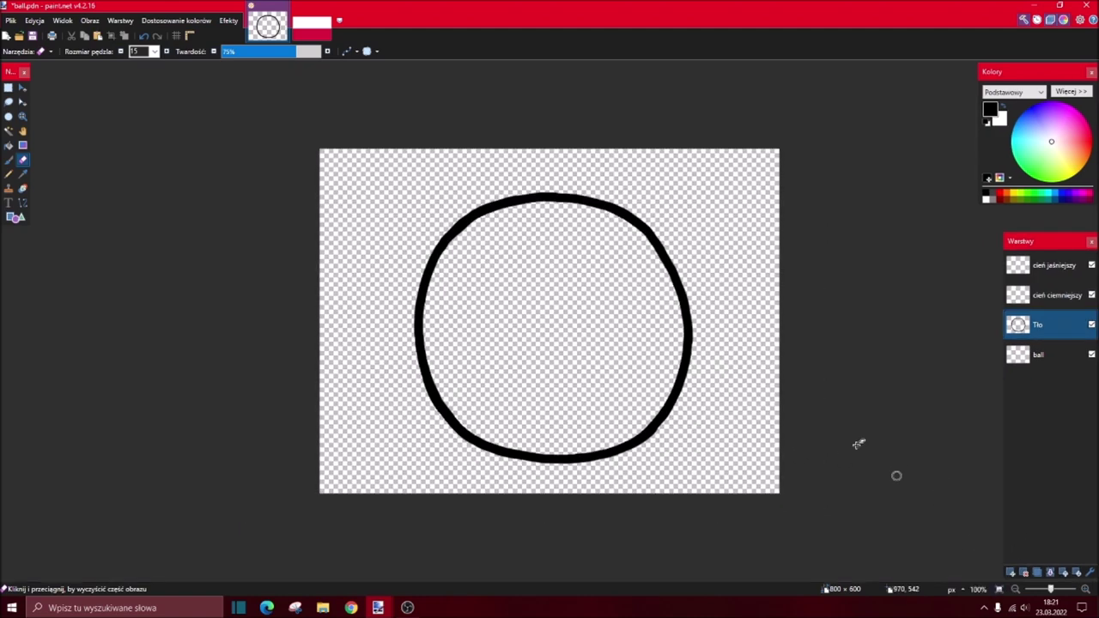
scroll(643, 351, up, 3)
scroll(367, 355, down, 2)
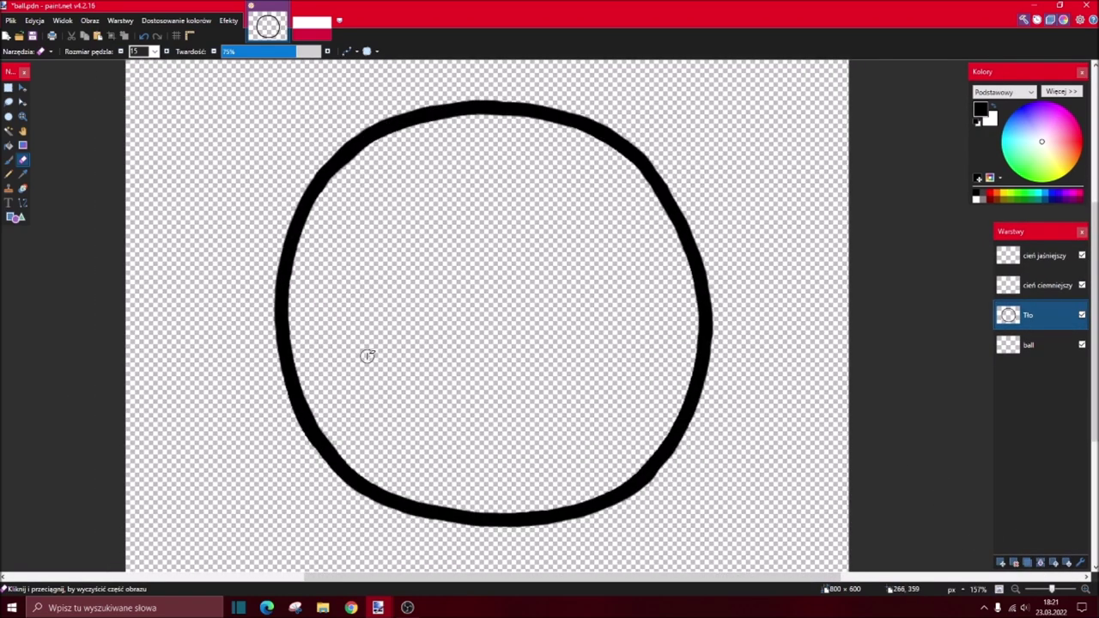
- Select the ball's interior with the Magic Wand and make the layer cień ciemniejszy active
click(8, 131)
click(520, 272)
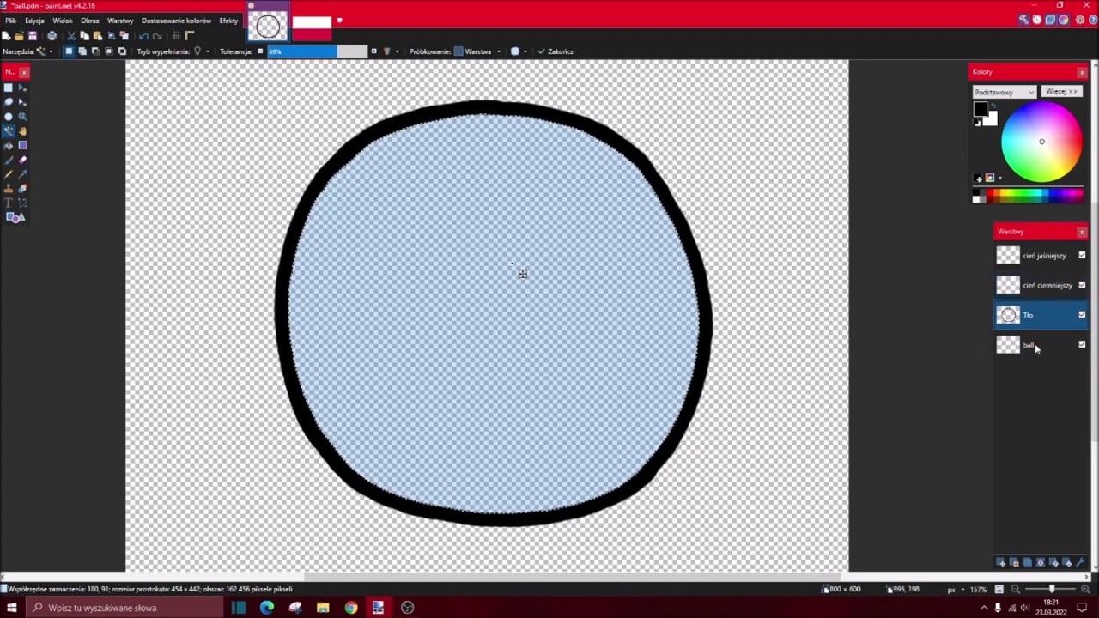
click(1042, 284)
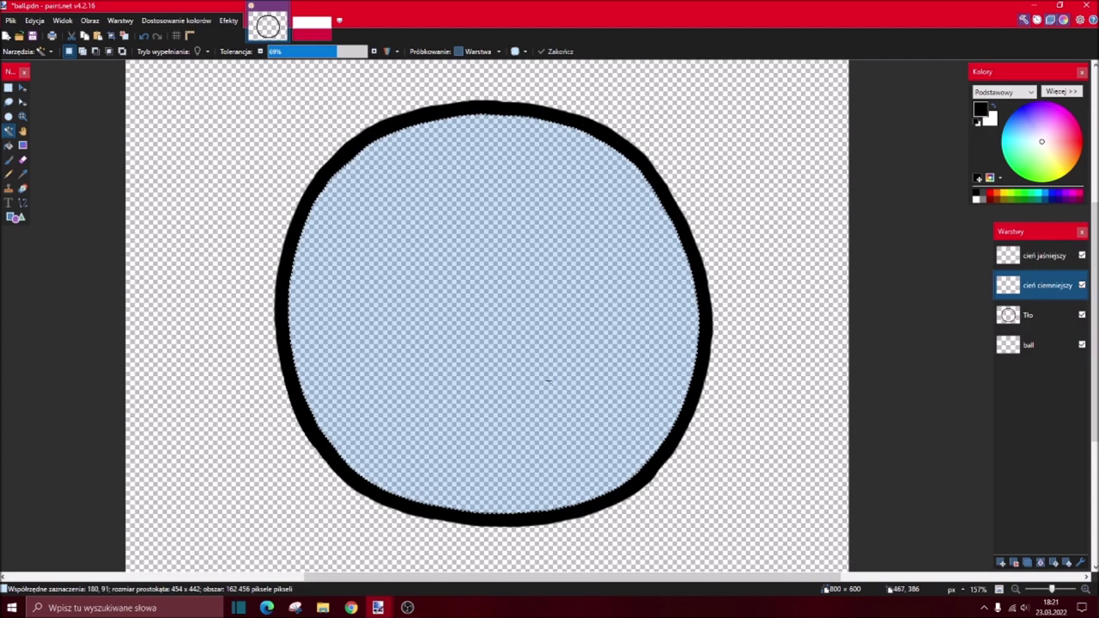
- Draw a black line of width 2 across the ball from its lower-left edge to its upper-right edge with Line/Curve
click(9, 160)
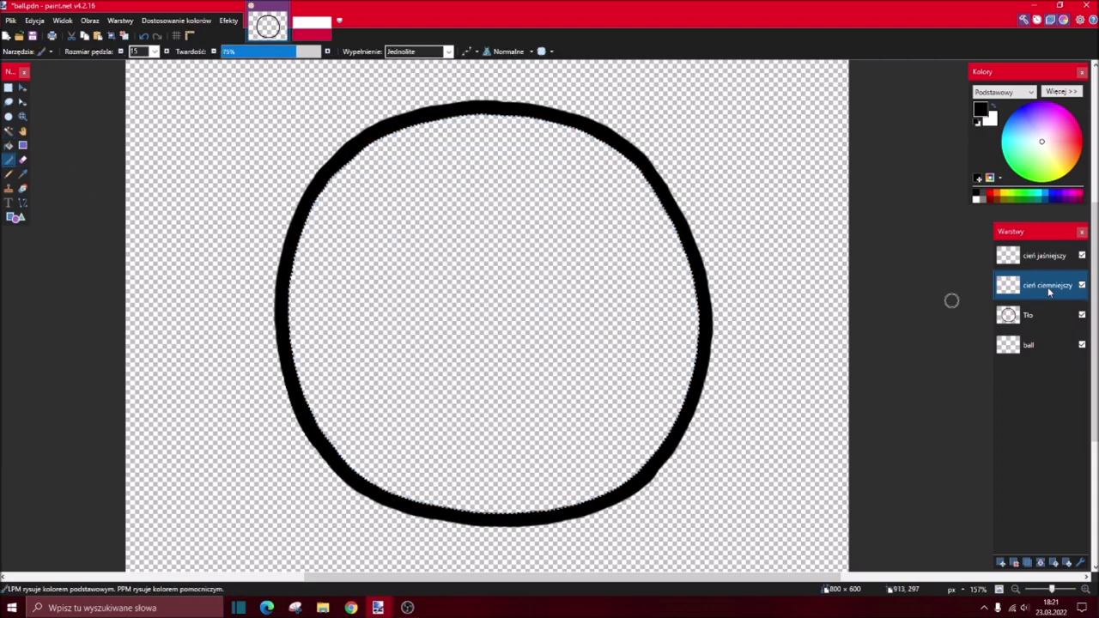
click(22, 202)
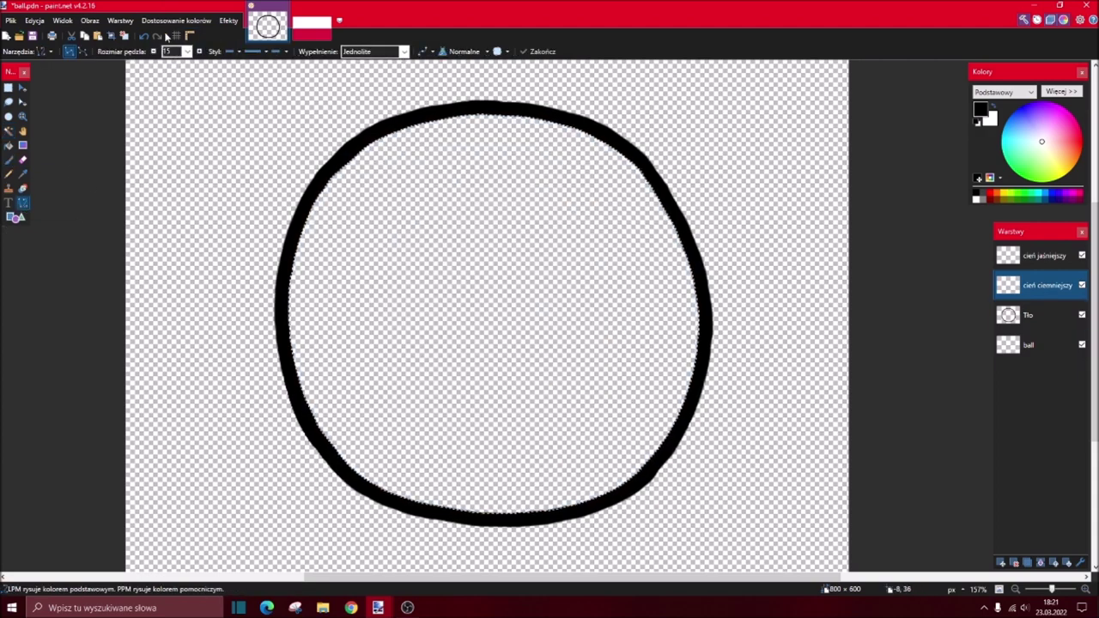
click(187, 52)
scroll(180, 85, up, 3)
click(169, 72)
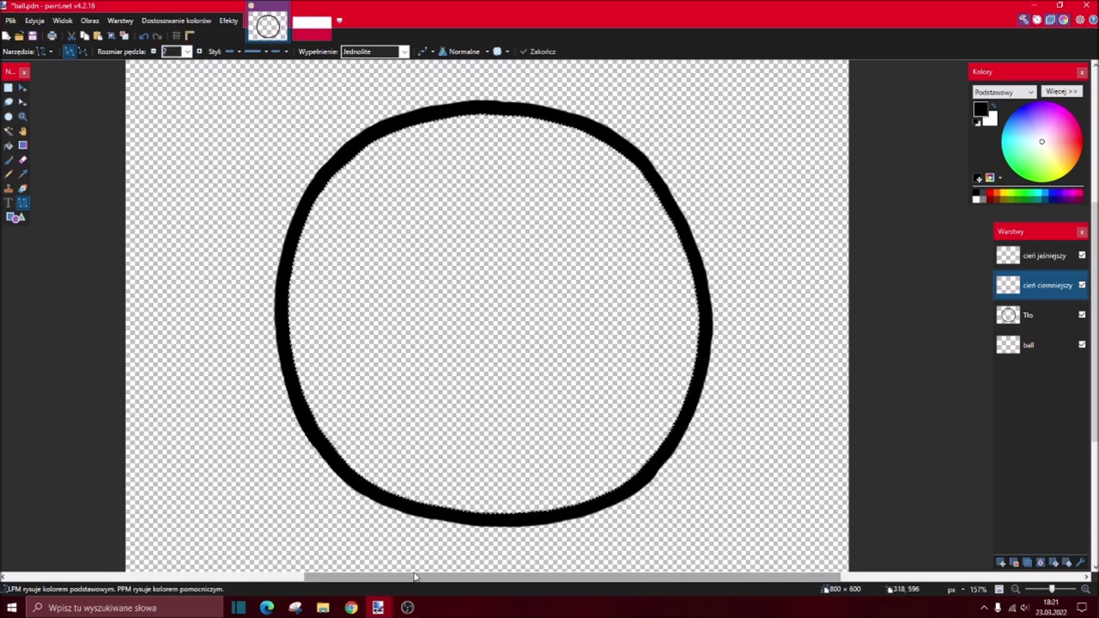
mouse_move(373, 484)
mouse_down()
mouse_move(618, 151)
mouse_move(577, 129)
mouse_up()
- Bend the line into a shadow boundary bowing toward the ball's lower right, with both ends on the outline
drag(431, 382, 521, 469)
drag(358, 506, 347, 488)
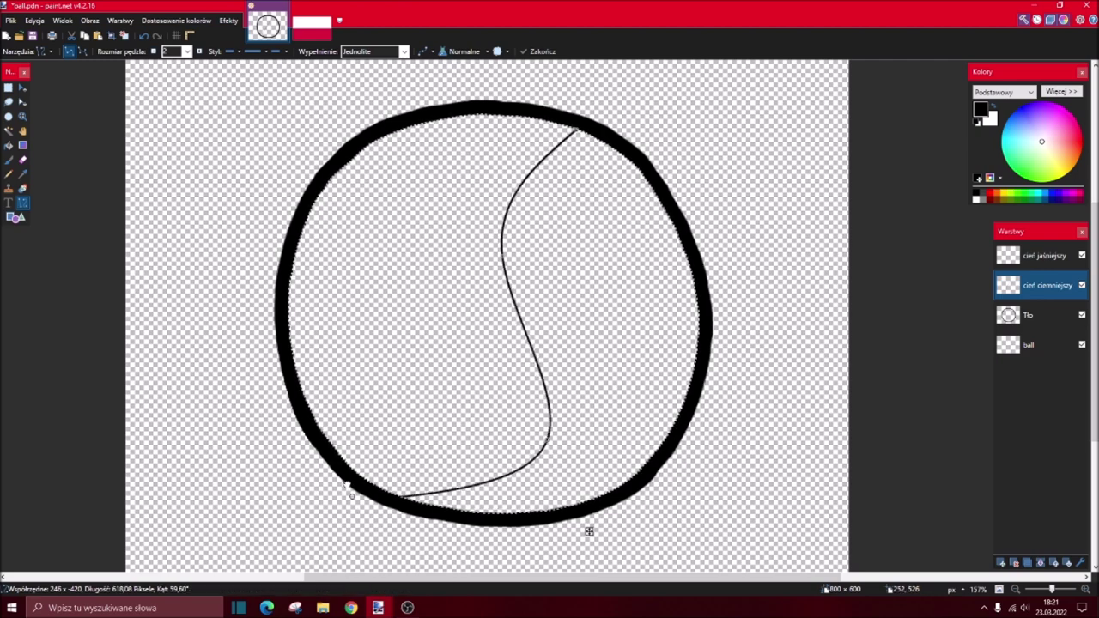
drag(296, 441, 307, 439)
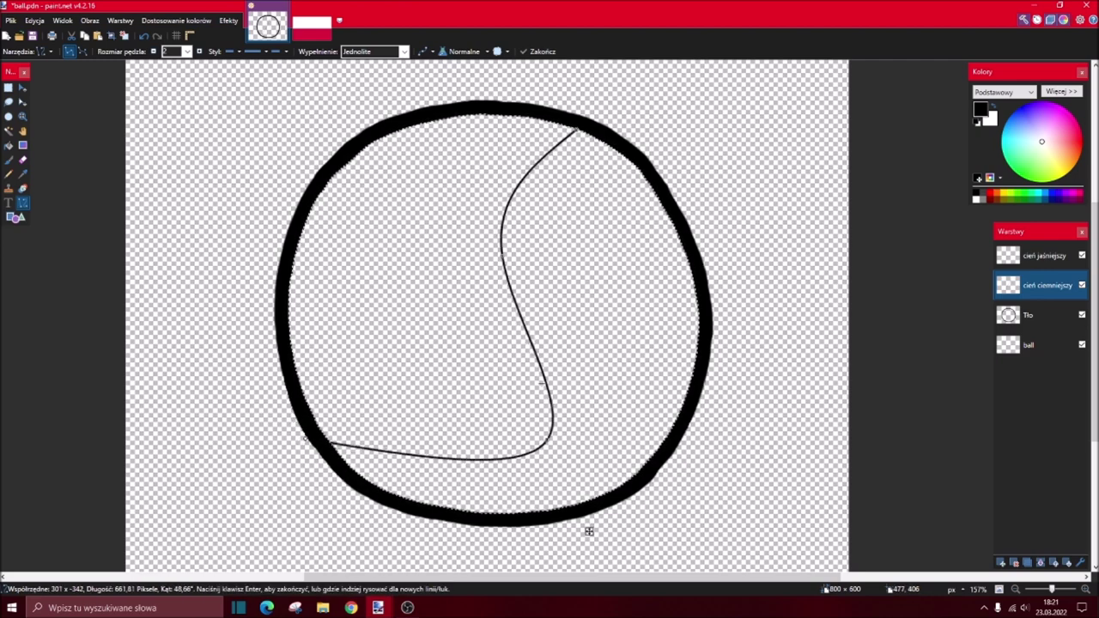
drag(505, 253, 603, 292)
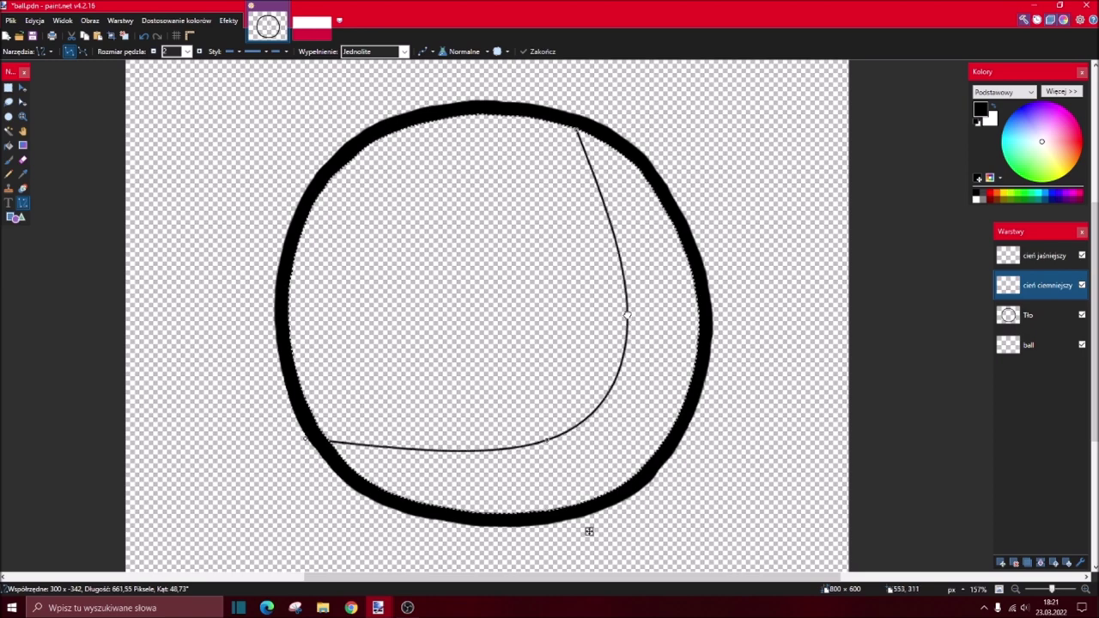
drag(650, 326, 648, 326)
drag(546, 441, 546, 465)
mouse_move(581, 124)
mouse_down()
mouse_move(602, 112)
mouse_move(585, 124)
mouse_up()
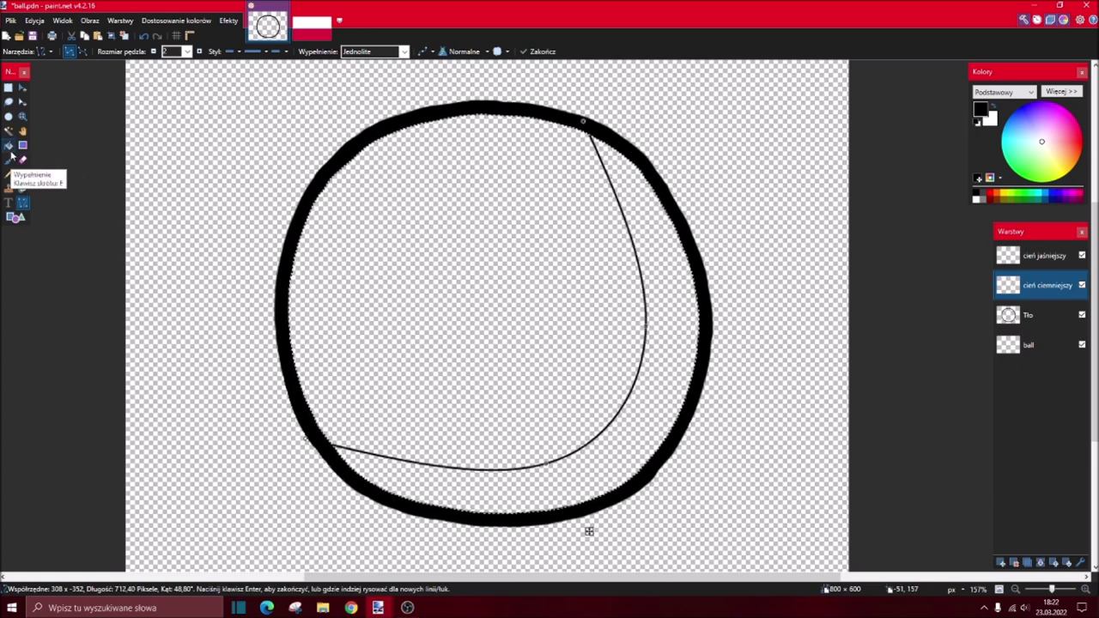
- Fill the crescent between the curve and the outline with black and make the layer cień ciemniejszy semi-transparent, at about half opacity
click(9, 145)
click(679, 356)
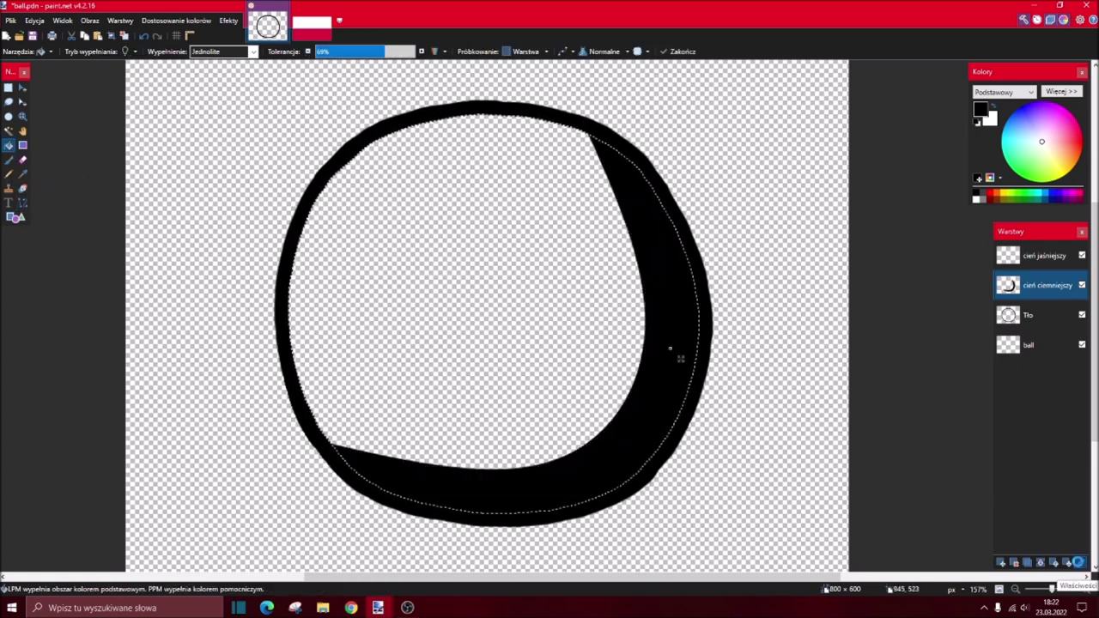
click(1079, 563)
click(500, 306)
click(495, 329)
drag(582, 333, 523, 331)
click(549, 357)
key(ctrl+d)
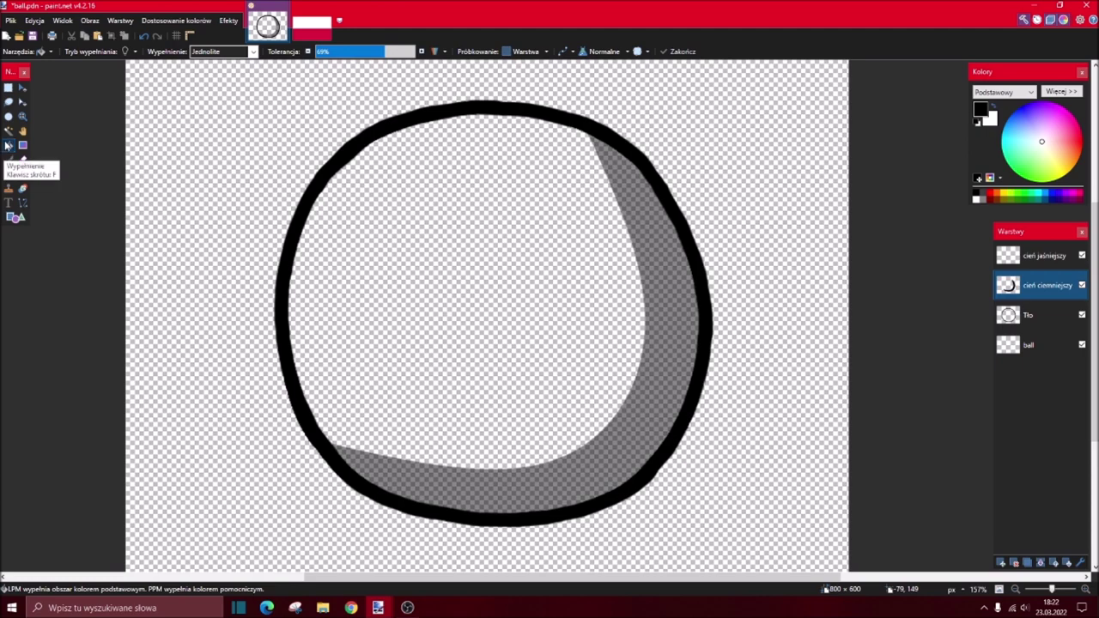
- On the layer cień jaśniejszy, draw a white Line/Curve of width 2 bowing along the inside of the ball's upper-left edge
click(1034, 255)
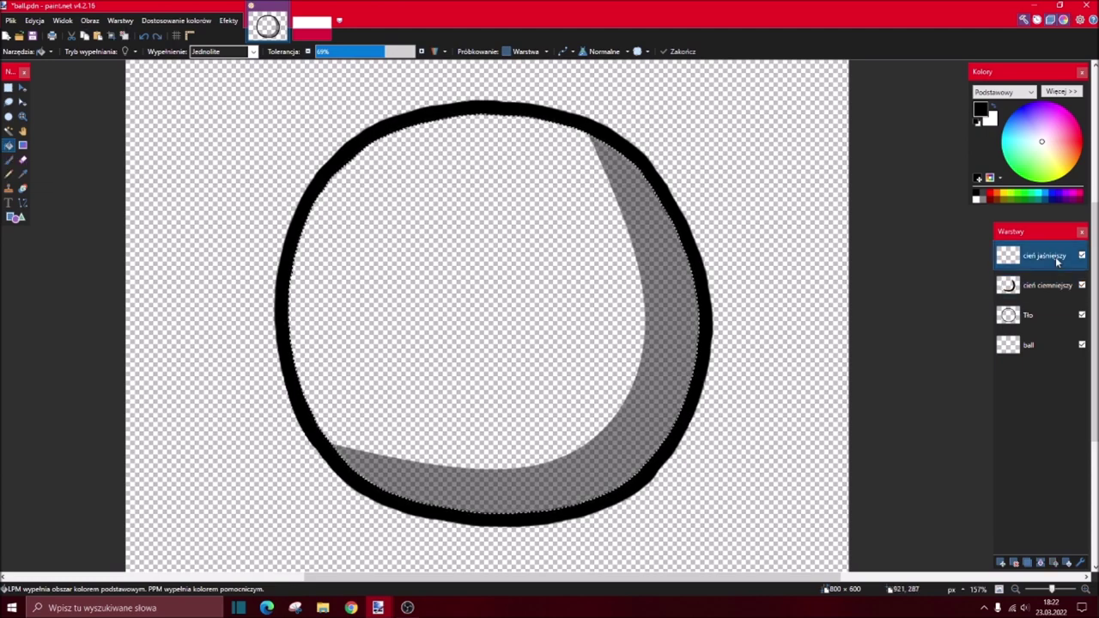
click(994, 106)
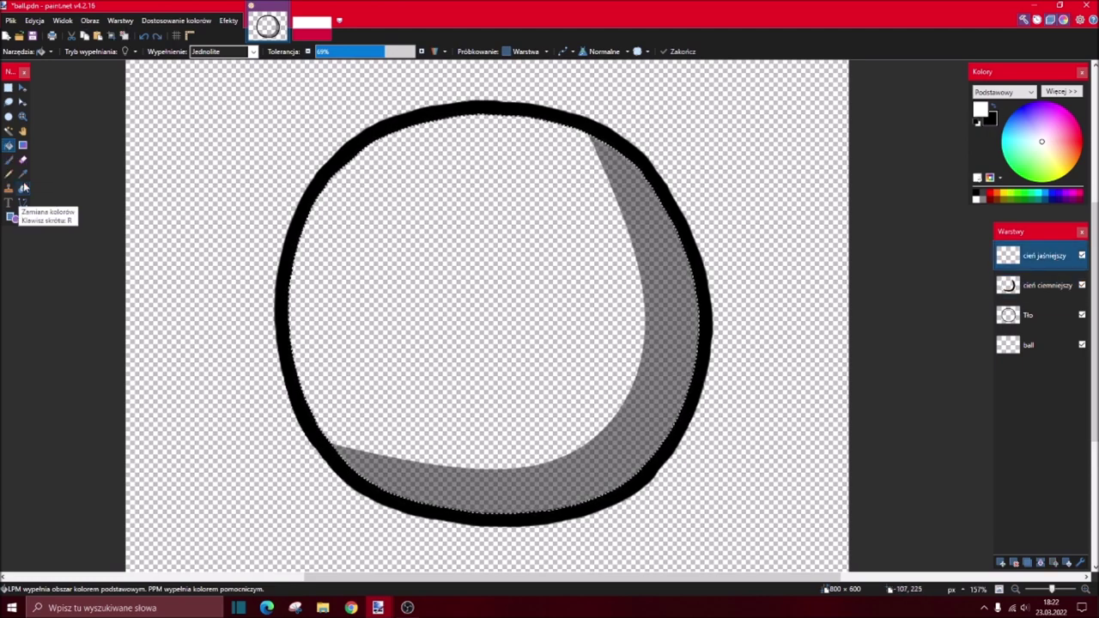
click(22, 202)
scroll(363, 437, up, 2)
drag(305, 478, 581, 184)
drag(489, 283, 306, 371)
drag(383, 250, 387, 232)
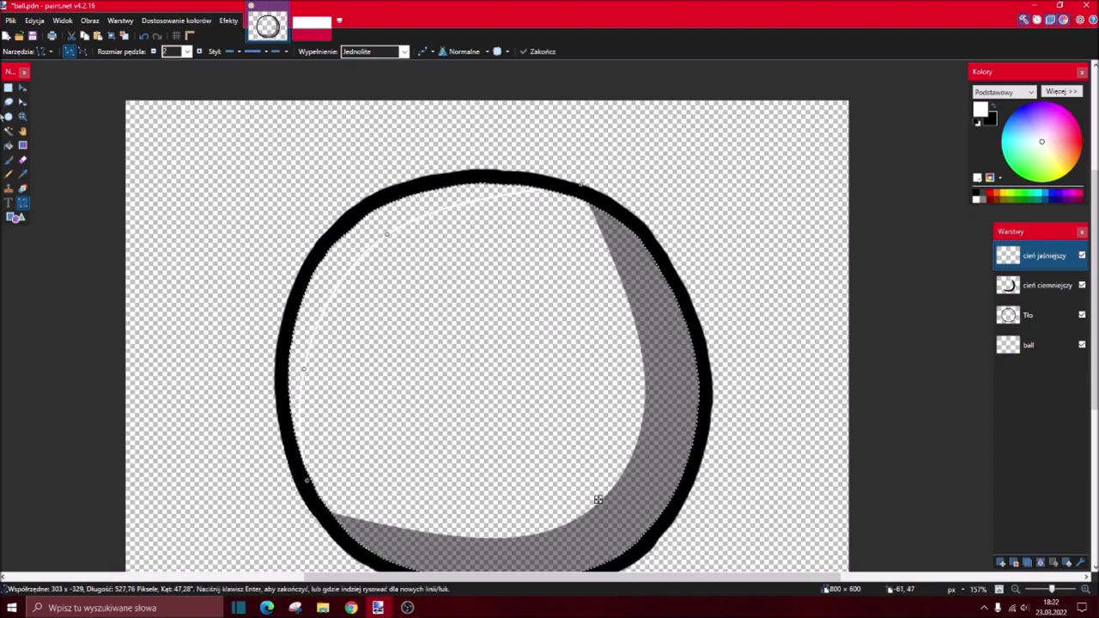
- Fill the sliver between the white curve and the outline with white and set the layer's opacity to 141
click(8, 146)
click(396, 222)
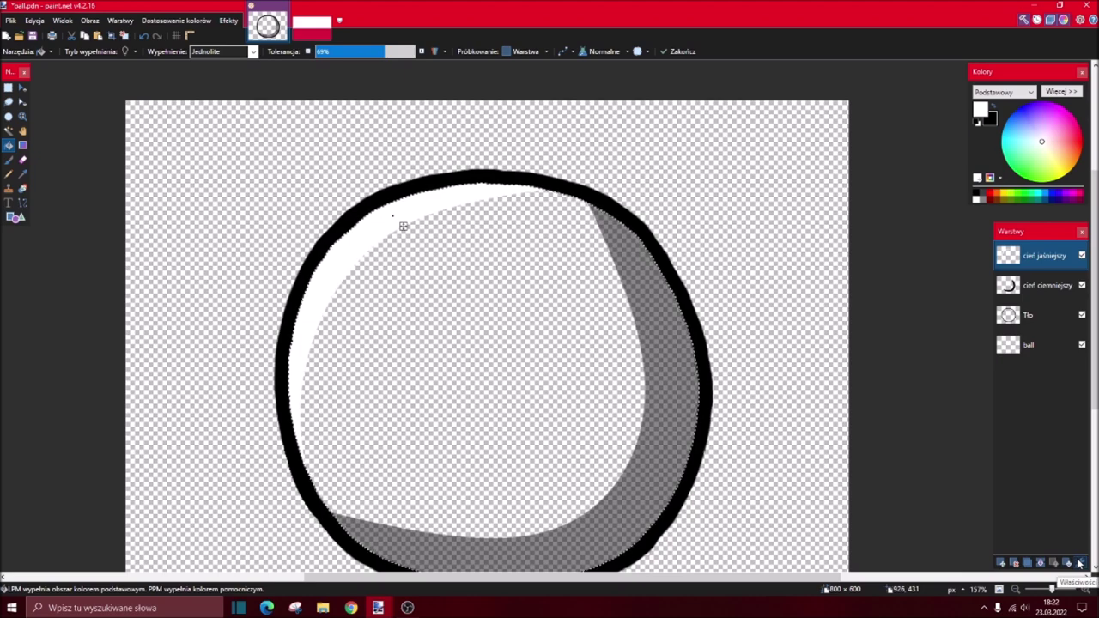
key(F4)
drag(581, 333, 532, 335)
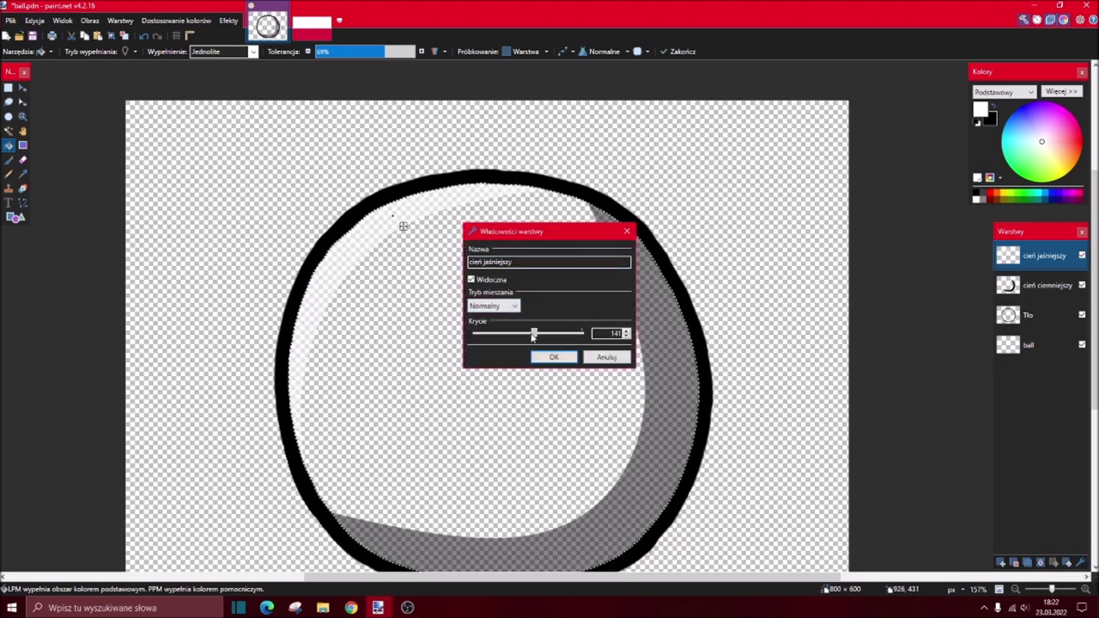
click(550, 357)
- Make the layer ball active and sample the red of the flag in pi.png as the primary colour for ball.pdn
scroll(546, 354, down, 1)
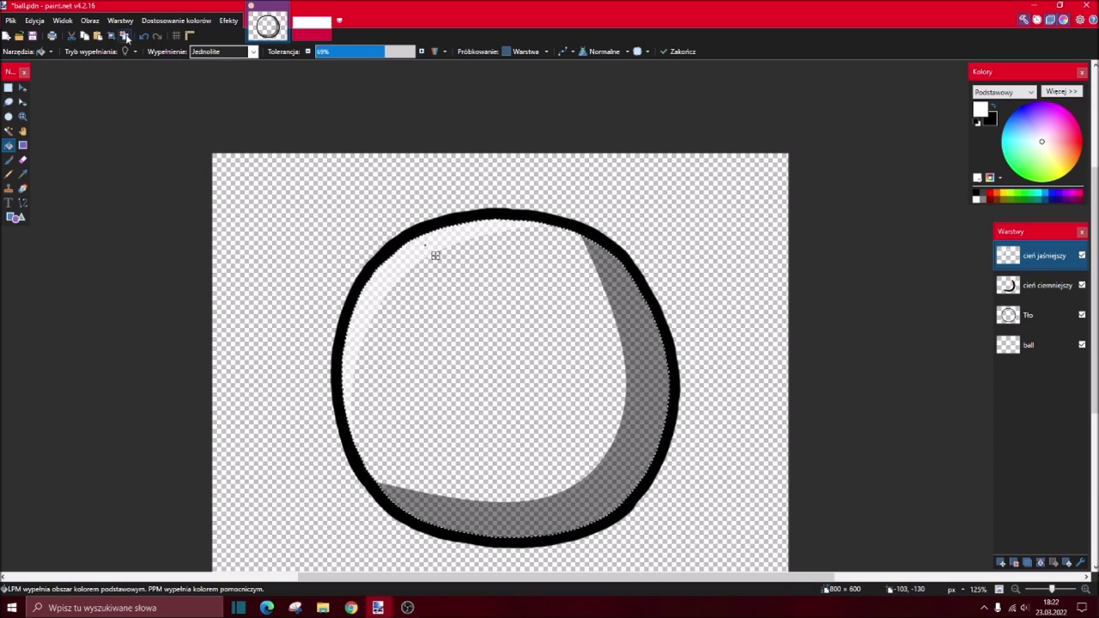
scroll(527, 338, down, 1)
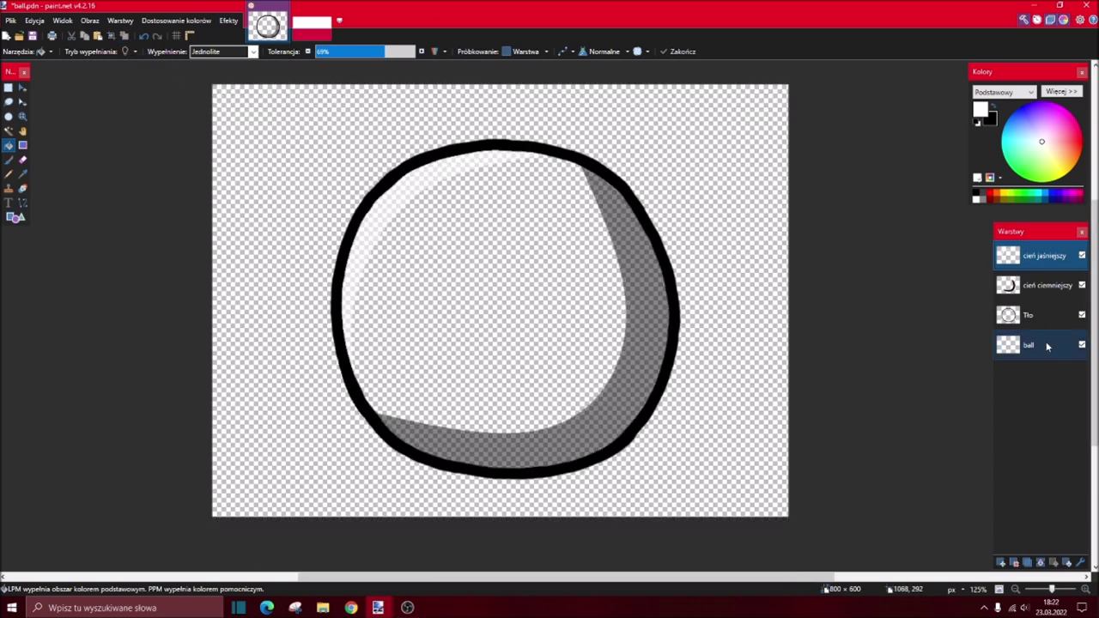
click(1030, 344)
click(23, 202)
key(ctrl+Tab)
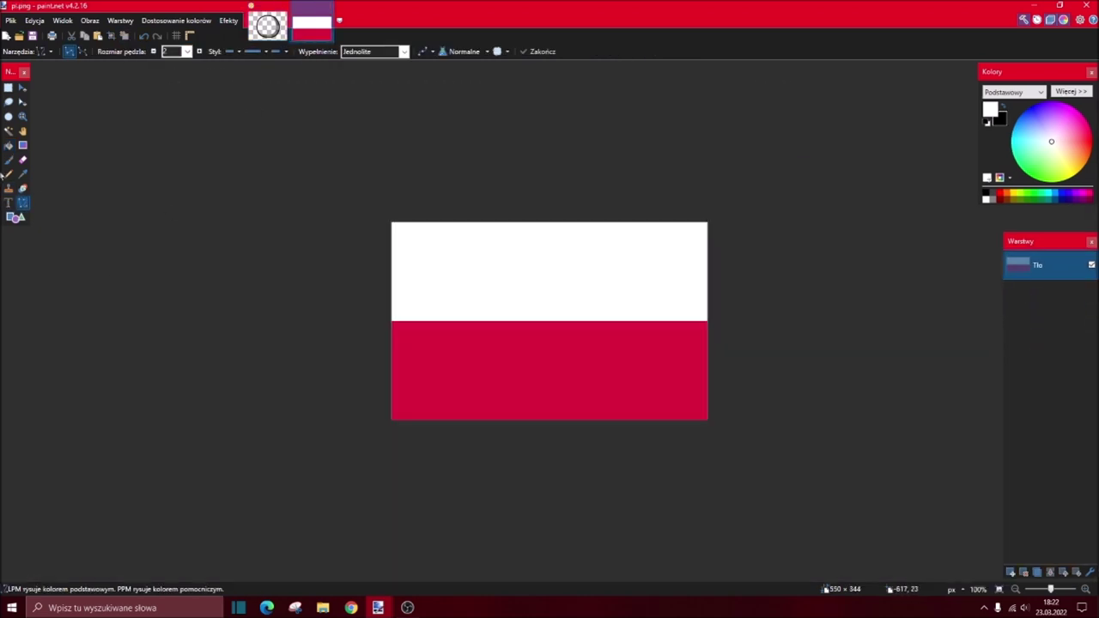
click(22, 173)
click(572, 383)
click(267, 26)
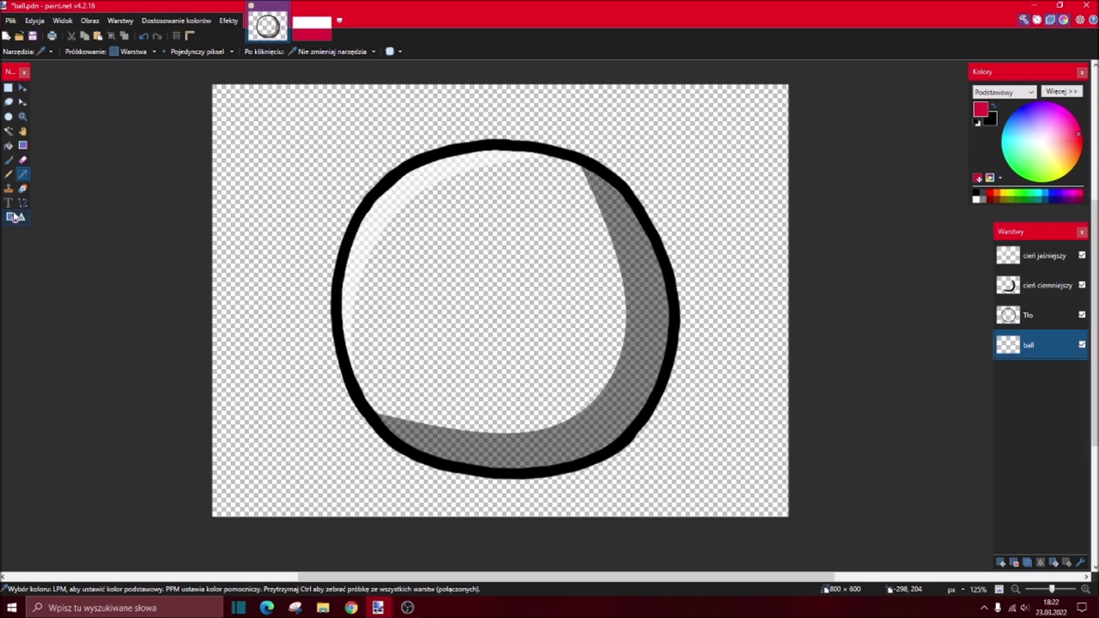
- Draw a horizontal red line of width 2 through the ball's middle with Line/Curve, about 901 px long and extending past both canvas edges
click(22, 202)
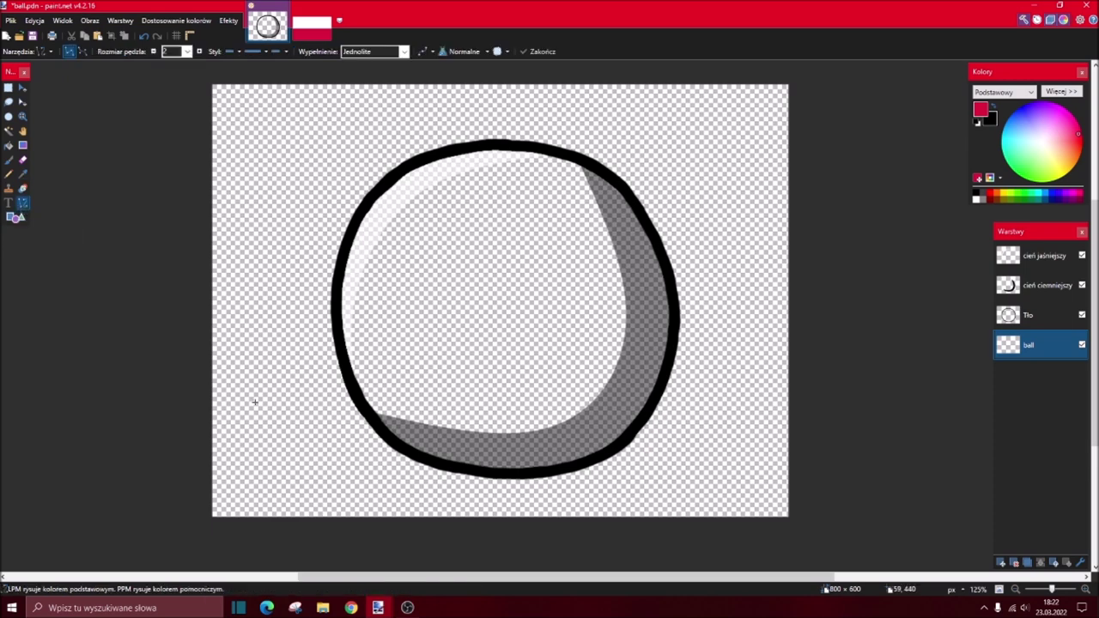
click(312, 26)
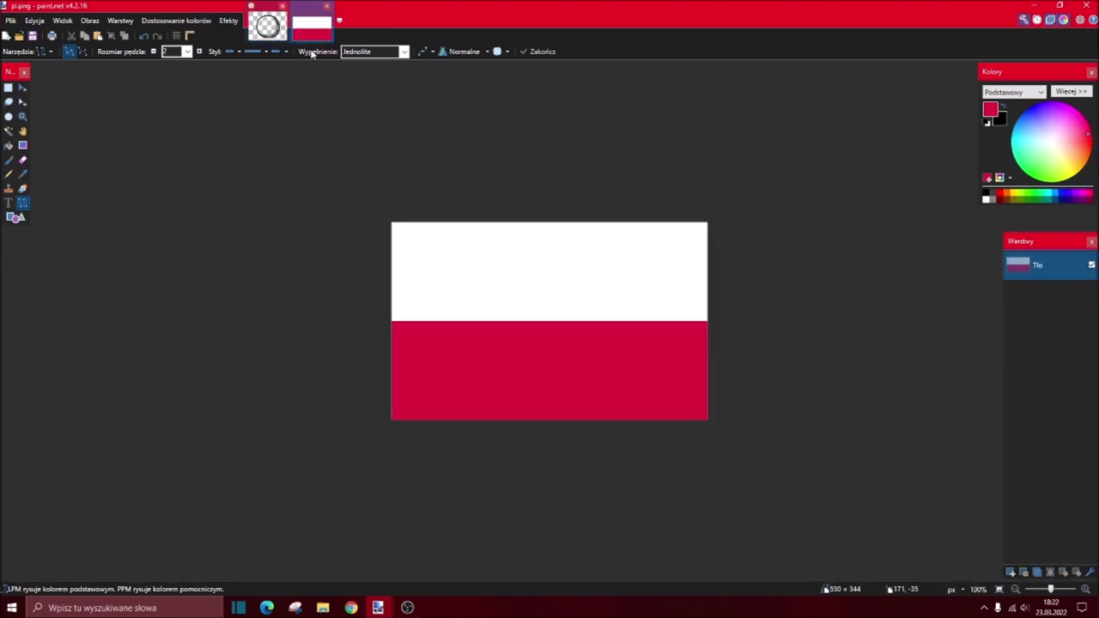
click(267, 25)
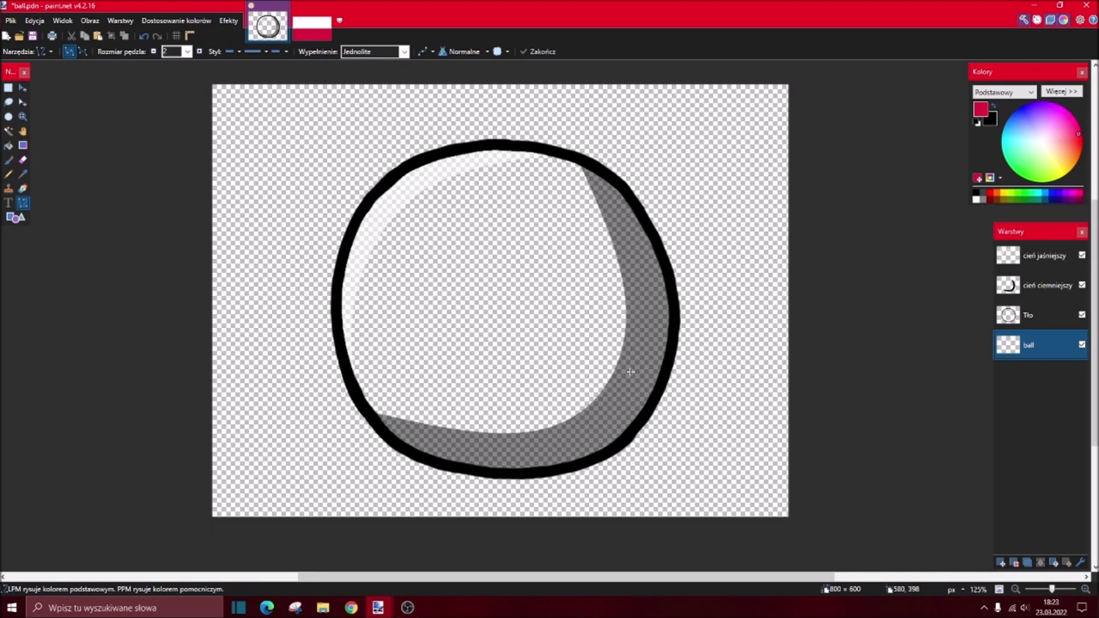
scroll(612, 375, up, 2)
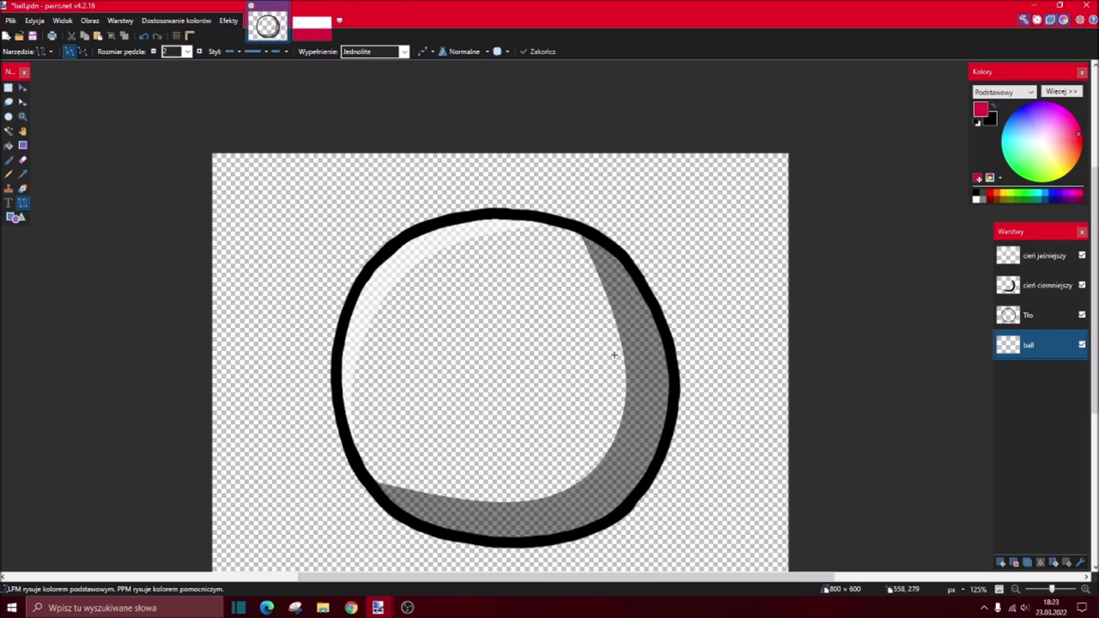
scroll(614, 355, down, 2)
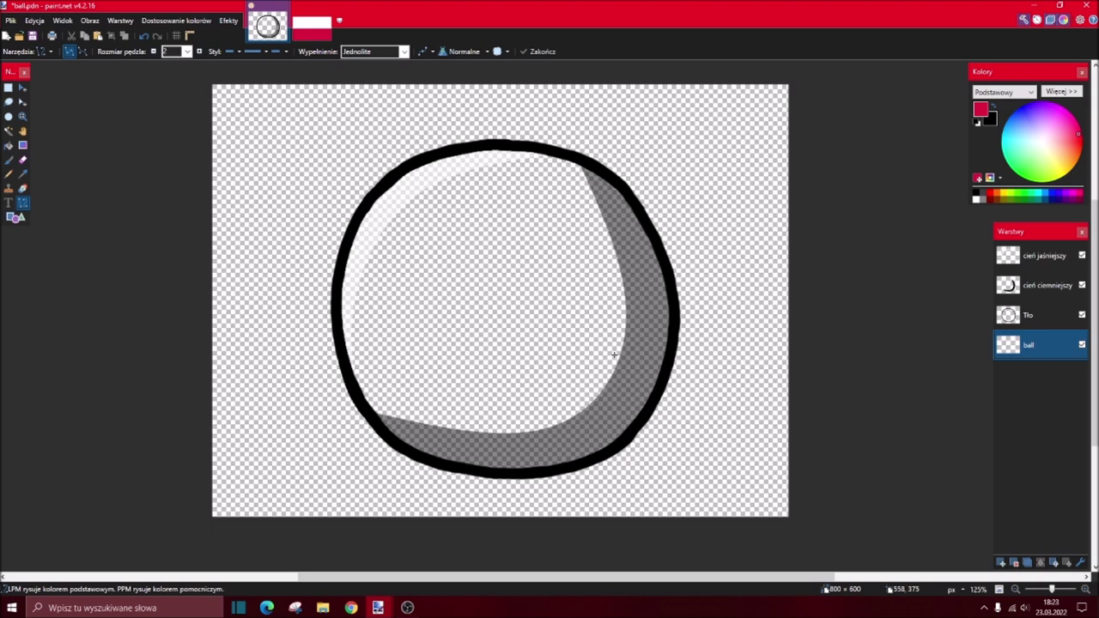
scroll(614, 354, up, 2)
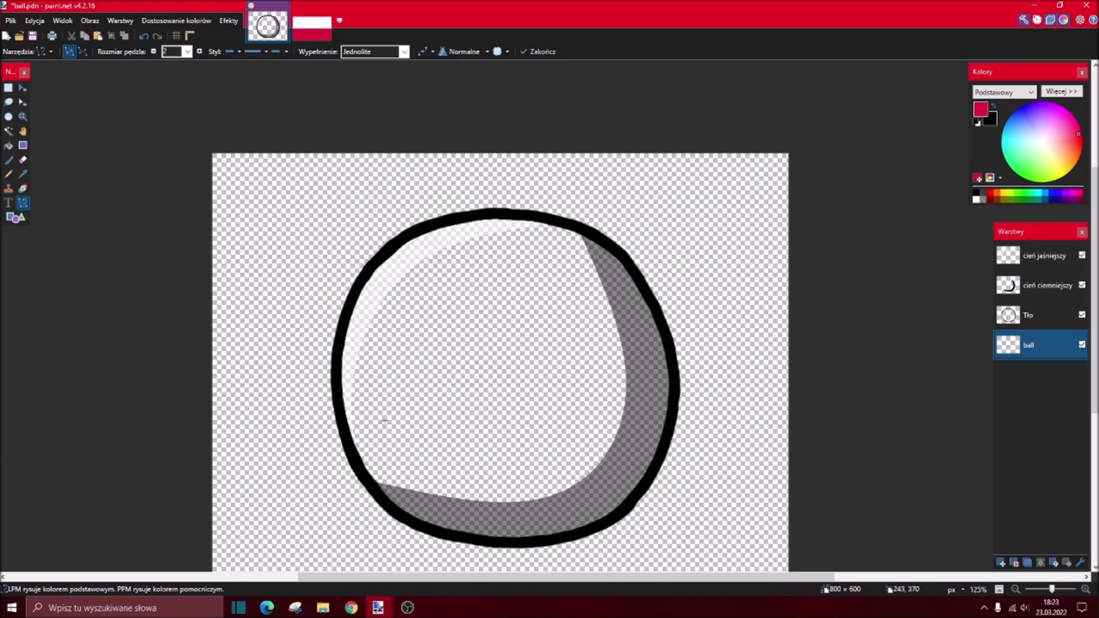
drag(197, 395, 949, 392)
key(ctrl+z)
drag(198, 397, 841, 394)
- Bend the red line into a gentle downward bow that crosses the outline on both sides and extends beyond the canvas
drag(625, 395, 674, 393)
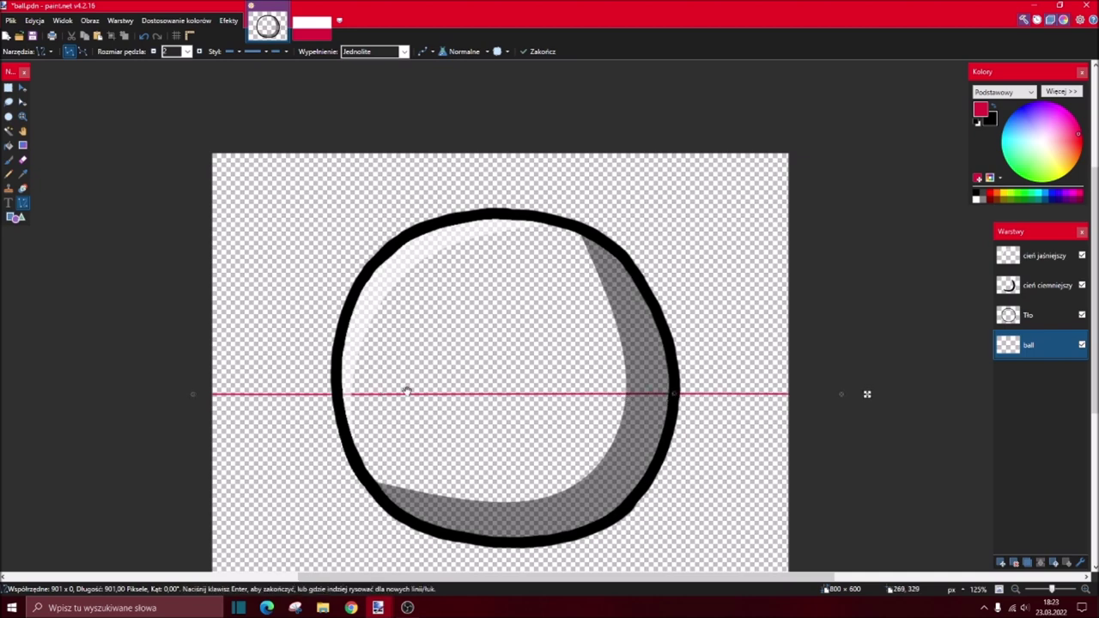
click(338, 394)
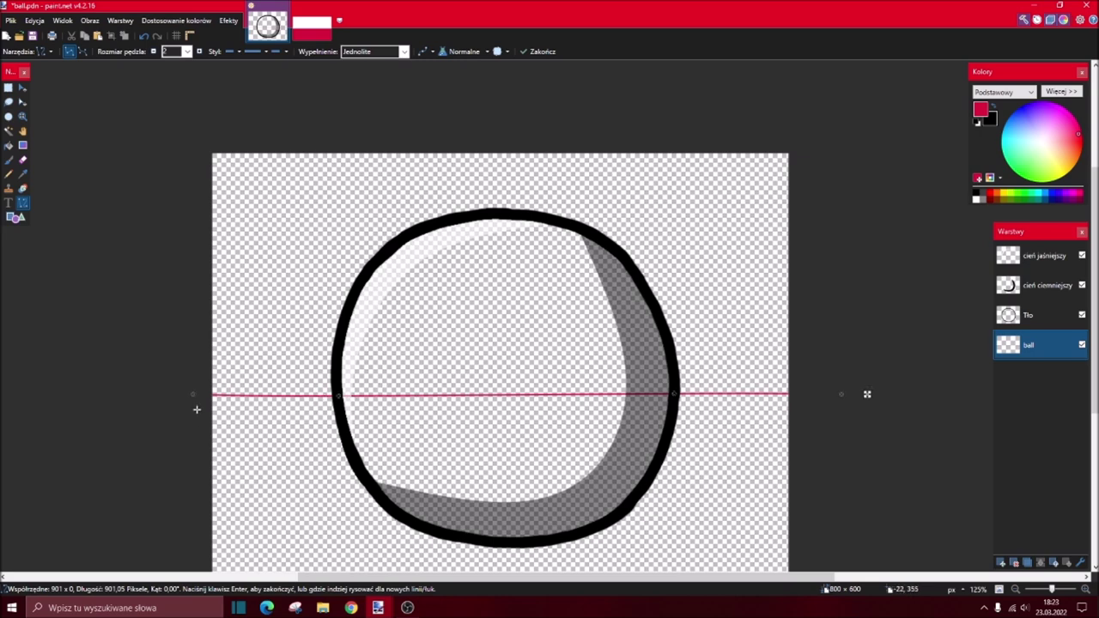
drag(189, 394, 125, 338)
drag(832, 393, 1098, 310)
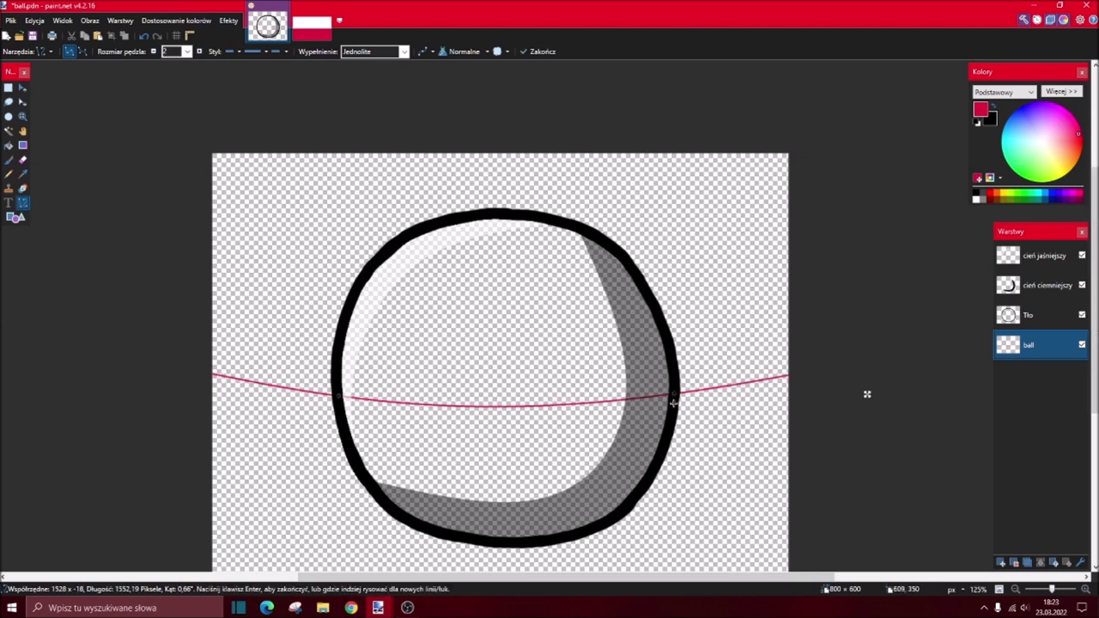
key(Return)
- Fill the area below the curved line with red and the area above it with white as the secondary colour
click(8, 146)
click(483, 261)
key(ctrl+z)
click(492, 436)
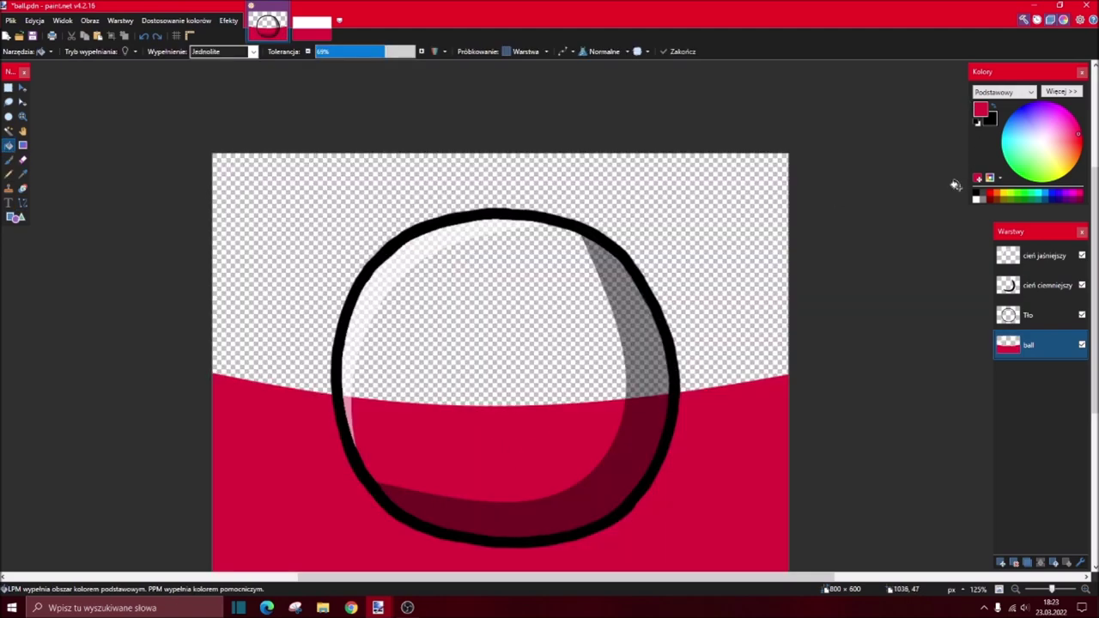
right_click(976, 200)
right_click(503, 226)
scroll(450, 356, down, 2)
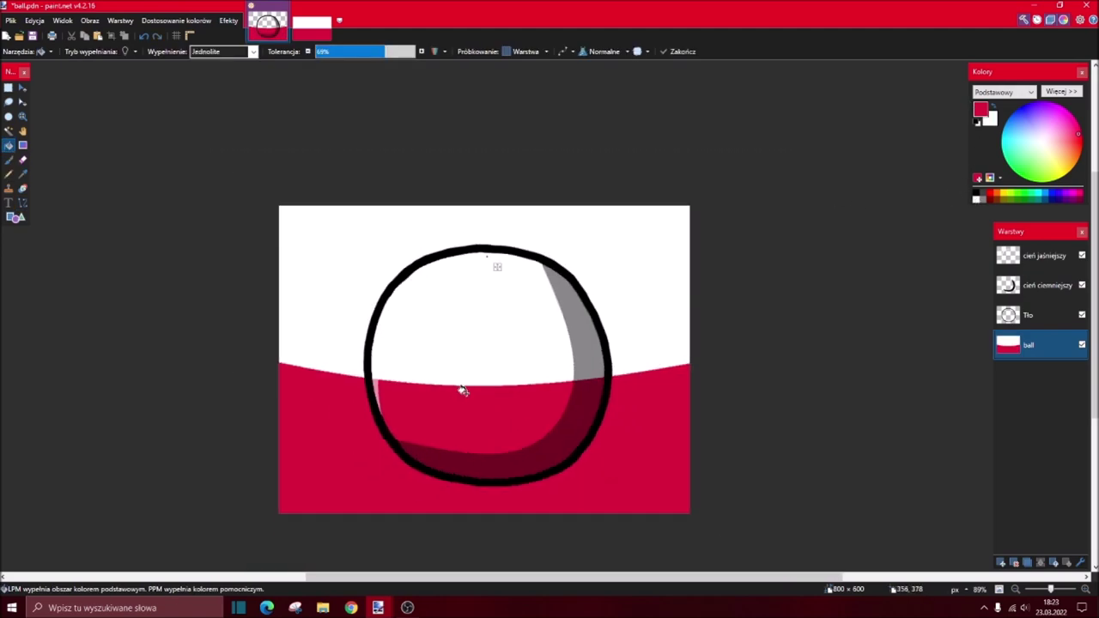
- Select the whole canvas on the layer ball and move its pixels about 20 px right and 14 px up
key(s)
key(ctrl+a)
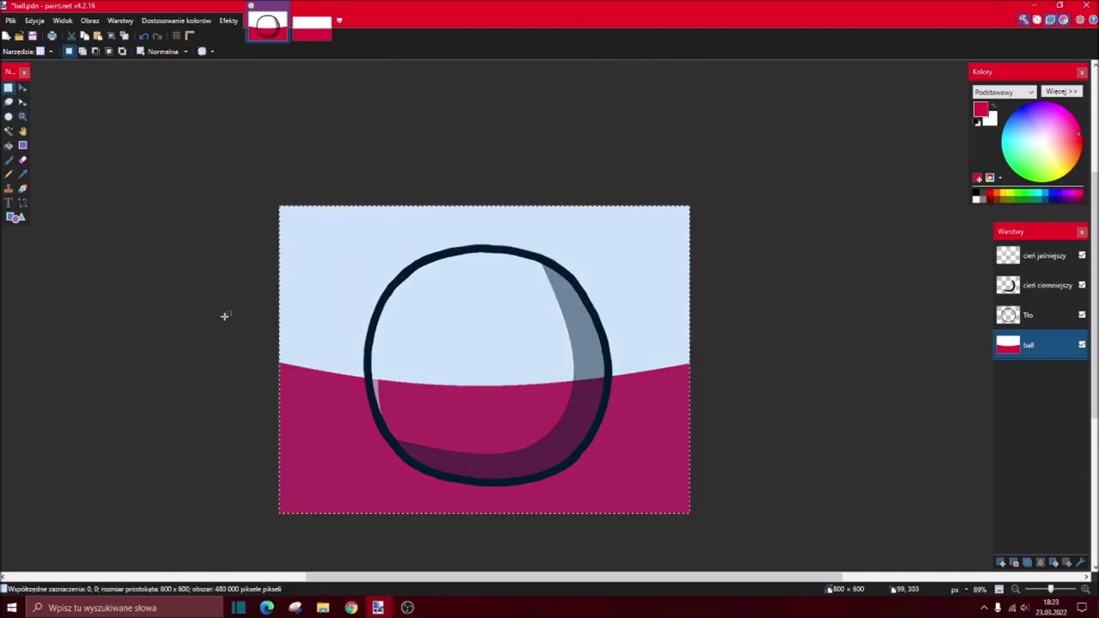
click(23, 99)
mouse_move(589, 419)
mouse_down()
mouse_move(593, 404)
mouse_move(636, 412)
mouse_move(586, 407)
mouse_move(599, 409)
mouse_up()
- Select the area outside the outline on Tło with the Magic Wand at 75% tolerance and delete it from the layer ball
click(8, 131)
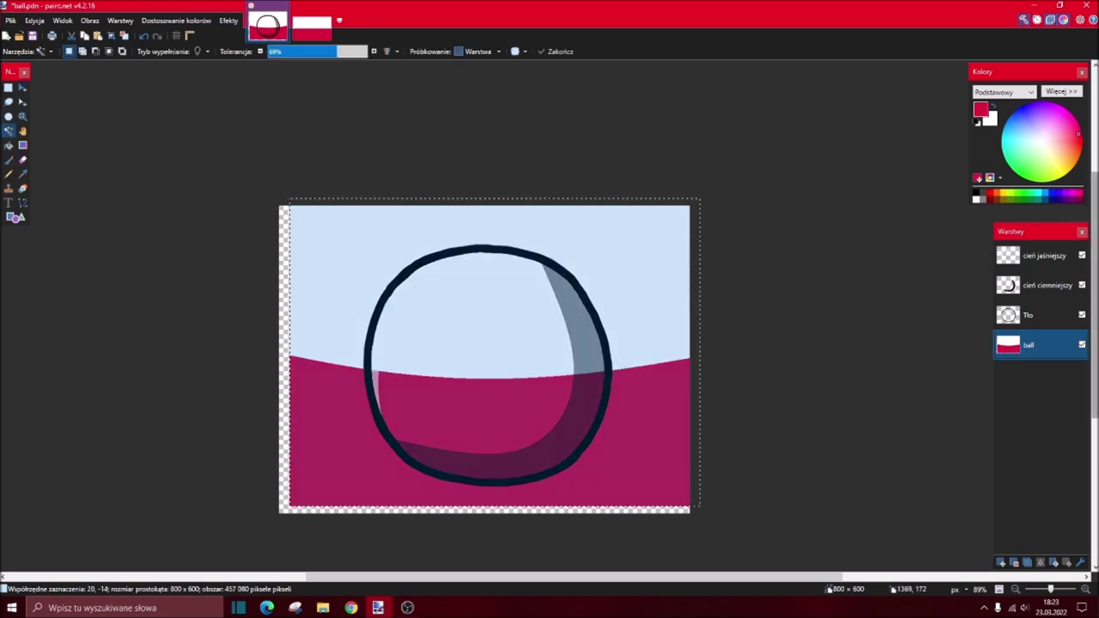
click(1022, 315)
click(557, 232)
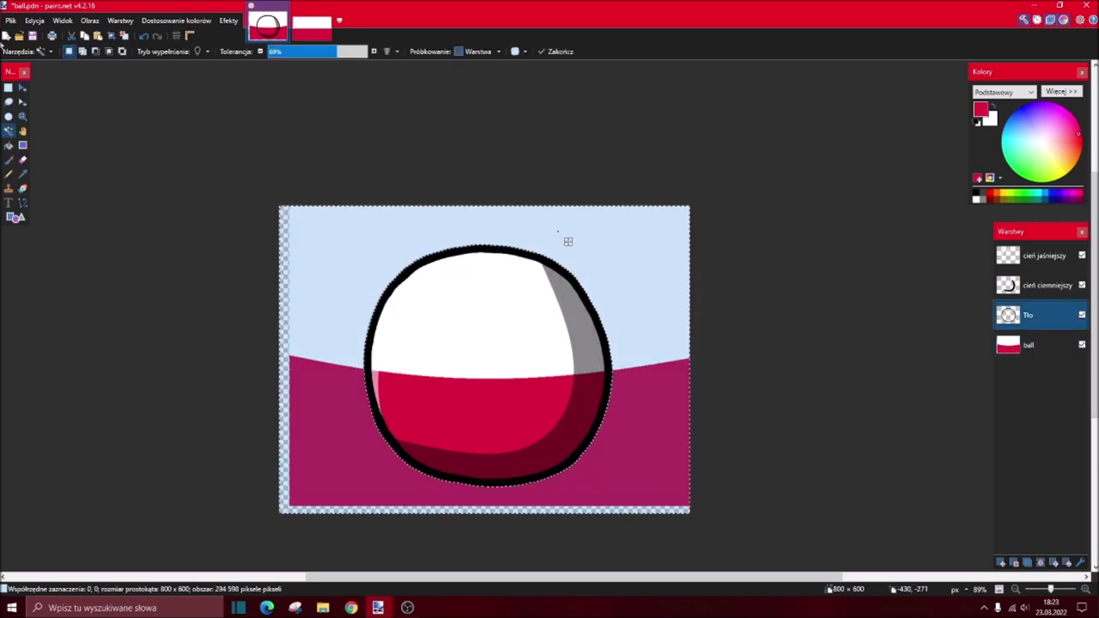
click(347, 49)
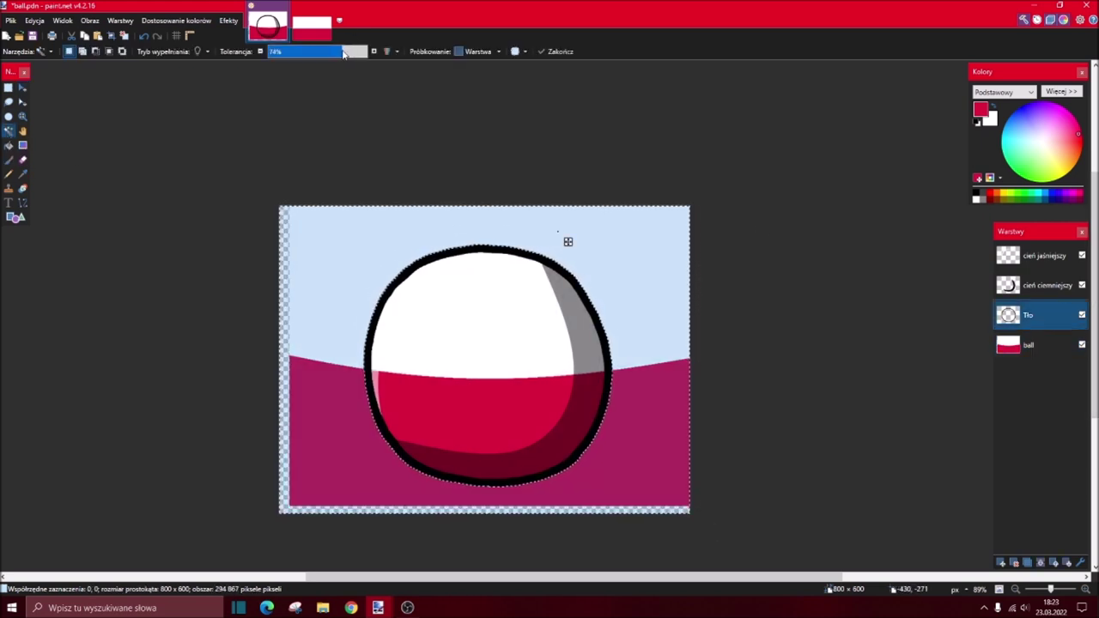
click(1015, 342)
key(Delete)
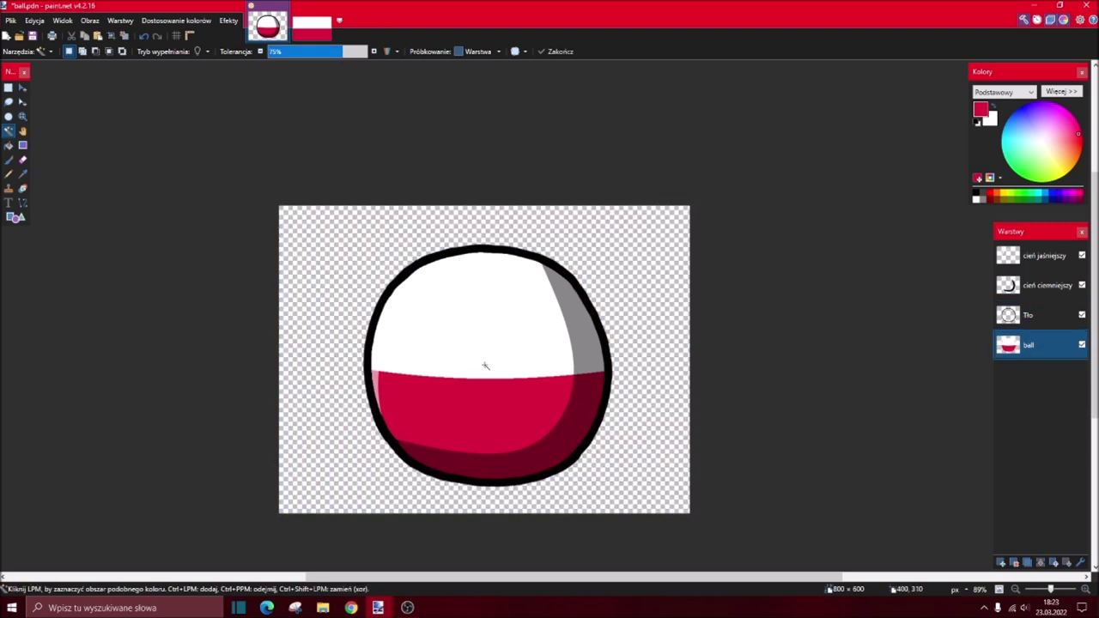
- Inspect the ball's outline, flag fill and shadow edges up close and as a whole, with the layer Tło active
scroll(485, 366, up, 2)
click(1041, 316)
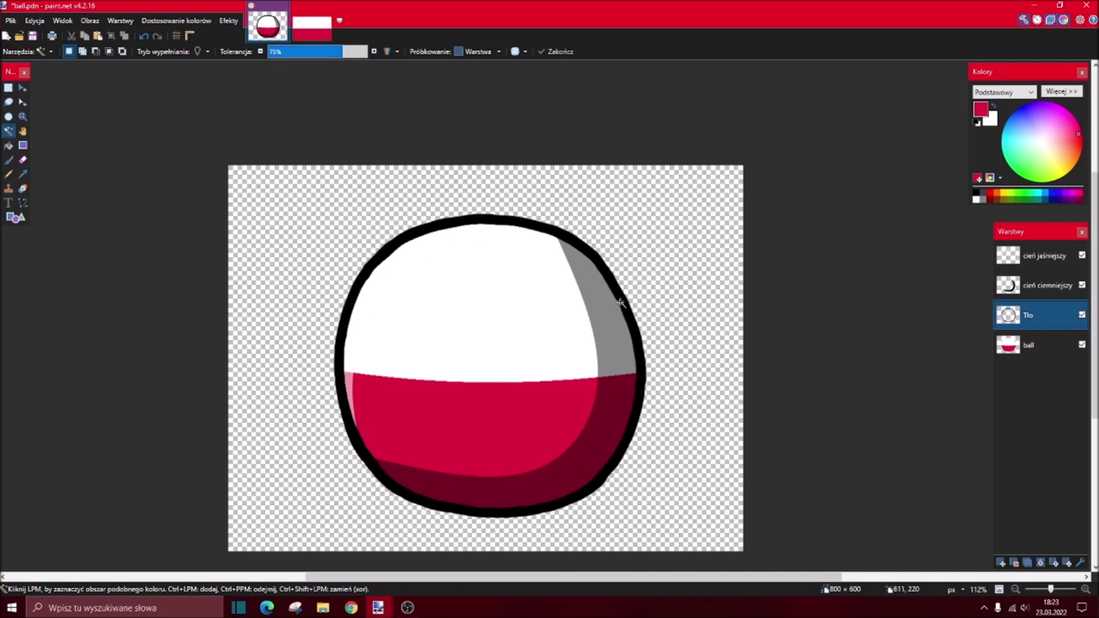
scroll(603, 178, up, 8)
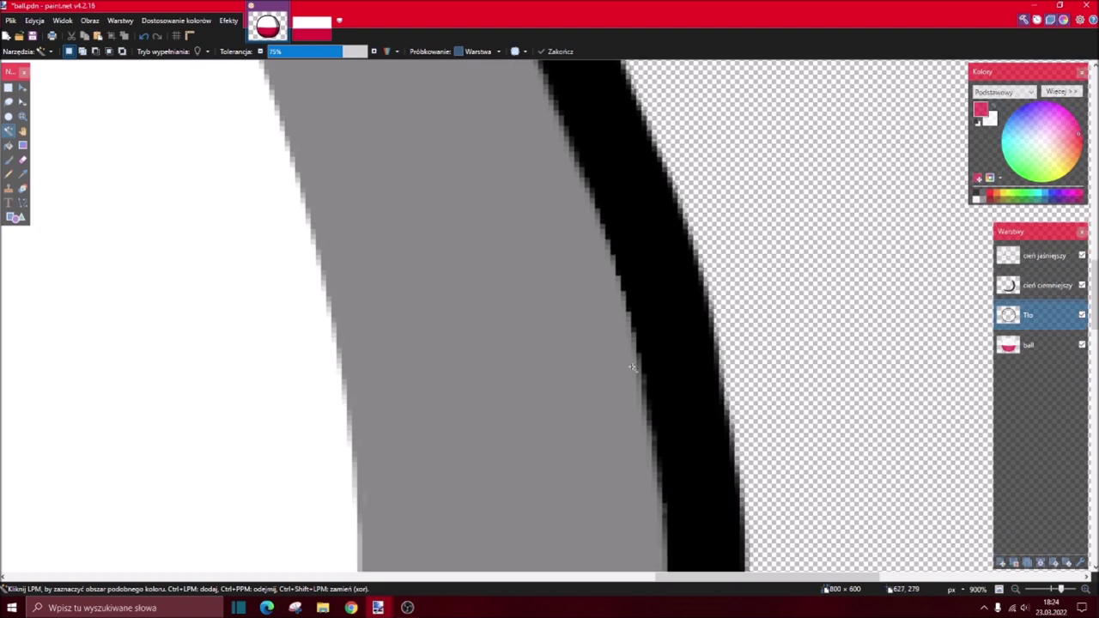
scroll(601, 341, down, 4)
scroll(523, 398, down, 5)
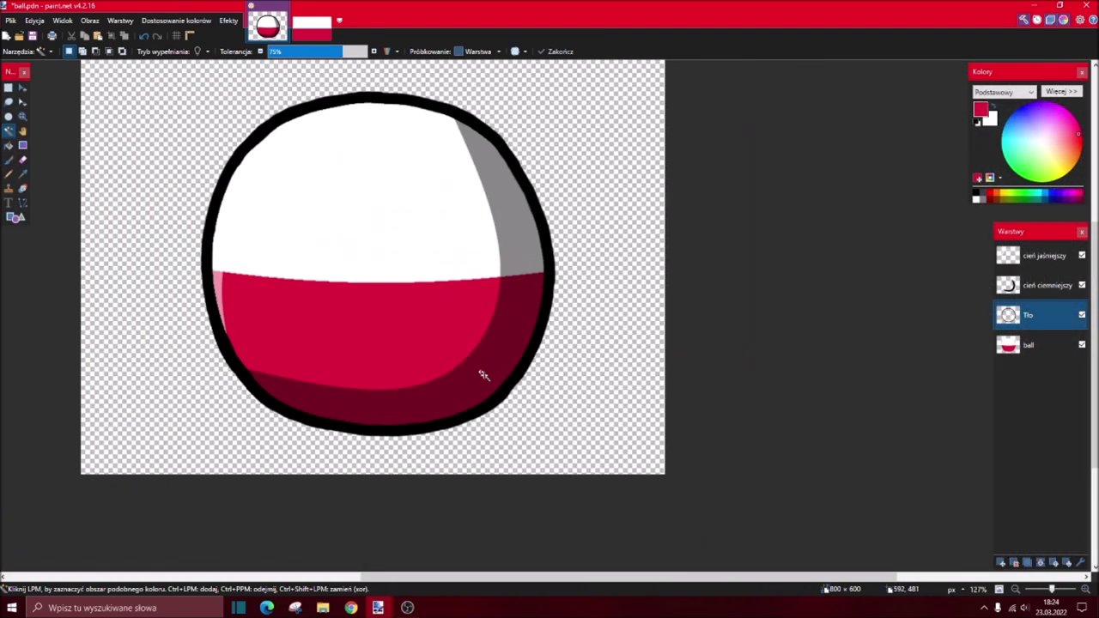
scroll(344, 432, up, 3)
scroll(344, 432, up, 3)
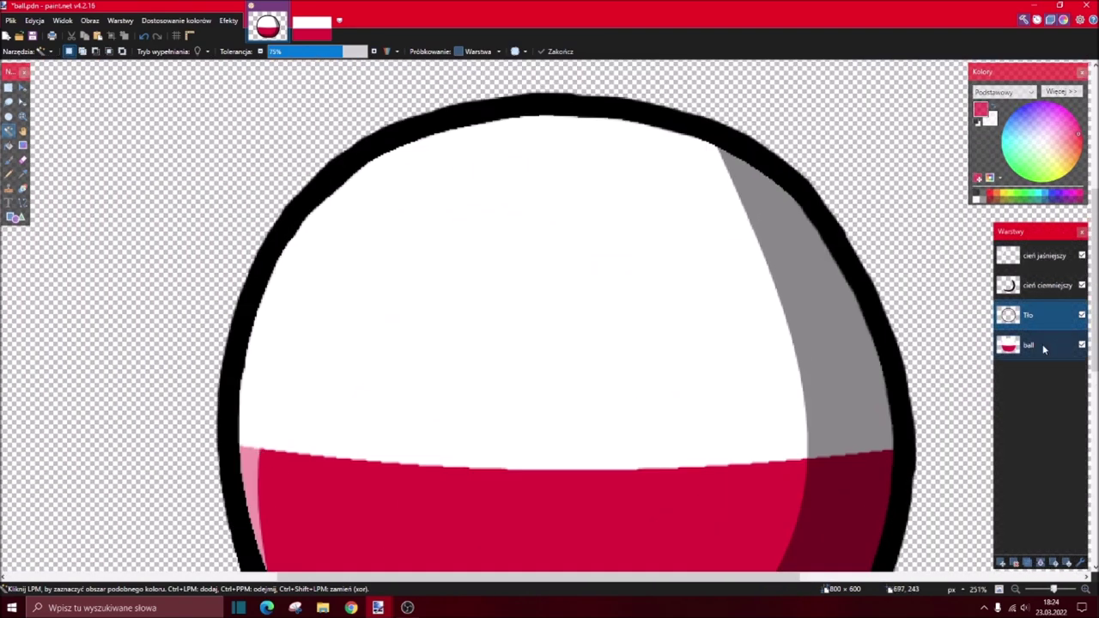
scroll(498, 336, down, 3)
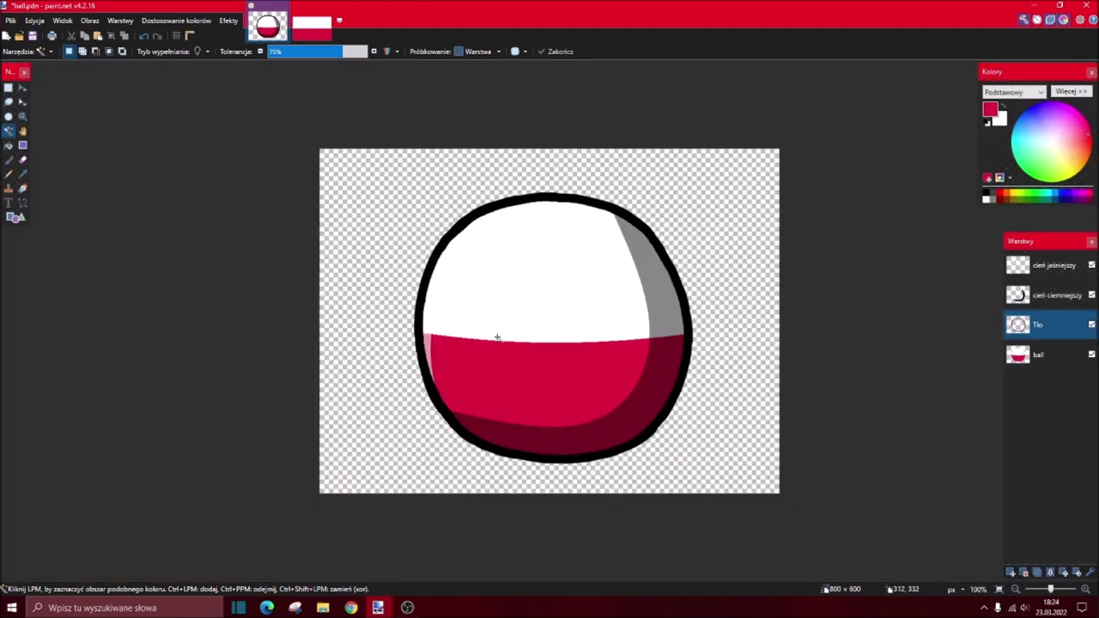
scroll(651, 290, up, 1)
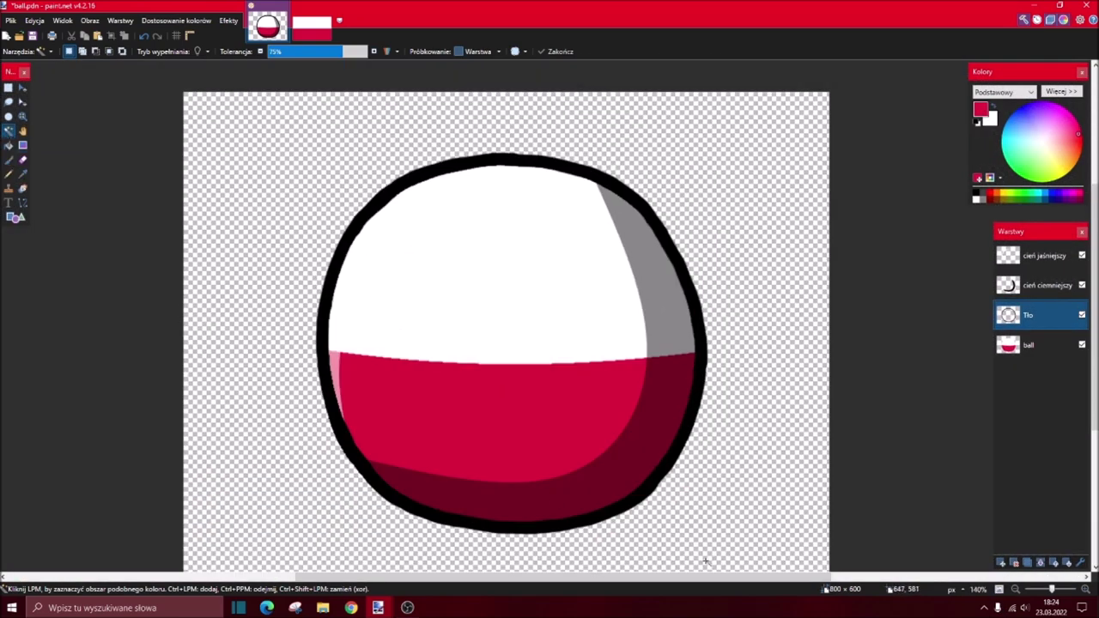
scroll(664, 475, down, 1)
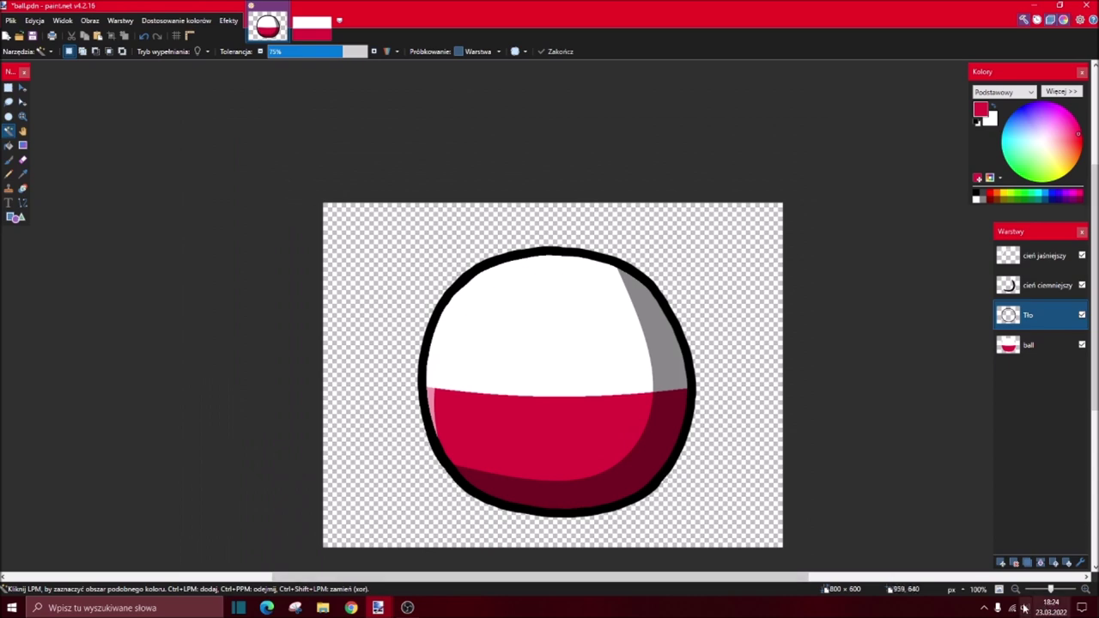
scroll(555, 332, up, 1)
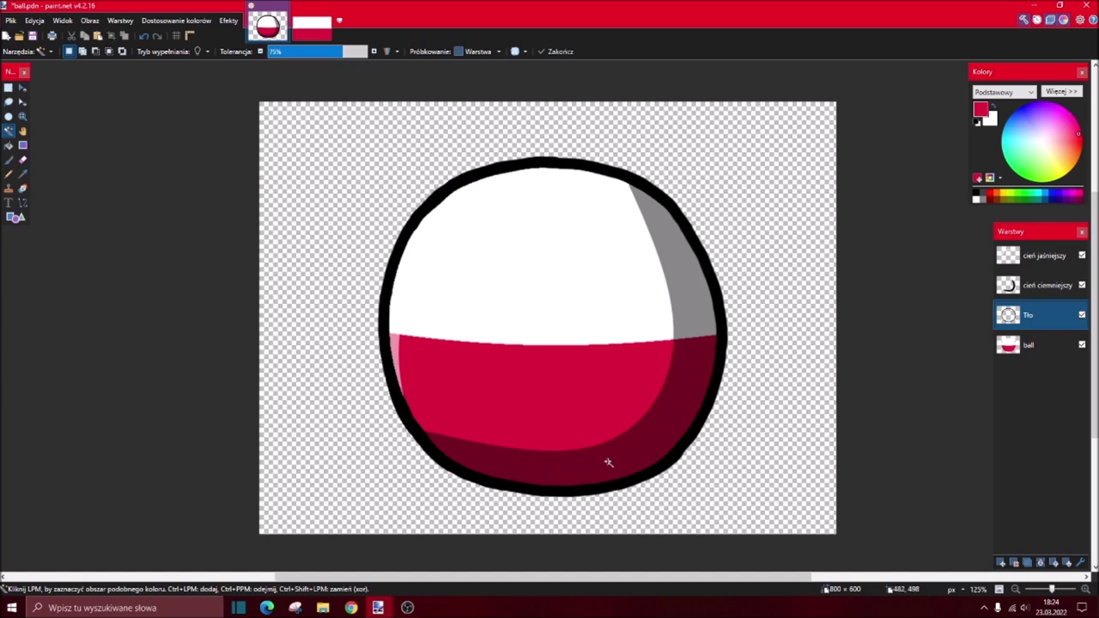
- Select the black outline on Tło with the Magic Wand, fill it black on a new layer directly above, and deselect
click(998, 589)
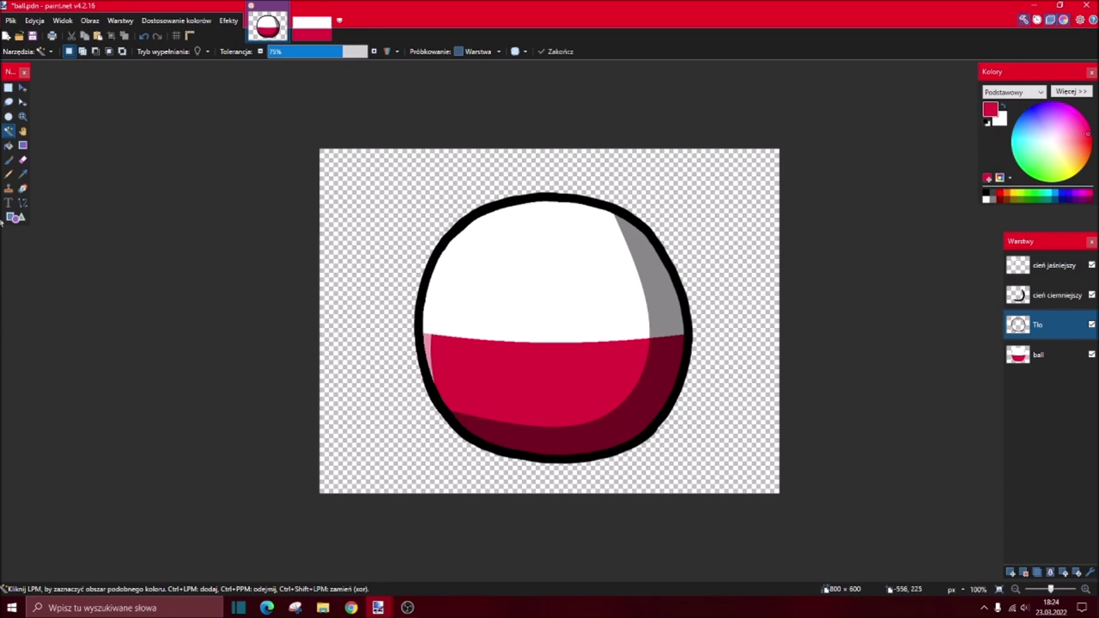
scroll(486, 301, up, 4)
scroll(803, 361, down, 4)
scroll(802, 385, up, 2)
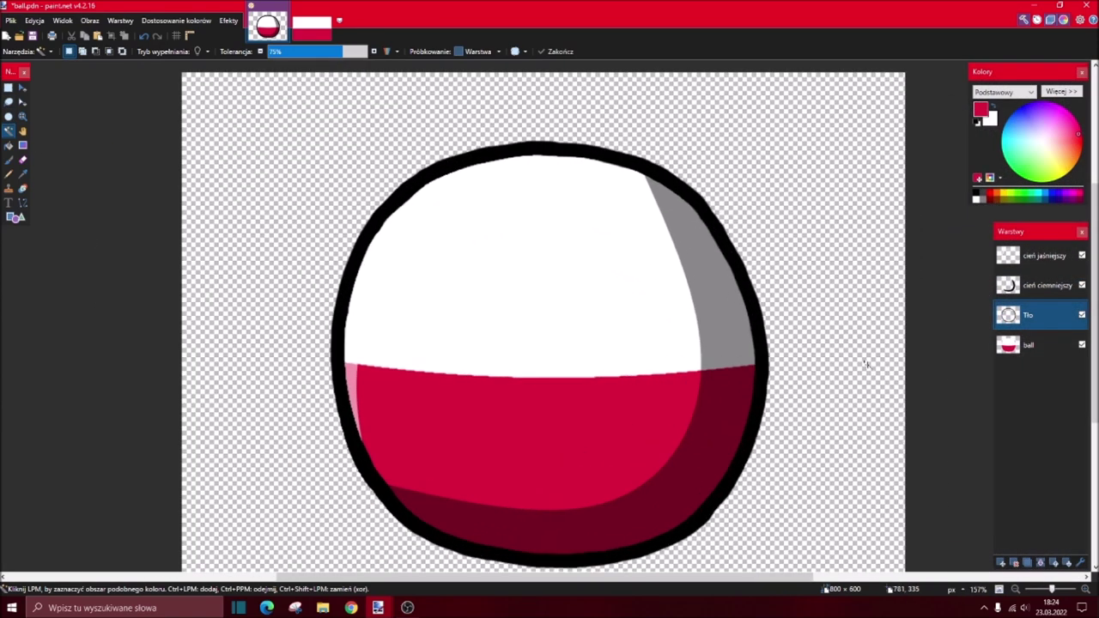
click(755, 295)
click(1001, 562)
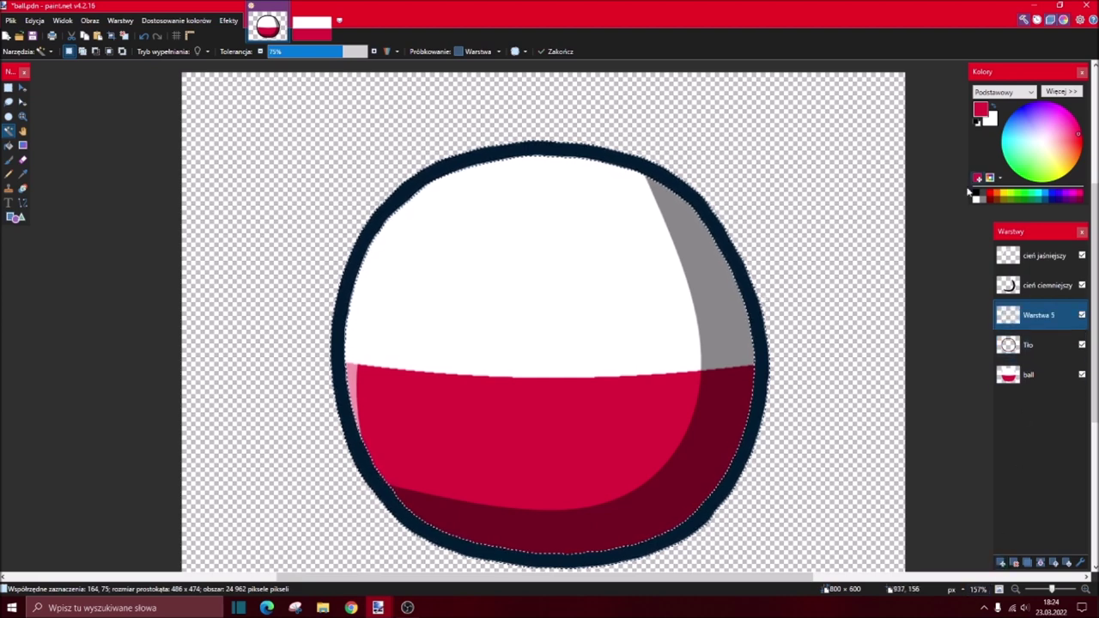
click(976, 196)
click(9, 145)
click(359, 249)
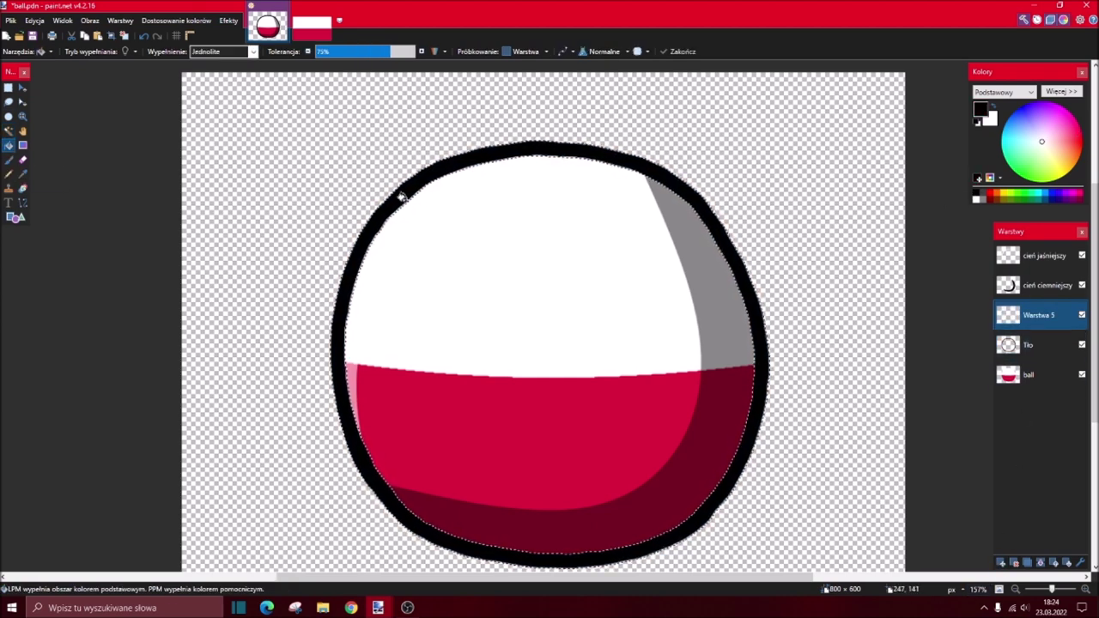
click(123, 35)
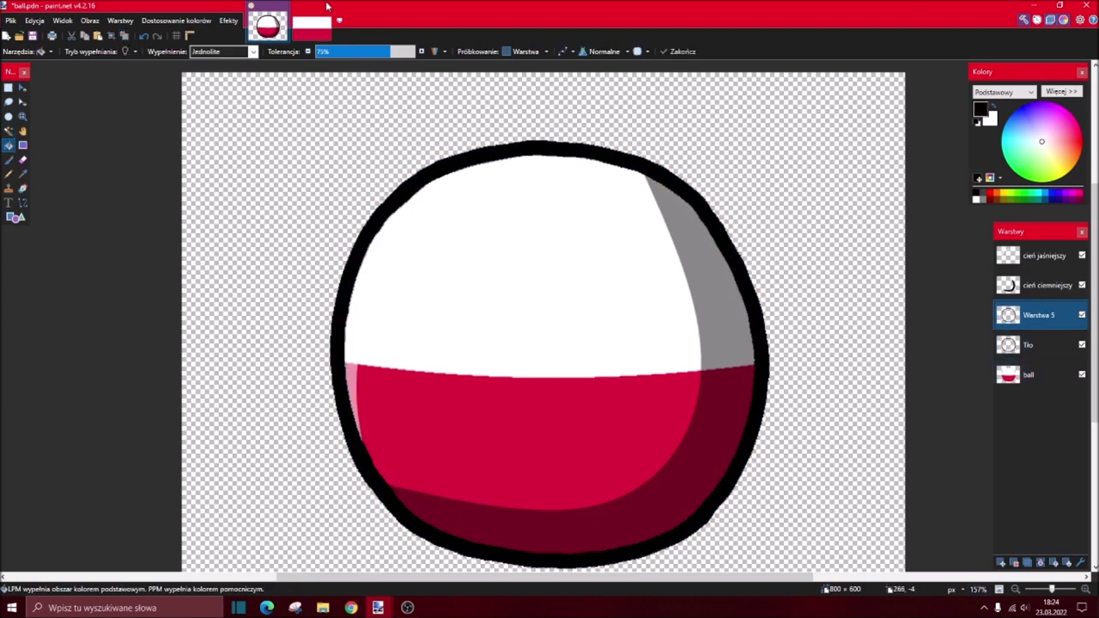
- Apply a Gaussian blur with radius 11 to the outline copy on Warstwa 5 and check the soft edge on the whole ball
click(228, 20)
mouse_move(271, 126)
mouse_move(253, 108)
click(419, 135)
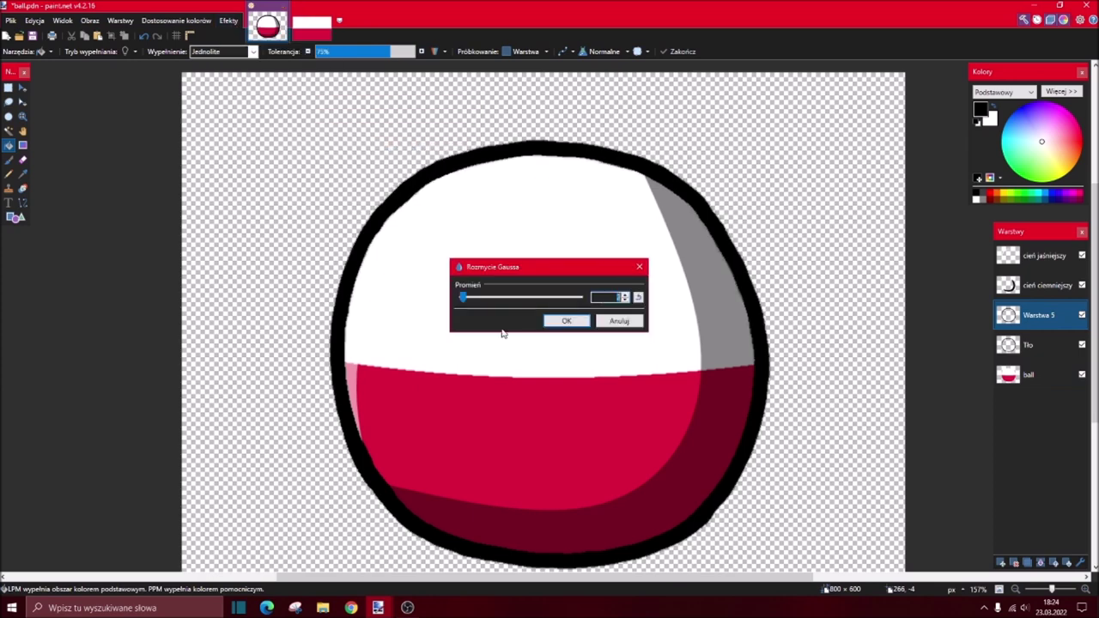
mouse_move(463, 297)
mouse_down()
mouse_move(569, 297)
mouse_move(469, 297)
mouse_up()
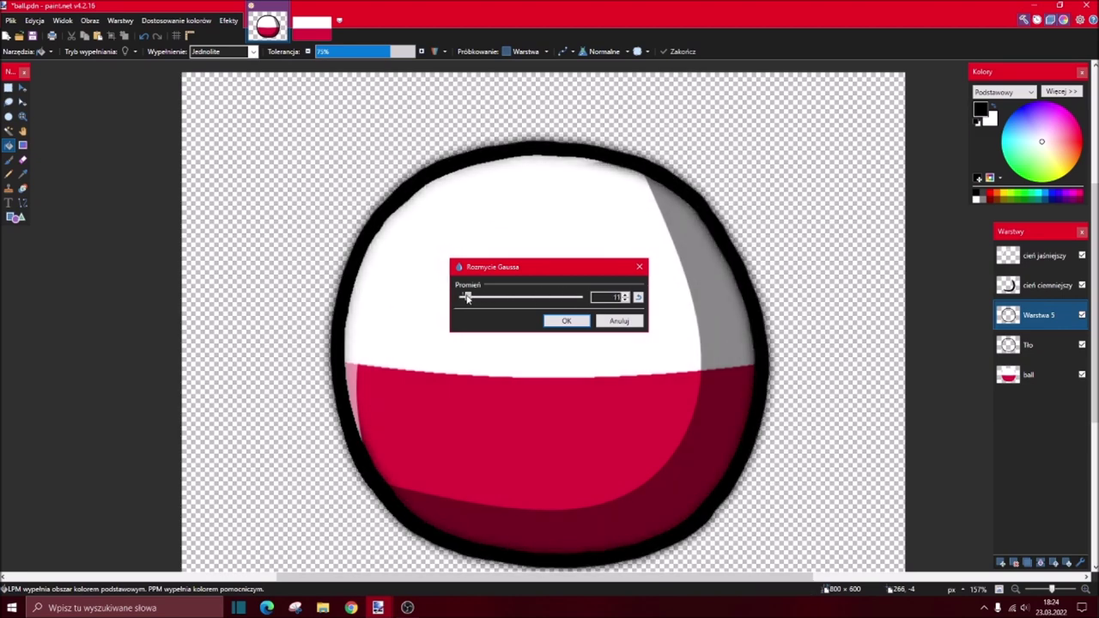
click(564, 320)
scroll(624, 357, down, 3)
scroll(624, 356, up, 2)
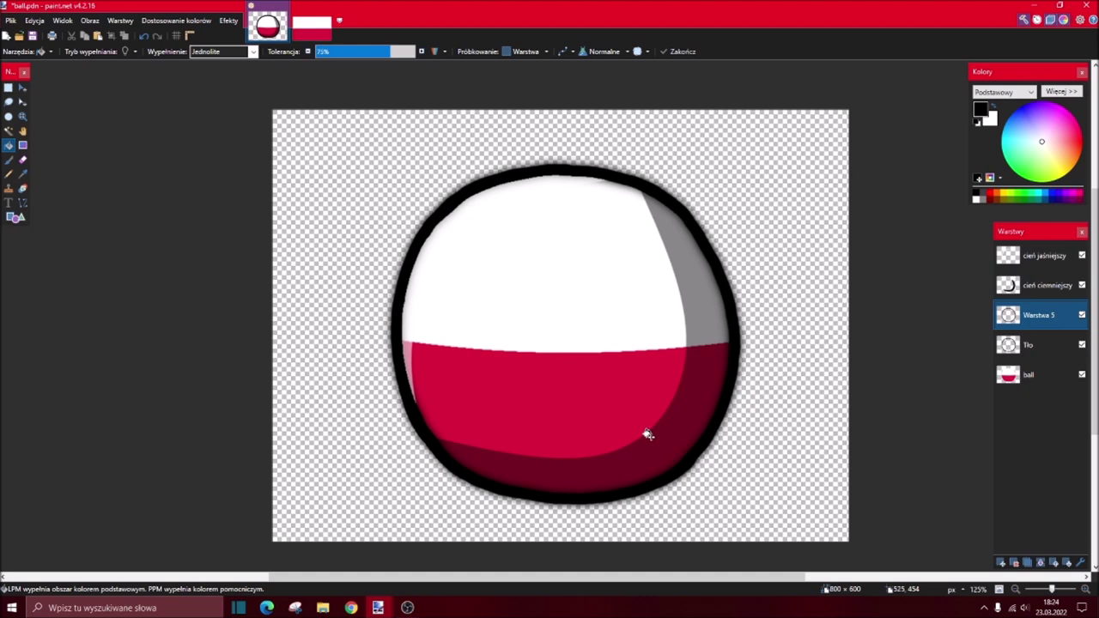
scroll(655, 398, down, 1)
scroll(660, 399, up, 2)
click(998, 589)
scroll(619, 340, up, 1)
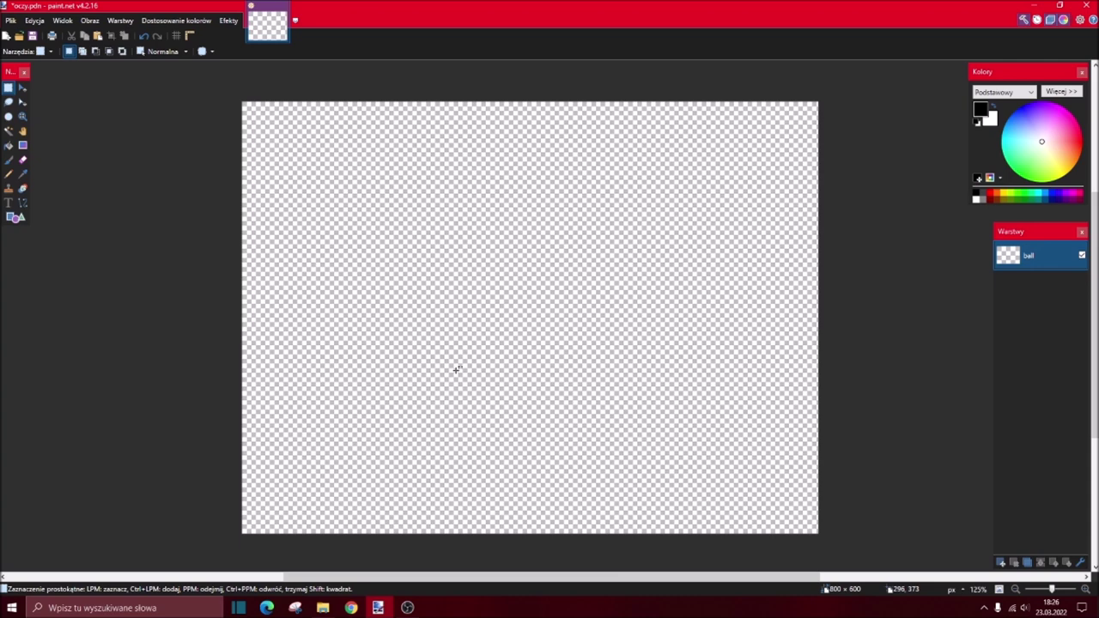
- Draw a straight horizontal black line with brush size 11 in the left half of the oczy canvas as the eye's upper edge
click(23, 204)
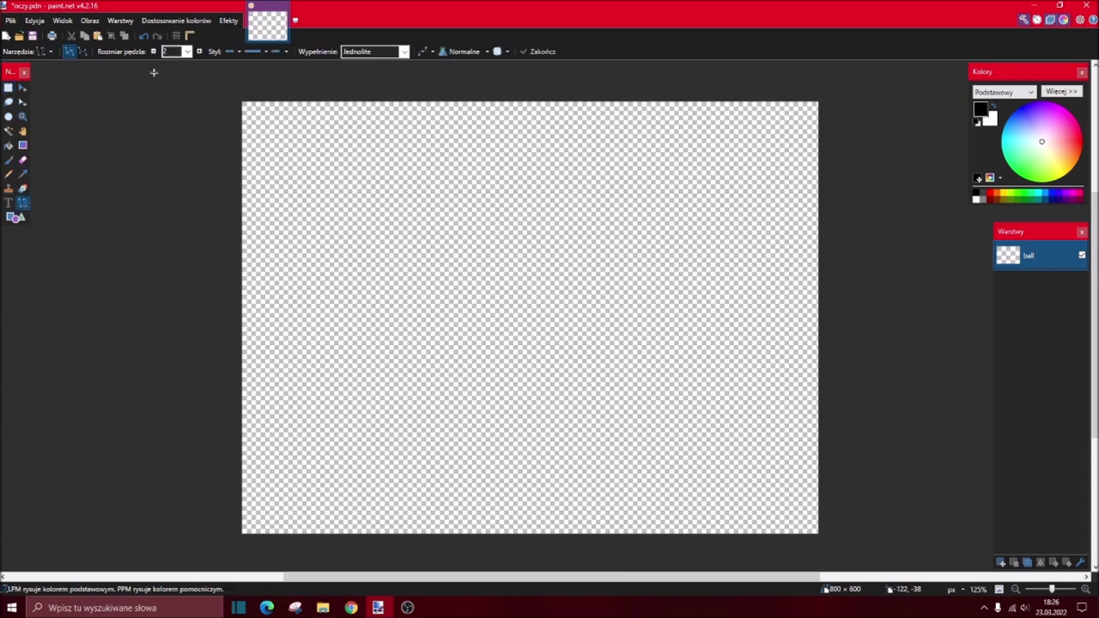
click(186, 51)
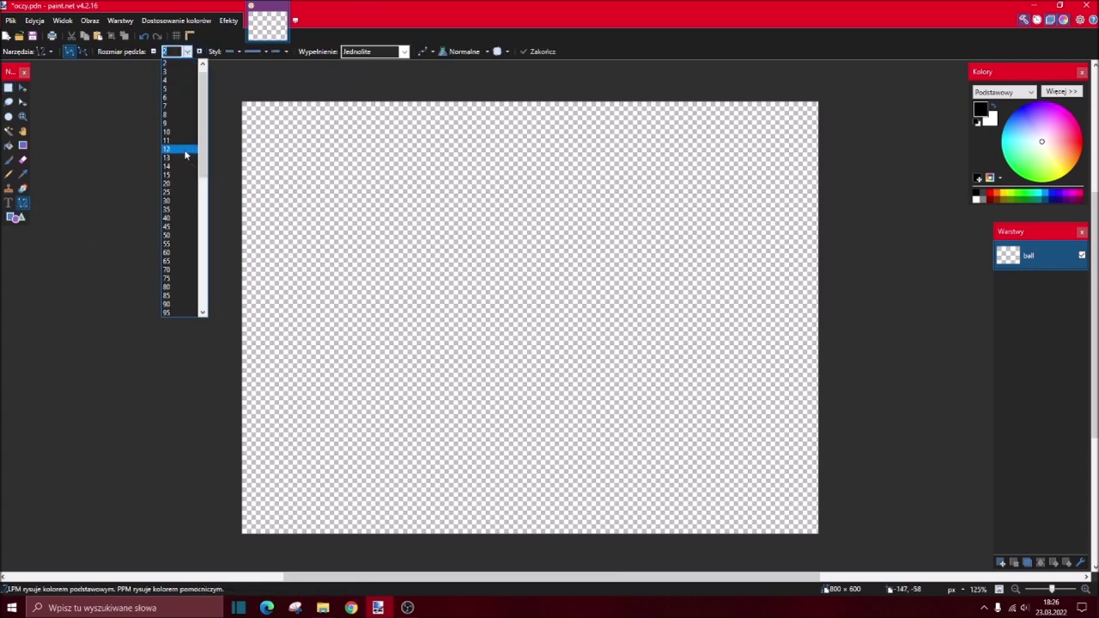
click(181, 141)
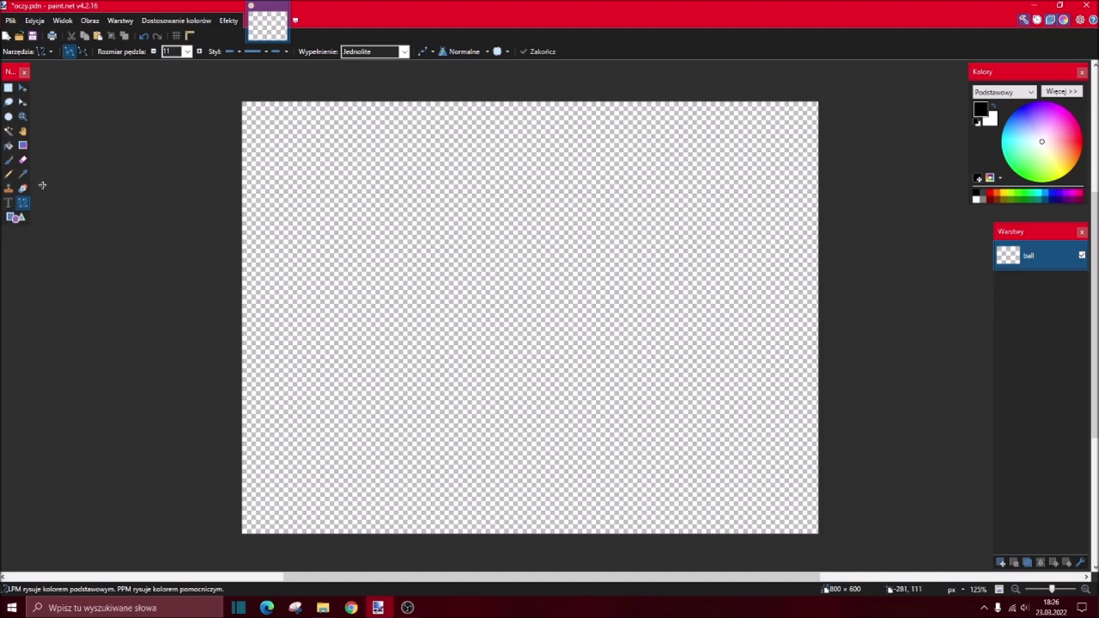
mouse_move(335, 302)
mouse_down()
mouse_move(513, 350)
mouse_move(582, 313)
mouse_up()
key(ctrl+z)
scroll(525, 347, up, 1)
scroll(610, 363, down, 1)
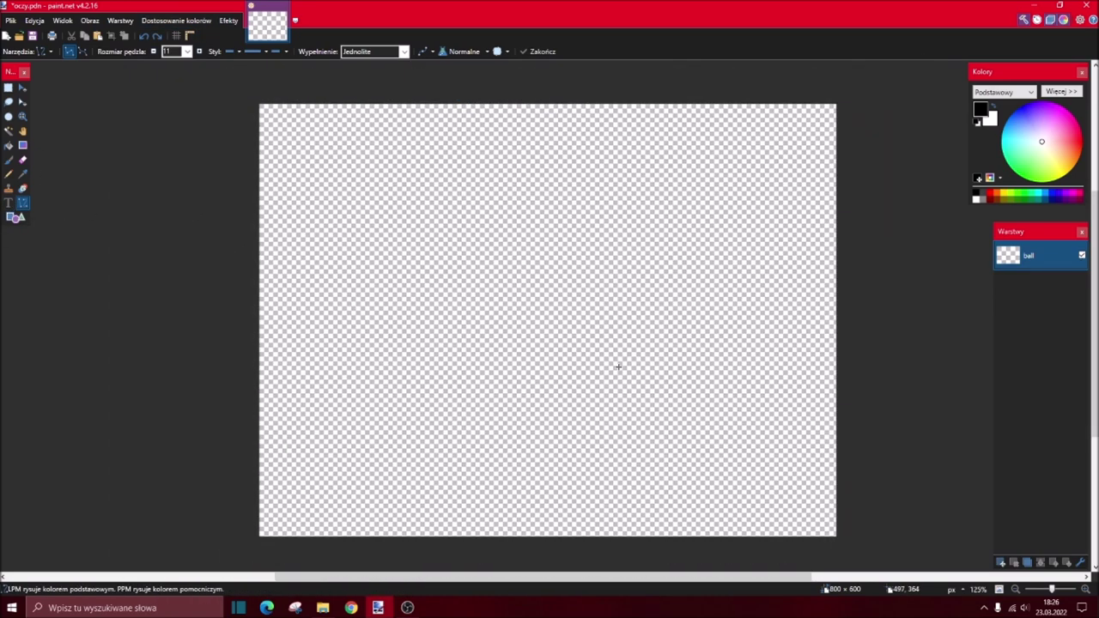
scroll(612, 367, up, 2)
drag(239, 295, 482, 275)
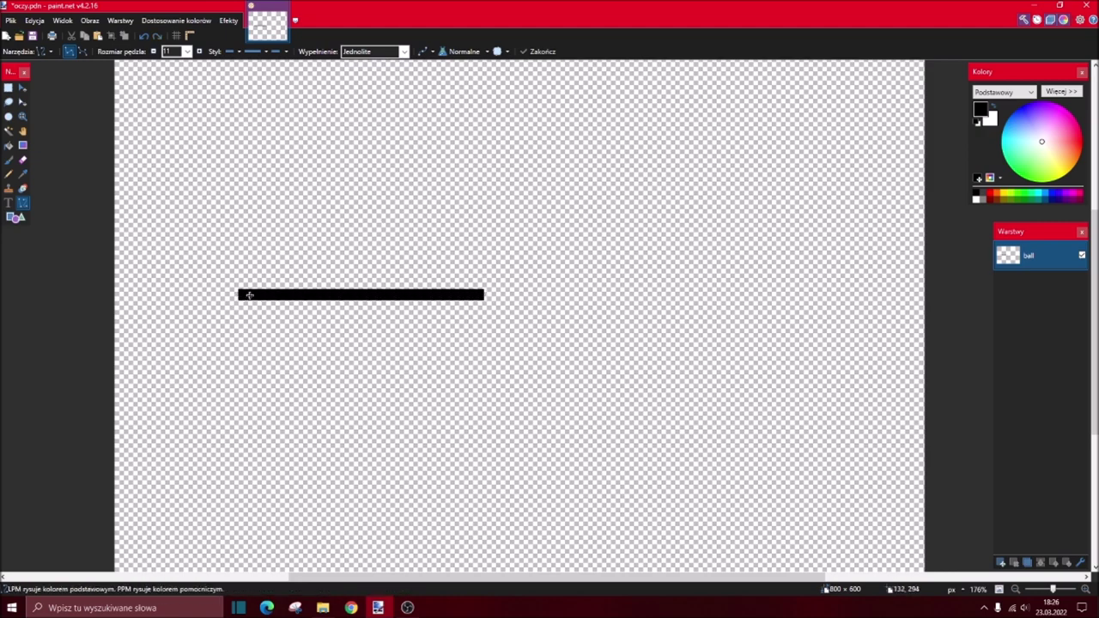
- Draw a second line about 235 px long over the first, bend it into a downward bowl, and align its ends with the upper edge
drag(241, 294, 504, 295)
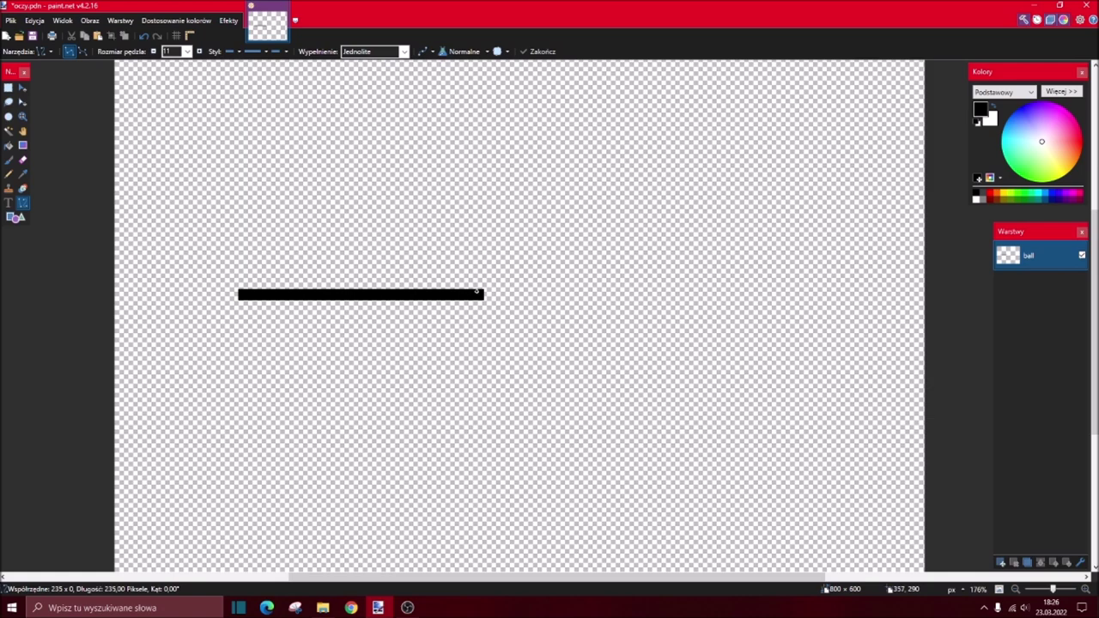
drag(398, 295, 452, 436)
drag(310, 311, 283, 404)
drag(452, 436, 443, 393)
drag(477, 293, 483, 290)
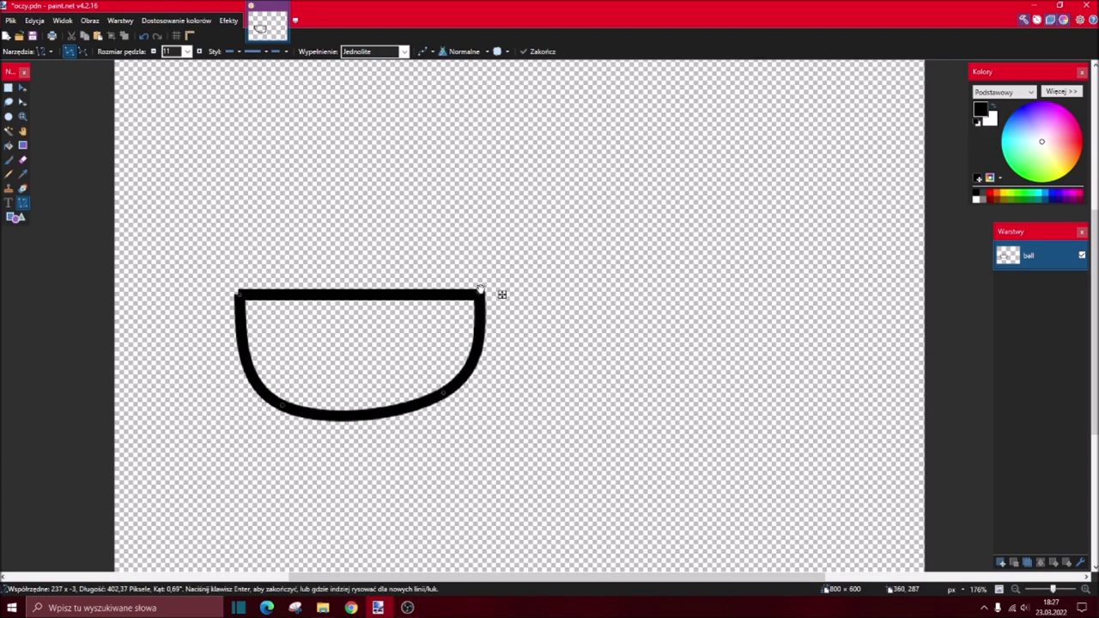
drag(240, 292, 243, 289)
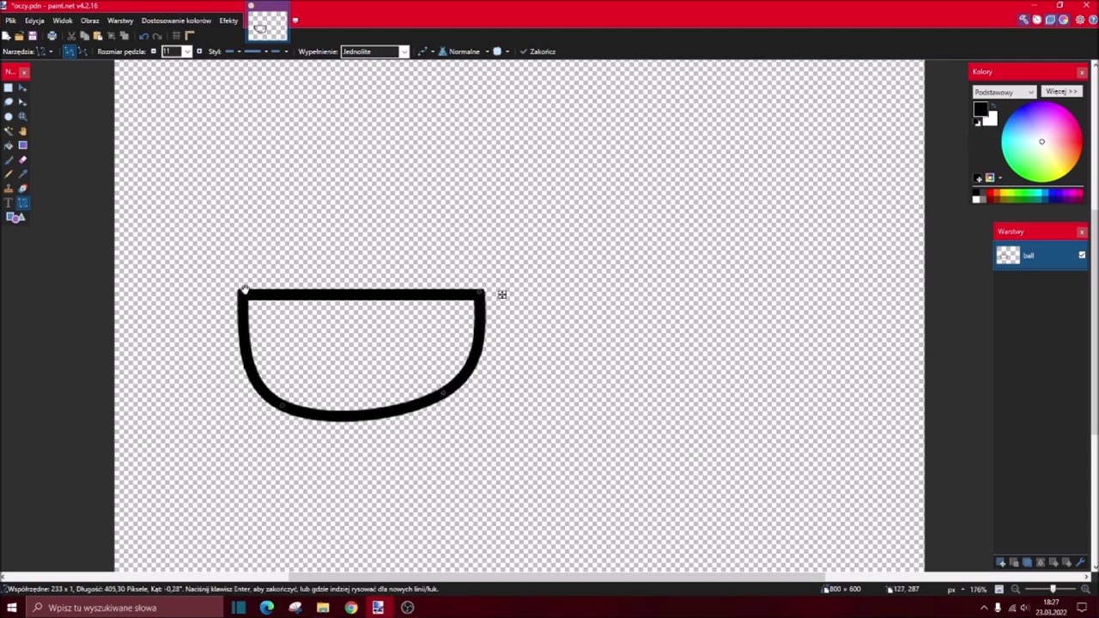
- Adjust the two lower curve nodes to make the eye's bowl flatter and more even, and finish the curve
drag(289, 413, 282, 386)
drag(447, 392, 440, 384)
drag(285, 387, 281, 392)
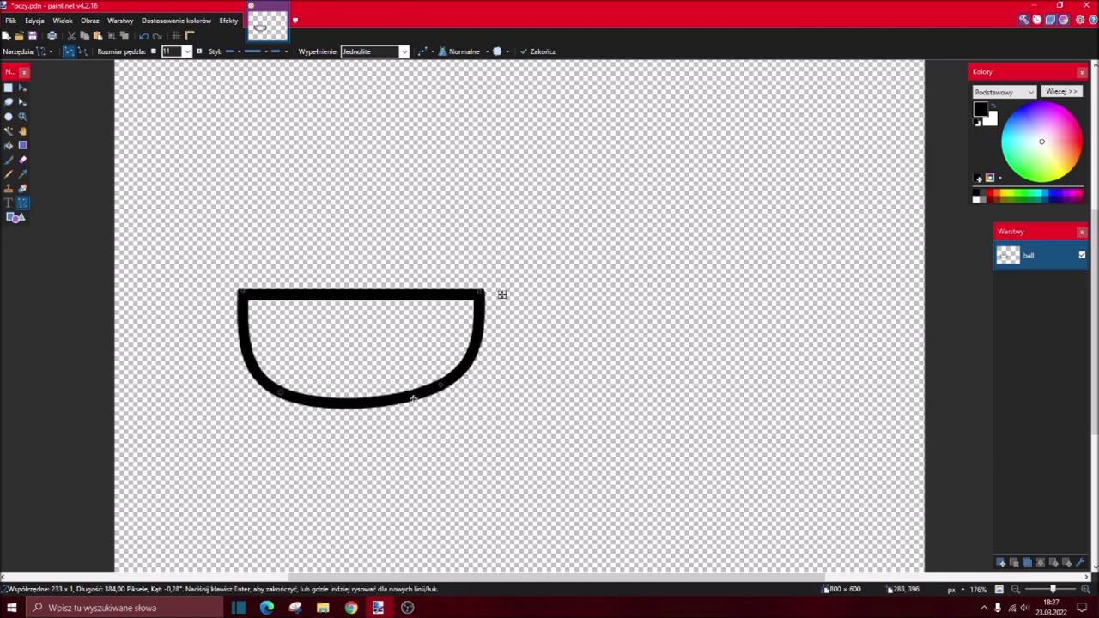
drag(443, 384, 446, 394)
drag(284, 389, 280, 386)
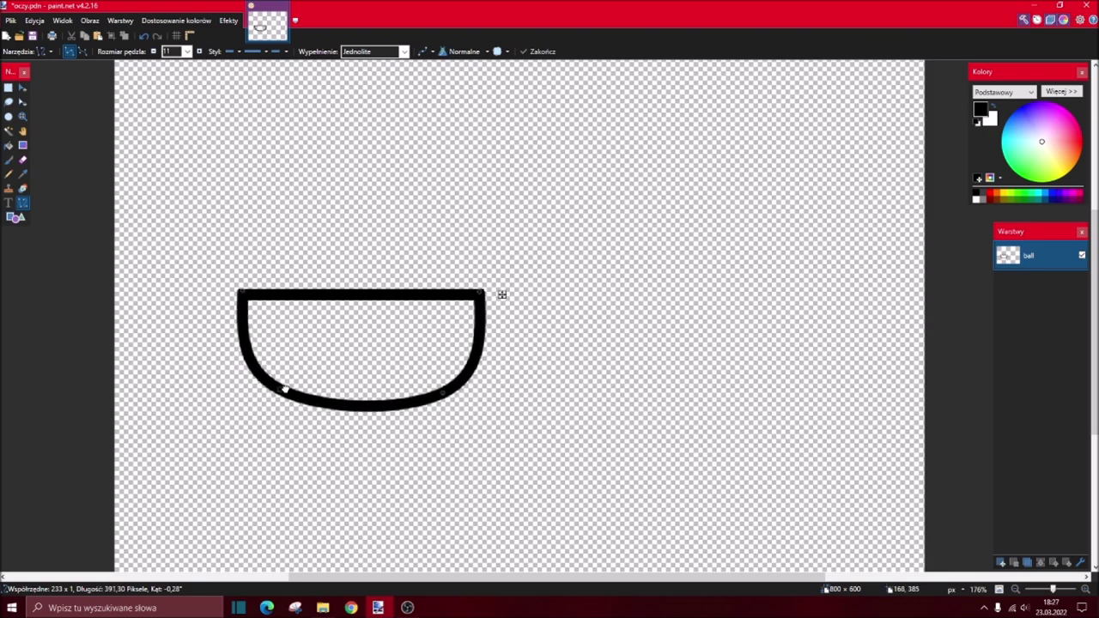
drag(446, 394, 446, 390)
click(446, 318)
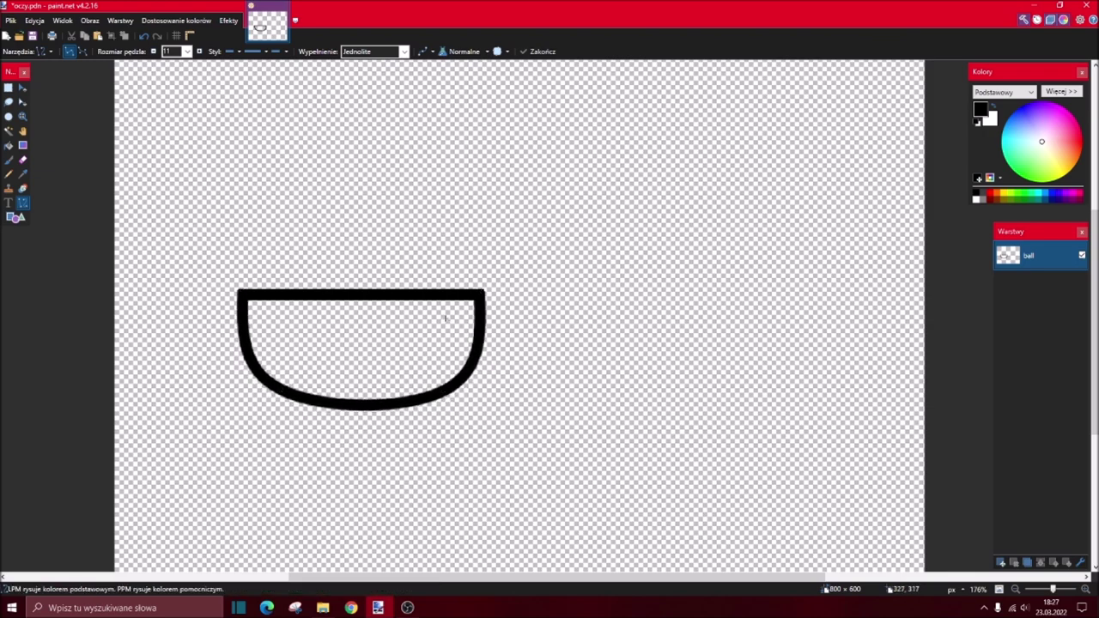
- Select the inside of the eye outline with the Magic Wand, fill it with white as the secondary colour, and deselect
click(375, 296)
click(9, 89)
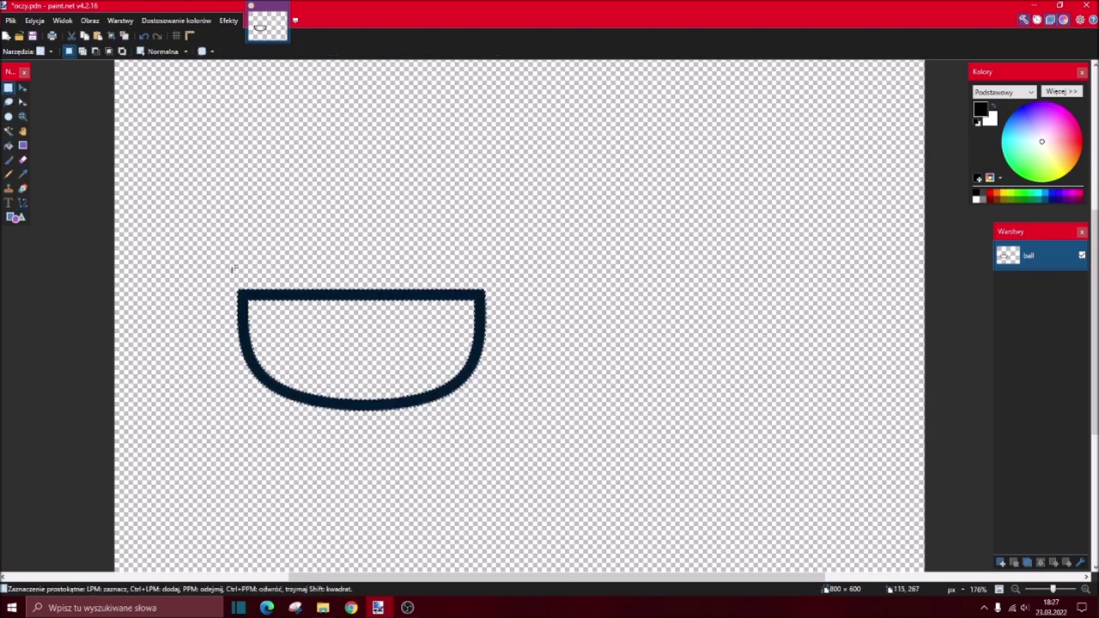
click(9, 130)
click(382, 369)
click(9, 145)
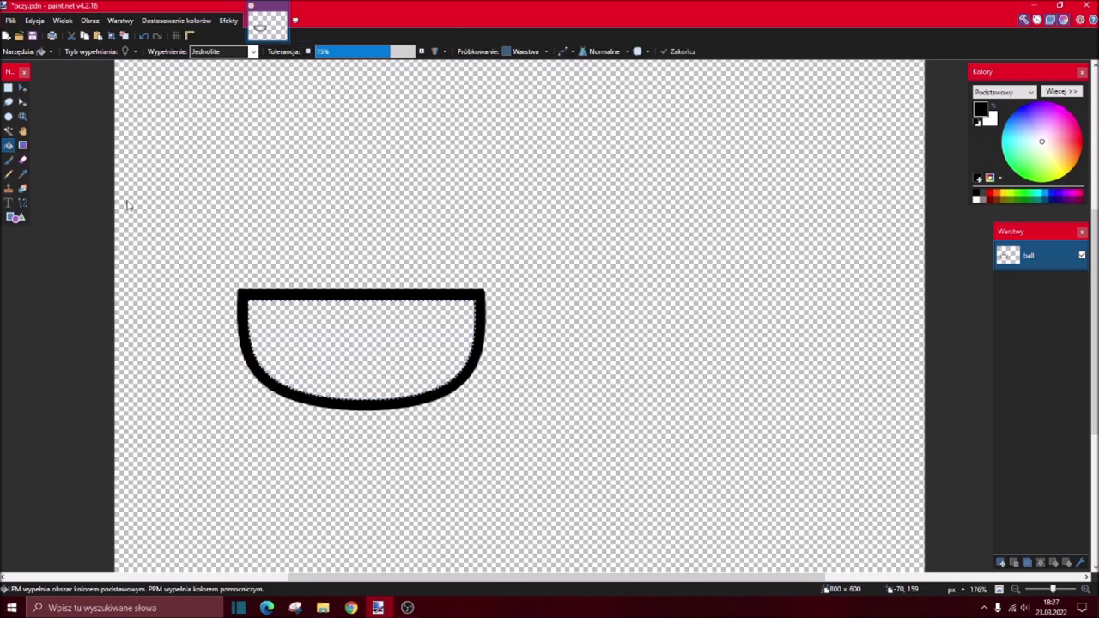
right_click(461, 328)
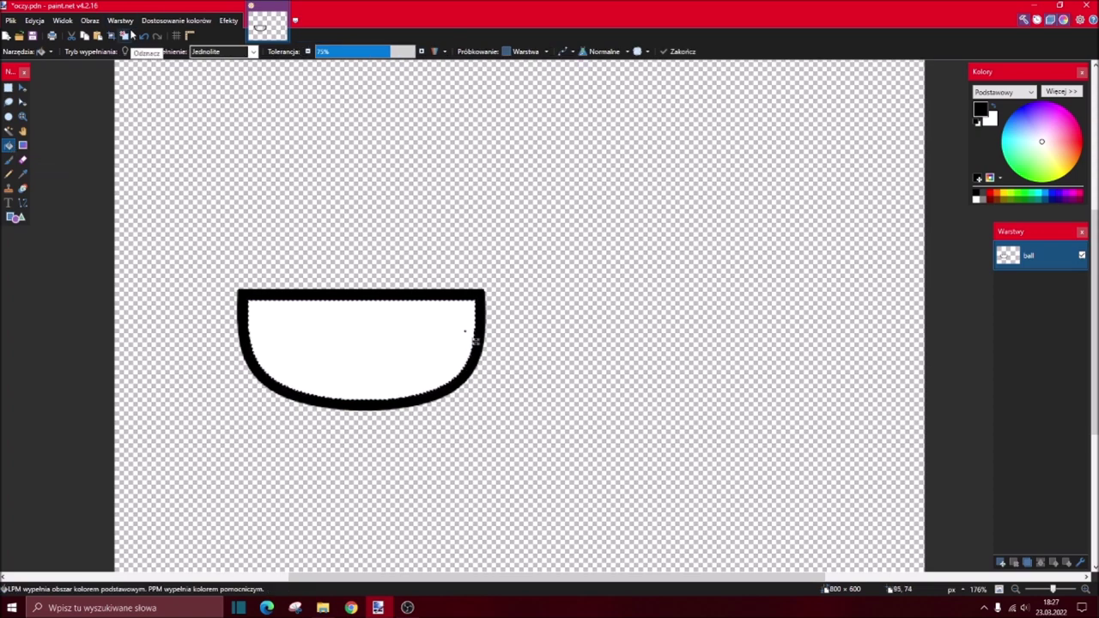
key(ctrl+d)
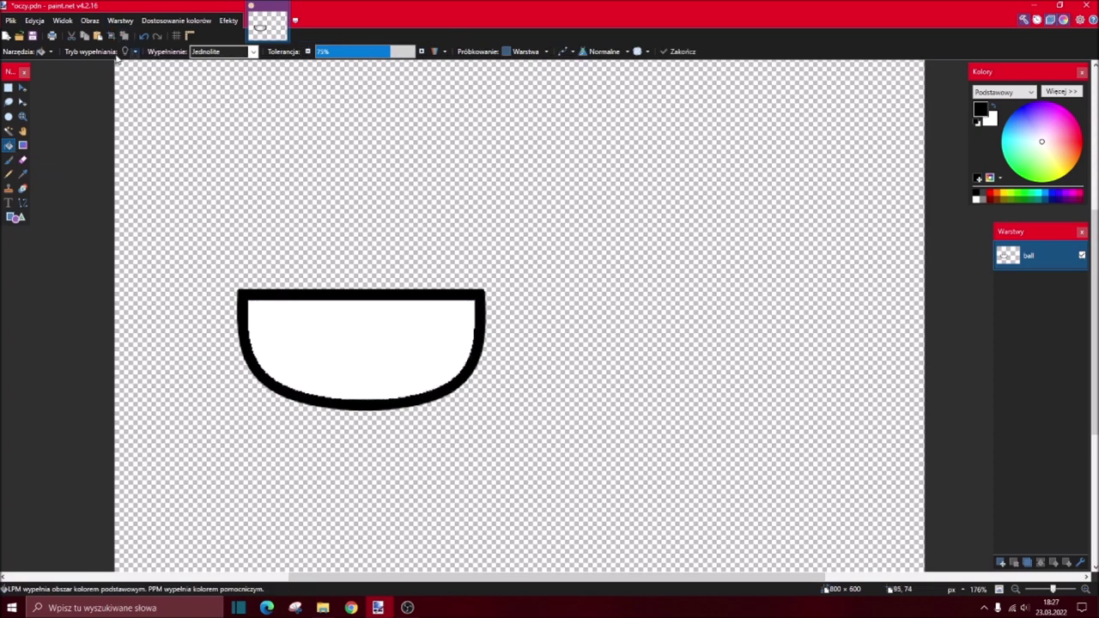
- Place a horizontally mirrored copy of the eye to its right, shift the copy about 9 px further right, and deselect
click(9, 88)
drag(222, 280, 491, 418)
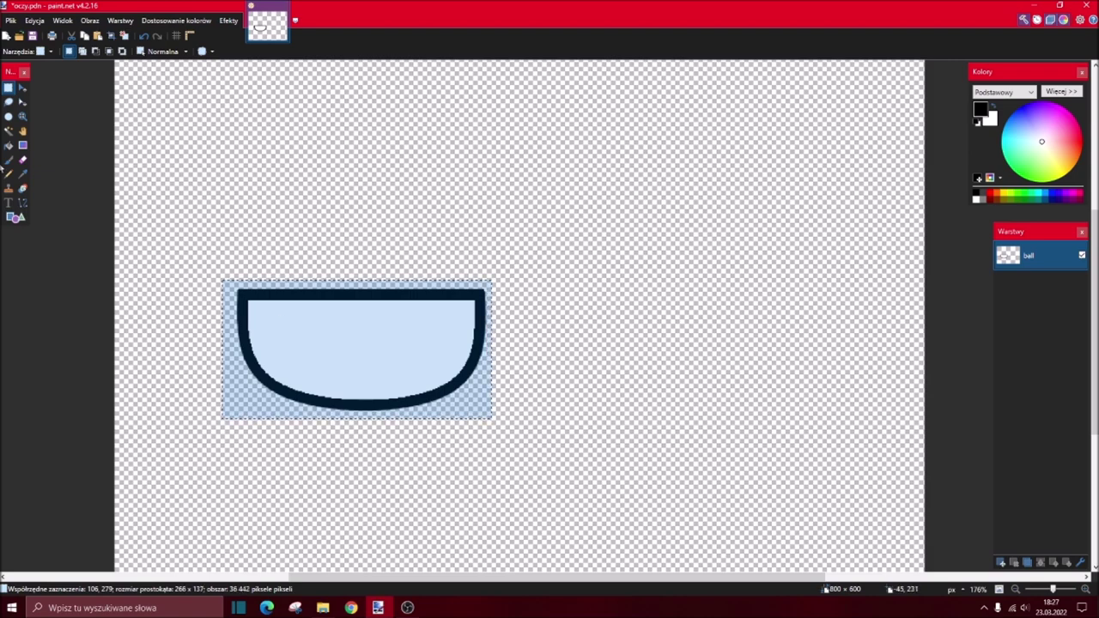
click(25, 88)
drag(223, 350, 759, 336)
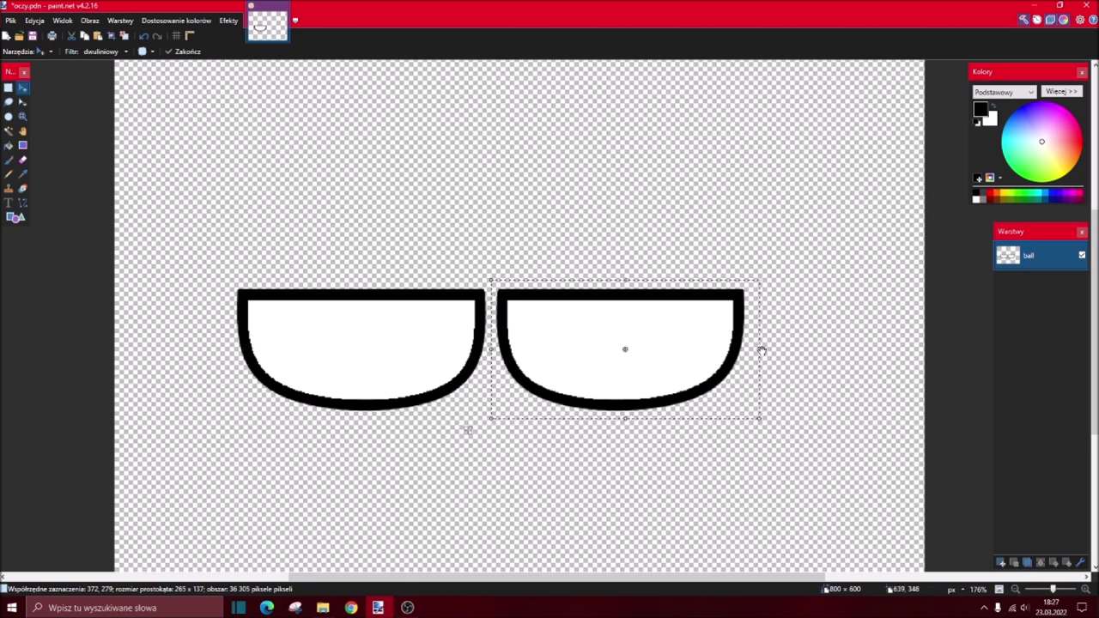
mouse_move(759, 349)
mouse_down()
mouse_move(497, 444)
mouse_move(822, 349)
mouse_move(749, 350)
mouse_up()
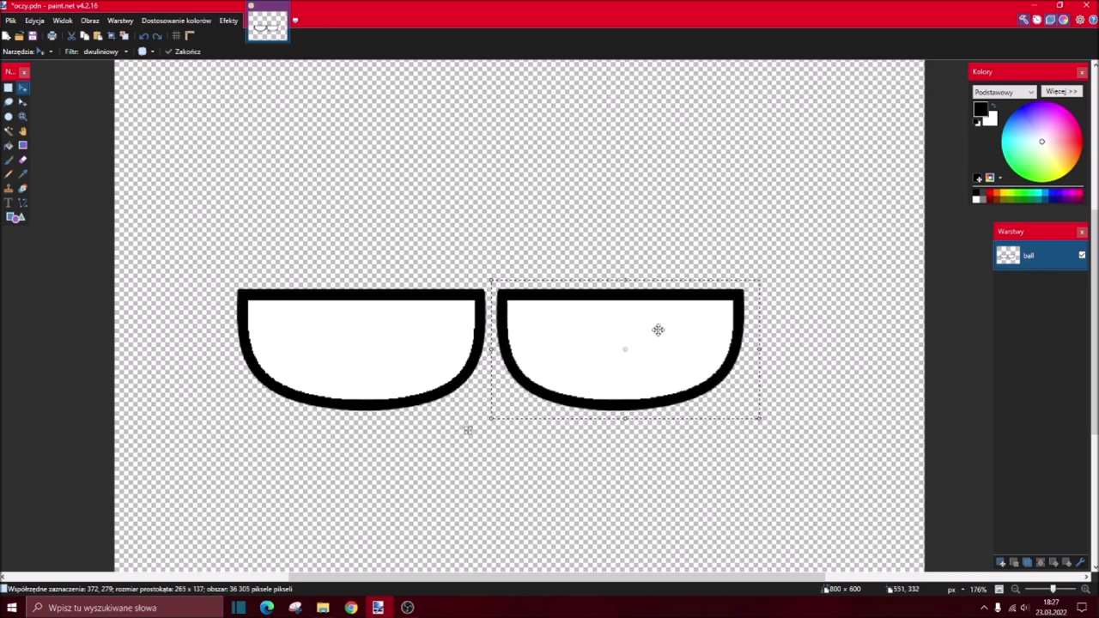
drag(709, 330, 717, 328)
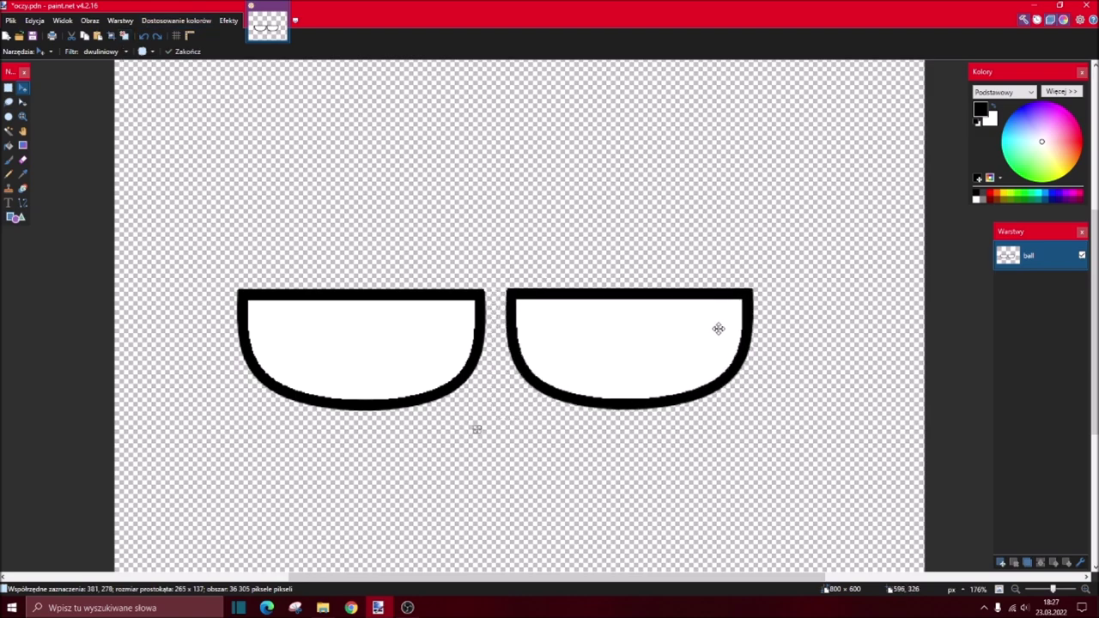
click(126, 37)
- Select both eyes' black outlines with the Magic Wand, fill them black on a new layer above ball, and deselect
scroll(400, 237, down, 3)
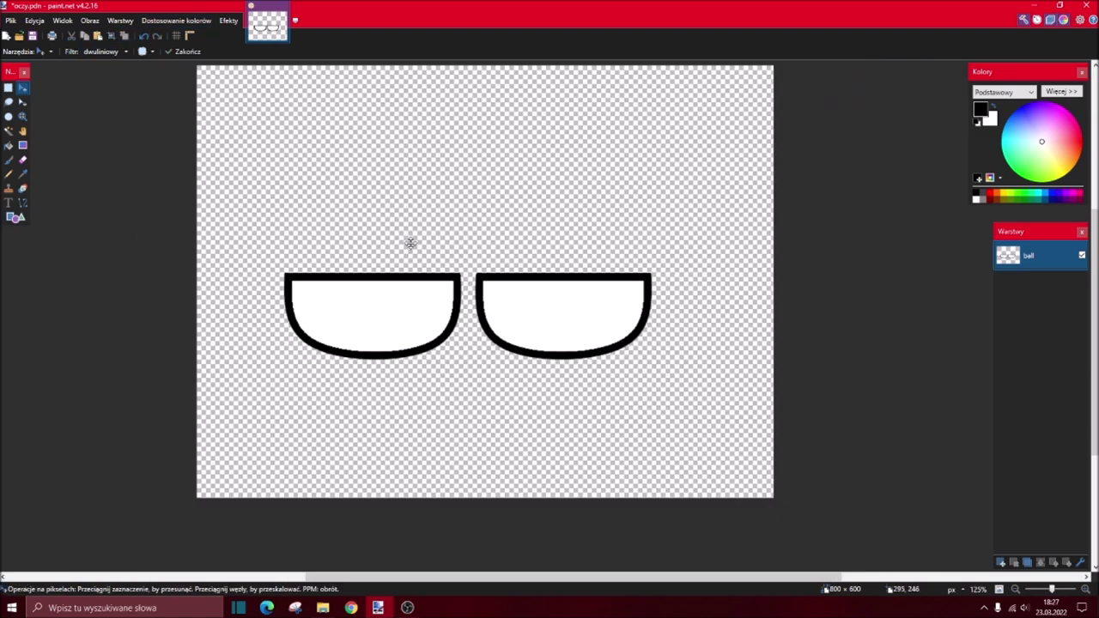
scroll(429, 278, up, 5)
click(9, 131)
scroll(483, 274, up, 1)
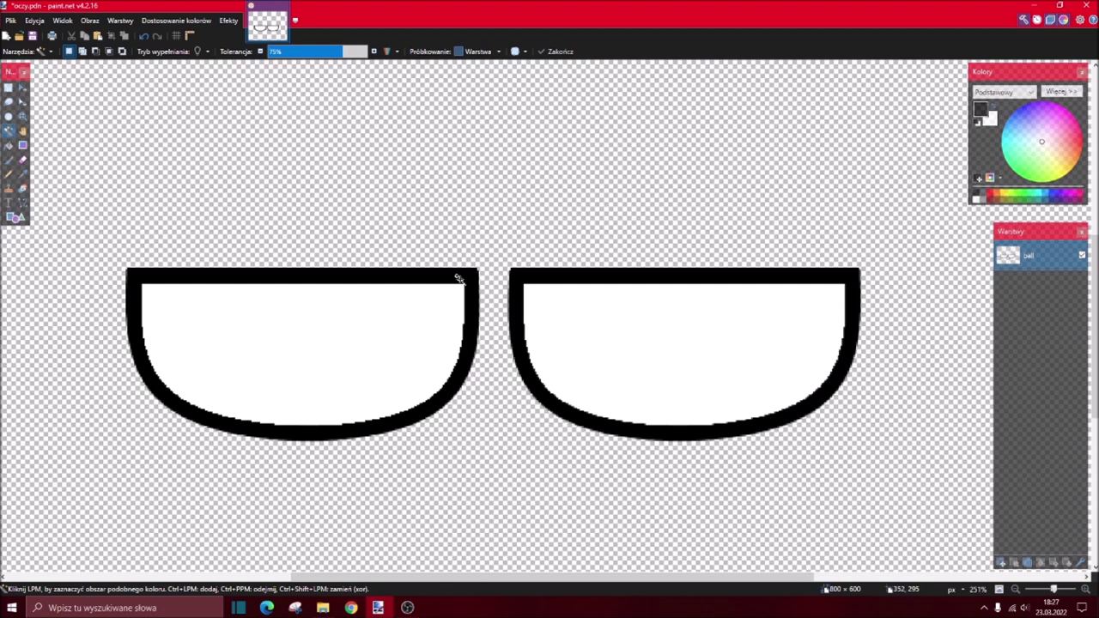
click(460, 276)
click(1001, 563)
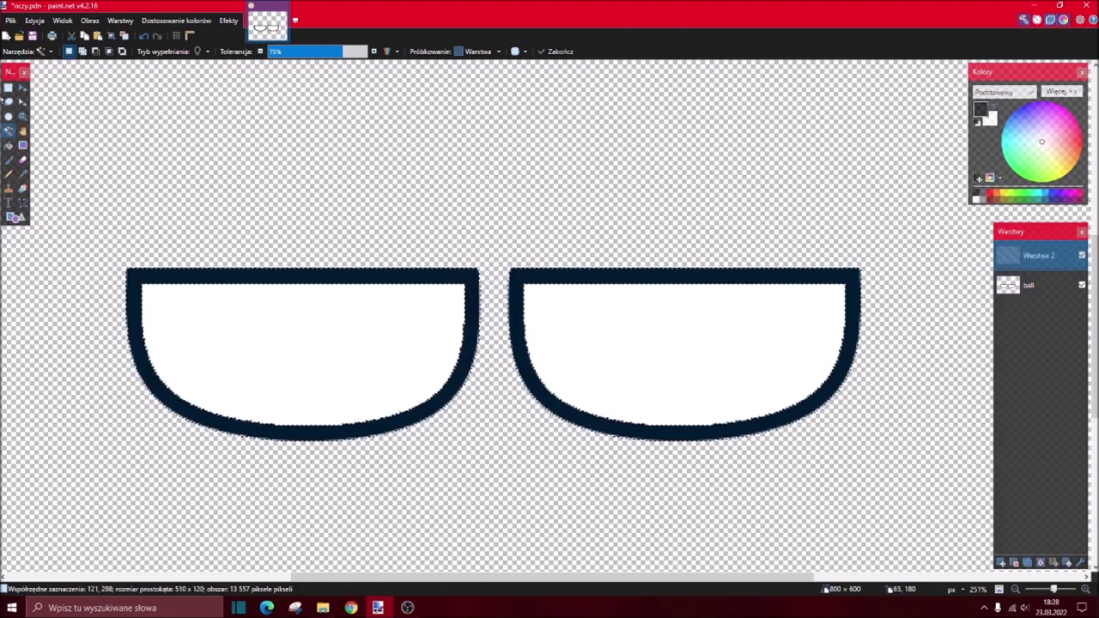
click(9, 145)
click(535, 283)
click(127, 36)
- Apply a Gaussian blur with radius 4 to the eye outlines on Warstwa 2
click(228, 20)
mouse_move(283, 122)
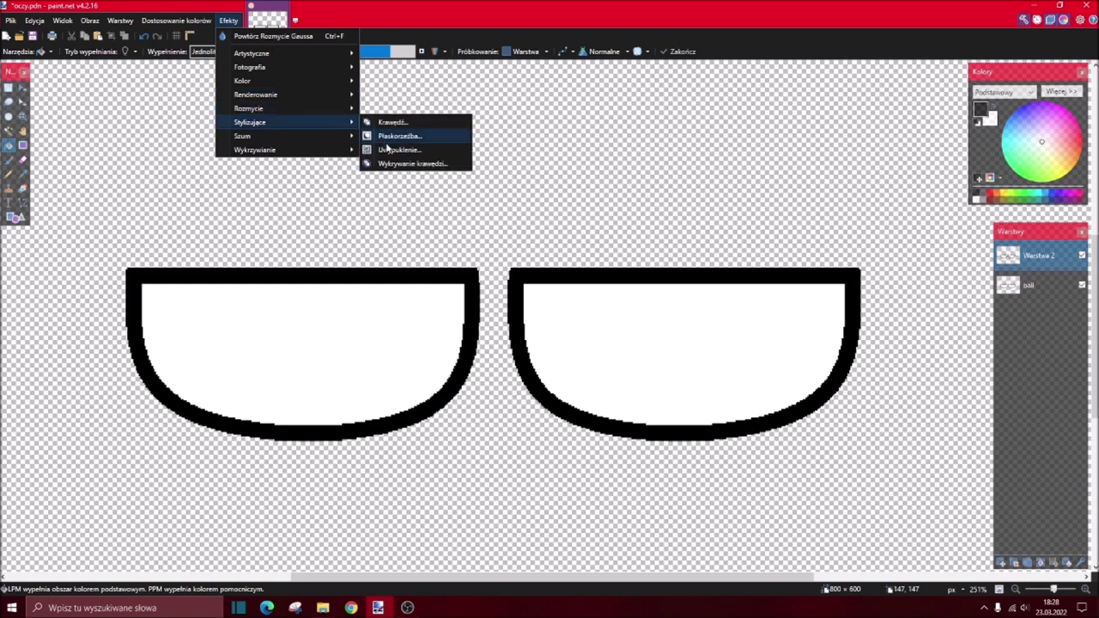
click(404, 149)
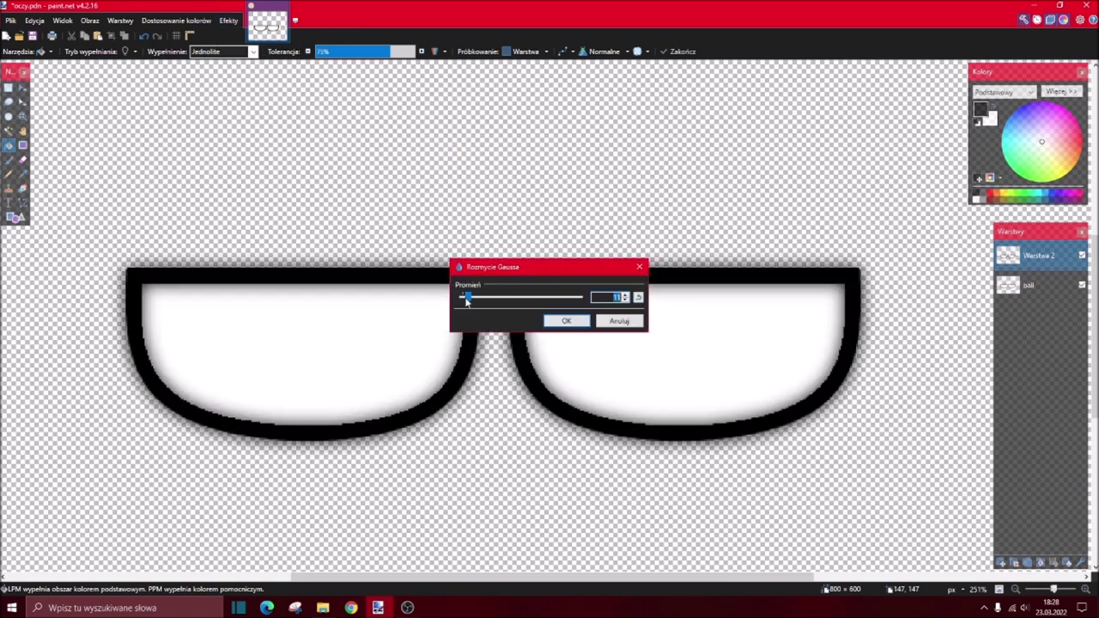
drag(467, 298, 463, 298)
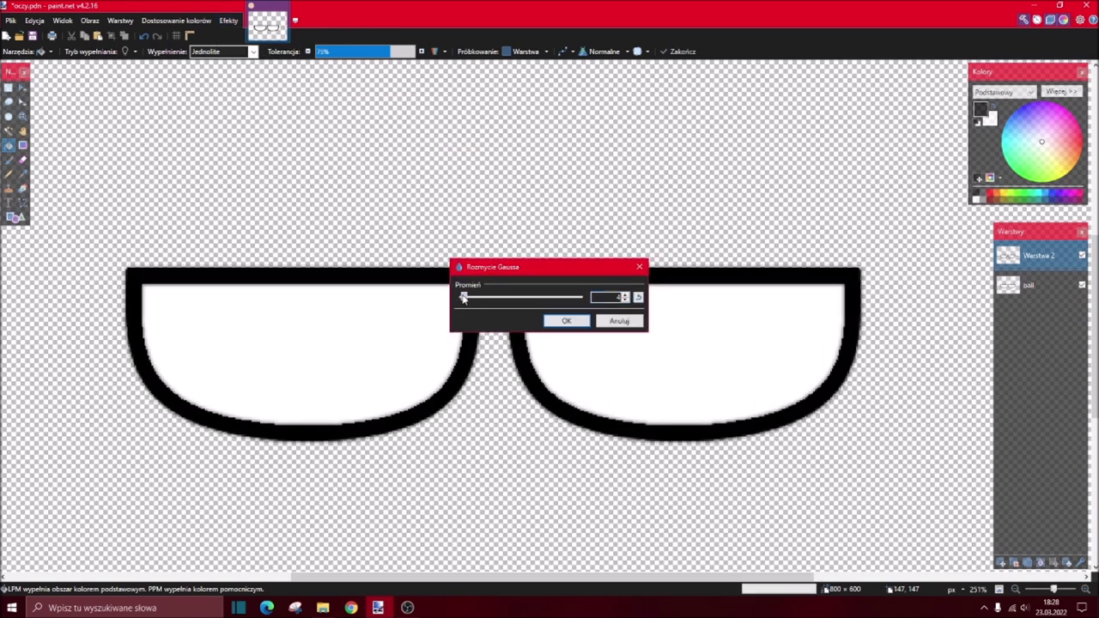
click(573, 320)
scroll(582, 349, down, 2)
scroll(578, 355, up, 2)
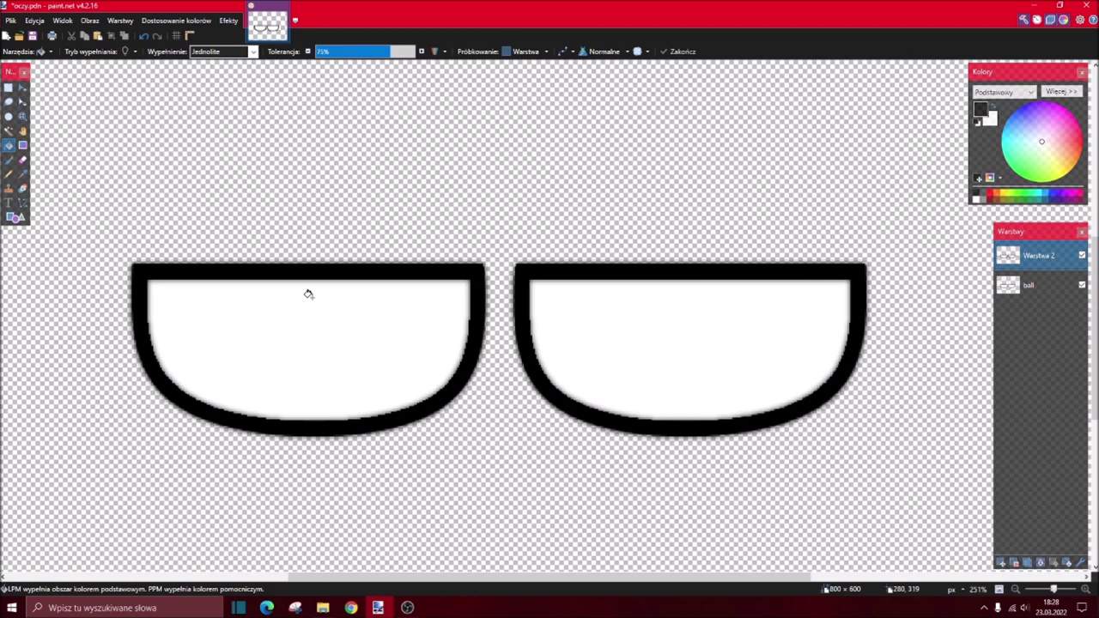
- Select the white interiors of both eyes on the ball layer with the Magic Wand and add a new layer above it
click(7, 130)
click(300, 355)
ctrl+click(633, 319)
key(alt+Page_Down)
click(290, 313)
ctrl+click(699, 320)
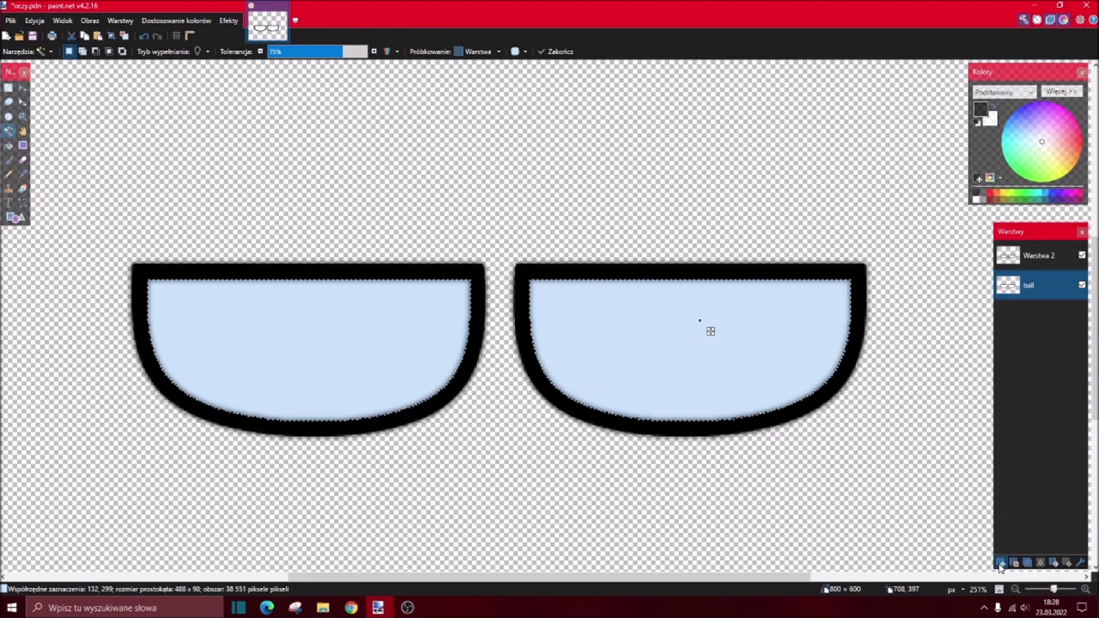
click(1001, 562)
click(1002, 197)
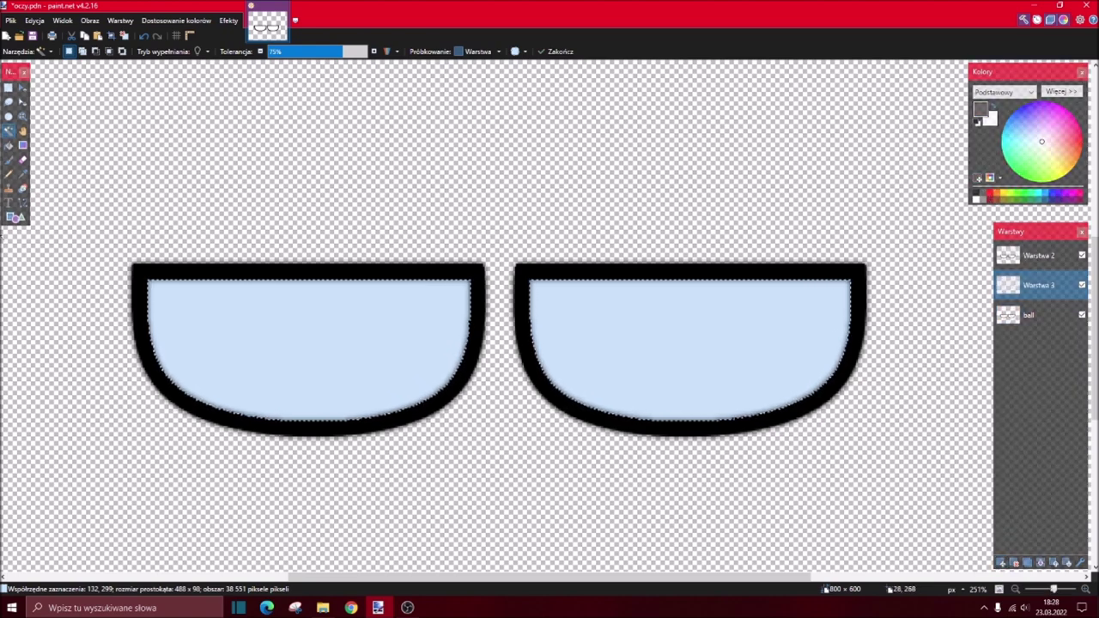
- Draw a dark grey curve about 338 px long with brush size 2 just inside the left eye's curved lower edge
click(22, 202)
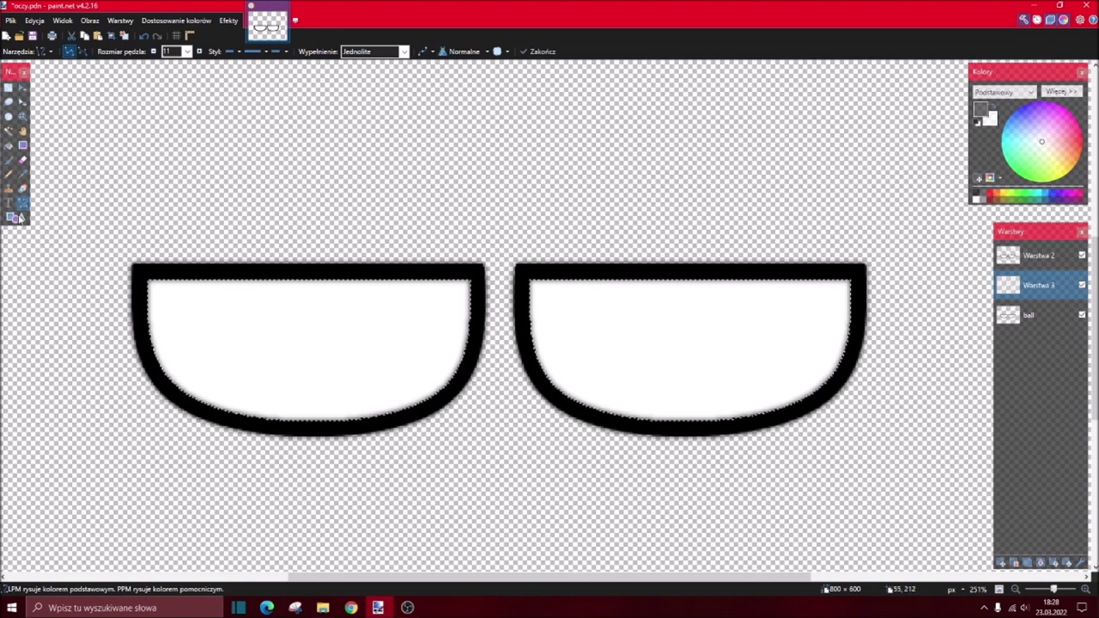
click(186, 52)
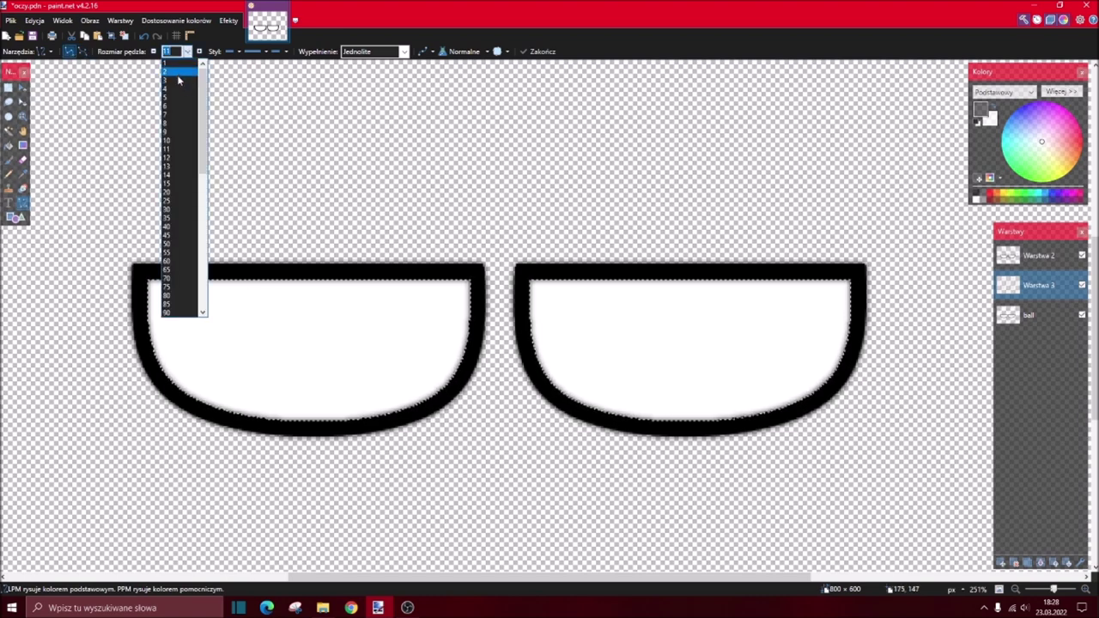
click(178, 79)
scroll(203, 345, up, 2)
scroll(193, 330, down, 2)
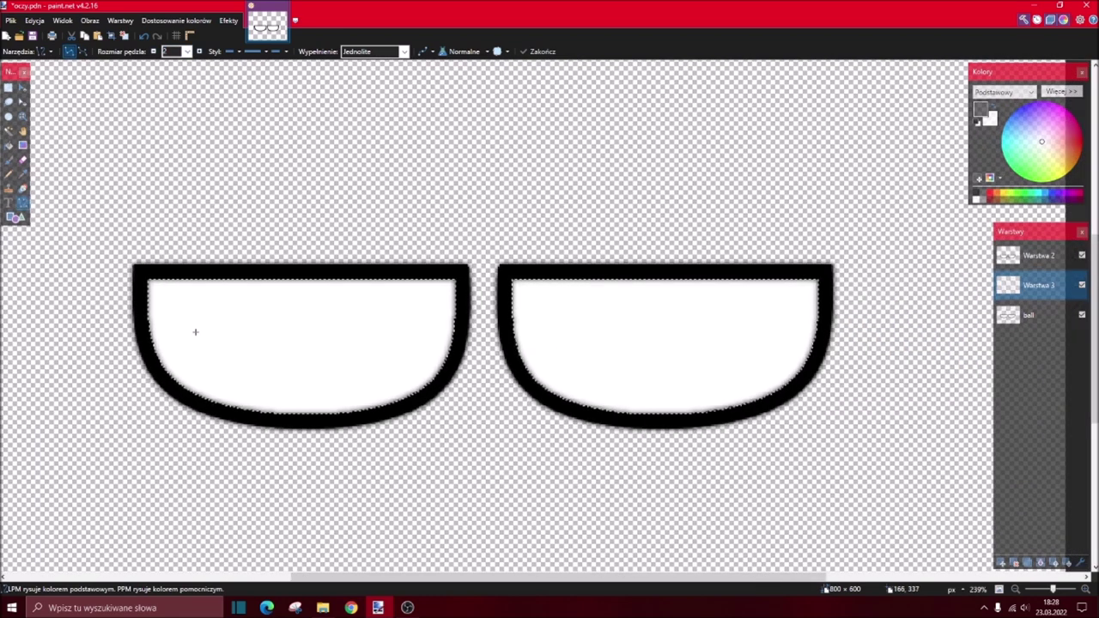
scroll(196, 300, up, 1)
drag(128, 262, 520, 261)
drag(392, 260, 408, 407)
drag(264, 260, 212, 398)
drag(409, 407, 448, 397)
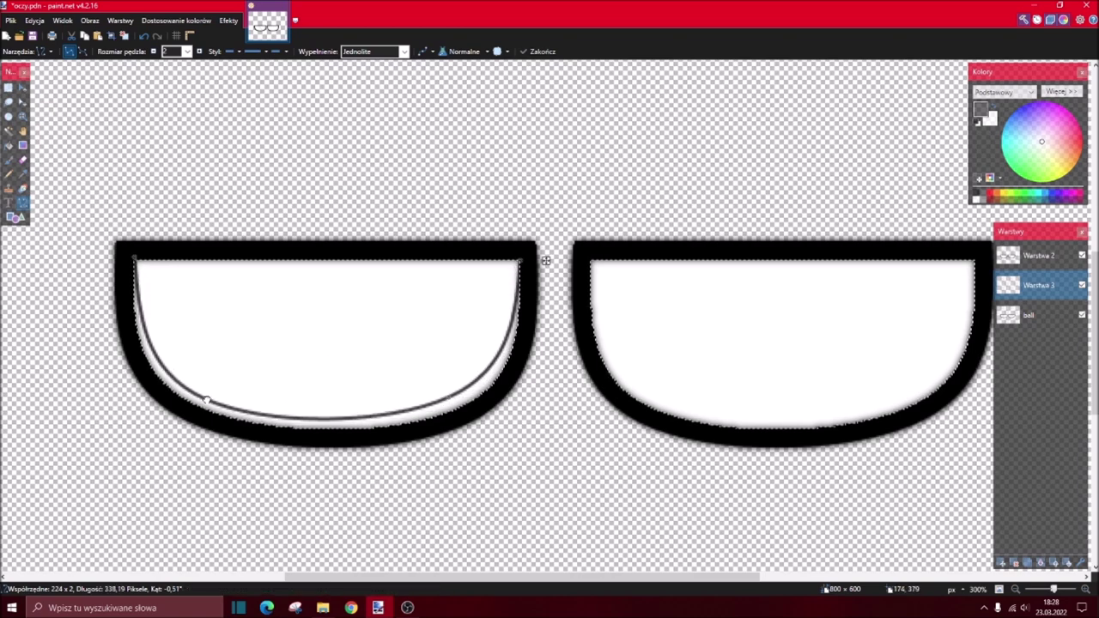
- Fill the strip between the left eye's curve and its outline with dark grey at 43% tolerance
click(8, 146)
click(352, 424)
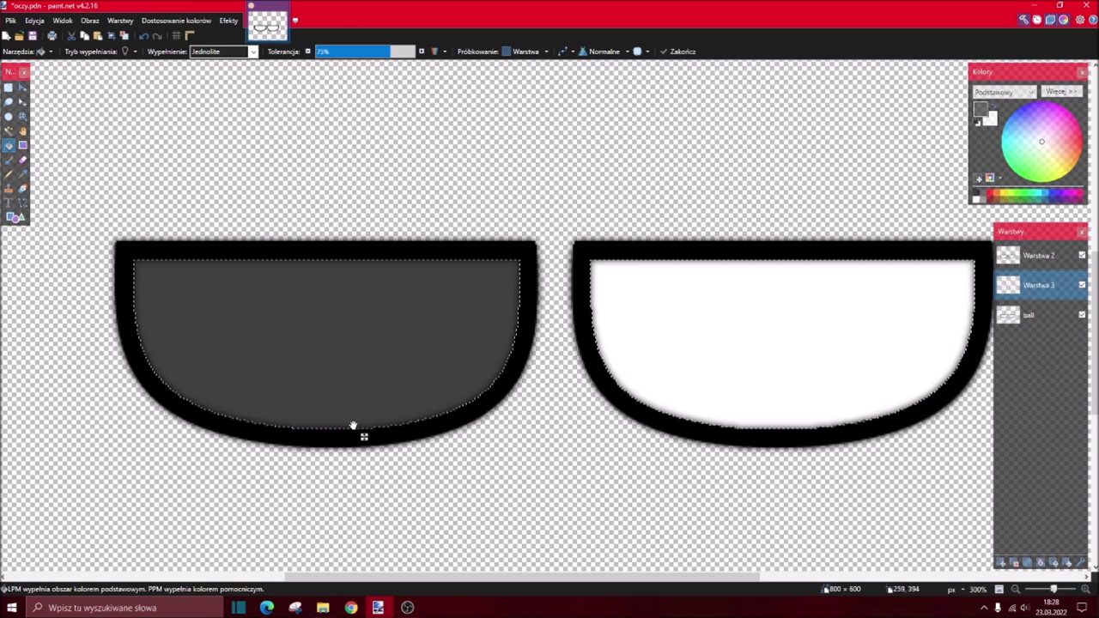
key(ctrl+z)
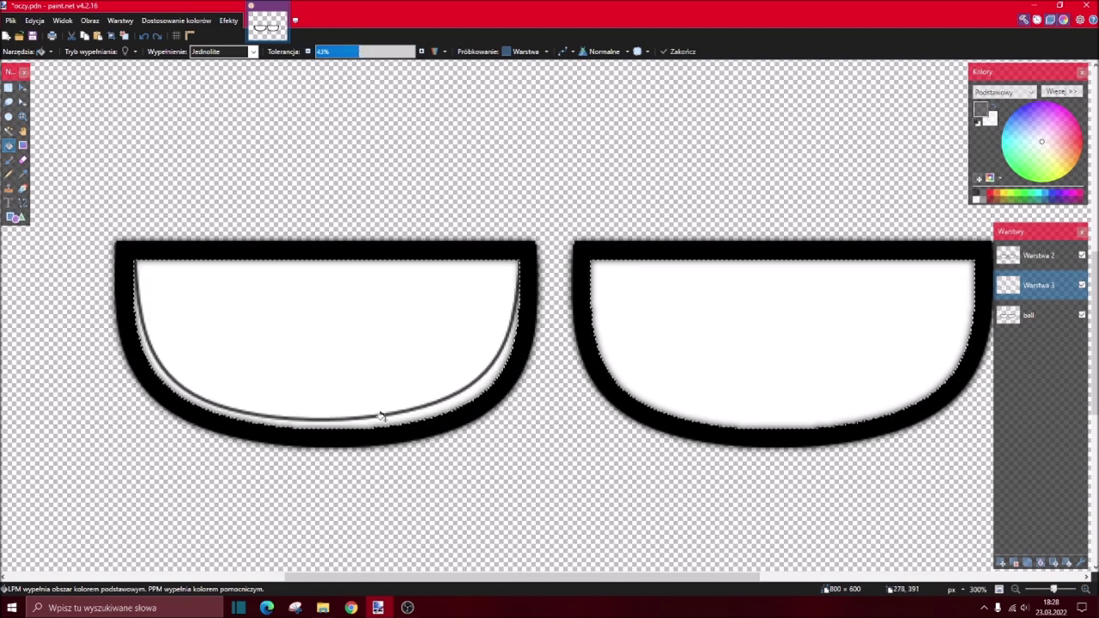
click(394, 420)
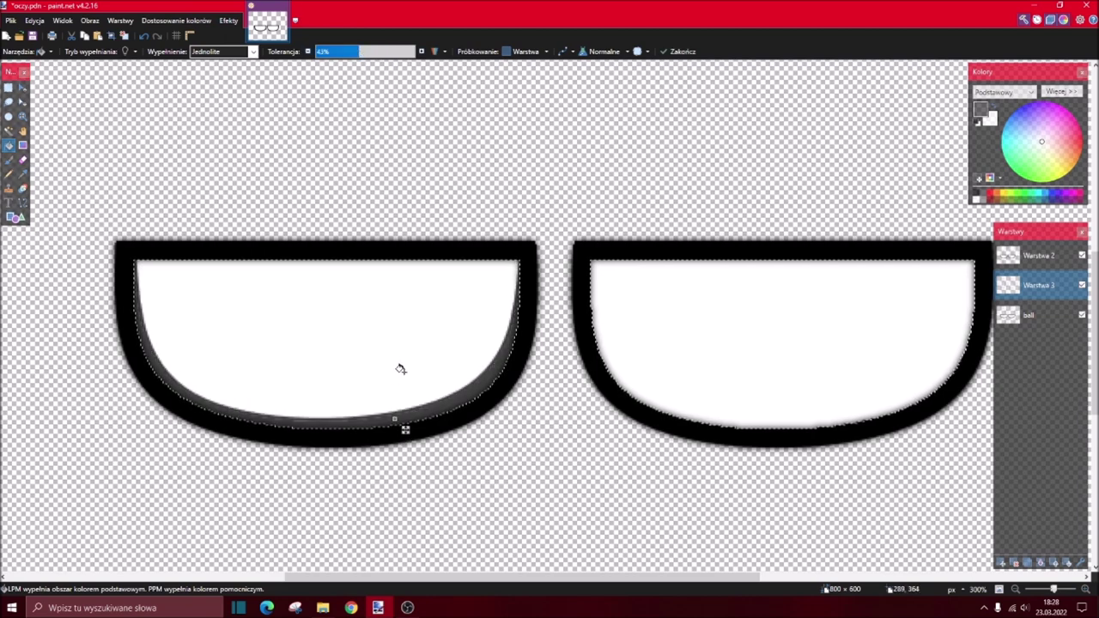
scroll(358, 334, down, 2)
scroll(644, 338, up, 1)
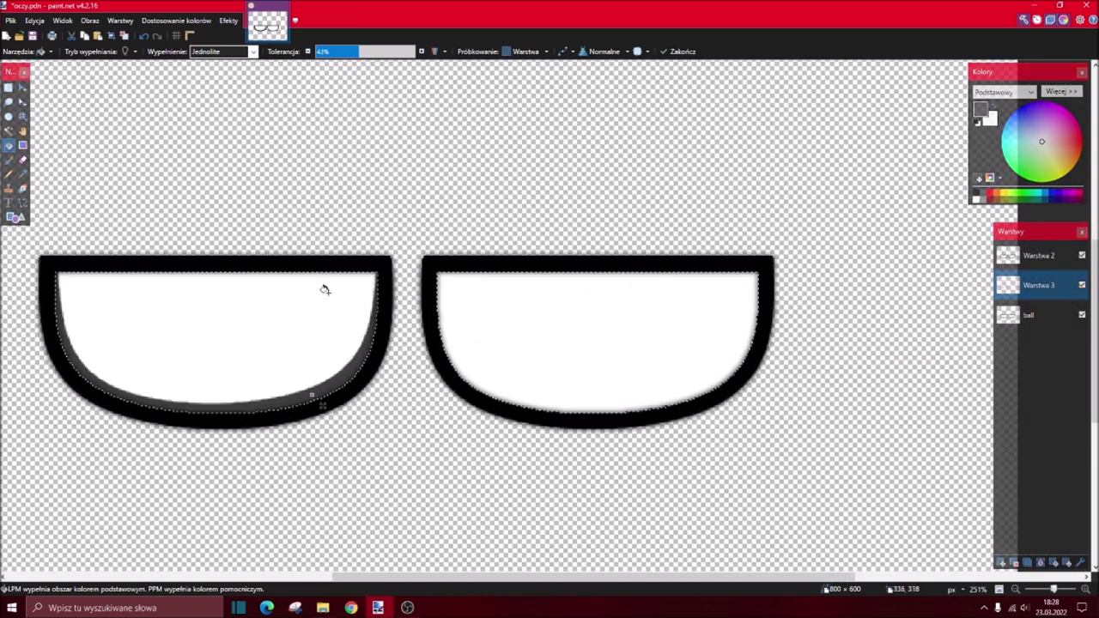
- Draw a matching curve about 340 px long inside the right eye and fill the strip beneath it with dark grey
click(23, 203)
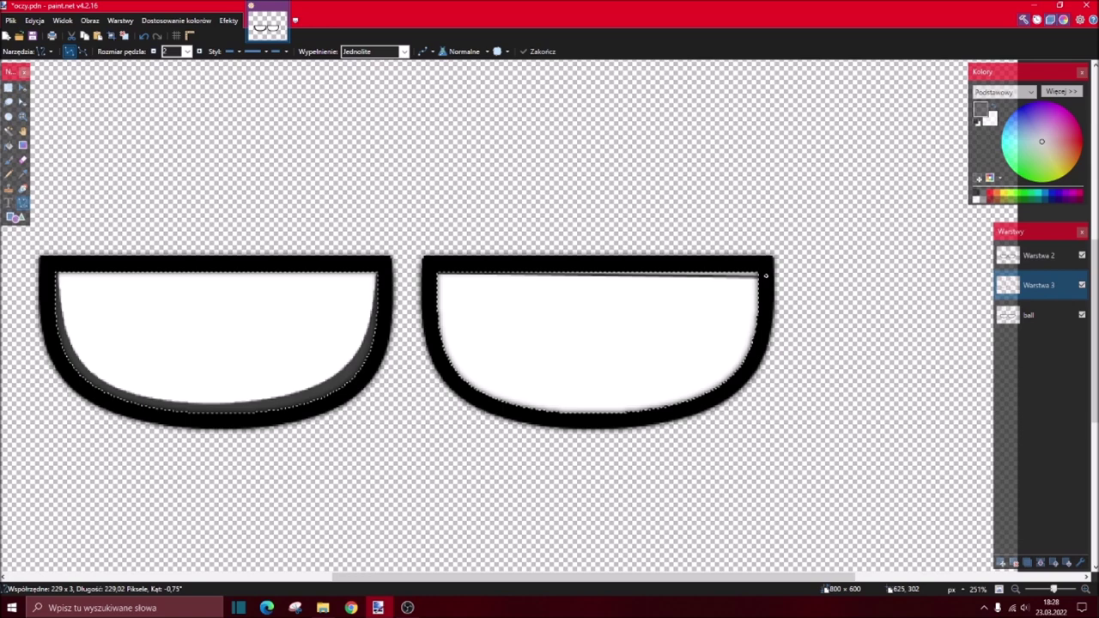
drag(648, 273, 666, 392)
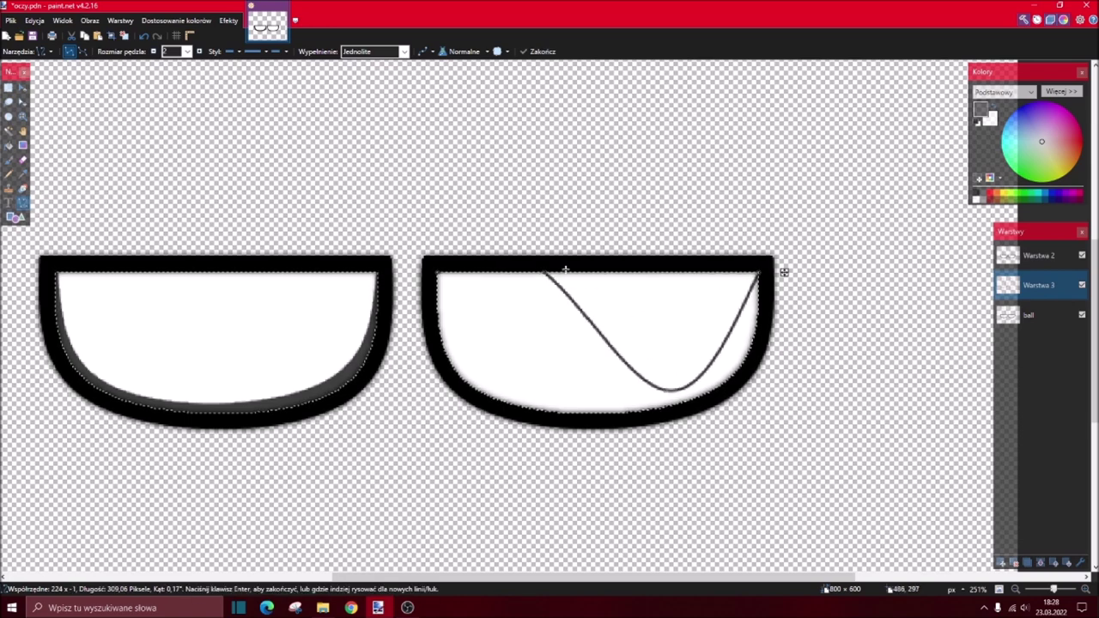
drag(546, 276, 707, 380)
drag(498, 383, 502, 387)
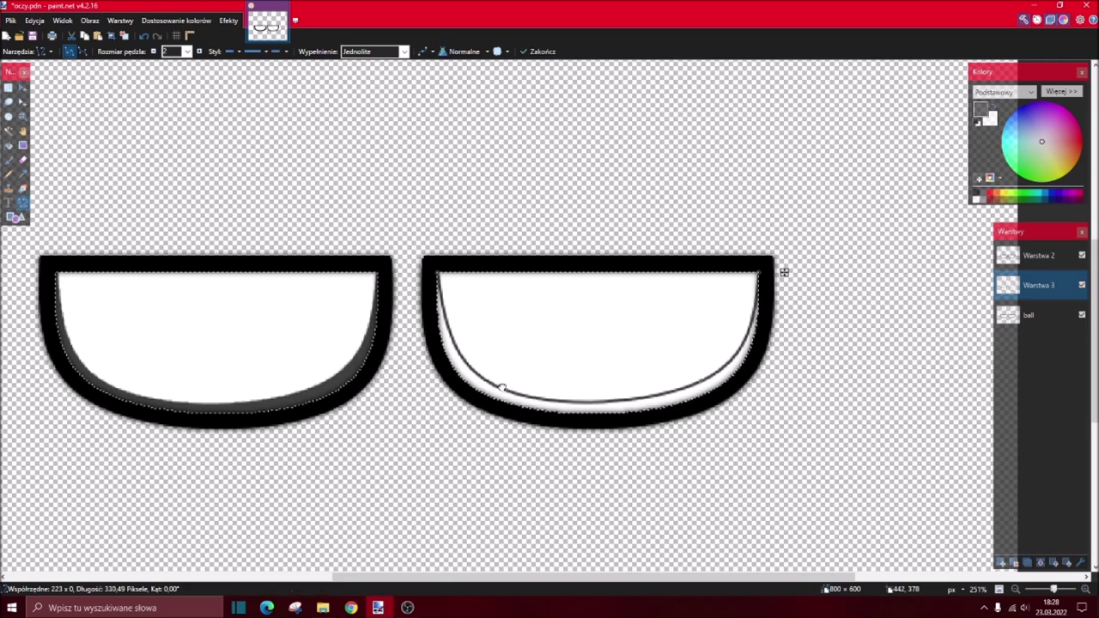
click(8, 145)
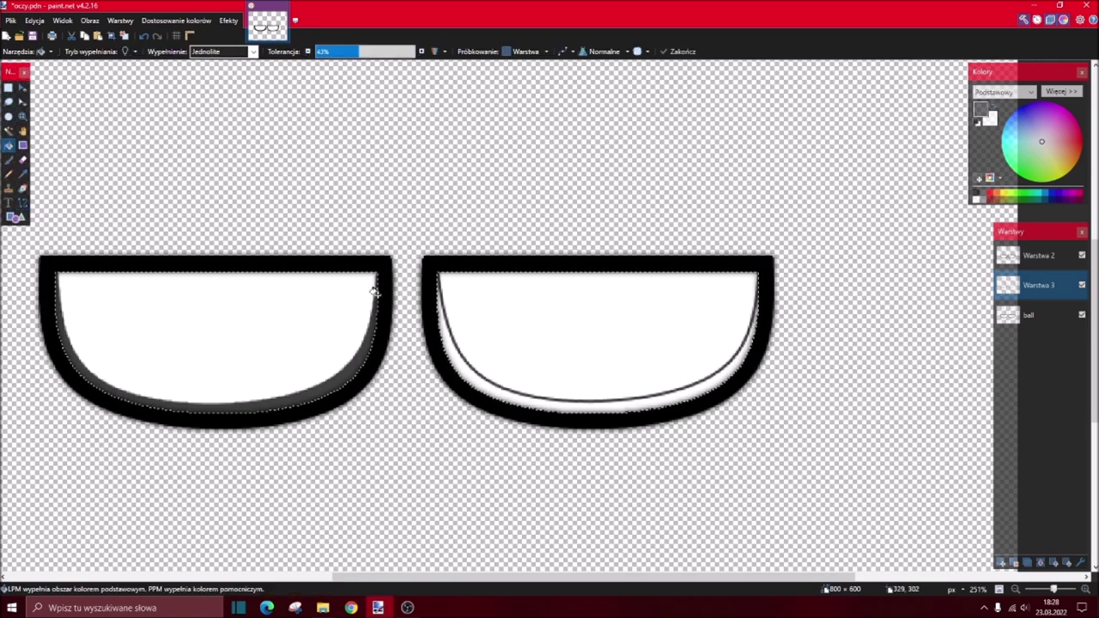
click(512, 395)
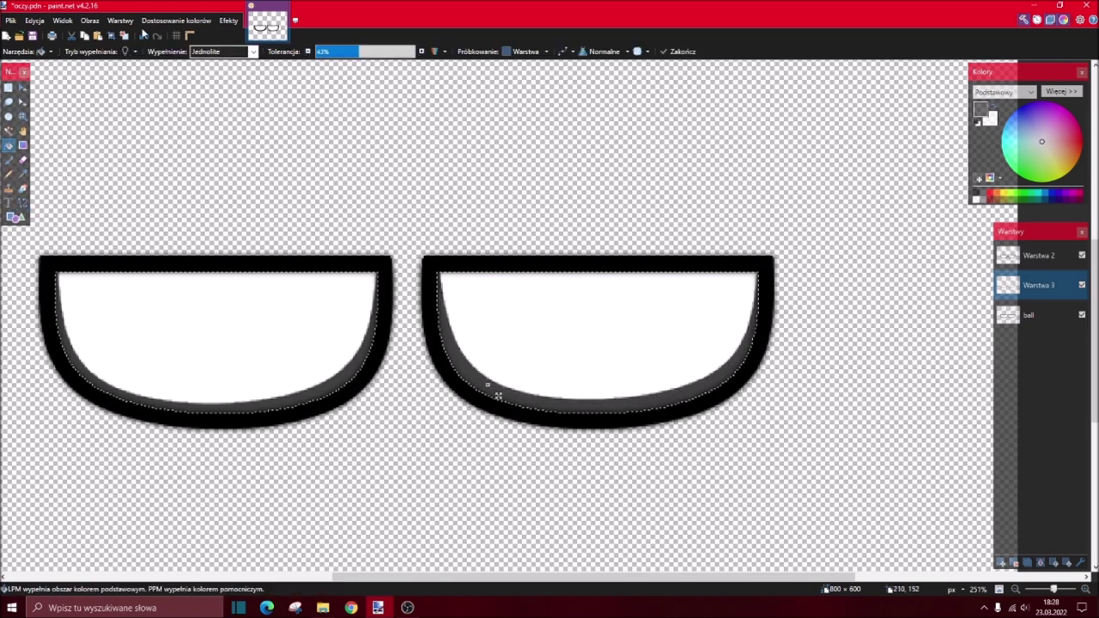
- Set Warstwa 3's blend mode to Mnożenie (Multiply) and its opacity to 58, and clear the selection
click(1081, 563)
click(494, 306)
click(491, 318)
drag(559, 333, 493, 333)
click(554, 357)
click(125, 36)
click(1081, 563)
drag(502, 336, 498, 334)
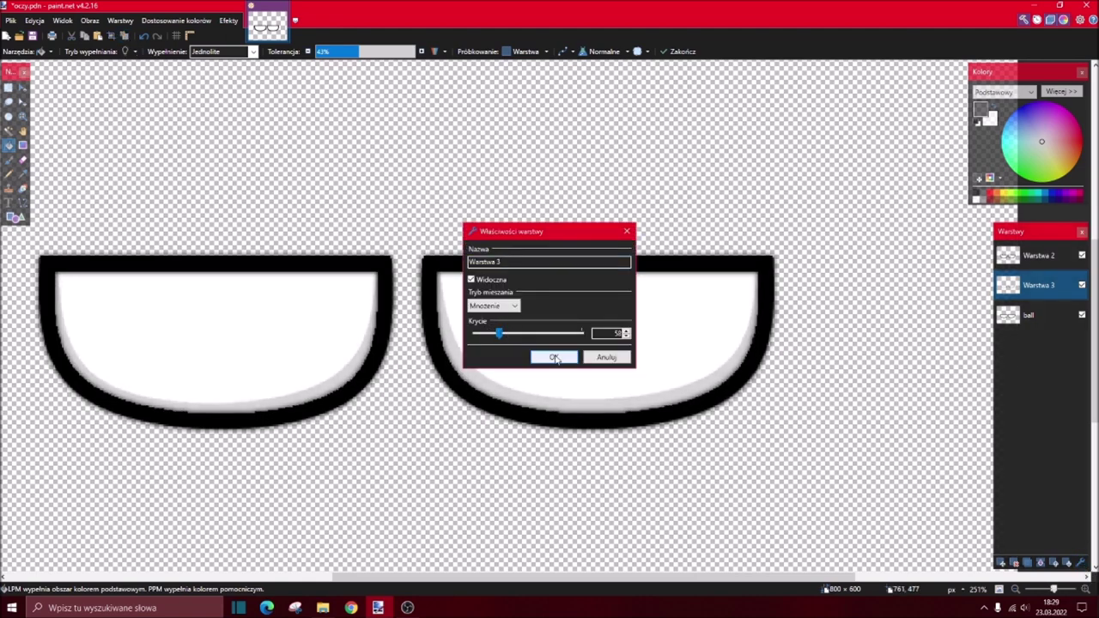
click(554, 357)
- Select the area outside both eyes on the ball layer with the Magic Wand and add a new layer placed below ball
scroll(581, 385, down, 4)
scroll(480, 400, up, 4)
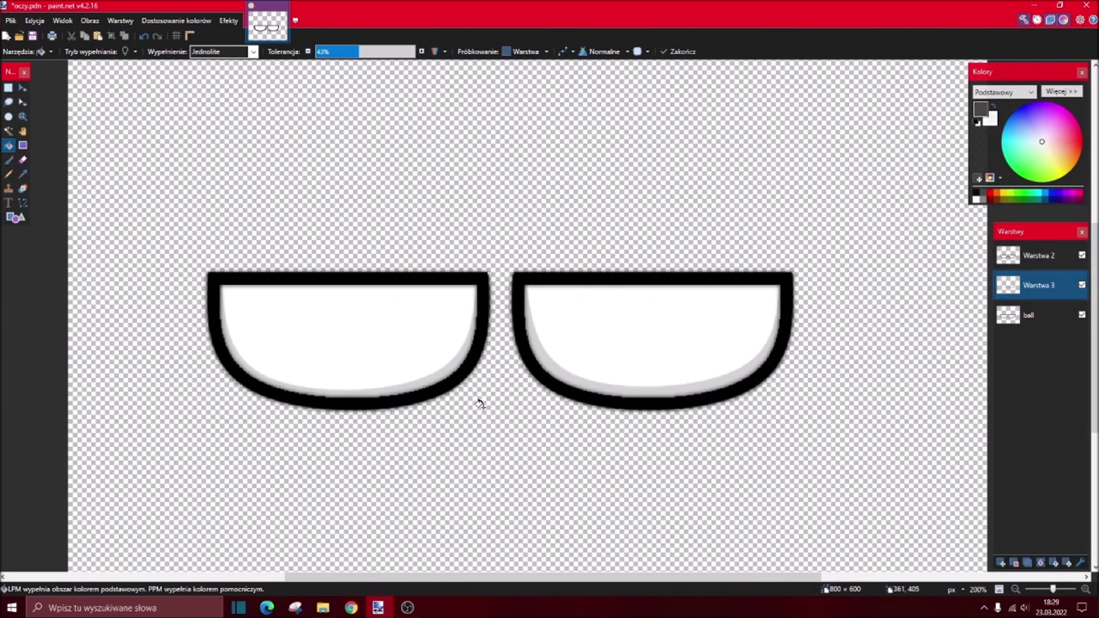
click(8, 130)
scroll(502, 430, up, 1)
click(503, 429)
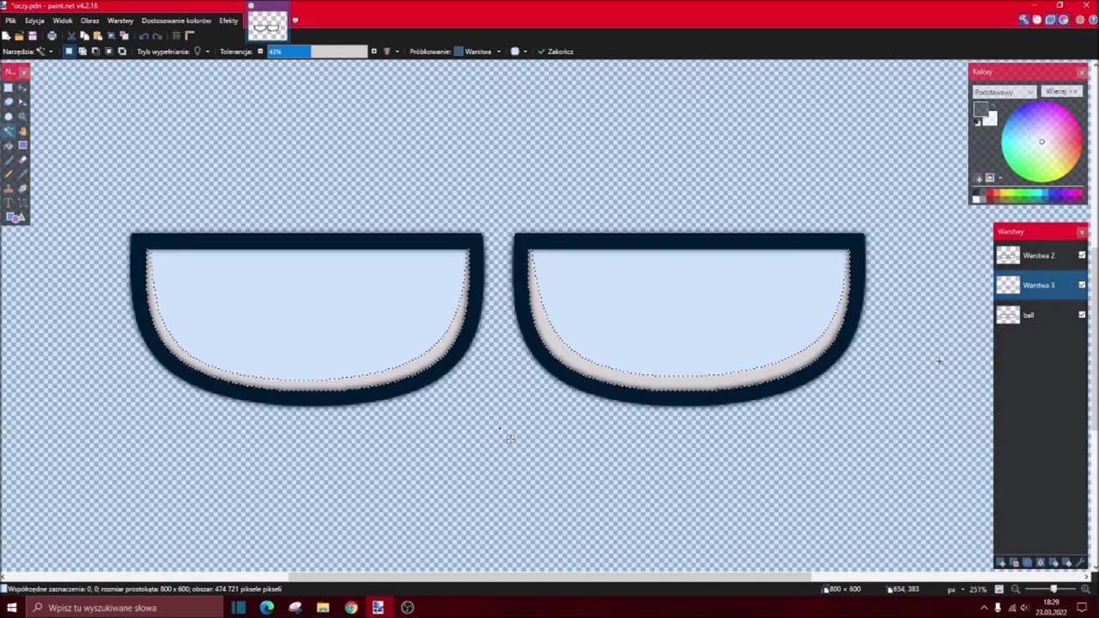
click(1073, 314)
click(522, 404)
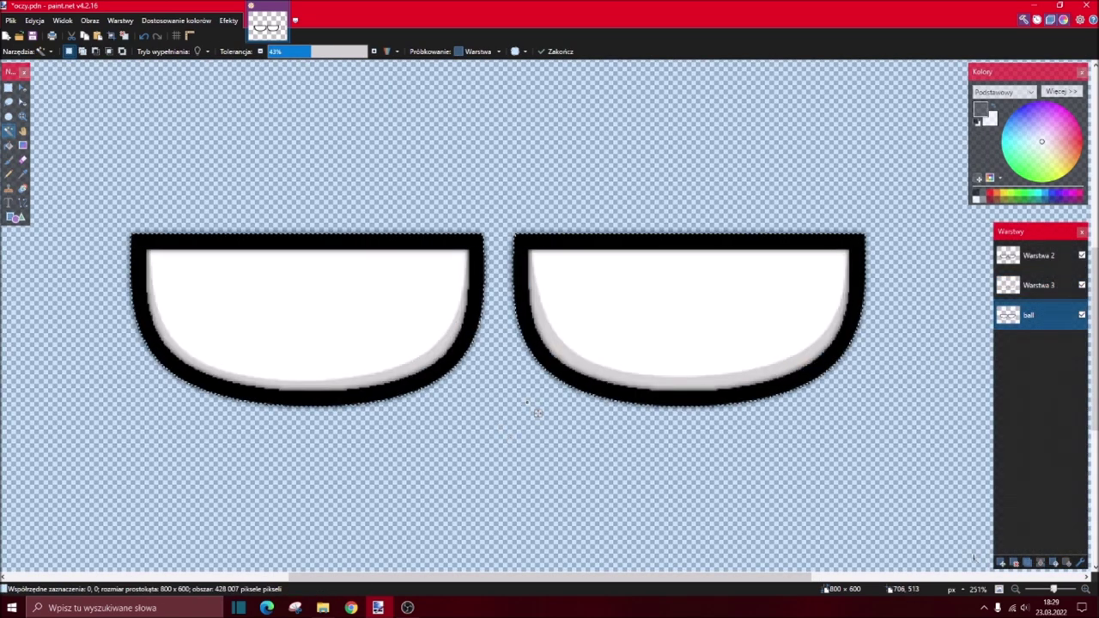
click(1003, 562)
drag(1030, 314, 1029, 349)
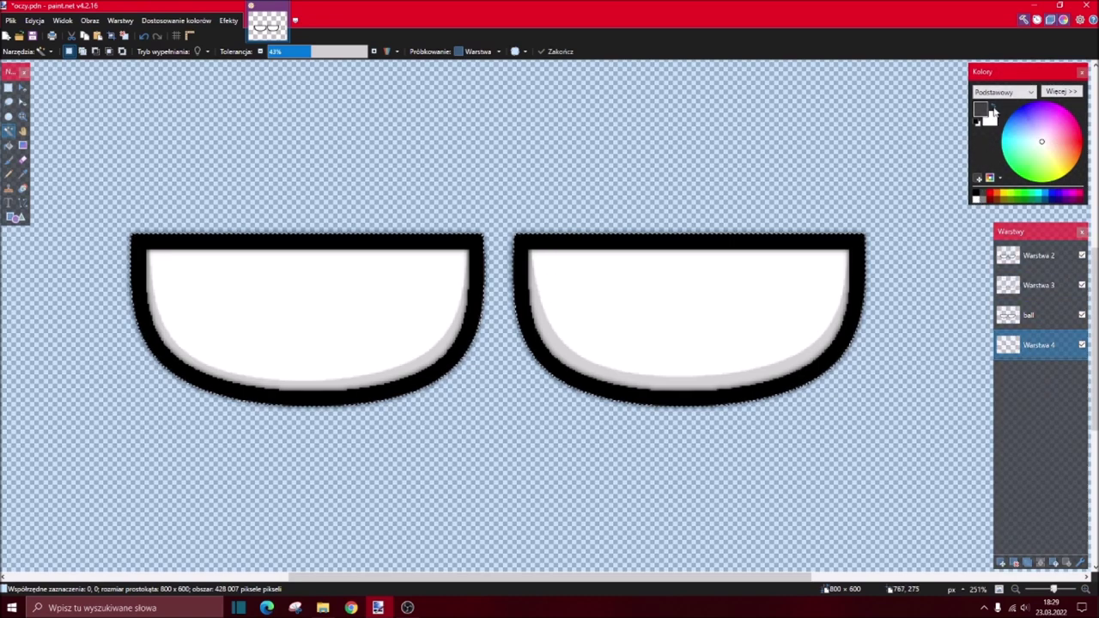
- Draw a horizontal dark grey line about 86 px long with brush size 4 between the lower parts of the two eyes
click(23, 203)
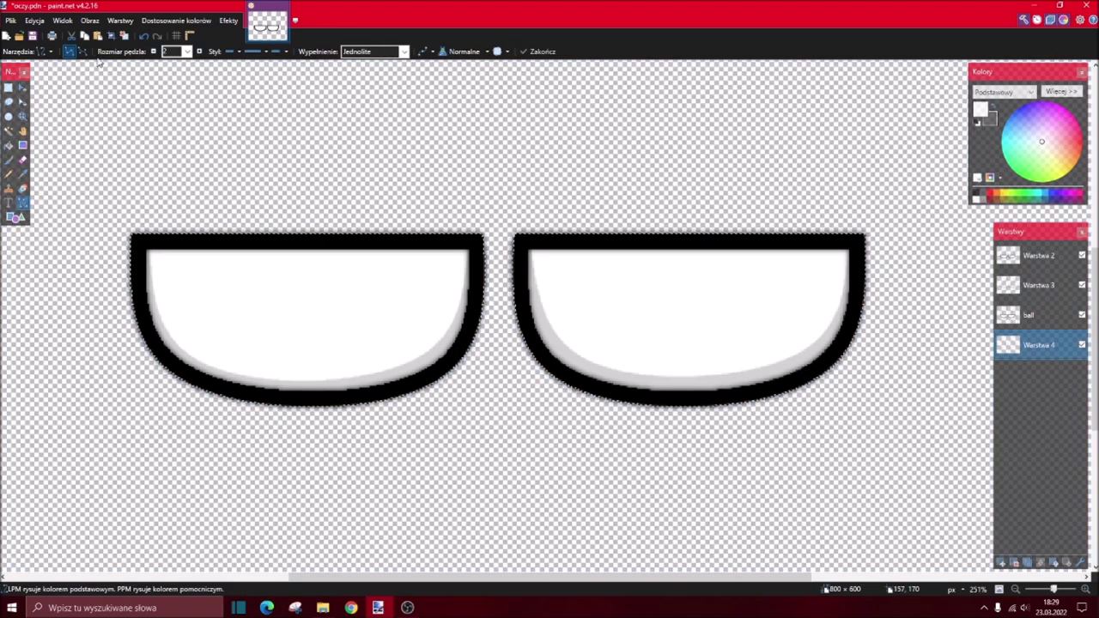
click(188, 52)
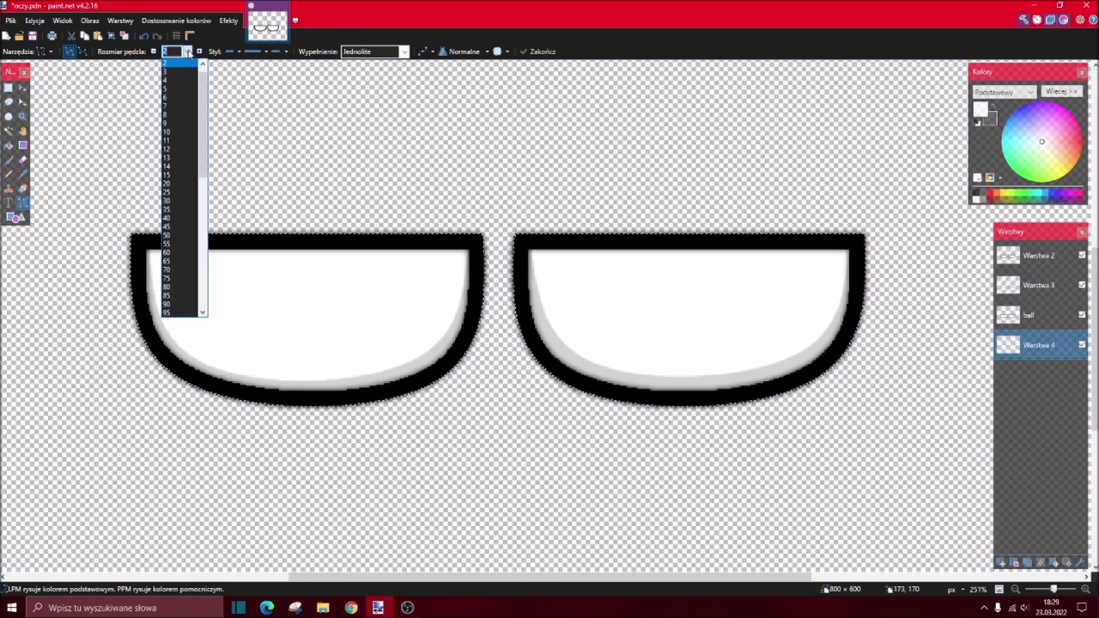
click(172, 81)
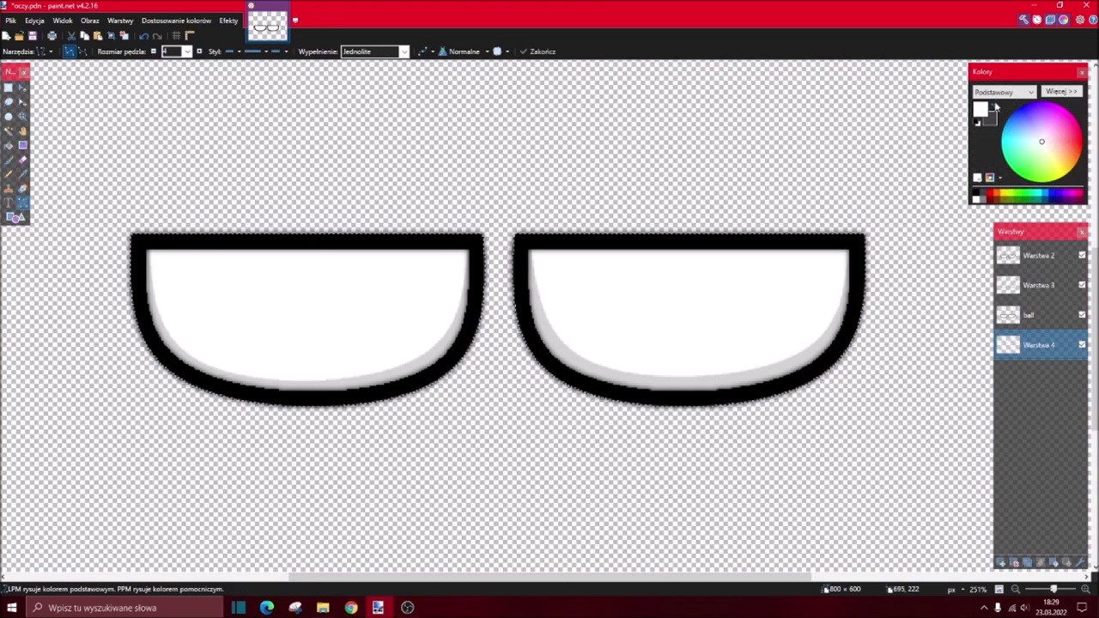
scroll(498, 342, up, 4)
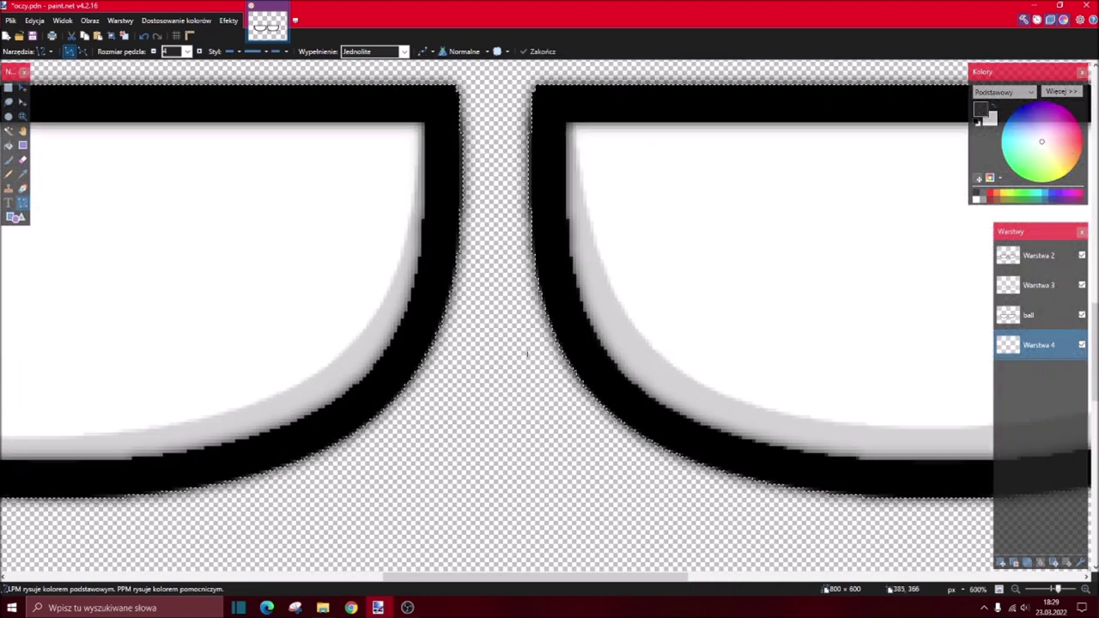
mouse_move(371, 419)
mouse_down()
mouse_move(584, 419)
mouse_move(638, 392)
mouse_up()
scroll(591, 413, down, 2)
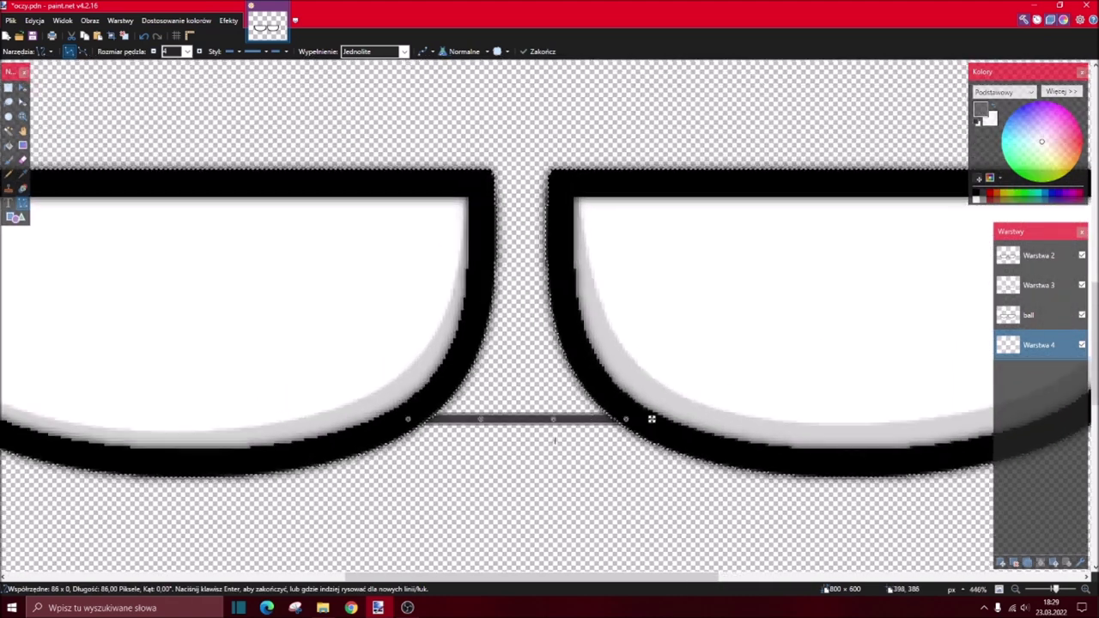
scroll(549, 446, up, 3)
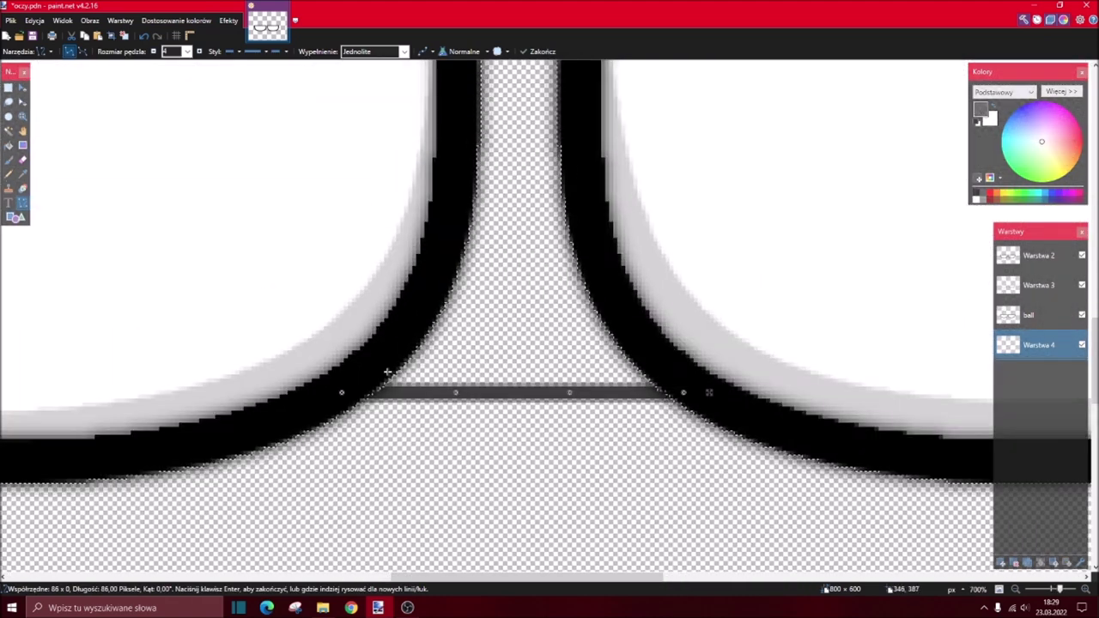
- Thicken the connecting line and move both its ends outward and down behind the eye outlines
click(186, 52)
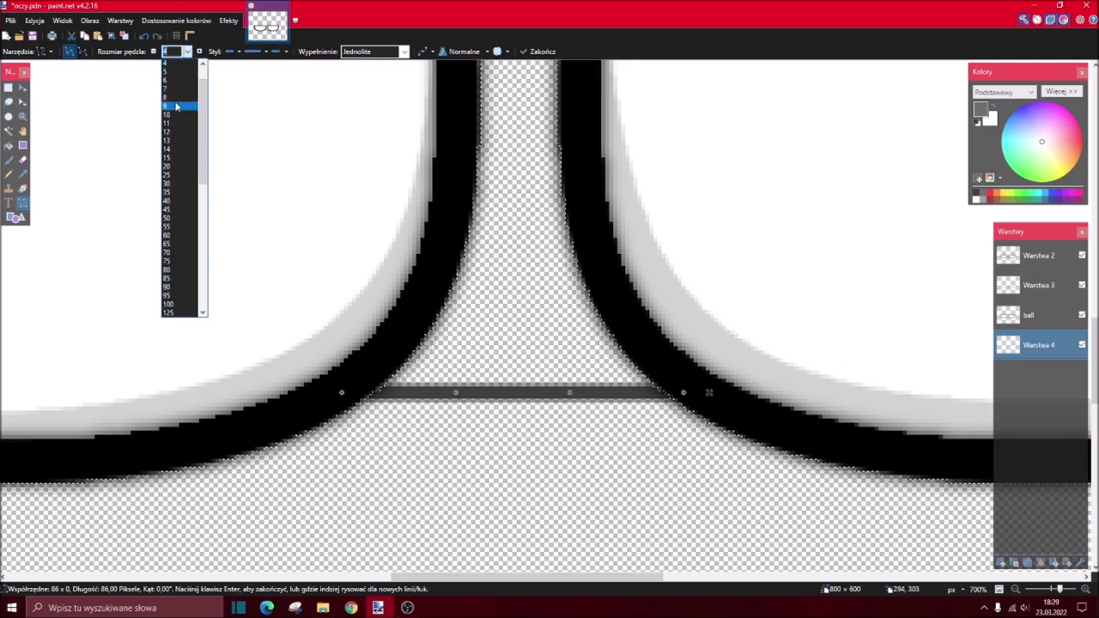
click(180, 98)
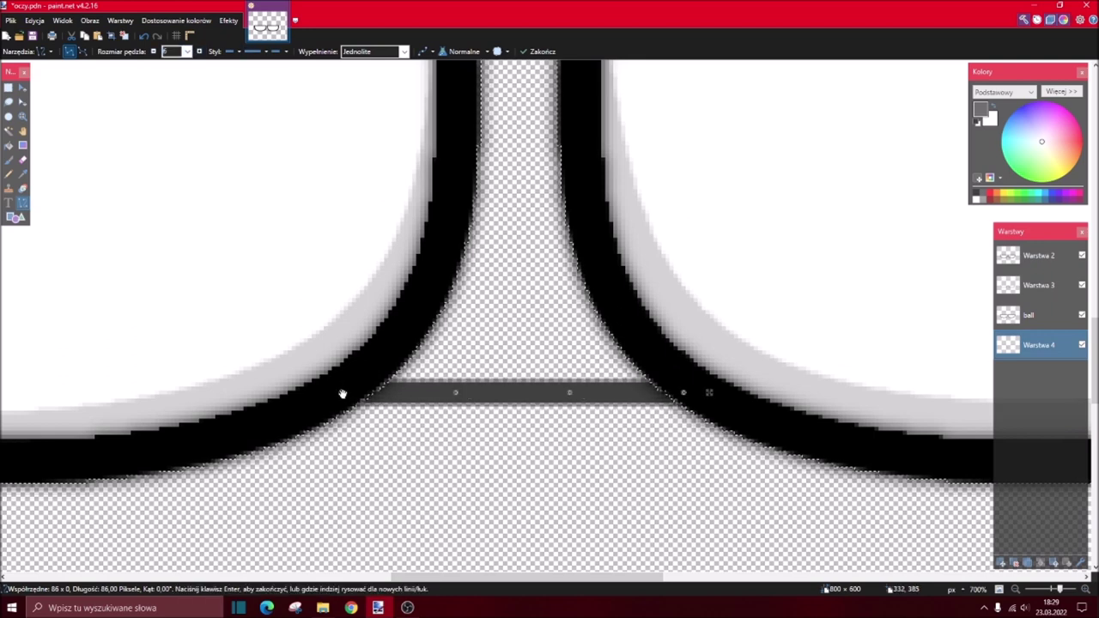
drag(356, 399, 284, 417)
drag(689, 392, 743, 423)
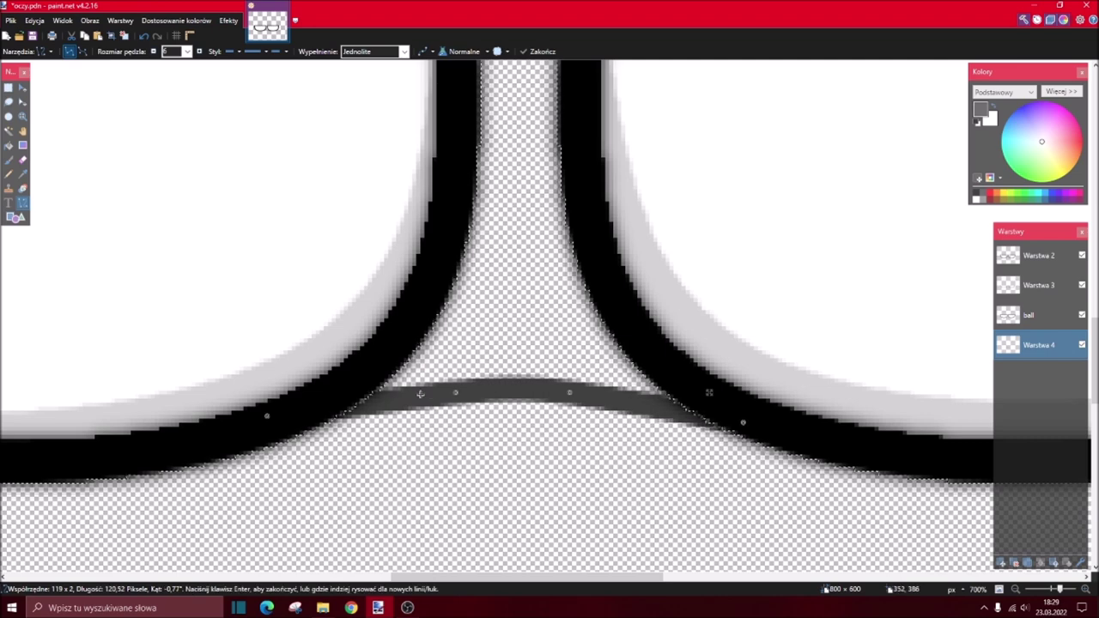
- Shape the connecting line into a smooth upward arch about 126 px long, commit it, and clear the selection
drag(457, 393, 457, 374)
drag(576, 395, 576, 367)
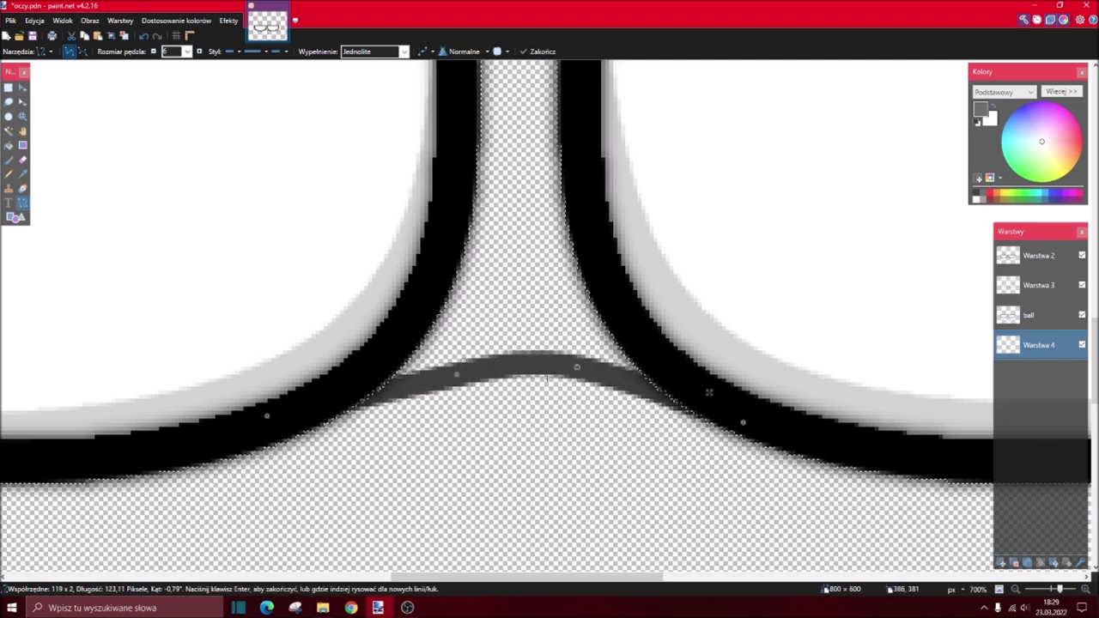
drag(455, 373, 455, 368)
drag(574, 368, 594, 376)
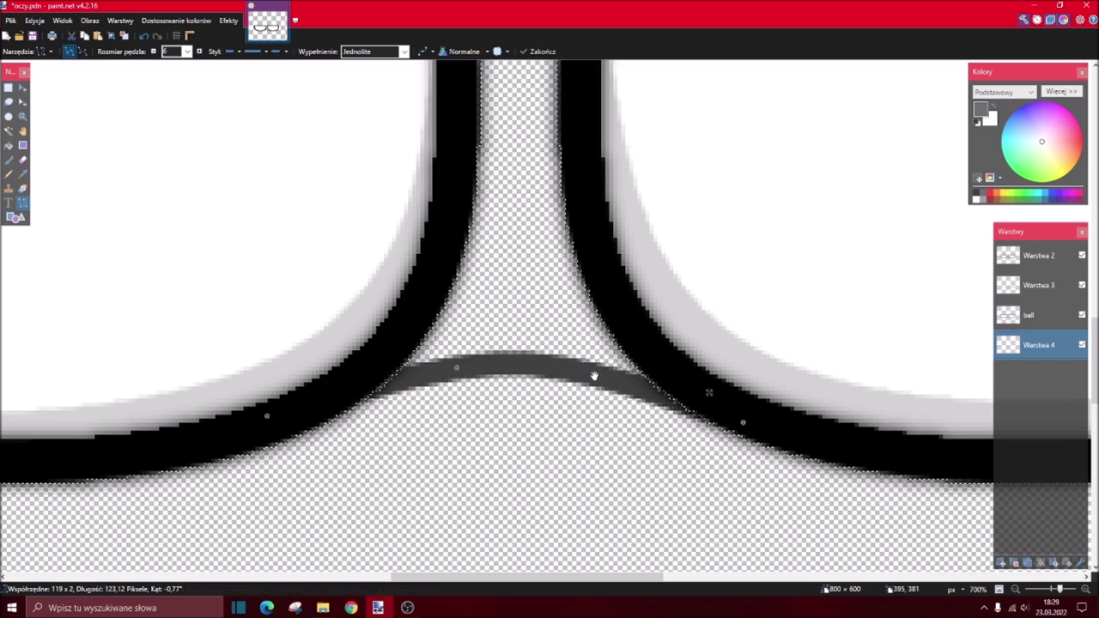
drag(267, 416, 264, 439)
drag(585, 369, 593, 368)
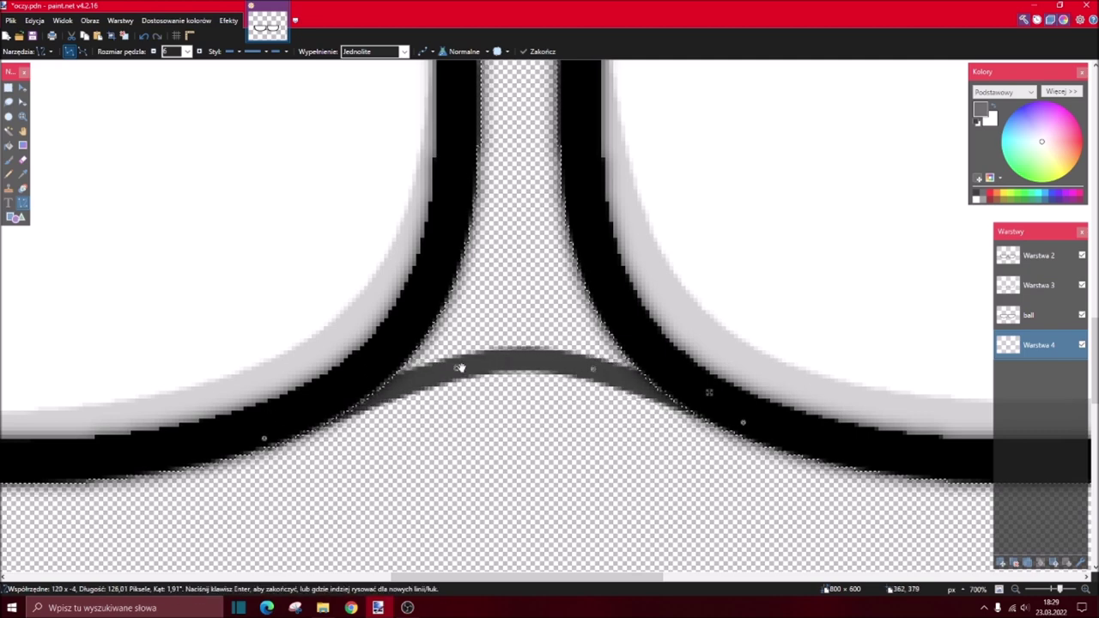
scroll(699, 380, down, 5)
scroll(662, 326, up, 2)
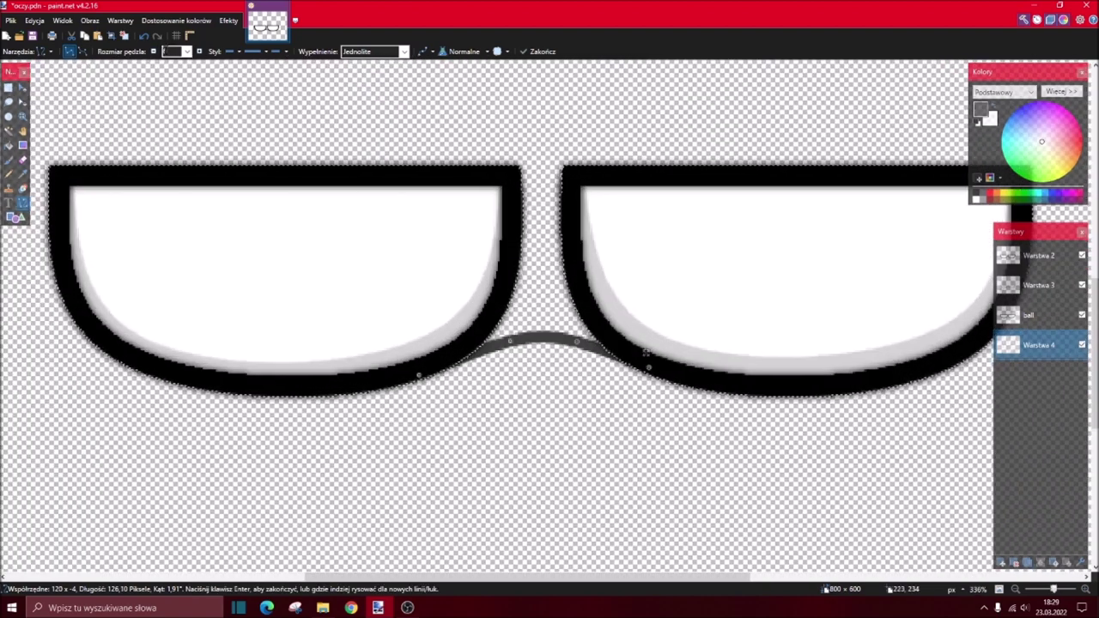
key(Return)
scroll(518, 275, down, 4)
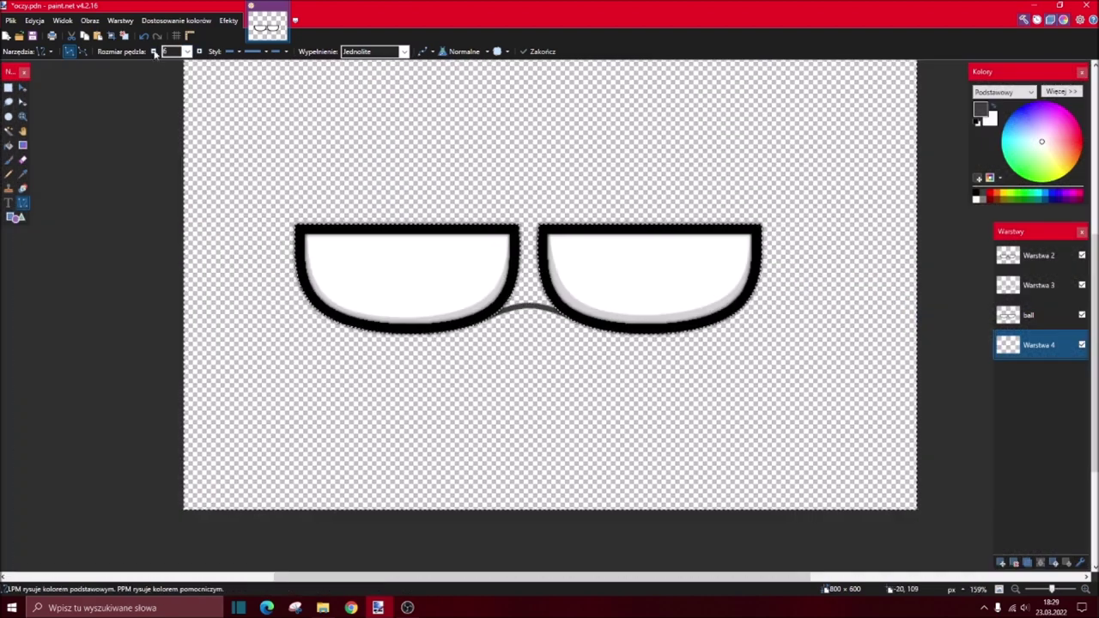
click(126, 43)
scroll(589, 311, up, 5)
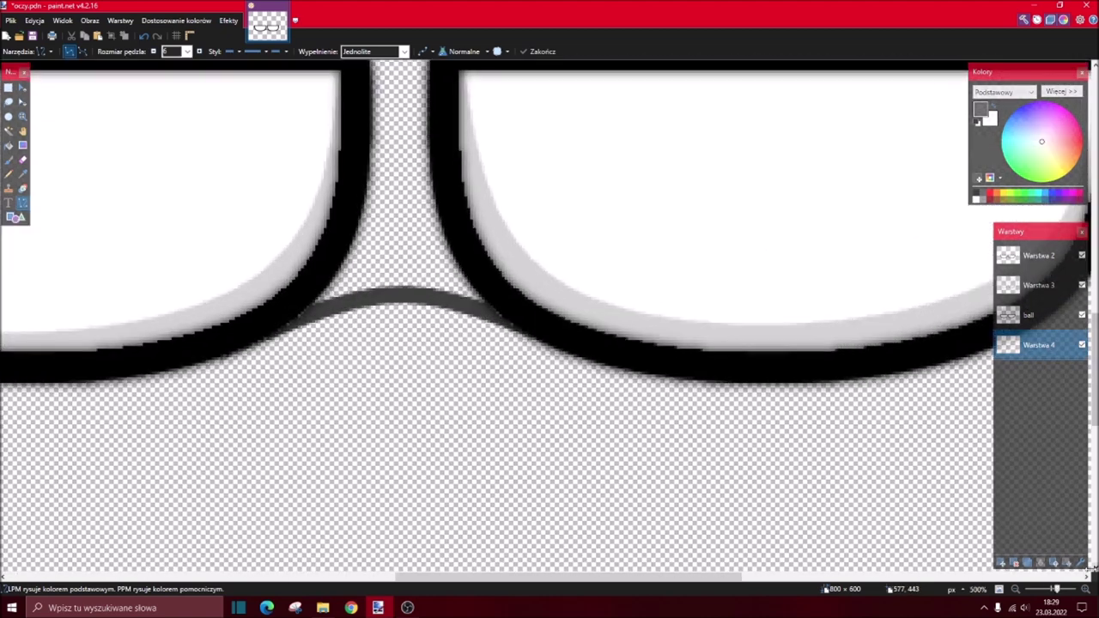
- Set the Warstwa 4 layer with the connecting line to Multiply blending (Mnożenie) and an opacity of 173
click(1080, 563)
click(547, 336)
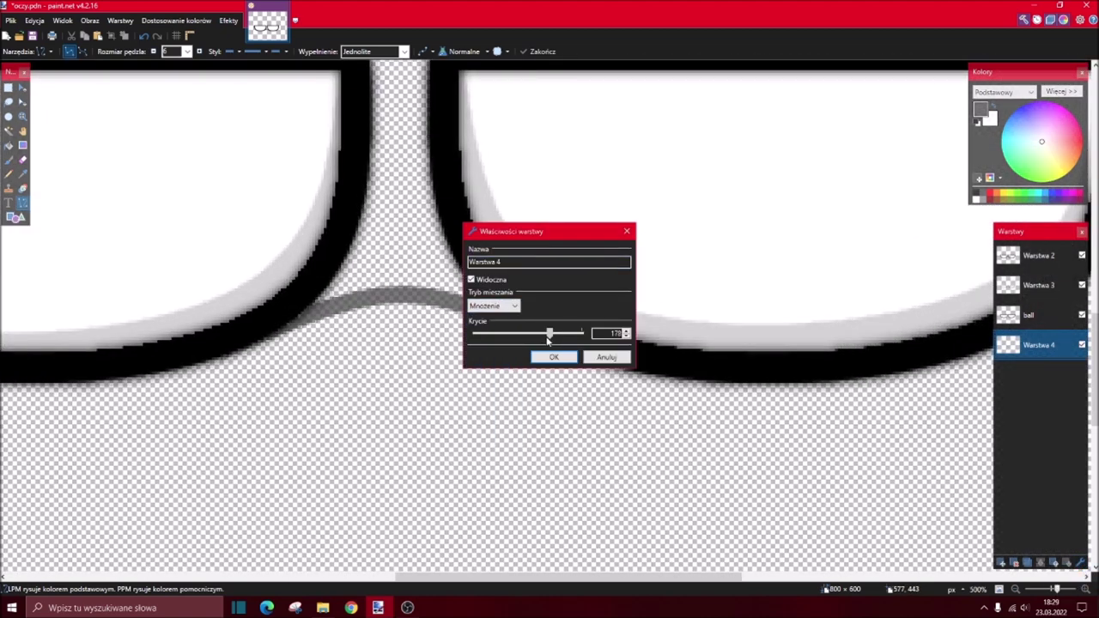
click(545, 358)
key(ctrl+b)
scroll(455, 324, up, 2)
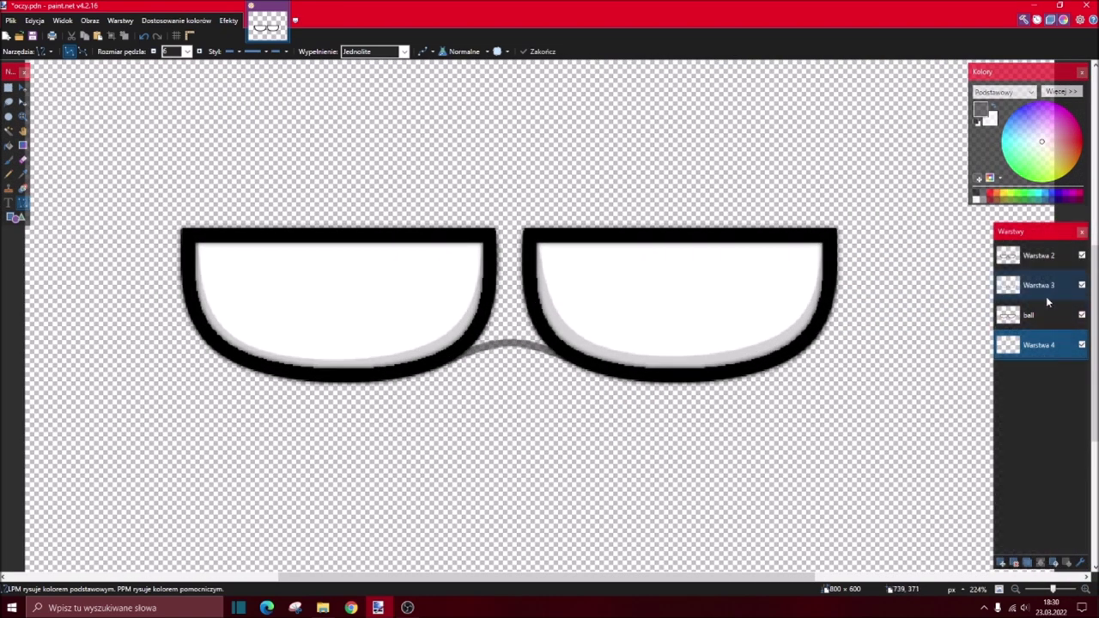
click(1030, 314)
click(1039, 255)
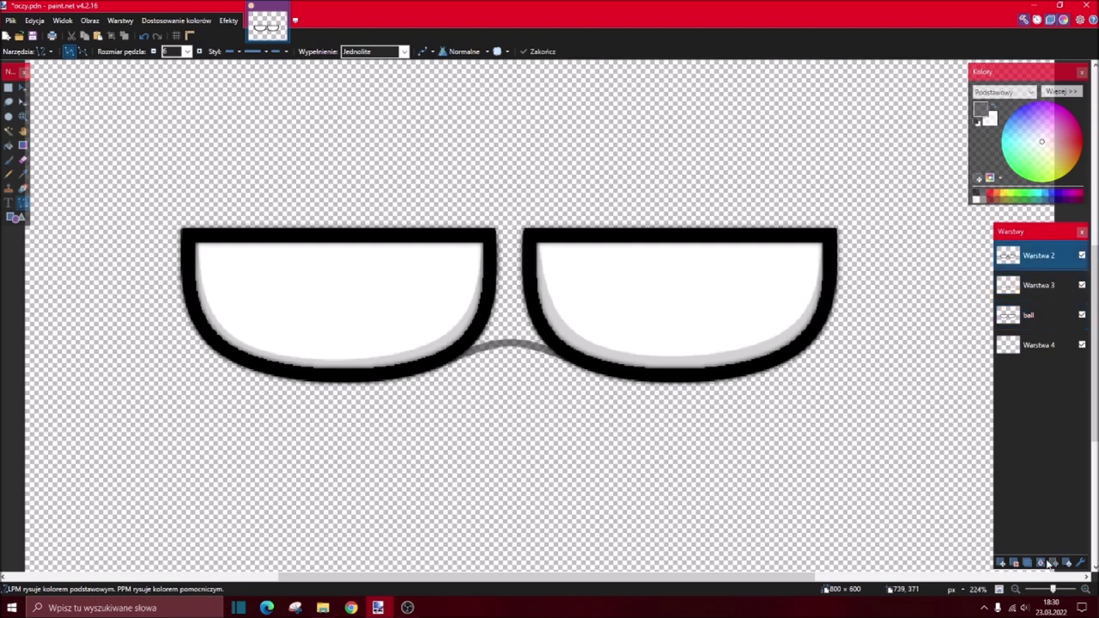
click(1041, 564)
- Open the Czechoslovakia ball image from the Sigmerion Balle folder and return to the eyes image with the rectangular selection tool
click(19, 35)
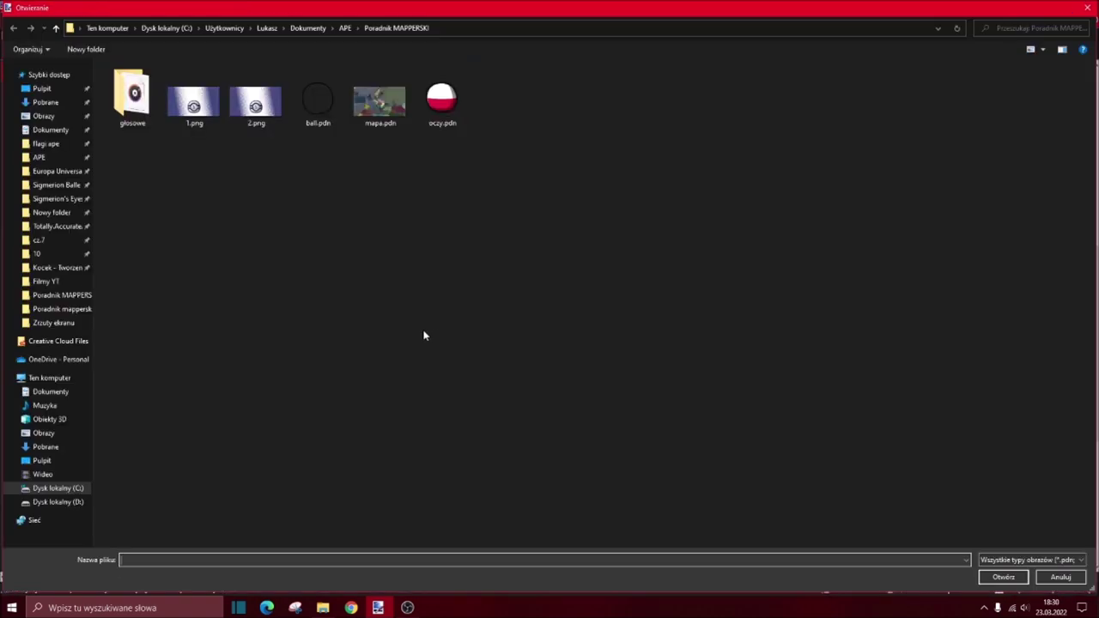
click(53, 184)
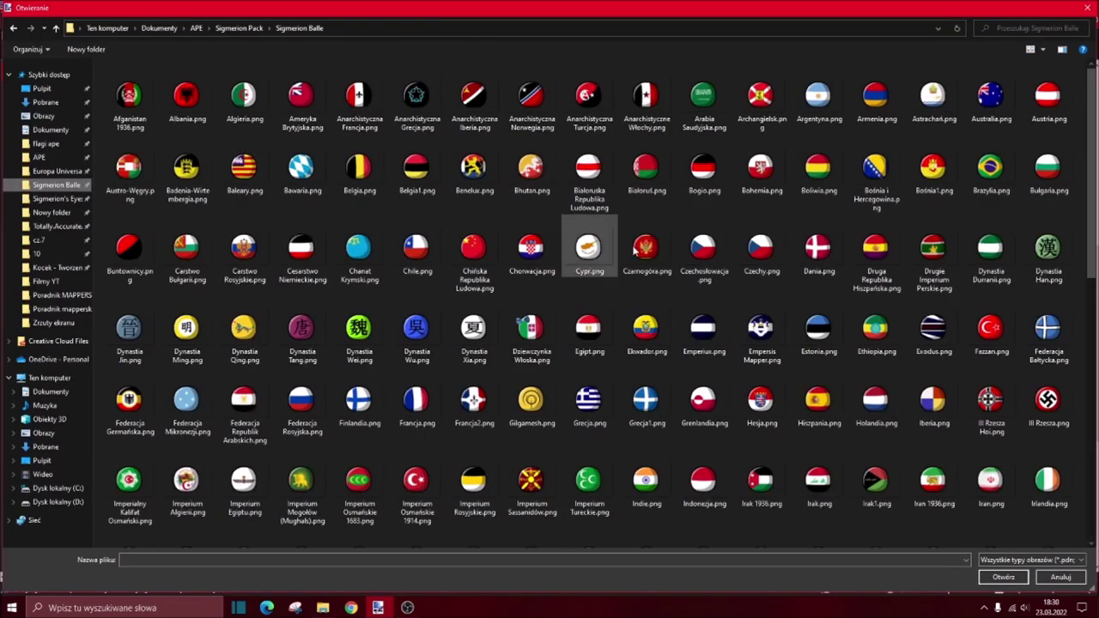
click(699, 249)
click(1002, 577)
click(267, 25)
click(8, 88)
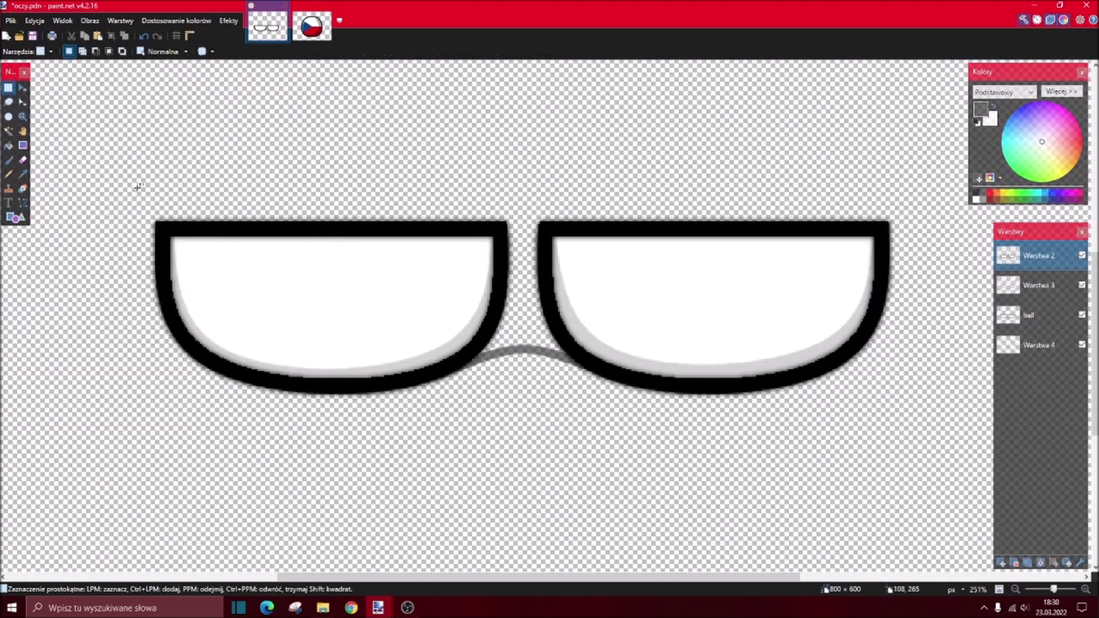
- Try to merge the Warstwa 2 layer into the layer below it
scroll(545, 263, down, 1)
scroll(792, 343, down, 1)
scroll(895, 295, up, 1)
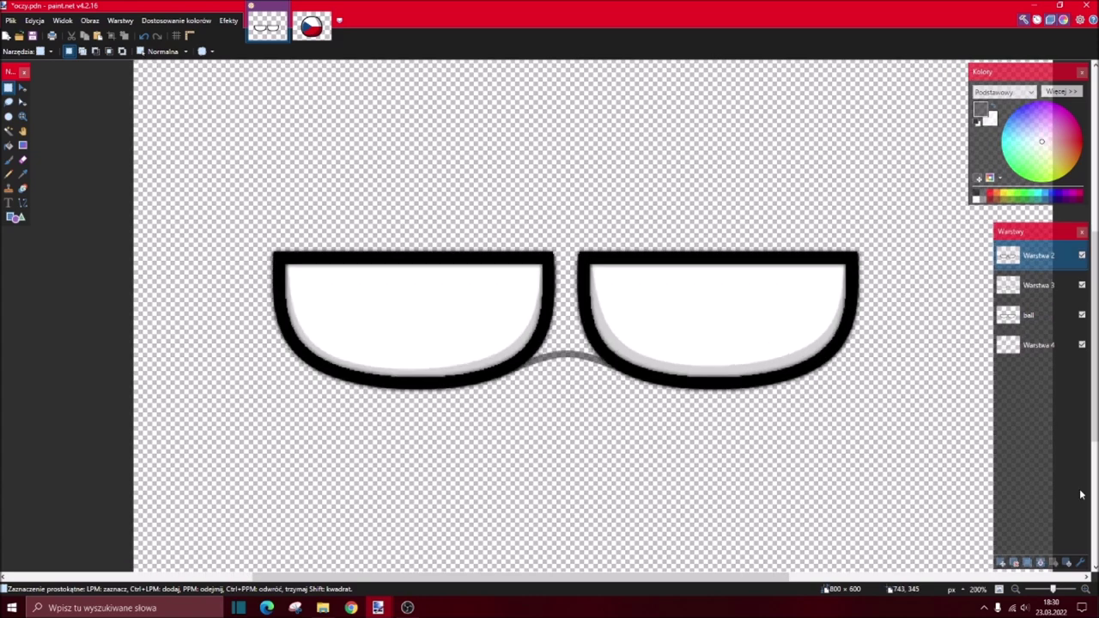
click(1040, 564)
click(1041, 563)
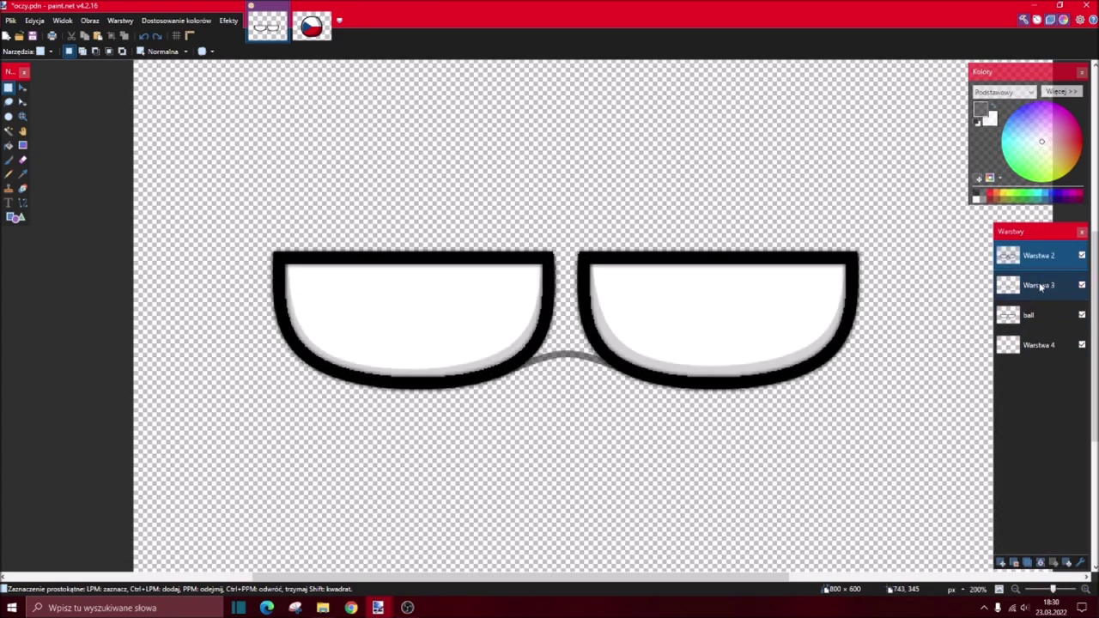
- Hide the Warstwa 2 layer and merge Warstwa 3 down into the ball layer
click(1039, 284)
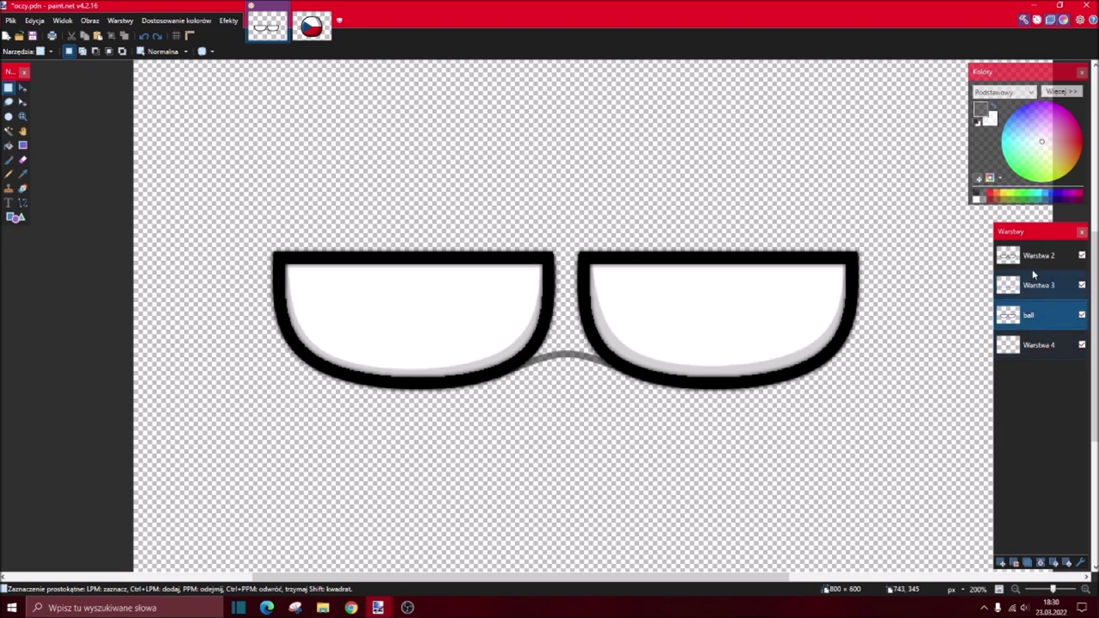
click(1059, 258)
click(1081, 255)
click(1081, 256)
click(1082, 256)
click(1051, 283)
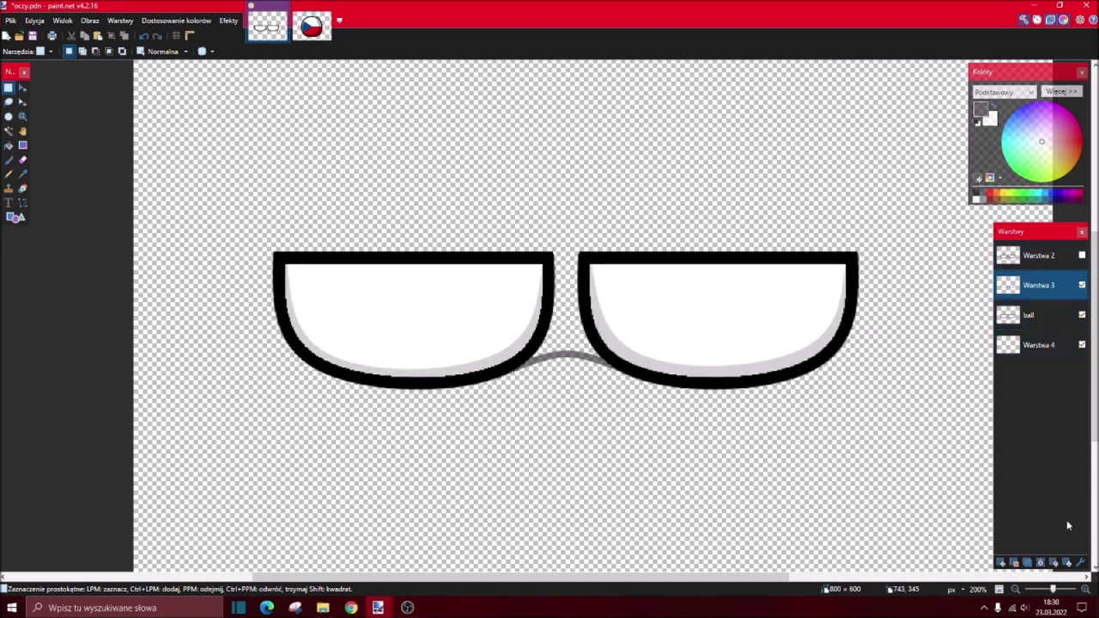
click(1040, 562)
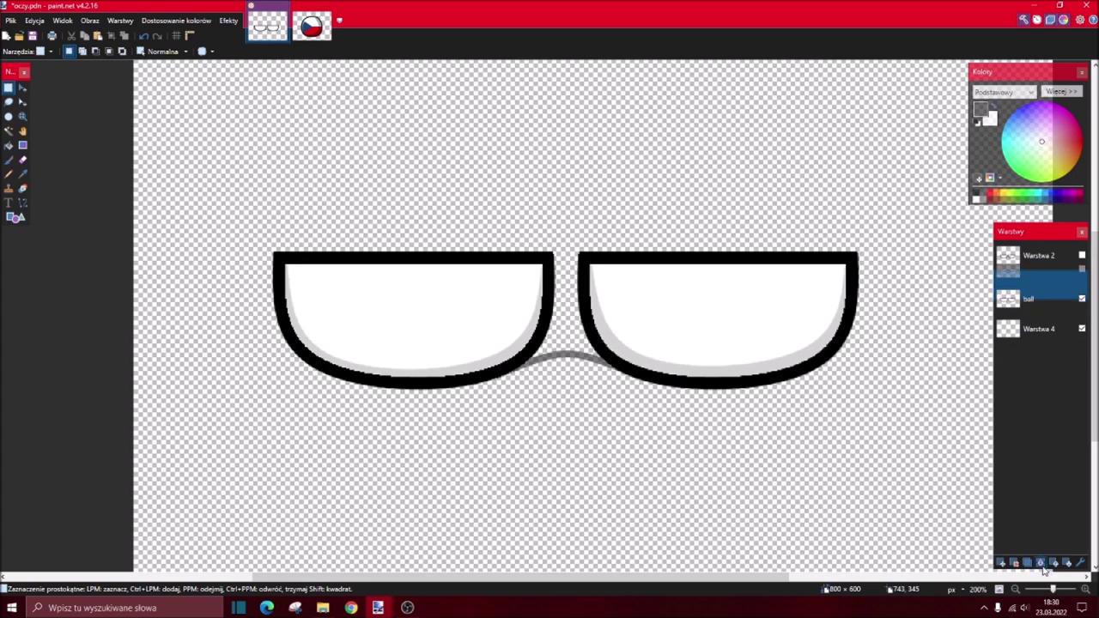
- Show Warstwa 2 again, then try merging the ball layer down into Warstwa 4 and undo that merge
click(1048, 258)
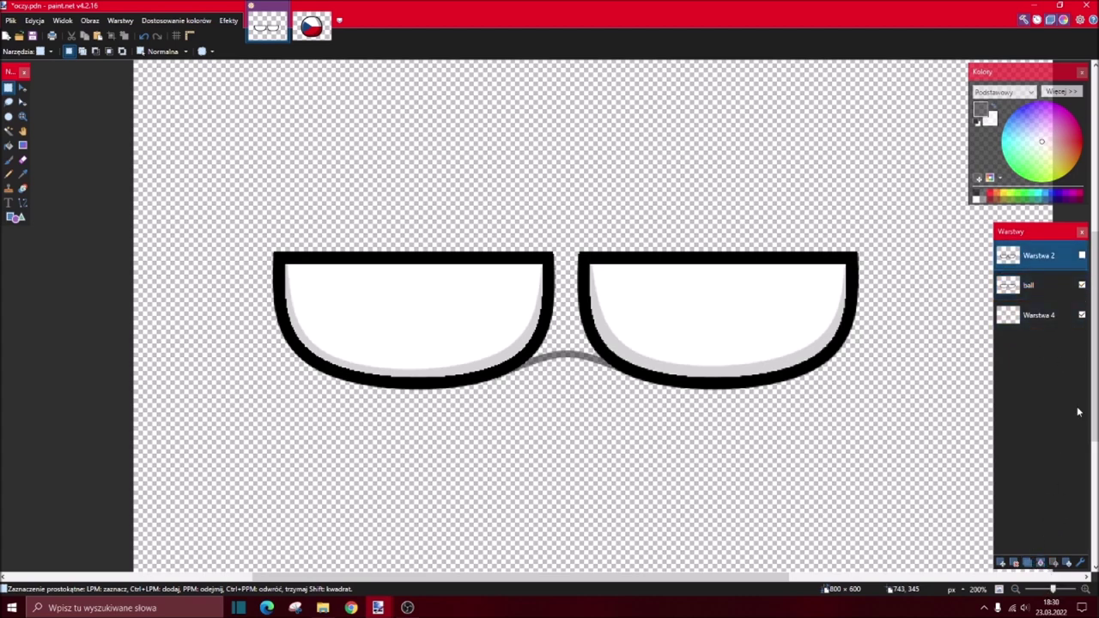
click(1081, 256)
click(1058, 292)
click(1041, 562)
key(ctrl+z)
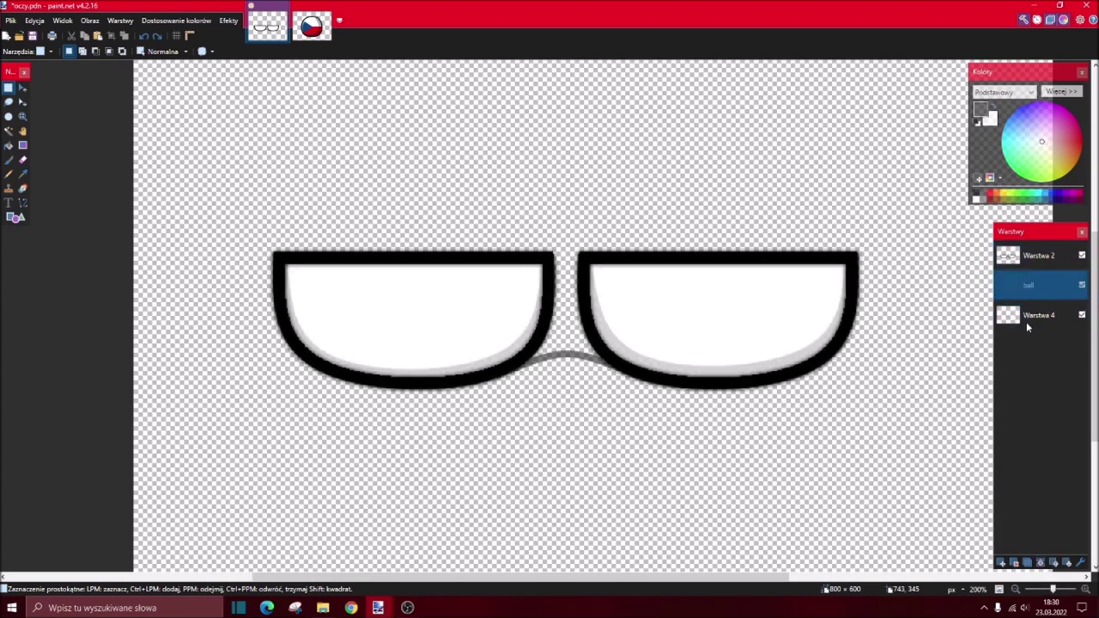
- Merge Warstwa 2 down into the ball layer and undo the further merge into Warstwa 4
click(1037, 255)
click(1040, 562)
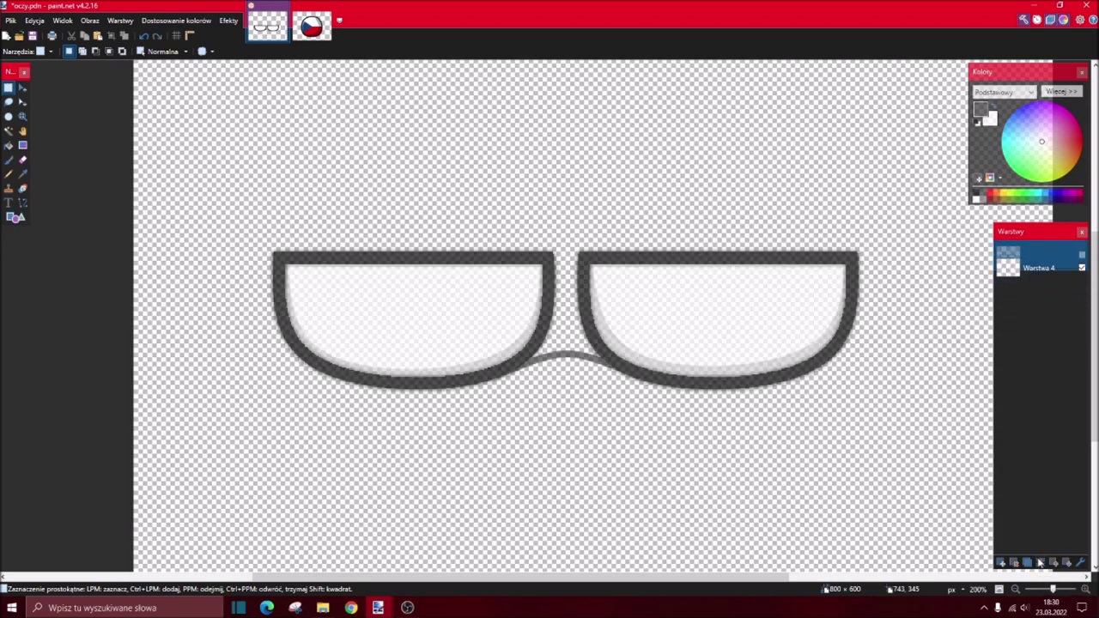
key(ctrl+z)
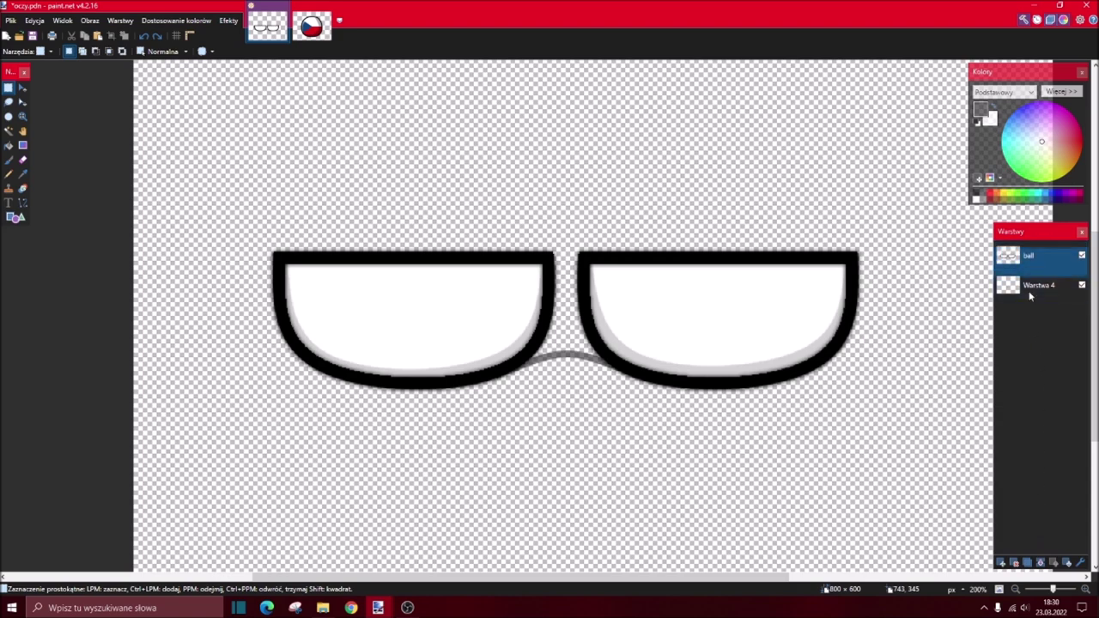
- Undo the earlier layer merges and the visibility change of Warstwa 2
click(1029, 295)
key(ctrl+z)
key(ctrl+z)
key(ctrl+z)
key(ctrl+z)
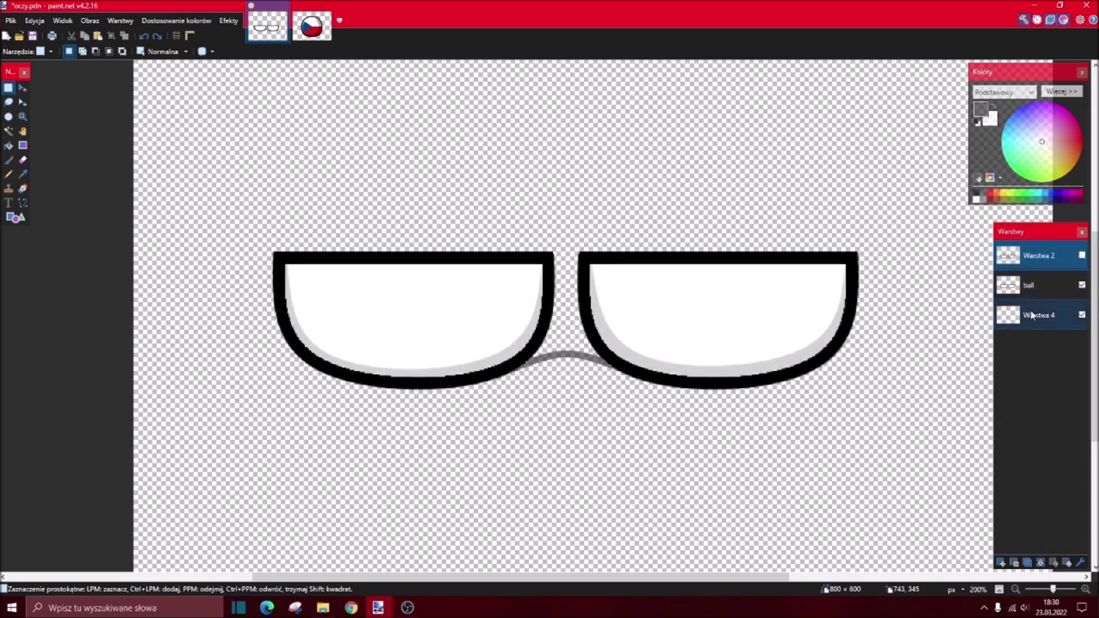
- Try merging the ball layer with the Warstwa 4 line layer and undo the merge
click(1034, 324)
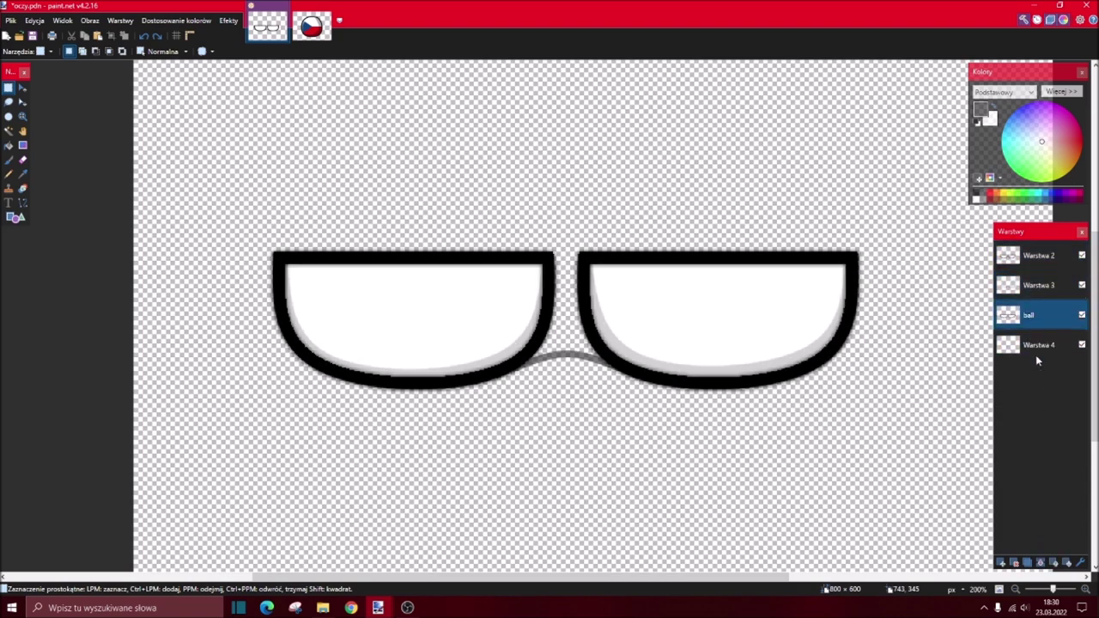
click(1040, 563)
key(ctrl+z)
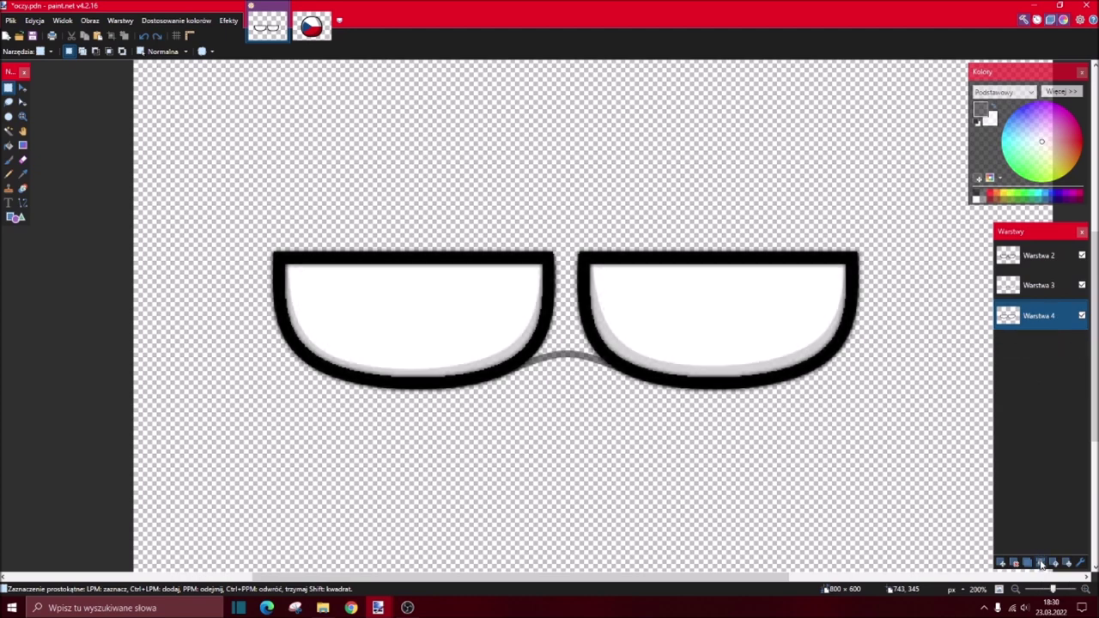
- Set the blend mode of the Warstwa 4 layer to Normal (Normalny)
click(1043, 344)
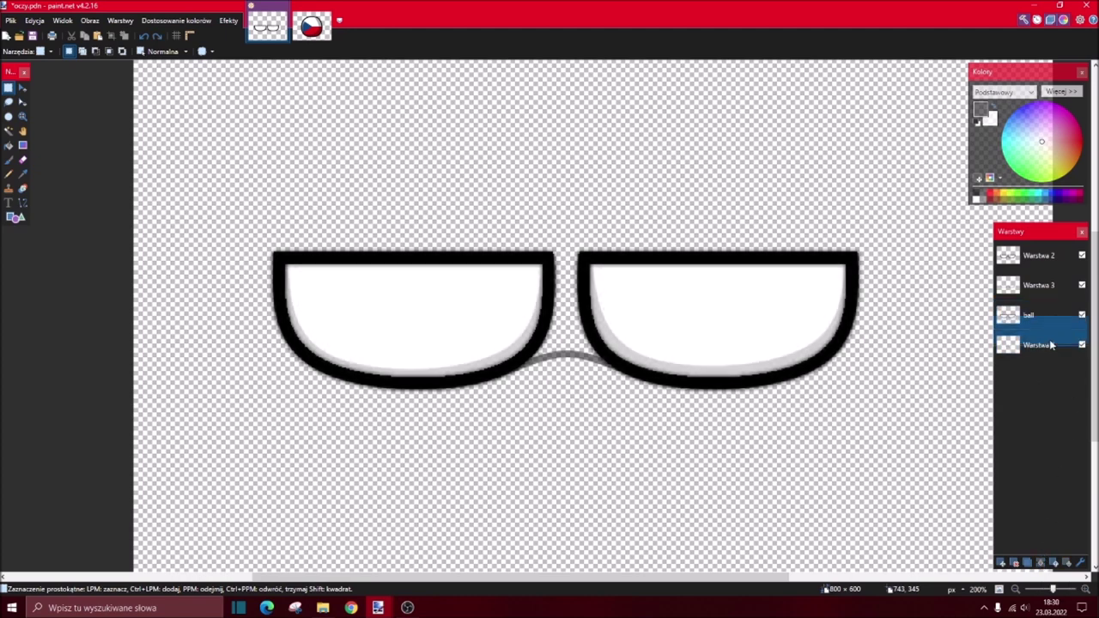
click(1080, 563)
click(493, 306)
click(488, 305)
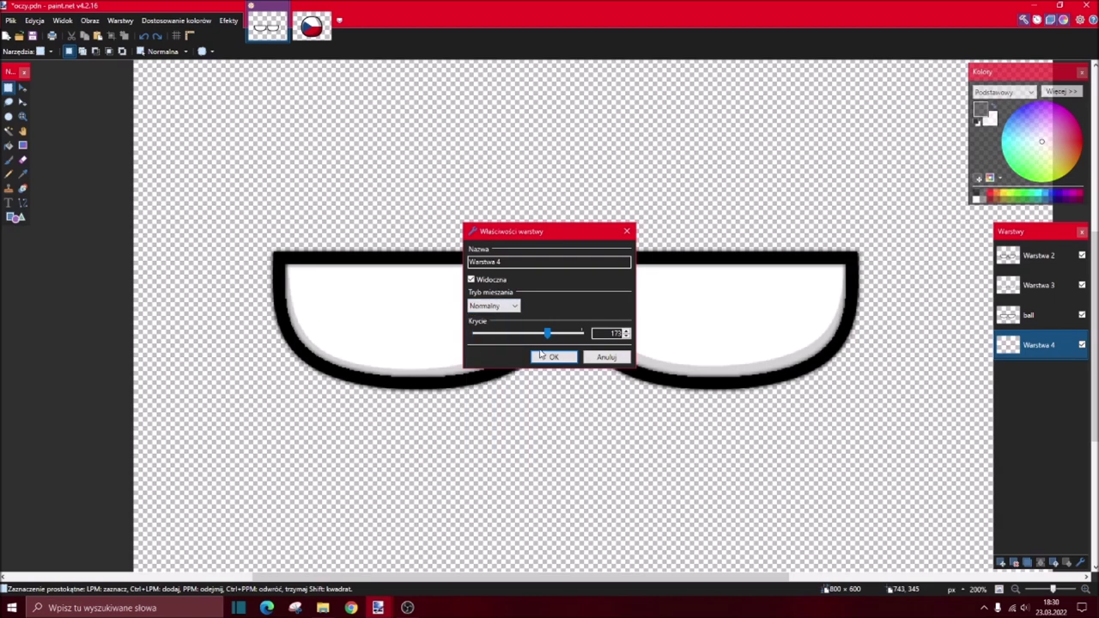
click(553, 356)
- Merge the ball layer down into the Normal-mode Warstwa 4 layer and undo it
click(1029, 315)
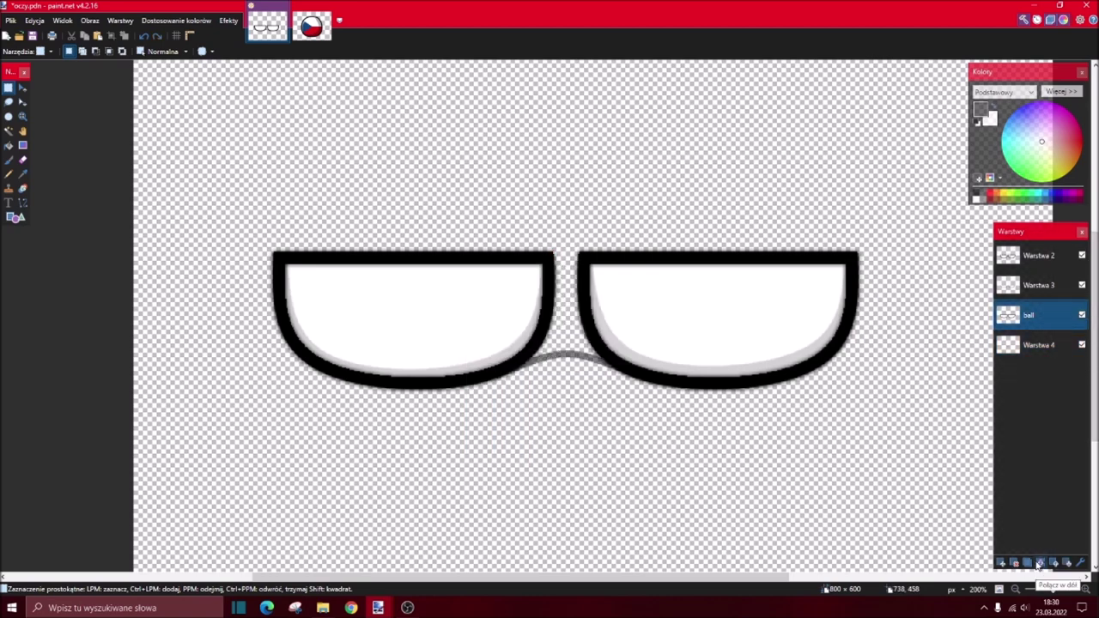
click(1039, 563)
key(ctrl+z)
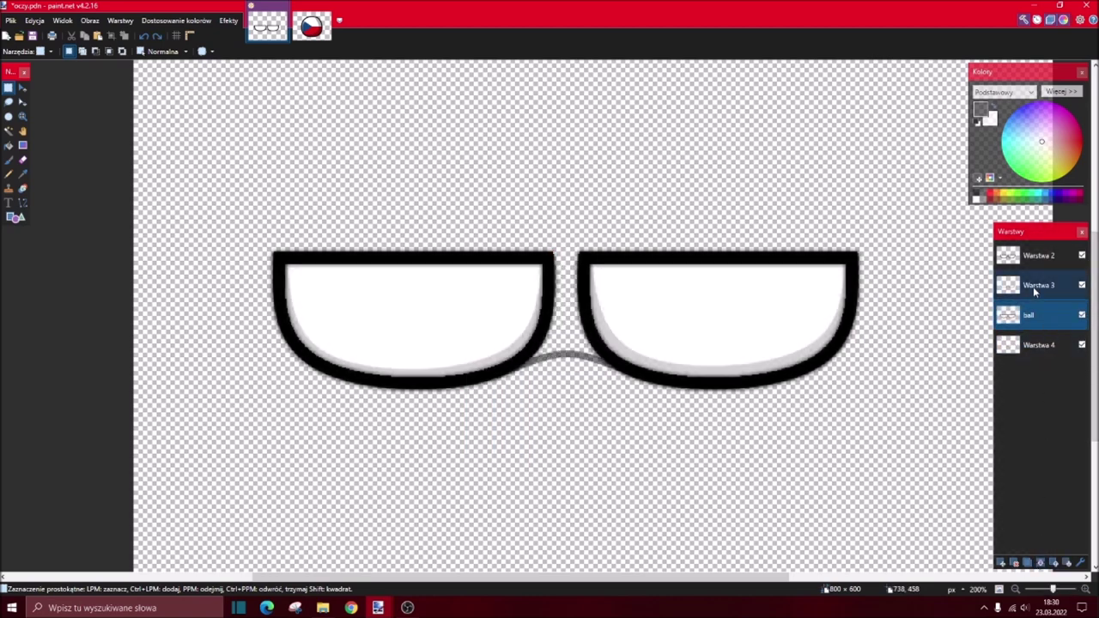
- Set up saving a copy of the eyes as oczy.png in PNG format in the Pulpit (Desktop) folder
click(1035, 287)
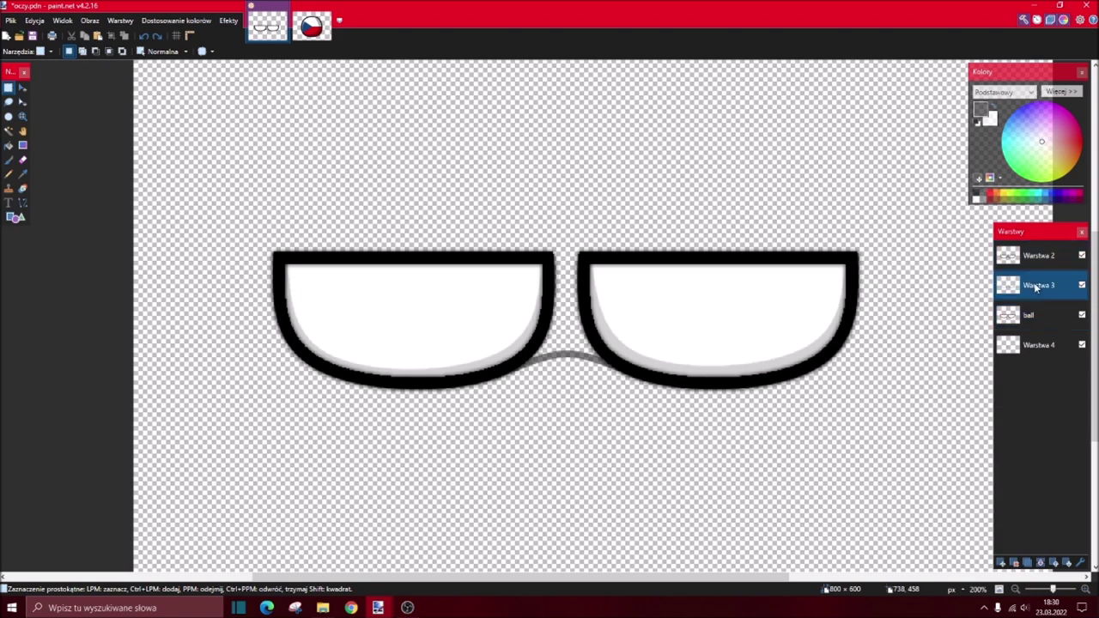
click(1037, 258)
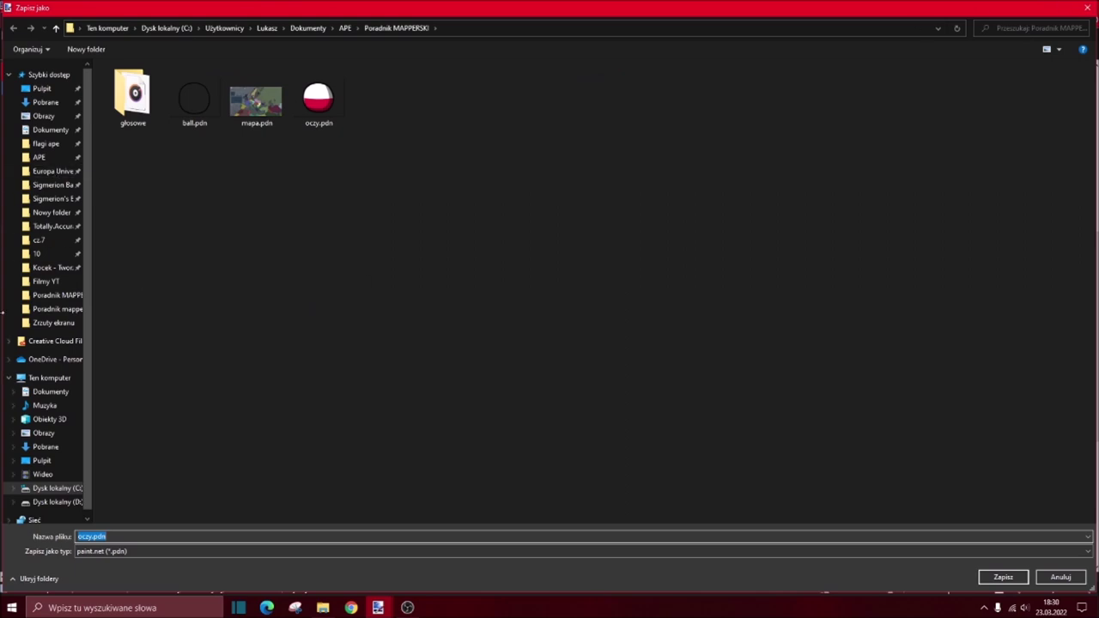
click(152, 551)
click(113, 475)
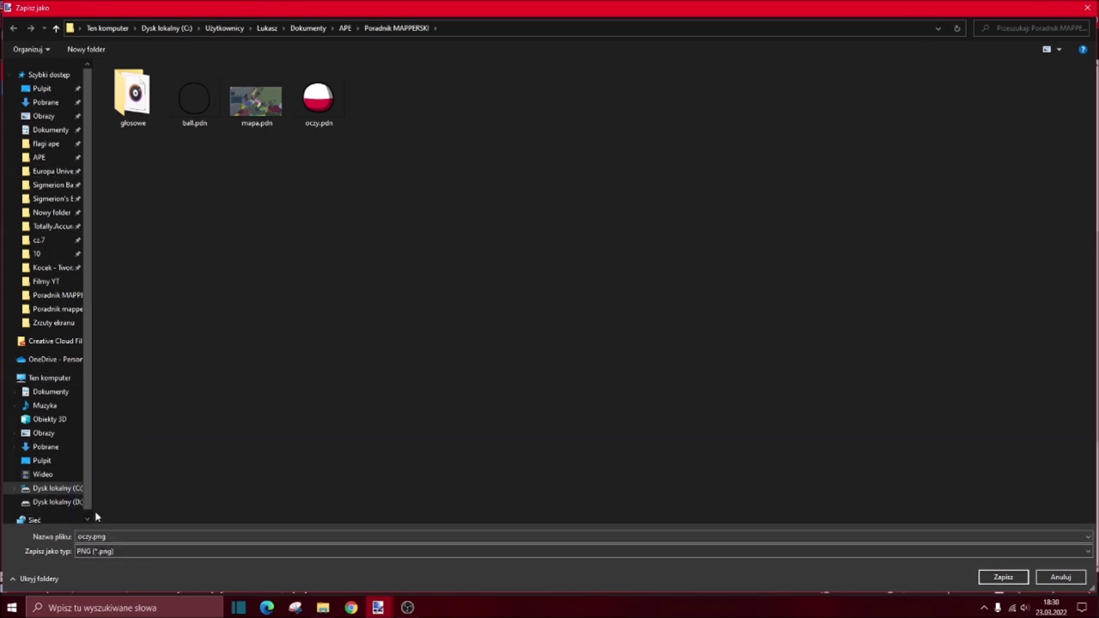
click(47, 474)
click(42, 460)
click(138, 551)
click(150, 536)
click(136, 549)
click(129, 459)
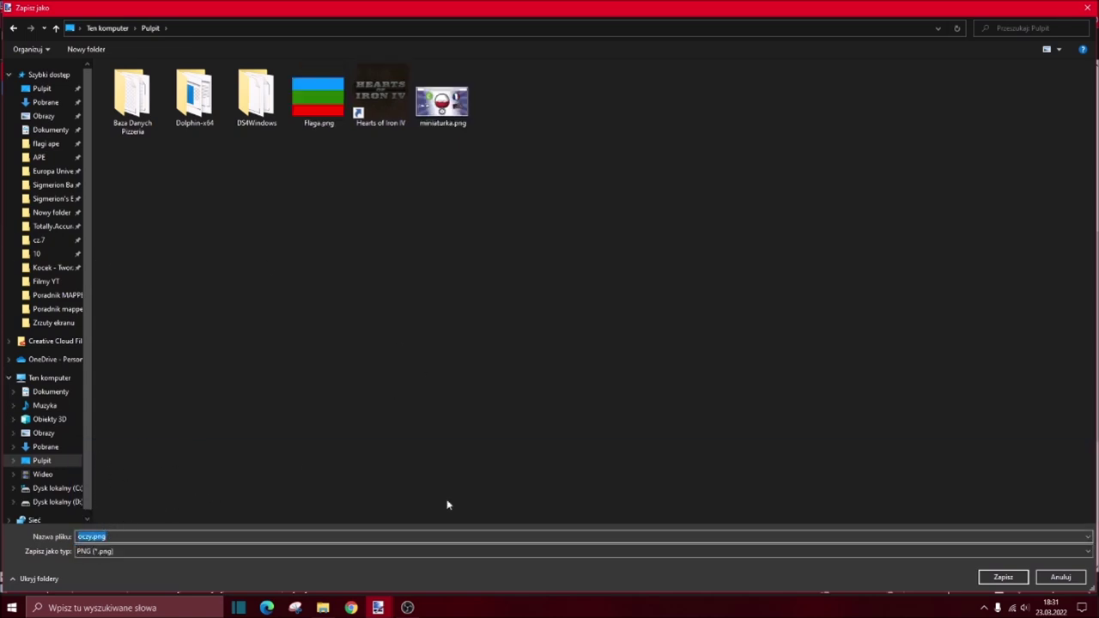
- Save oczy.png with the offered PNG options and flatten the image into one layer
click(1018, 575)
click(634, 387)
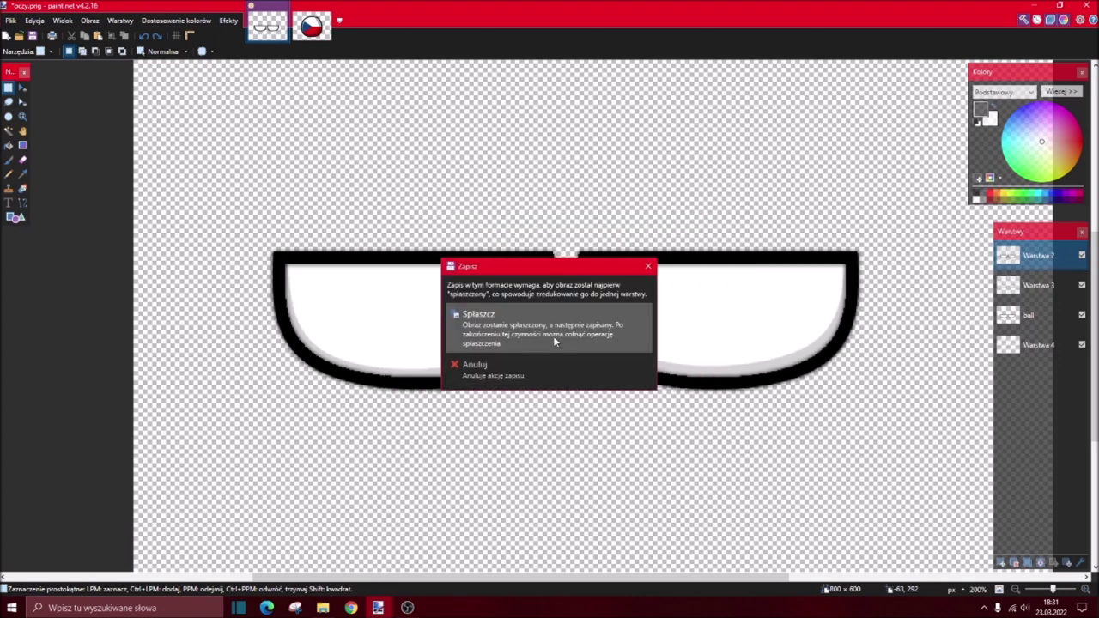
click(553, 335)
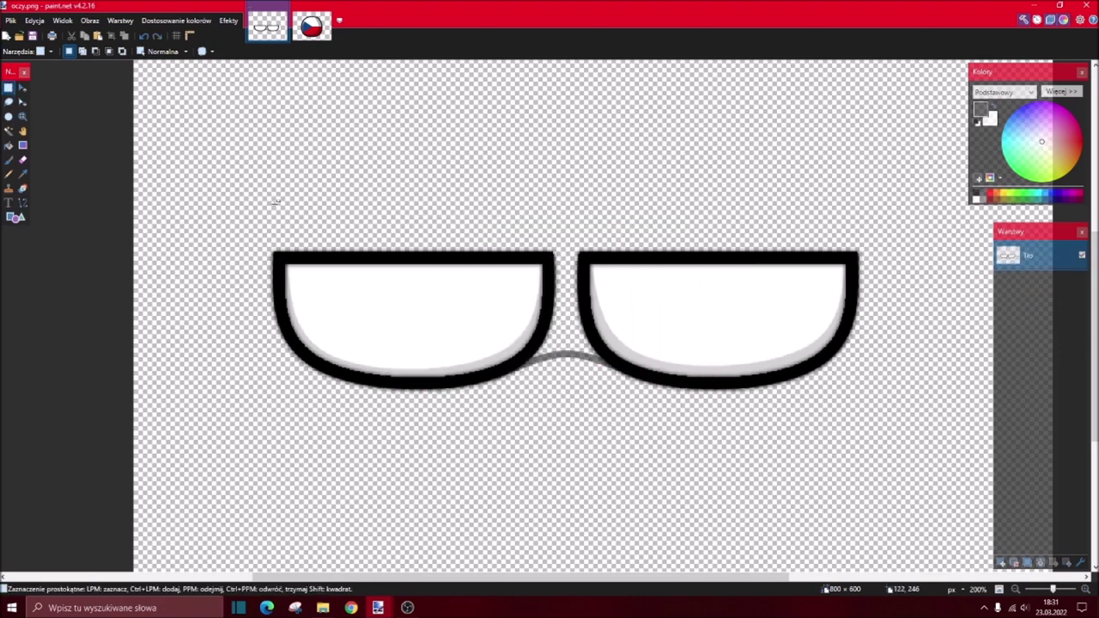
- Select a rectangle of about 549 × 165 px around both eyes and paste it as a new layer in the Czechoslovakia ball image
drag(249, 225, 880, 415)
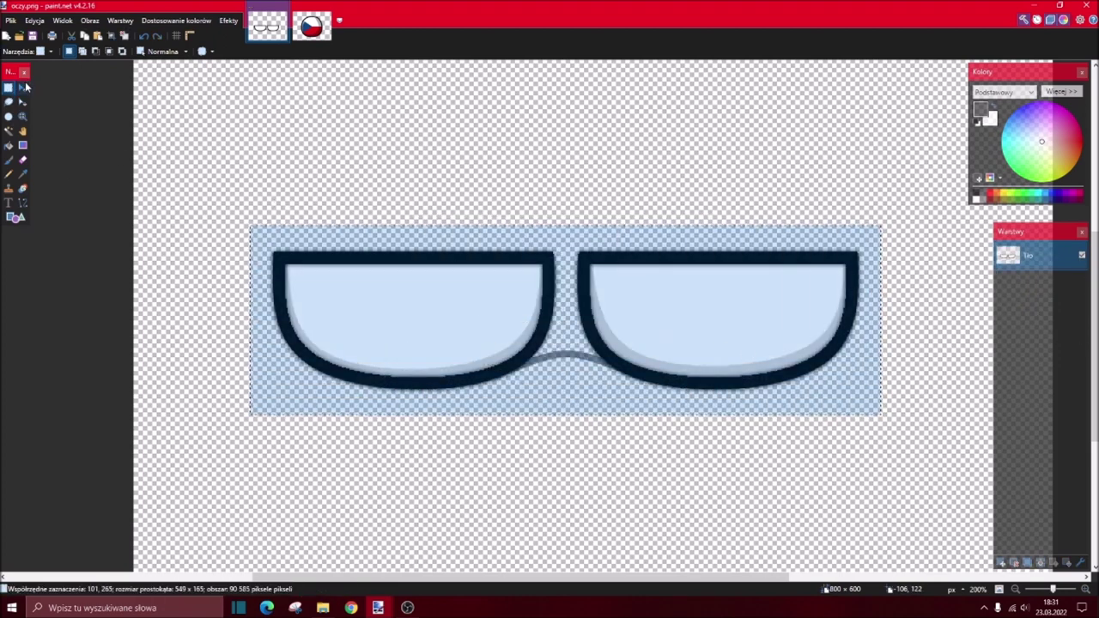
key(m)
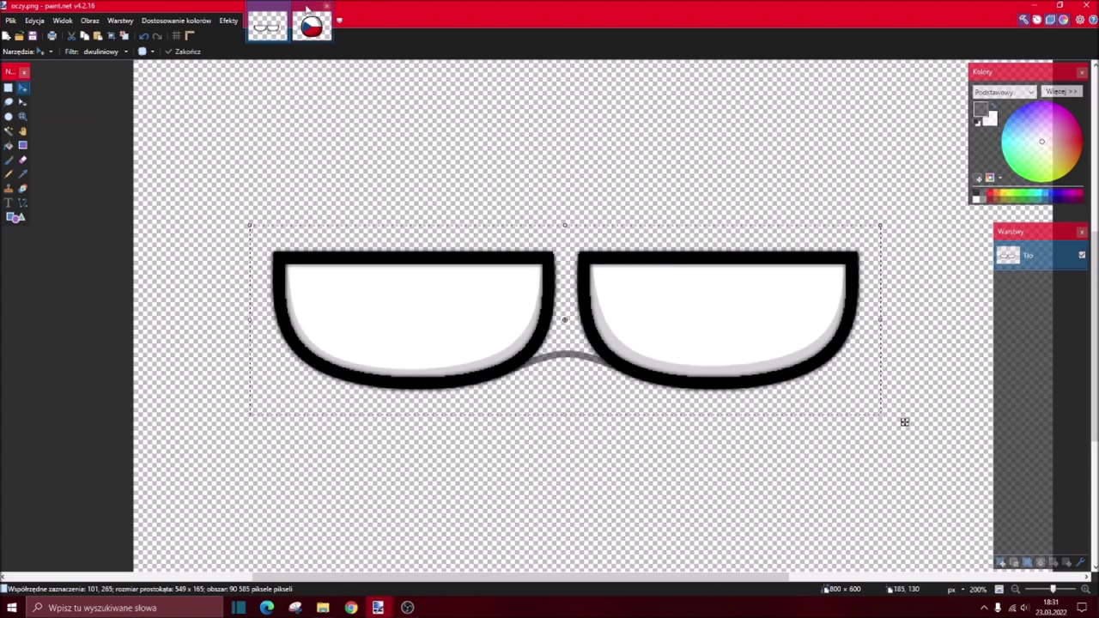
click(309, 19)
key(ctrl+shift+v)
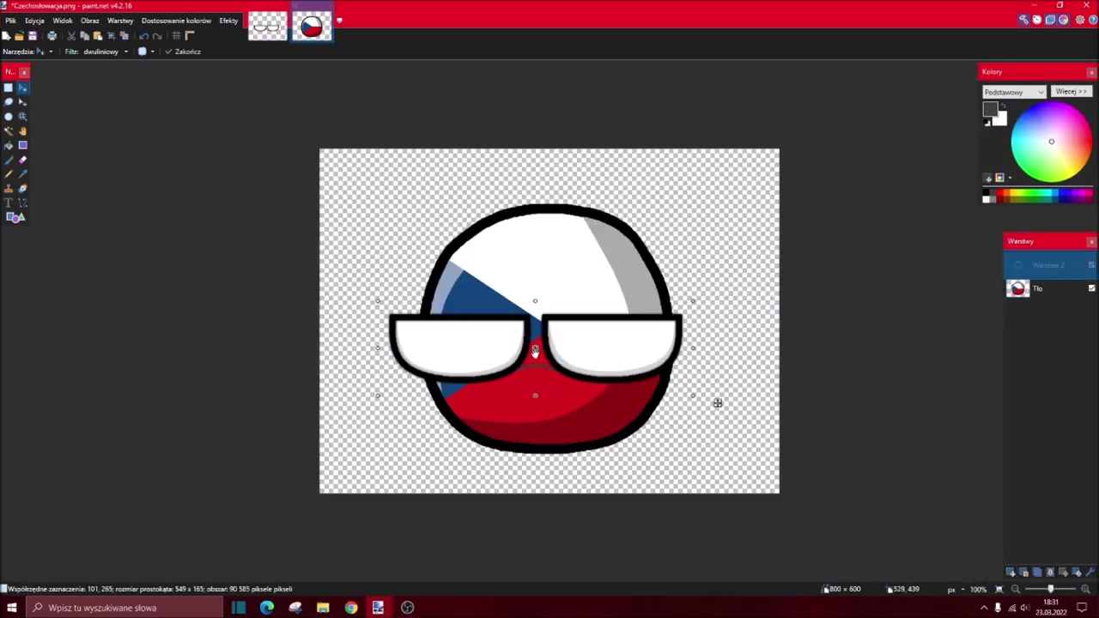
- Scale the pasted eyes down to about 308 × 107 px and position them across the left half of the ball
drag(694, 301, 618, 308)
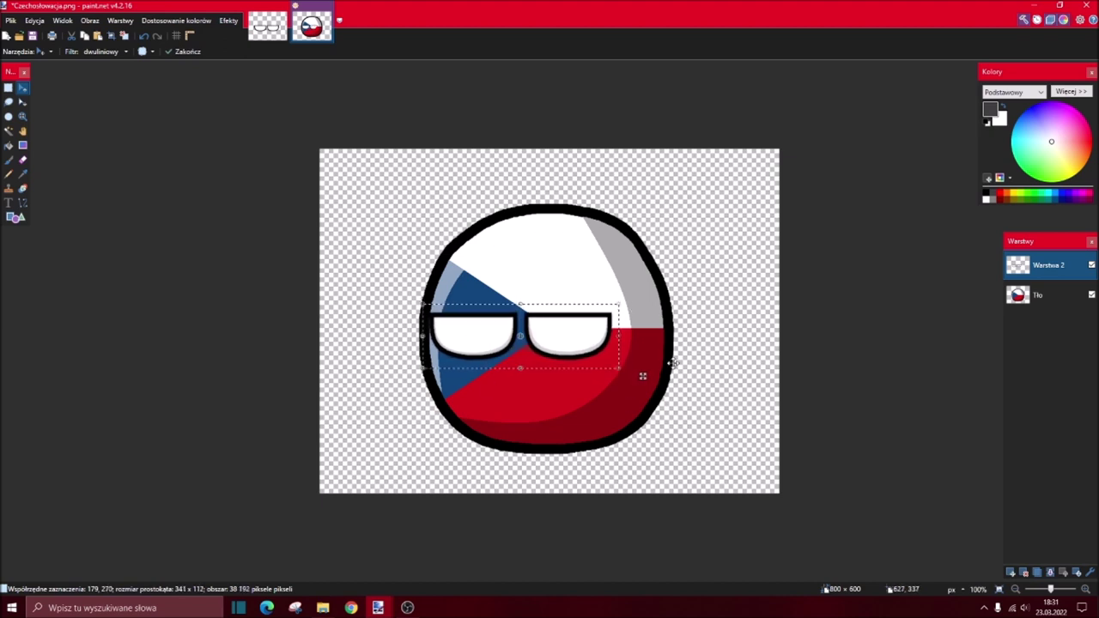
mouse_move(618, 304)
mouse_down()
mouse_move(649, 283)
mouse_move(561, 348)
mouse_move(599, 307)
mouse_up()
drag(553, 344, 573, 330)
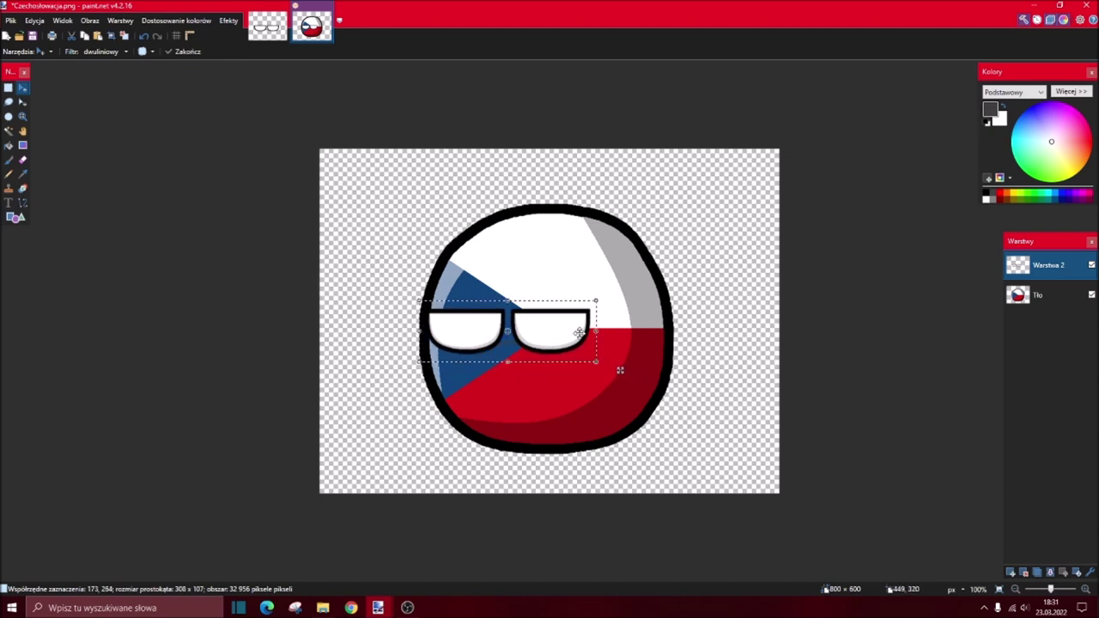
- Delete the pasted eyes from the ball image and narrow the selected eyes in oczy.png to about 516 px wide
key(Delete)
click(267, 25)
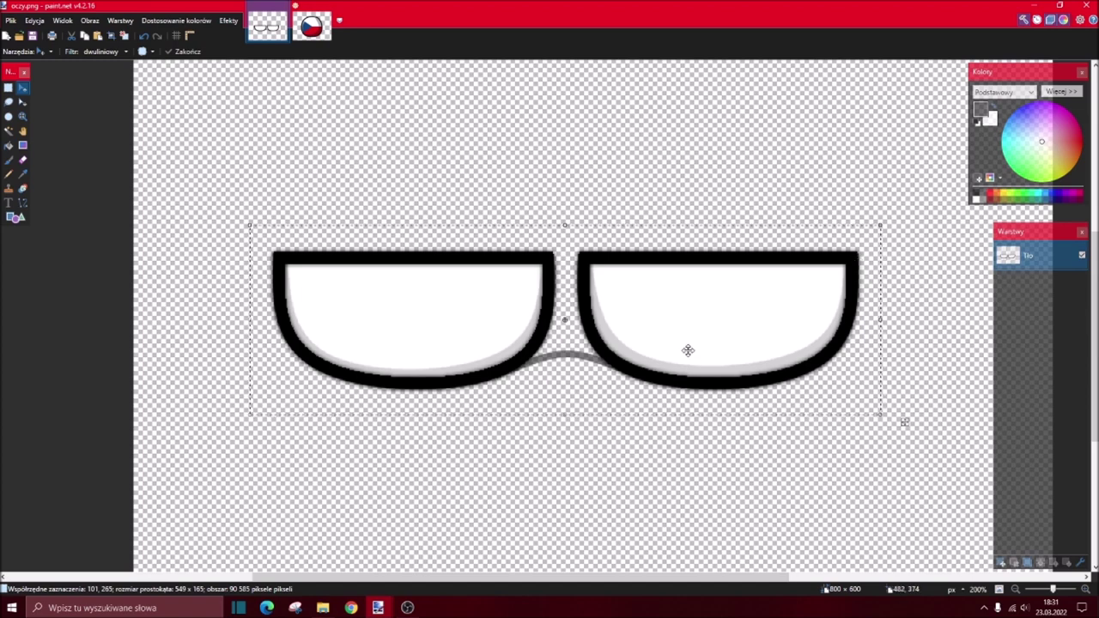
drag(883, 319, 844, 323)
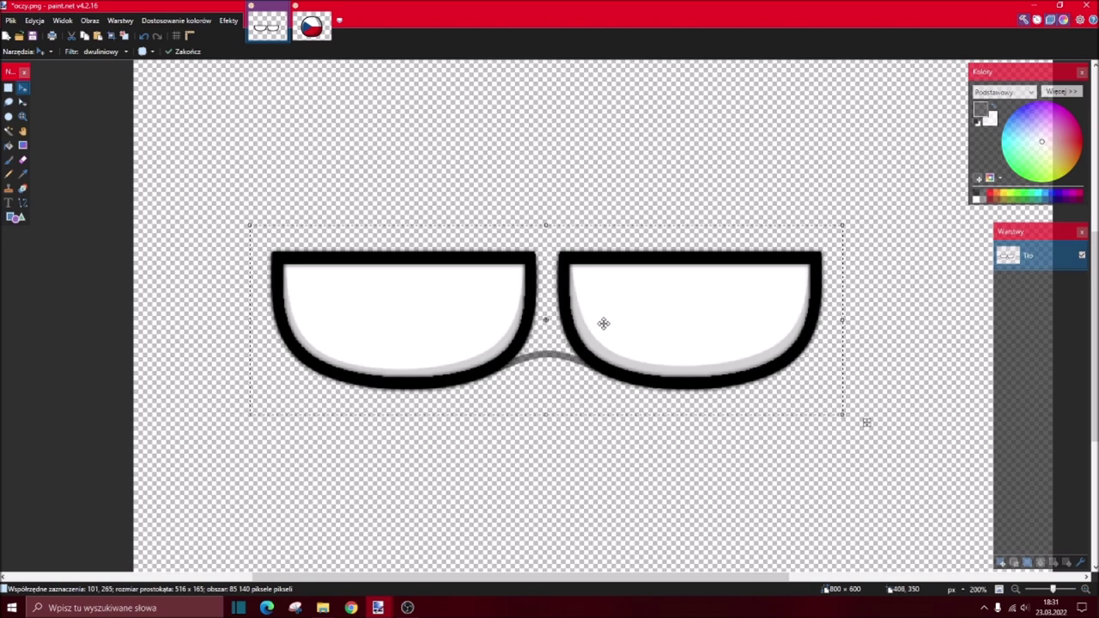
- Select the eye on the right in oczy.png, narrow its selection to about 164 px wide, and deselect it
click(9, 88)
mouse_move(853, 215)
mouse_down()
mouse_move(473, 453)
mouse_move(550, 433)
mouse_up()
click(23, 89)
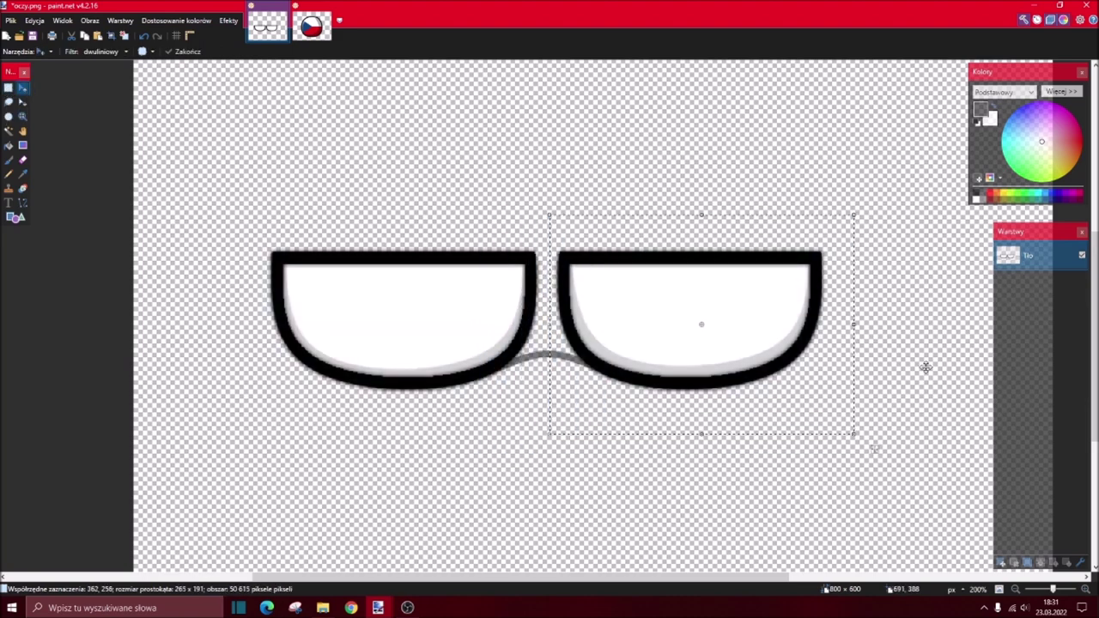
drag(855, 326, 740, 315)
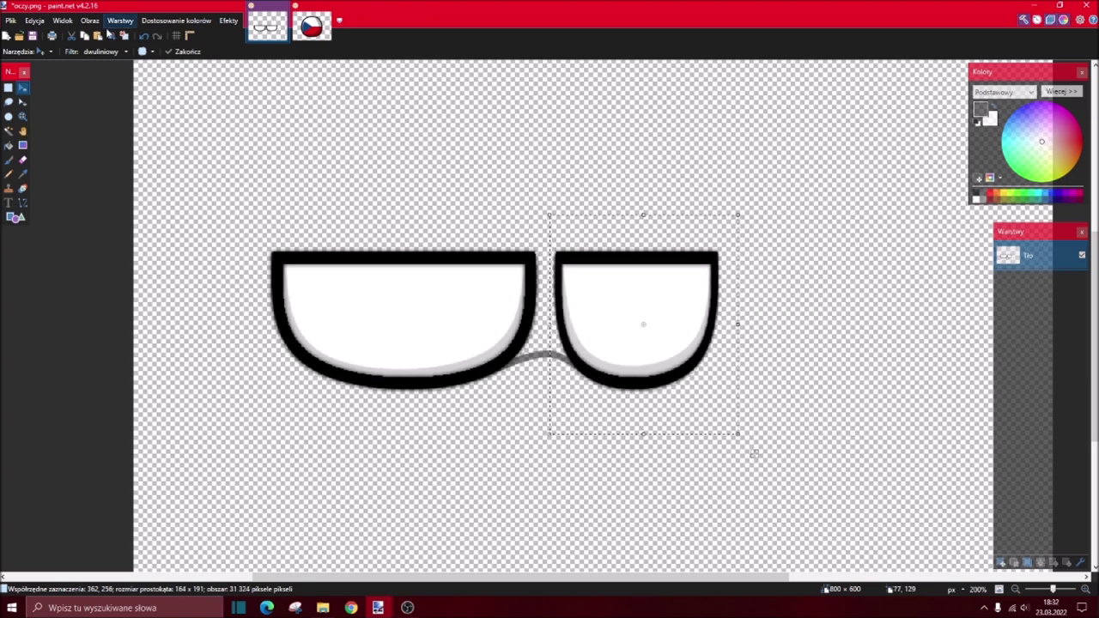
key(ctrl+d)
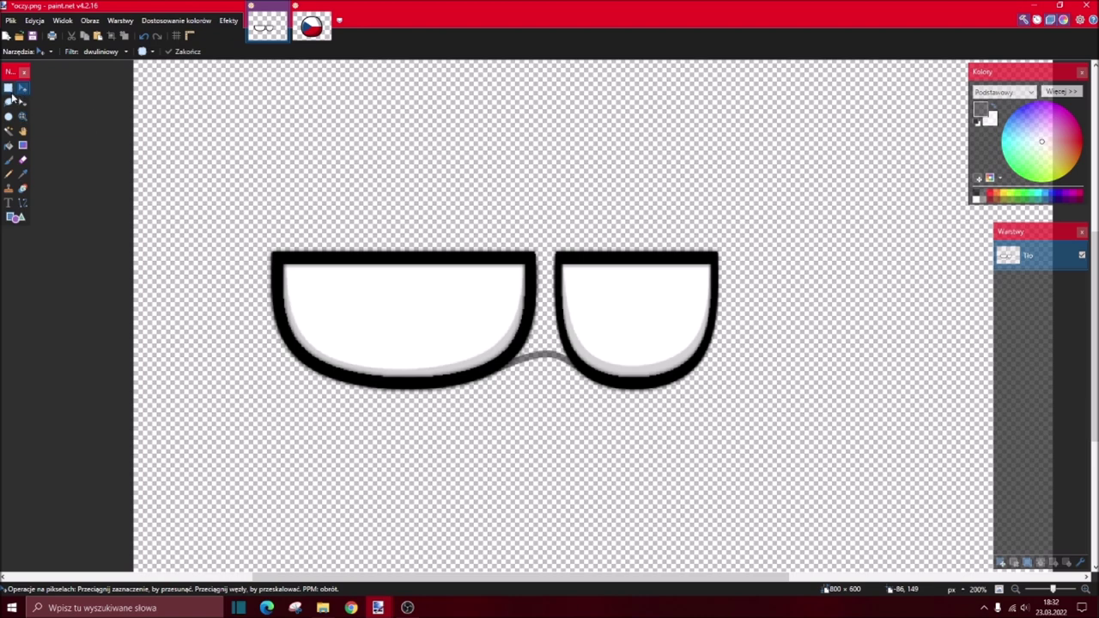
- Select a rectangle of about 434 × 172 px around both eyes and paste it as a new layer in the Czechoslovakia ball image
click(8, 87)
drag(752, 218, 255, 415)
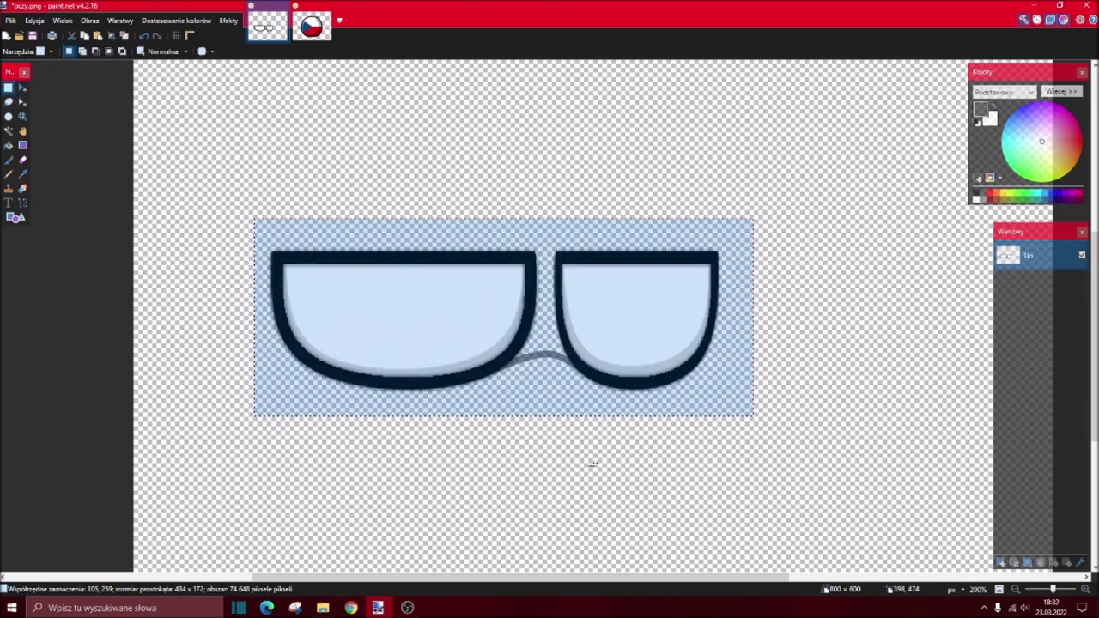
click(23, 88)
click(323, 34)
key(ctrl+v)
- Scale down the pasted eyes, tilt them about 2.88°, and place them across the right half of the ball with the narrow eye at its outline
drag(561, 330, 681, 301)
drag(753, 269, 683, 282)
drag(634, 331, 635, 346)
drag(697, 288, 652, 332)
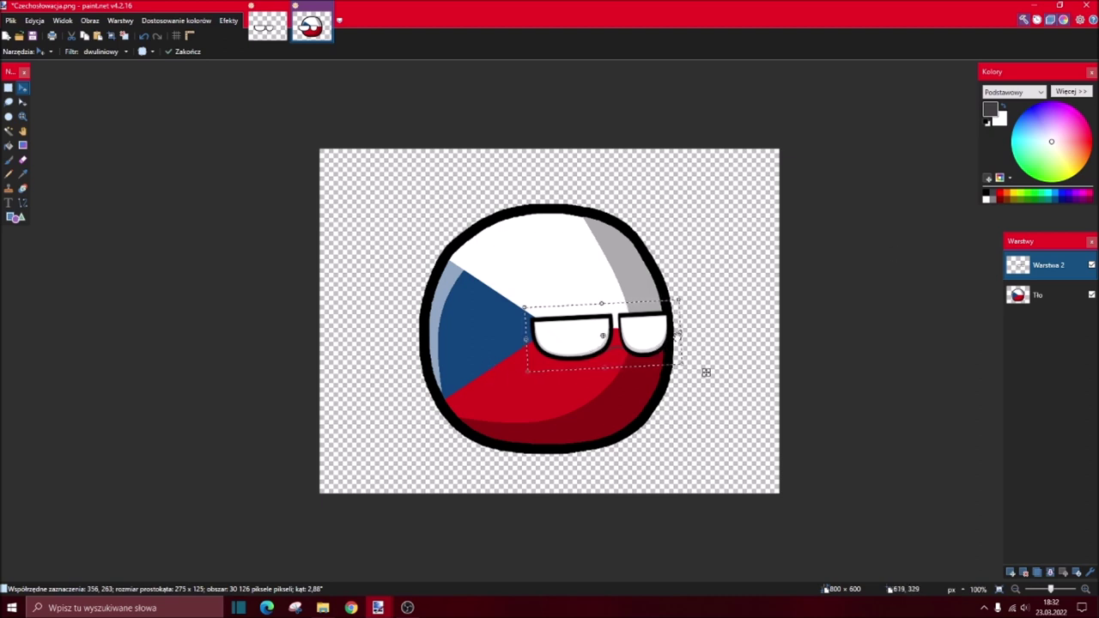
- Mirror the pasted eyes to face left, place them on the ball's upper left side with a slight downward tilt, and deselect them
drag(682, 329, 403, 424)
mouse_move(539, 370)
mouse_down()
mouse_move(586, 357)
mouse_move(547, 380)
mouse_up()
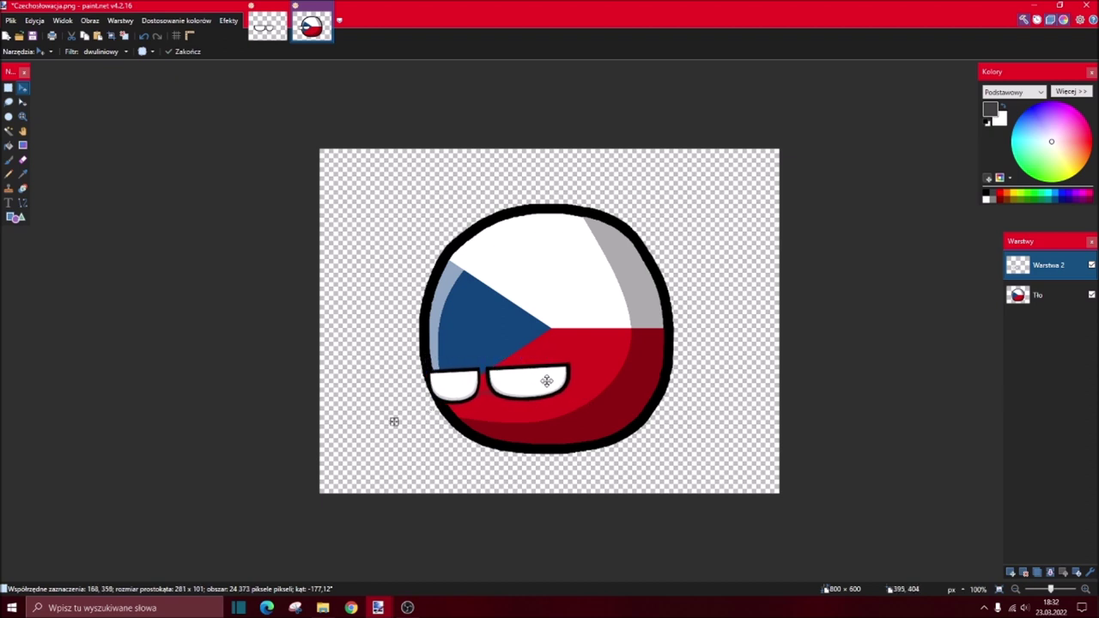
drag(589, 340, 597, 363)
drag(508, 399, 514, 323)
key(ctrl+d)
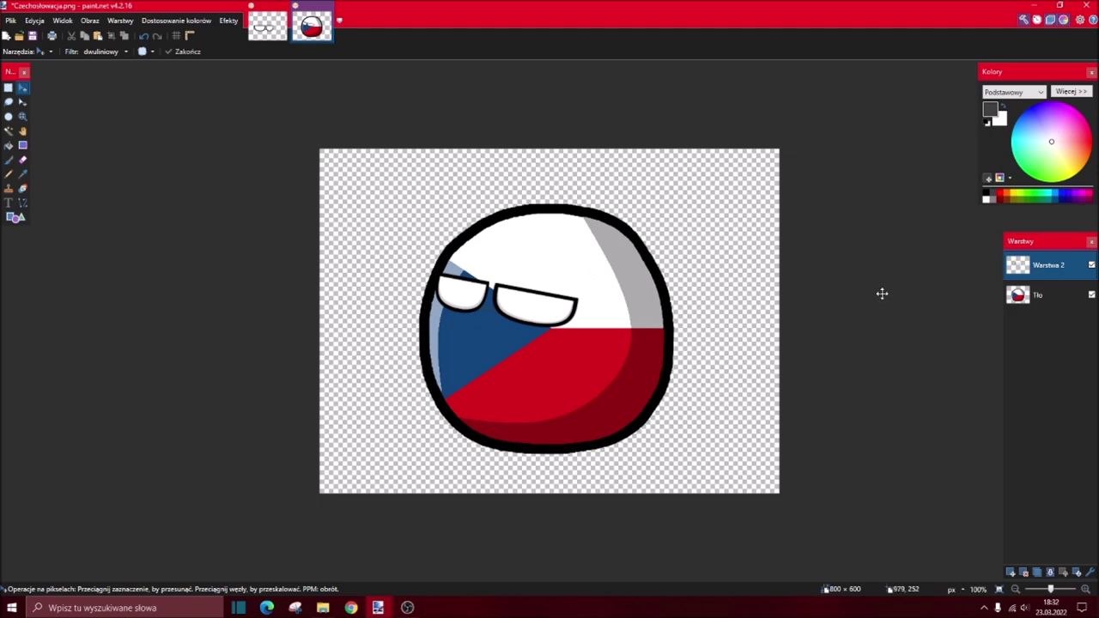
- Delete the pasted eyes layer from the Czechoslovakia ball image and clear the eyes from the oczy.png canvas
click(1025, 572)
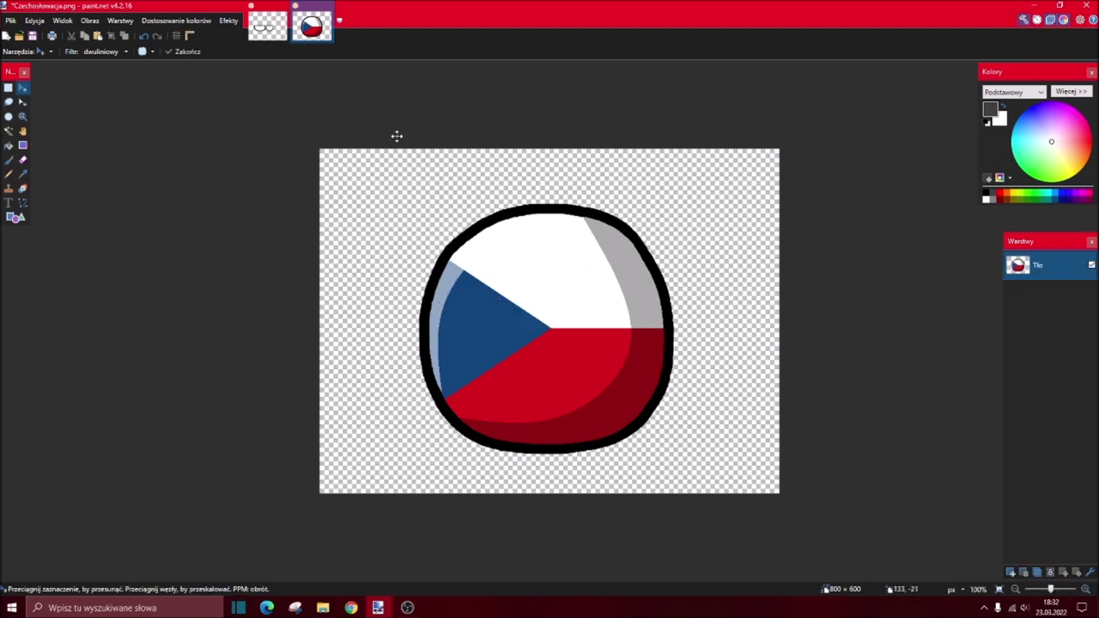
click(264, 26)
key(ctrl+x)
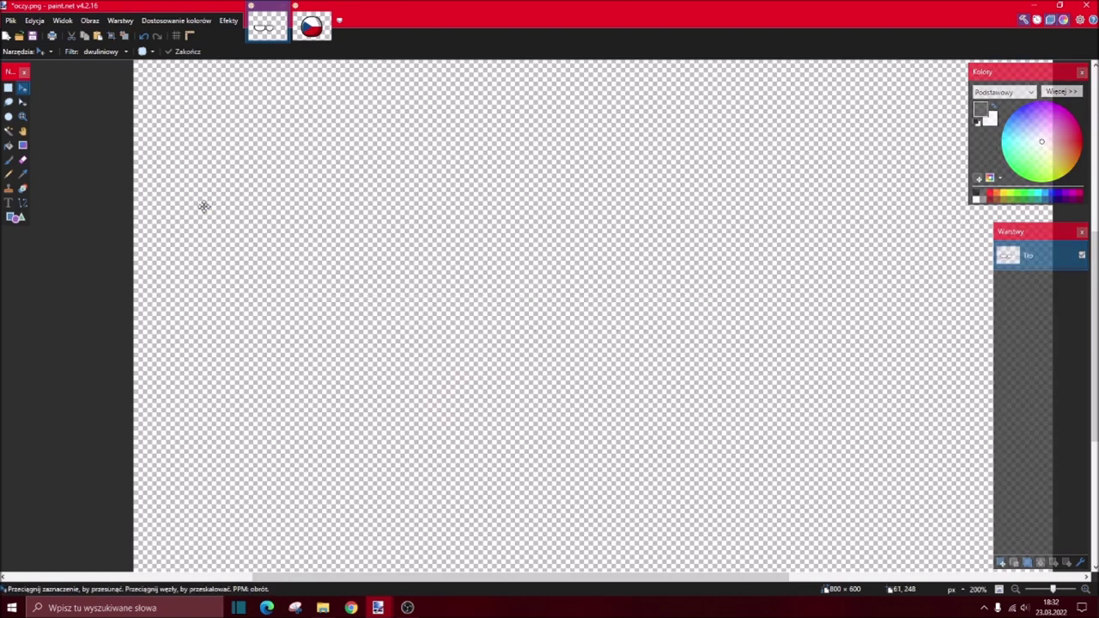
- Close the Czechoslovakia ball image without saving its changes
click(22, 203)
click(319, 25)
click(326, 6)
click(512, 367)
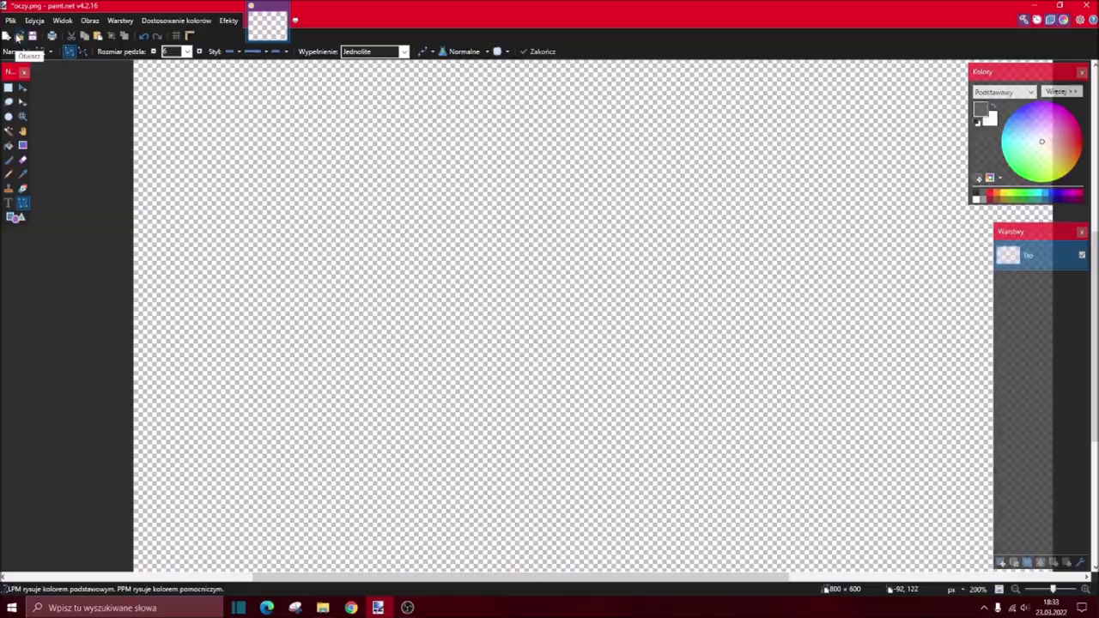
- Open Chińska Republika Ludowa.png from the Sigmerion Balle folder
key(ctrl+o)
click(51, 239)
click(53, 198)
click(53, 171)
click(57, 185)
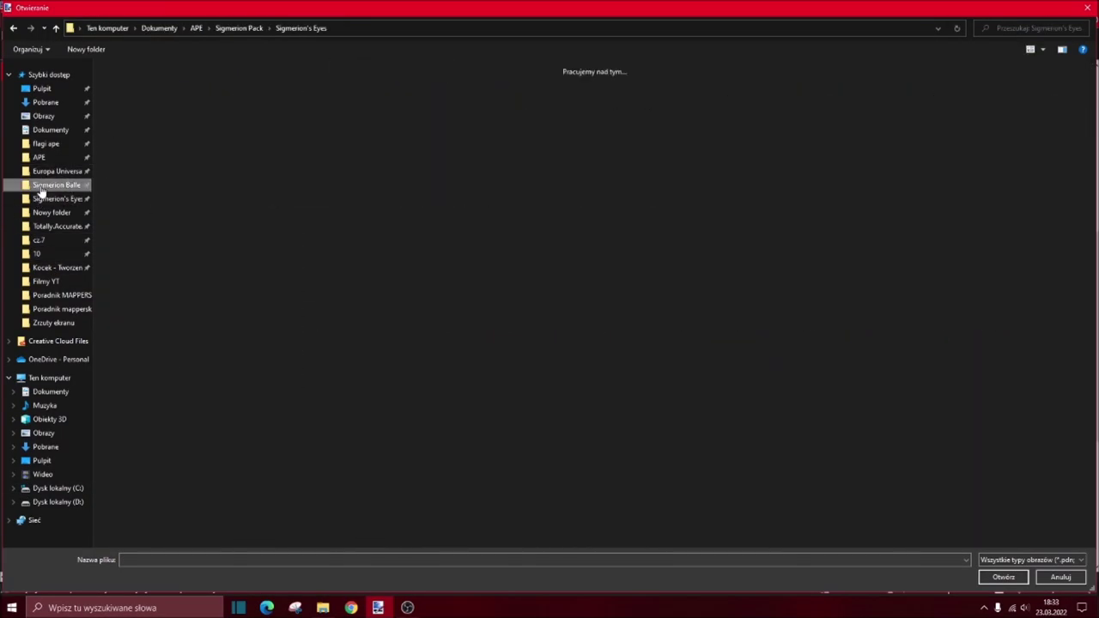
click(463, 242)
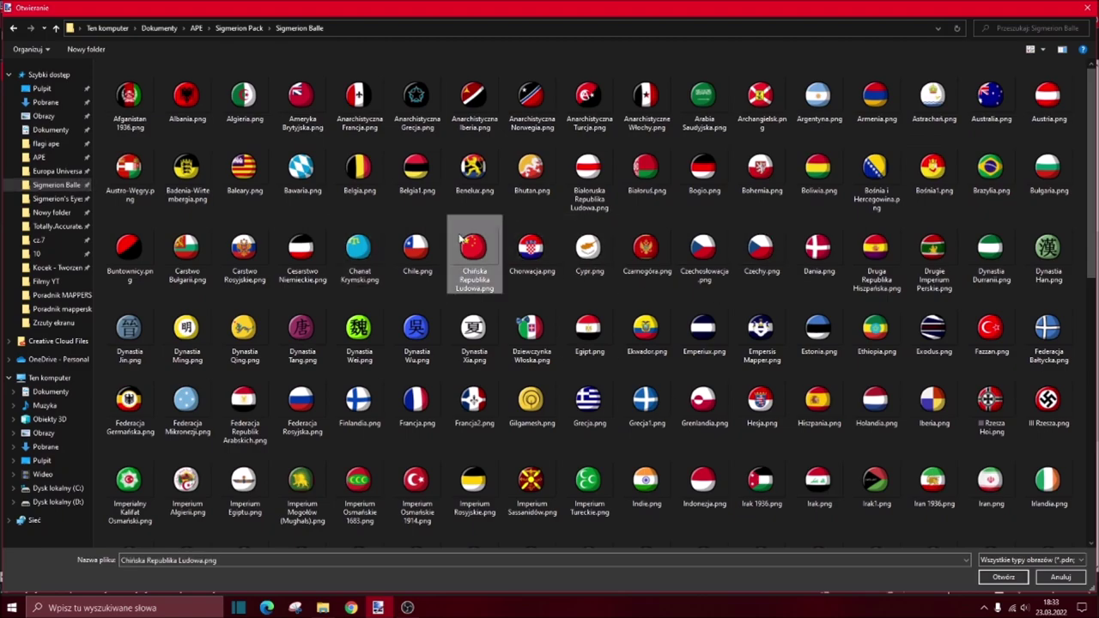
click(1002, 577)
- Return to the empty oczy.png canvas and set the Line/Curve tool's brush size to 11
key(ctrl+Tab)
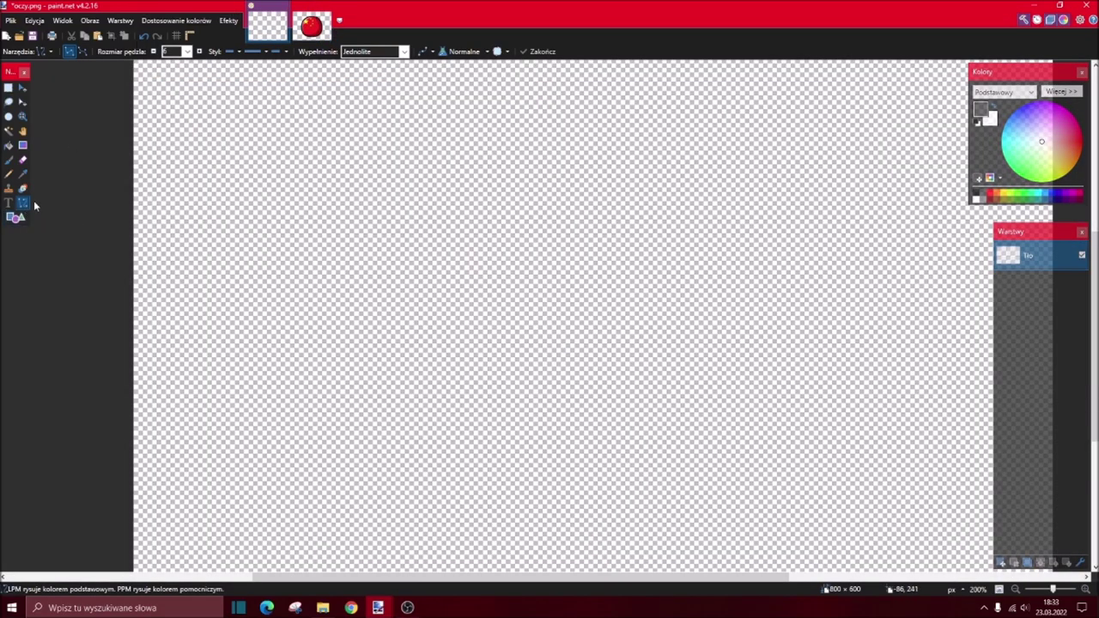
click(186, 52)
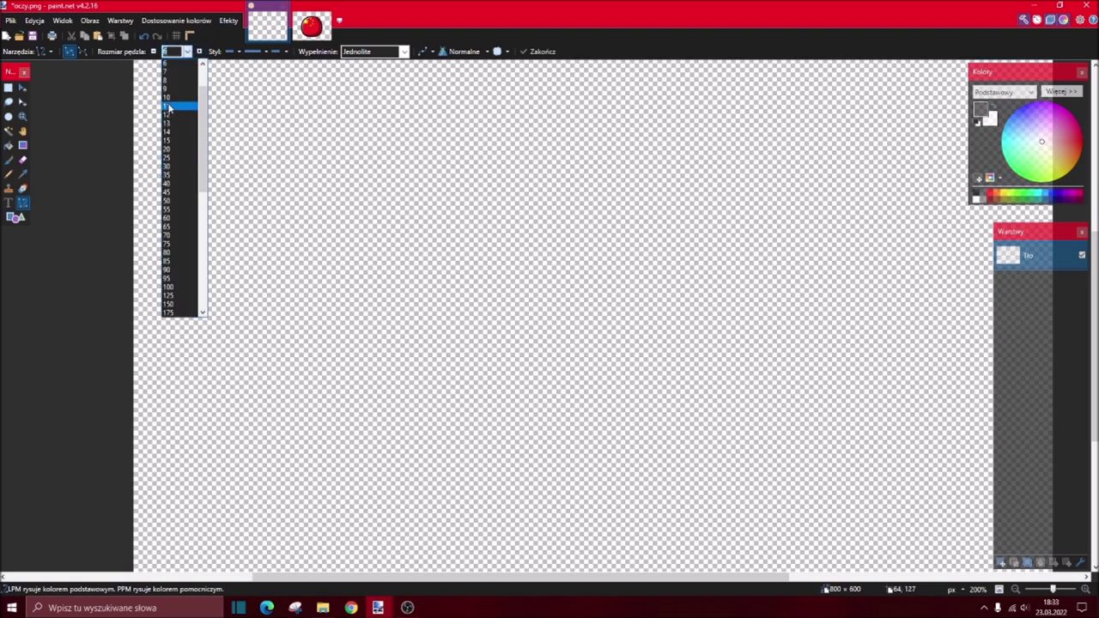
click(185, 59)
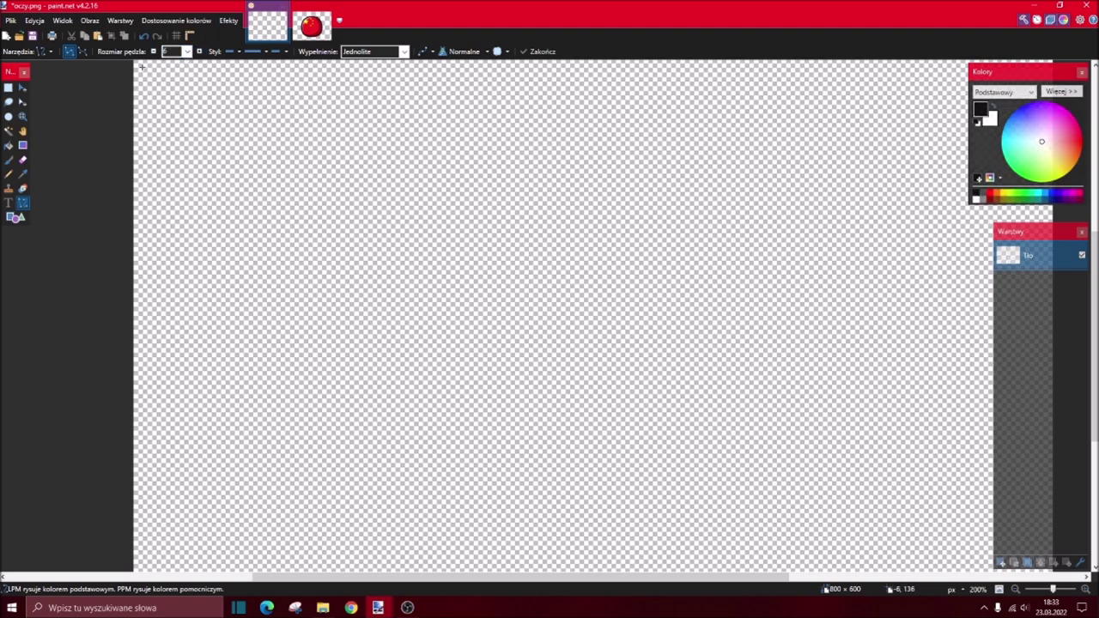
click(187, 52)
click(186, 51)
click(186, 51)
click(176, 148)
mouse_move(235, 315)
mouse_down()
mouse_move(284, 329)
mouse_move(698, 315)
mouse_move(477, 317)
mouse_move(617, 317)
mouse_up()
drag(364, 316, 352, 269)
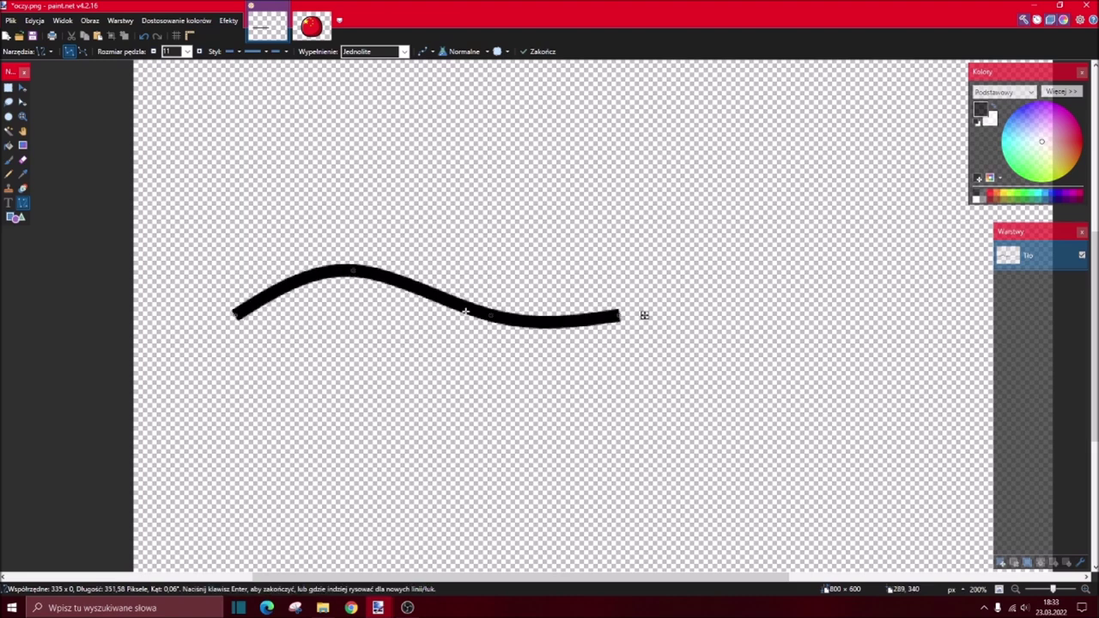
key(ctrl+z)
key(ctrl+z)
- Draw a horizontal black line about 213 px long on the left half of oczy.png and bend it into a shallow upward arch
mouse_move(278, 318)
mouse_down()
mouse_move(606, 319)
mouse_move(510, 319)
mouse_up()
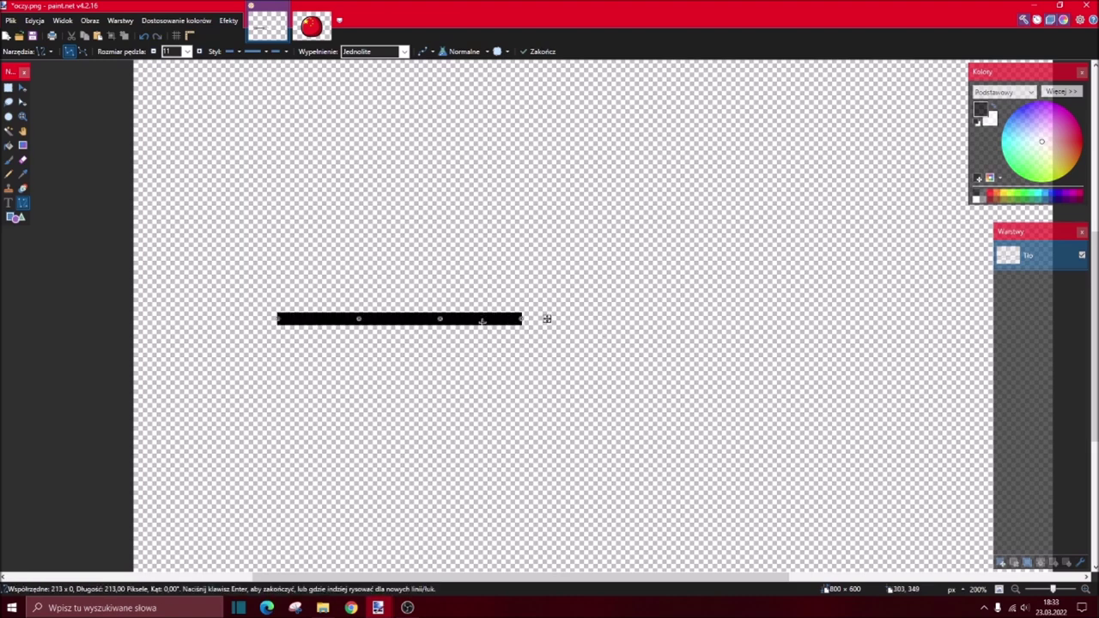
drag(440, 319, 442, 287)
drag(354, 320, 334, 292)
drag(452, 289, 465, 296)
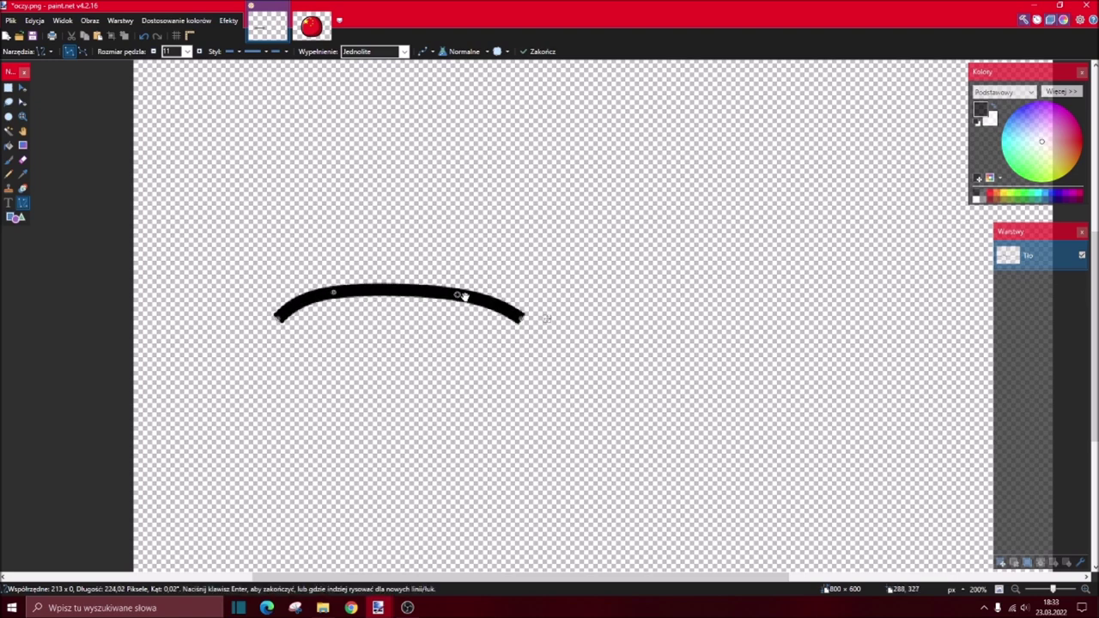
drag(331, 293, 348, 293)
drag(280, 320, 290, 322)
drag(348, 293, 343, 292)
drag(457, 295, 468, 294)
drag(340, 290, 343, 295)
key(Return)
- Add a short black curve about 35 px long at the arch's right end, bent into an upward hook
ctrl+scroll(564, 298, up, 9)
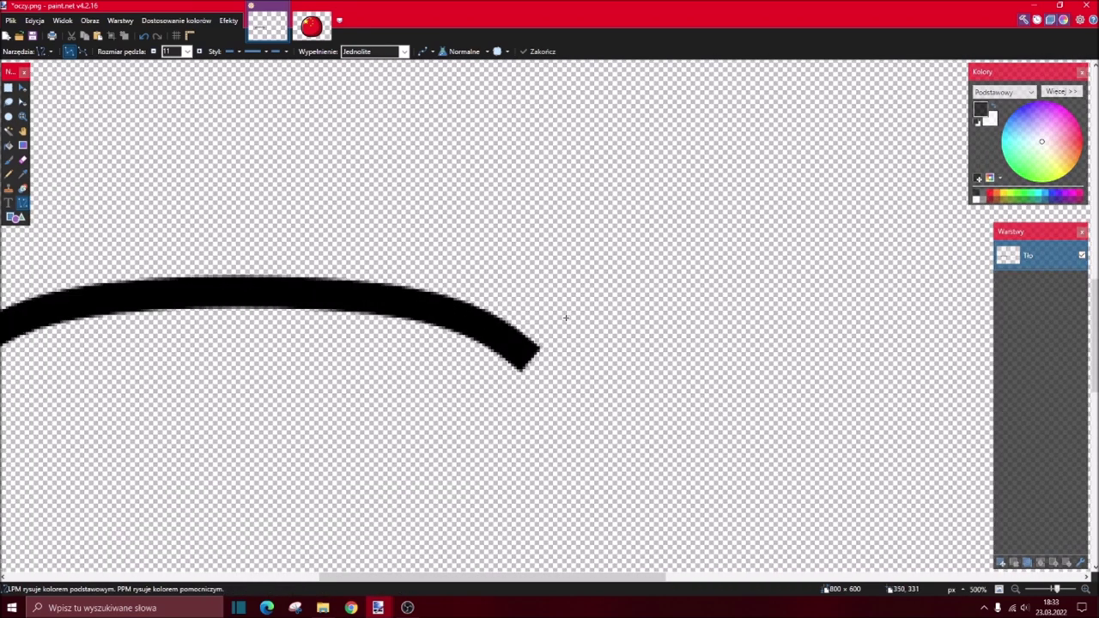
drag(496, 382, 611, 273)
drag(533, 343, 478, 356)
drag(573, 306, 561, 344)
mouse_move(612, 265)
mouse_down()
mouse_move(568, 313)
mouse_move(580, 285)
mouse_up()
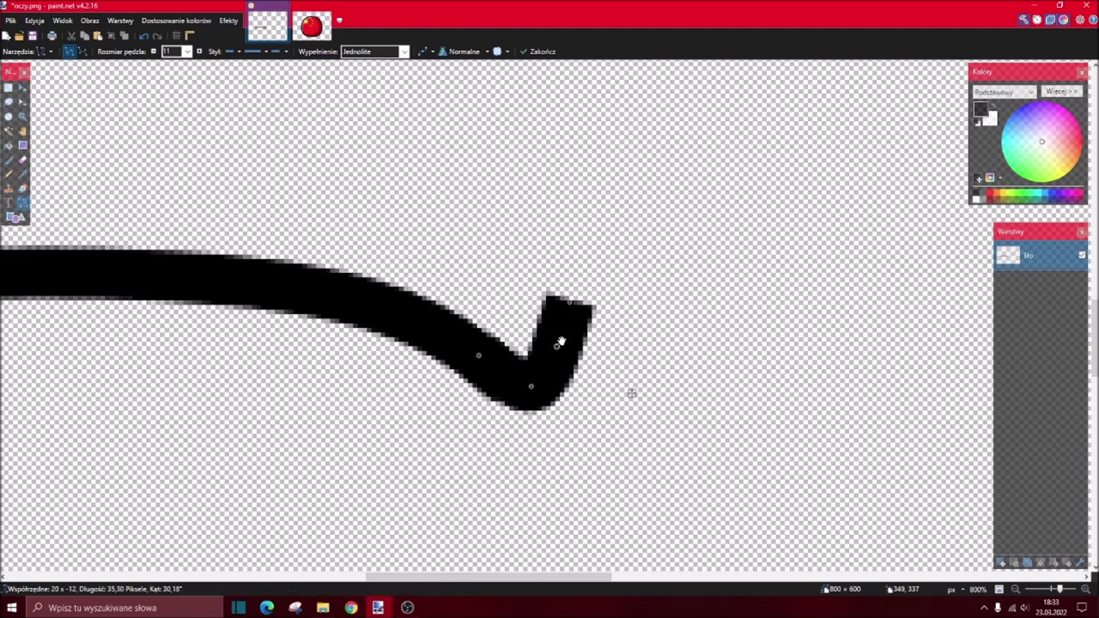
ctrl+scroll(631, 392, down, 6)
ctrl+scroll(806, 350, up, 3)
key(Return)
ctrl+scroll(530, 336, down, 3)
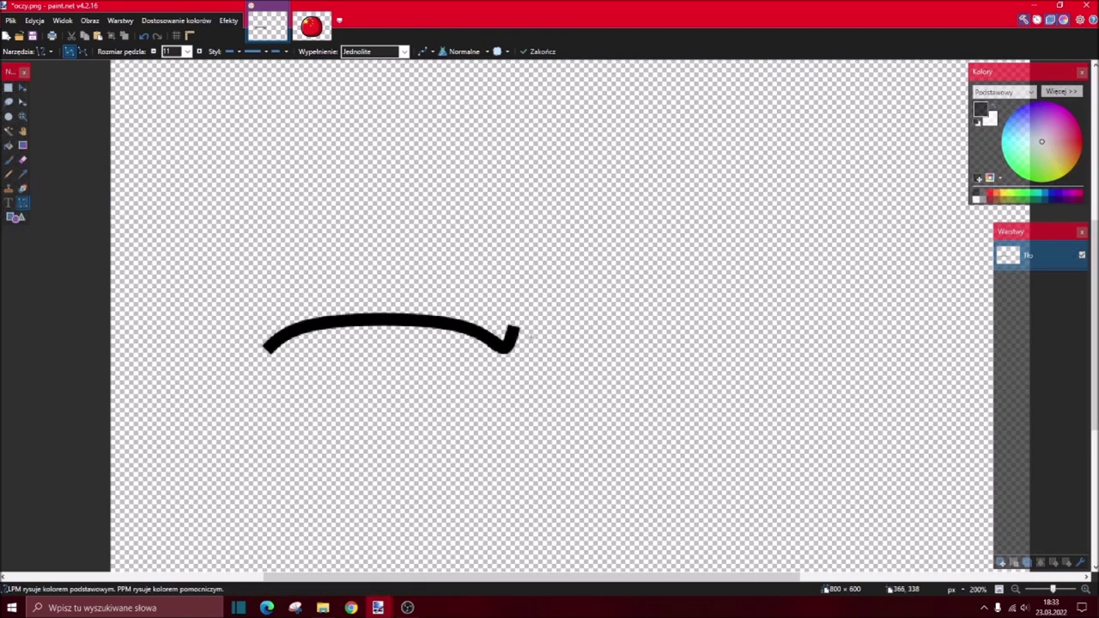
- Select the hooked arch and place a mirrored copy to its right, sized to about 225 × 64 px
click(5, 90)
ctrl+scroll(314, 312, up, 1)
mouse_move(237, 293)
mouse_down()
mouse_move(596, 380)
mouse_move(581, 388)
mouse_up()
click(23, 88)
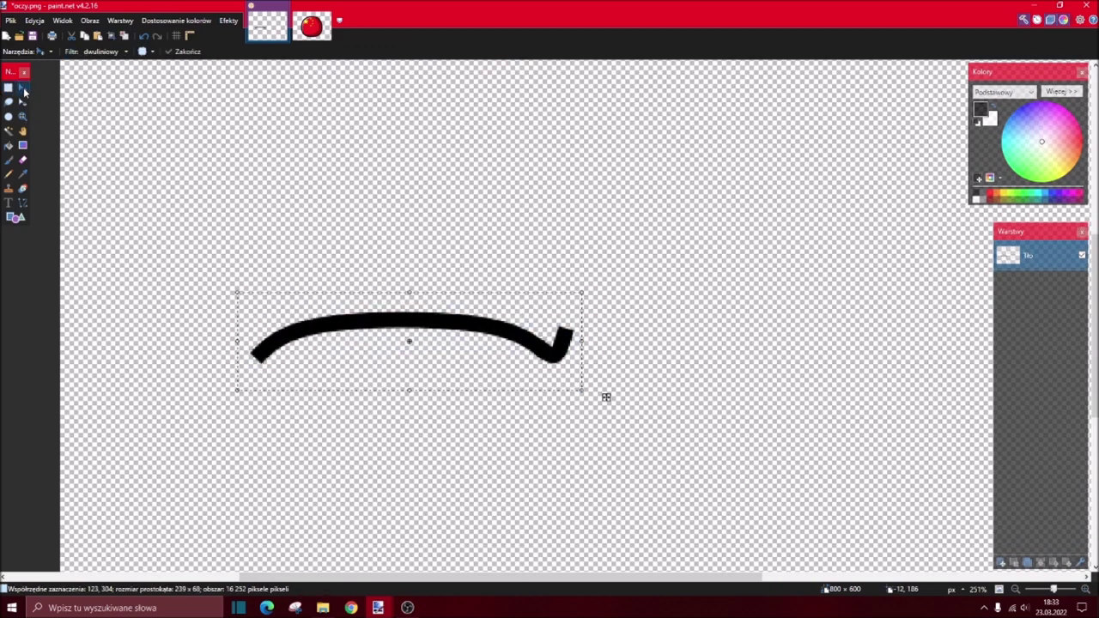
ctrl+shift+drag(237, 341, 821, 327)
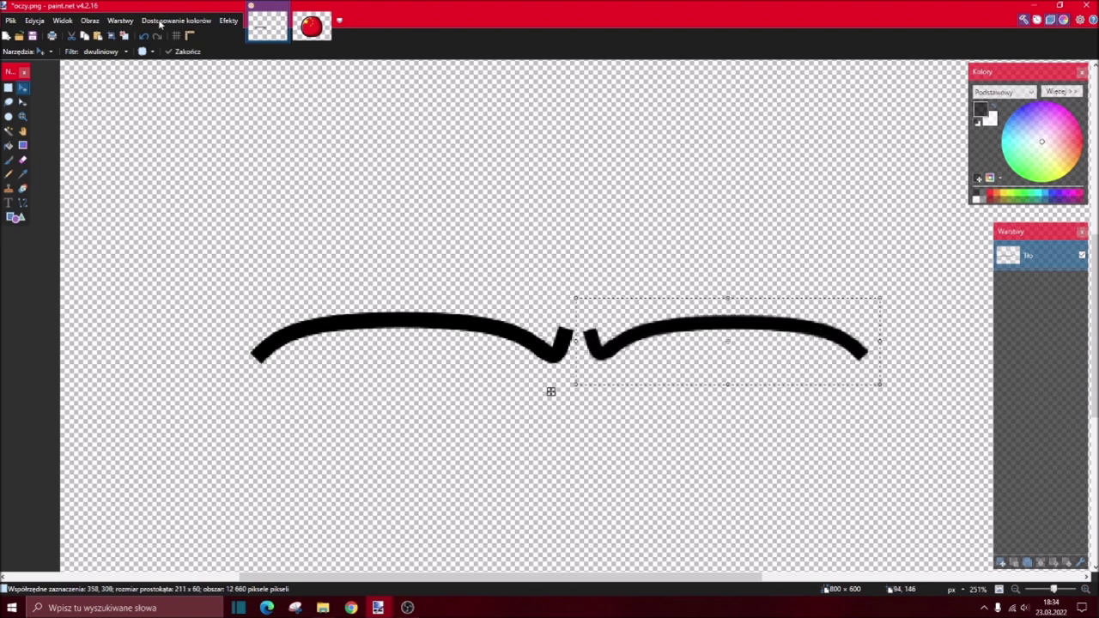
ctrl+scroll(702, 353, up, 5)
ctrl+scroll(300, 373, up, 3)
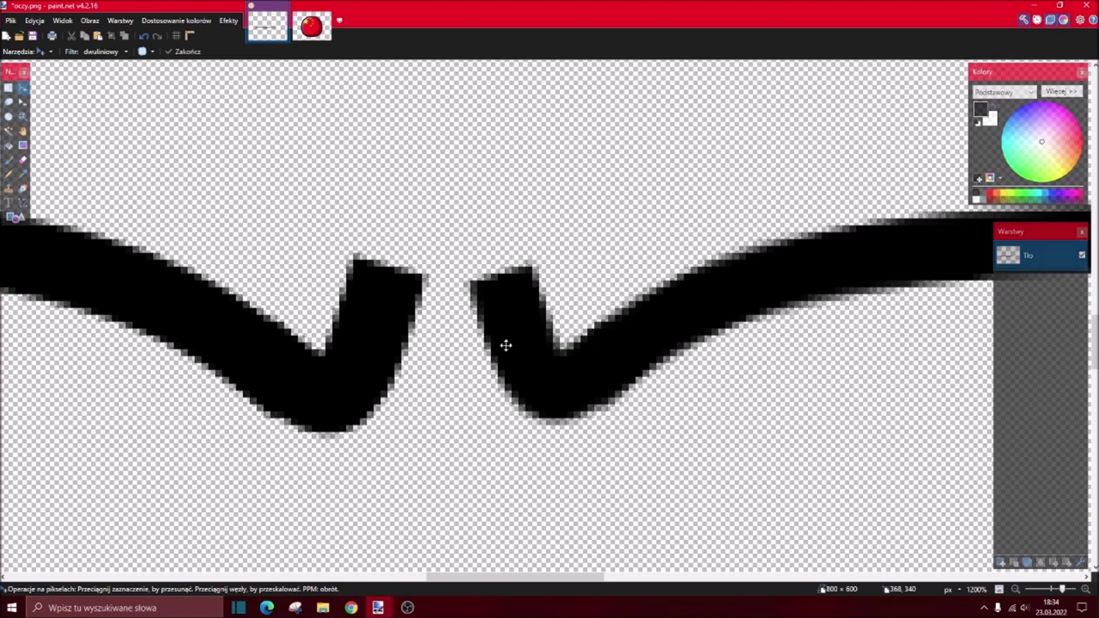
ctrl+scroll(506, 351, down, 6)
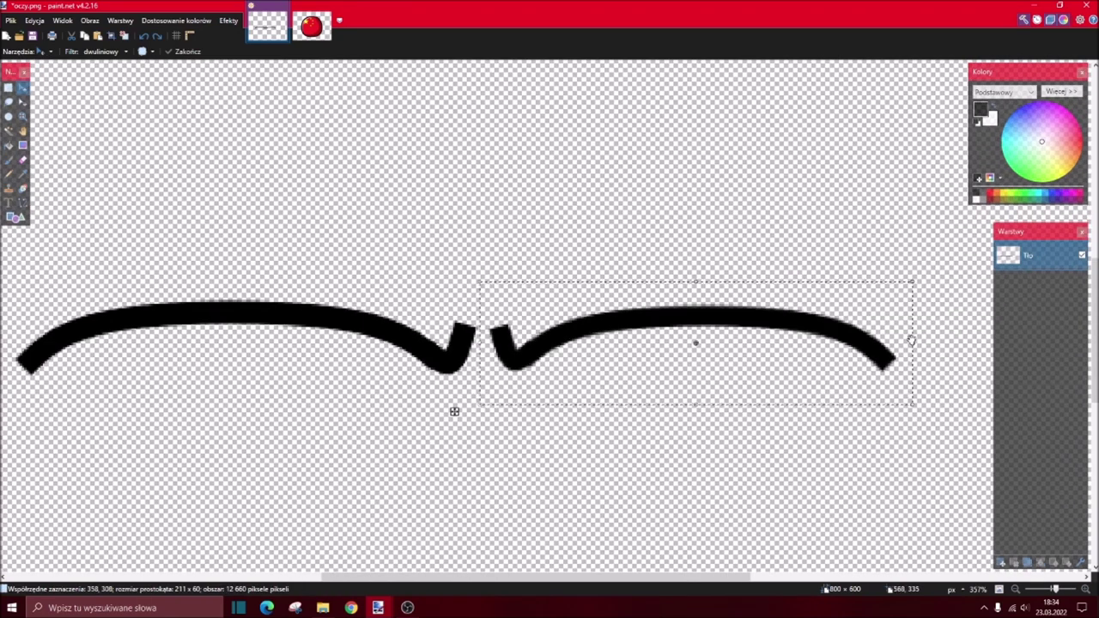
drag(927, 343, 941, 339)
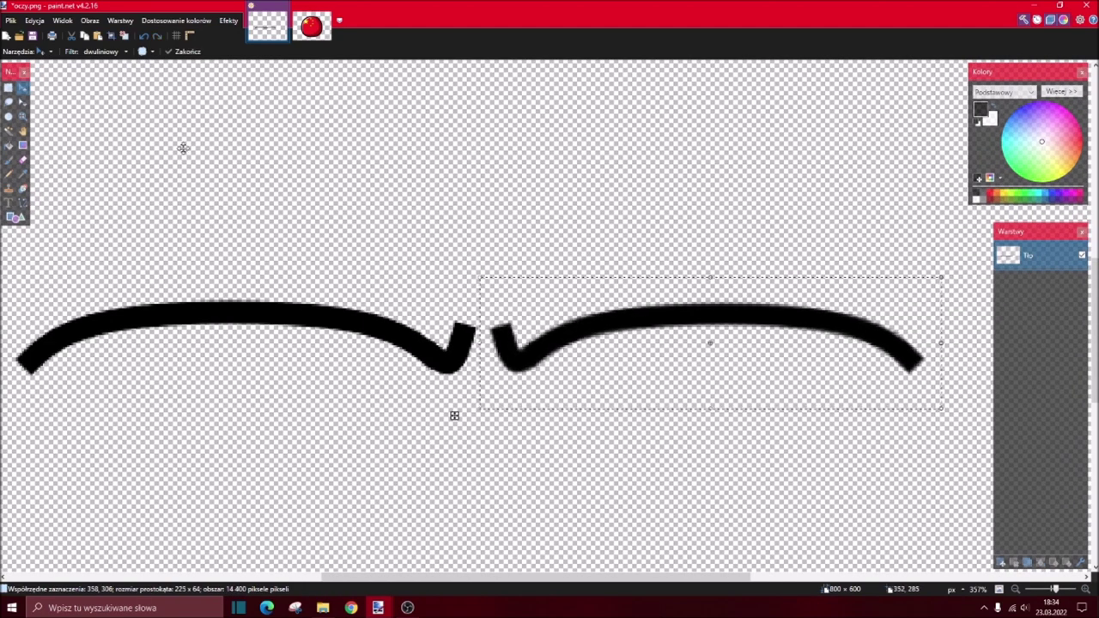
- Select both hooked arches with the Magic Wand, fill the selection with black on a new layer, and deselect it
ctrl+scroll(509, 367, up, 10)
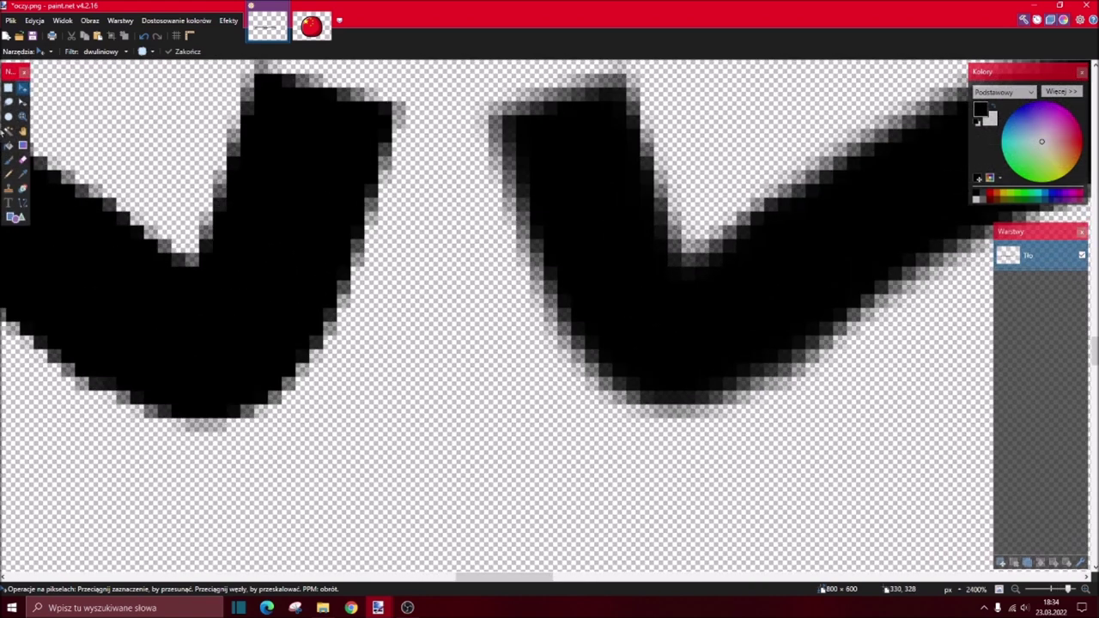
click(12, 133)
click(286, 215)
ctrl+click(647, 218)
ctrl+scroll(630, 238, down, 4)
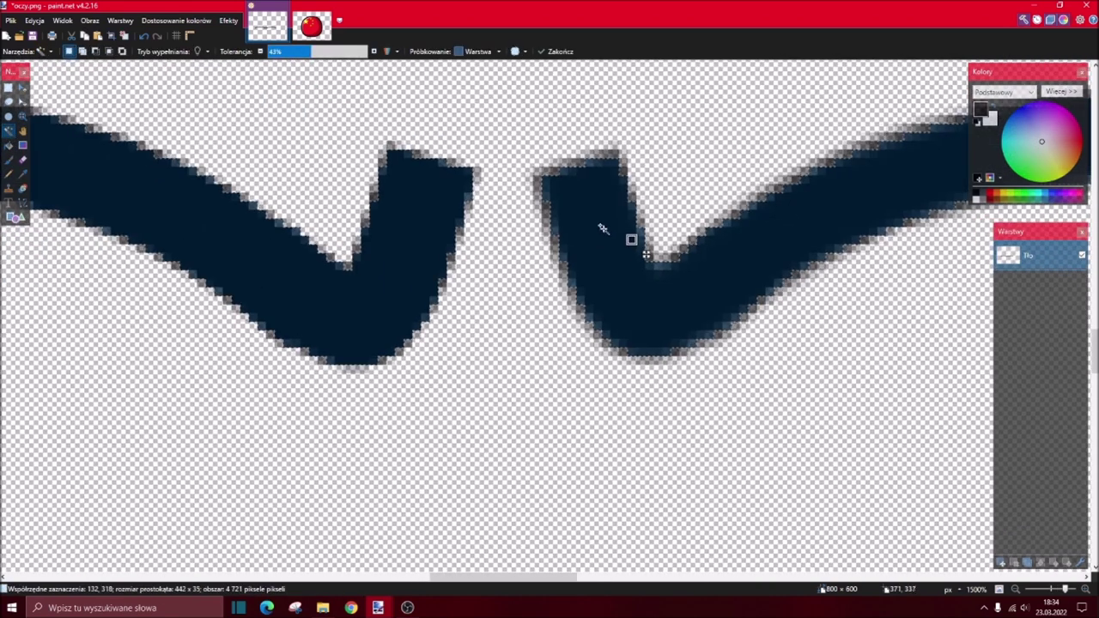
key(ctrl+shift+n)
key(f)
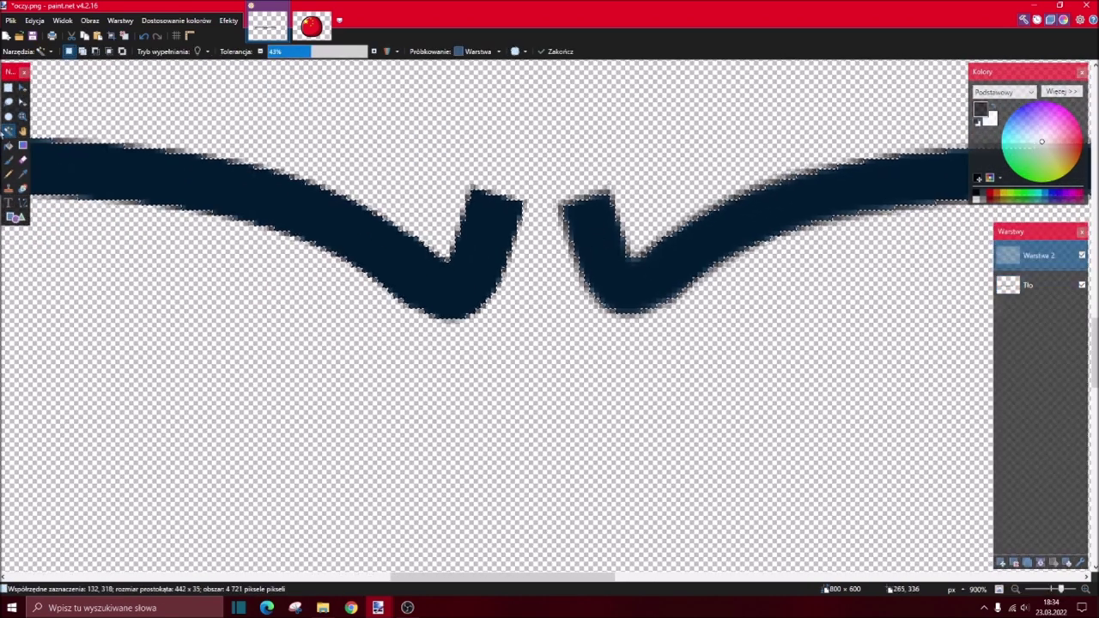
click(482, 241)
click(124, 35)
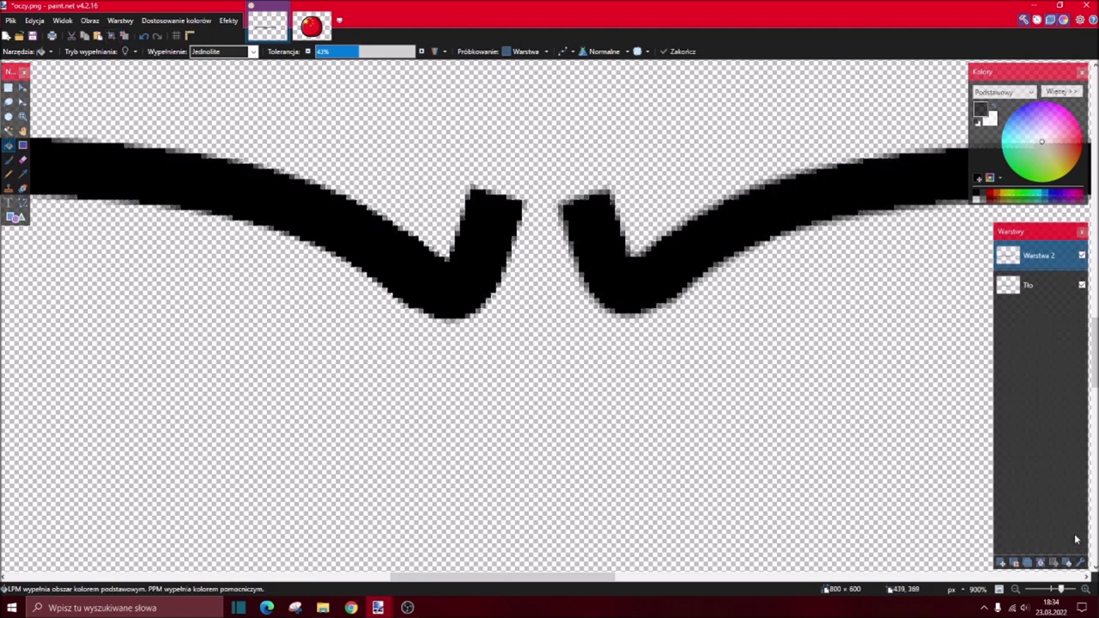
- Apply a Gaussian blur to the black arches on the new layer
click(229, 20)
mouse_move(284, 122)
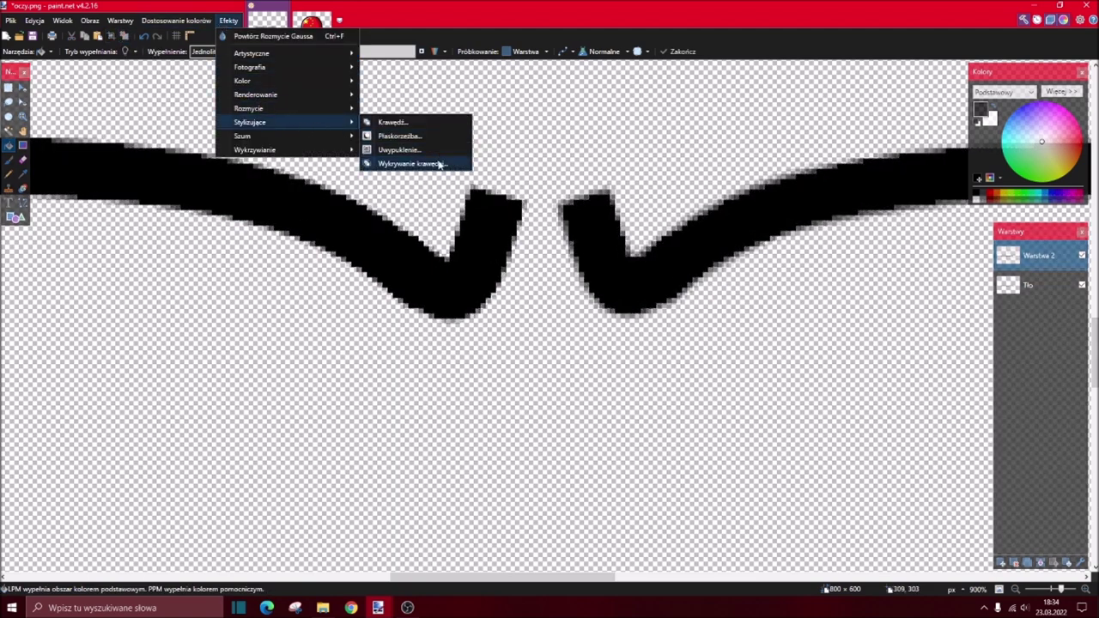
mouse_move(317, 110)
click(434, 149)
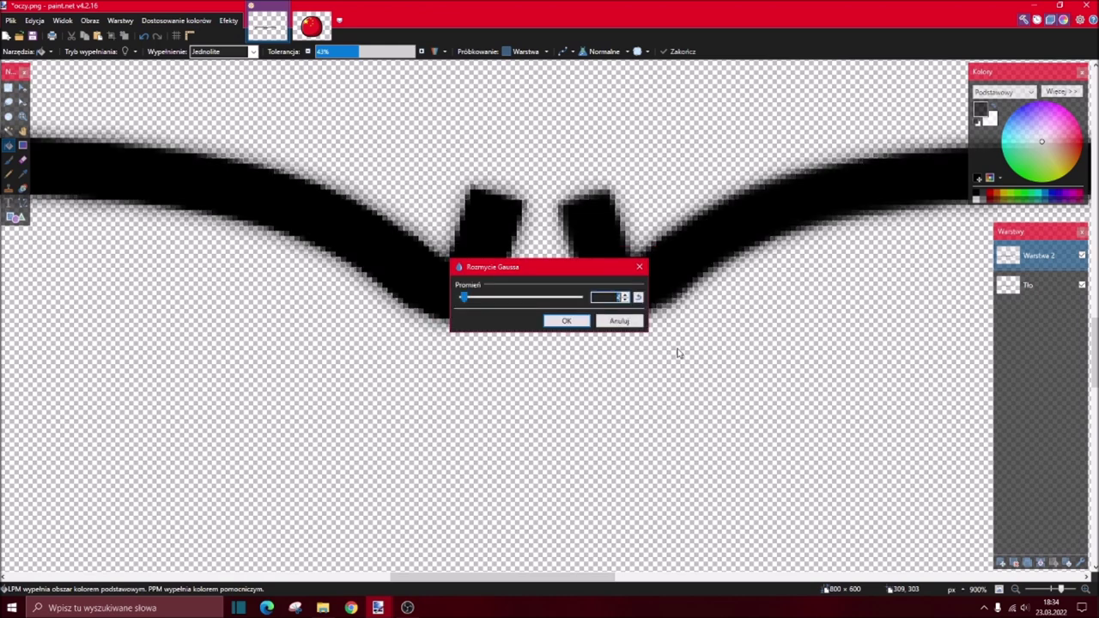
click(576, 321)
- Select the transparent area around the arches on the Tło layer, then add a new layer and move it below Tło
click(1030, 285)
click(10, 130)
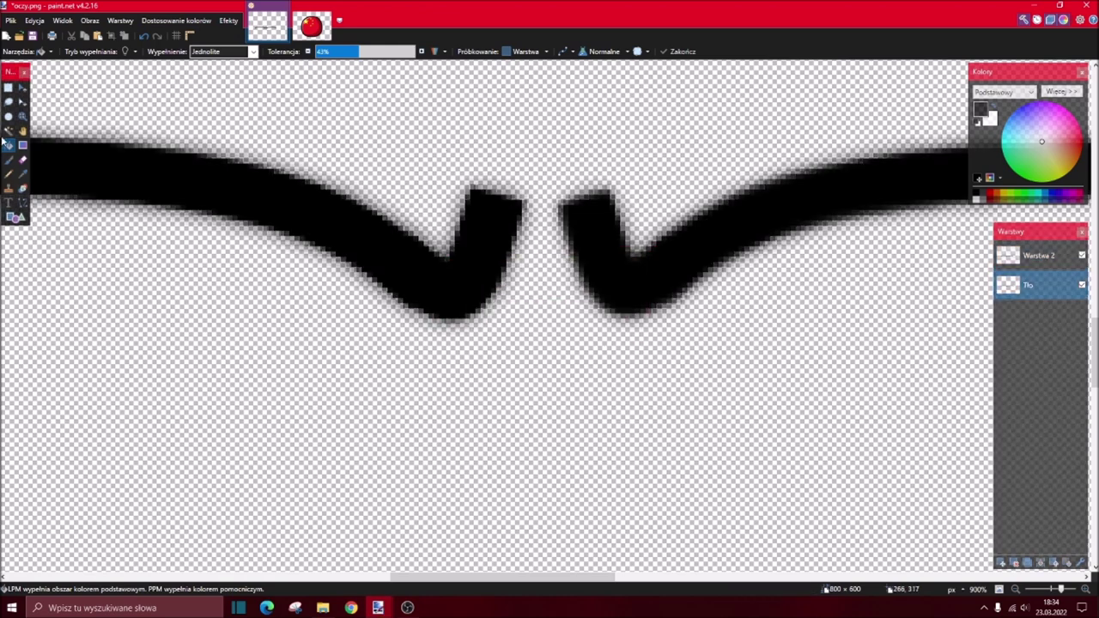
click(757, 431)
click(1001, 562)
drag(1026, 289, 1027, 316)
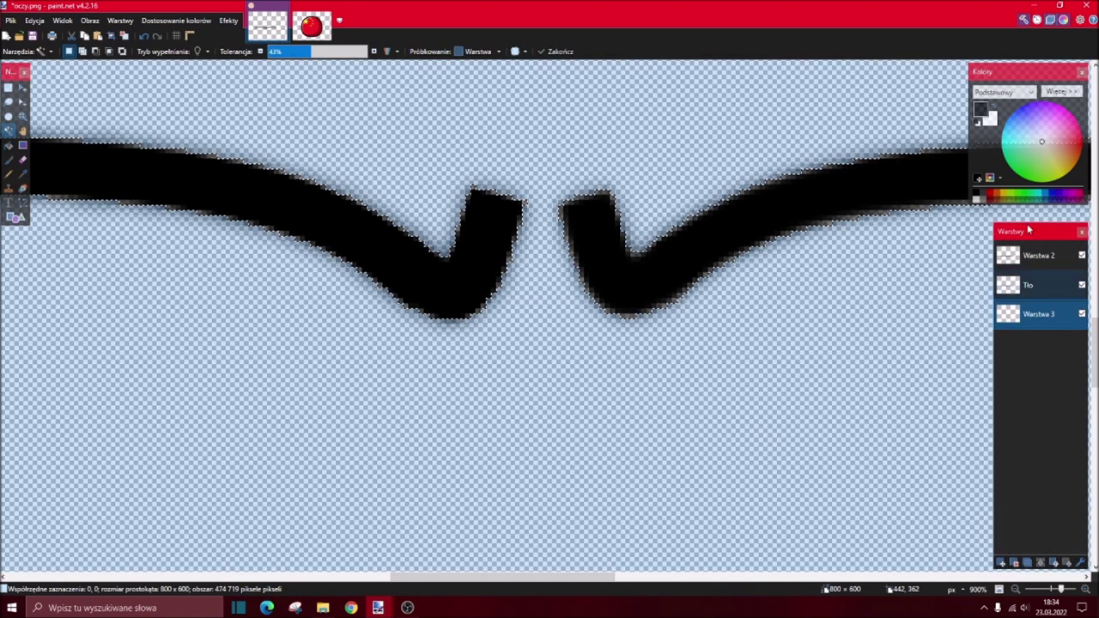
- Draw a horizontal dark grey line about 39 px long with brush width 4 between the lower bends of the two hooked arches on Warstwa 3
click(22, 203)
scroll(541, 302, up, 3)
drag(414, 307, 697, 306)
click(188, 51)
click(176, 75)
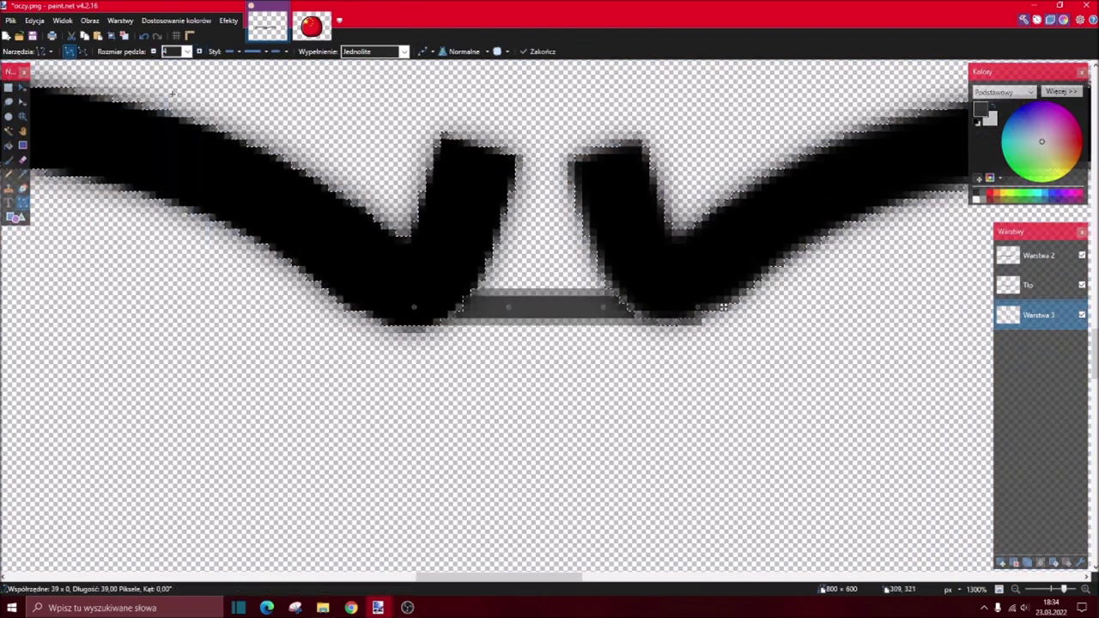
- Bend the line into a shallow upward arc and fit its ends onto the lower bends of the two arches
drag(416, 306, 413, 312)
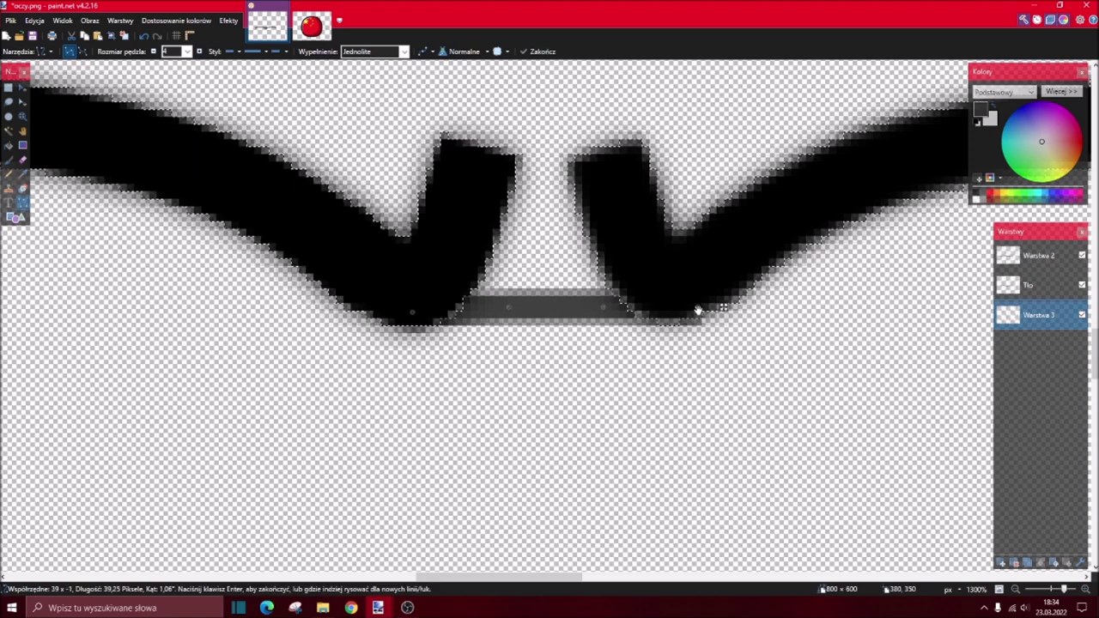
drag(604, 309, 580, 291)
drag(509, 307, 504, 289)
drag(698, 307, 673, 312)
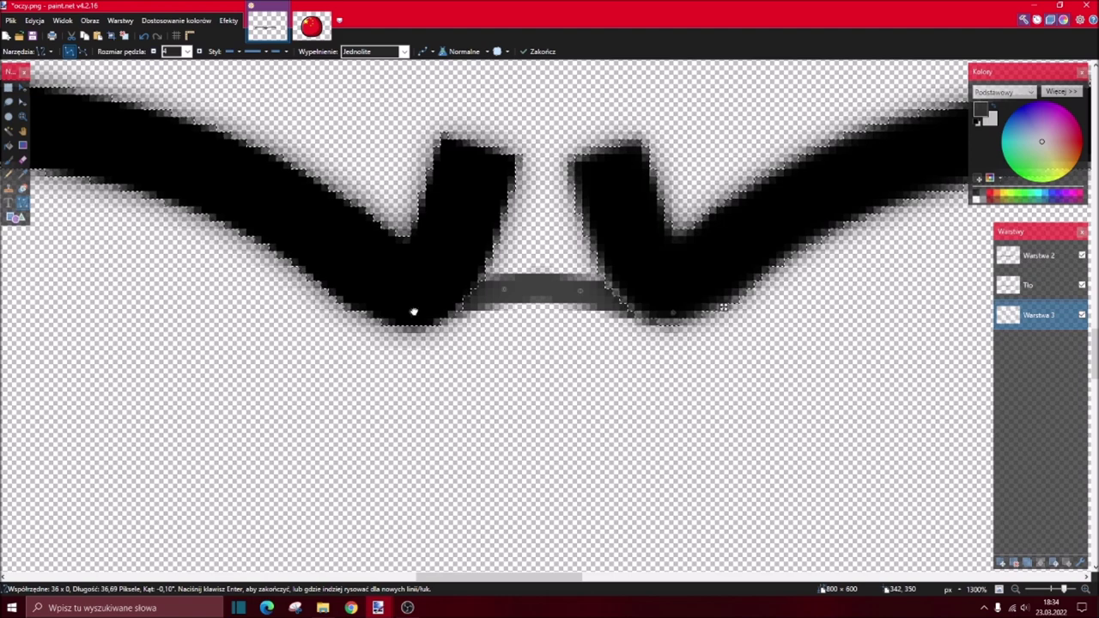
drag(414, 312, 416, 318)
drag(500, 328, 507, 289)
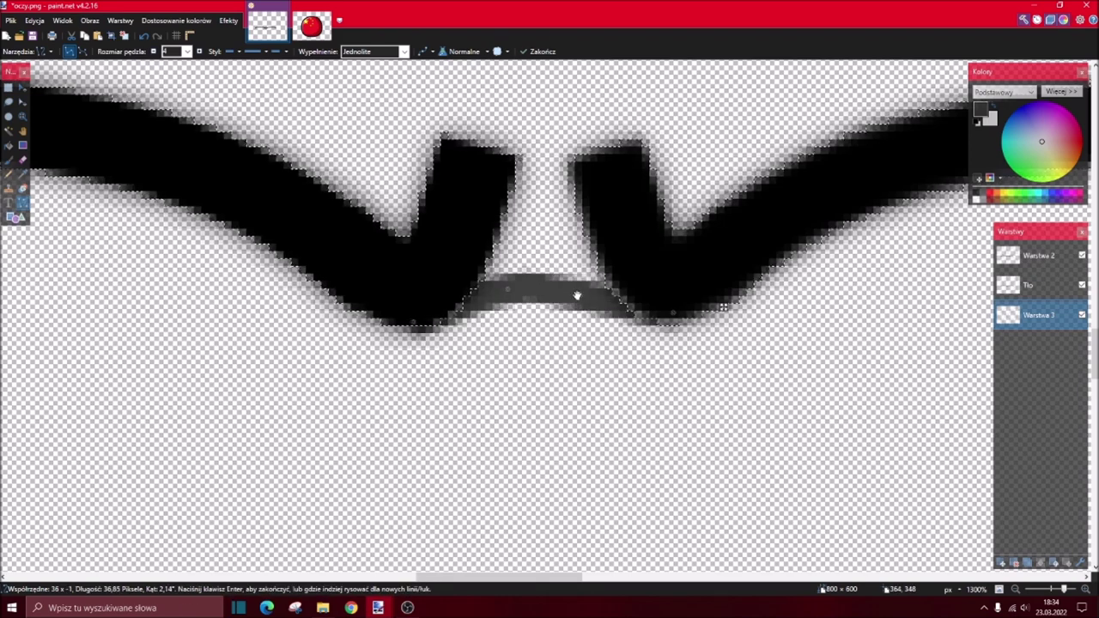
drag(576, 295, 582, 290)
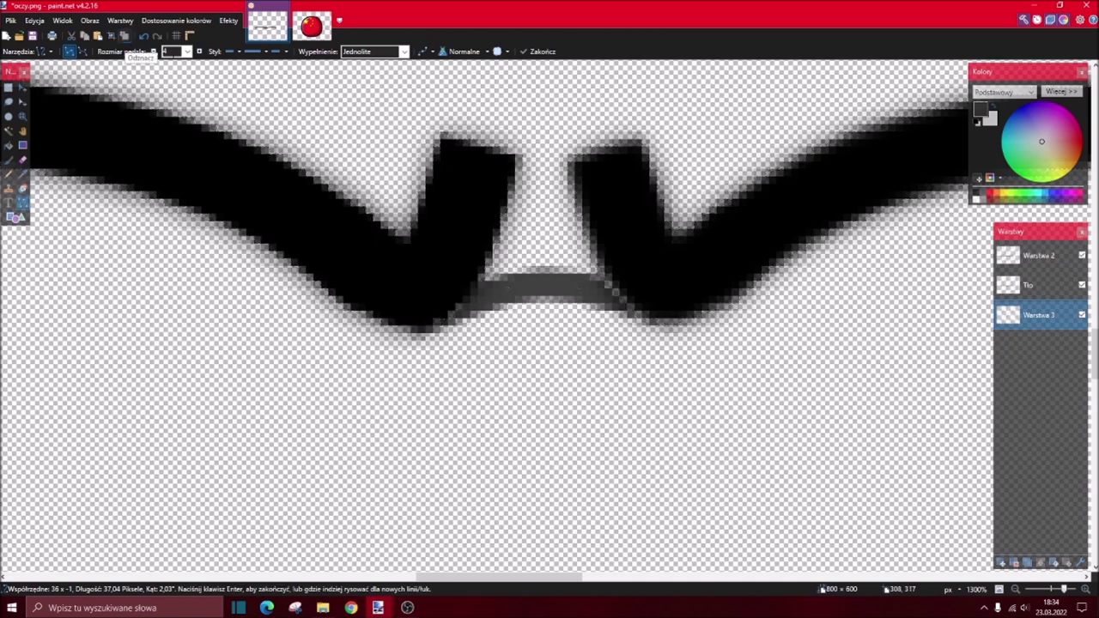
- Finish the arc by clearing the selection, and set the opacity of Warstwa 3 to 222
click(125, 36)
click(1080, 563)
drag(581, 335, 567, 335)
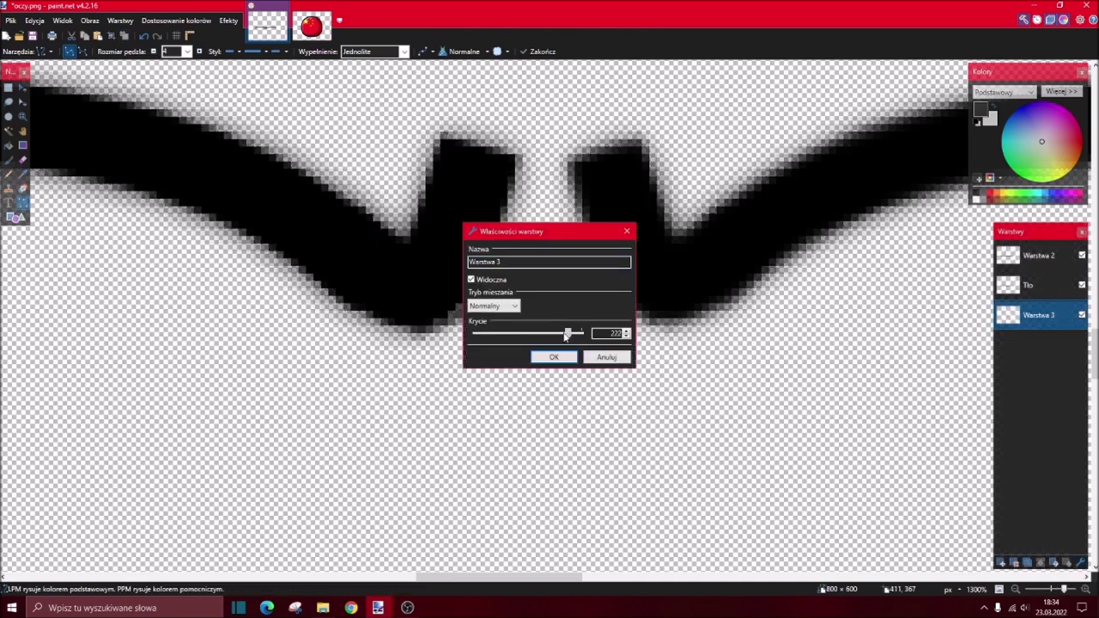
click(555, 355)
- Merge the layer Warstwa 2 down into Tło
scroll(629, 368, down, 1)
scroll(628, 367, down, 5)
scroll(758, 378, up, 1)
click(8, 90)
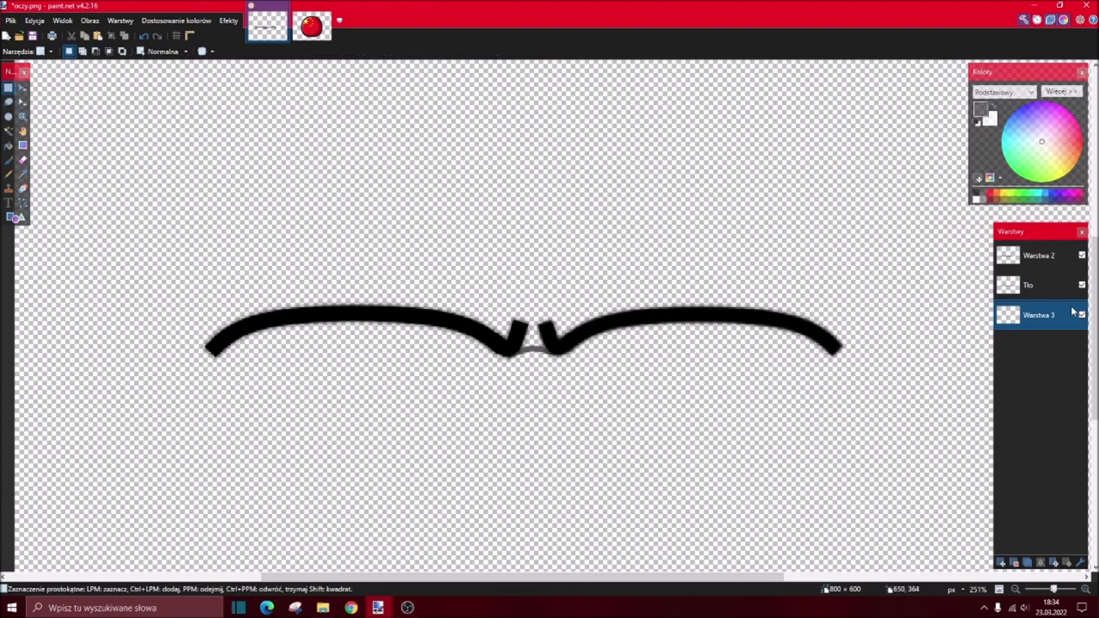
click(1037, 256)
click(1041, 562)
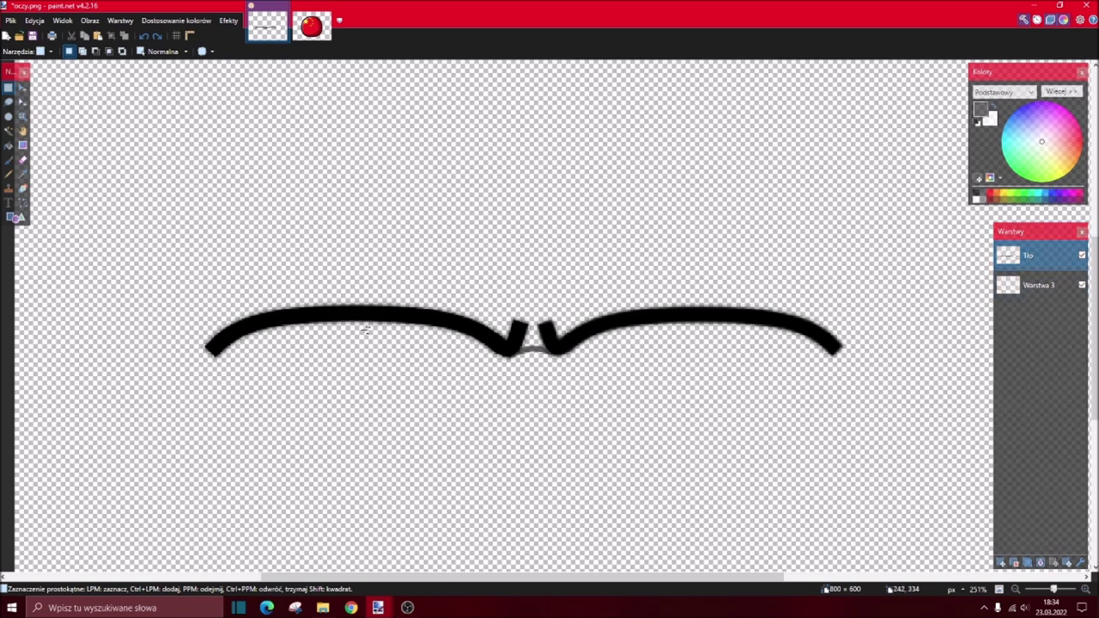
- Save the drawing to the desktop (Pulpit) as the PNG file oczy.png, replacing the existing file and flattening the layers
key(ctrl+shift+s)
click(41, 460)
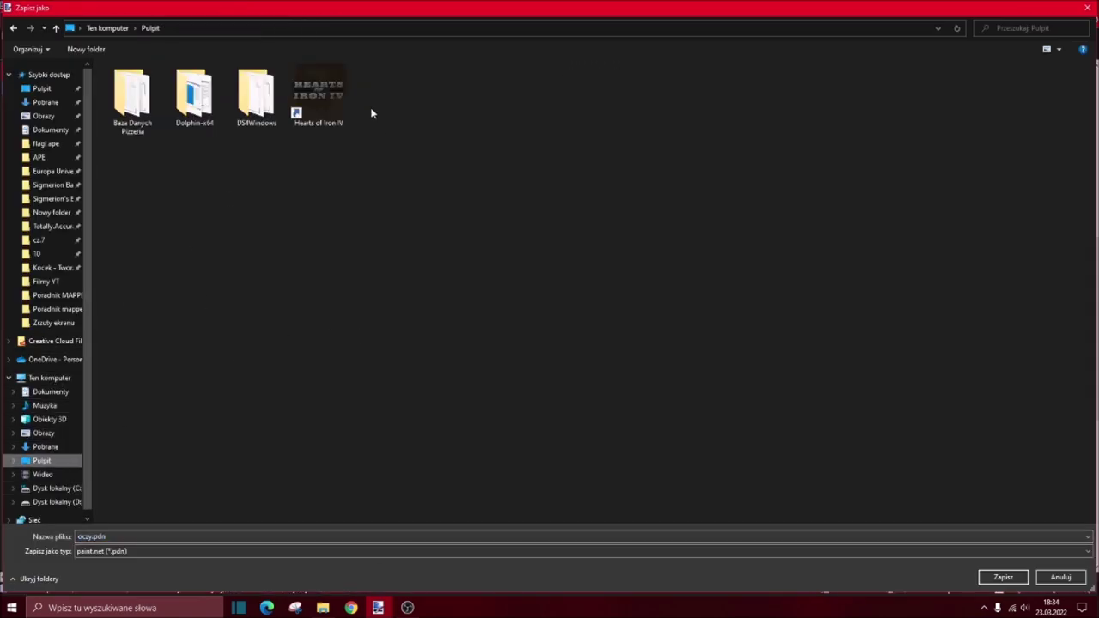
click(151, 551)
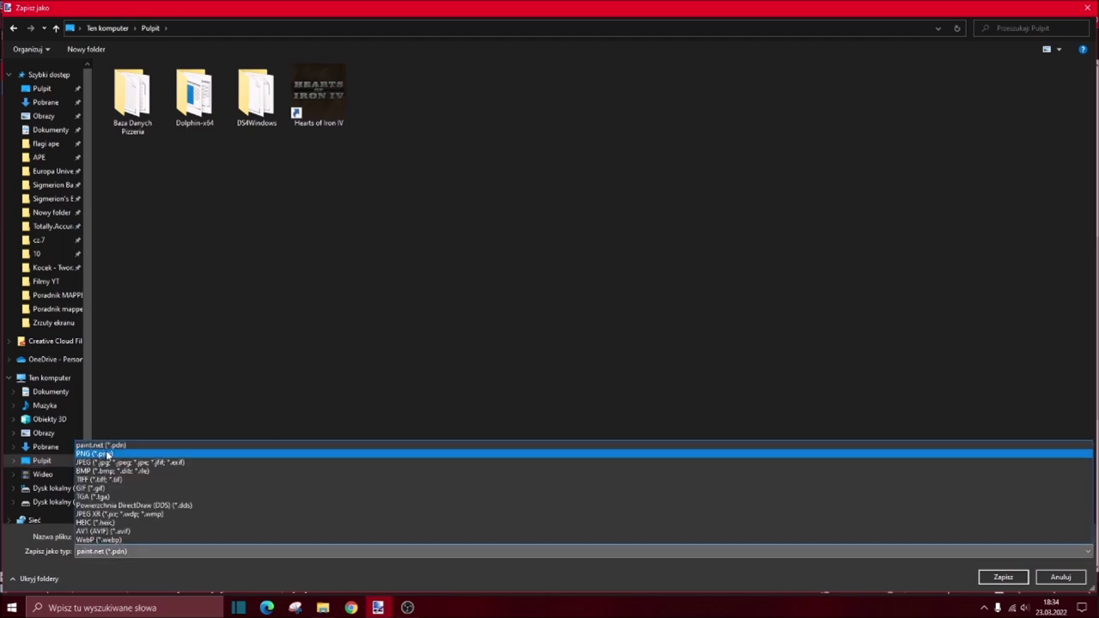
click(102, 454)
click(1022, 581)
click(577, 307)
click(635, 388)
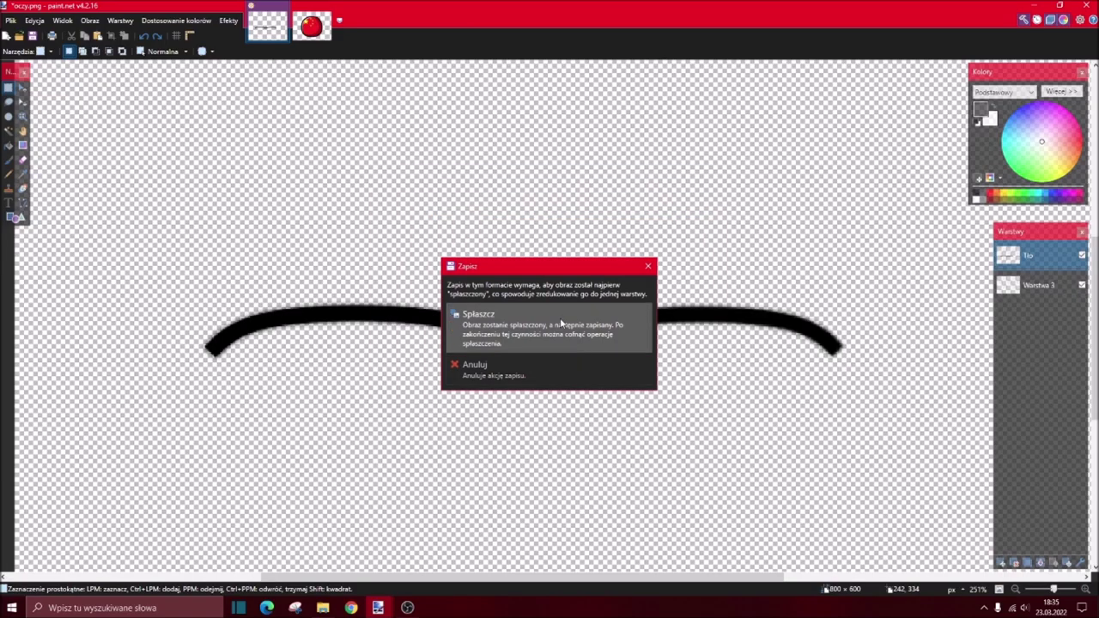
click(565, 331)
- Copy an area of about 480 × 95 px around the closed eyes and paste it on a new layer in the China ball image
drag(166, 261, 857, 396)
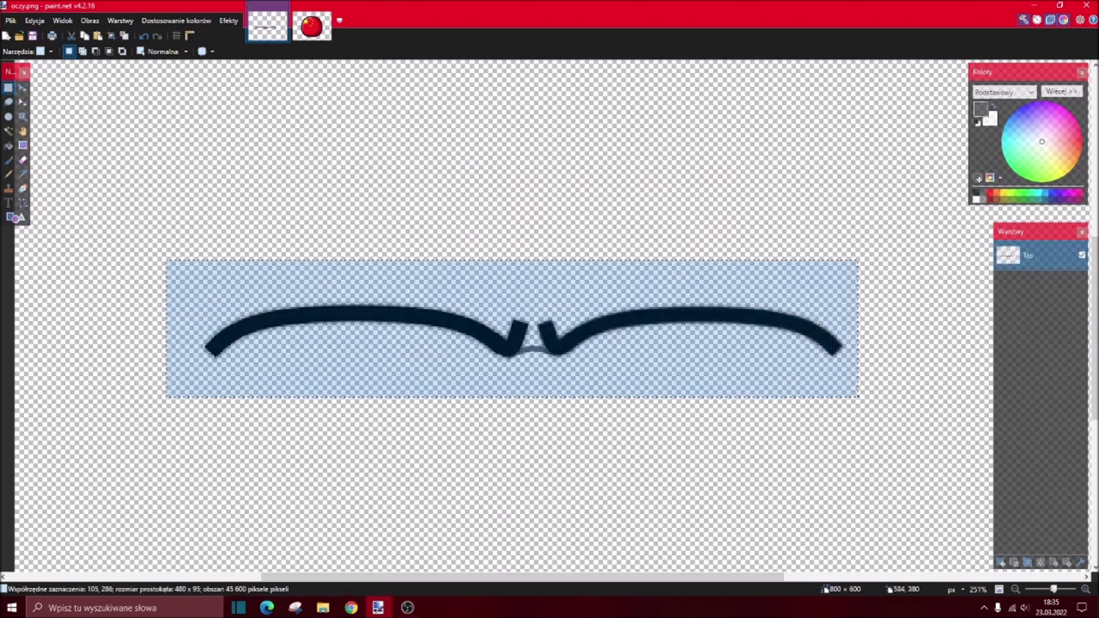
click(23, 87)
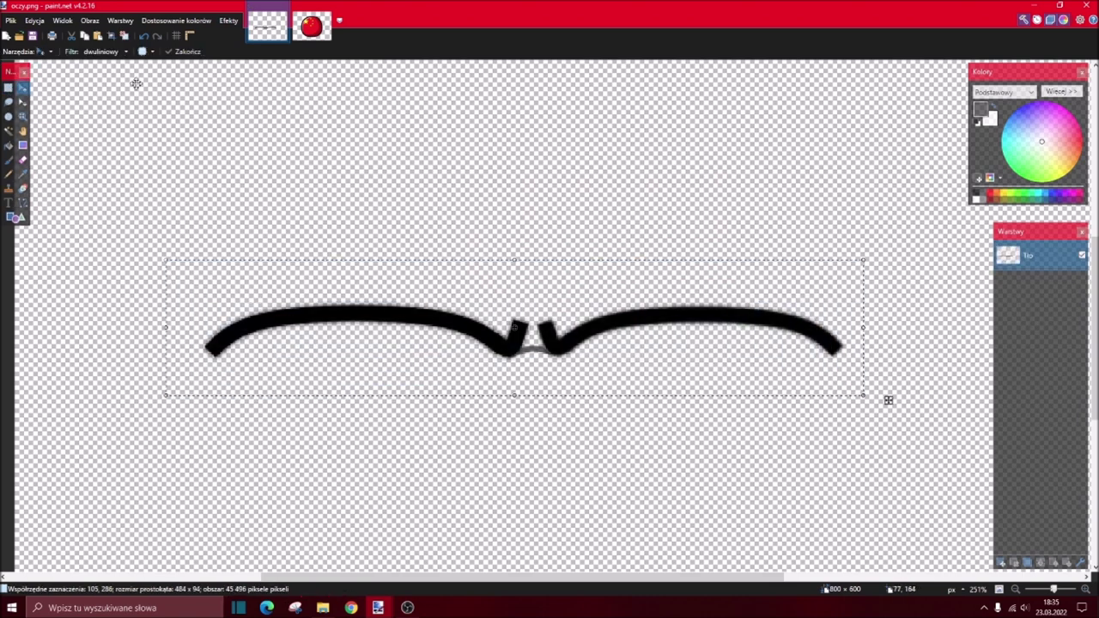
click(309, 20)
click(1010, 572)
key(ctrl+v)
- Scale the pasted closed eyes to about 341 × 76 px and place them across the China ball below the large star
drag(624, 344, 612, 307)
mouse_move(578, 335)
mouse_down()
mouse_move(562, 368)
mouse_move(574, 339)
mouse_up()
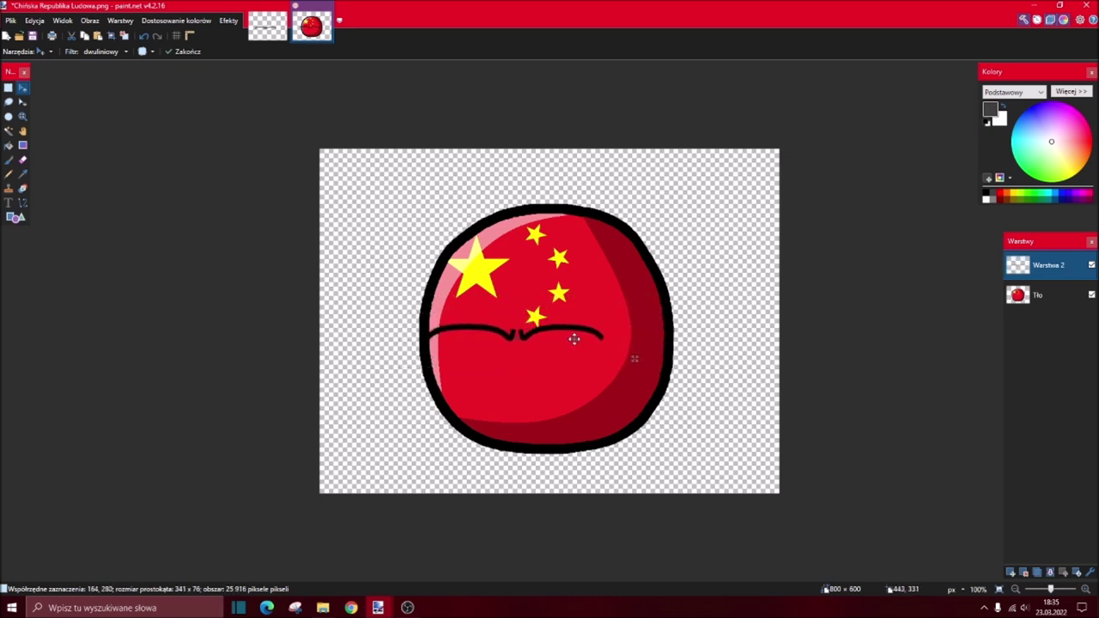
drag(635, 359, 572, 346)
drag(497, 325, 560, 331)
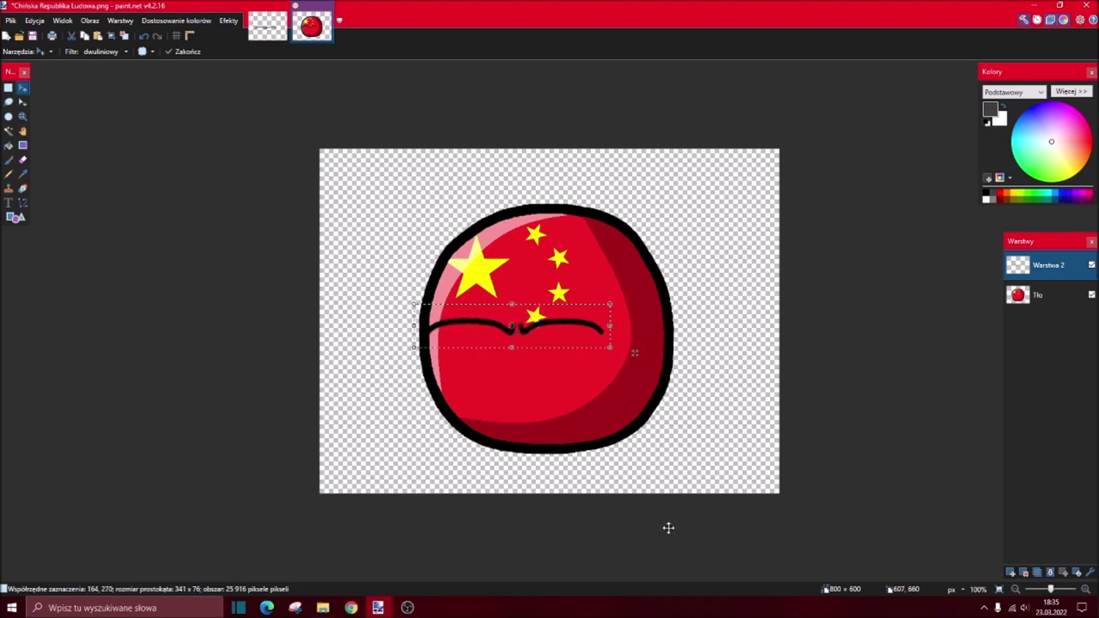
- Browse the APE and Sigmerion's Eyes folders from the open-file dialog to look through the existing images
click(19, 36)
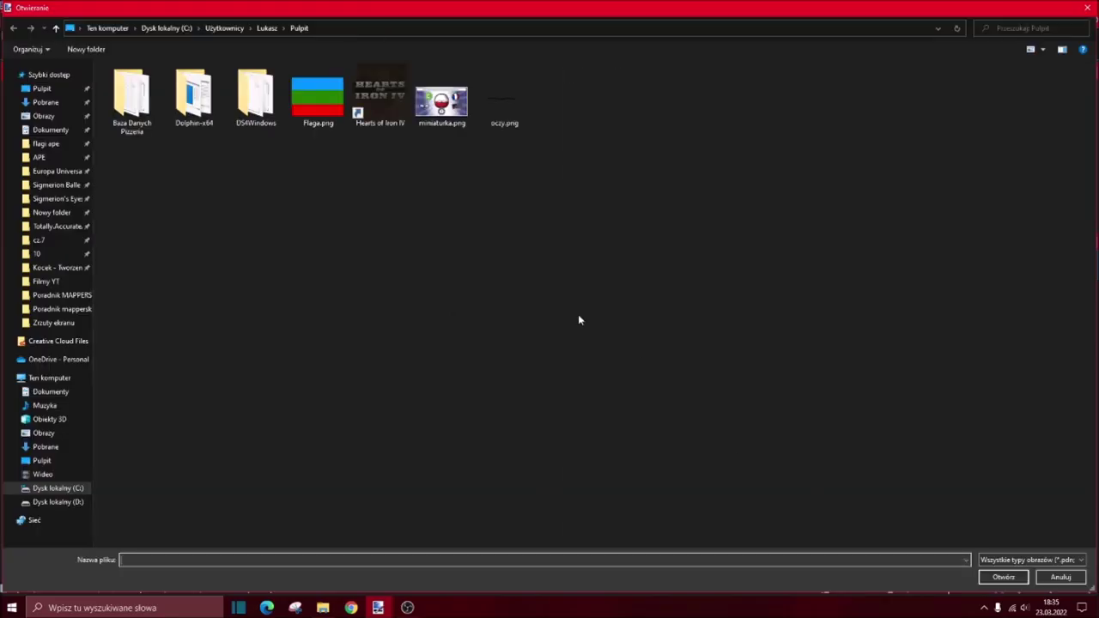
click(40, 157)
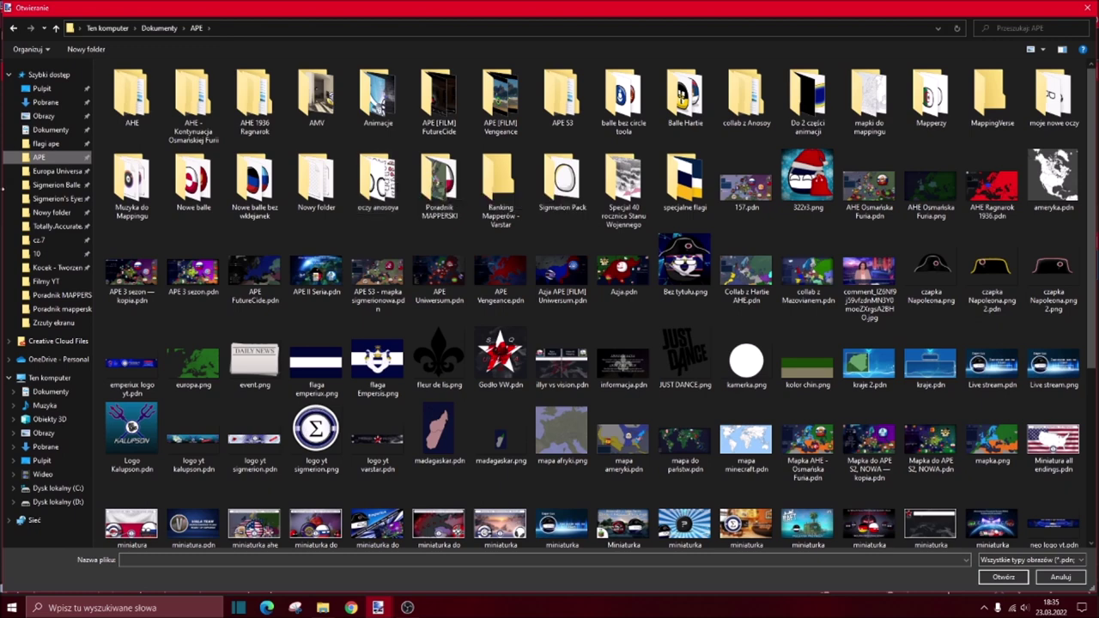
click(56, 199)
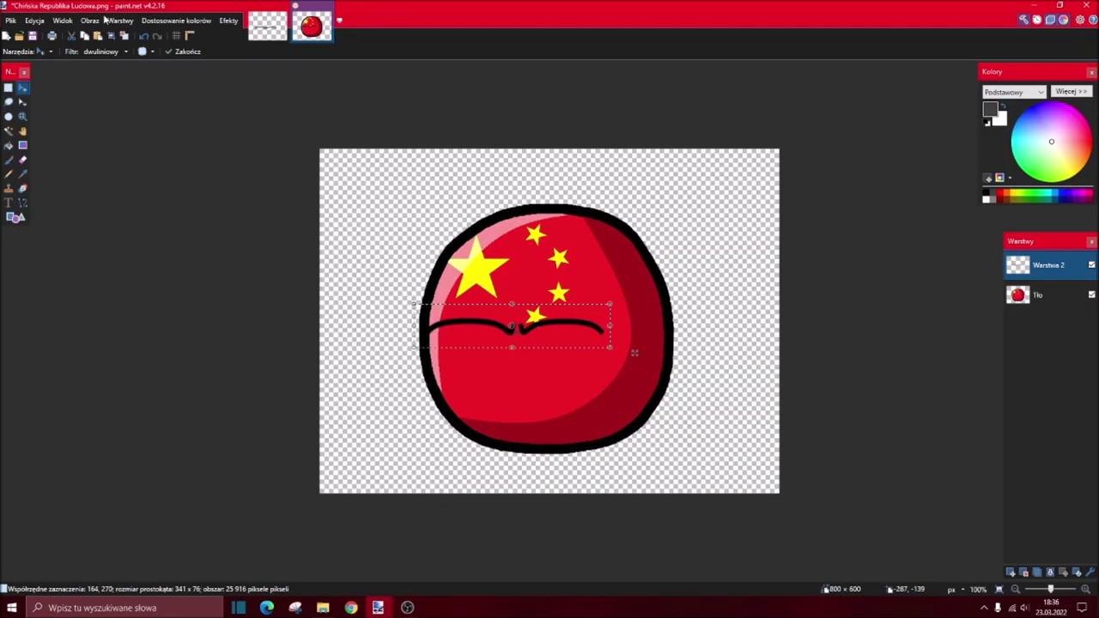
- Move the closed eyes right of the ball's centre, just below the small stars, and deselect them
drag(564, 331, 598, 345)
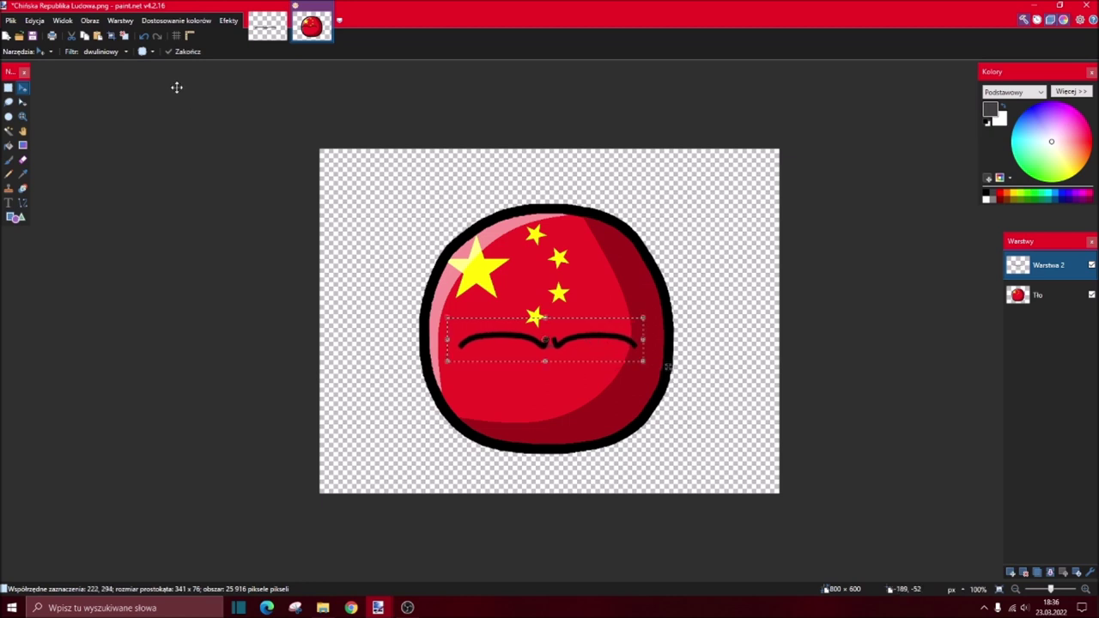
key(ctrl+d)
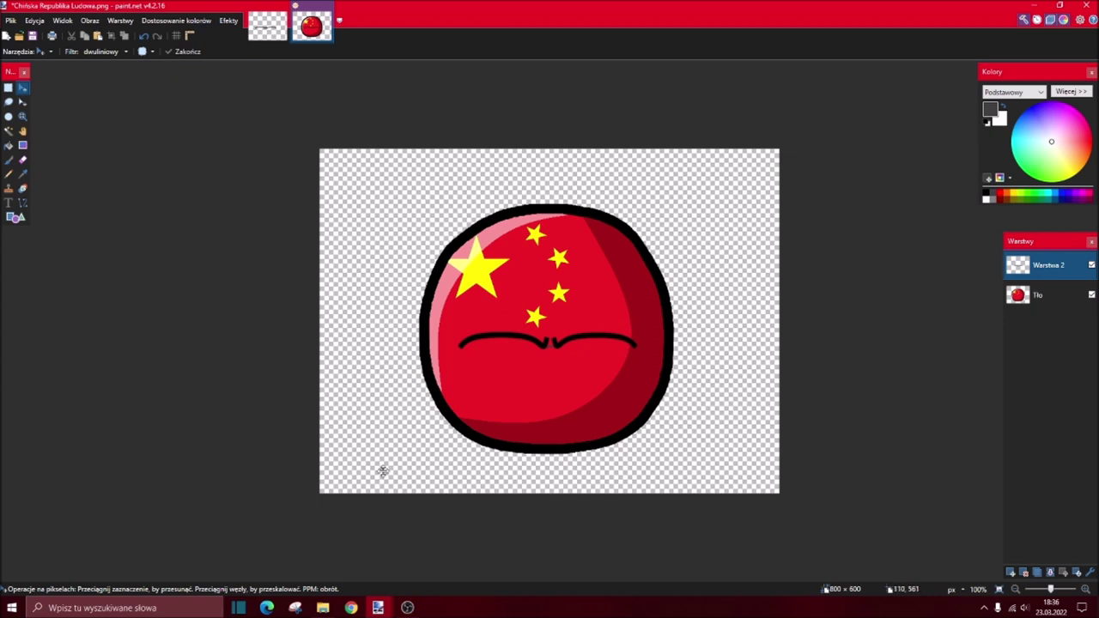
key(s)
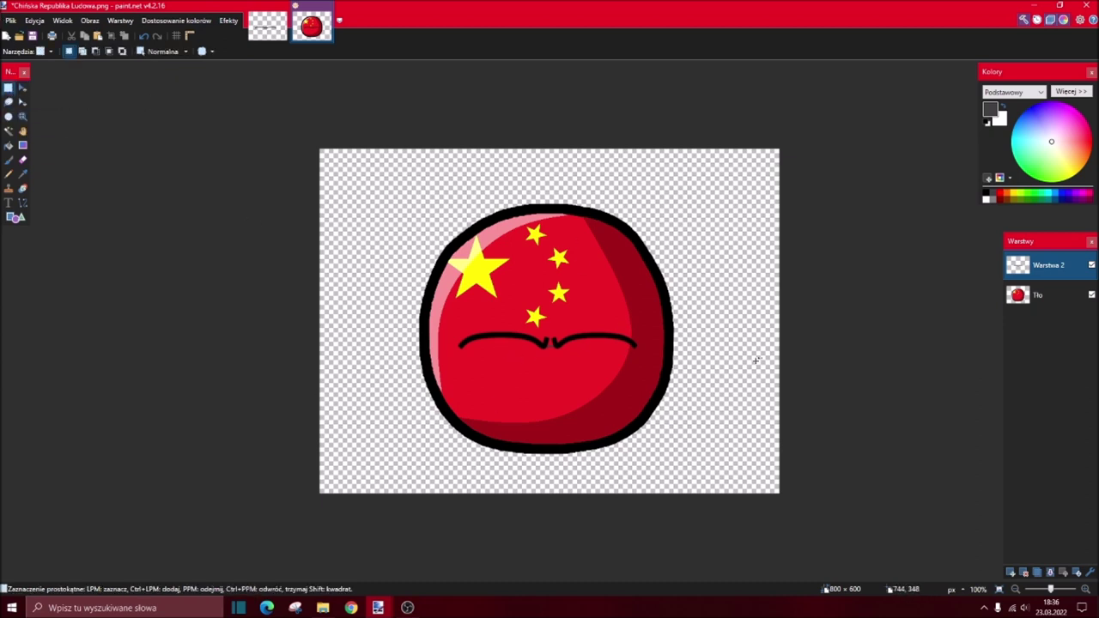
drag(440, 315, 631, 334)
click(23, 88)
click(185, 52)
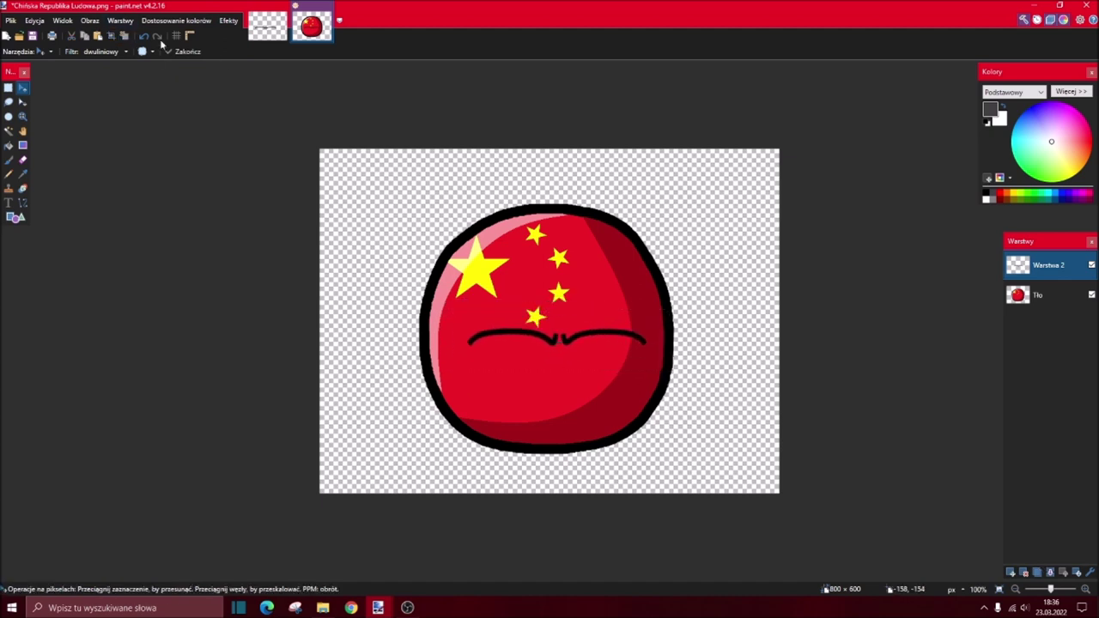
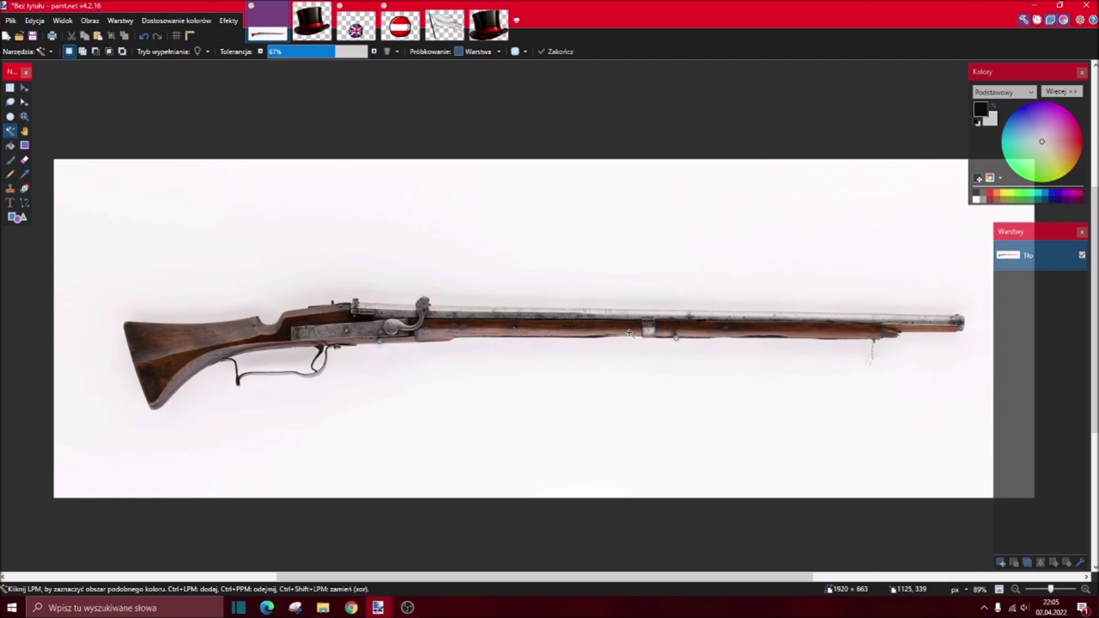
- Select the white background around the musket with the Magic Wand at 32% tolerance and delete it
click(564, 215)
drag(344, 56, 301, 56)
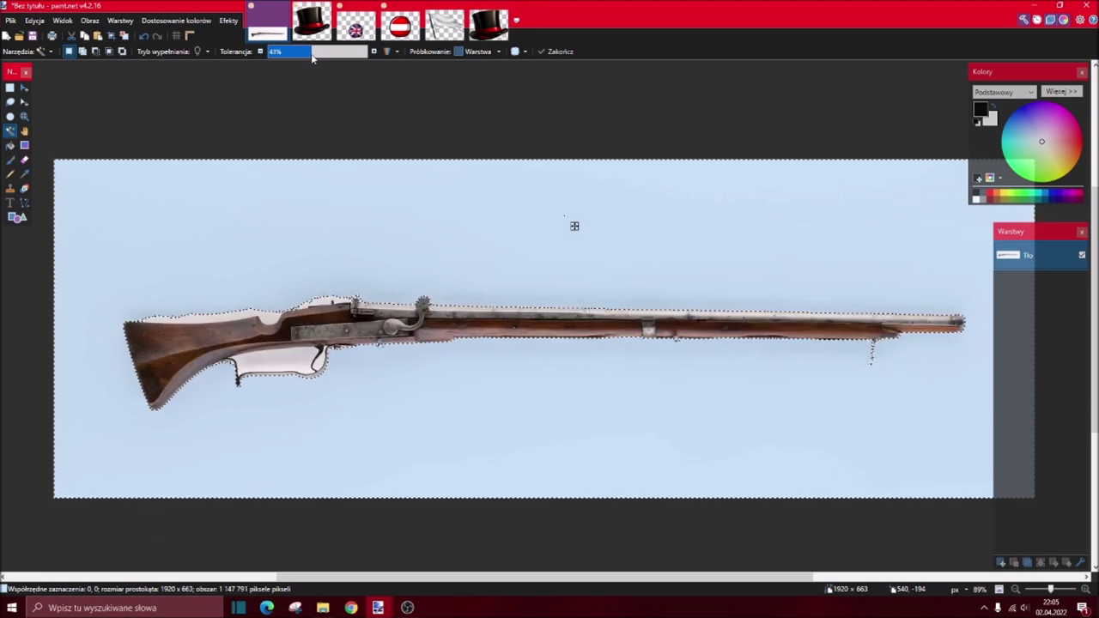
drag(305, 59, 300, 53)
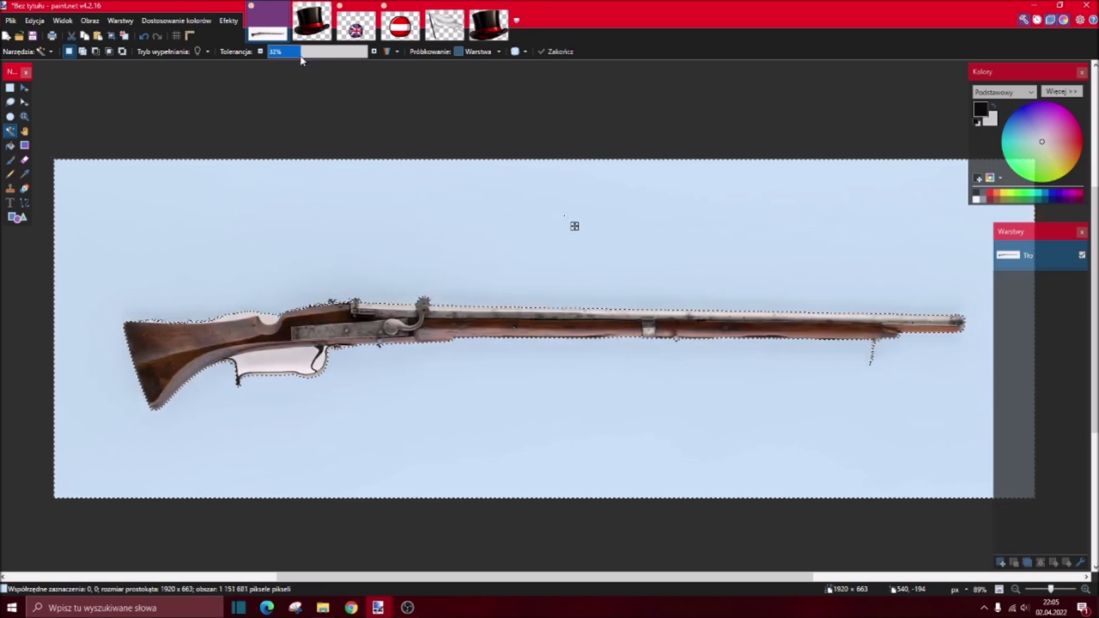
ctrl+scroll(327, 389, up, 5)
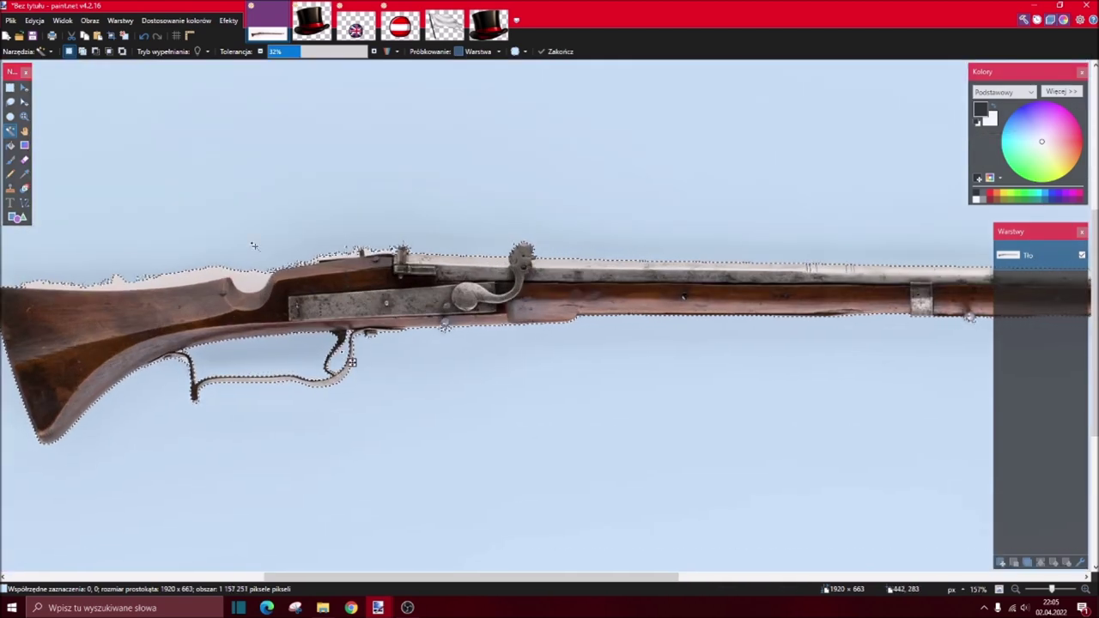
ctrl+click(249, 286)
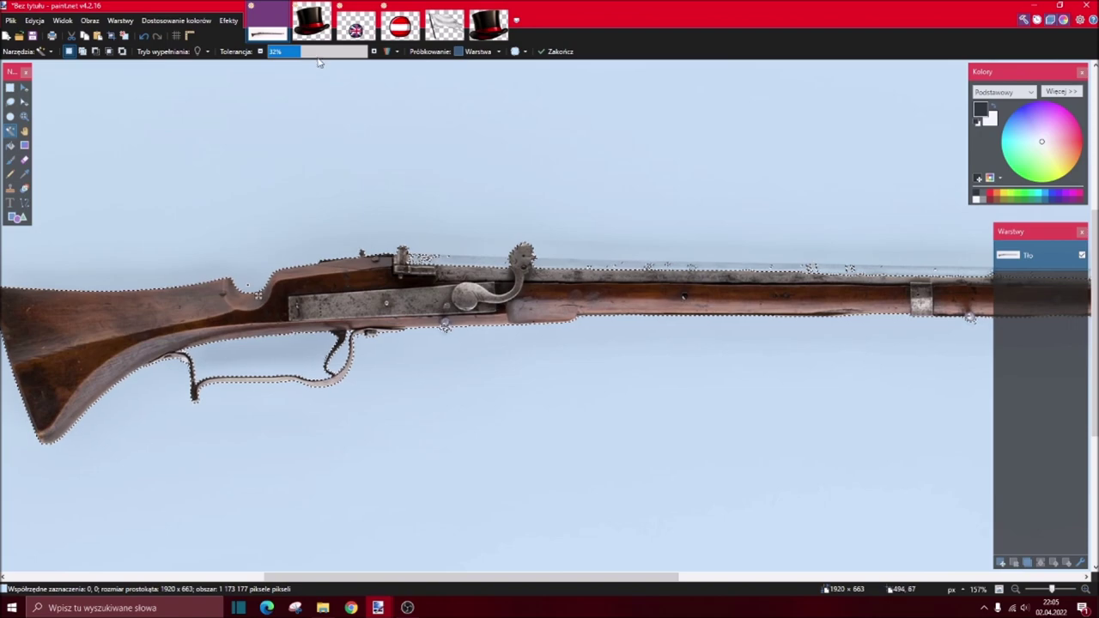
click(323, 196)
key(Delete)
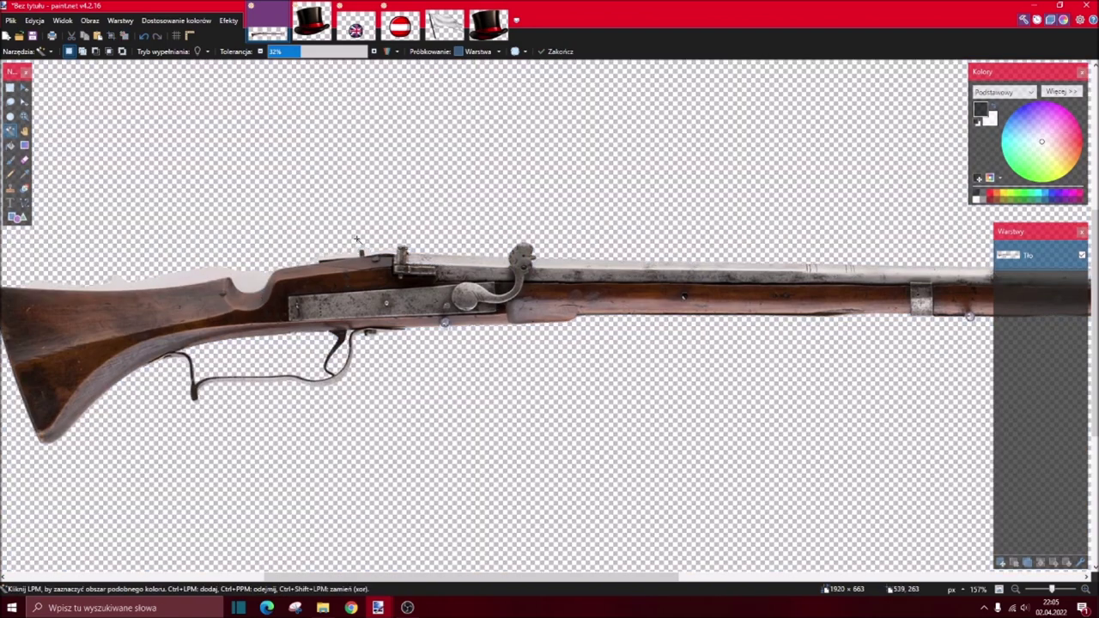
- Select the leftover pale background along the upper edge of the musket's stock and delete it
key(ctrl+0)
scroll(255, 214, up, 11)
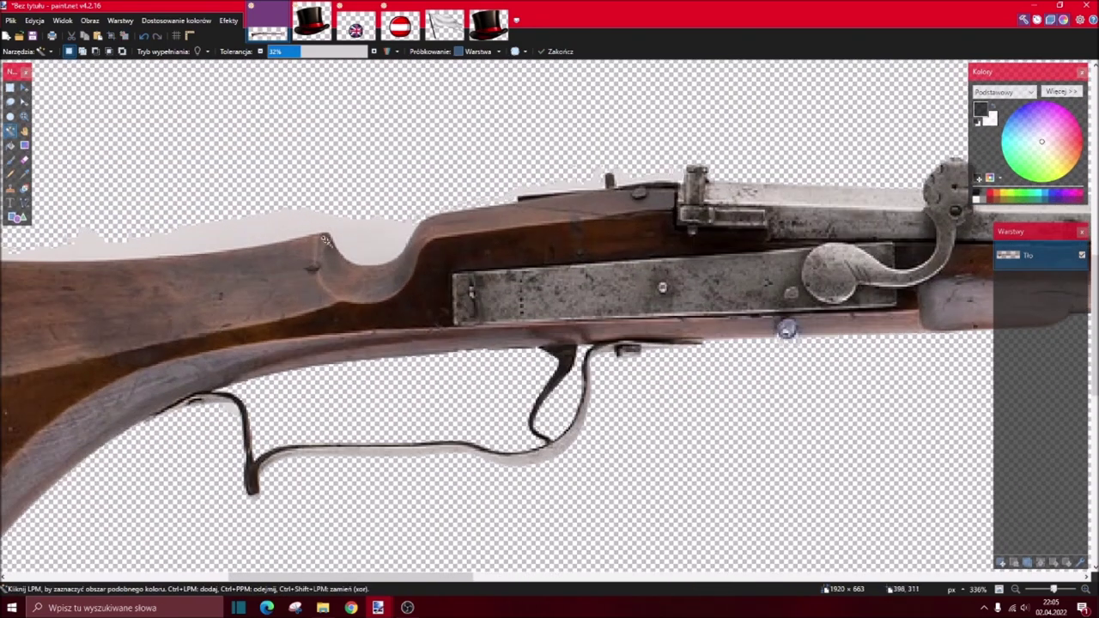
scroll(329, 256, down, 10)
scroll(431, 358, up, 2)
scroll(430, 358, down, 3)
scroll(435, 367, up, 3)
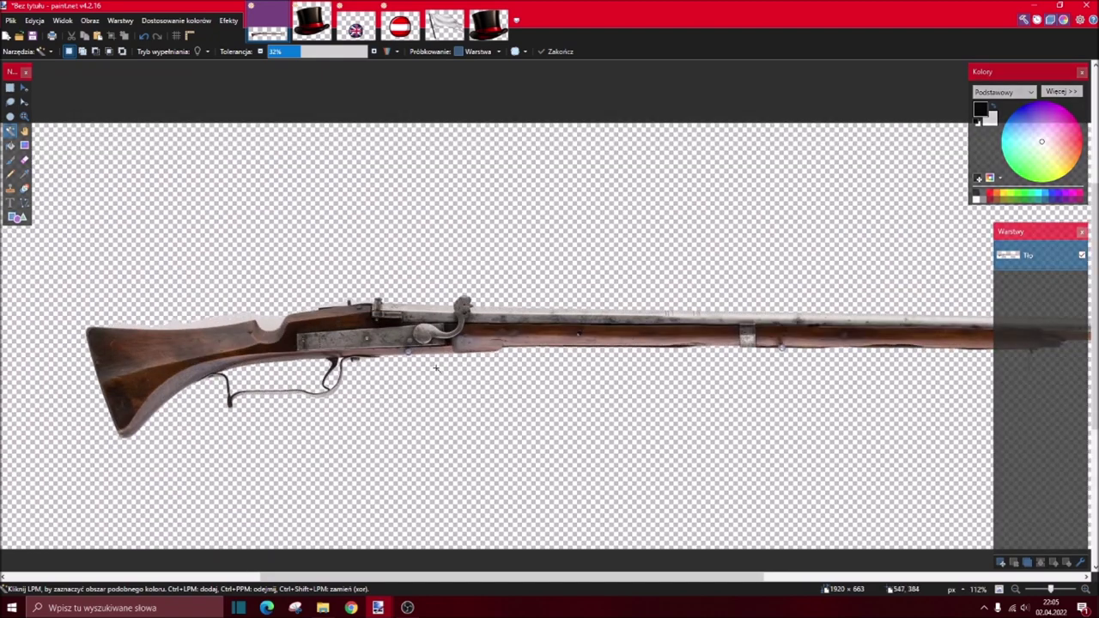
scroll(435, 400, down, 3)
scroll(191, 547, up, 4)
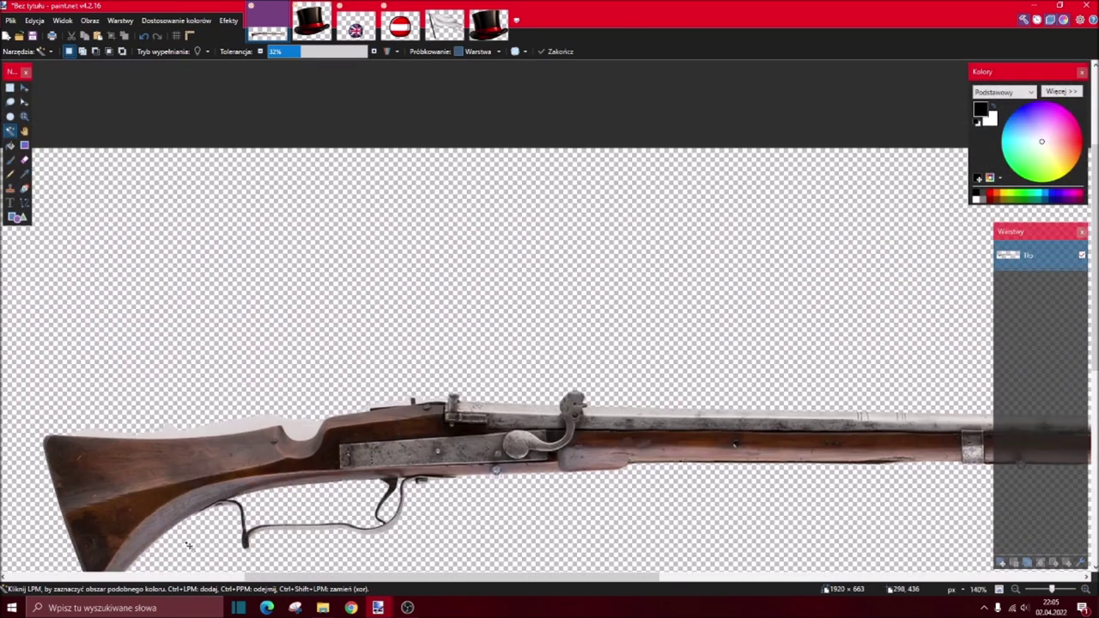
scroll(412, 372, down, 4)
scroll(361, 372, up, 5)
scroll(670, 412, up, 2)
click(687, 374)
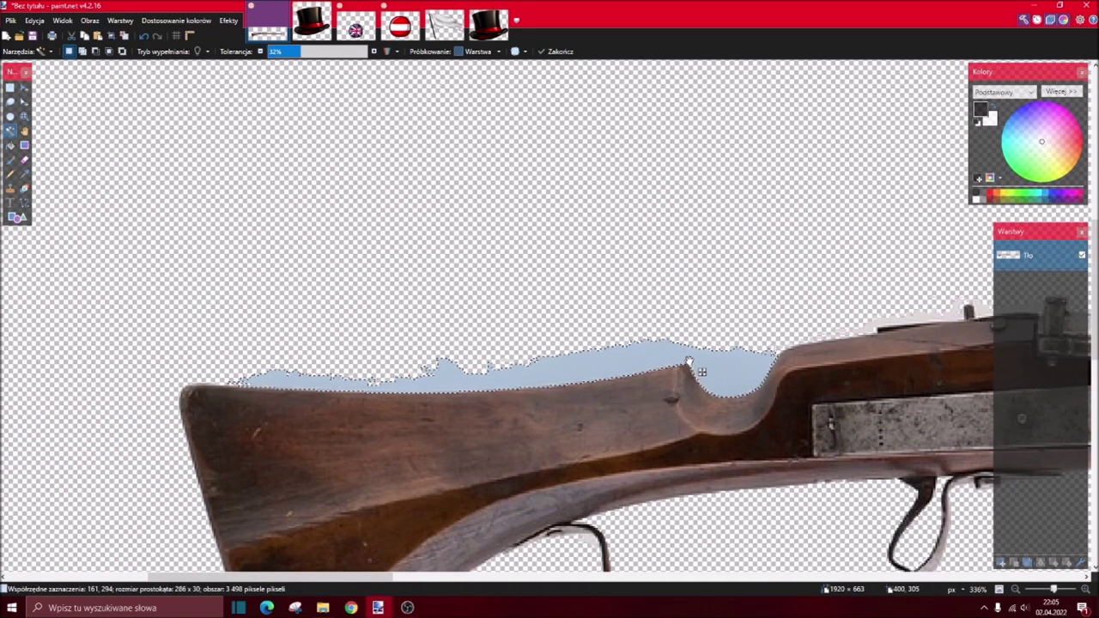
key(Delete)
click(999, 590)
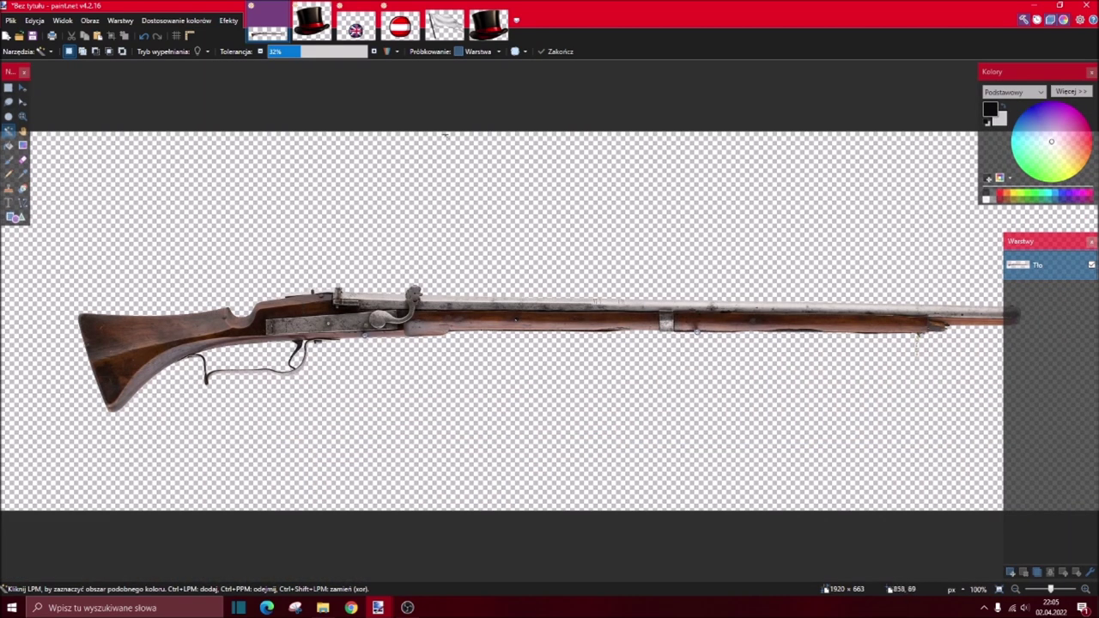
- Apply the Oil Painting effect to the musket with an increased brush size and a coarseness of 255
click(230, 20)
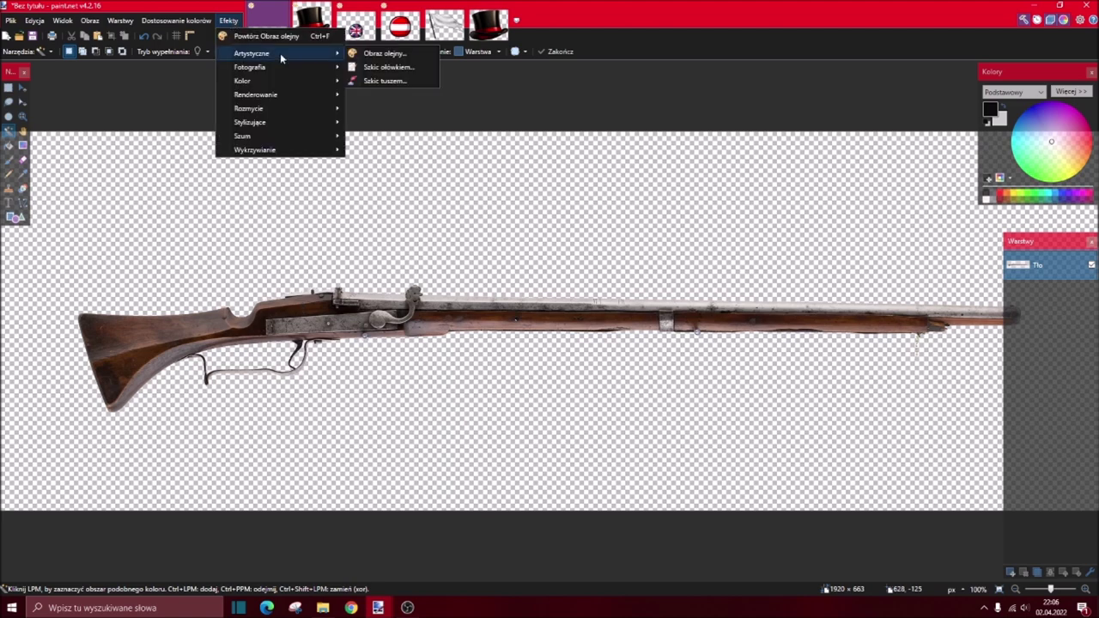
mouse_move(251, 53)
click(403, 52)
drag(586, 252, 583, 152)
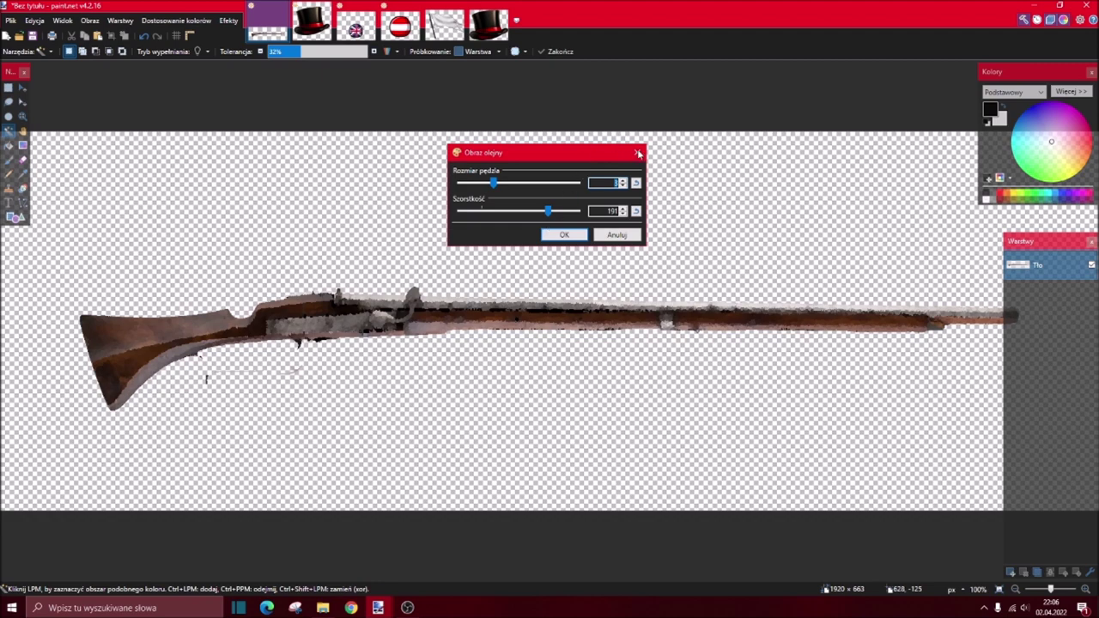
drag(496, 186, 440, 184)
drag(548, 210, 708, 216)
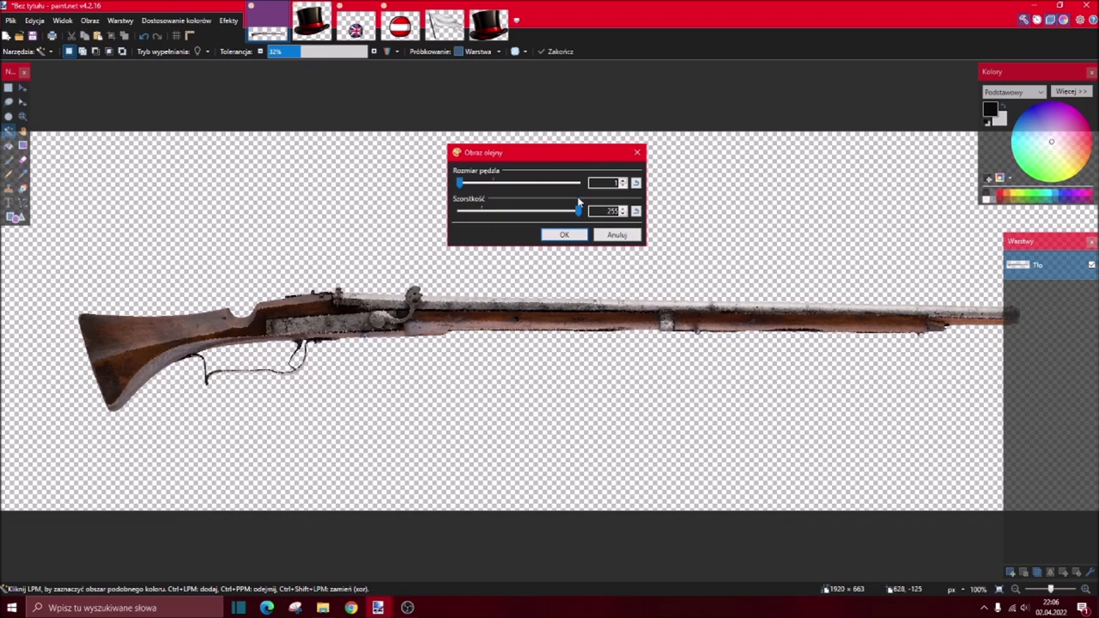
mouse_move(460, 183)
mouse_down()
mouse_move(590, 190)
mouse_move(526, 185)
mouse_up()
click(564, 234)
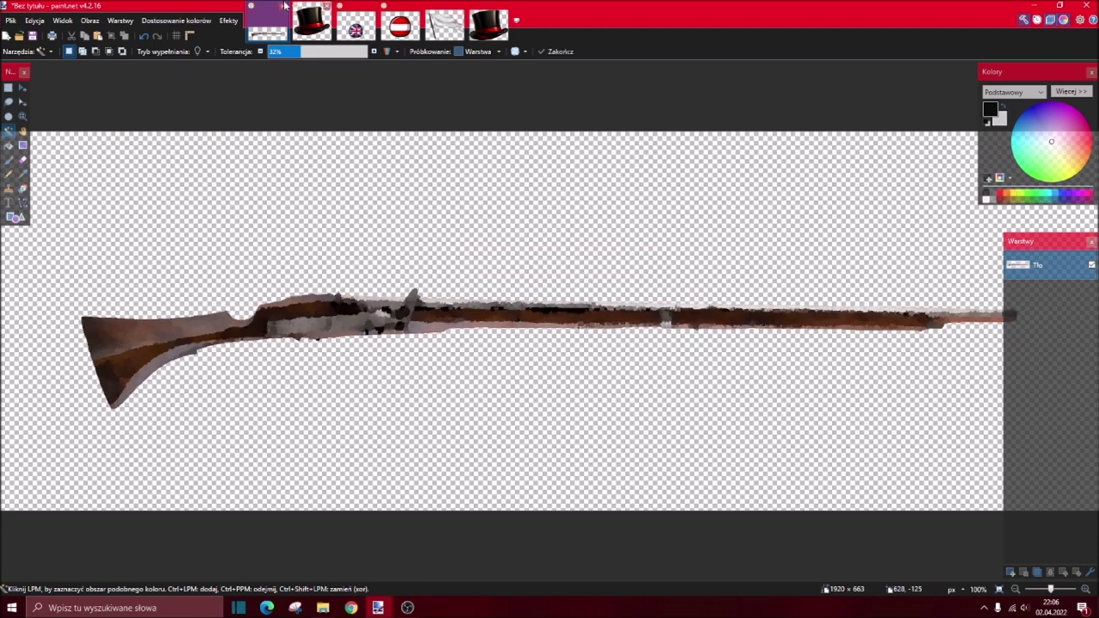
- Adjust the musket's hue and saturation, raising the saturation to 143 and keeping the hue neutral
click(176, 20)
click(180, 103)
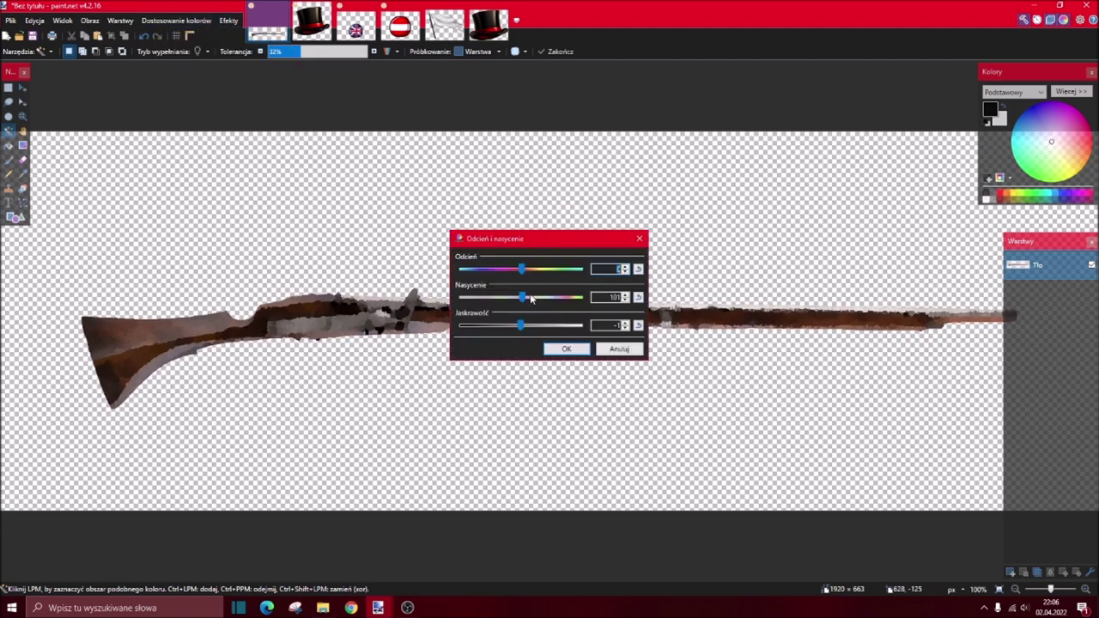
drag(562, 304, 520, 324)
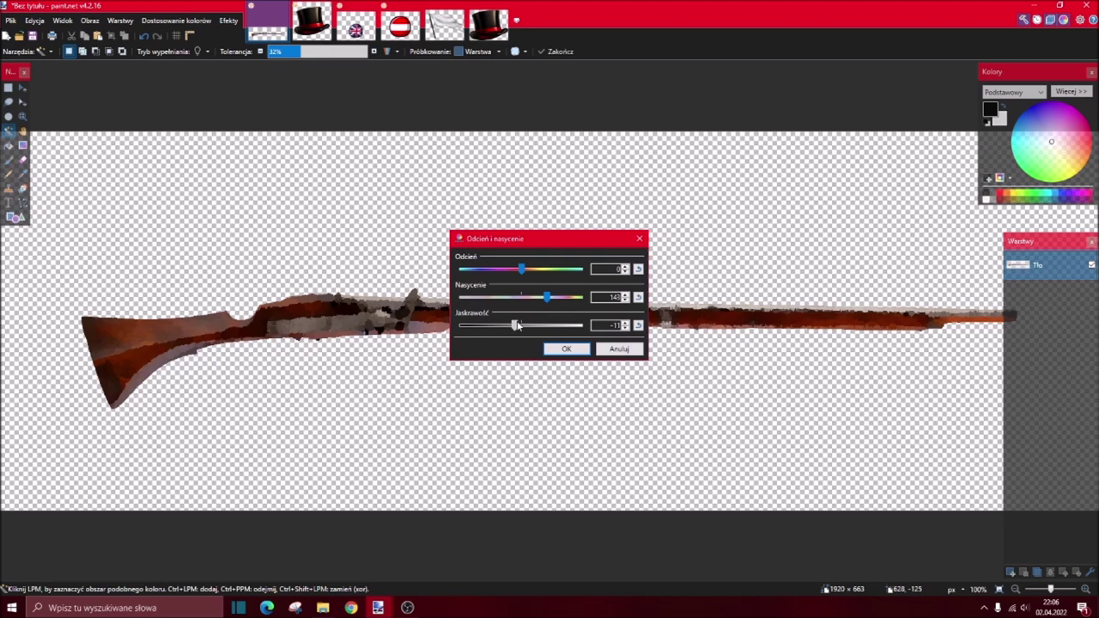
mouse_move(534, 272)
mouse_down()
mouse_move(552, 269)
mouse_move(498, 269)
mouse_move(521, 271)
mouse_up()
click(566, 349)
scroll(775, 372, down, 2)
scroll(872, 350, up, 3)
scroll(687, 386, down, 3)
scroll(687, 386, up, 1)
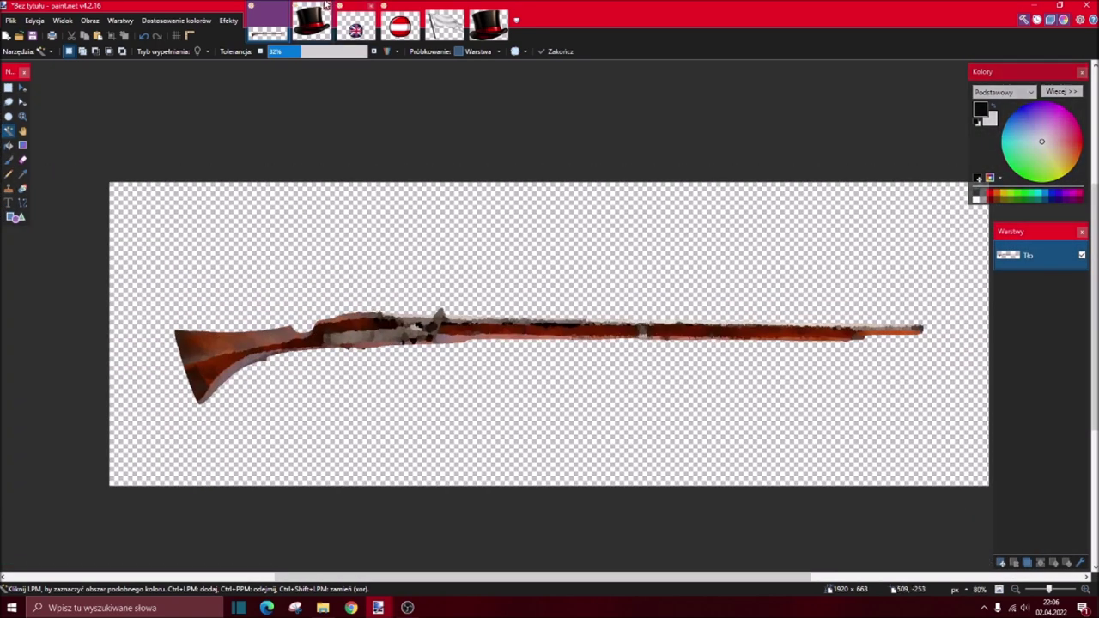
- Apply the Oil Painting effect to the musket again with brush size 1 and coarseness 255
click(229, 20)
mouse_move(335, 54)
click(381, 54)
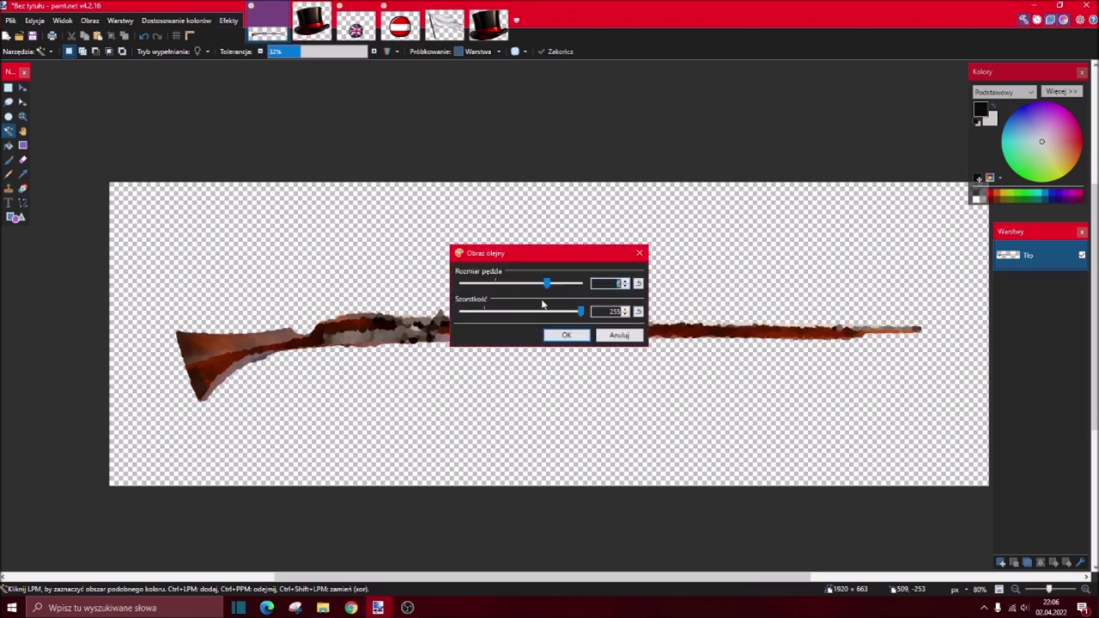
drag(580, 251, 814, 424)
drag(750, 458, 636, 457)
drag(707, 459, 662, 457)
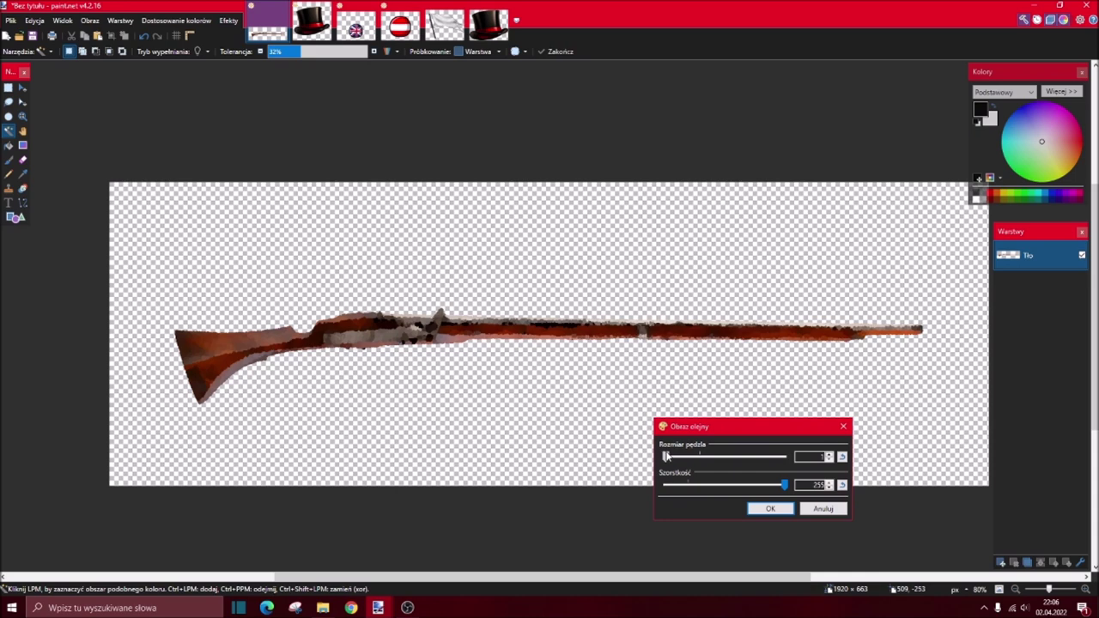
mouse_move(765, 487)
mouse_down()
mouse_move(662, 486)
mouse_move(784, 485)
mouse_up()
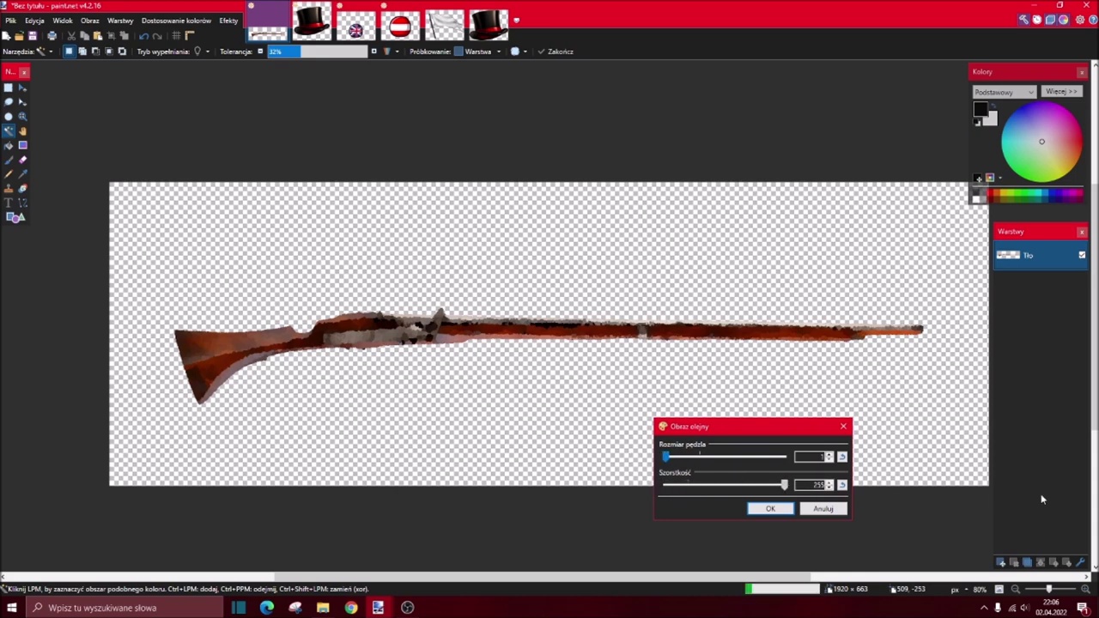
click(776, 510)
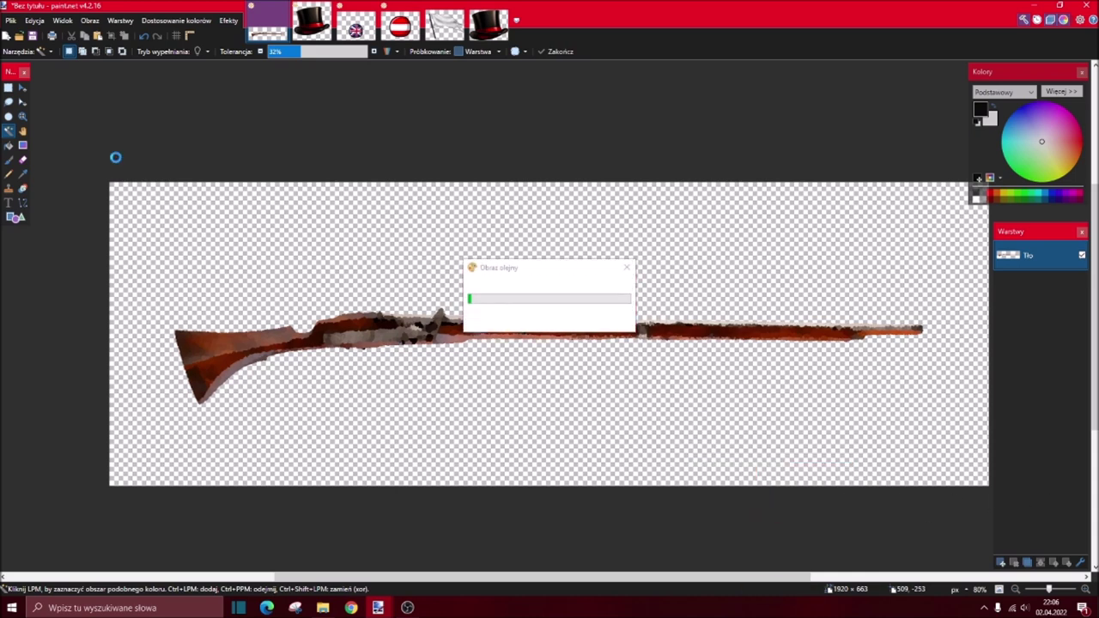
- Copy an area of about 1730 × 262 px around the musket and paste it into the Austria ball image, keeping the canvas size
click(9, 87)
drag(942, 299, 150, 418)
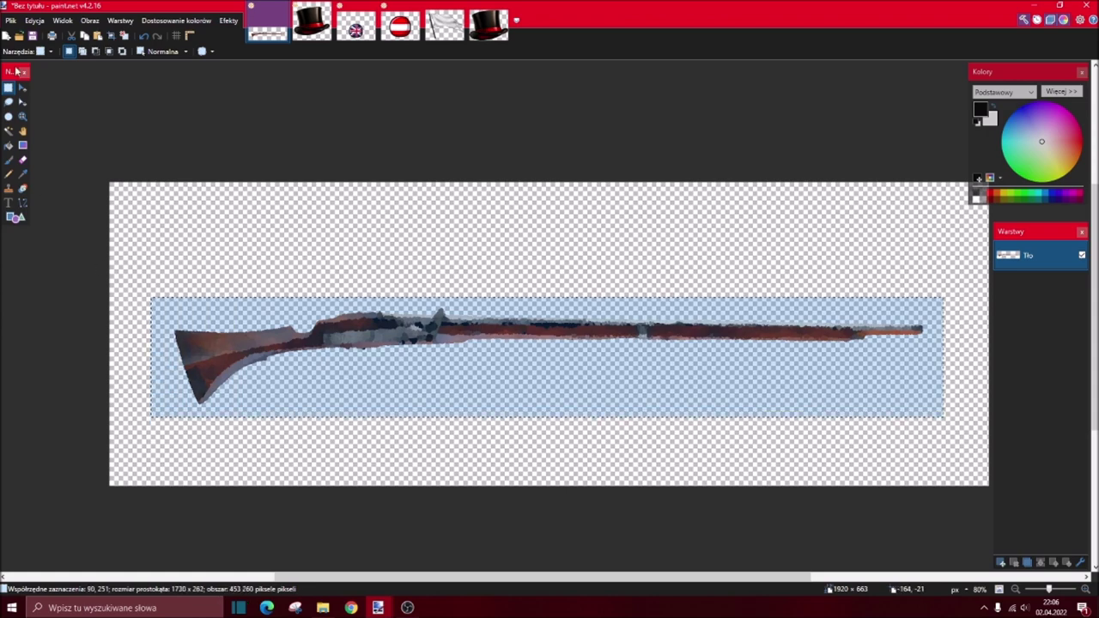
click(22, 88)
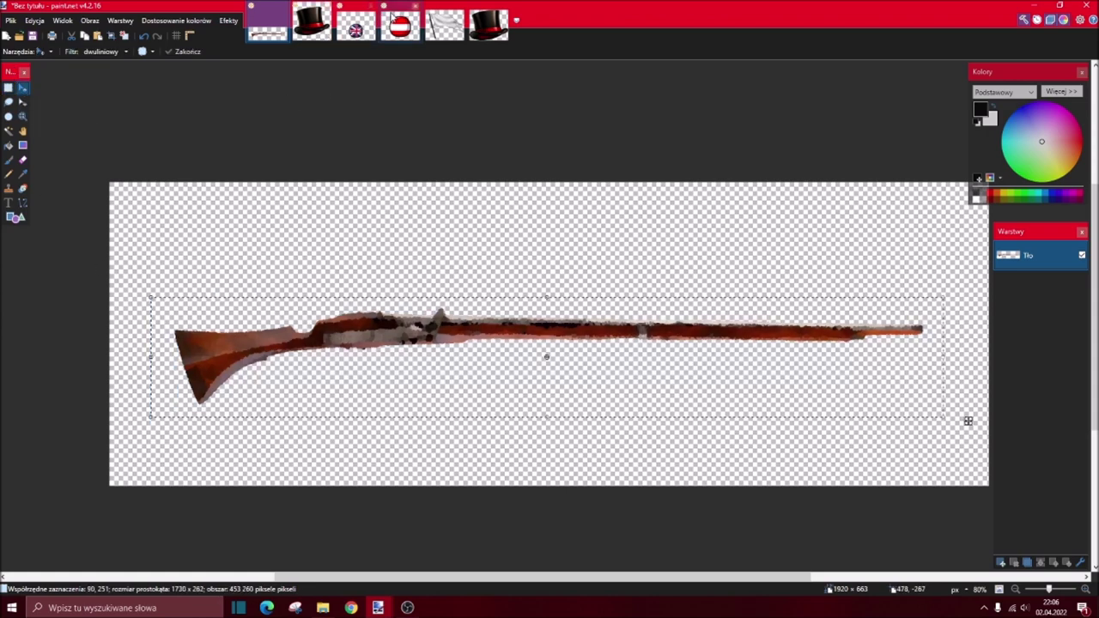
click(399, 26)
key(ctrl+v)
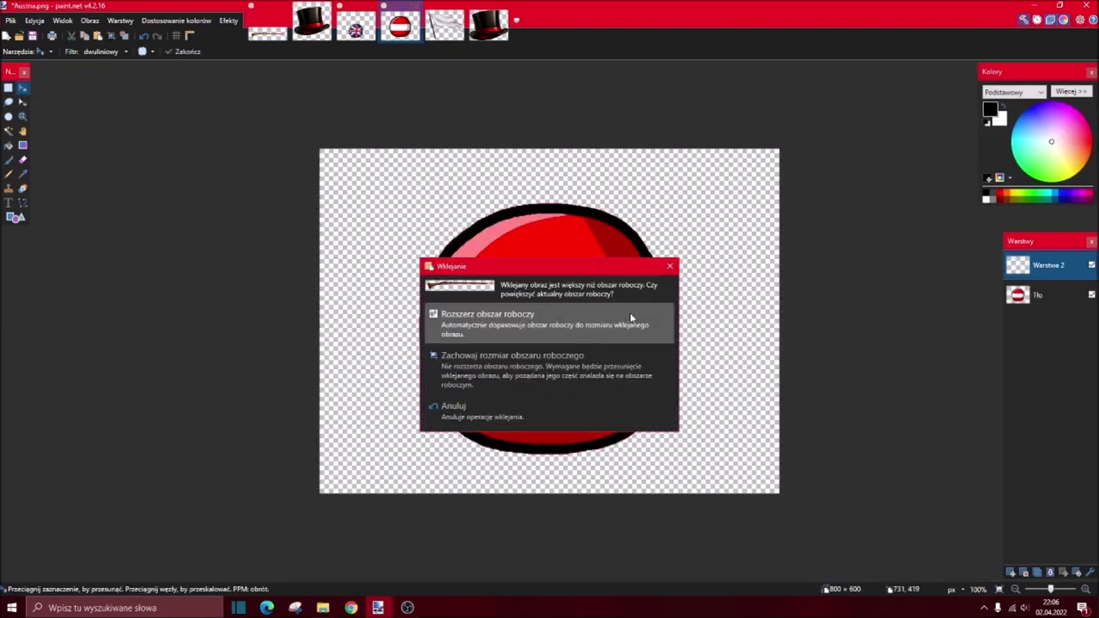
click(568, 363)
- Scale the pasted musket to about 495 × 75 px and place it across the front of the Austria ball
key(ctrl+z)
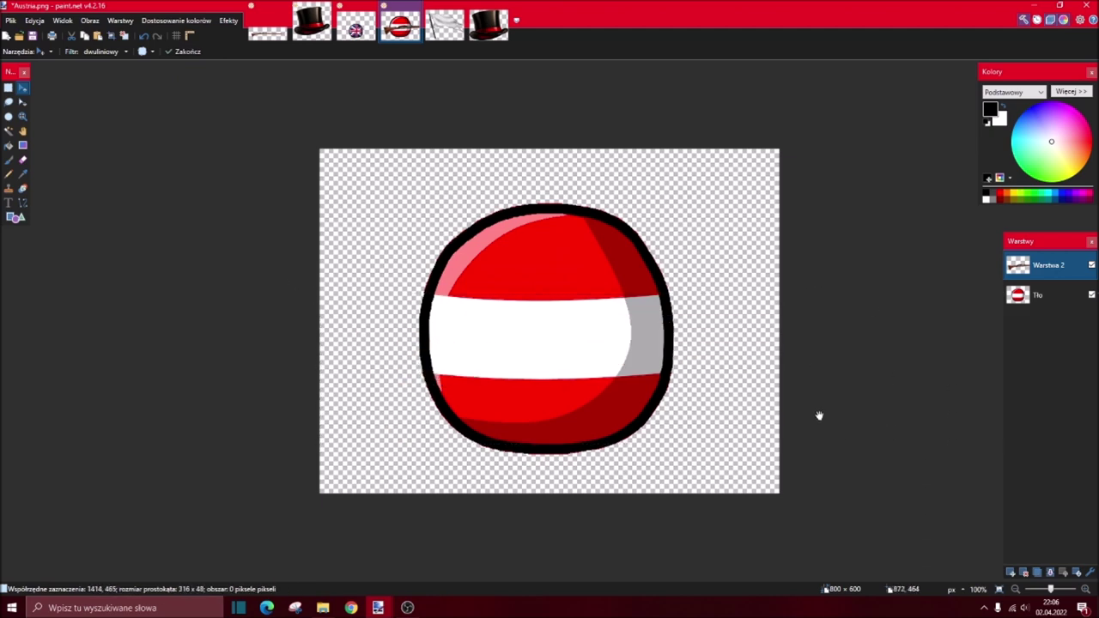
drag(871, 426, 292, 351)
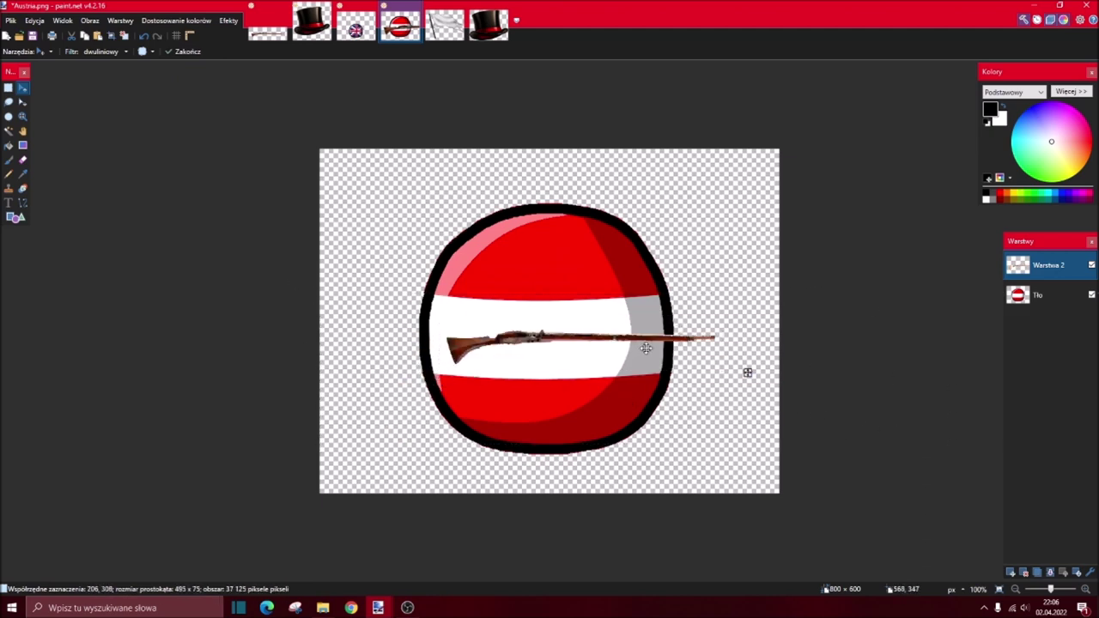
drag(645, 348, 611, 380)
- Try the musket nearly upright along the ball's left side and almost horizontal across its lower red stripe
drag(691, 359, 436, 220)
drag(520, 316, 450, 277)
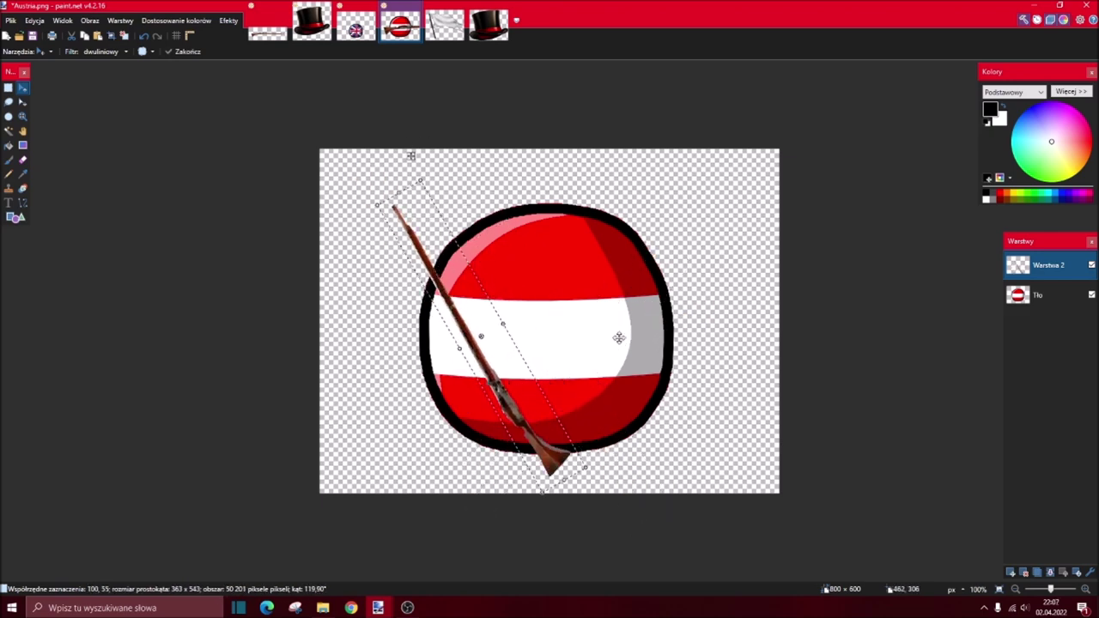
drag(418, 162, 482, 174)
drag(470, 251, 451, 222)
click(123, 35)
key(ctrl+z)
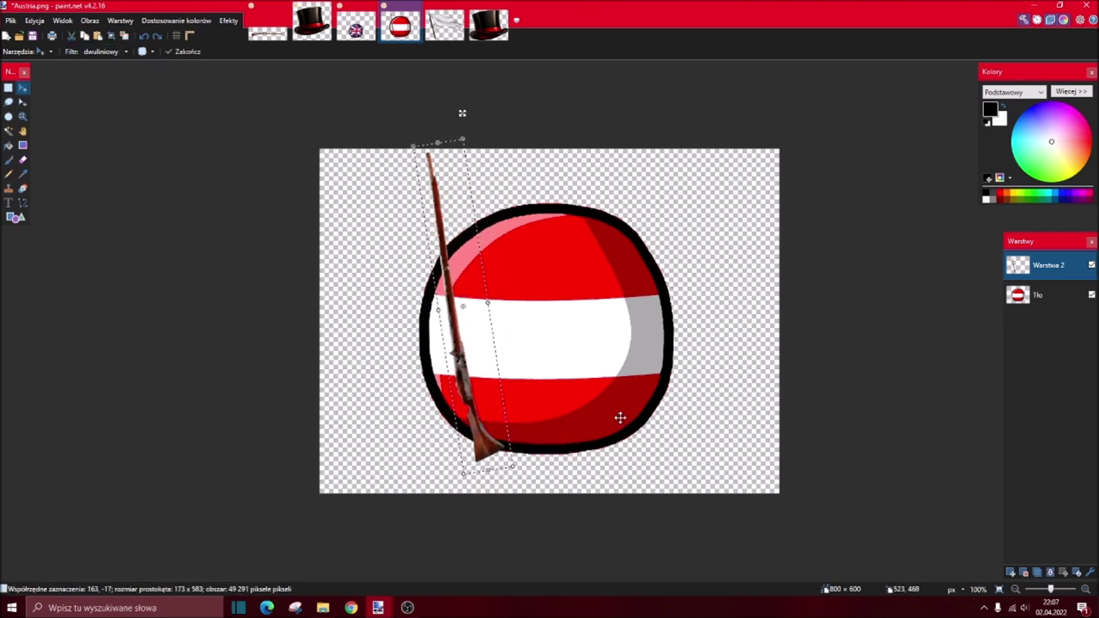
drag(469, 324, 489, 338)
drag(483, 125, 626, 377)
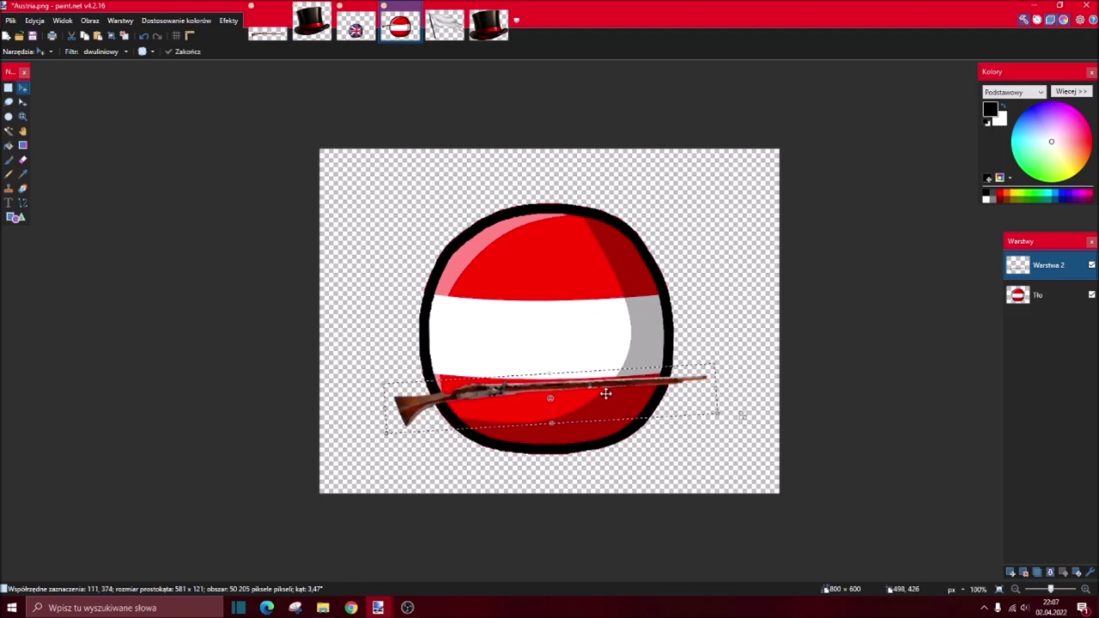
- Delete the musket from the Austria ball image and cut the original musket out of its own image
key(Delete)
click(272, 34)
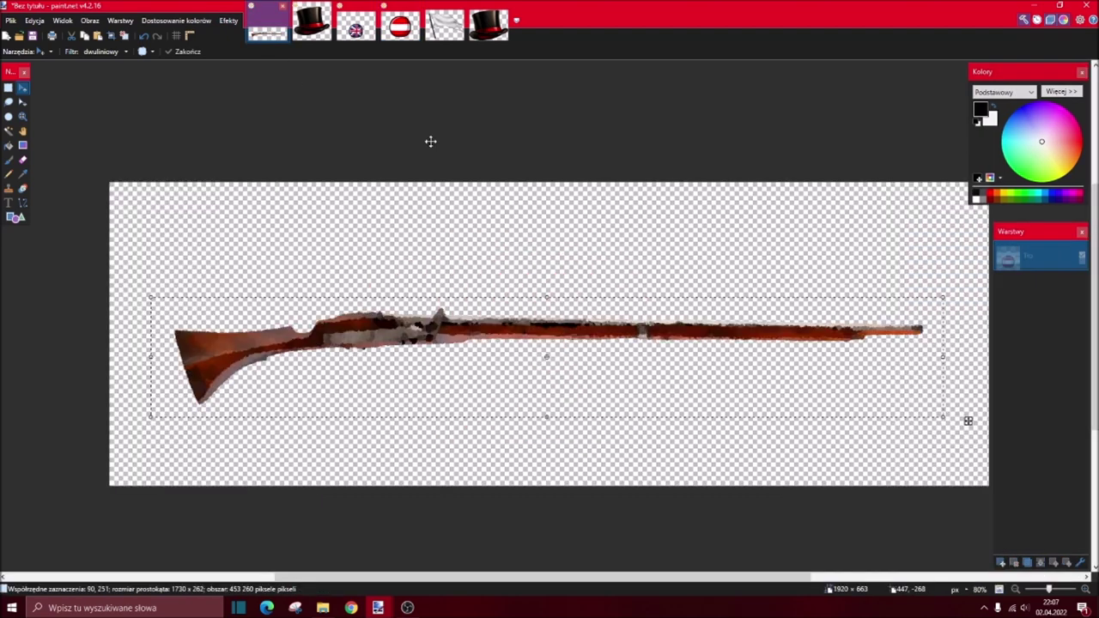
key(ctrl+x)
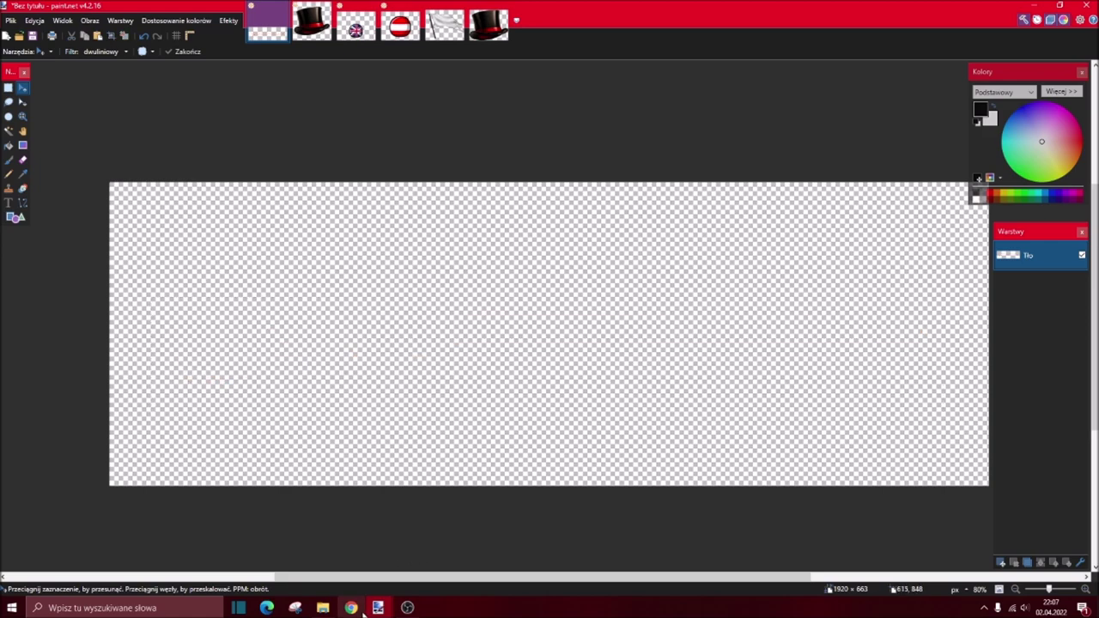
- Switch to Chrome and search Google Images for "szabla husarska"
click(351, 608)
click(446, 369)
click(337, 46)
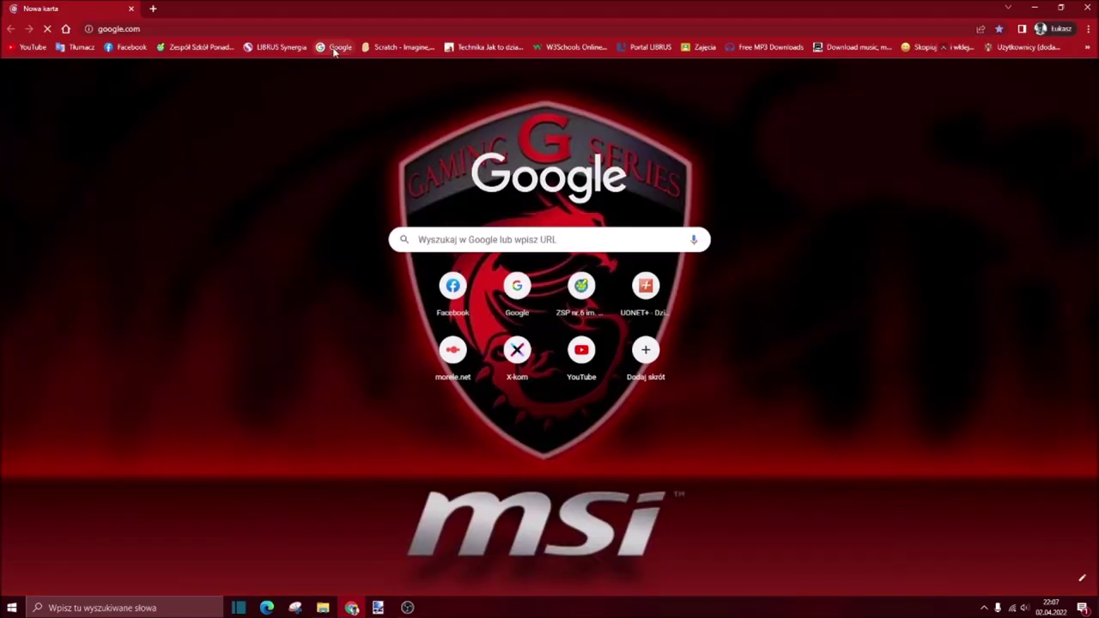
click(491, 261)
text(szabla)
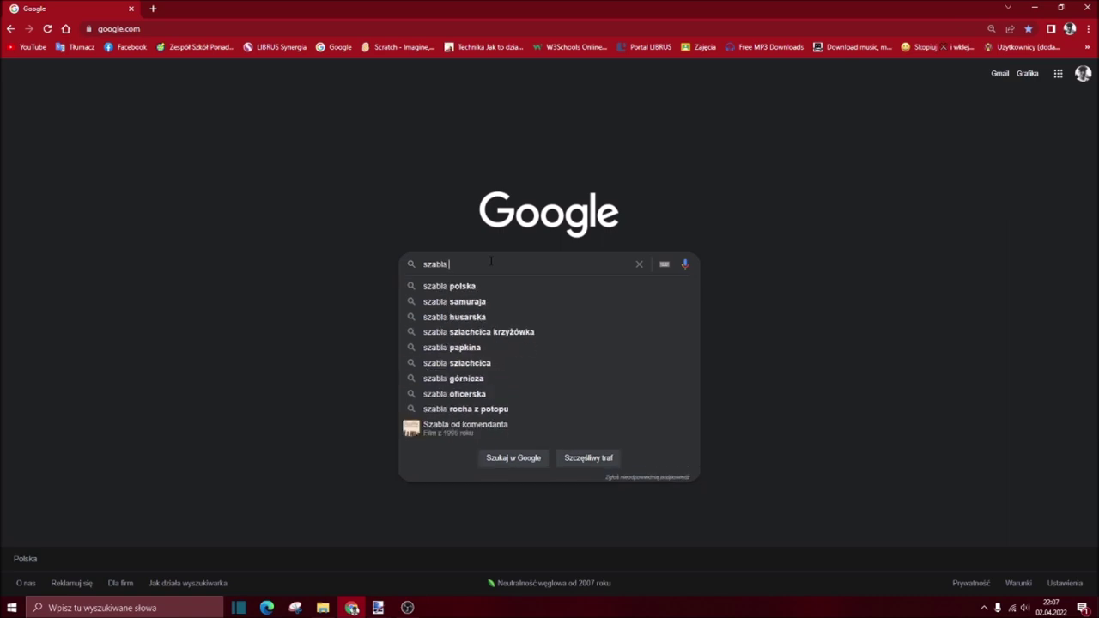
click(446, 316)
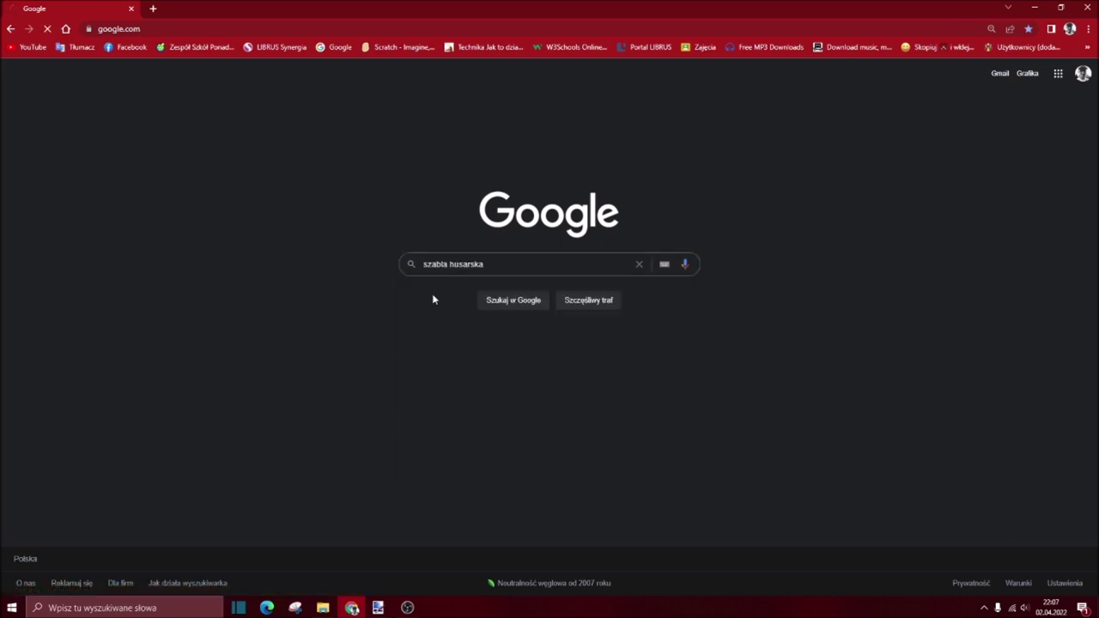
click(161, 115)
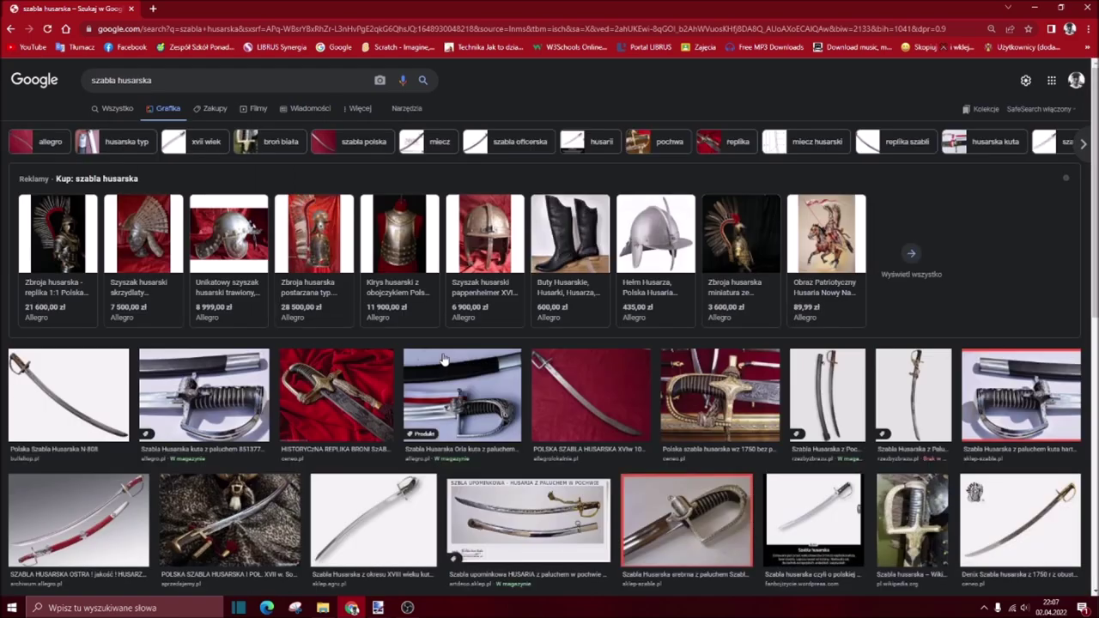
- Copy the enlarged picture of the "Polska Szabla Husarska N-808" sabre and switch to the untitled image in paint.net
click(75, 386)
right_click(879, 213)
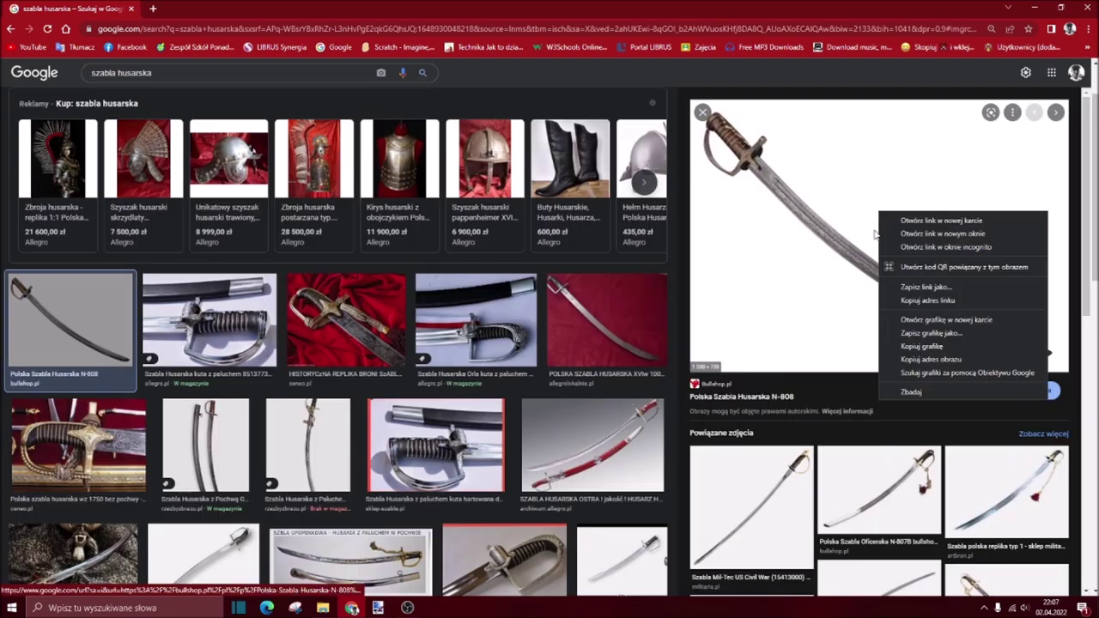
click(910, 345)
mouse_move(377, 608)
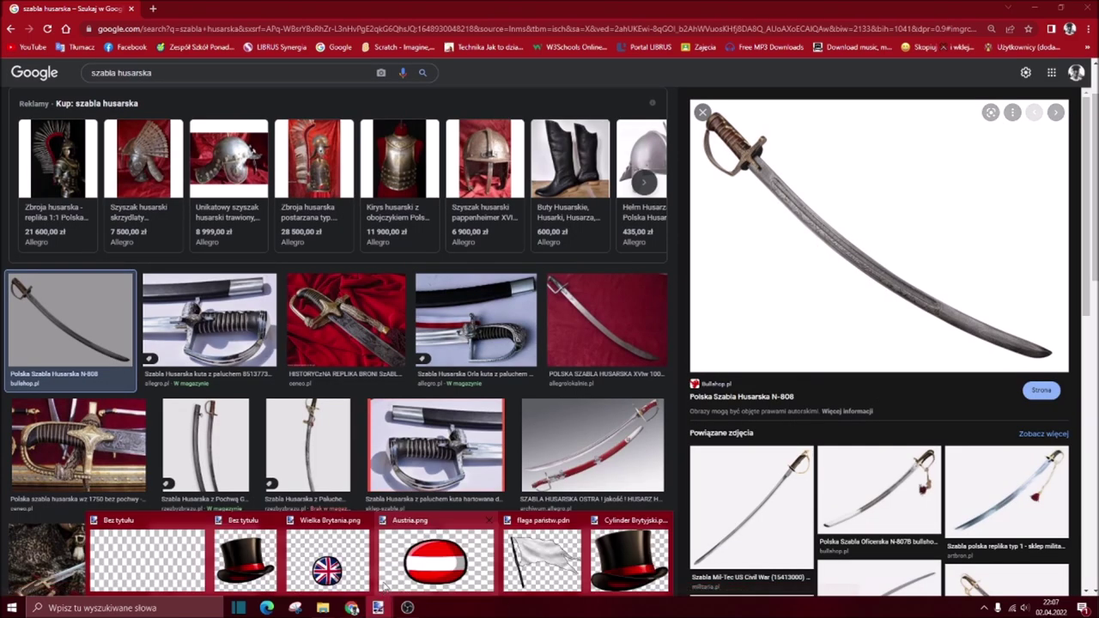
click(191, 558)
key(ctrl+v)
click(513, 351)
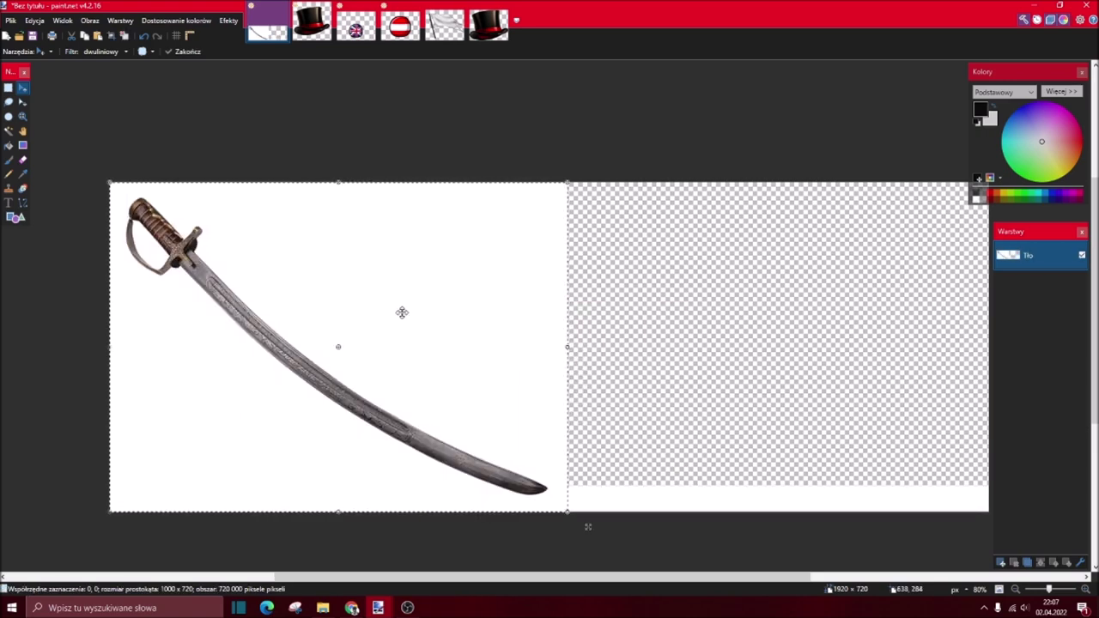
key(Delete)
- Create a new 1000 × 720 px image and paste the copied sabre picture into it
key(ctrl+n)
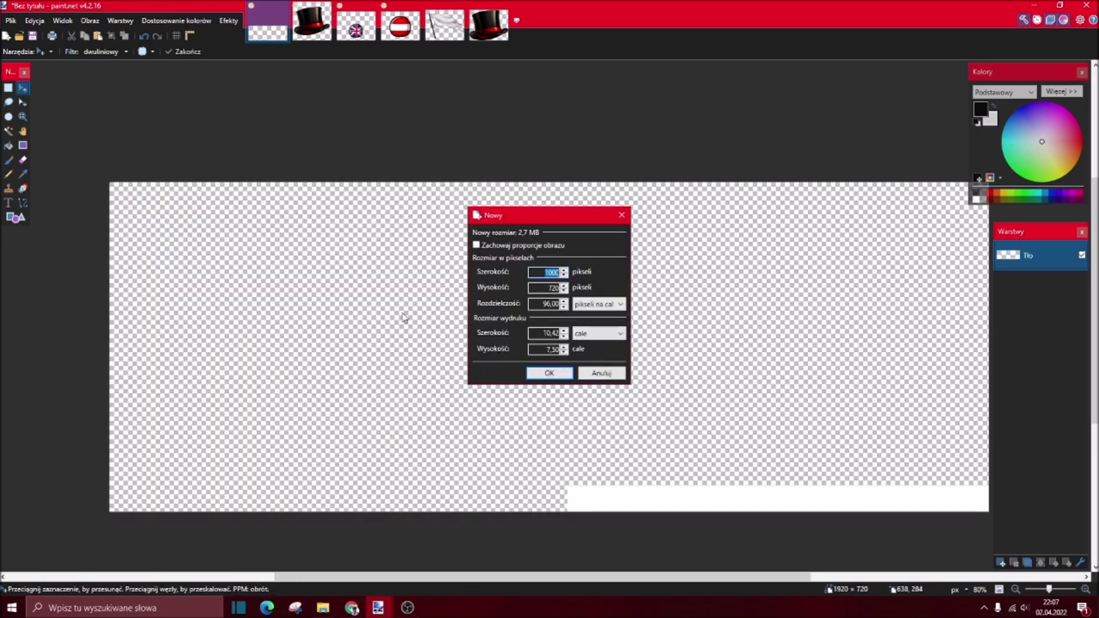
click(536, 373)
key(ctrl+v)
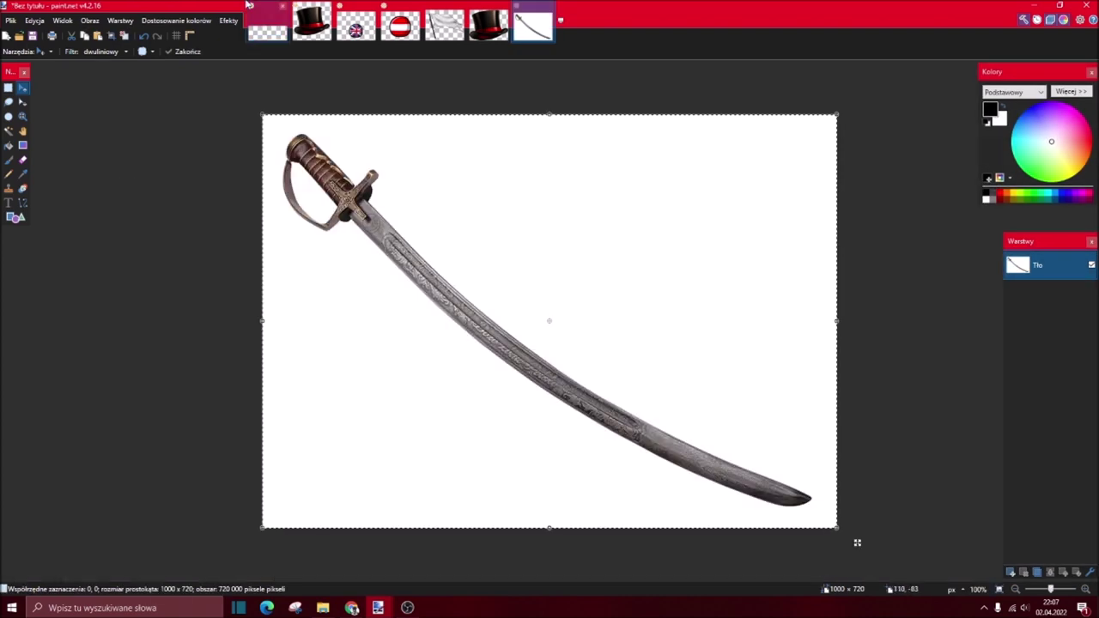
- Put the sabre image first among the open images and close the old untitled image without saving it
click(124, 36)
drag(541, 25, 220, 27)
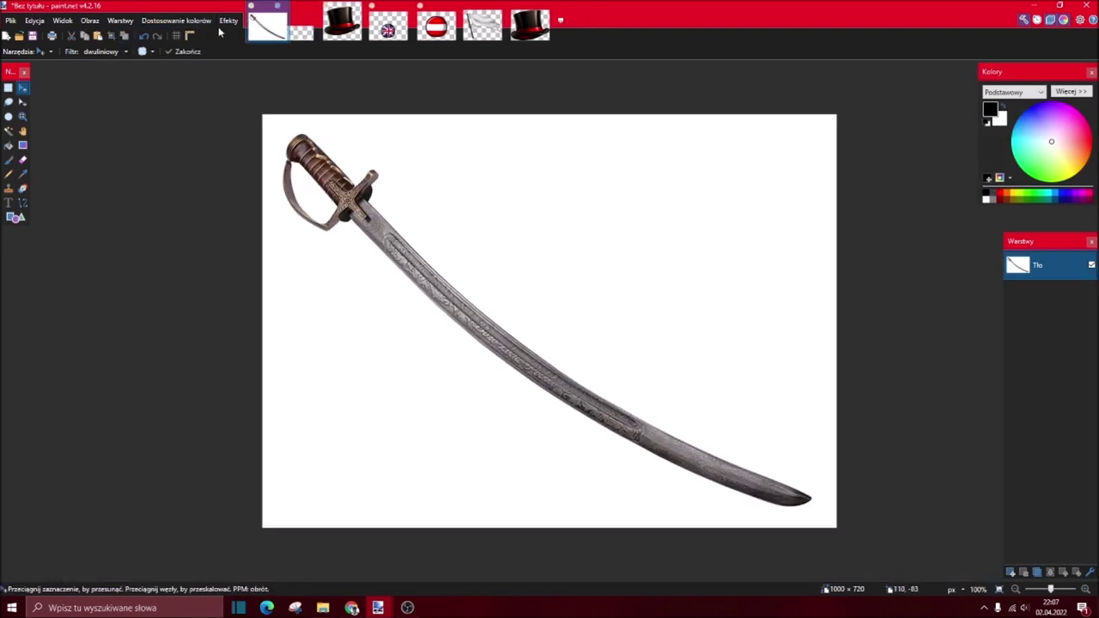
click(330, 7)
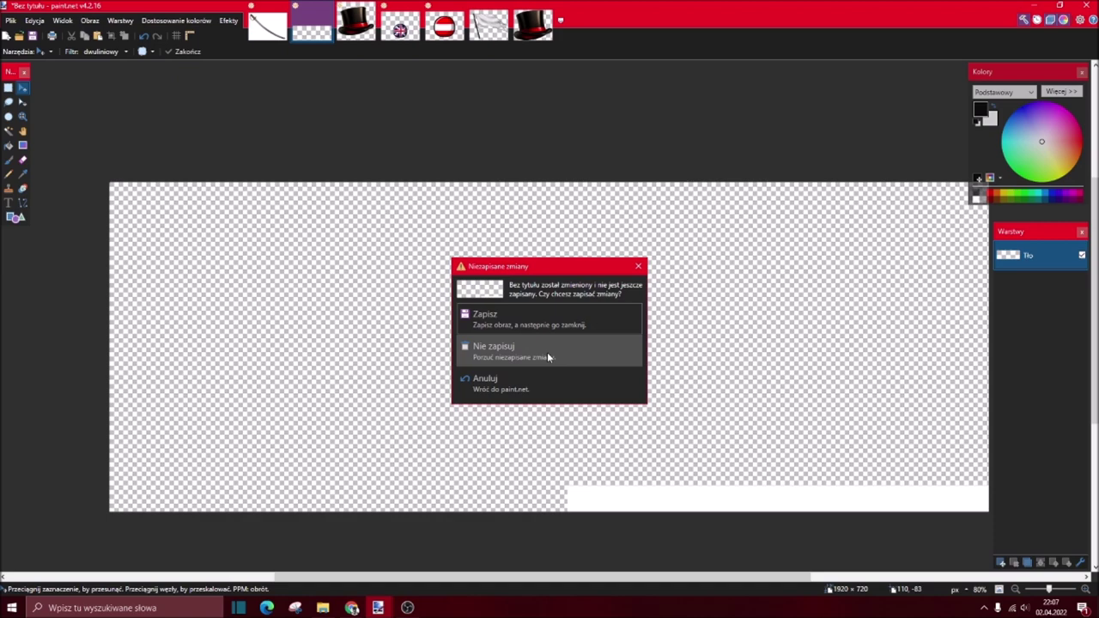
click(547, 352)
click(268, 24)
- Remove the white background around the sabre and inside its hand guard using the Magic Wand at 32% tolerance
click(9, 131)
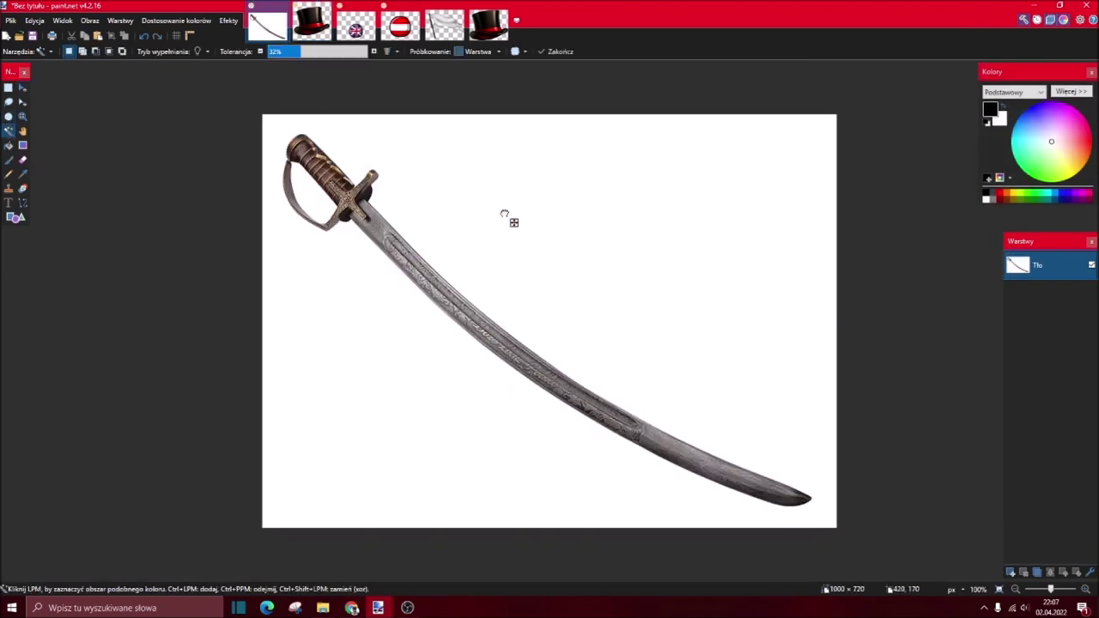
click(503, 213)
ctrl+click(321, 197)
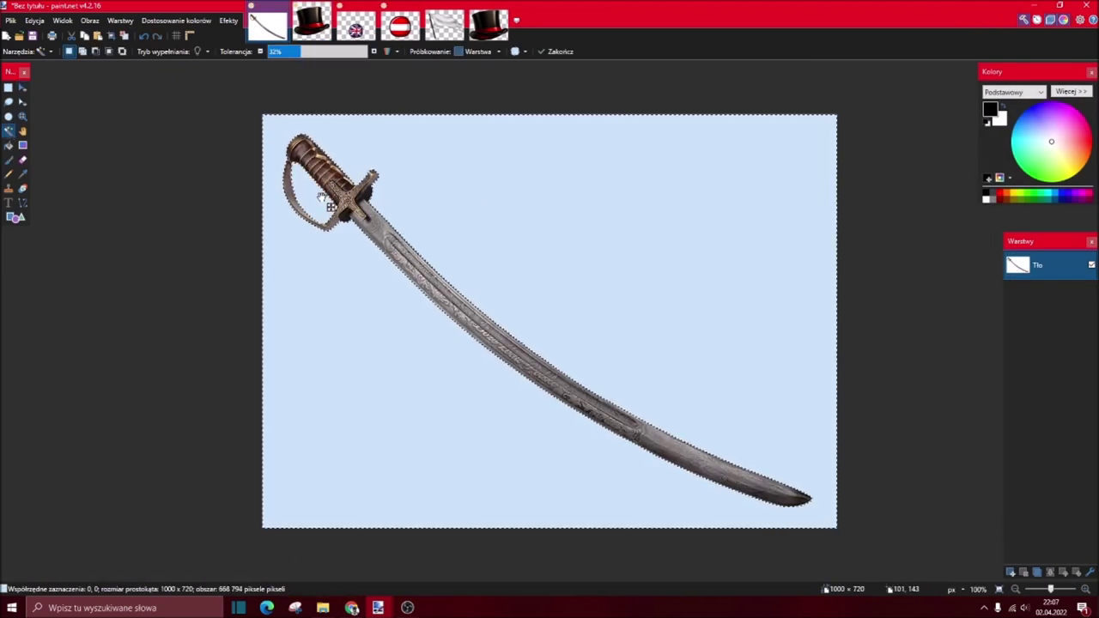
key(Delete)
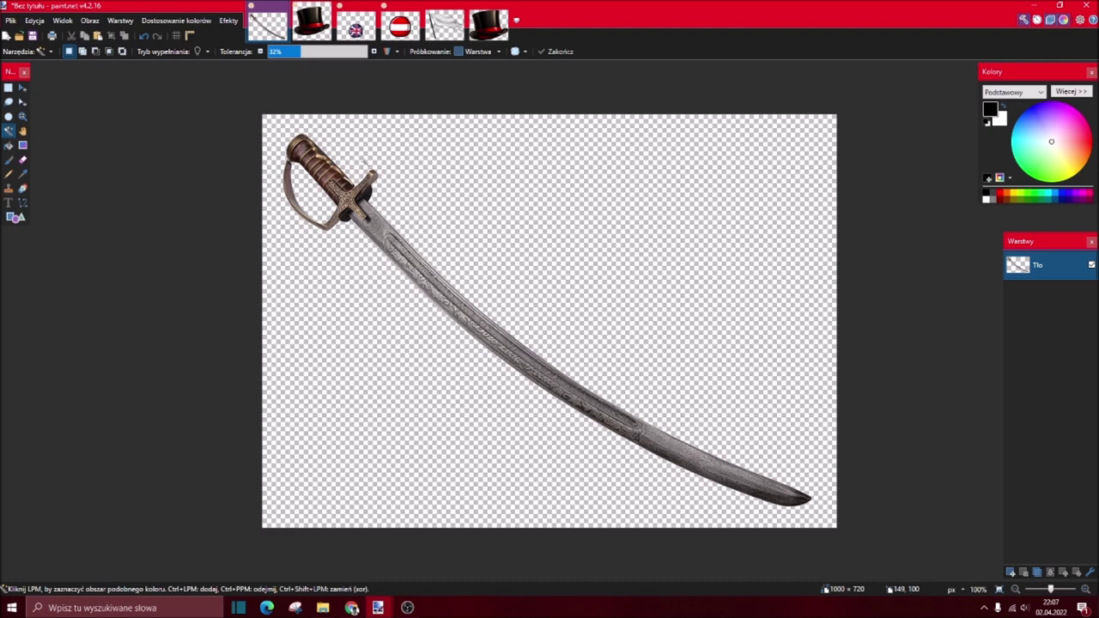
- Apply the Oil Painting effect to the cut-out sabre to give it a painted look
click(228, 20)
mouse_move(260, 48)
click(388, 50)
mouse_move(571, 262)
mouse_down()
mouse_move(672, 296)
mouse_move(679, 318)
mouse_move(749, 289)
mouse_move(724, 315)
mouse_move(662, 319)
mouse_up()
mouse_move(740, 344)
mouse_down()
mouse_move(650, 345)
mouse_move(773, 350)
mouse_move(740, 345)
mouse_up()
click(726, 370)
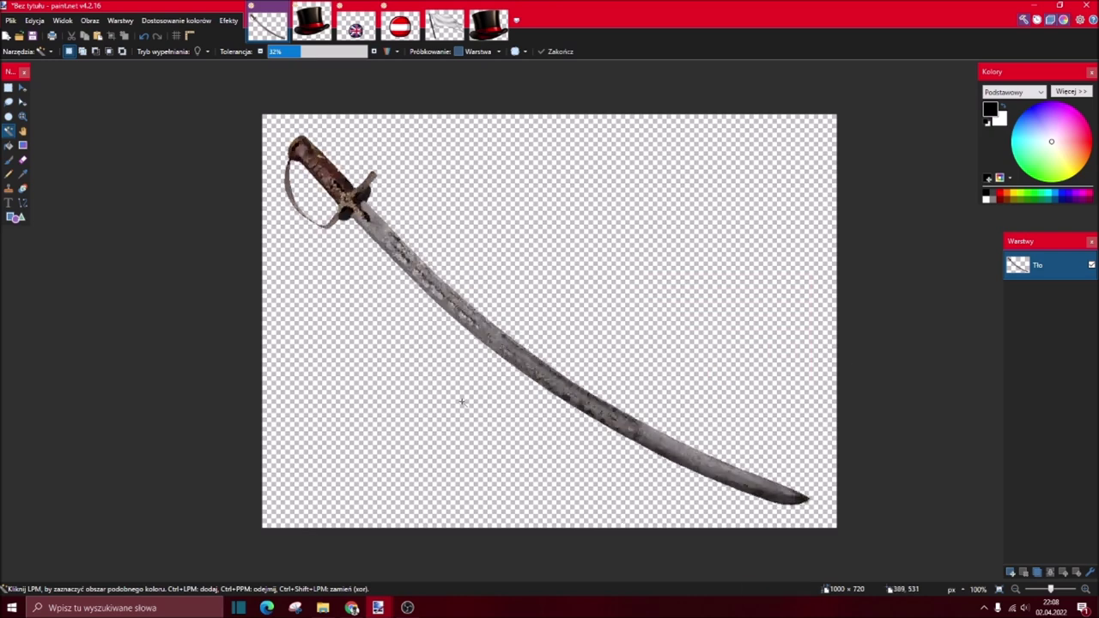
- Adjust the sabre's colours by setting saturation to 160 and lowering lightness to about -17
click(190, 21)
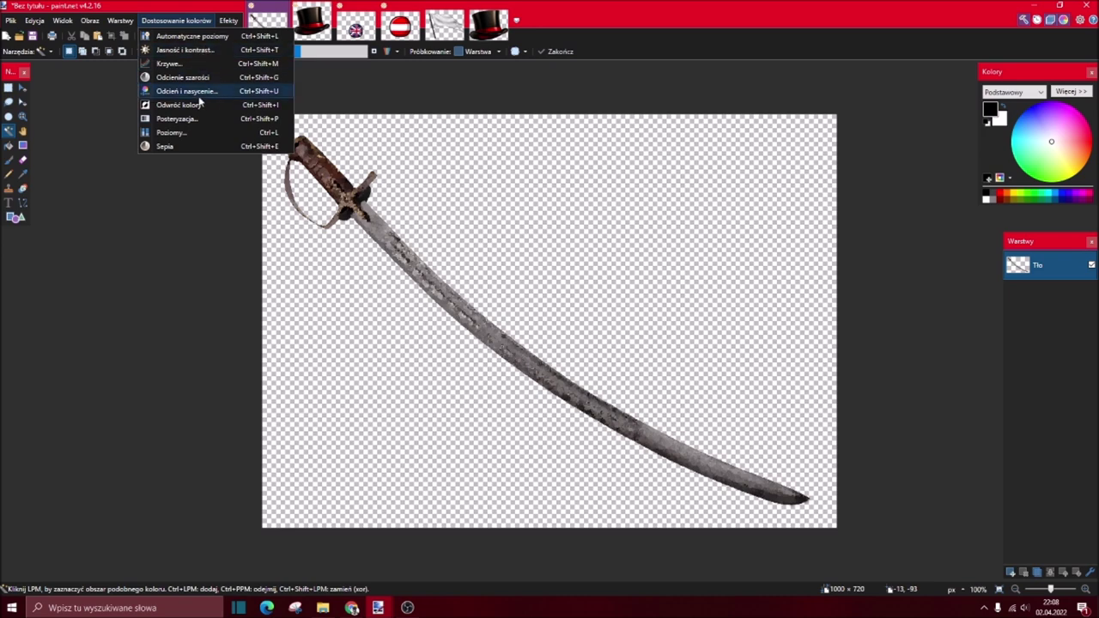
click(187, 91)
drag(547, 297, 571, 300)
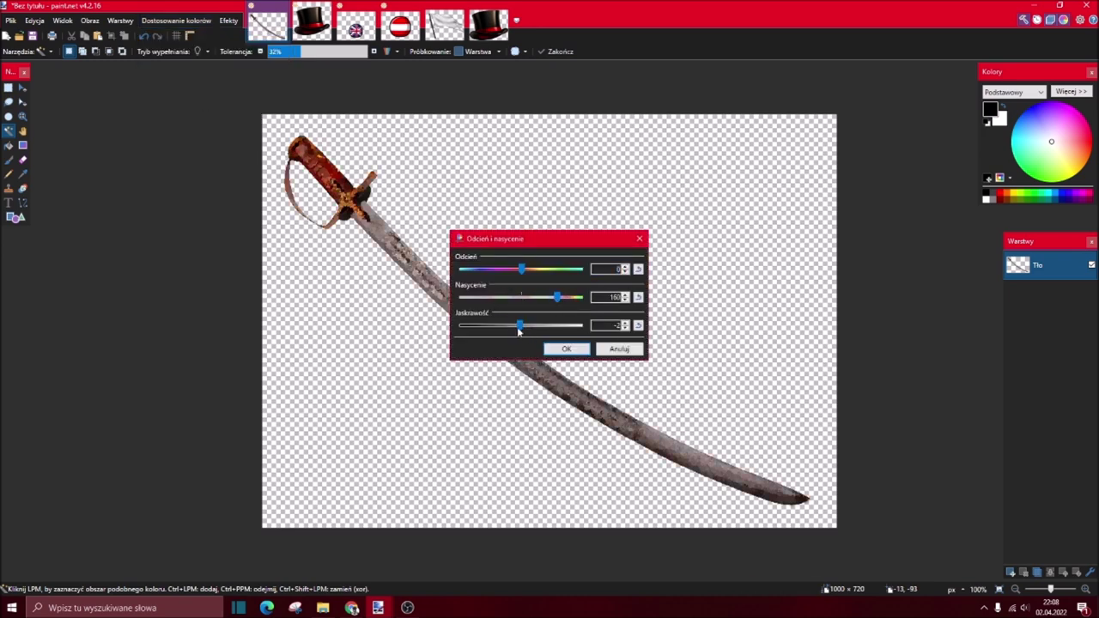
mouse_move(518, 331)
mouse_down()
mouse_move(581, 328)
mouse_move(509, 331)
mouse_up()
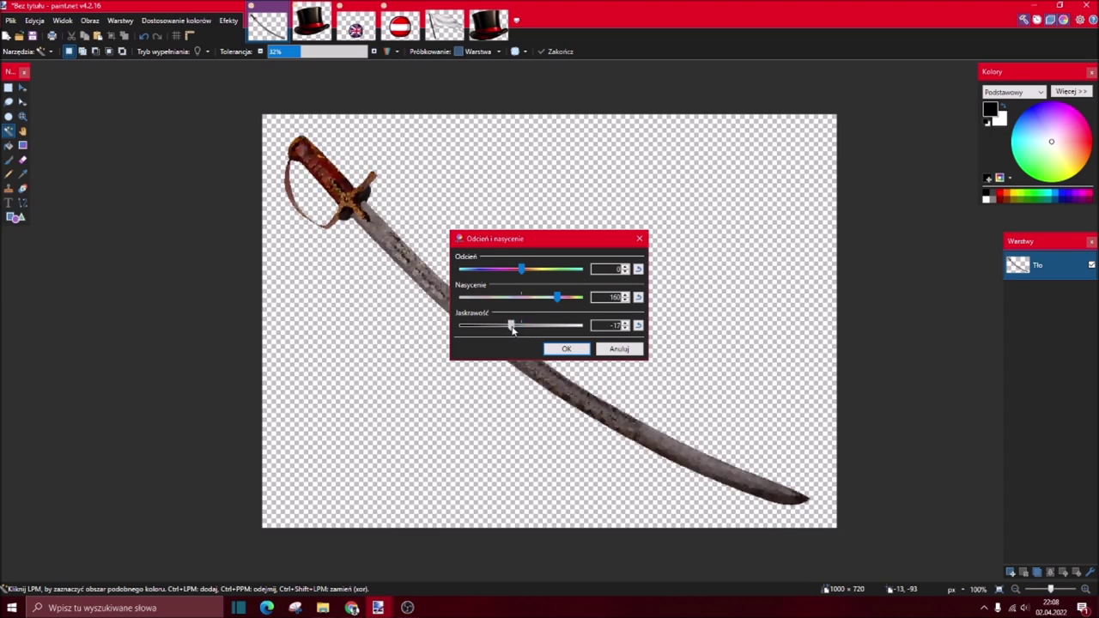
click(566, 349)
- Apply the Oil Painting effect to the sabre again with brush size 1 and coarseness 3
click(229, 20)
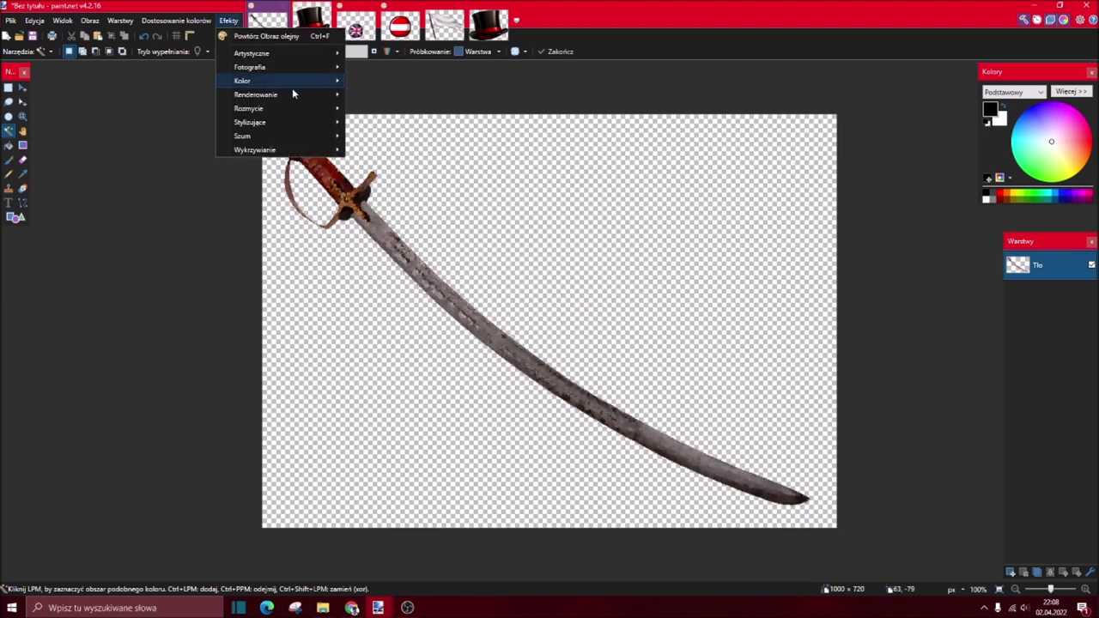
mouse_move(283, 52)
click(378, 52)
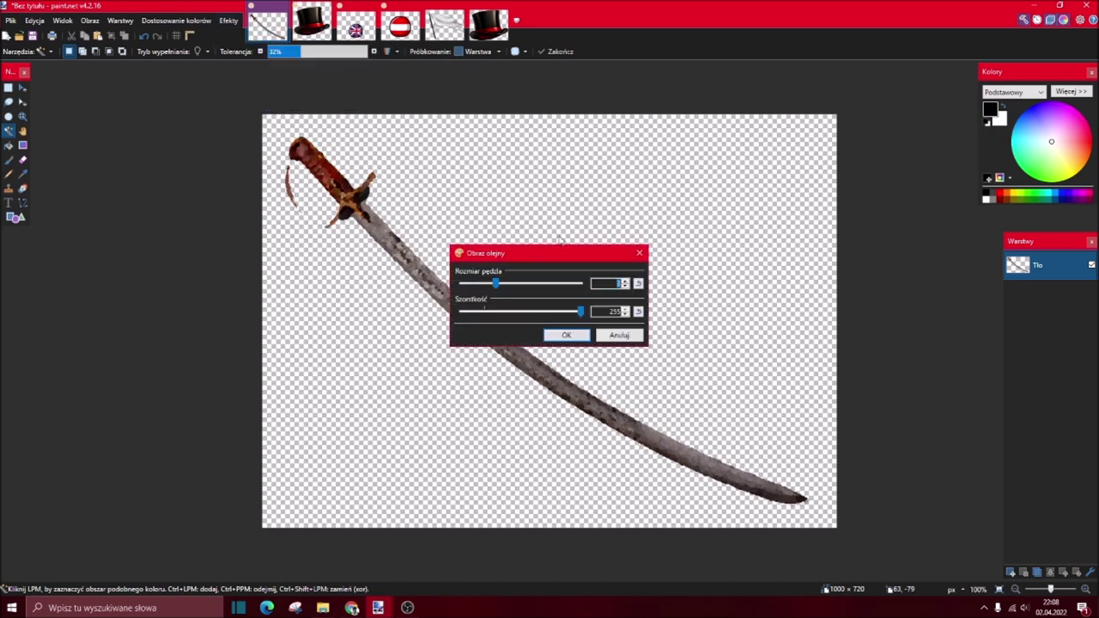
drag(547, 257, 736, 268)
drag(683, 295, 627, 294)
drag(769, 324, 613, 329)
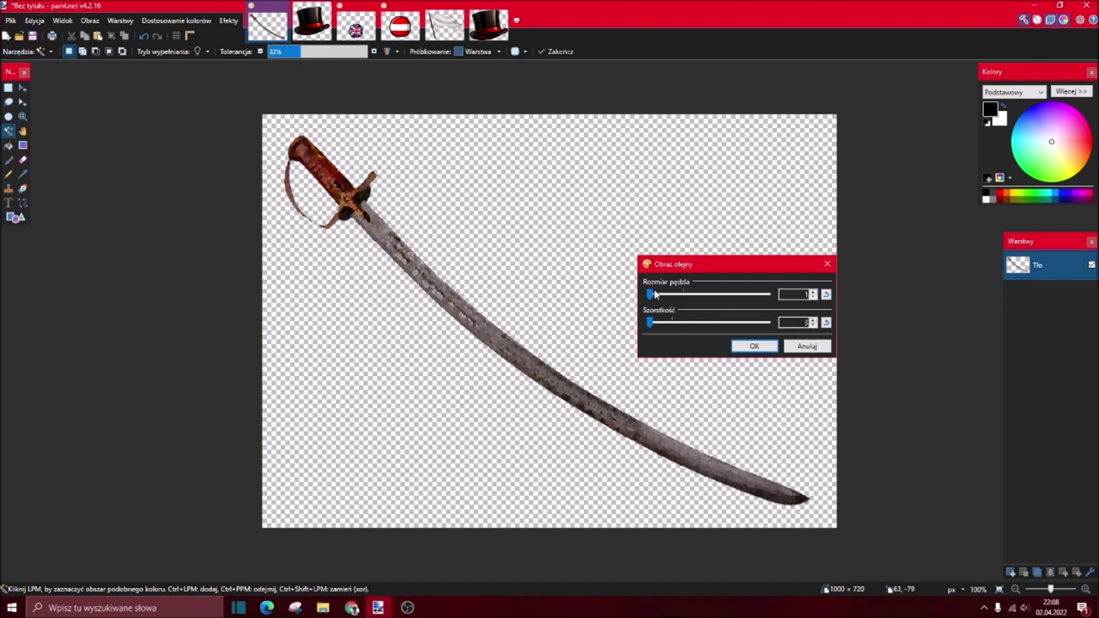
click(753, 347)
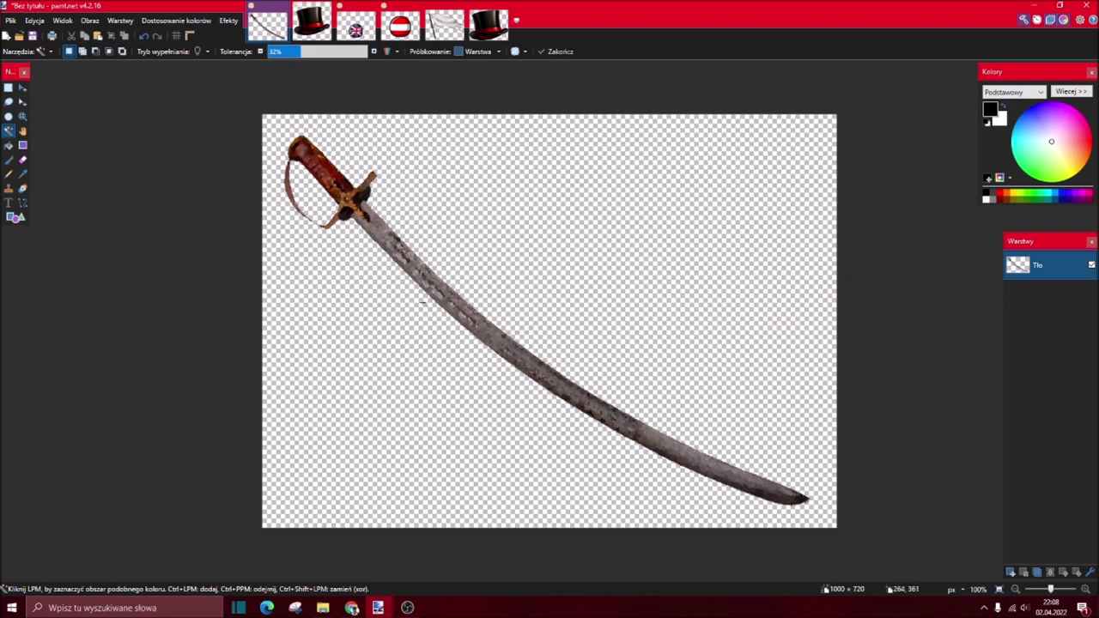
- Select the whole sabre with a rectangle of about 956 × 681 px and copy it
click(8, 88)
drag(269, 122, 817, 516)
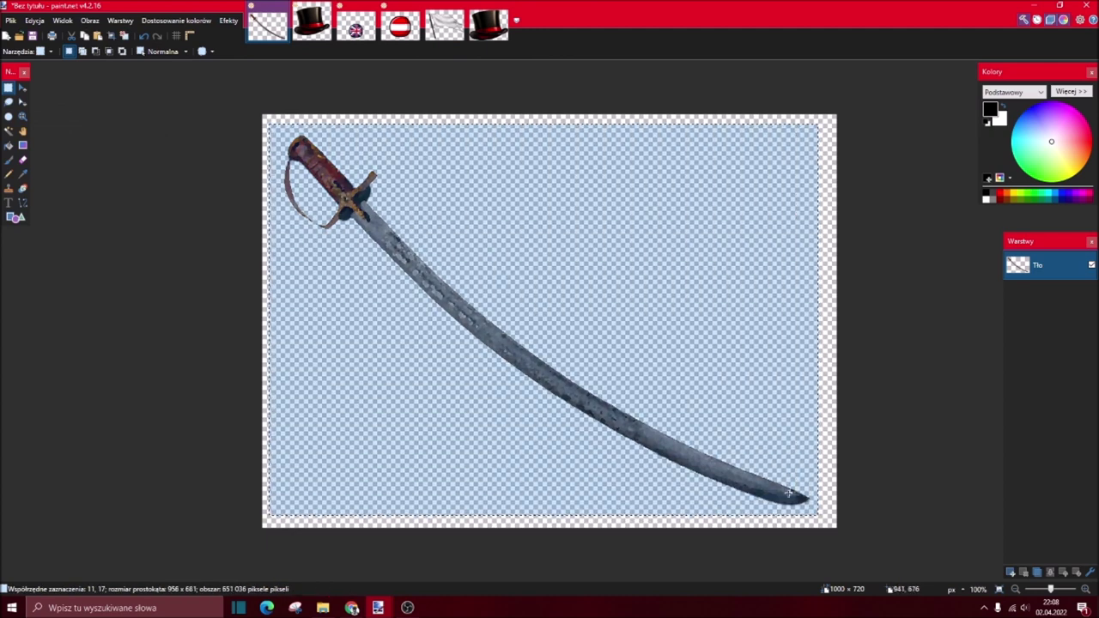
click(23, 89)
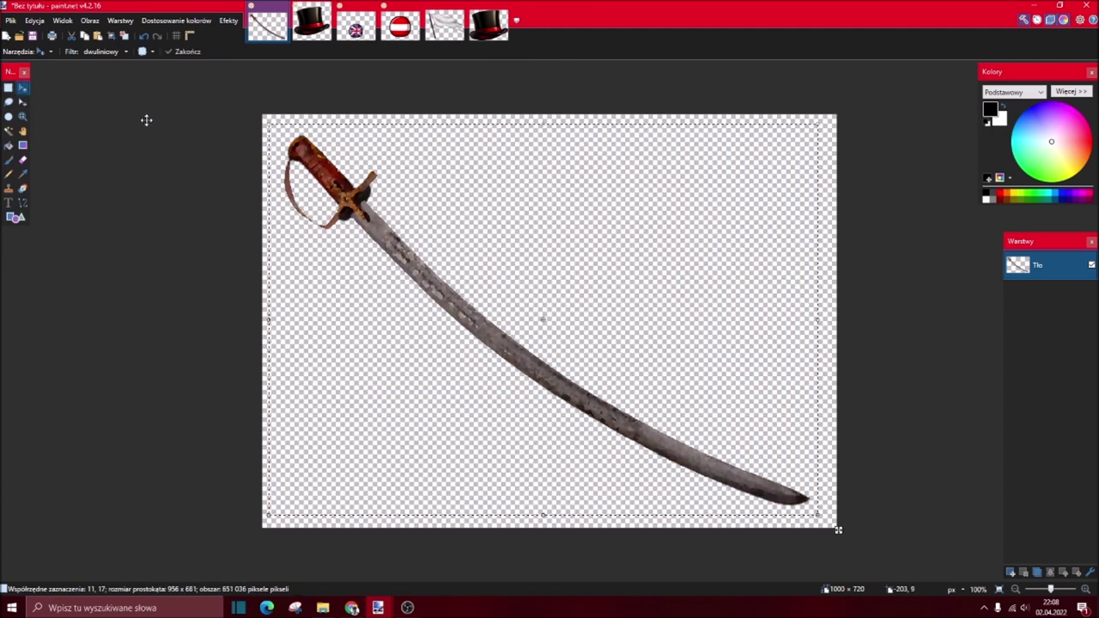
- Open the Polish ball image Polska.png from the Sigmerion Balle folder
click(19, 36)
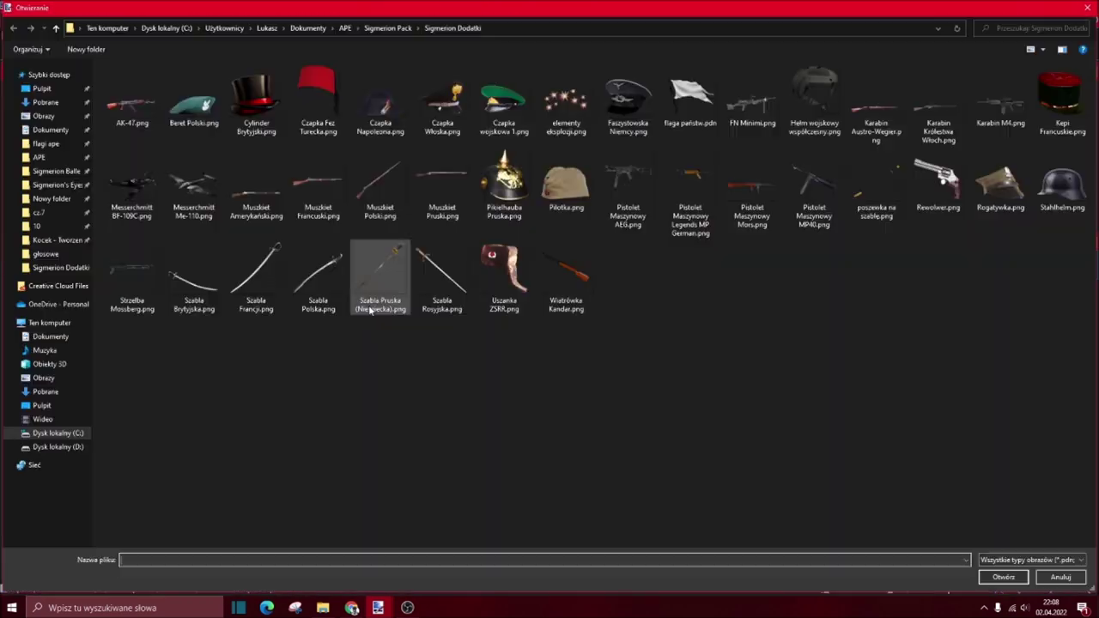
click(68, 155)
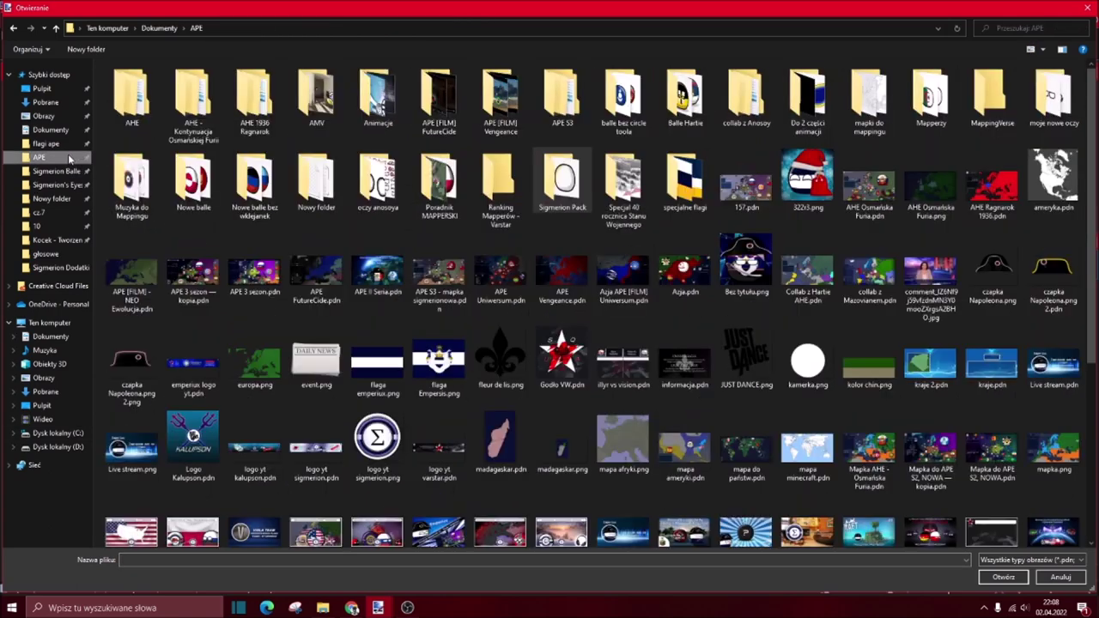
click(58, 170)
click(703, 337)
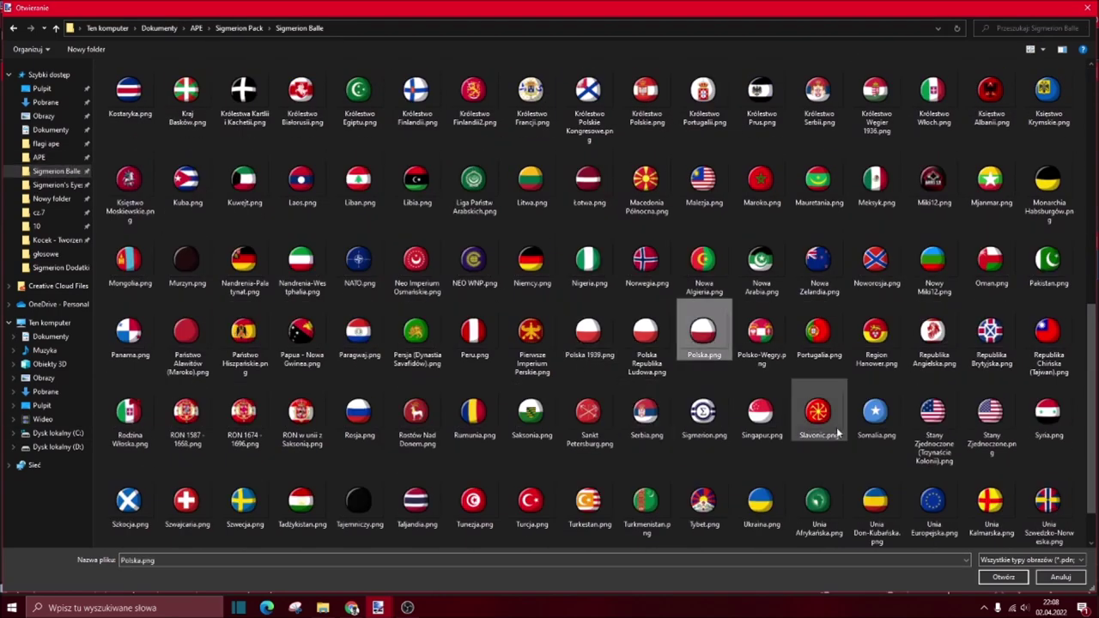
click(1001, 577)
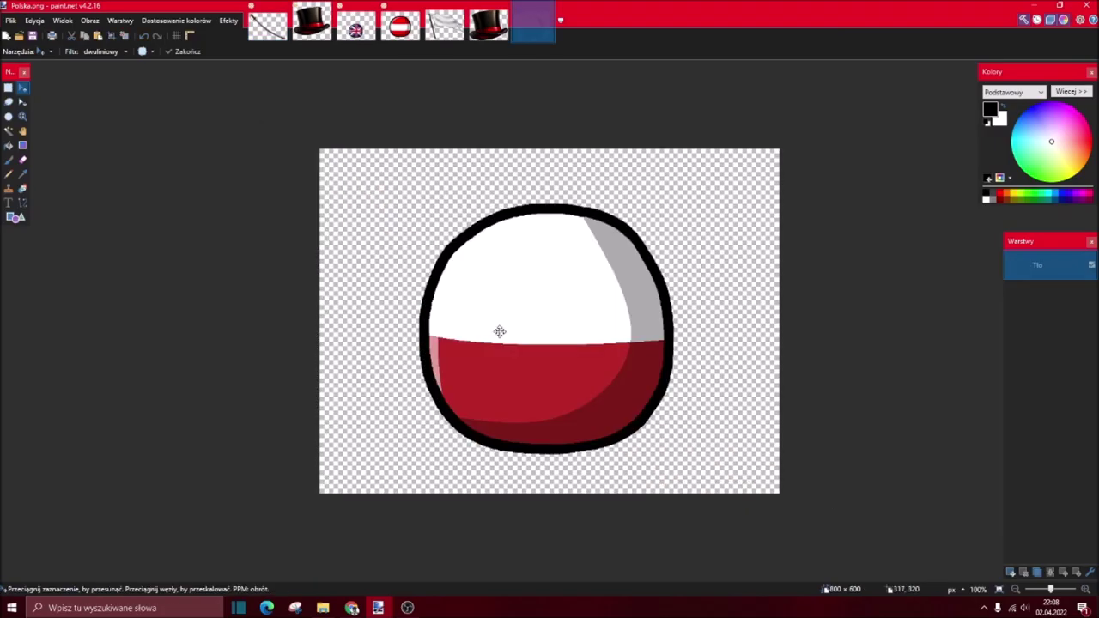
- Add a new layer above the Polish ball and paste the sabre into it, keeping the canvas size
click(1011, 573)
key(ctrl+v)
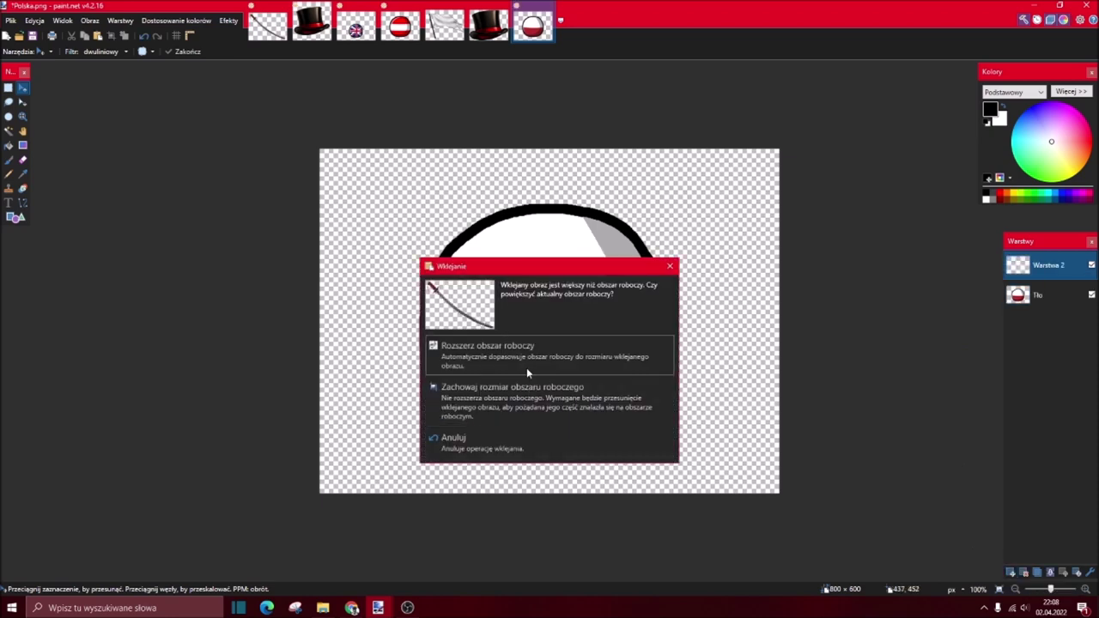
click(535, 392)
- Shrink the sabre, rotate it to about 46° and lay it across the ball's red half with the hilt at the left
drag(320, 150, 591, 379)
drag(726, 426, 523, 368)
drag(658, 329, 600, 163)
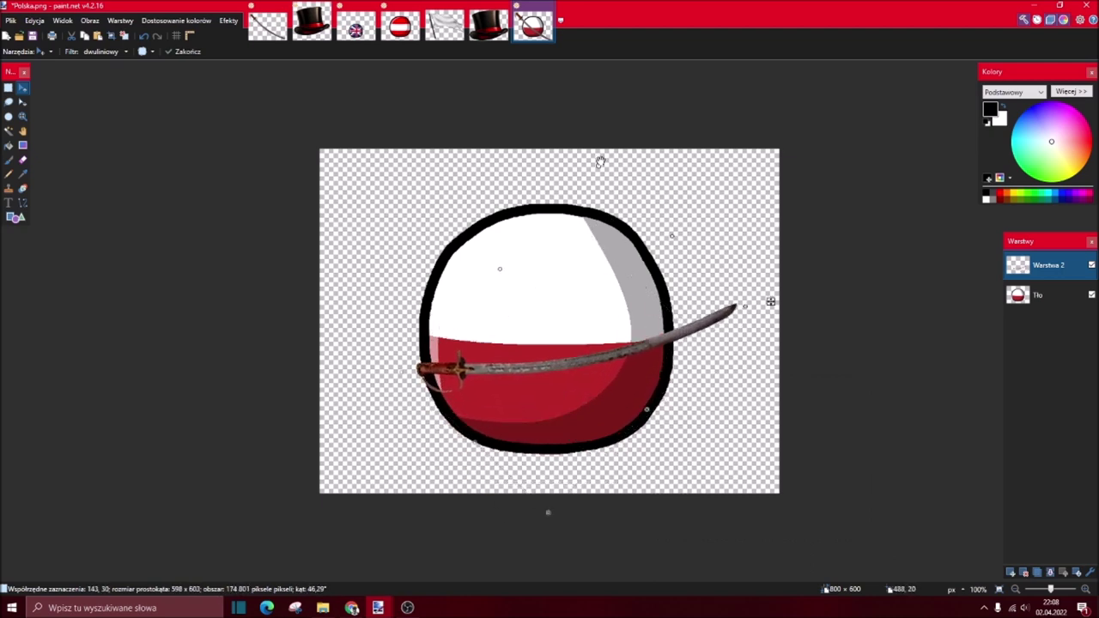
drag(660, 272, 655, 279)
- Place the sabre's layer beneath the ball layer and turn the sabre to about -134° with its hilt beyond the ball's right edge
drag(1059, 266, 1059, 296)
drag(652, 367, 625, 386)
drag(726, 333, 663, 371)
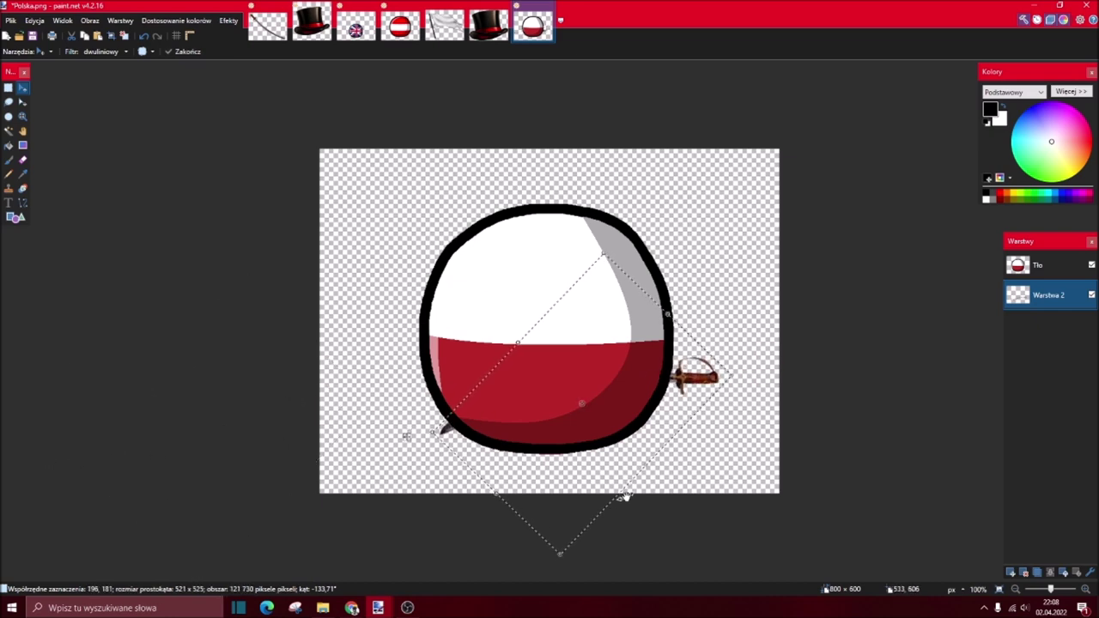
- Try the sabre at other angles behind the ball, ending at about 160° and 595 × 510 px
drag(562, 554, 501, 142)
drag(483, 86, 670, 345)
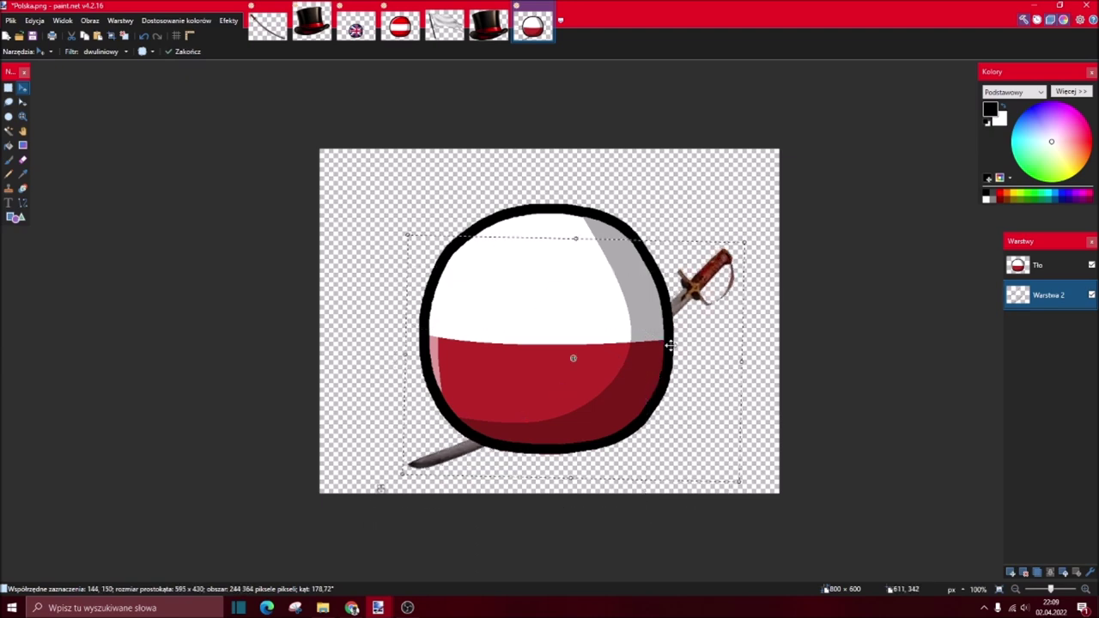
drag(776, 226, 713, 344)
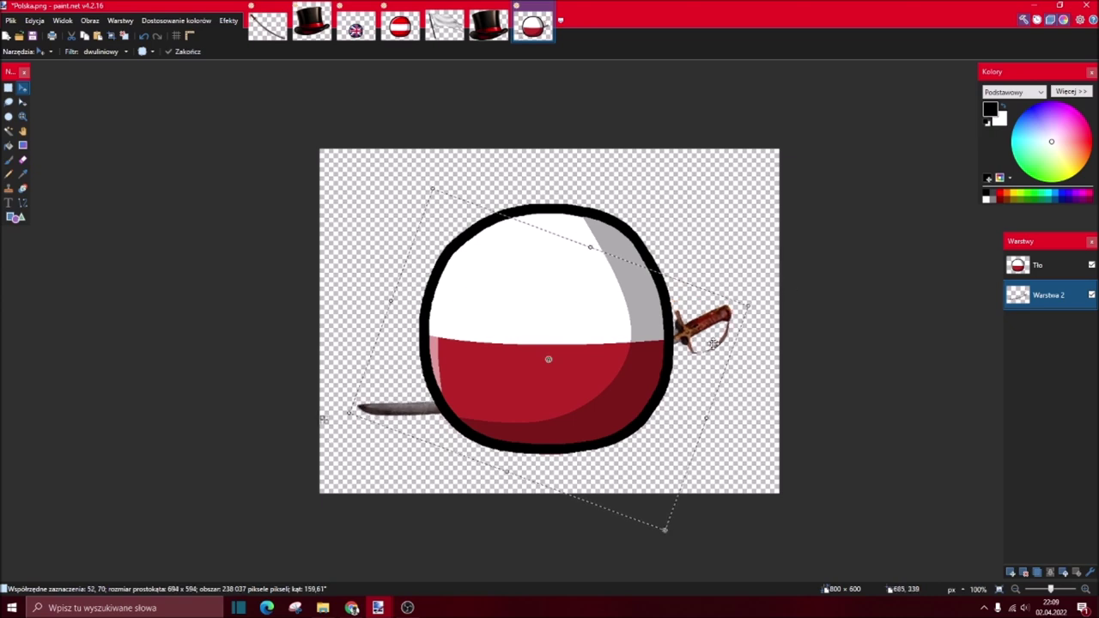
drag(747, 304, 691, 321)
drag(625, 359, 660, 360)
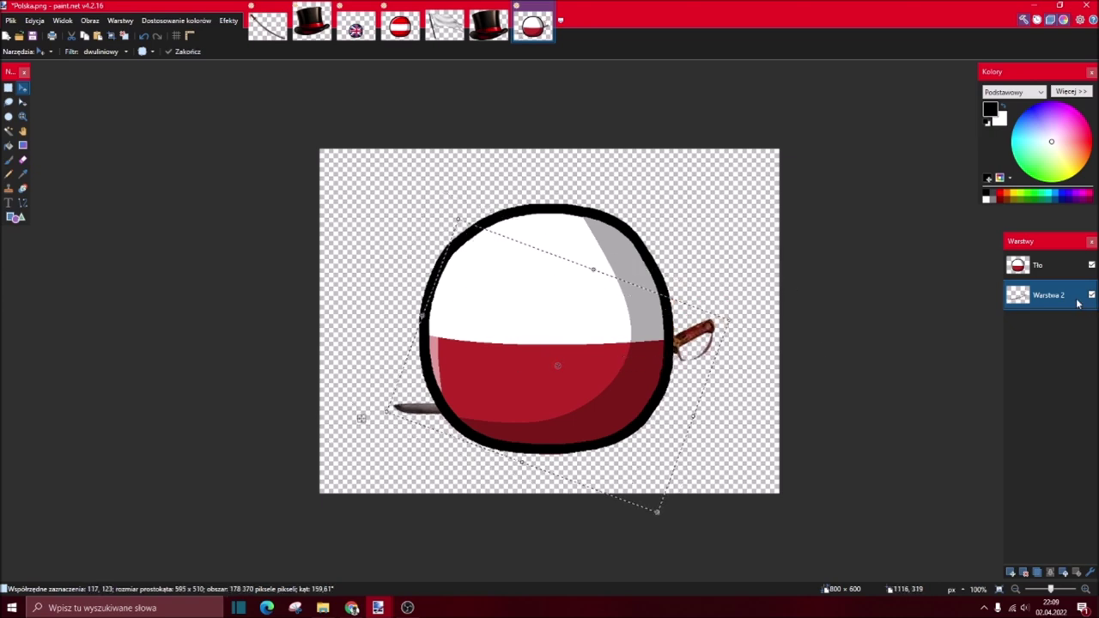
- Bring the sabre's layer above the ball and set it diagonally across the red half at about 120°, hilt at the lower right
drag(1073, 299, 1030, 273)
drag(661, 339, 604, 409)
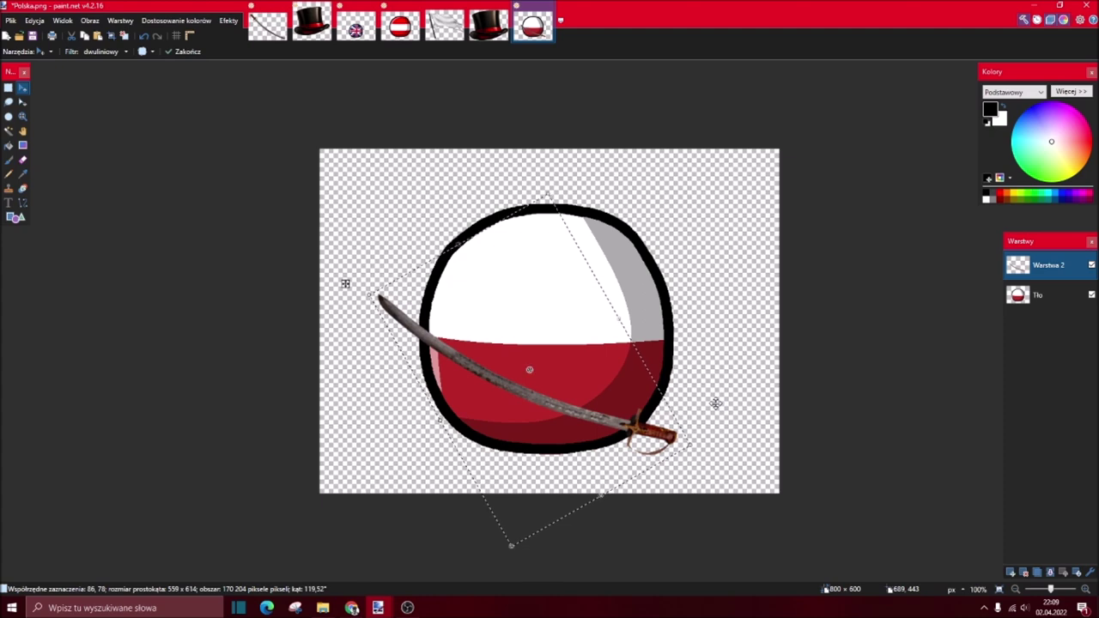
drag(624, 417, 685, 429)
click(237, 24)
mouse_move(322, 53)
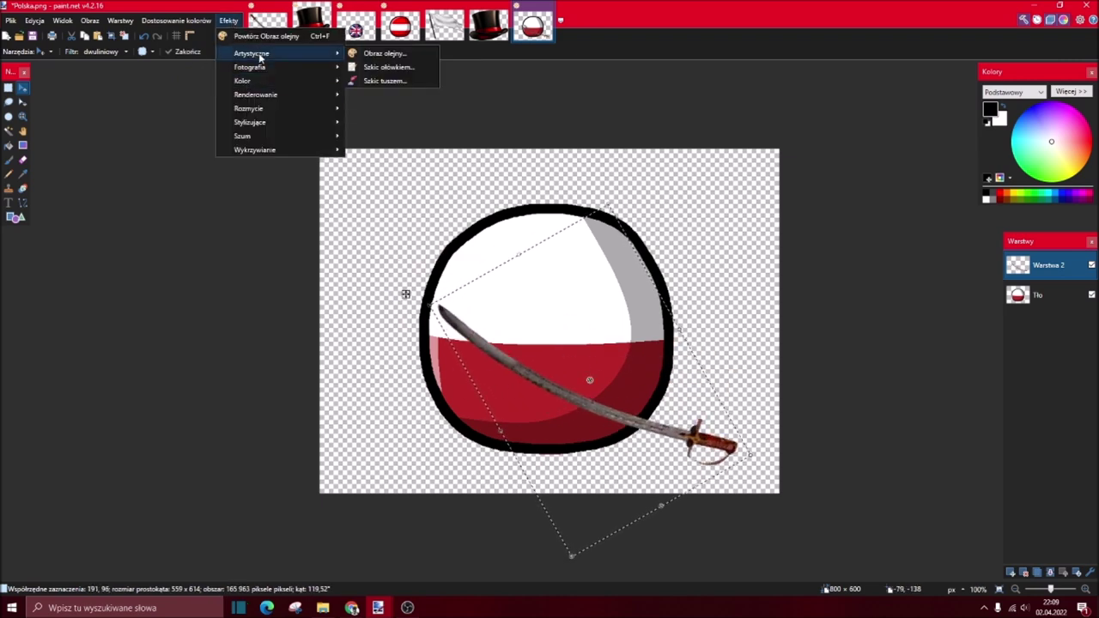
click(380, 54)
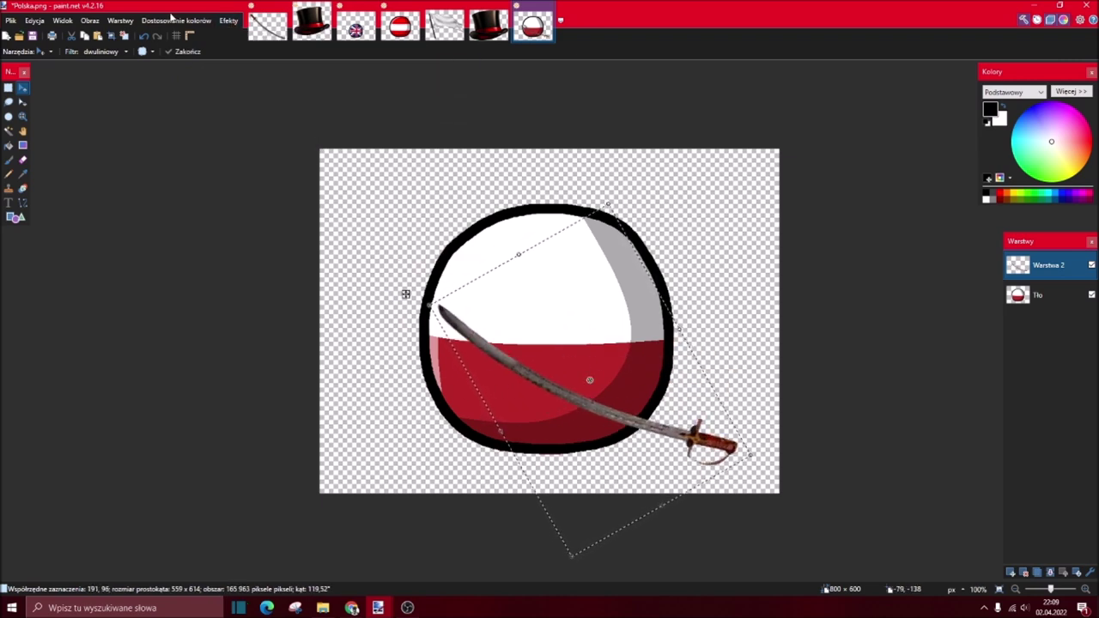
click(175, 19)
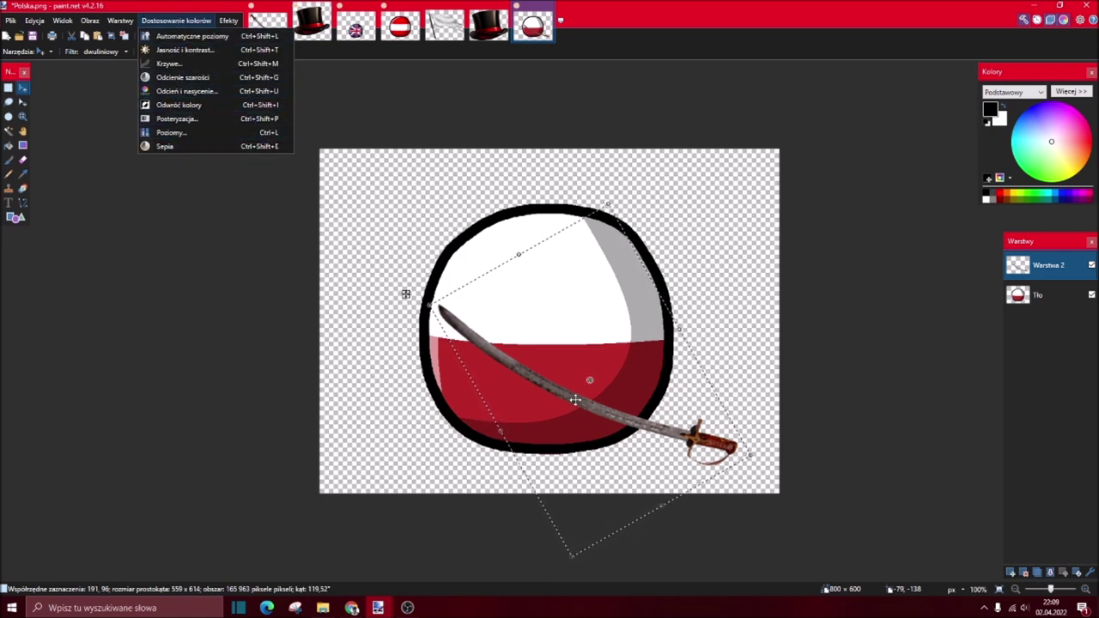
- Delete the sabre from its layer in the Polish ball image
drag(672, 374, 614, 363)
key(Delete)
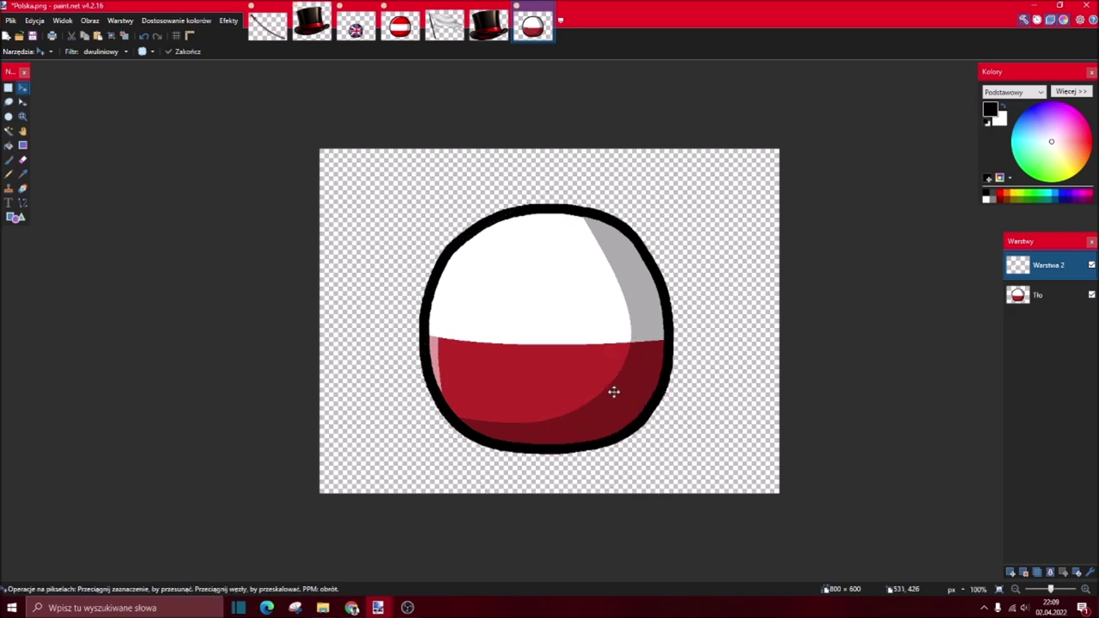
- Close the sabre image, look over the other open images and return to the untitled top hat image
click(284, 7)
click(559, 370)
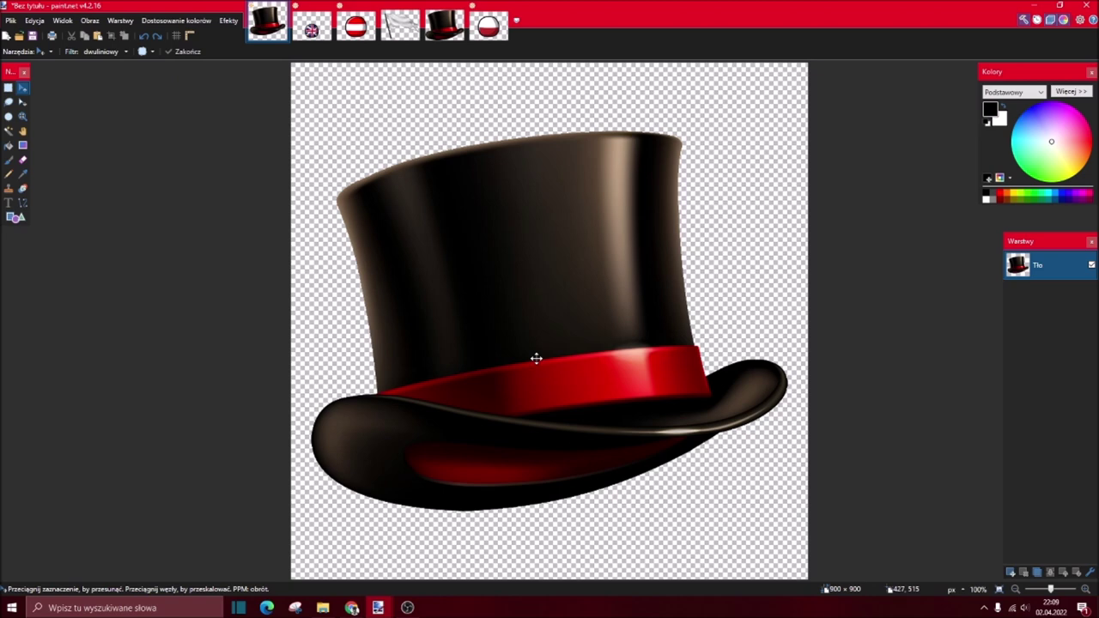
click(315, 30)
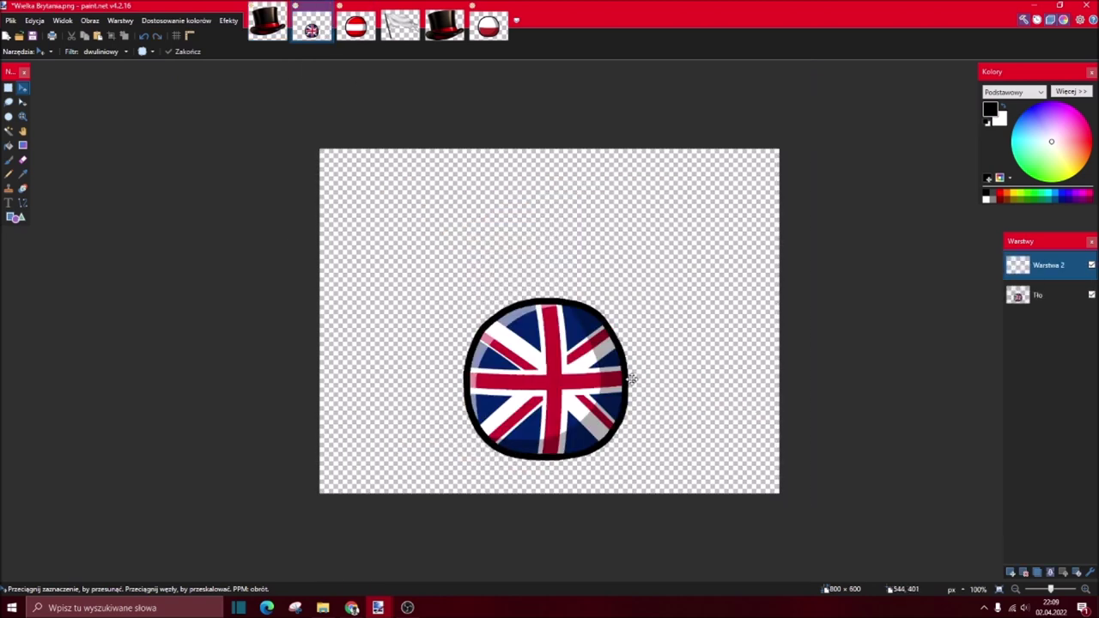
click(444, 24)
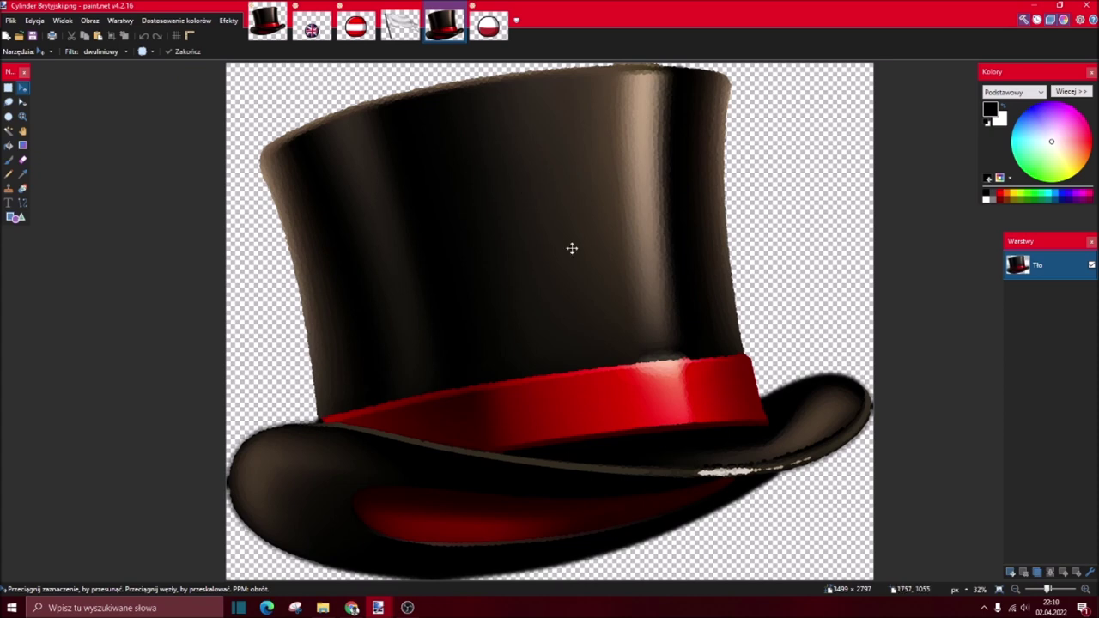
click(263, 9)
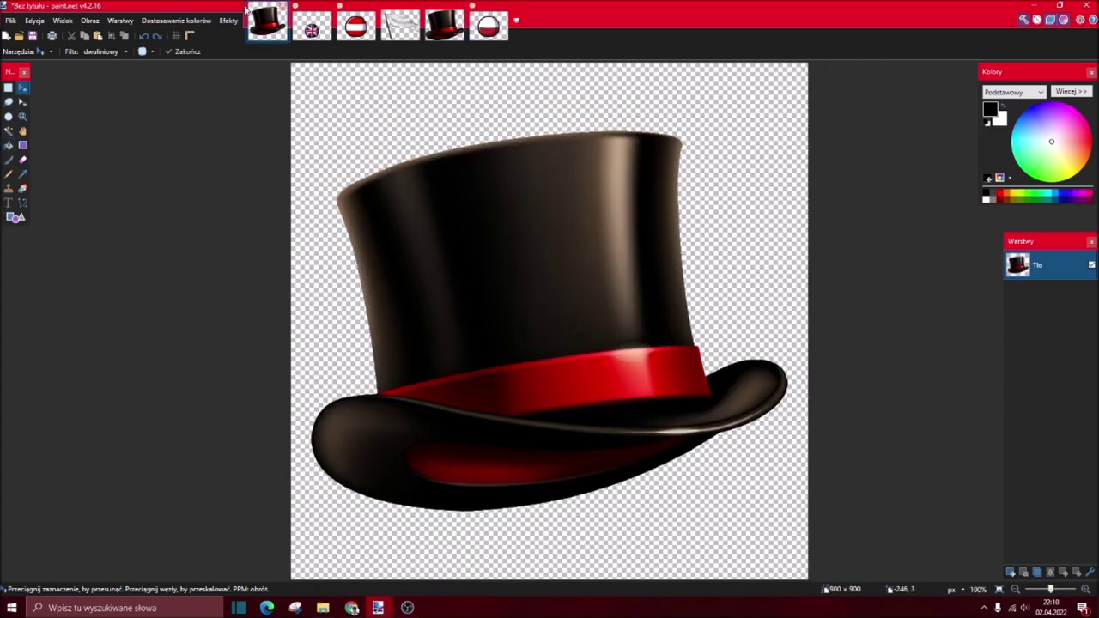
click(309, 27)
click(267, 24)
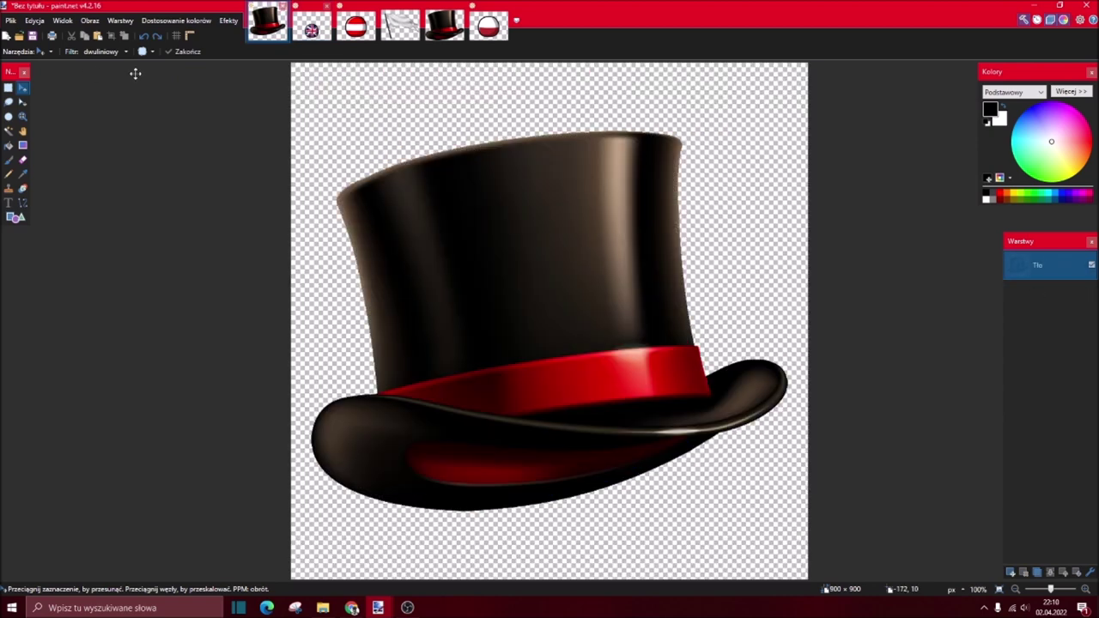
- Apply the Oil Painting effect to the top hat with brush size 7 and coarseness 255
click(228, 20)
mouse_move(272, 54)
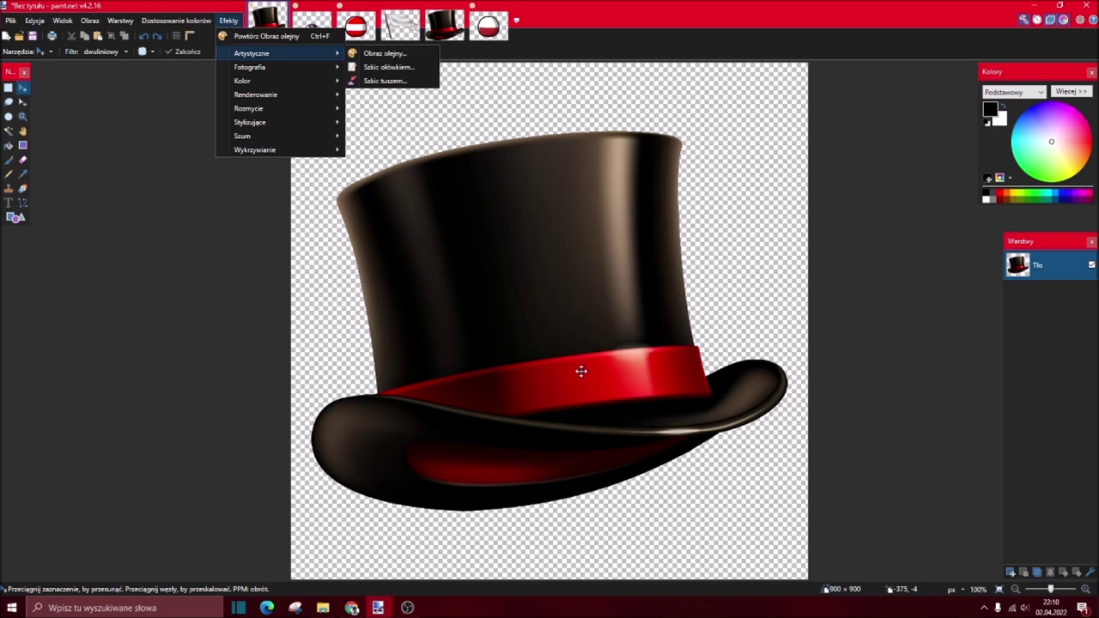
click(388, 55)
mouse_move(556, 284)
mouse_down()
mouse_move(596, 284)
mouse_move(628, 315)
mouse_move(462, 311)
mouse_up()
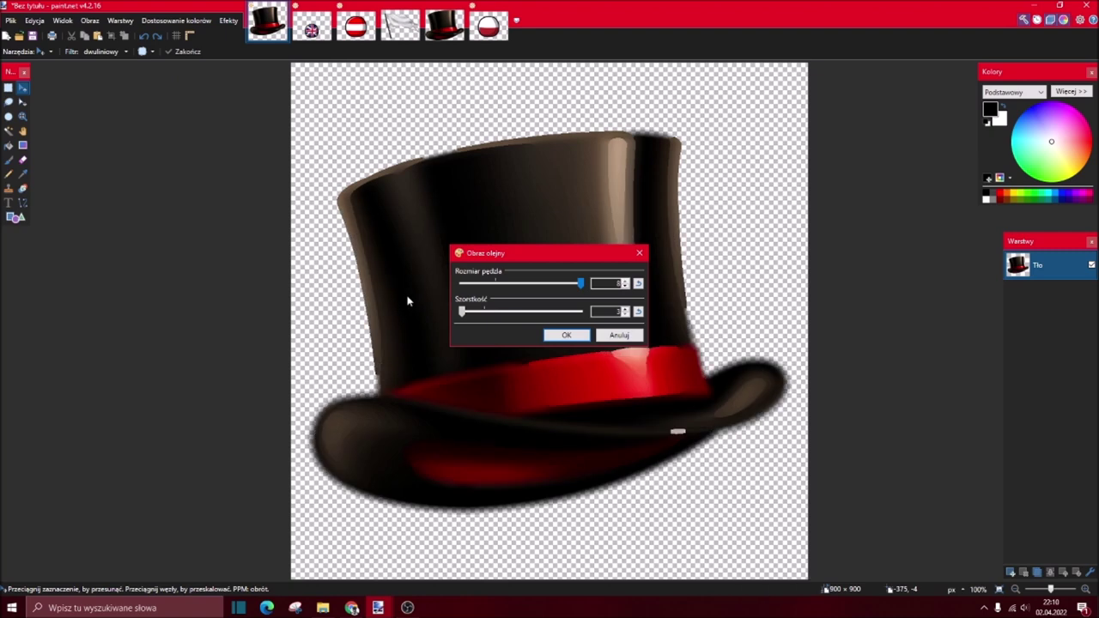
mouse_move(462, 311)
mouse_down()
mouse_move(582, 311)
mouse_move(529, 284)
mouse_move(581, 284)
mouse_move(560, 289)
mouse_up()
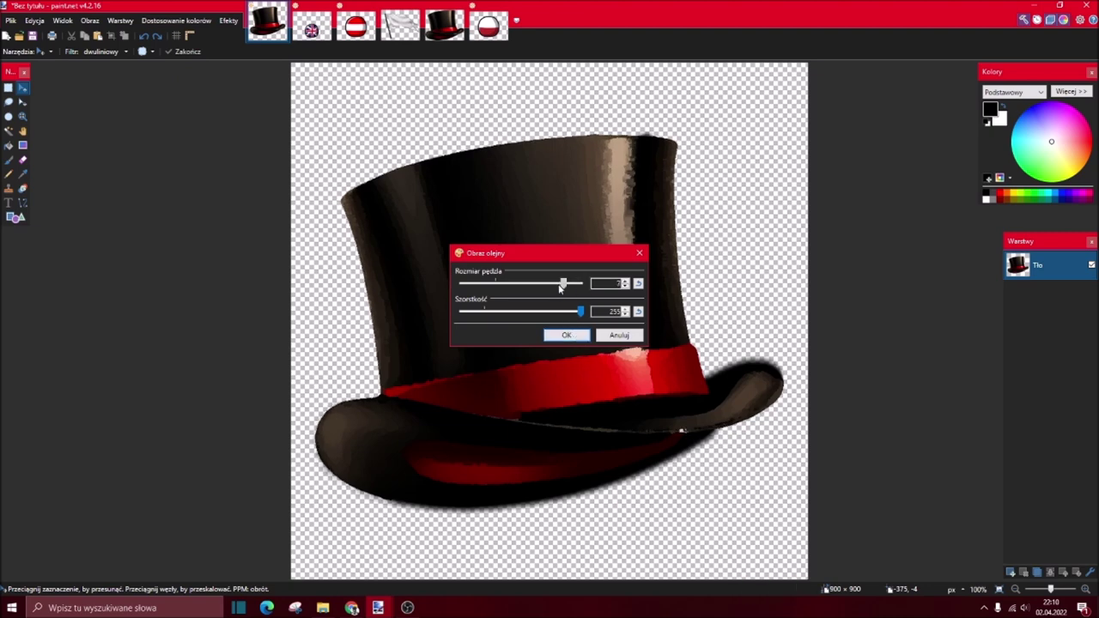
click(573, 335)
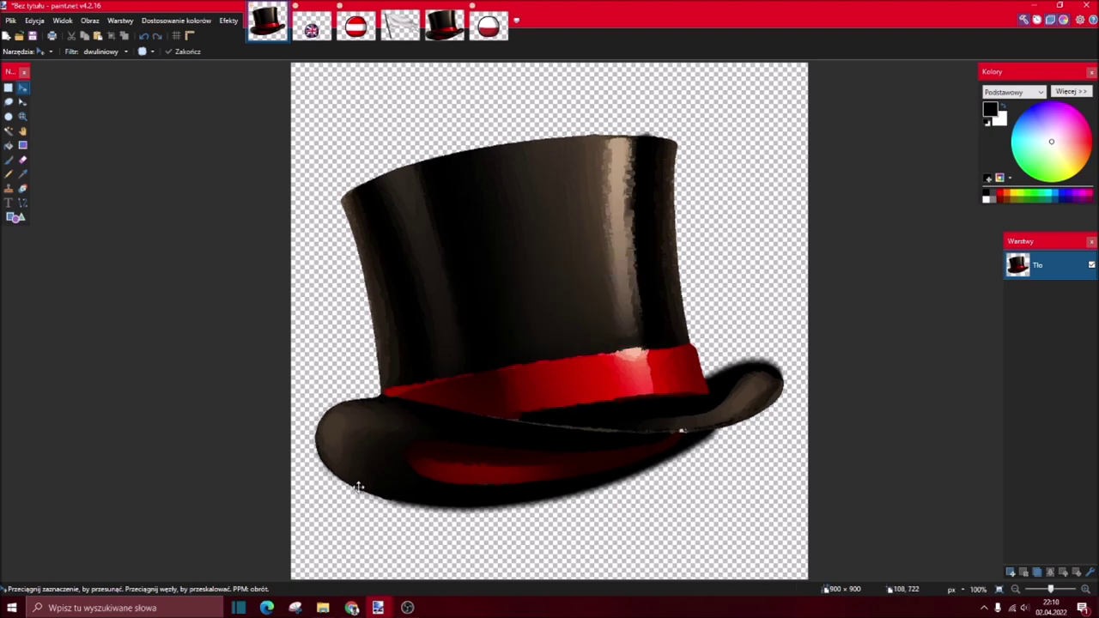
- Select the hat's transparent surroundings with the Magic Wand at about 55% tolerance and delete the blurred fringe
click(8, 131)
click(708, 198)
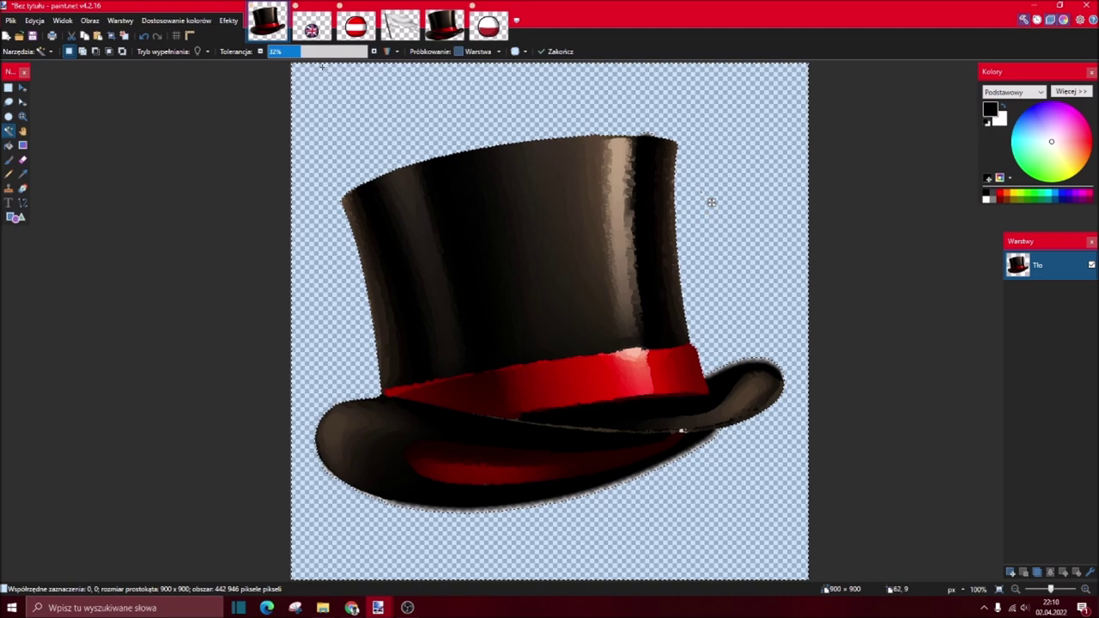
drag(303, 55, 323, 55)
key(Delete)
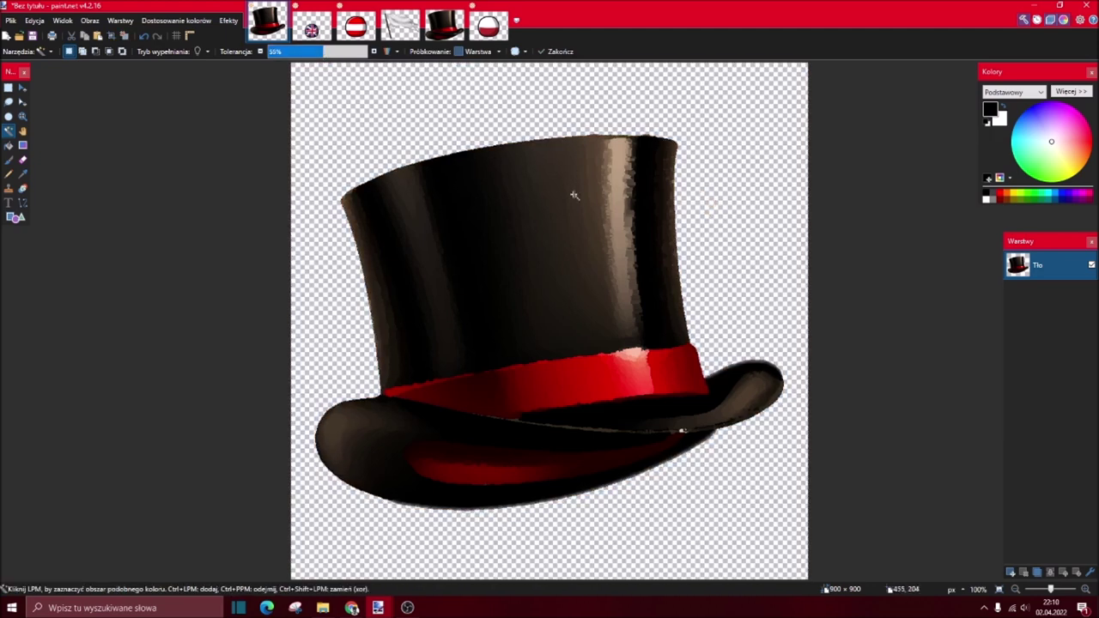
- Select the whole painted hat with a rectangle about 835 × 691 px and copy it
click(8, 88)
drag(309, 120, 788, 517)
click(22, 87)
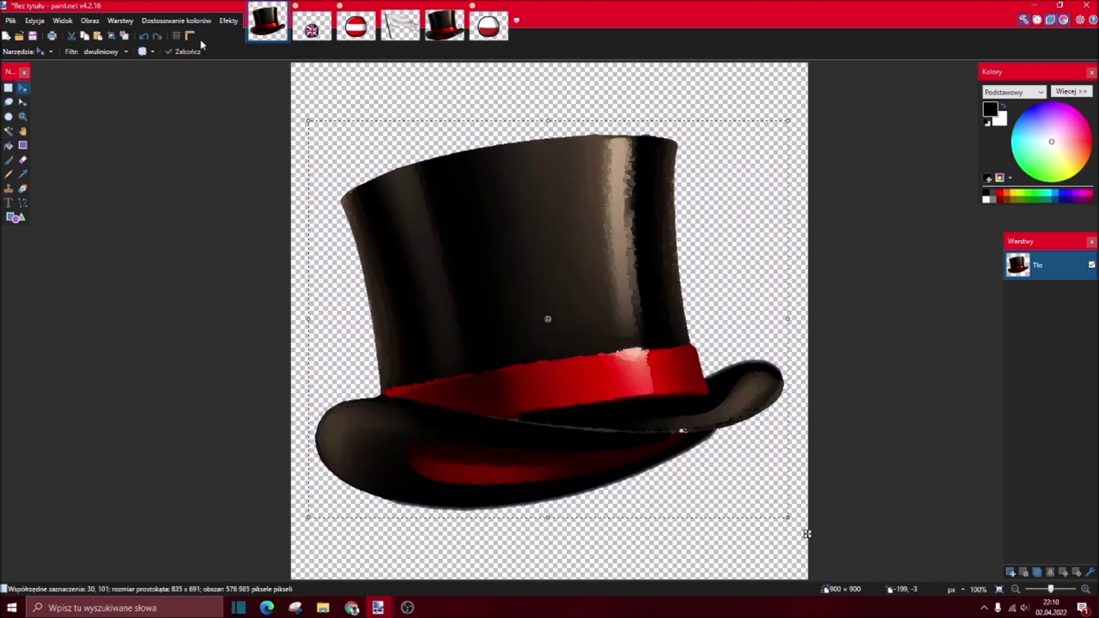
click(228, 20)
mouse_move(241, 54)
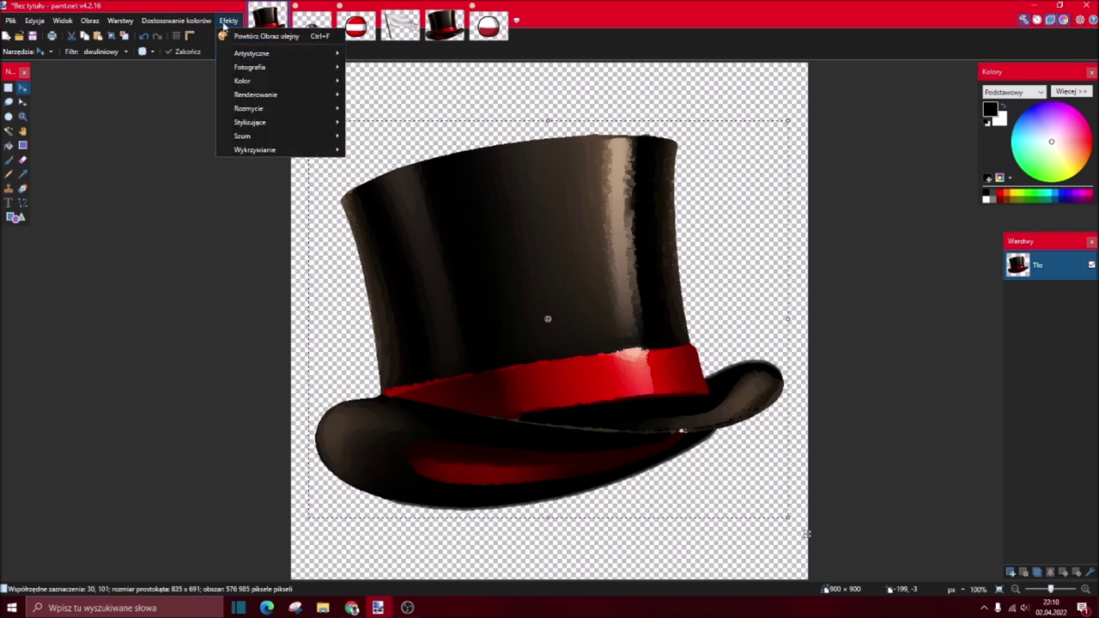
mouse_move(257, 150)
click(476, 275)
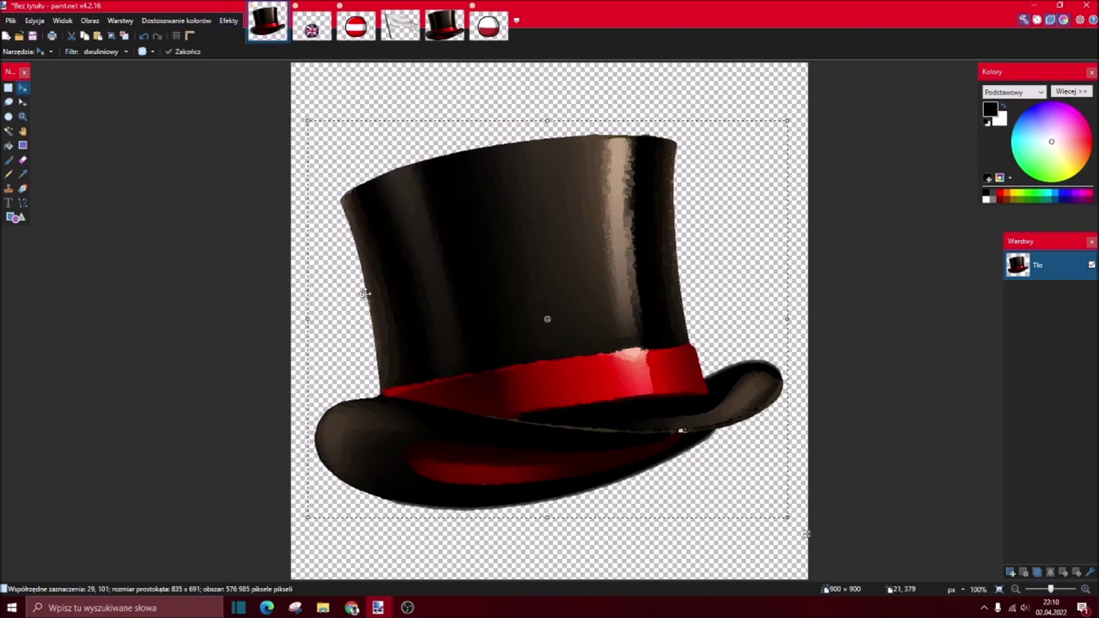
- Paste the hat into the British ball image's empty layer, shrink it to about 317 × 262 px and place it on the ball
click(312, 26)
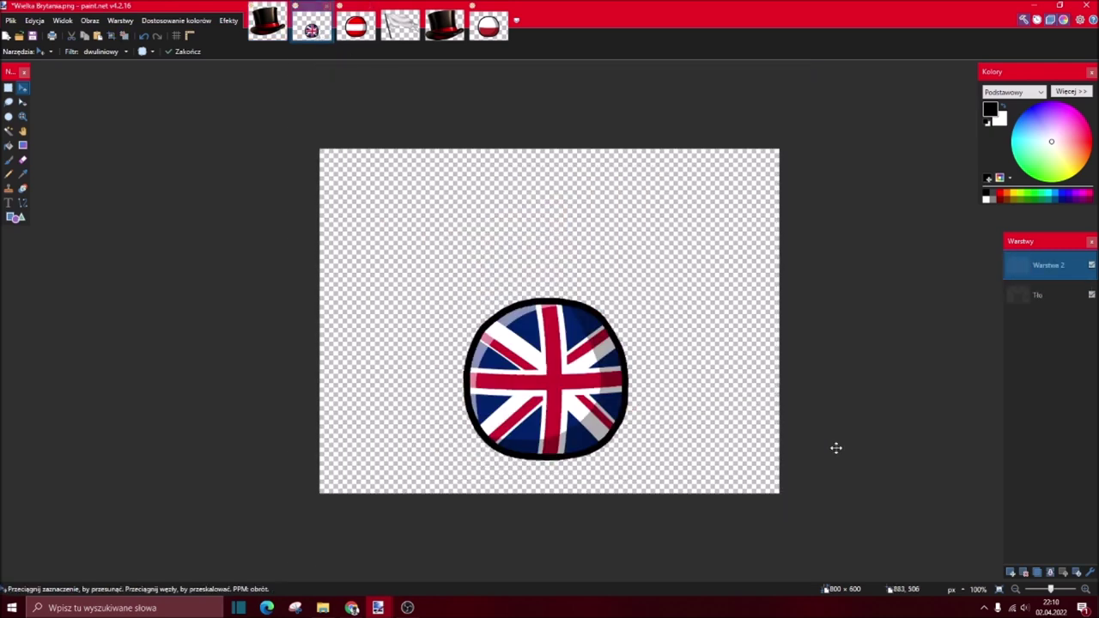
key(ctrl+v)
click(563, 406)
drag(797, 151, 635, 265)
drag(701, 351, 679, 371)
drag(658, 182, 631, 207)
drag(596, 246, 597, 249)
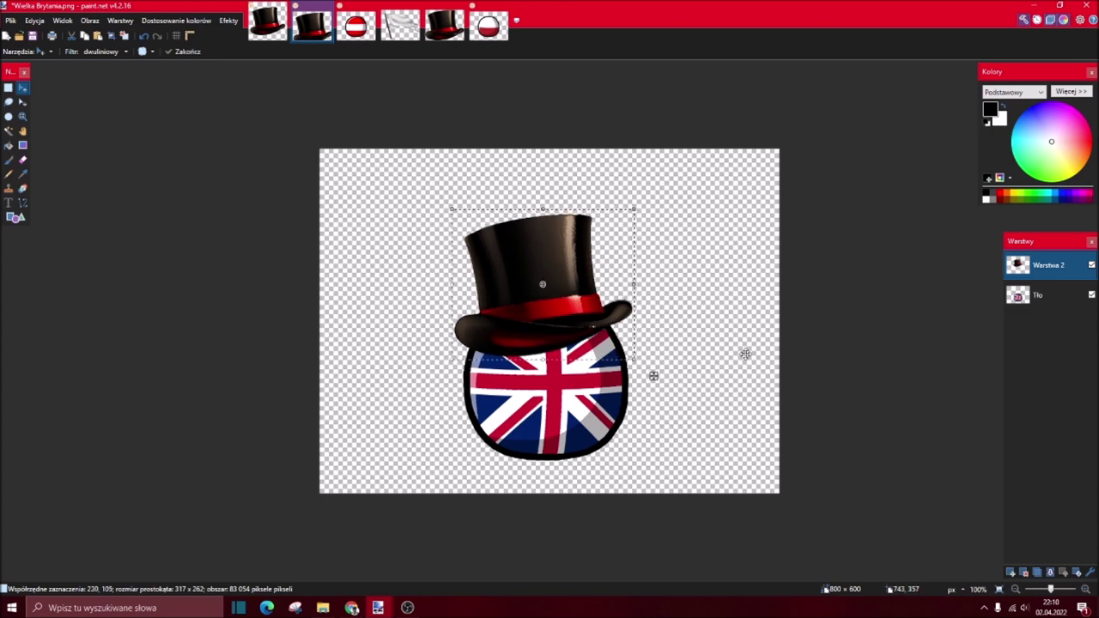
- Widen the hat to about 331 × 264 px and nudge it into line with the ball's top
mouse_move(600, 311)
mouse_down()
mouse_move(596, 341)
mouse_move(601, 313)
mouse_up()
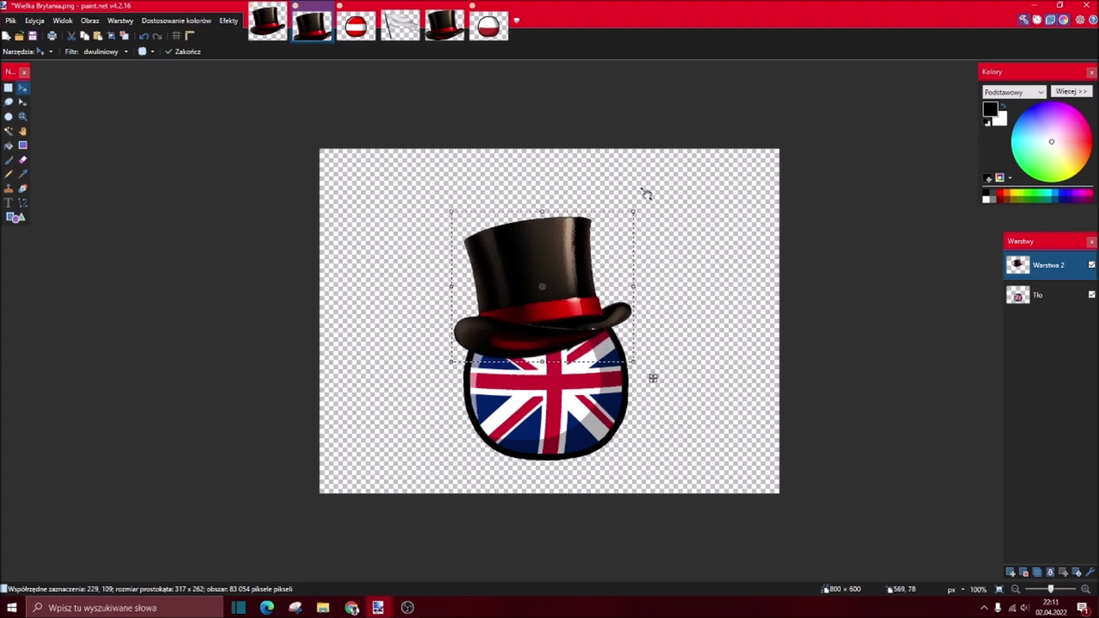
drag(634, 213, 640, 212)
drag(619, 257, 614, 257)
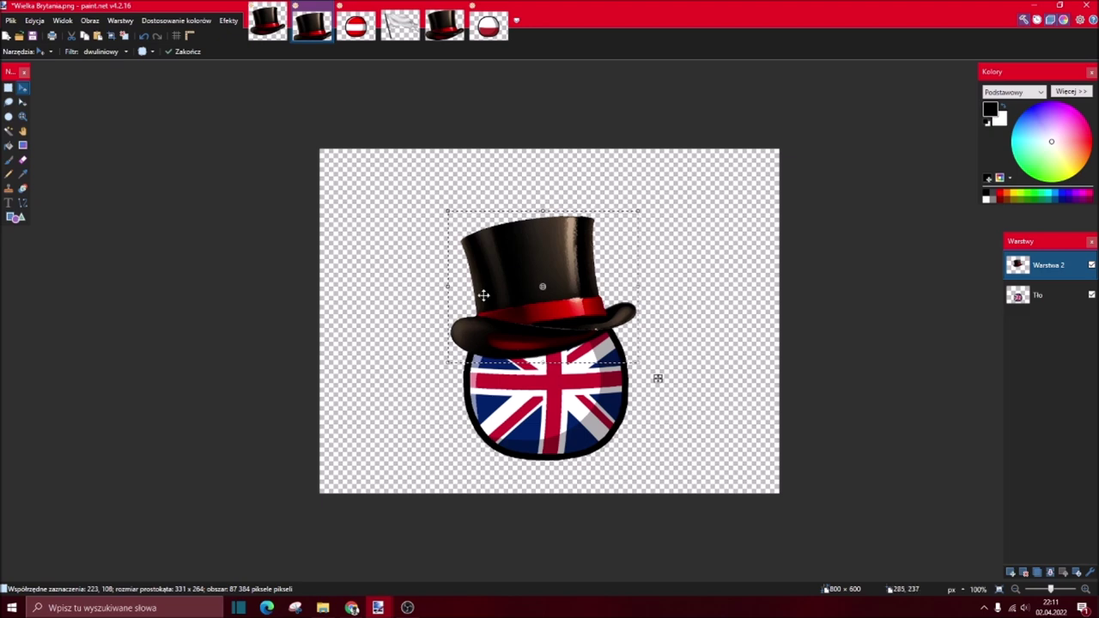
drag(612, 293, 612, 297)
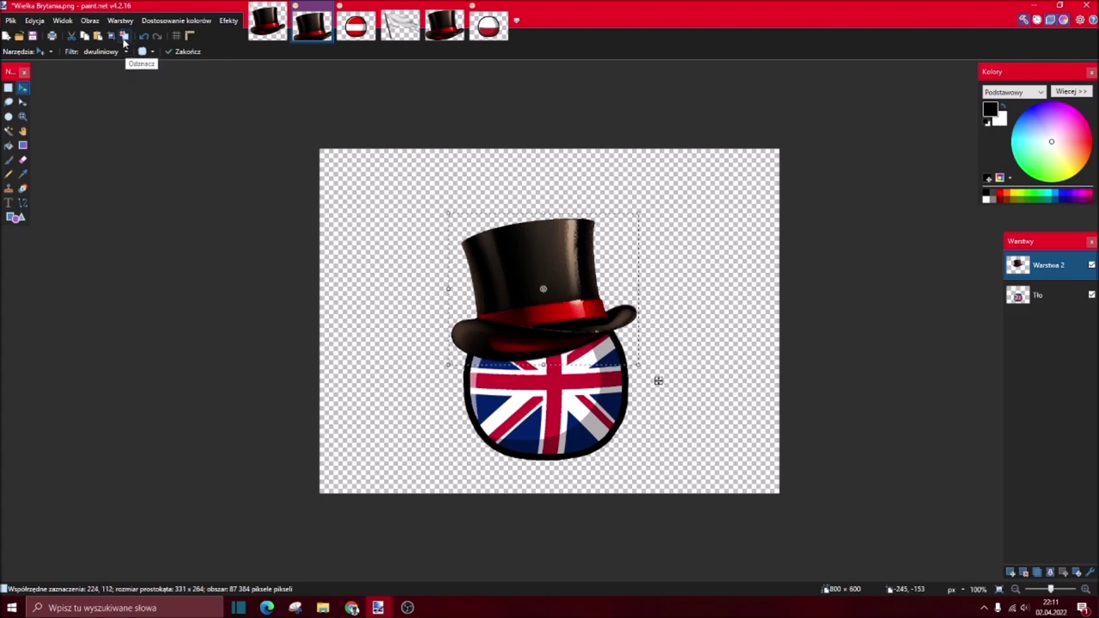
- Erase the hat's lower front brim and red lining with a size 20 eraser, uncovering the flag in a curve beneath
scroll(562, 369, up, 4)
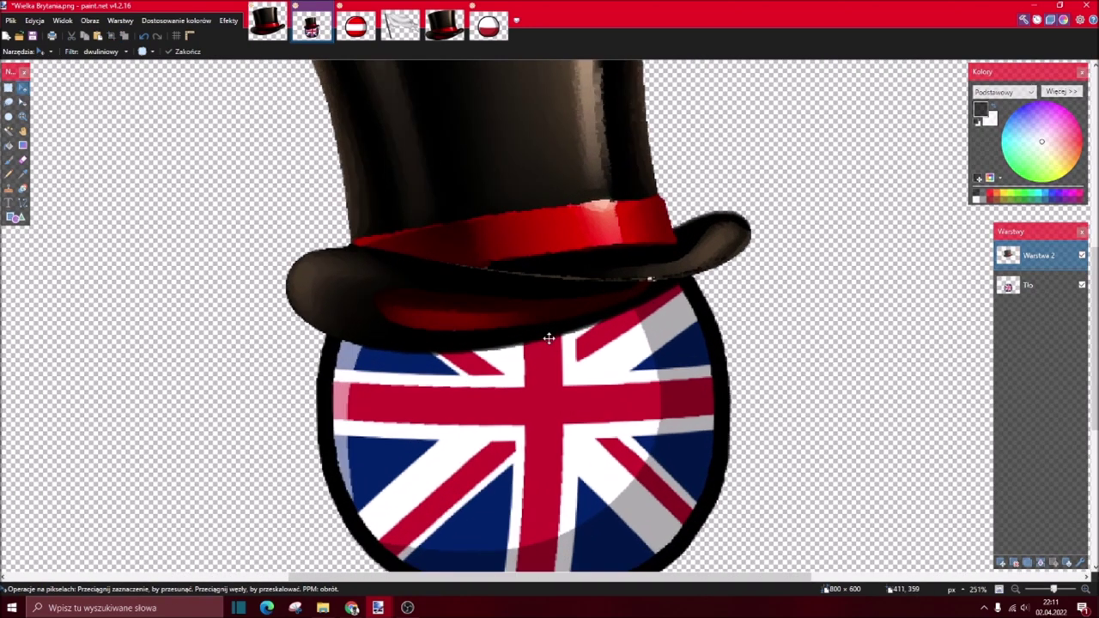
scroll(550, 338, up, 2)
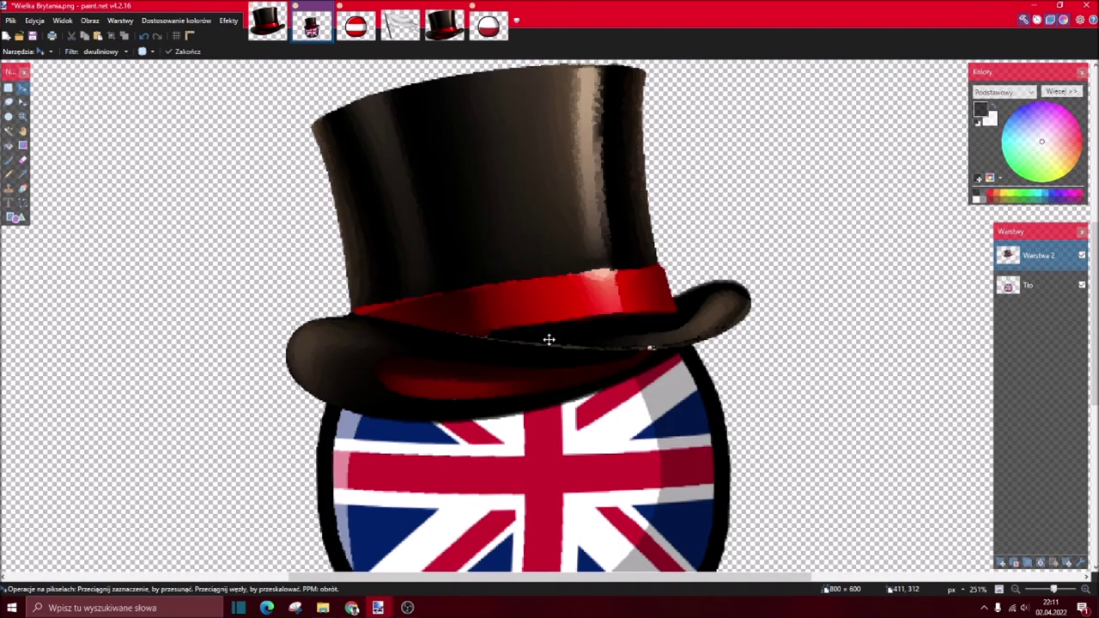
click(22, 161)
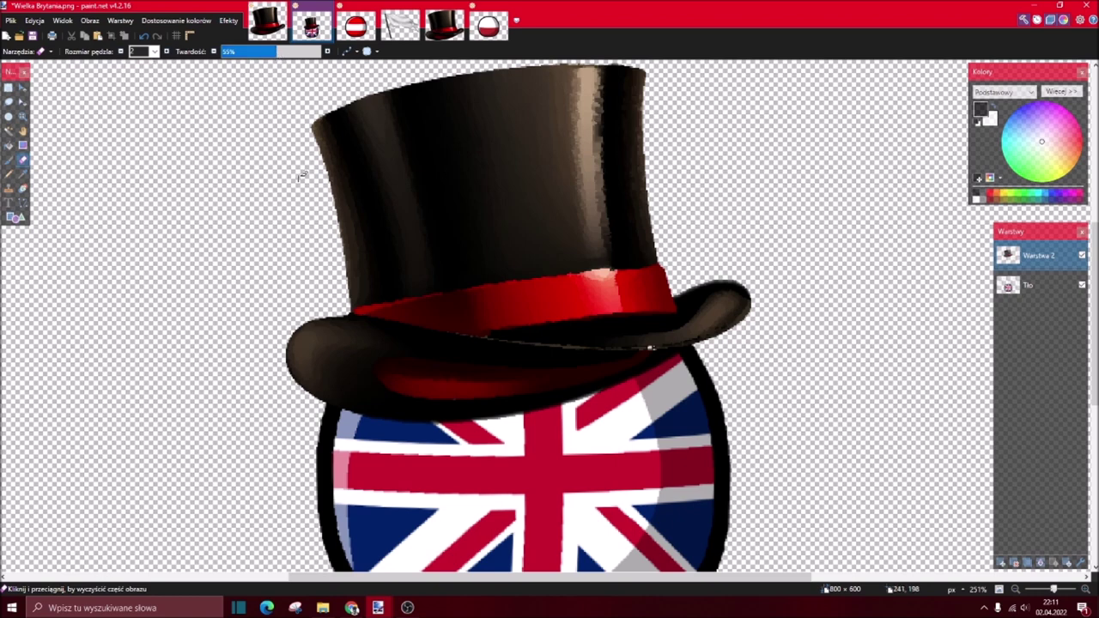
click(154, 52)
click(146, 188)
scroll(583, 412, up, 3)
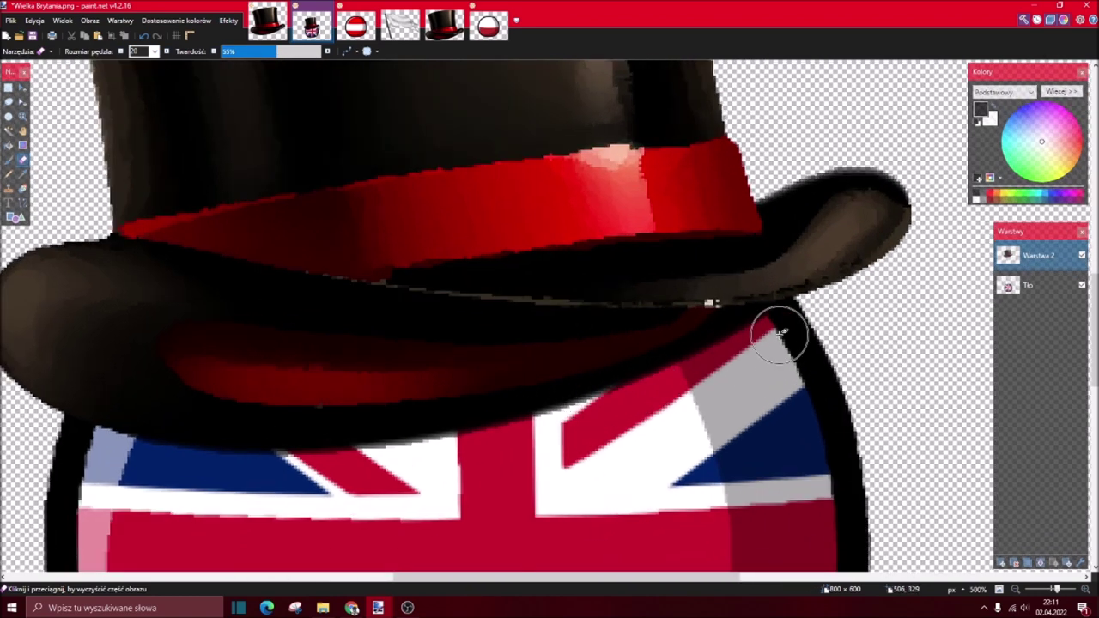
mouse_move(767, 336)
mouse_down()
mouse_move(736, 327)
mouse_move(648, 360)
mouse_move(494, 368)
mouse_up()
key(ctrl+z)
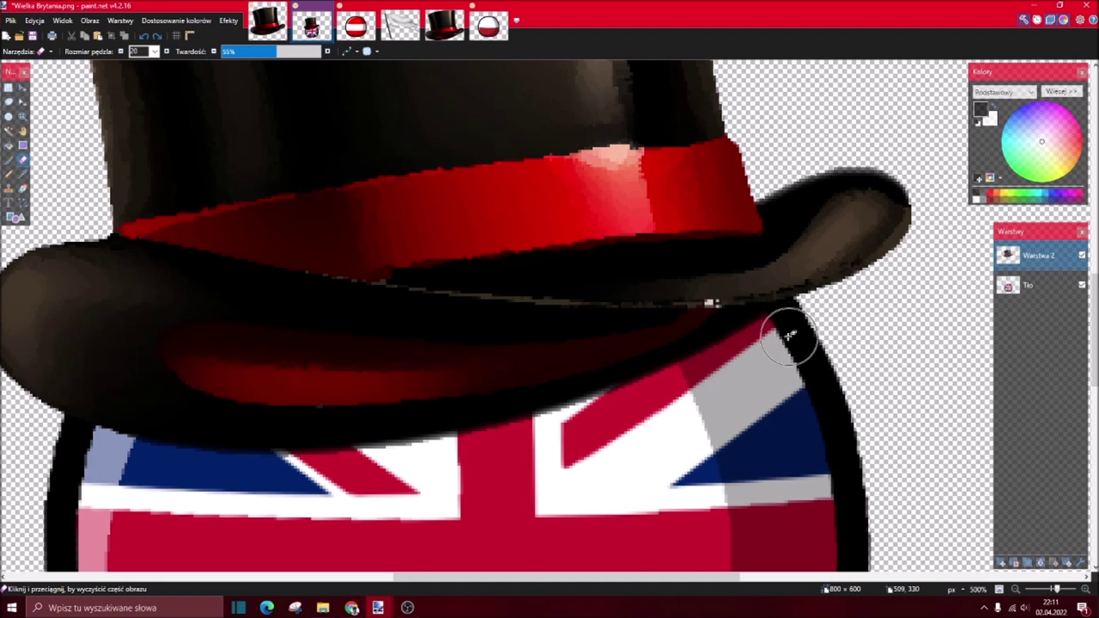
mouse_move(789, 334)
mouse_down()
mouse_move(719, 335)
mouse_move(649, 359)
mouse_move(510, 368)
mouse_move(148, 348)
mouse_move(86, 379)
mouse_move(73, 420)
mouse_move(419, 387)
mouse_move(643, 388)
mouse_move(323, 444)
mouse_move(78, 455)
mouse_move(119, 431)
mouse_move(409, 413)
mouse_move(347, 389)
mouse_move(144, 400)
mouse_move(264, 386)
mouse_move(632, 378)
mouse_move(689, 368)
mouse_move(722, 341)
mouse_move(439, 365)
mouse_move(262, 361)
mouse_up()
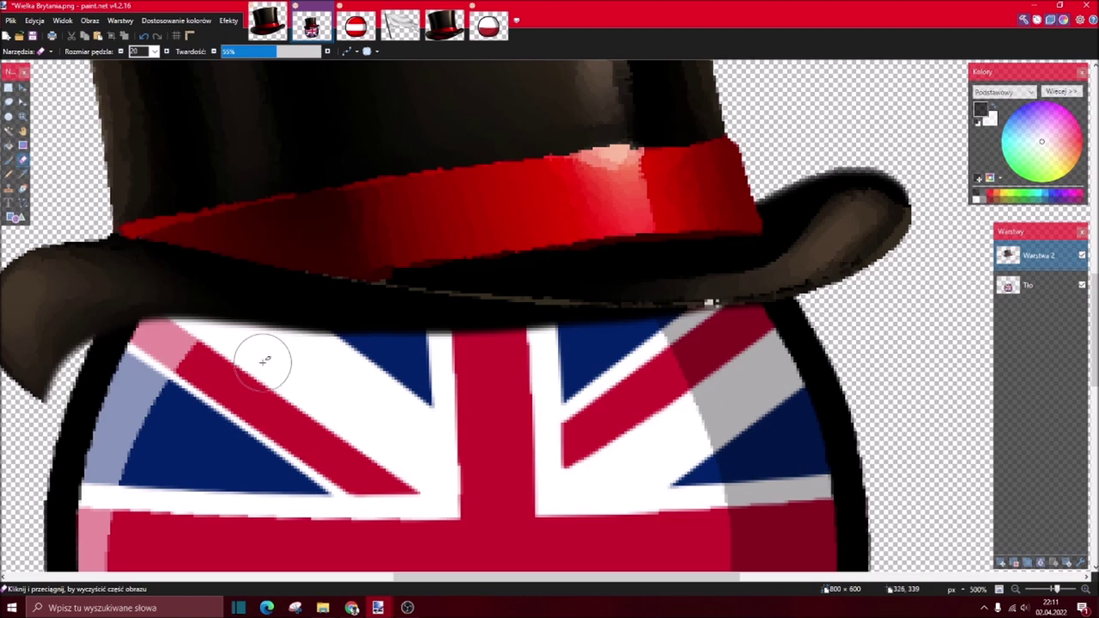
- Select the trimmed hat with a rectangle about 402 × 266 px and shift it slightly down and right
scroll(429, 380, down, 5)
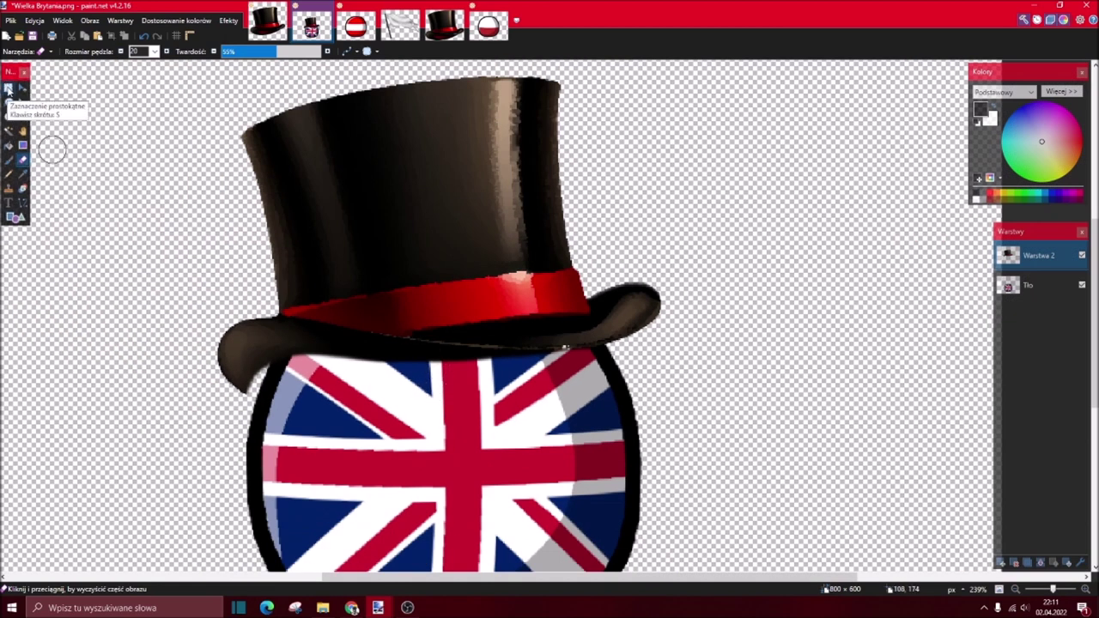
click(9, 87)
scroll(265, 166, up, 2)
mouse_move(180, 138)
mouse_down()
mouse_move(415, 240)
mouse_move(731, 501)
mouse_up()
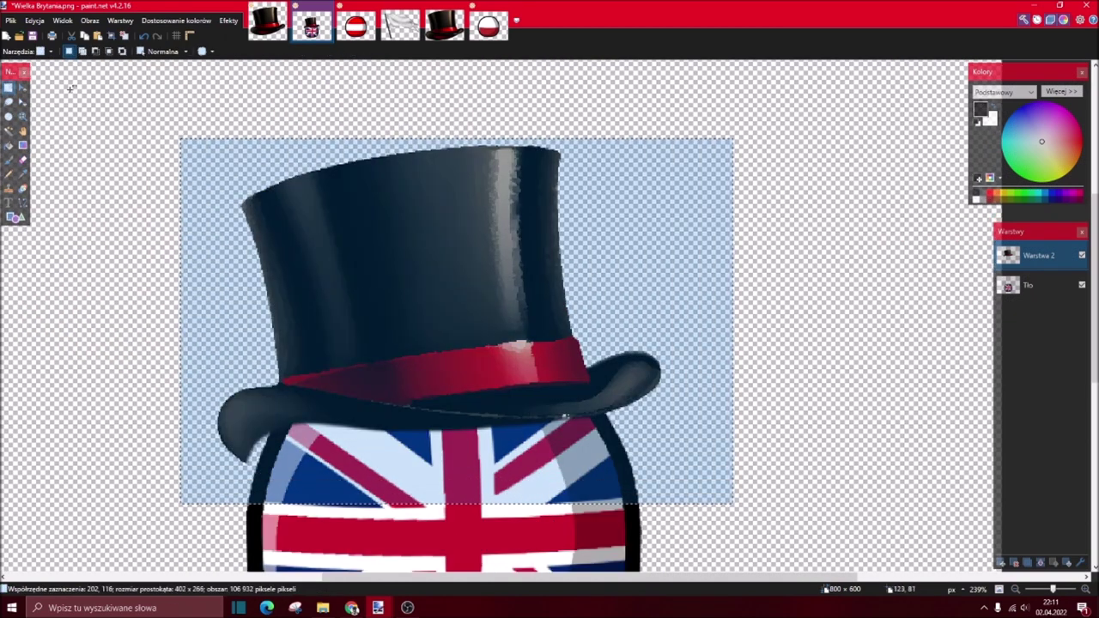
click(23, 87)
drag(592, 340, 603, 346)
- Fit the hat snugly onto the ball and stretch its selection upward to 402 × 280 px, keeping it selected
scroll(603, 347, down, 4)
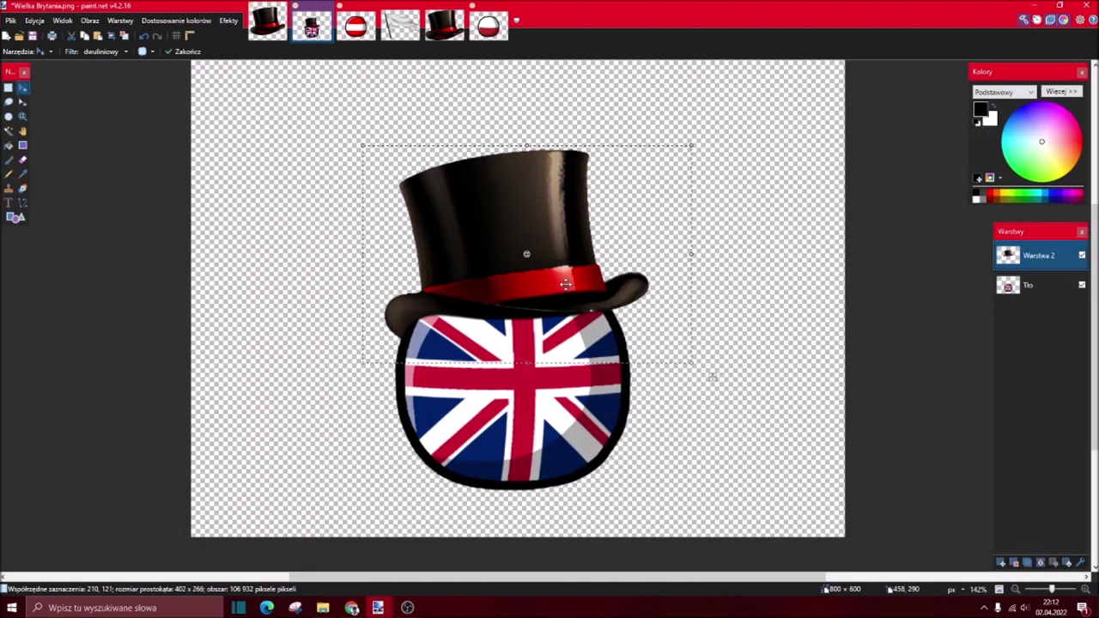
drag(566, 284, 563, 261)
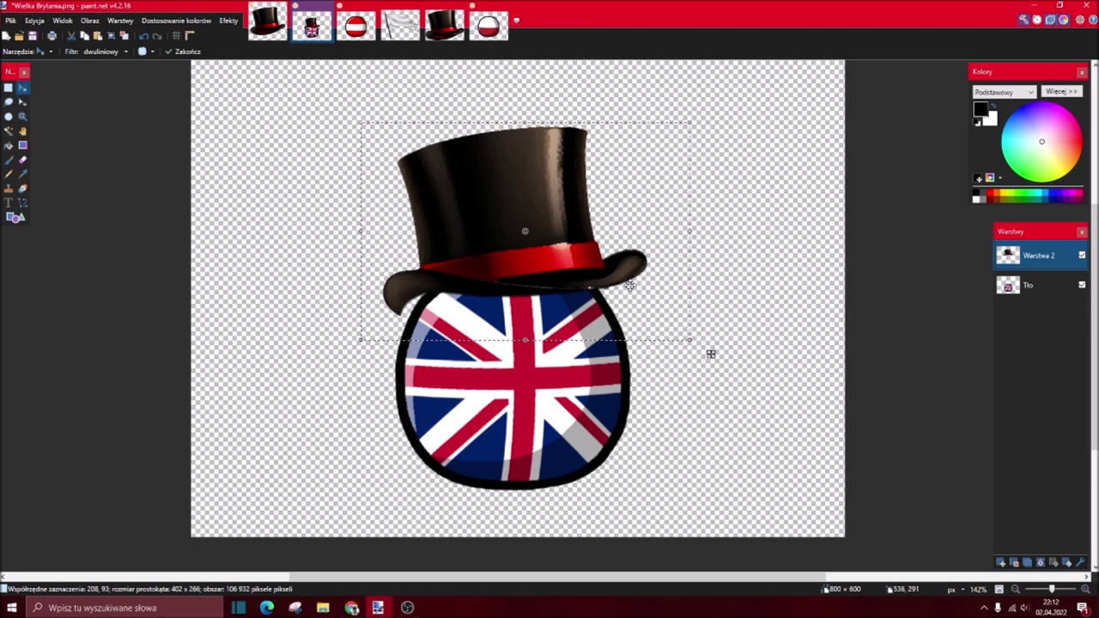
drag(609, 248, 610, 270)
drag(710, 376, 712, 380)
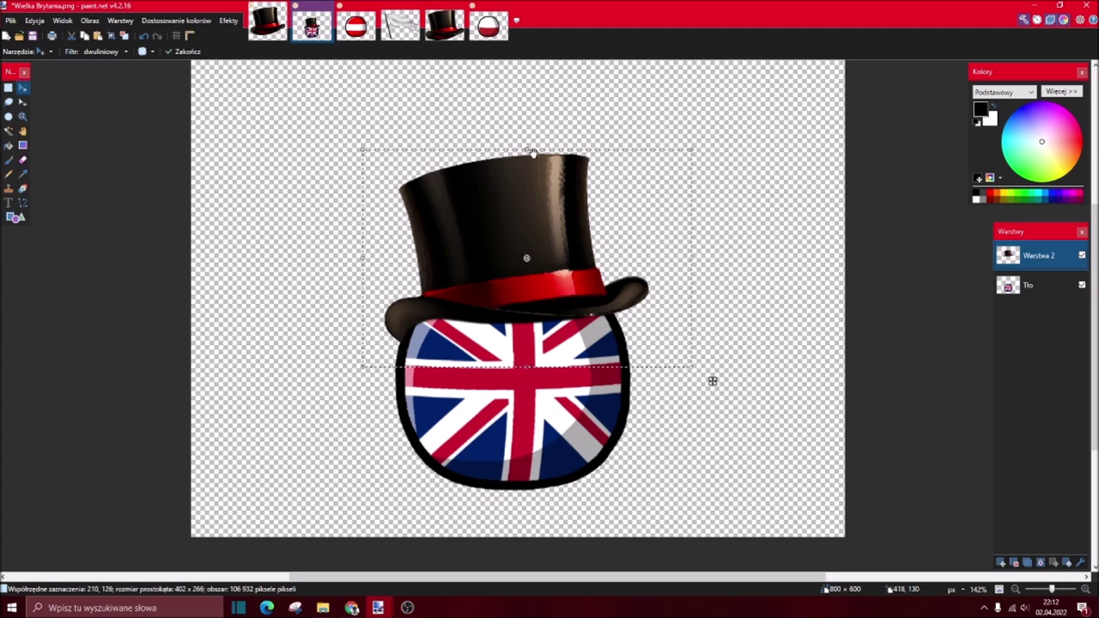
drag(527, 150, 529, 139)
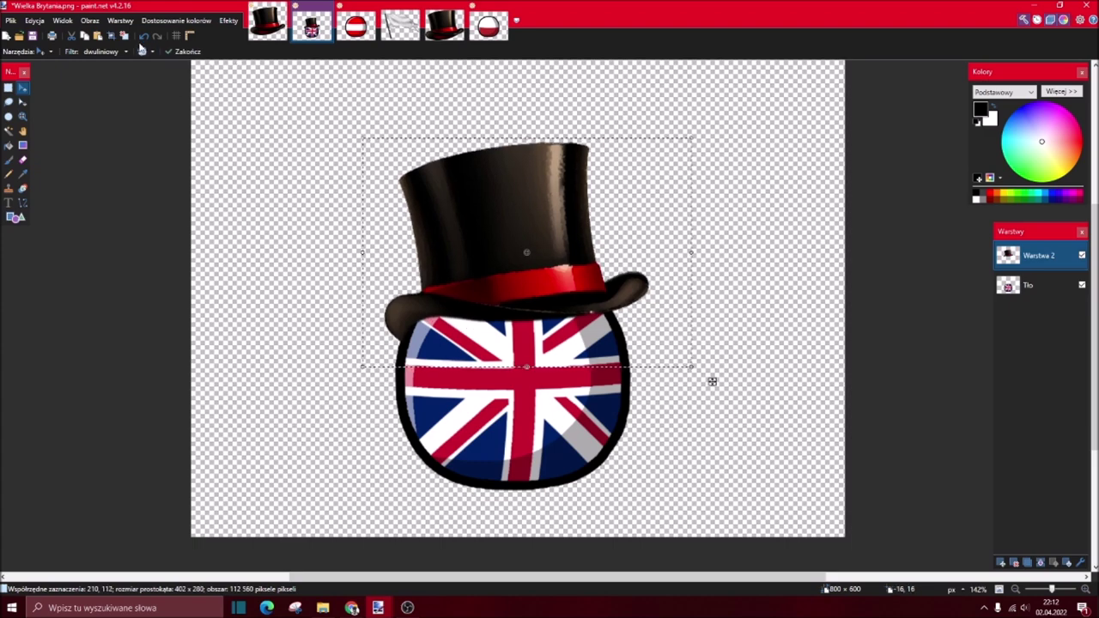
key(ctrl+d)
scroll(476, 342, up, 1)
scroll(619, 388, up, 1)
key(ctrl+z)
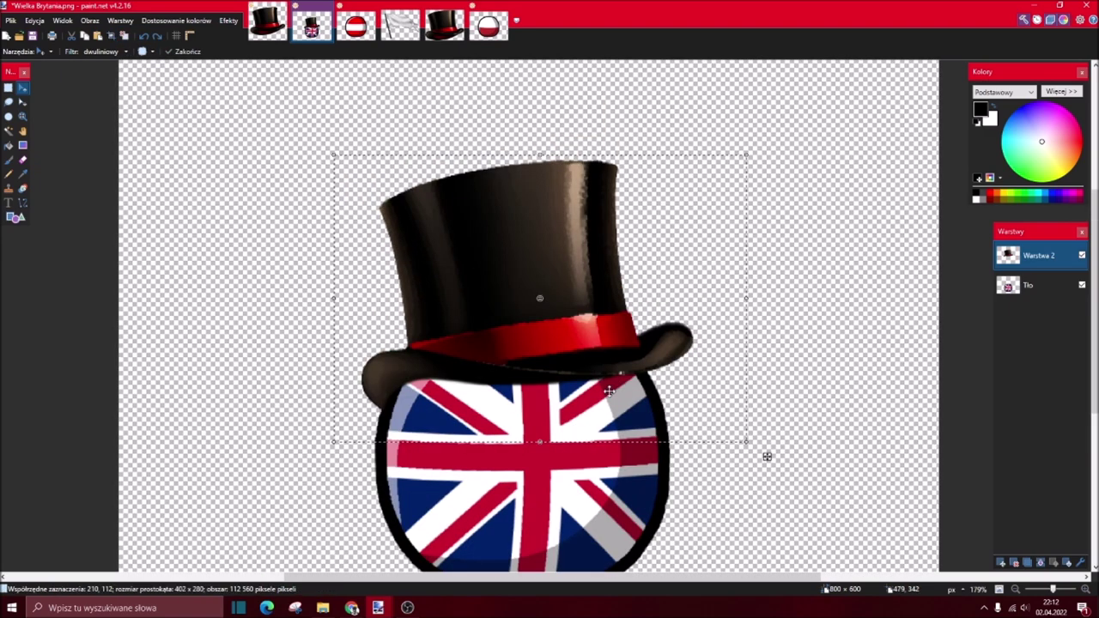
scroll(611, 386, down, 1)
click(226, 21)
mouse_move(283, 54)
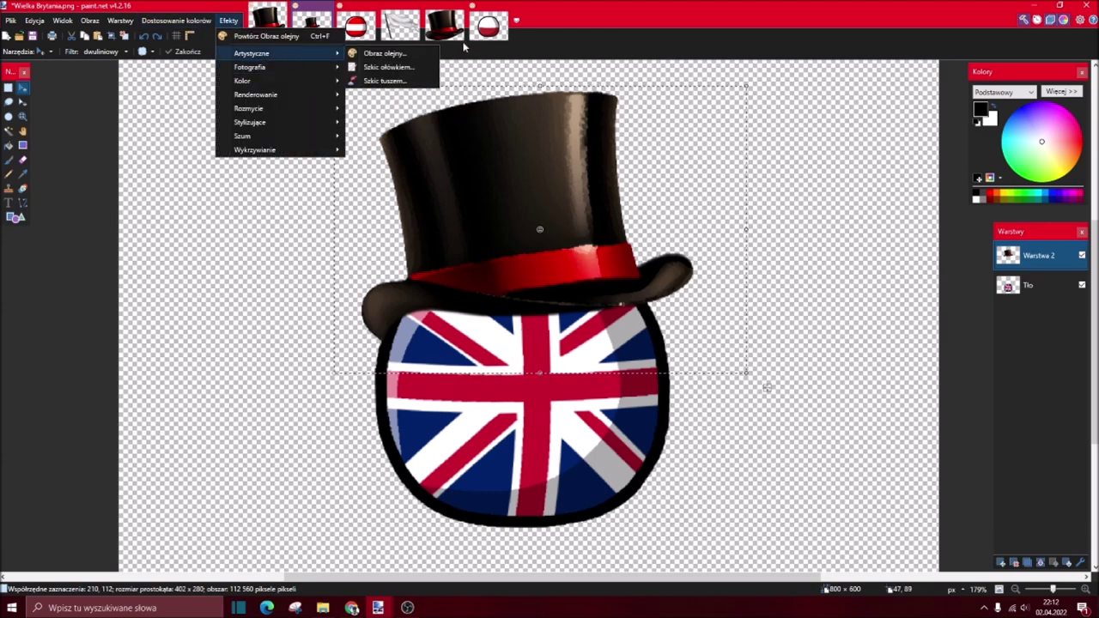
click(403, 54)
mouse_move(526, 249)
mouse_down()
mouse_move(775, 265)
mouse_move(778, 256)
mouse_move(785, 347)
mouse_move(694, 376)
mouse_move(705, 376)
mouse_up()
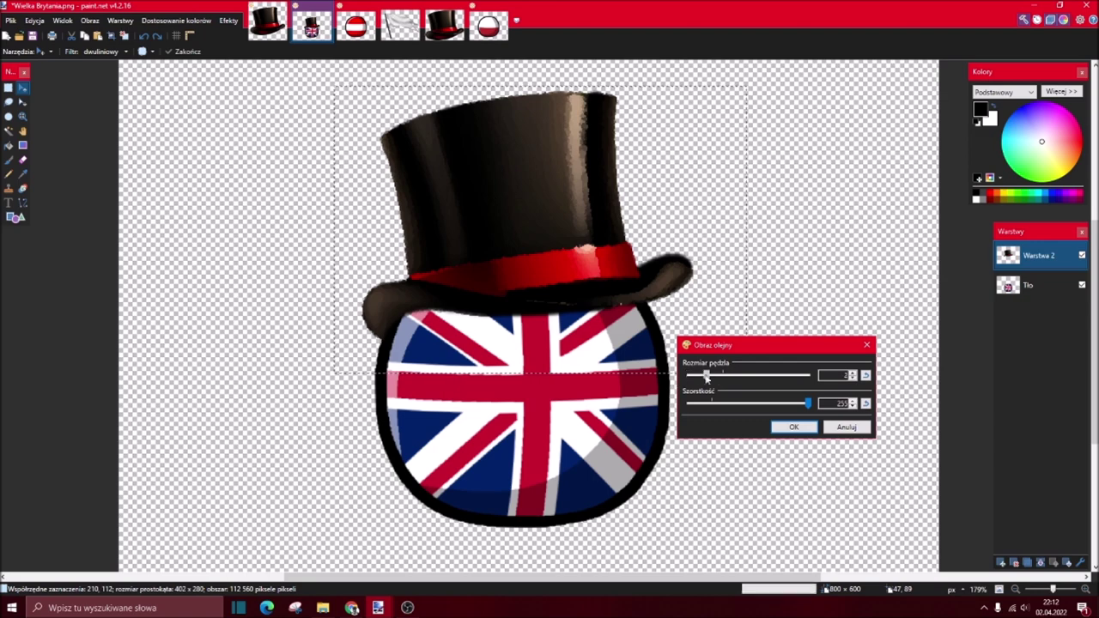
mouse_move(807, 407)
mouse_down()
mouse_move(690, 407)
mouse_move(774, 405)
mouse_move(714, 405)
mouse_up()
click(865, 345)
- Apply a Hue / Saturation adjustment to the selected top hat
click(204, 20)
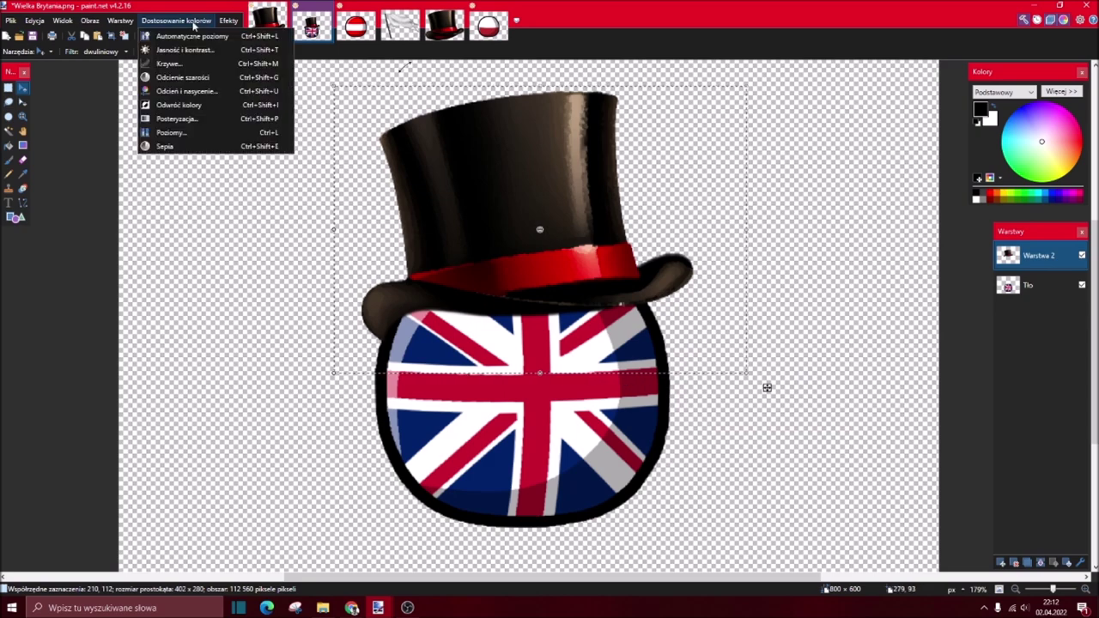
click(215, 91)
drag(540, 236, 868, 321)
drag(889, 380, 850, 389)
click(899, 433)
scroll(742, 448, down, 4)
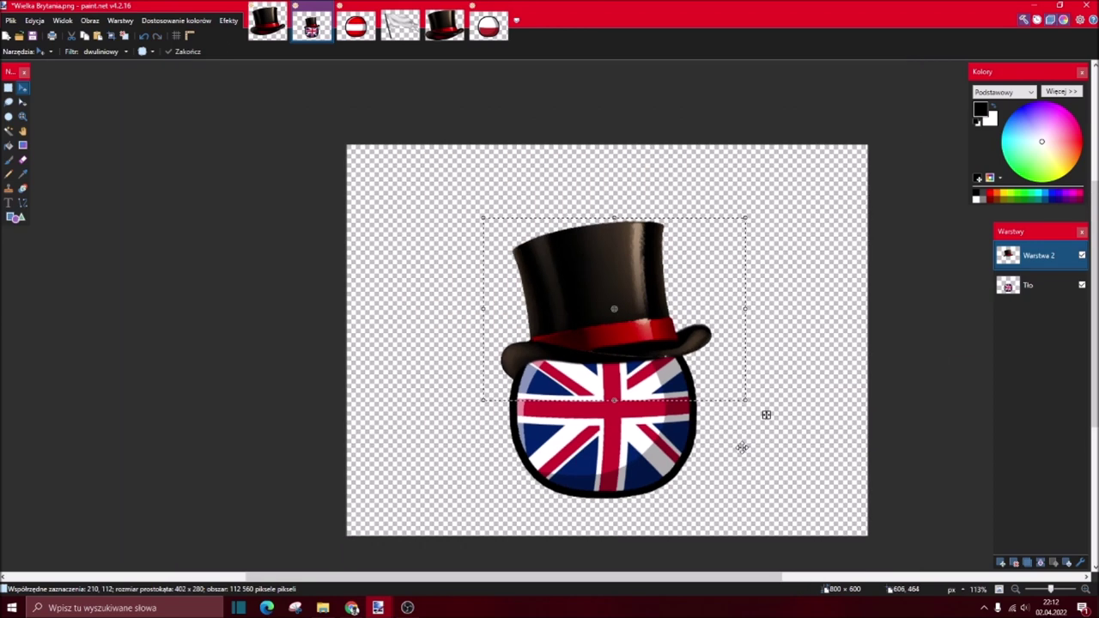
- Deselect the top hat and add a new layer placed between the hat layer and the ball
scroll(742, 448, up, 1)
click(129, 36)
scroll(763, 409, up, 1)
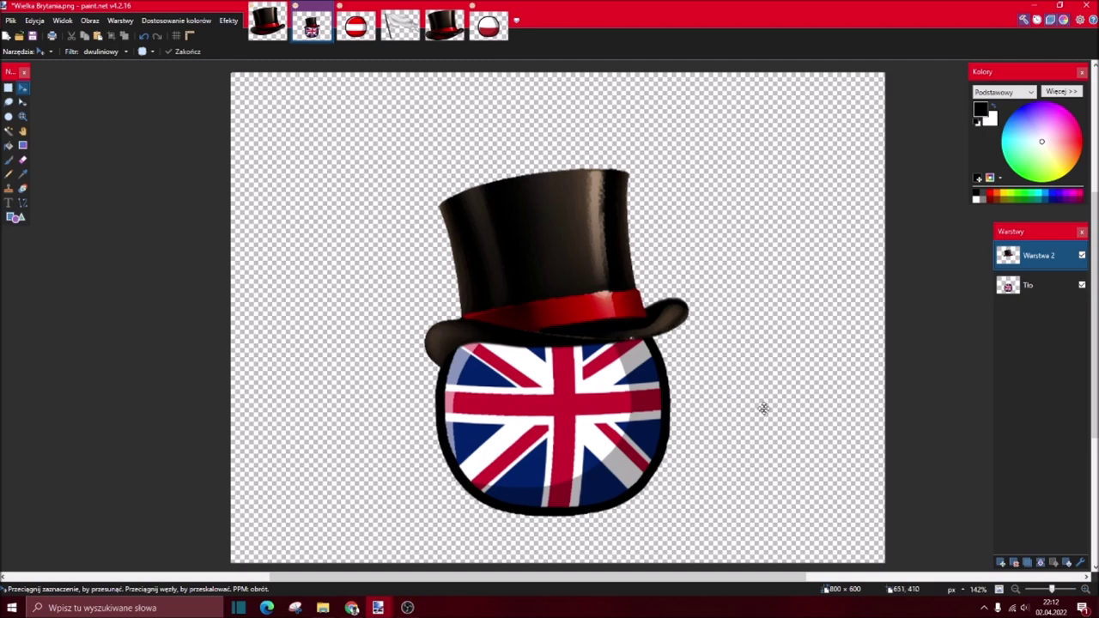
click(1001, 562)
drag(1034, 261, 1027, 289)
- Copy the eye image poważne2.png from the Sigmerion's Eyes folder
click(19, 36)
click(52, 239)
click(50, 199)
click(52, 255)
click(54, 198)
click(52, 158)
click(55, 184)
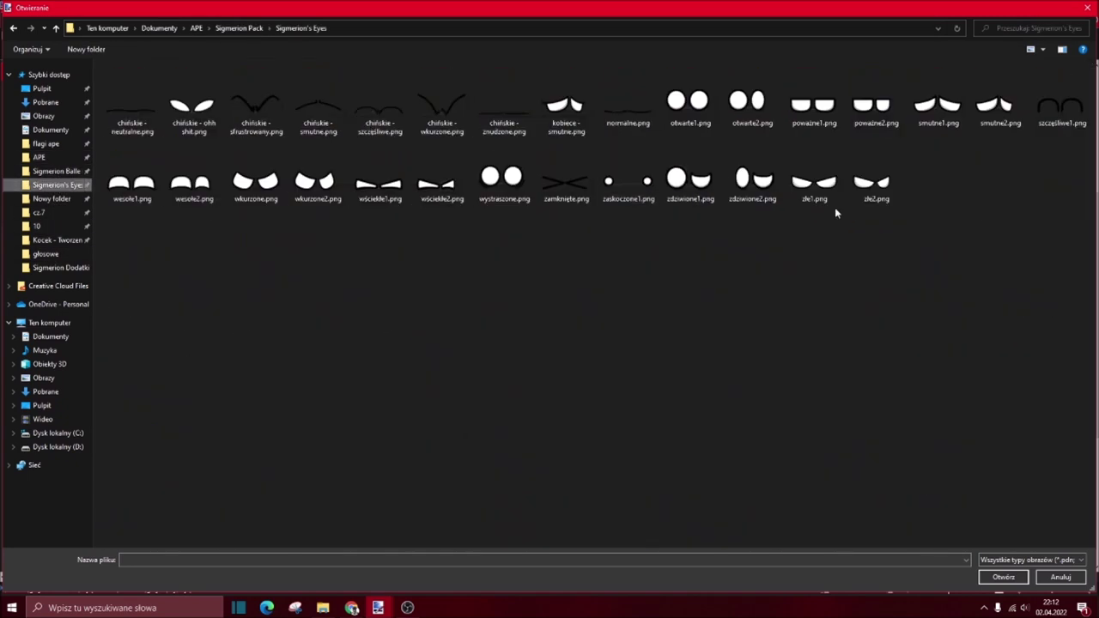
click(879, 127)
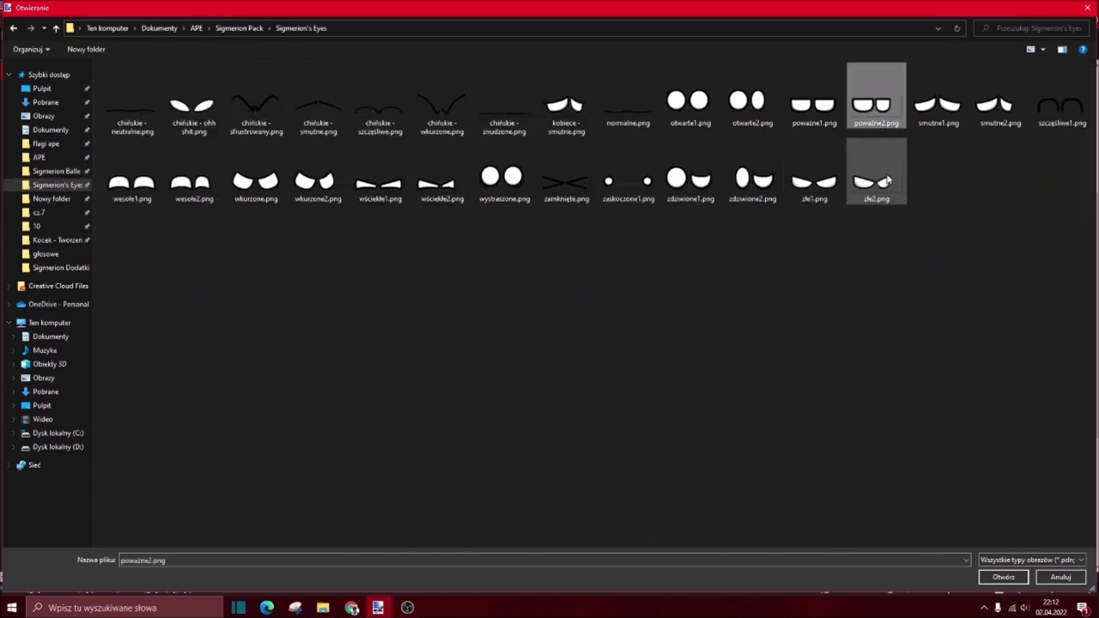
click(1086, 8)
- Paste the eyes, shrink their selection to 229 × 72 px on the British ball's right side, and deselect them, making the hat layer active
key(ctrl+v)
drag(395, 162, 647, 394)
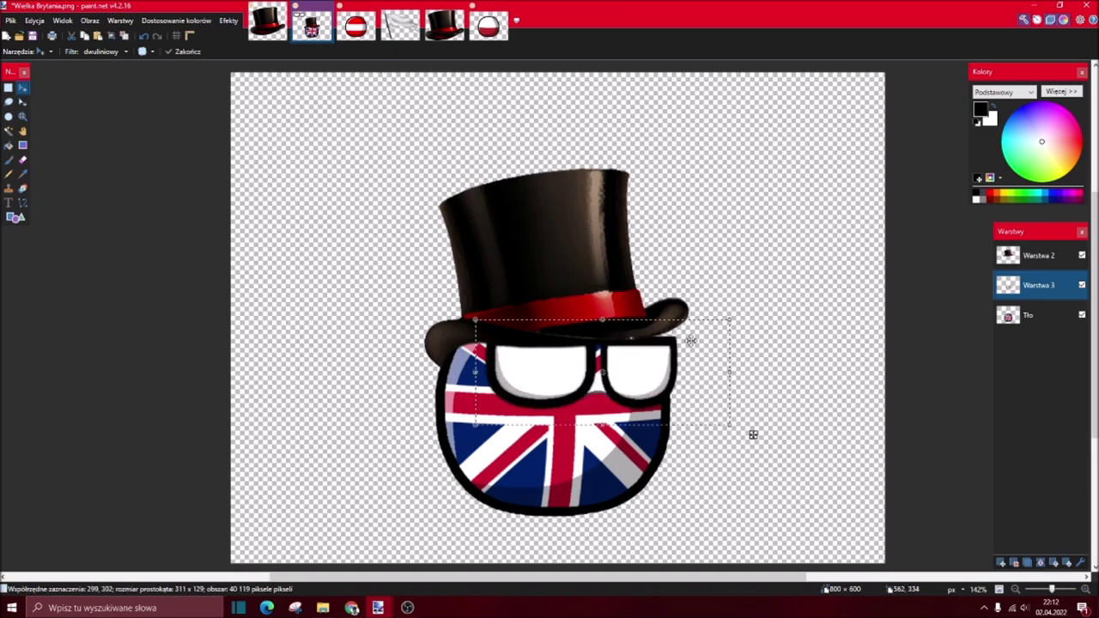
drag(734, 315, 709, 388)
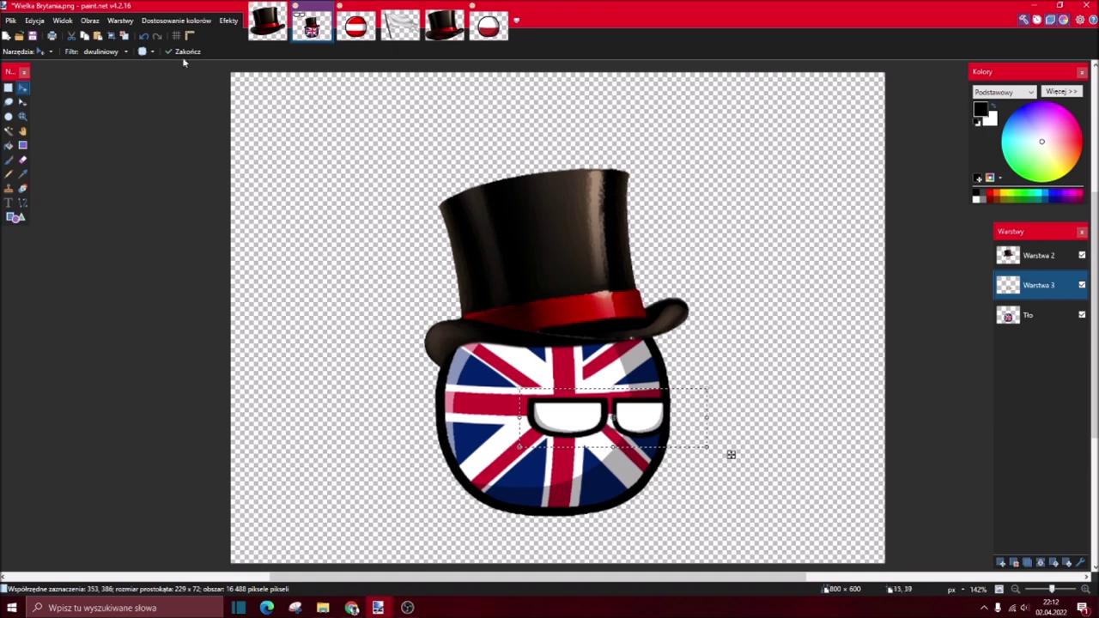
click(124, 36)
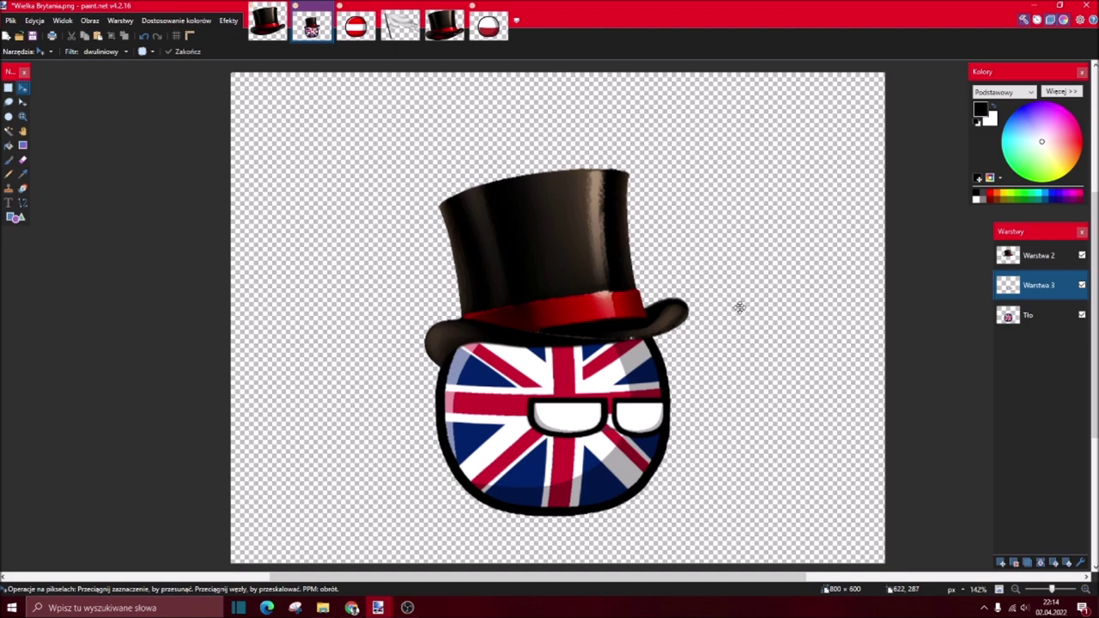
click(1040, 252)
- Switch to the white flag template flaga państw.pdn and toggle its topmost layer off and on to examine it
click(399, 24)
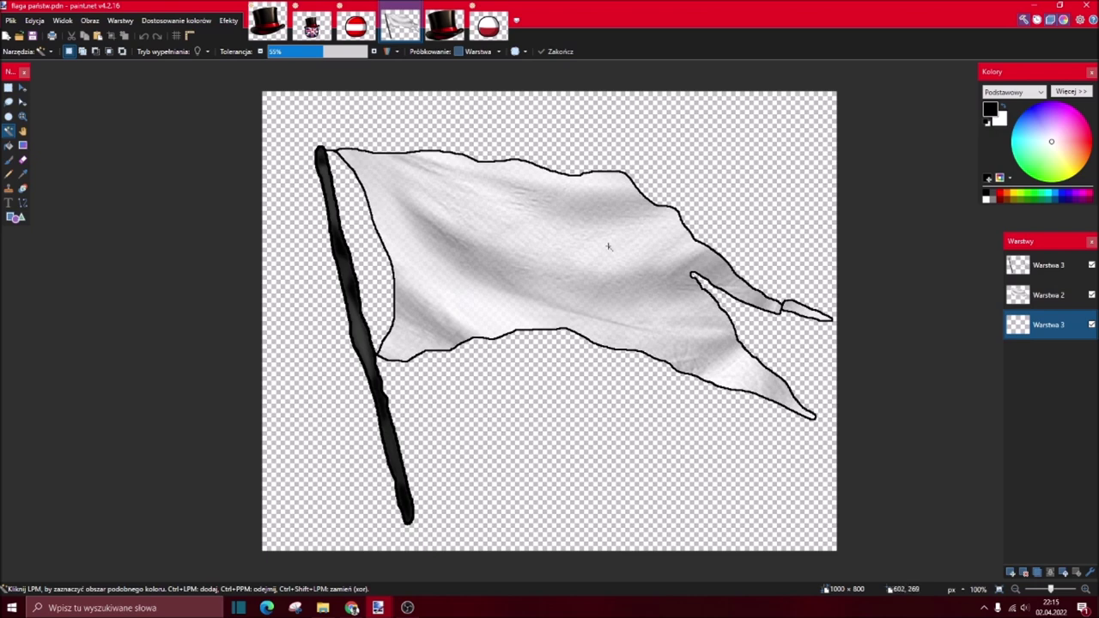
click(311, 26)
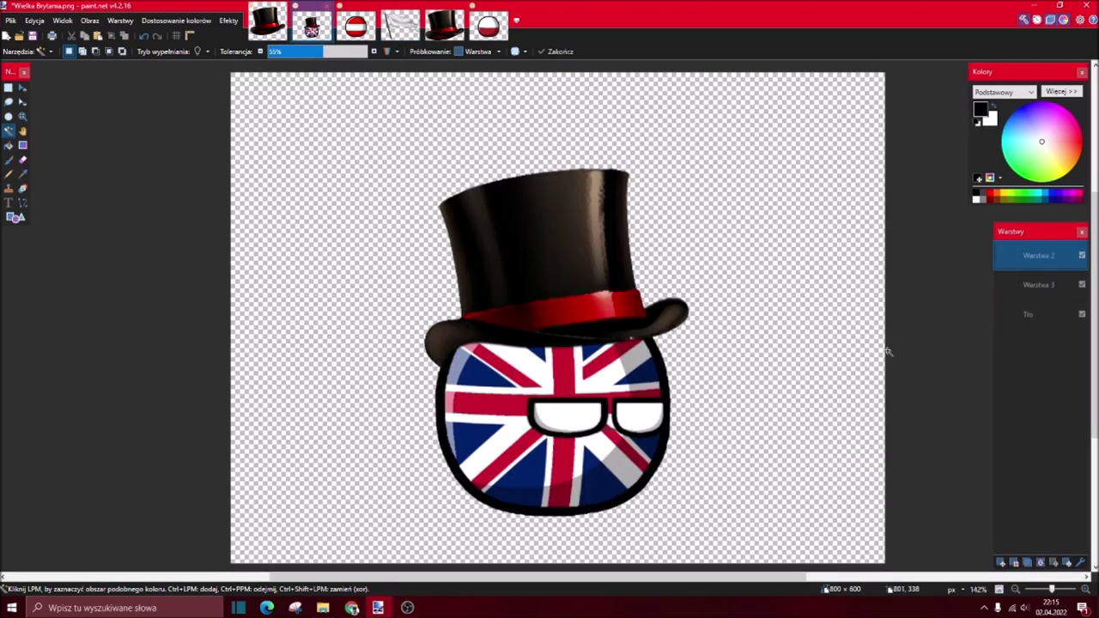
click(400, 26)
click(1017, 325)
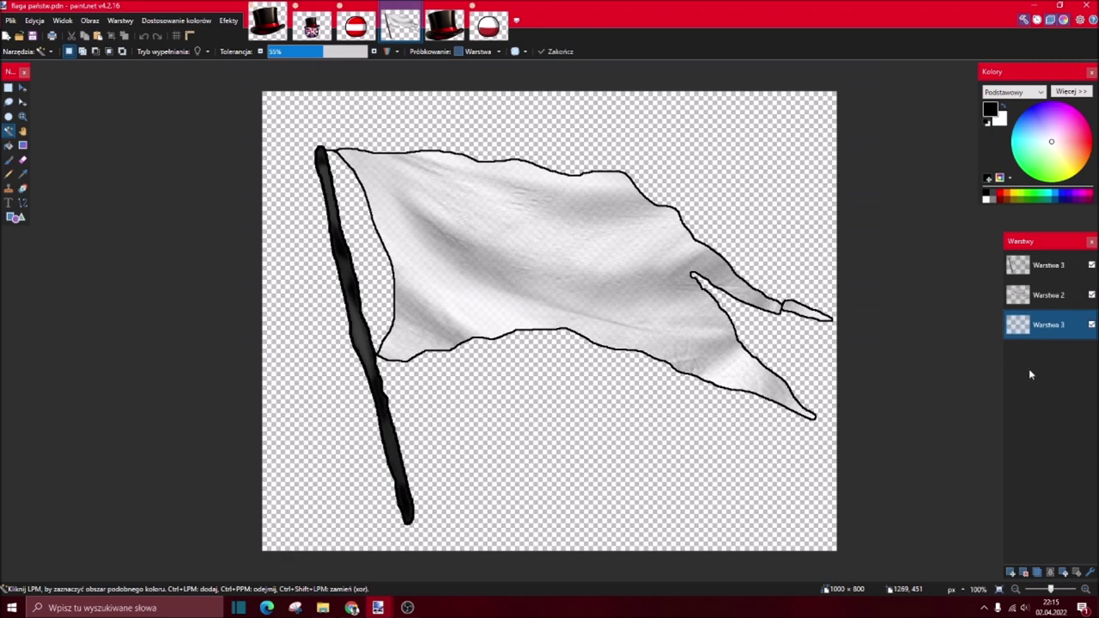
click(1056, 270)
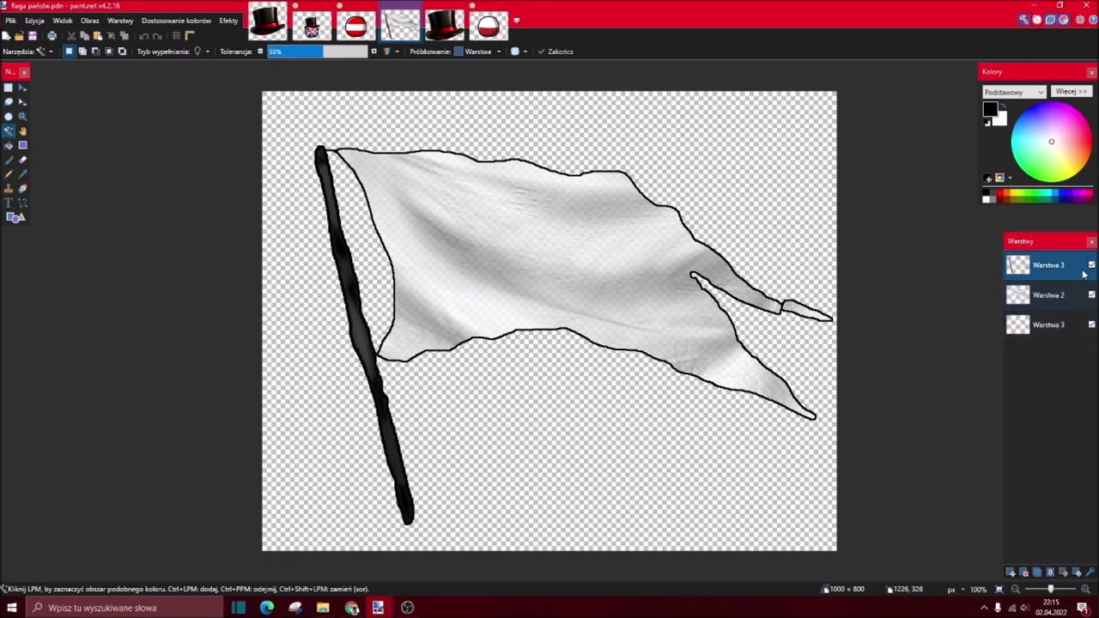
click(1090, 265)
click(1091, 266)
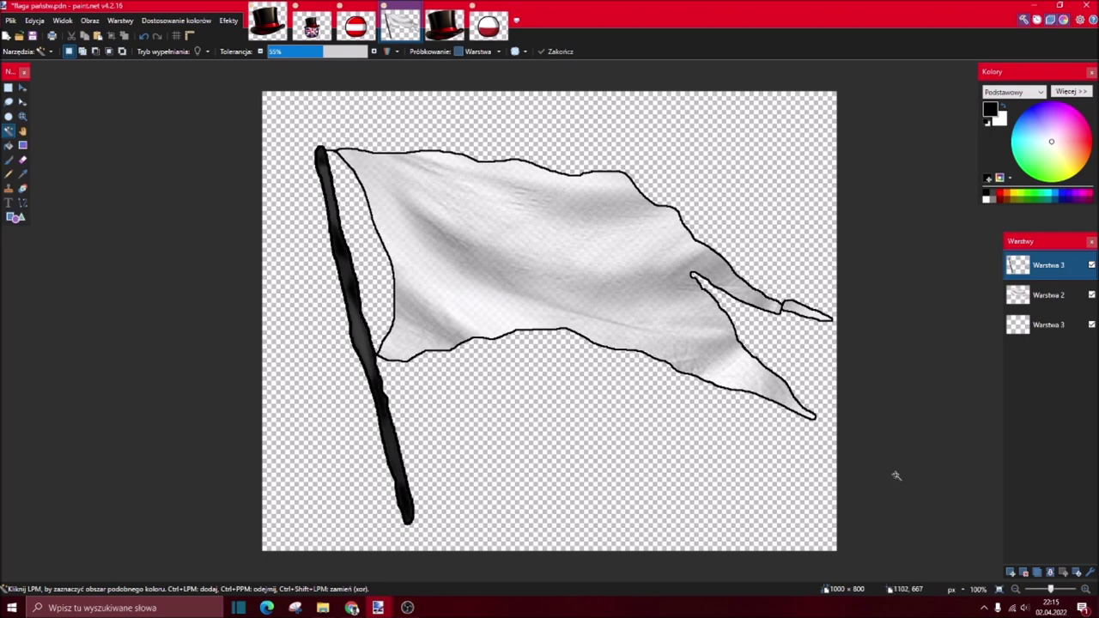
- Toggle the template's middle layer, Warstwa 2, off and on repeatedly to examine its contribution to the flag
click(1050, 296)
click(1090, 294)
click(1091, 295)
click(1091, 294)
click(1091, 294)
click(1091, 295)
click(1091, 295)
click(1091, 295)
click(1091, 295)
click(1091, 294)
click(1091, 295)
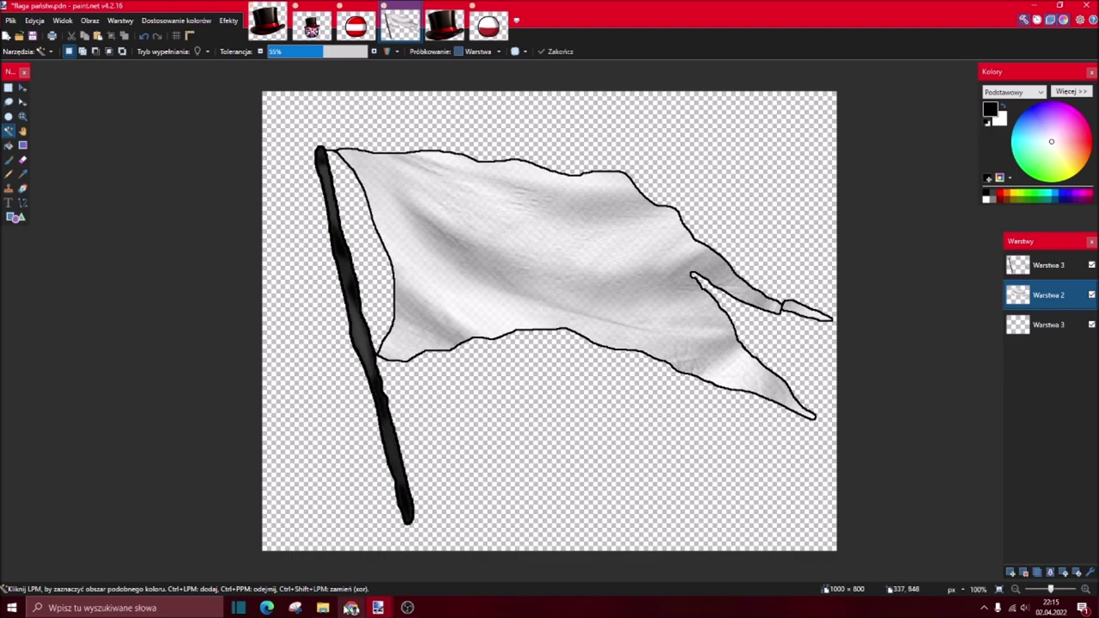
- Copy the British flag gb.png from its folder and paste it into the bottom layer of flaga państw.pdn
click(323, 608)
click(35, 218)
click(70, 191)
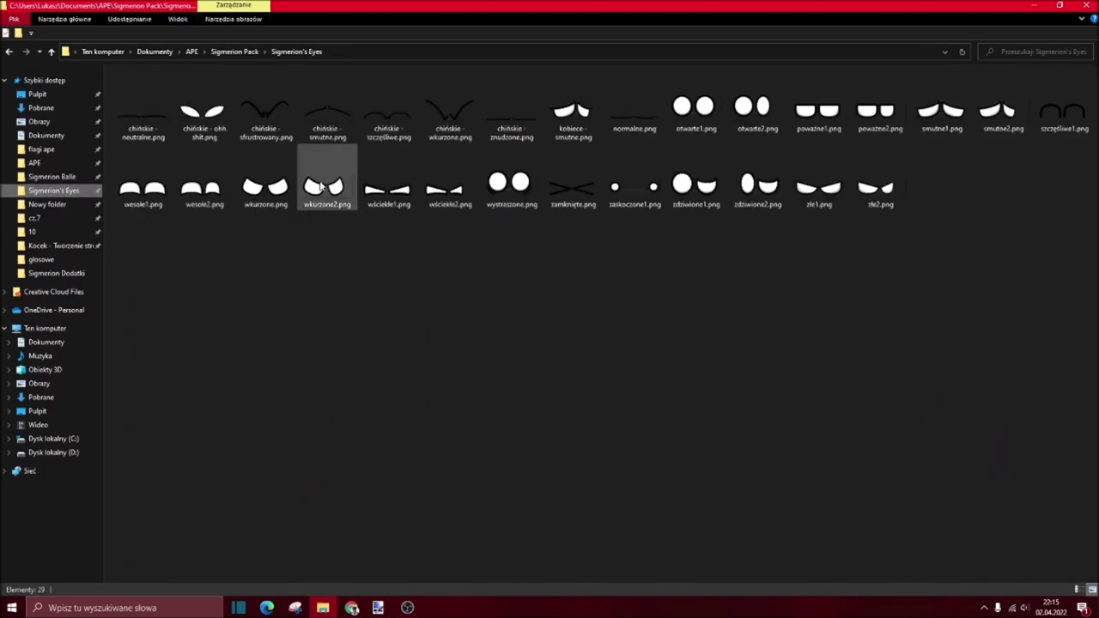
click(78, 207)
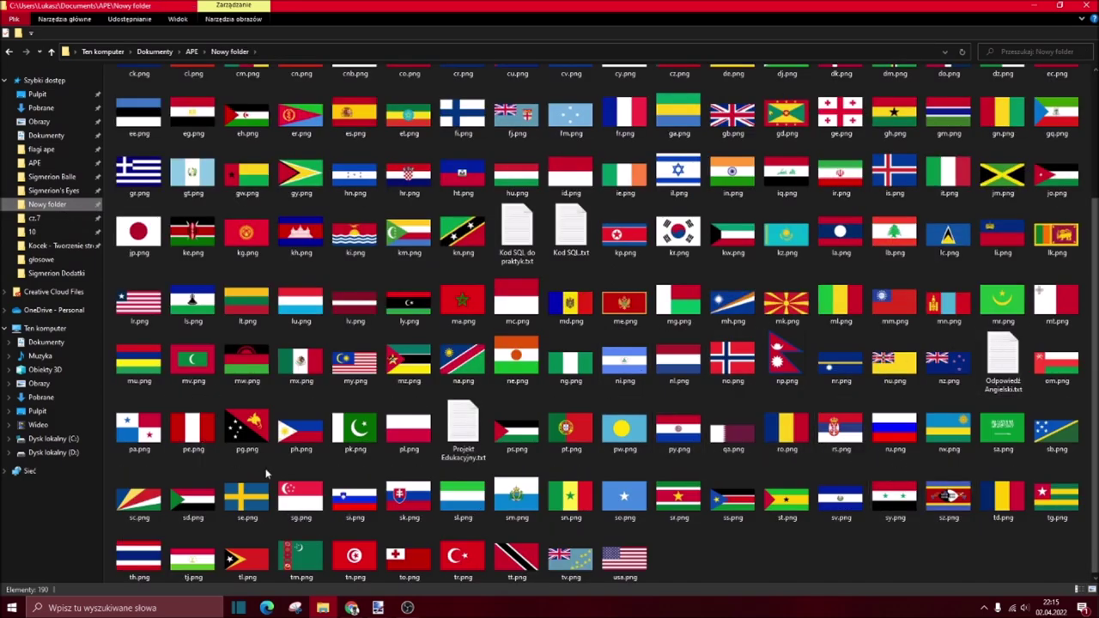
scroll(403, 352, up, 3)
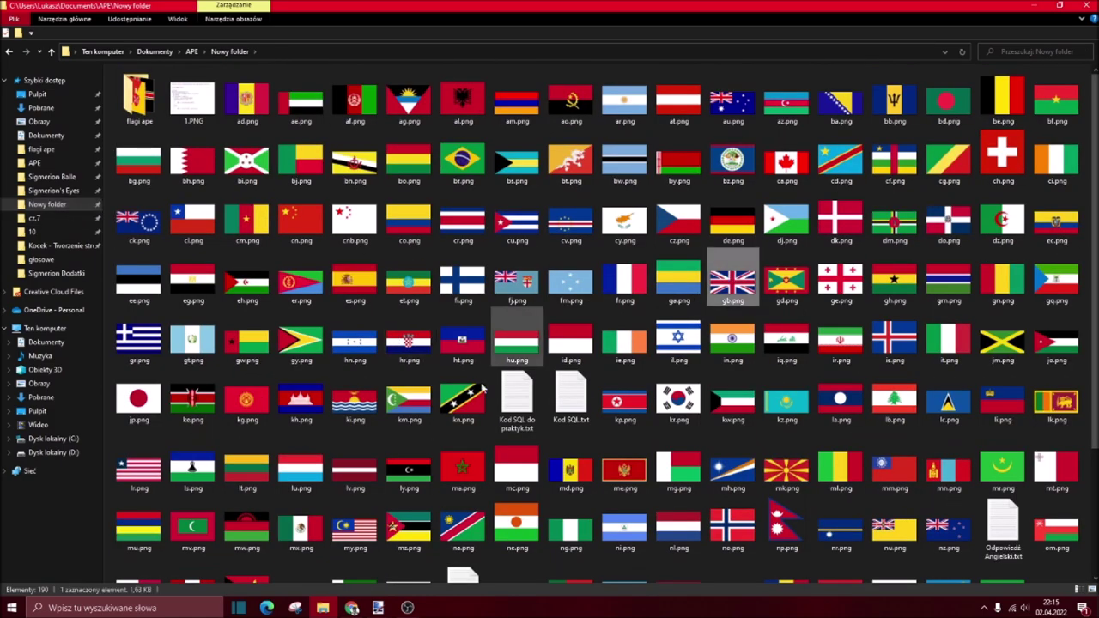
mouse_move(378, 608)
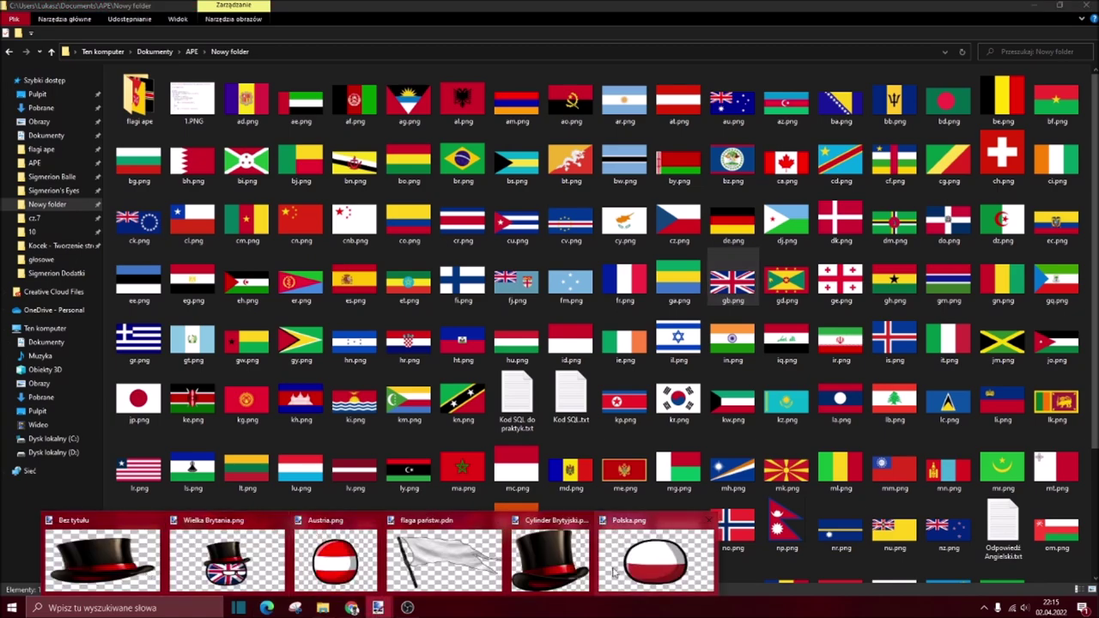
click(455, 559)
click(1042, 325)
key(ctrl+v)
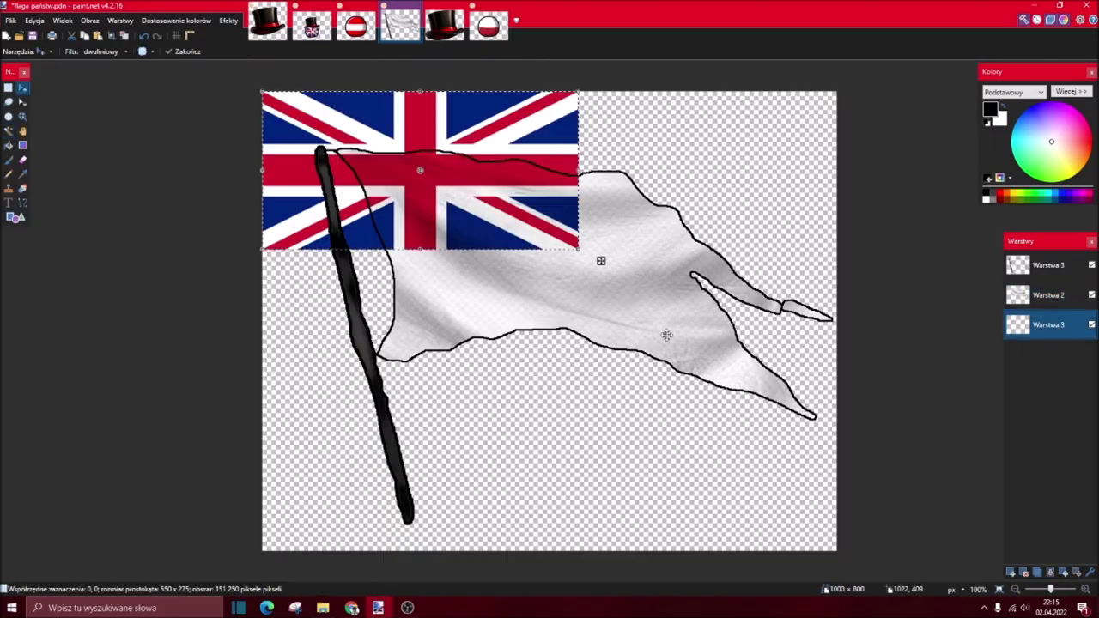
- Enlarge the pasted British flag over the whole banner and rotate it to about -6.92°
drag(483, 177, 532, 220)
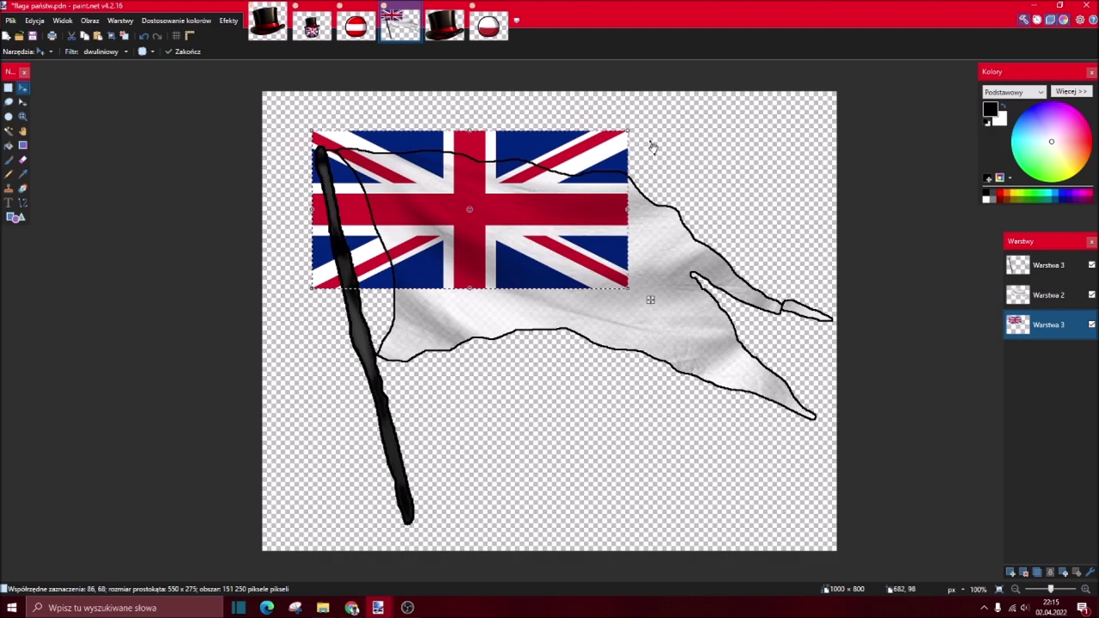
drag(641, 127, 659, 136)
drag(644, 311, 824, 428)
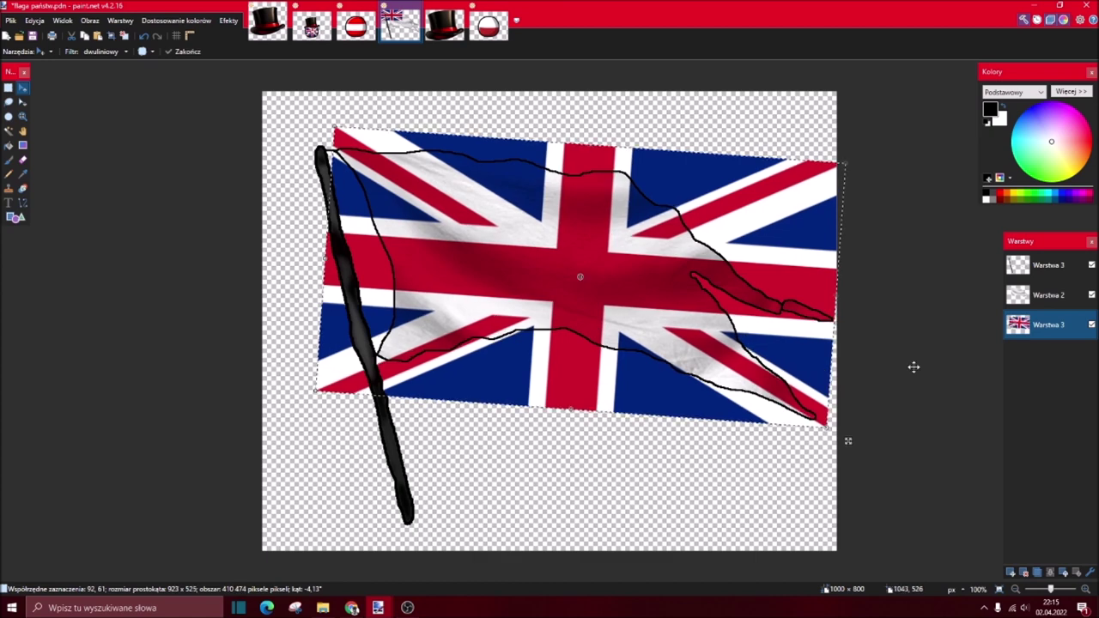
drag(870, 146, 785, 215)
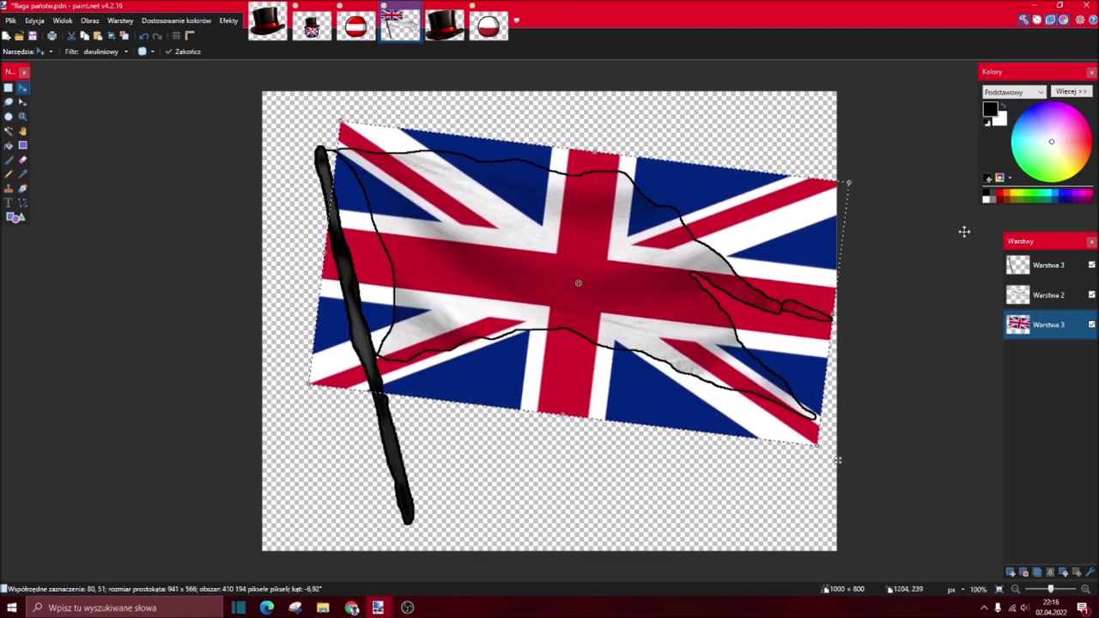
- Magic-wand the area outside the banner on Warstwa 2, delete it from the British flag layer, and deselect
click(1047, 294)
click(9, 130)
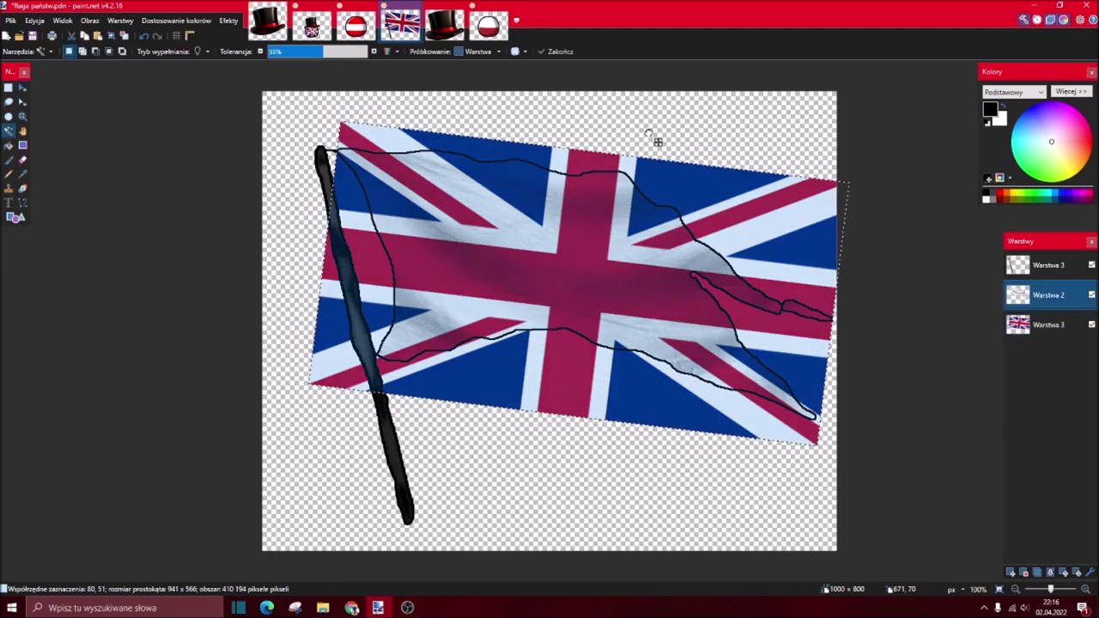
click(650, 133)
click(1047, 324)
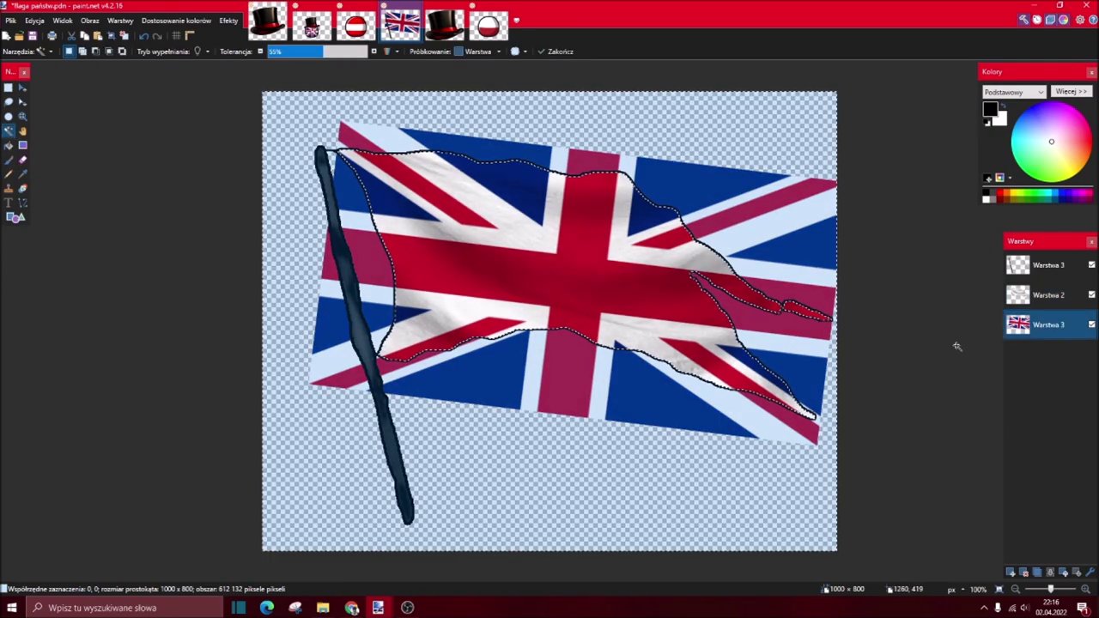
key(Delete)
key(ctrl+d)
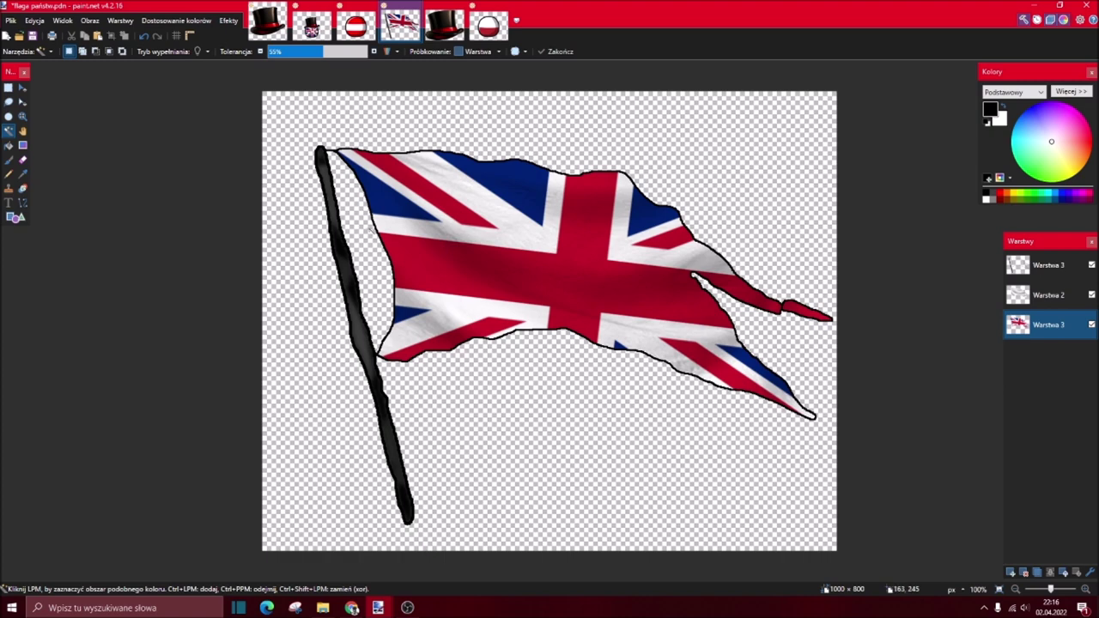
- Slightly reduce the opacity of the British flag layer in its layer properties
click(1090, 571)
mouse_move(581, 333)
mouse_down()
mouse_move(543, 333)
mouse_move(592, 336)
mouse_up()
click(496, 308)
click(494, 317)
click(554, 357)
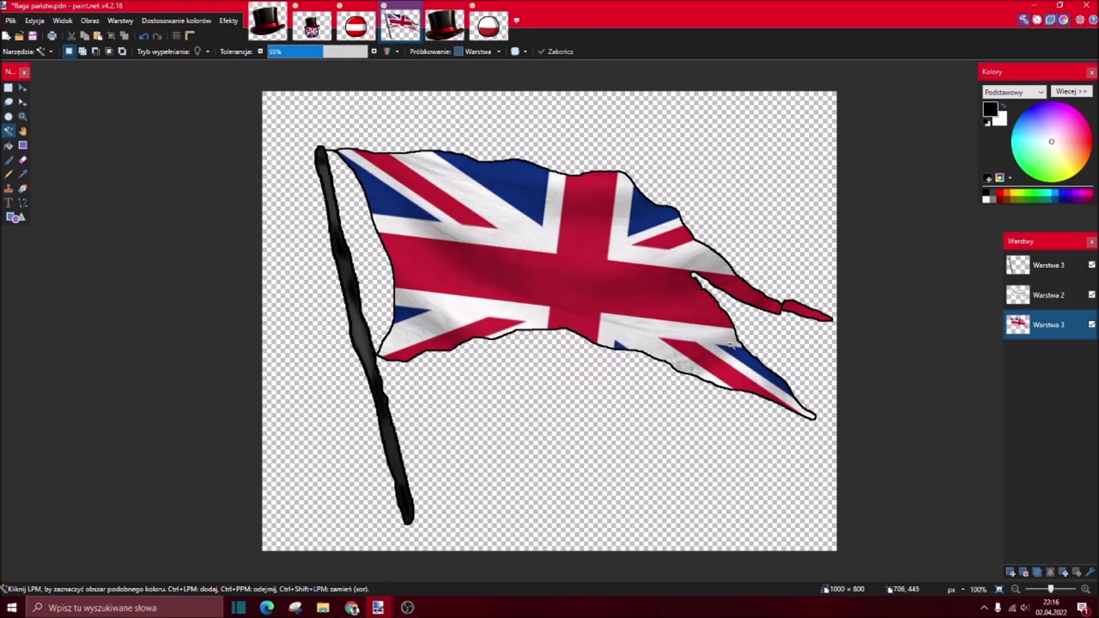
- Merge the three template layers into one and select the flag with a rectangle about 961 × 702 px
click(10, 87)
click(1059, 266)
click(1050, 571)
click(1050, 572)
drag(284, 137, 858, 538)
click(22, 87)
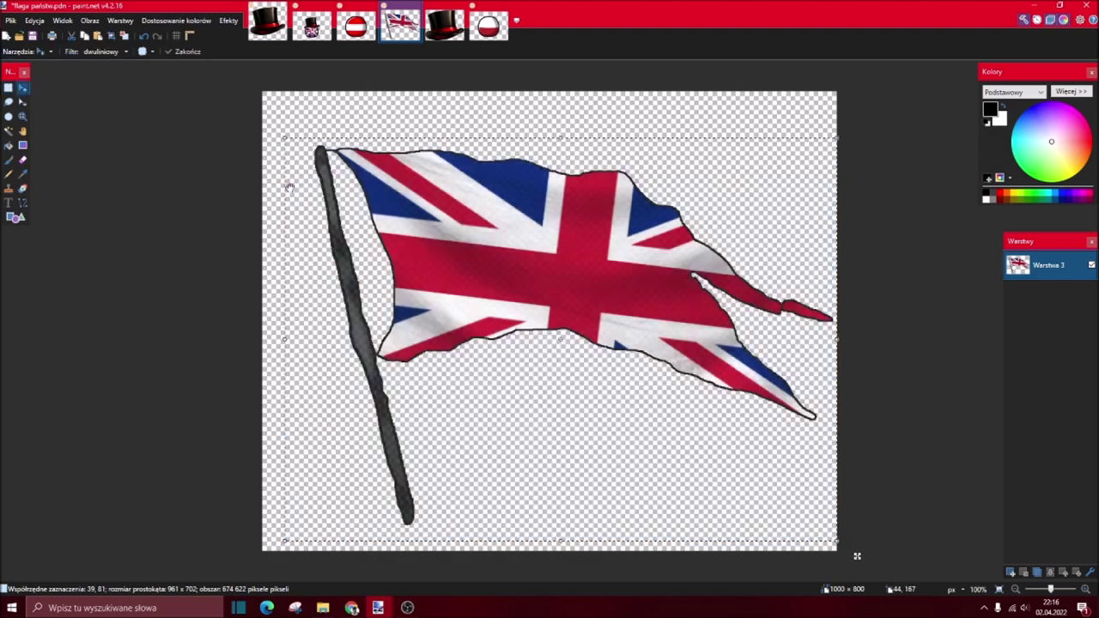
- Copy the selected flag and paste it as a new layer in Wielka Brytania.png, keeping the canvas size
click(311, 29)
click(341, 29)
click(311, 29)
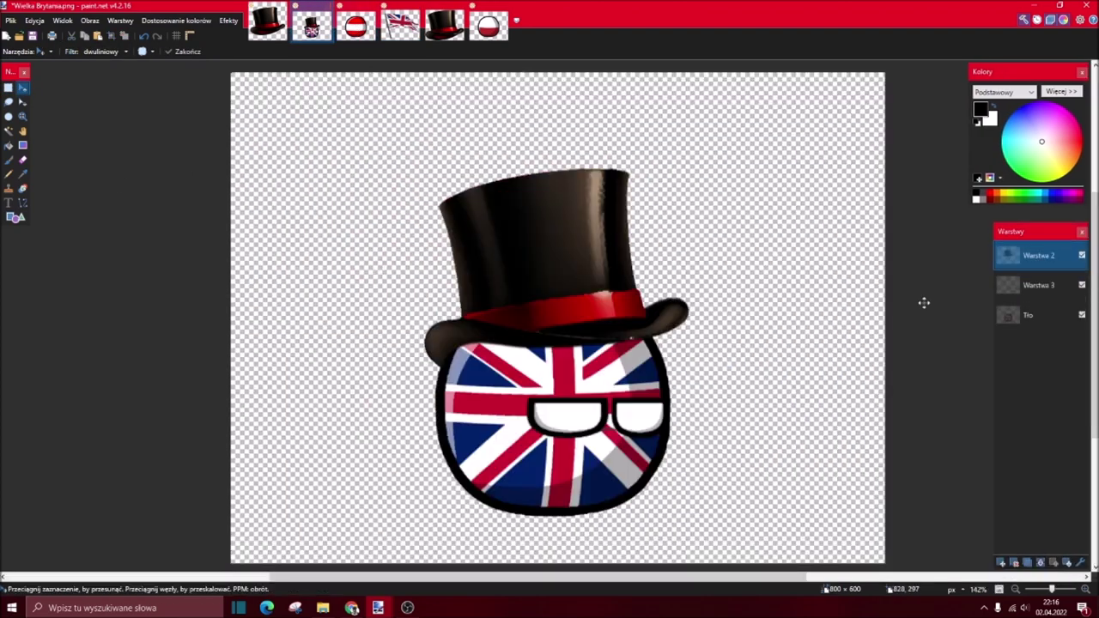
click(400, 31)
click(356, 29)
click(311, 30)
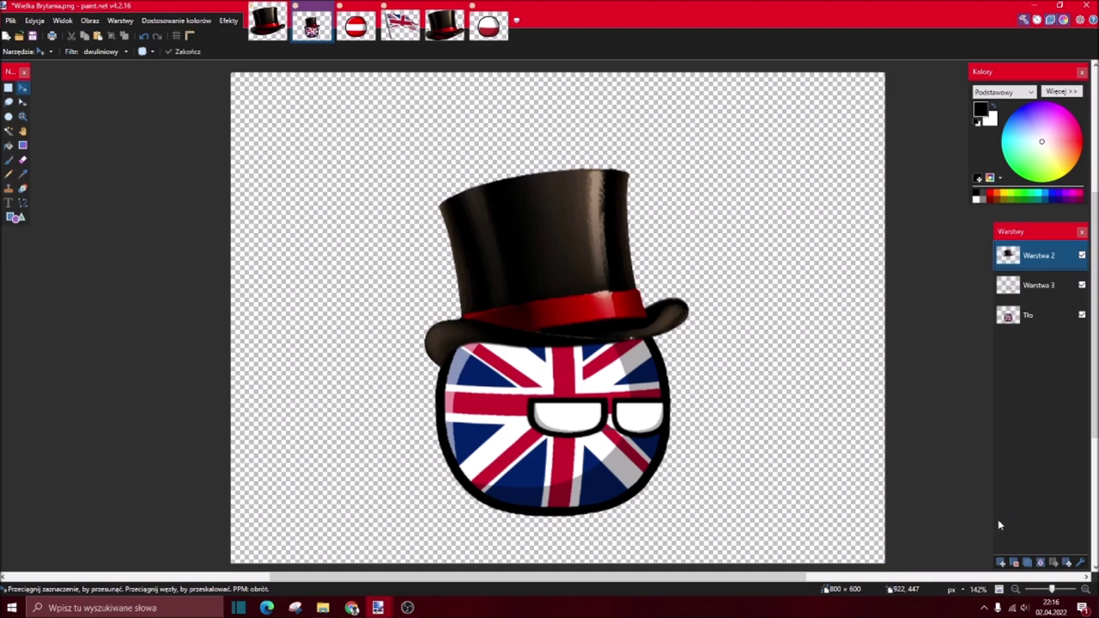
key(ctrl+shift+v)
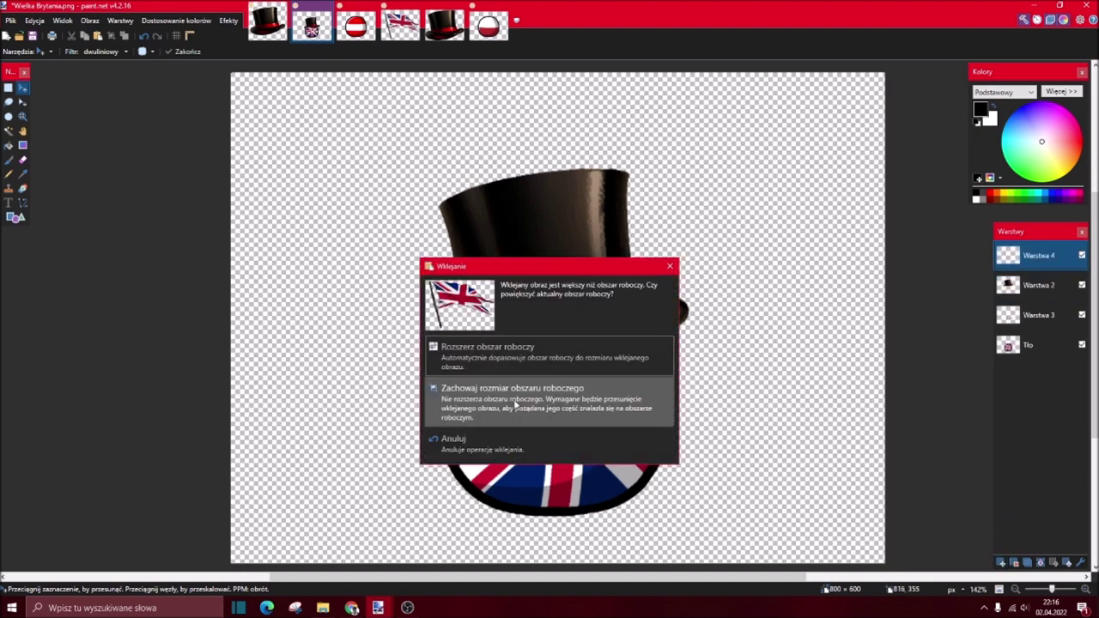
click(515, 399)
- Shrink the pasted flag to 330 × 241 px, move its layer beneath the ball, and tilt it about 3°
drag(245, 78, 744, 452)
drag(841, 473, 479, 303)
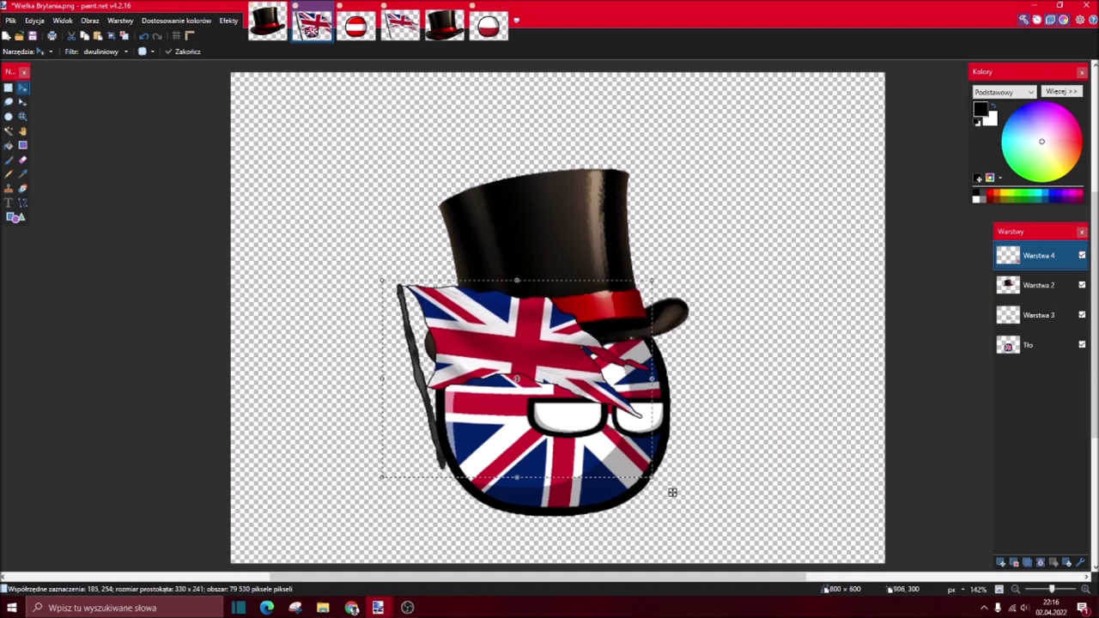
drag(1030, 255, 1025, 314)
drag(627, 323, 656, 316)
drag(1024, 323, 1022, 351)
mouse_move(615, 350)
mouse_down()
mouse_move(659, 350)
mouse_move(609, 369)
mouse_up()
drag(689, 291, 684, 284)
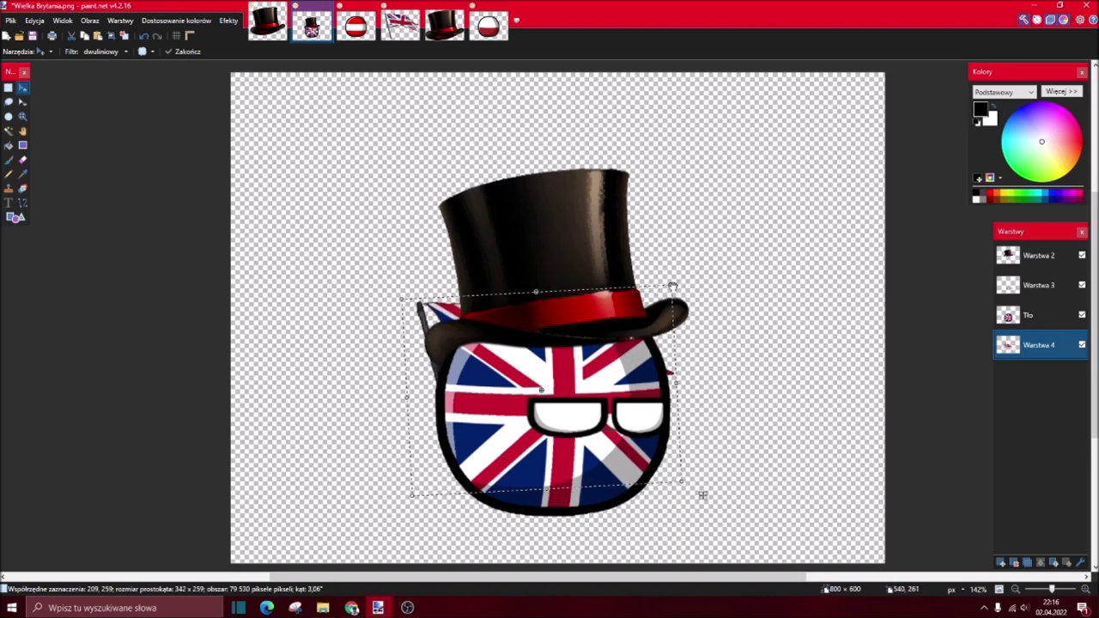
- Mirror the flag horizontally and enlarge it to about 595 × 329 px, with its pole at the ball's right edge
drag(676, 386, 132, 426)
drag(338, 358, 538, 399)
drag(606, 338, 672, 337)
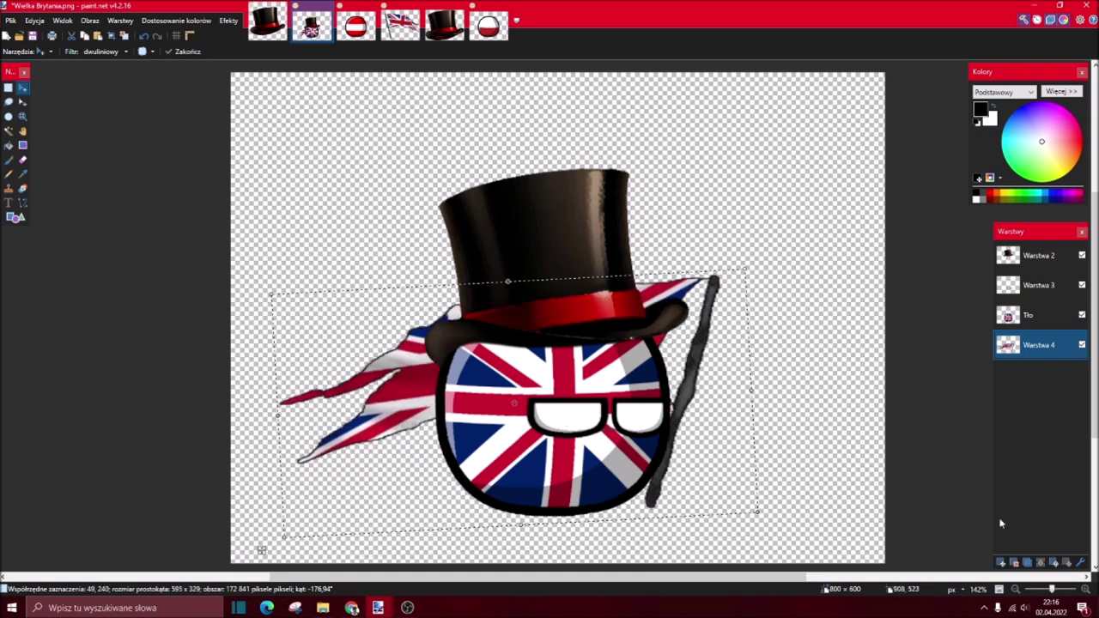
- Set the flag layer's opacity to 117 and shift the flag slightly left behind the ball
key(F4)
click(521, 333)
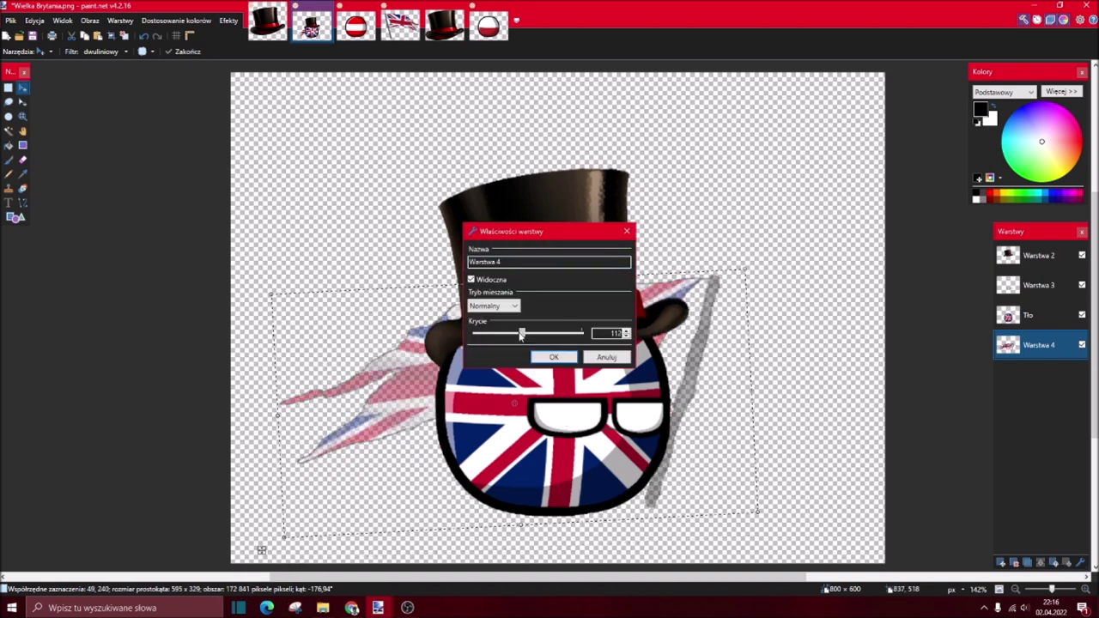
click(554, 357)
drag(624, 353, 609, 351)
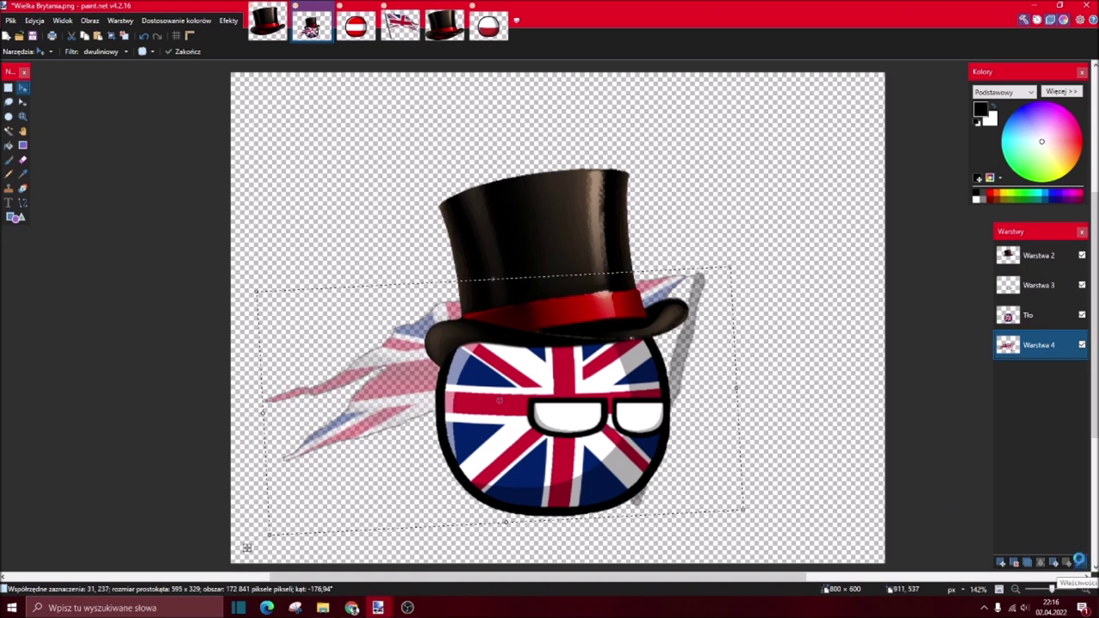
- Raise the flag layer's opacity somewhat while keeping it semi-transparent, and deselect the flag
click(1079, 562)
mouse_move(525, 333)
mouse_down()
mouse_move(556, 335)
mouse_move(546, 333)
mouse_up()
click(554, 357)
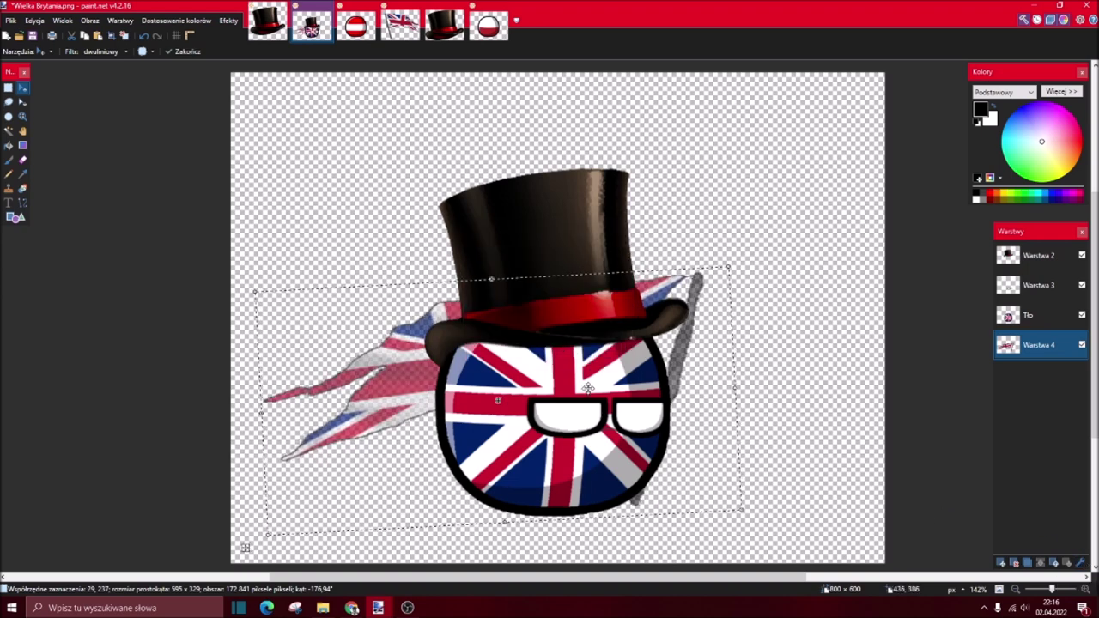
click(123, 35)
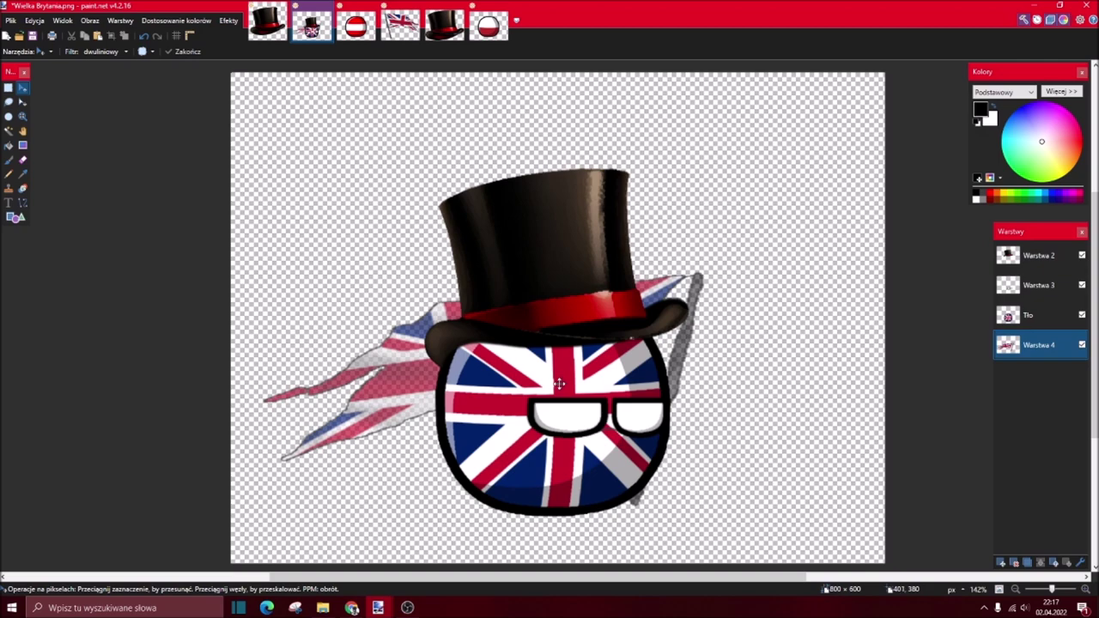
click(407, 607)
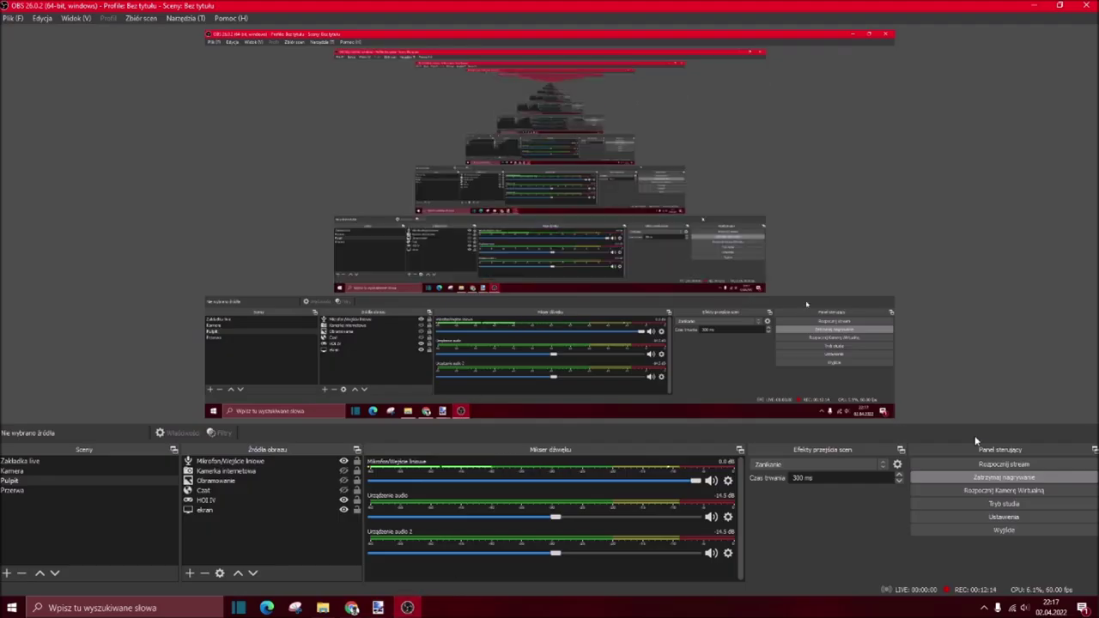
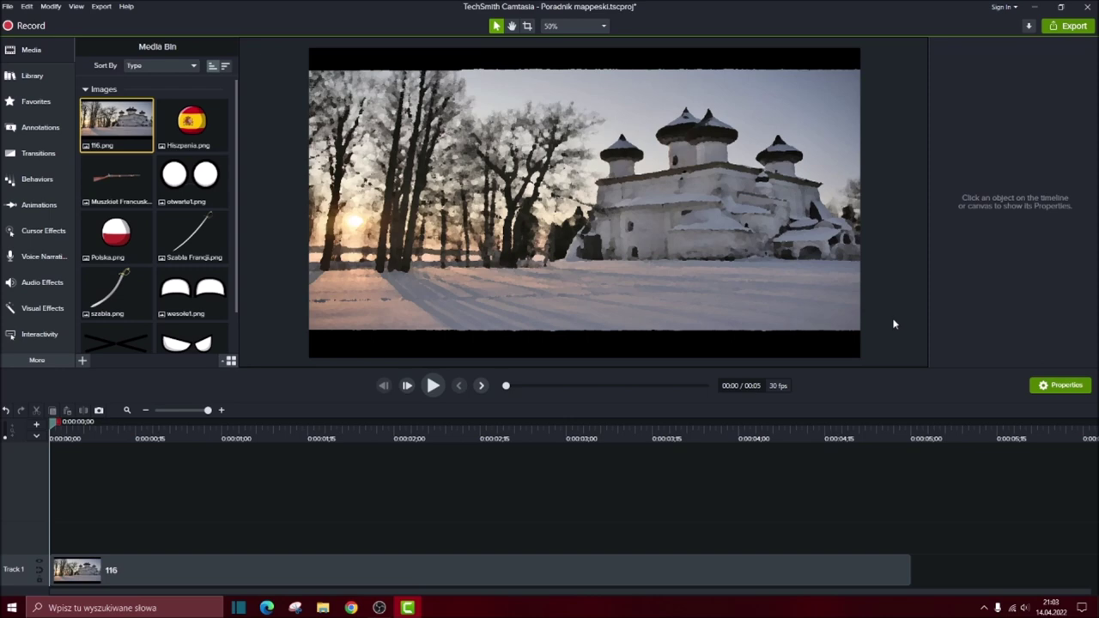
- Extend the 116 background image clip on Track 1 to a duration of 5;25
drag(910, 569, 1055, 568)
click(1046, 511)
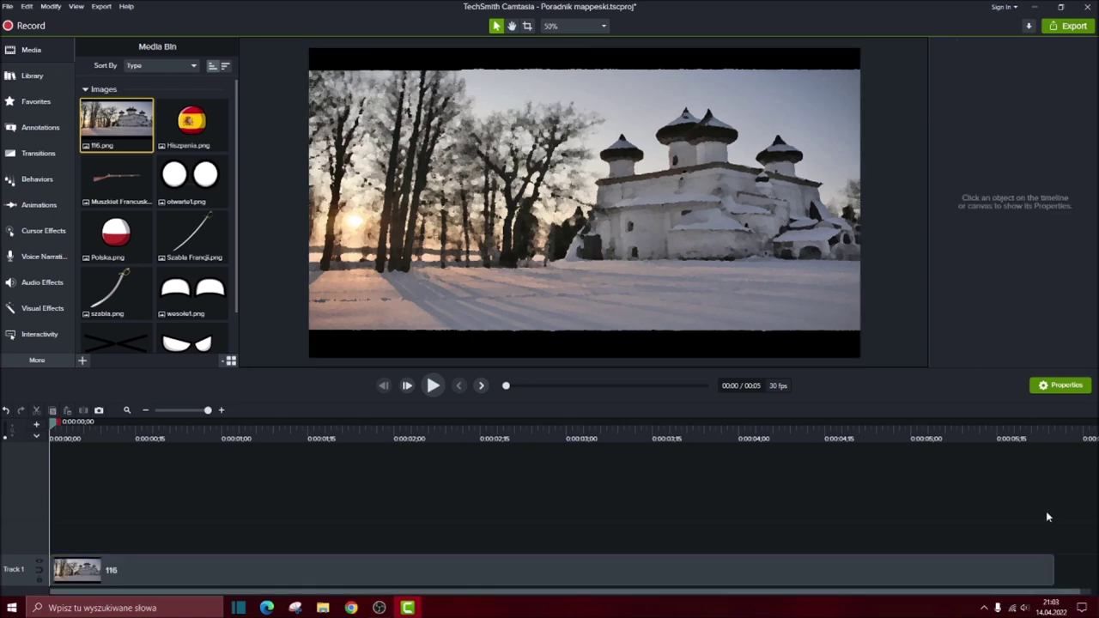
click(524, 575)
click(911, 369)
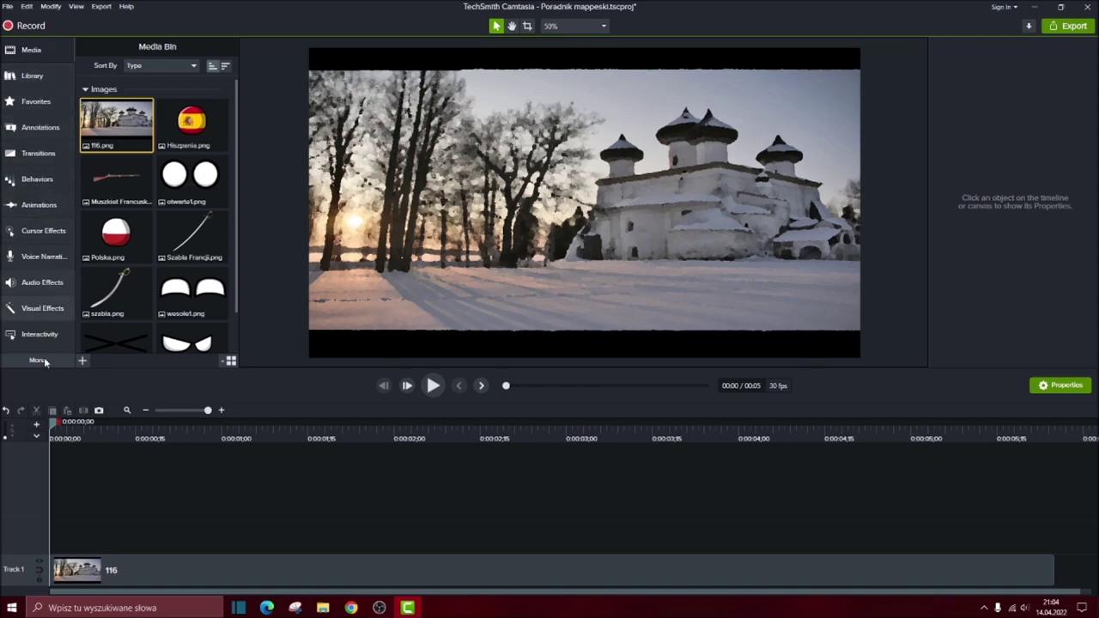
- Look through the imported images and the available callout, arrow, blur and highlight, and sketch motion annotations
scroll(142, 257, down, 1)
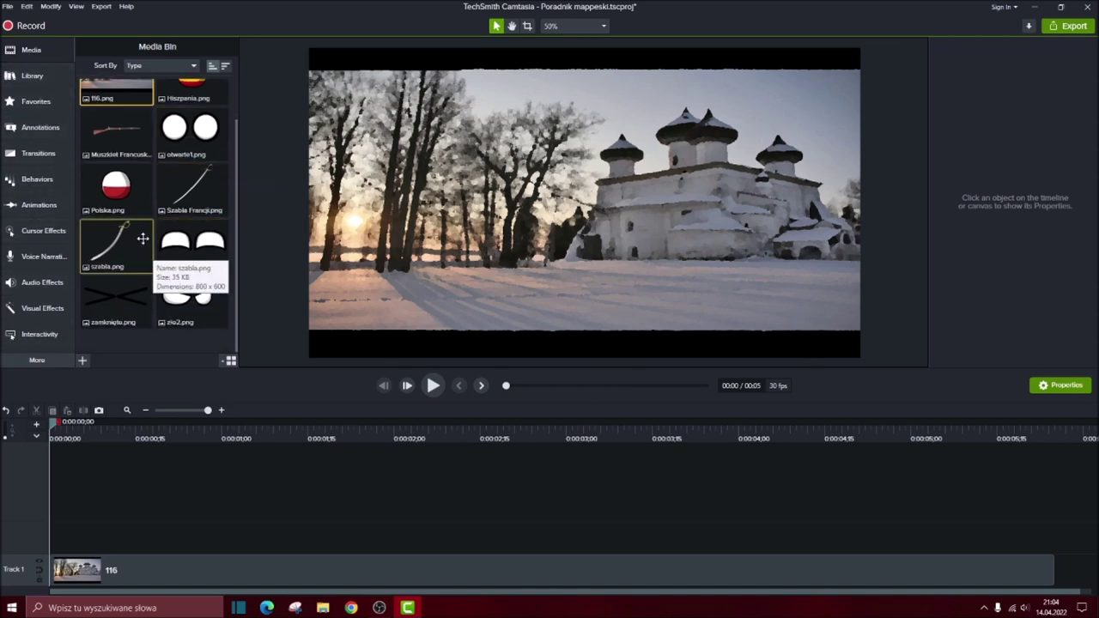
scroll(142, 241, up, 1)
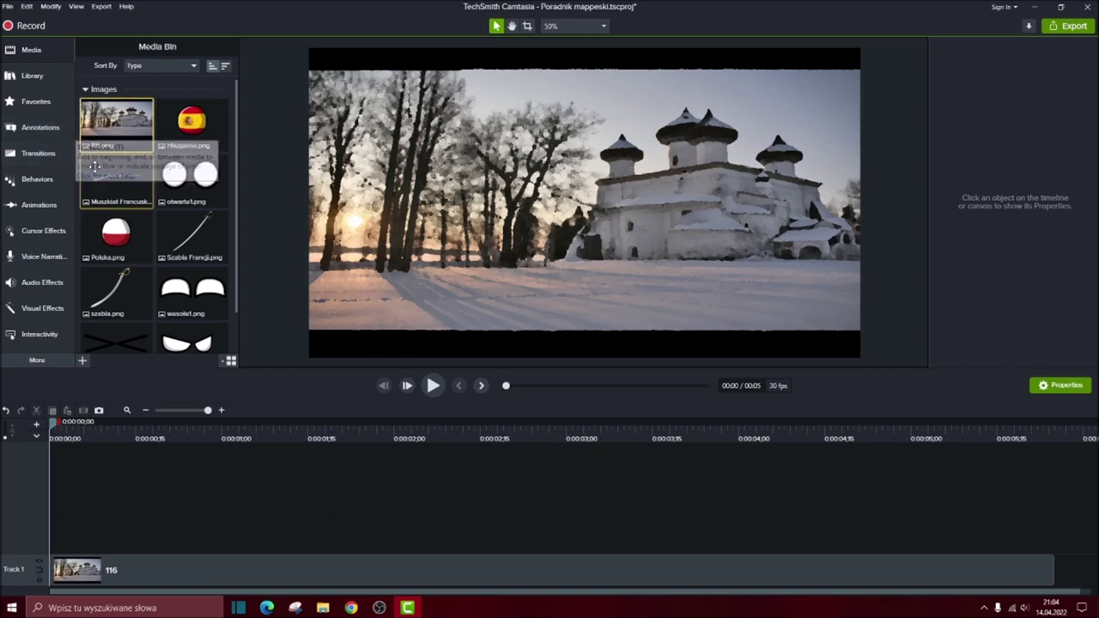
click(40, 129)
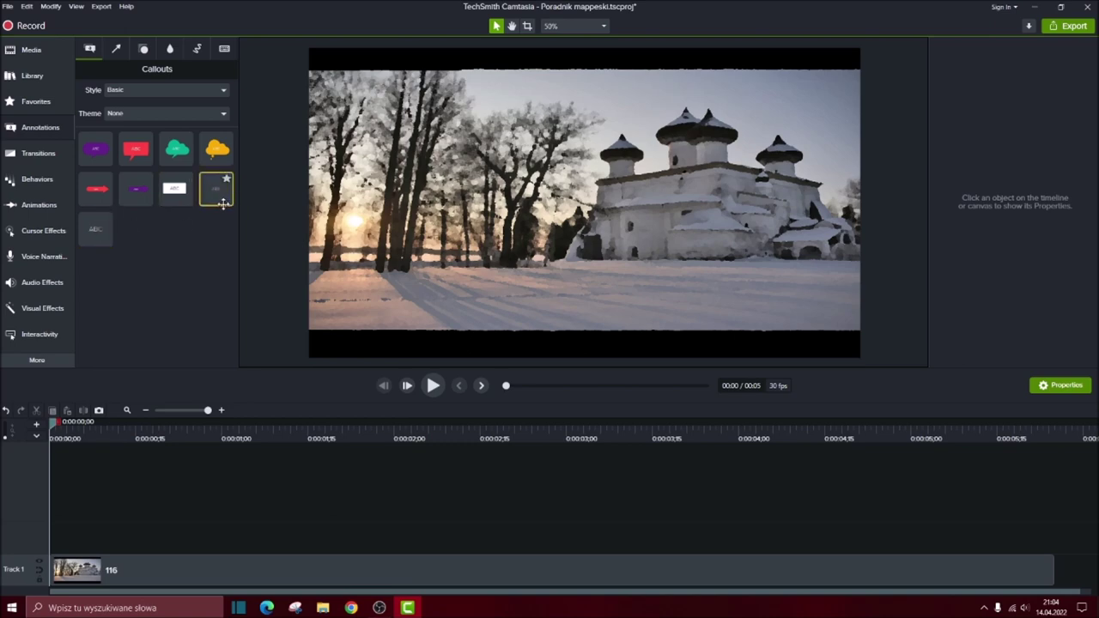
click(116, 49)
click(170, 49)
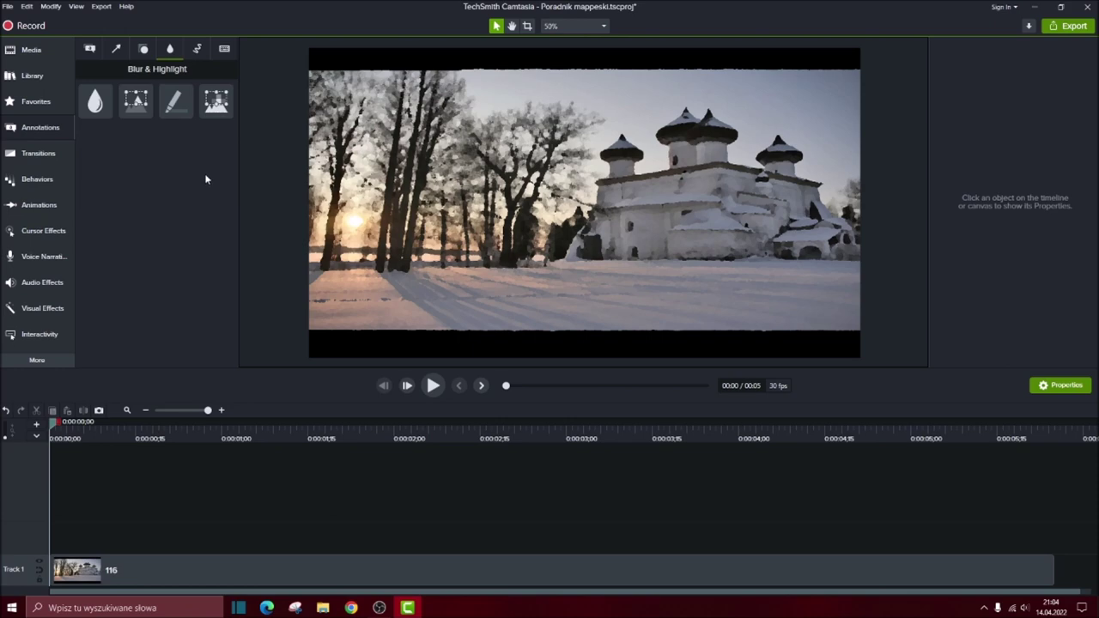
click(197, 49)
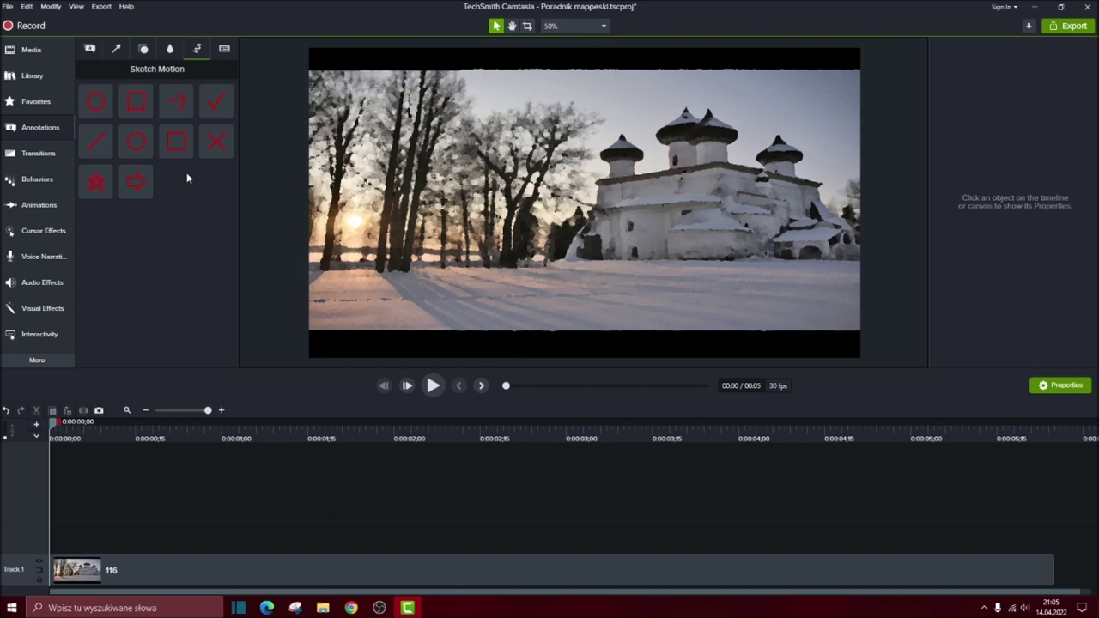
click(89, 49)
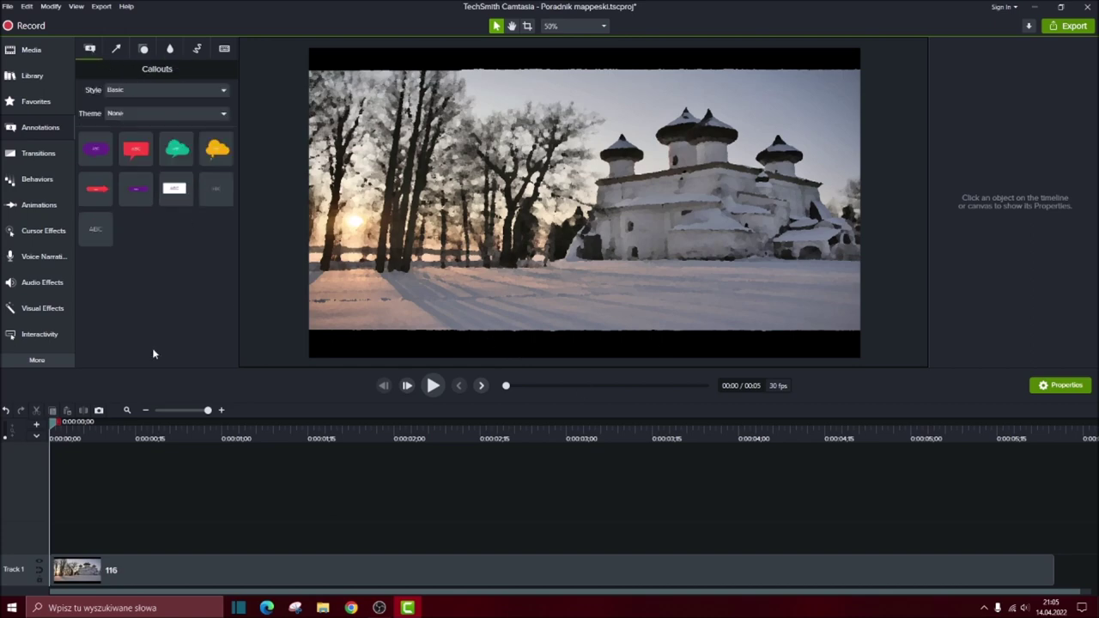
- Browse the available transitions, behaviors and animations
click(39, 155)
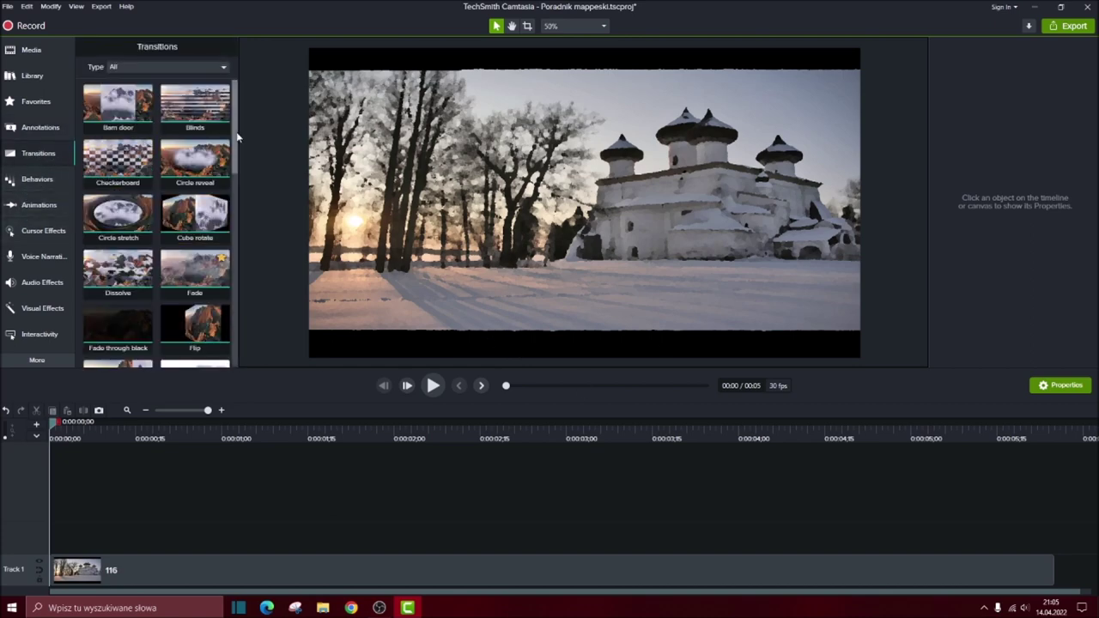
scroll(233, 289, down, 2)
scroll(191, 249, down, 4)
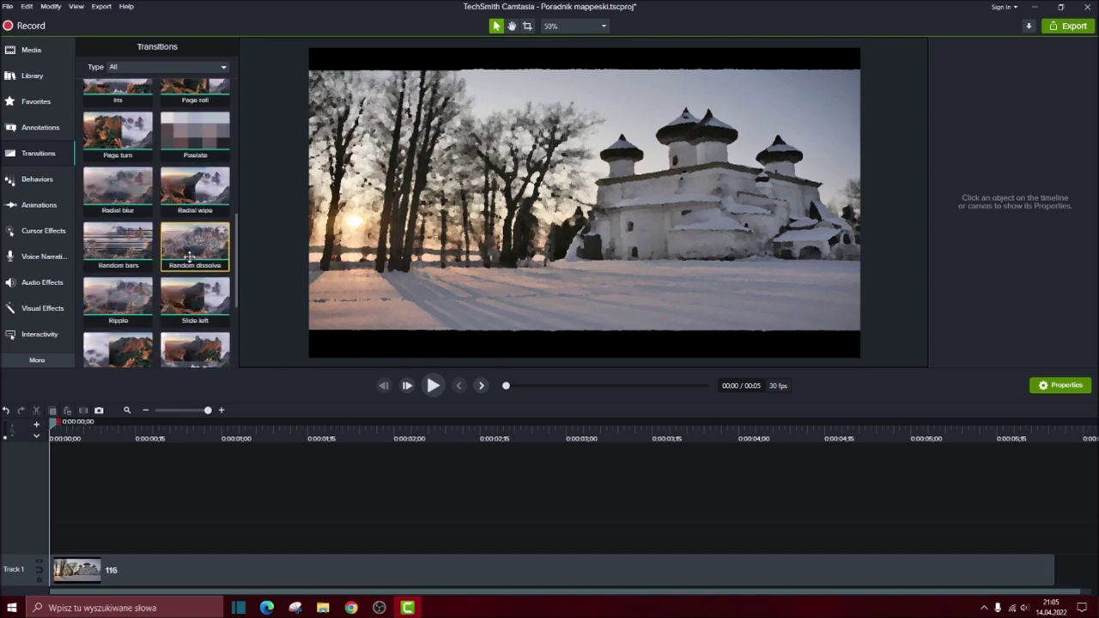
scroll(189, 255, up, 6)
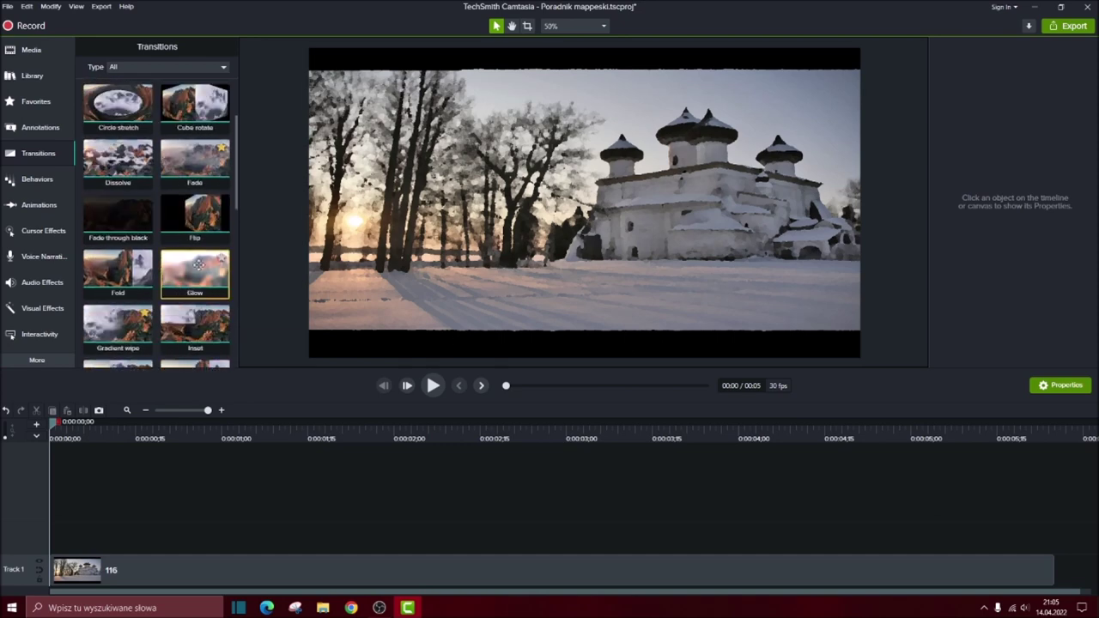
click(54, 179)
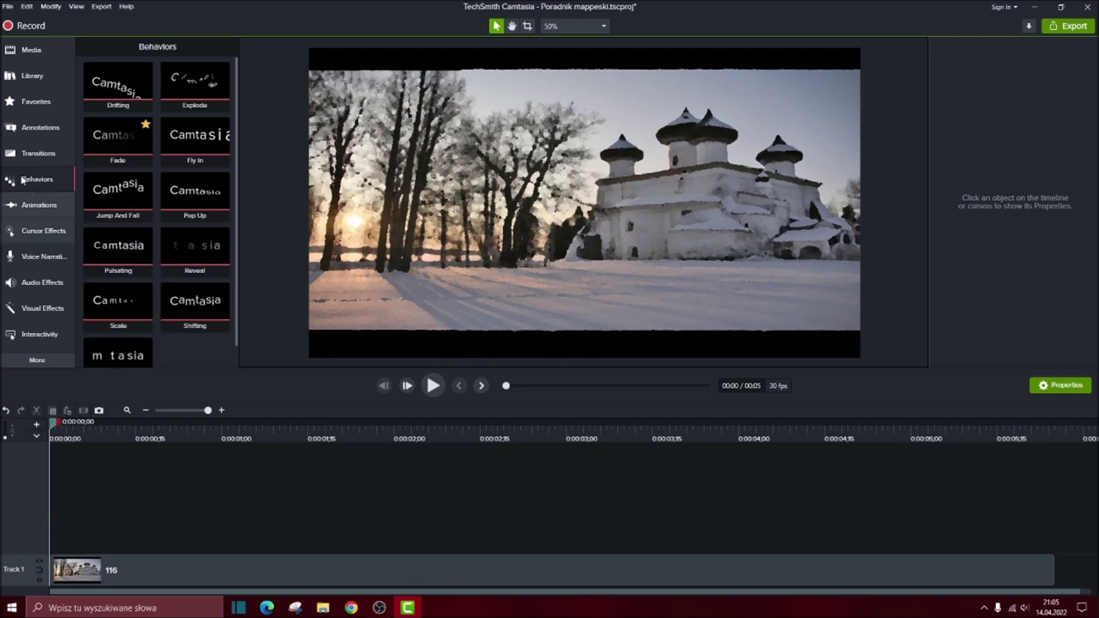
click(34, 205)
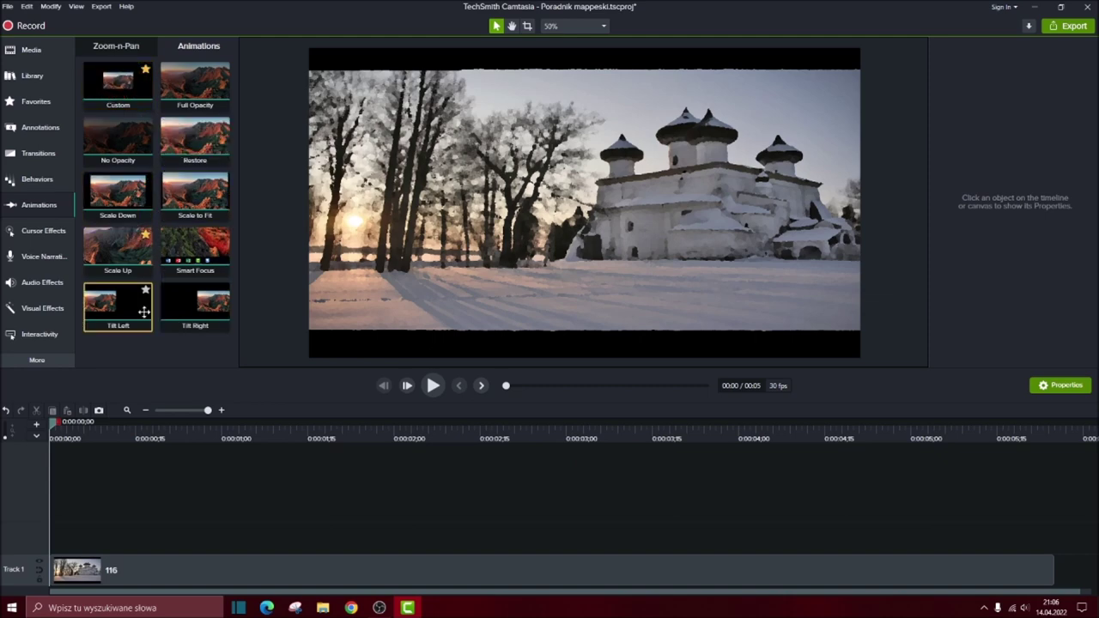
- Review the cursor, voice narration, audio, visual effect and interactivity options, plus the favorites and the asset library
click(43, 237)
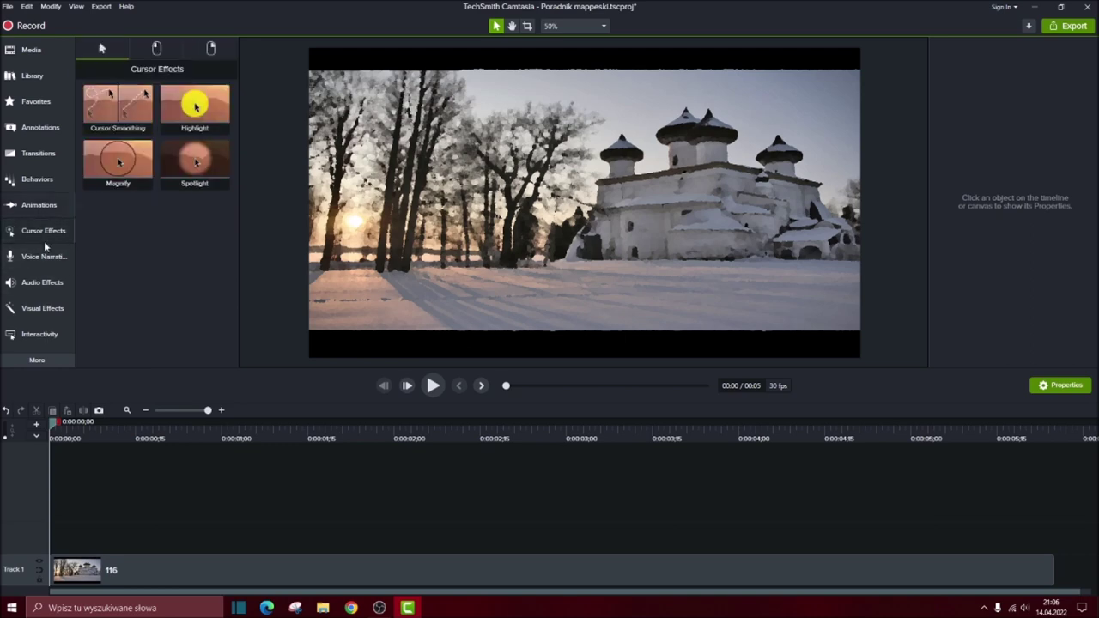
click(49, 258)
click(50, 283)
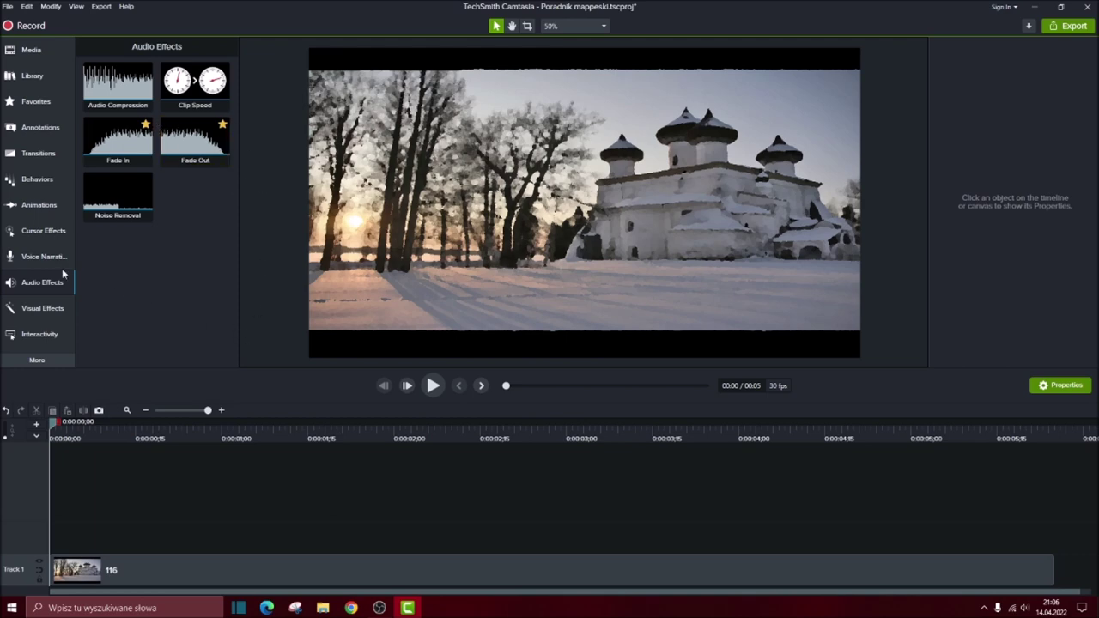
click(51, 309)
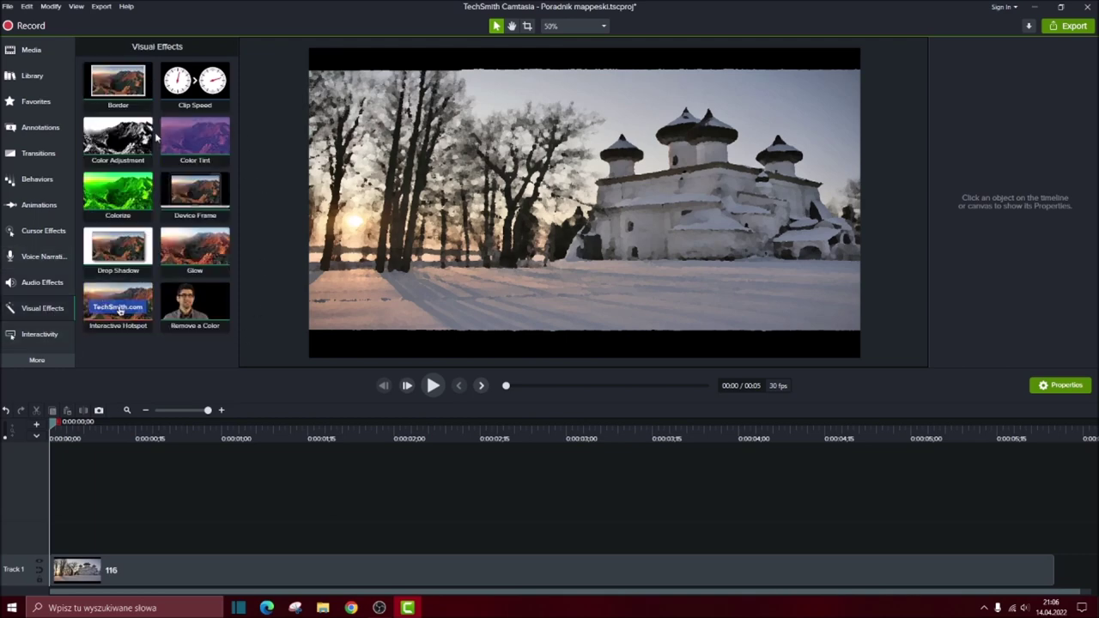
mouse_move(224, 293)
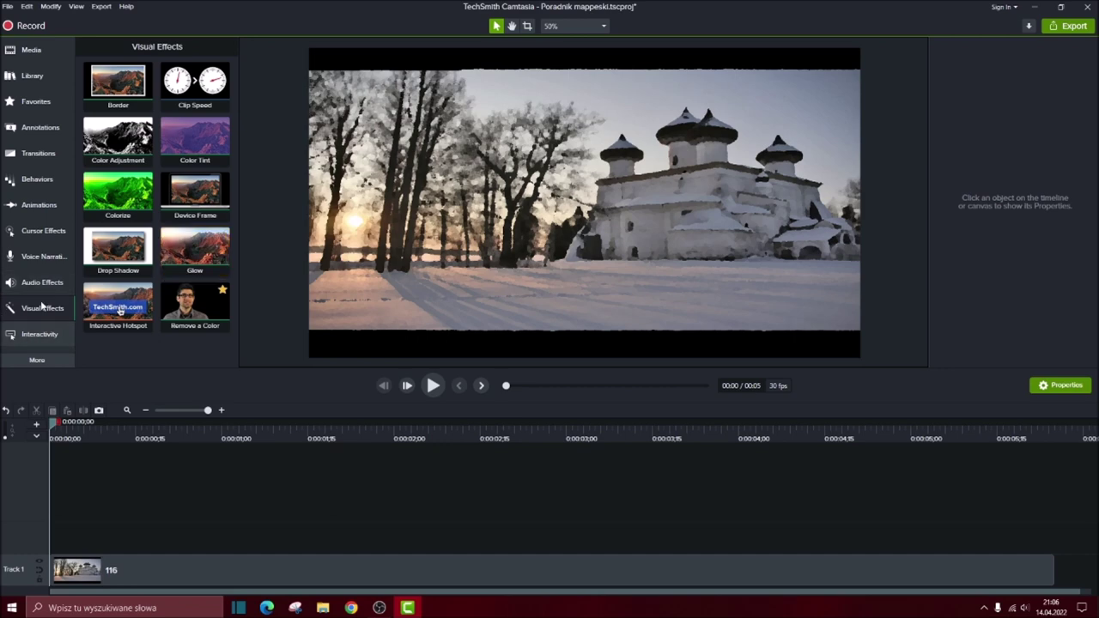
click(40, 334)
click(59, 101)
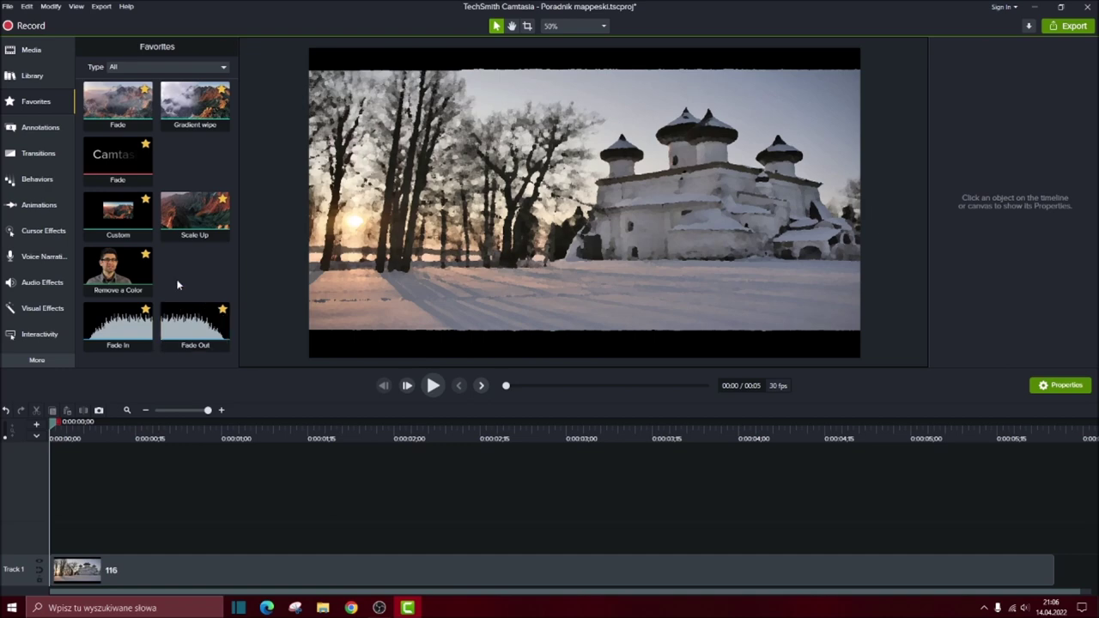
click(34, 76)
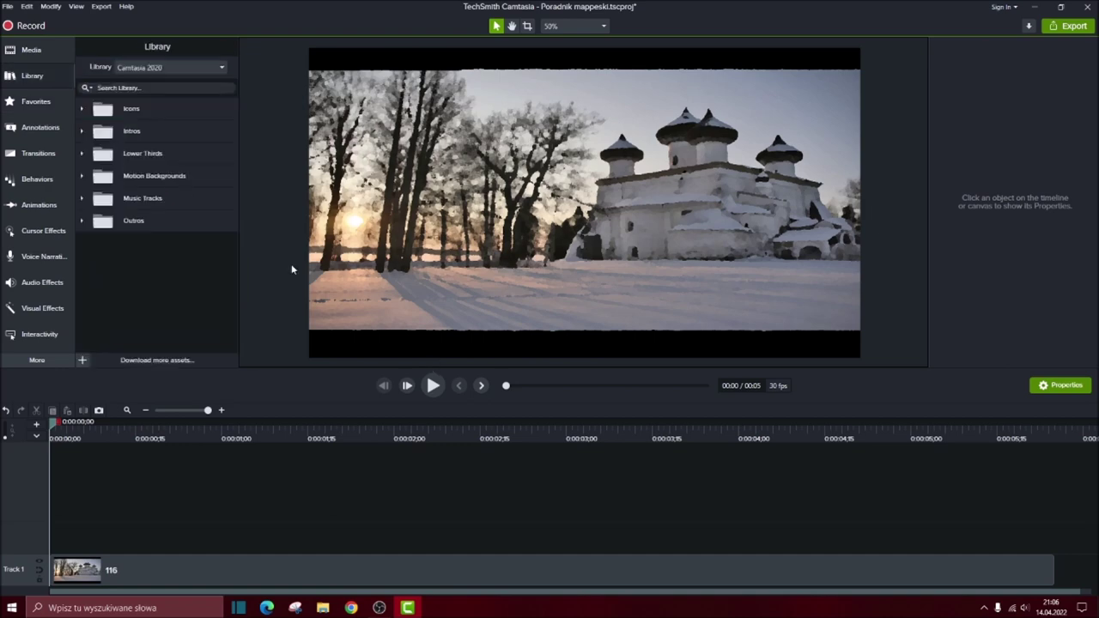
- Place Polska.png above the background for the same duration, scaled to about 67.3% and moved off the canvas's left edge at X -1229, Y -200
click(52, 52)
scroll(172, 284, down, 1)
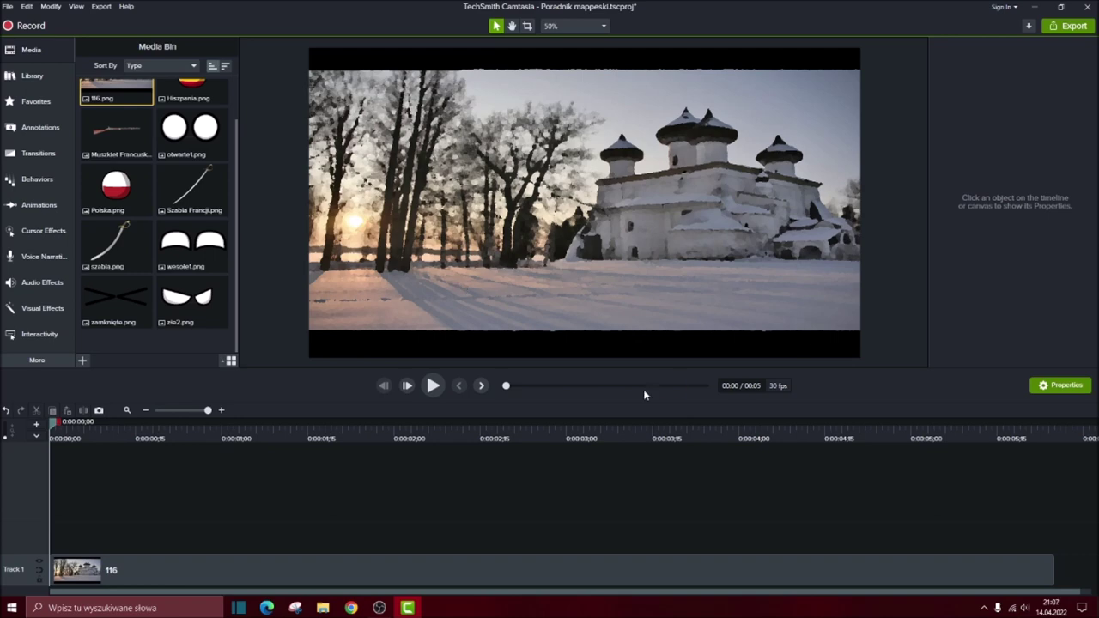
drag(111, 185, 45, 536)
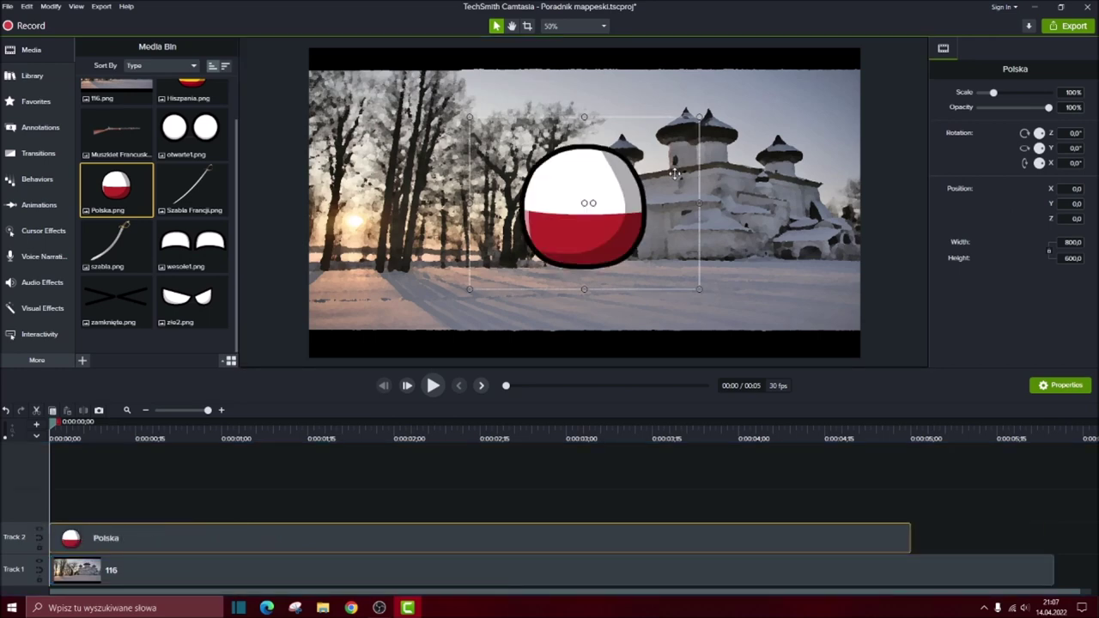
drag(700, 116, 292, 232)
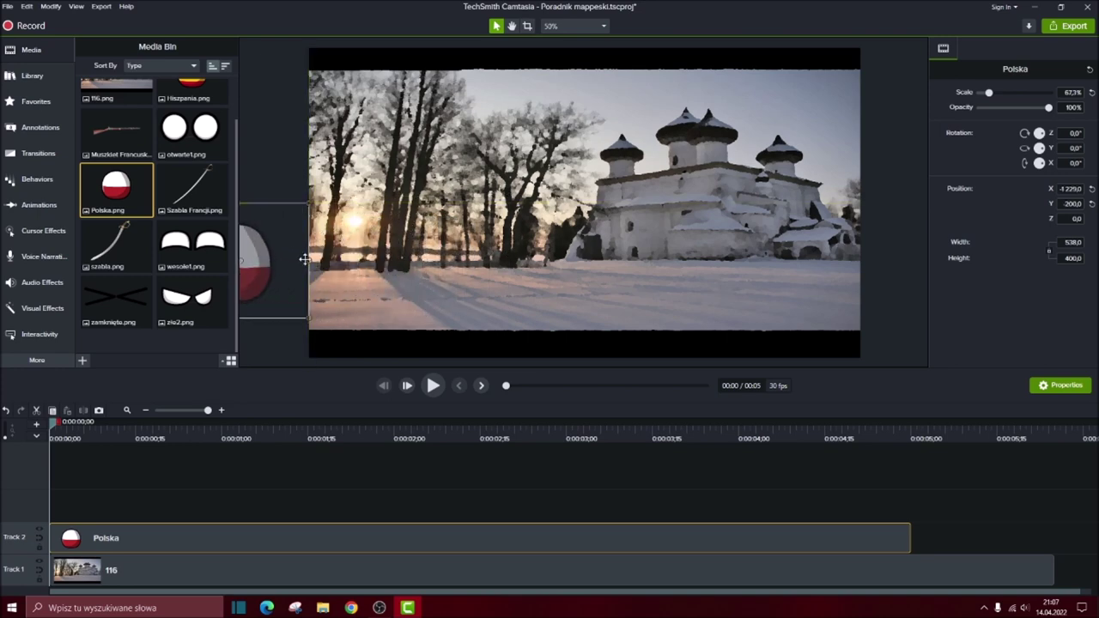
drag(910, 538, 1053, 537)
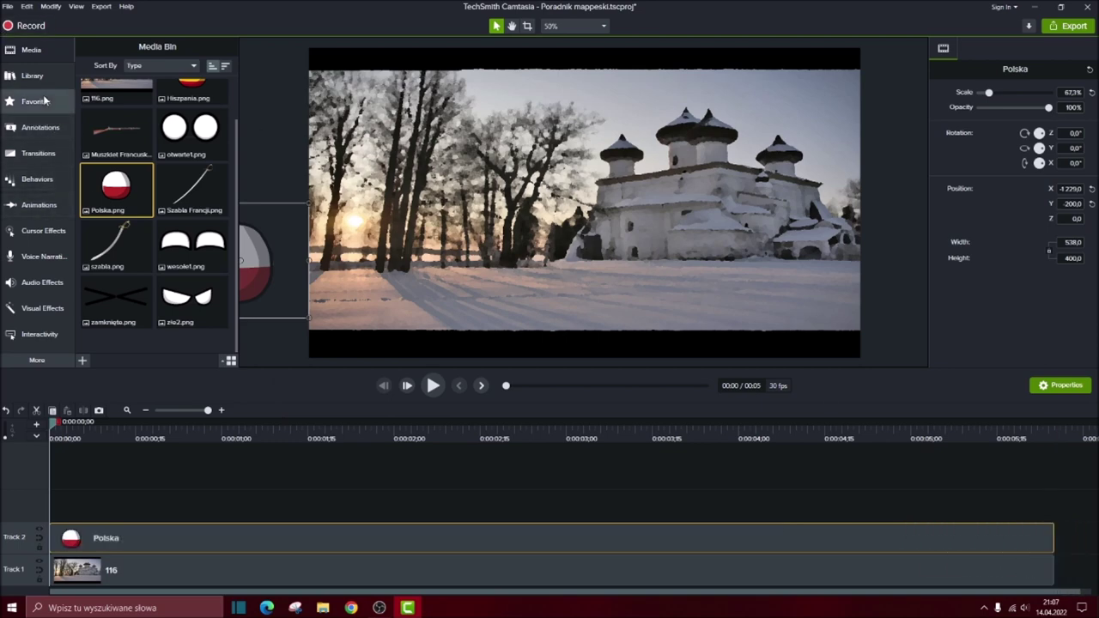
- Add a Custom animation to the Polska clip ending at 1;11, moving the ball to X 0, Y -200 at its end
click(48, 204)
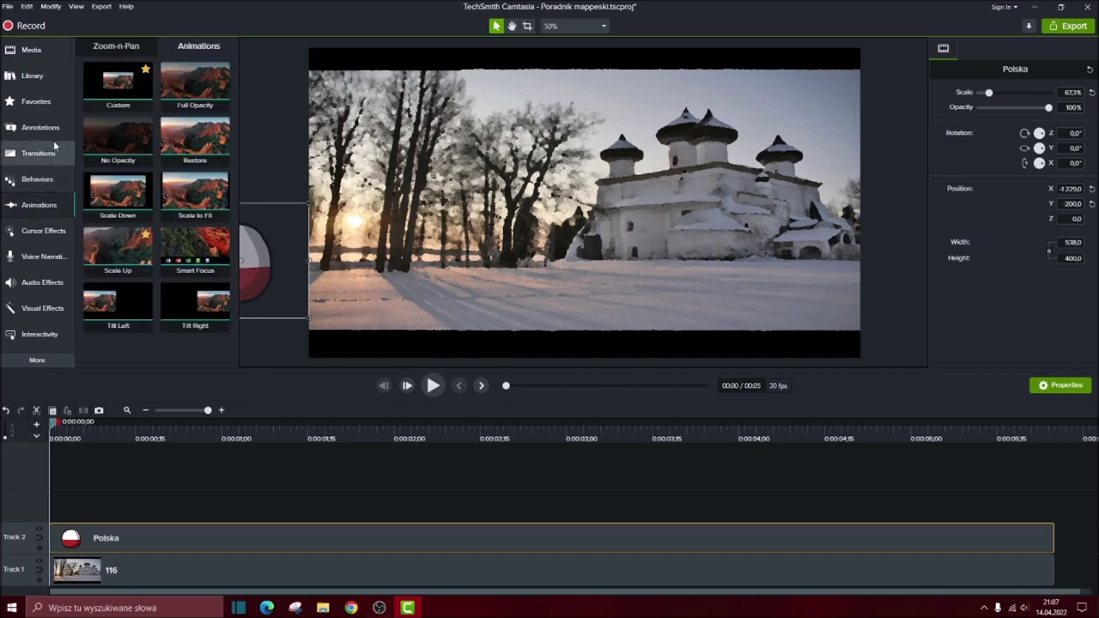
drag(112, 96, 112, 537)
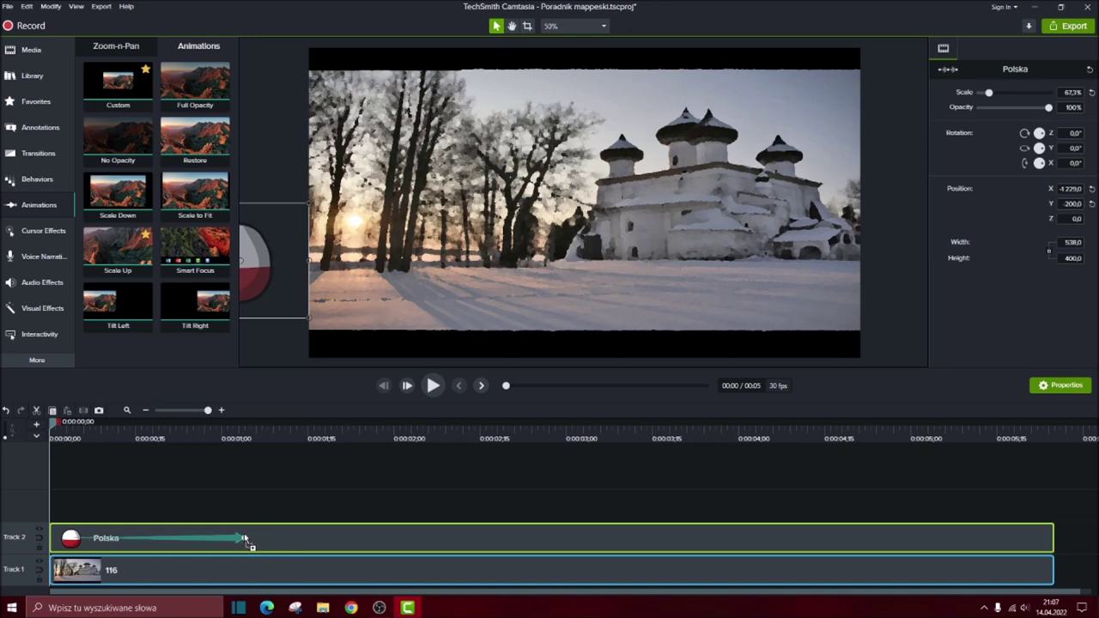
click(290, 538)
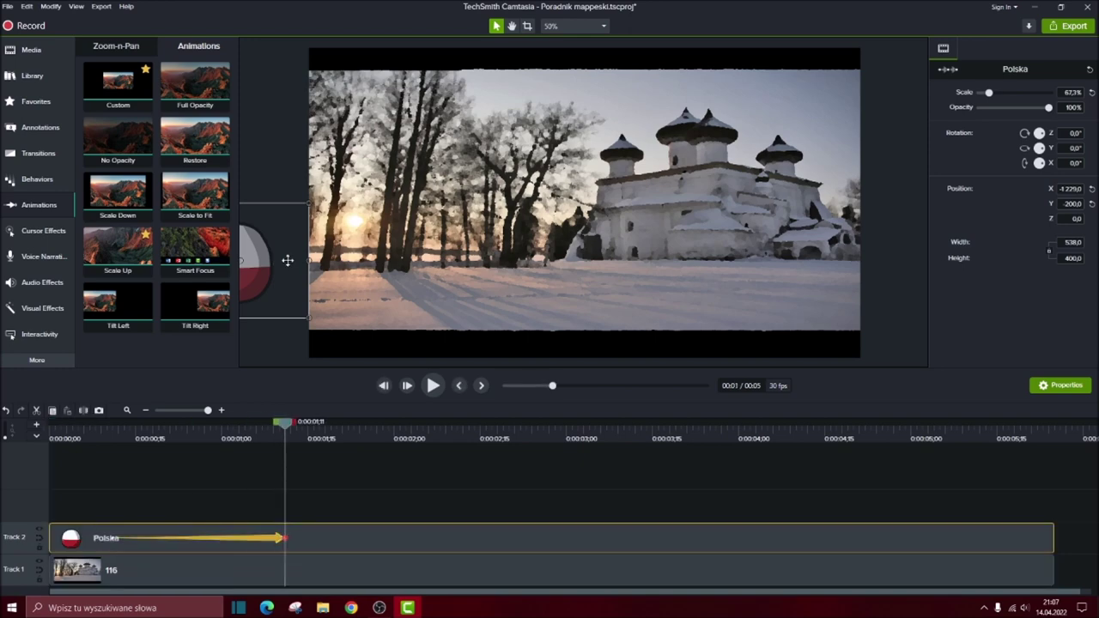
drag(282, 293, 633, 298)
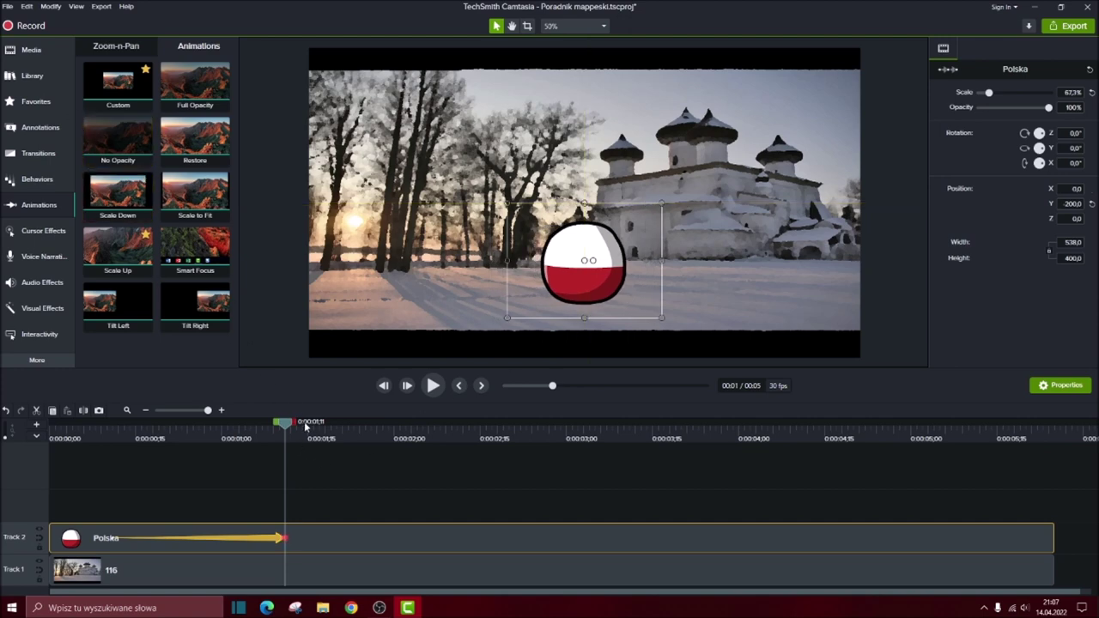
- Play back the ball's slide-in from the start and lengthen its animation to end at 3;13
drag(284, 427, 39, 440)
click(432, 386)
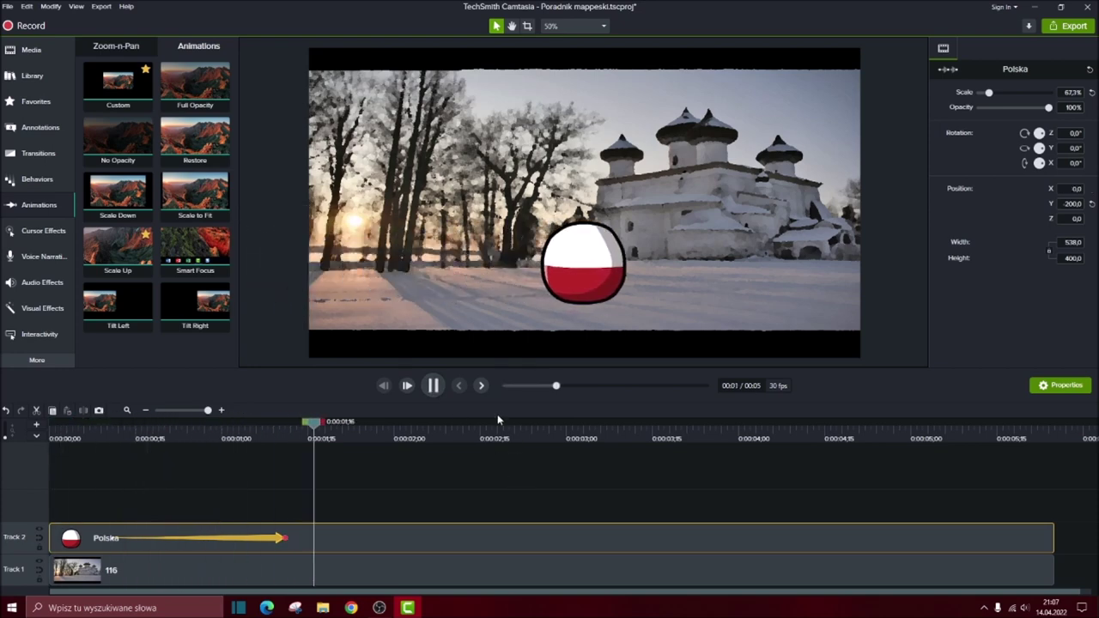
click(436, 387)
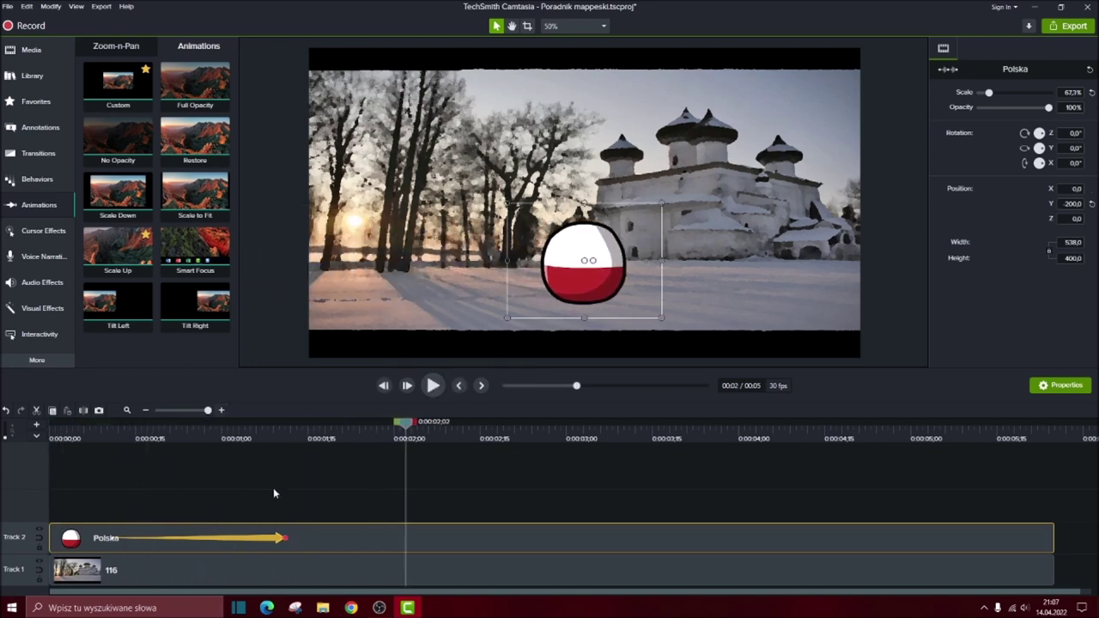
drag(283, 538, 640, 538)
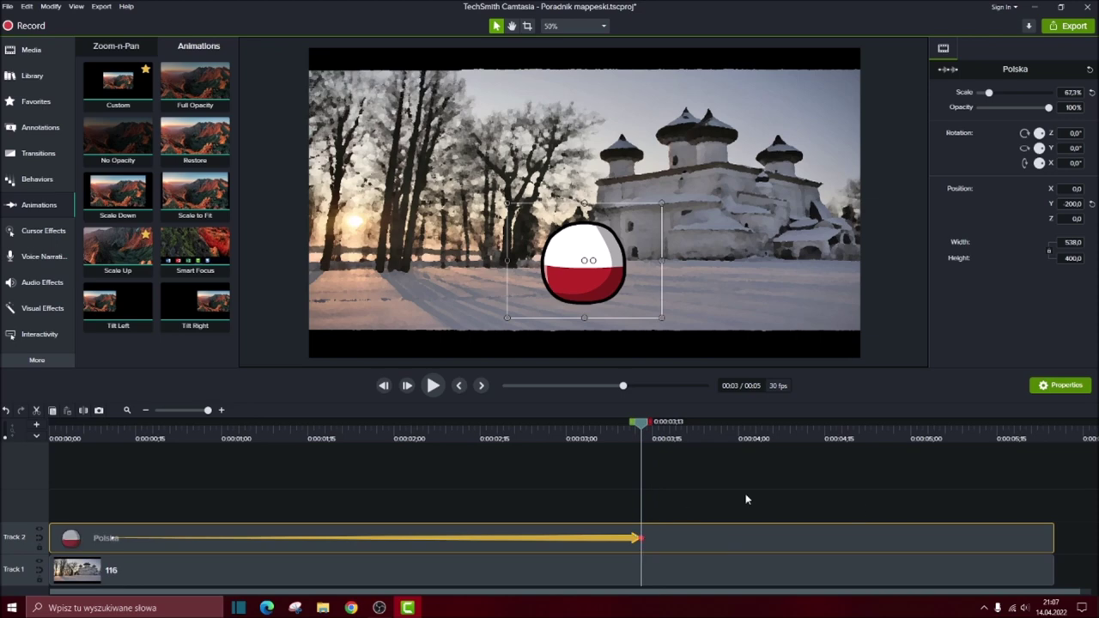
- Extend the Polska and background clips to about 8 seconds and play the slowed slide-in from the start
drag(1049, 541, 1094, 539)
drag(566, 568, 793, 584)
drag(649, 596, 84, 421)
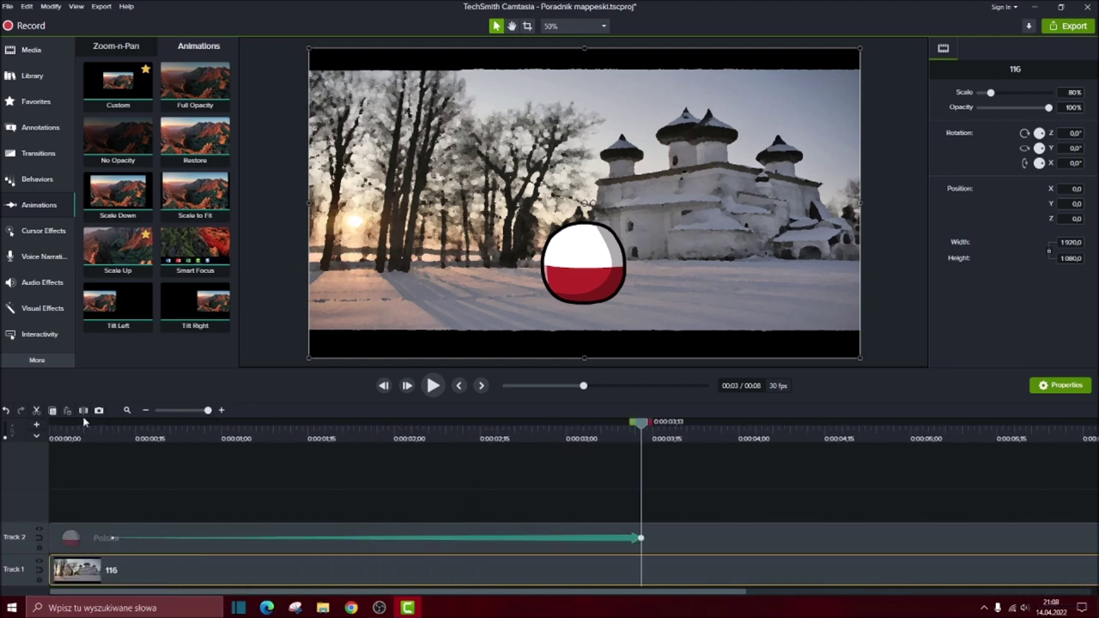
click(55, 428)
click(433, 386)
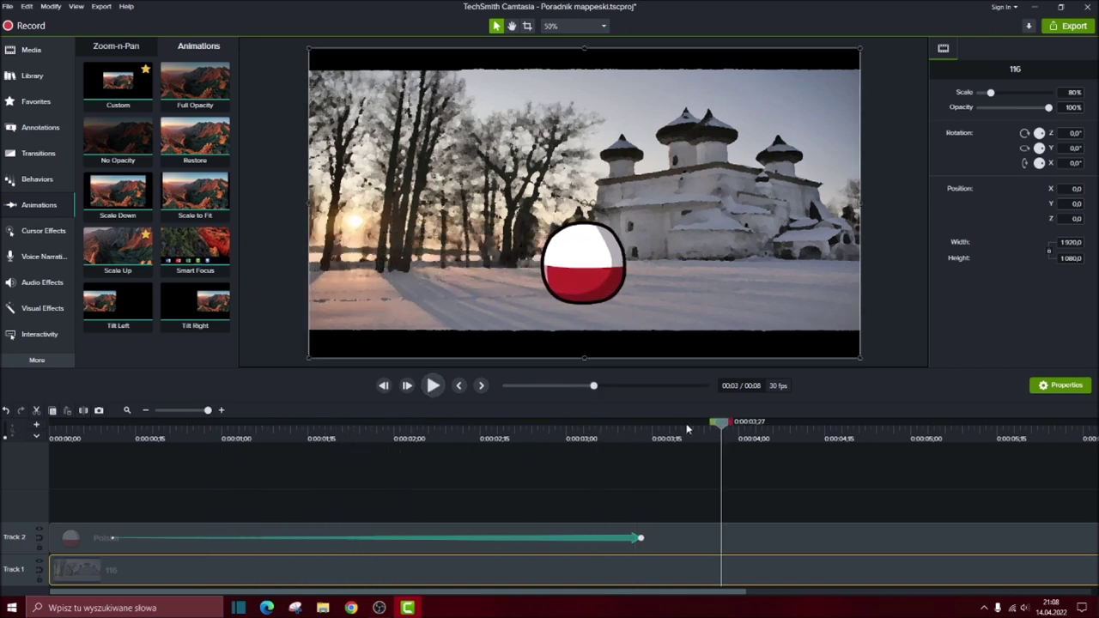
- Add the angry eyes image złe2.png at the start of the timeline on a new track above the ball
click(29, 50)
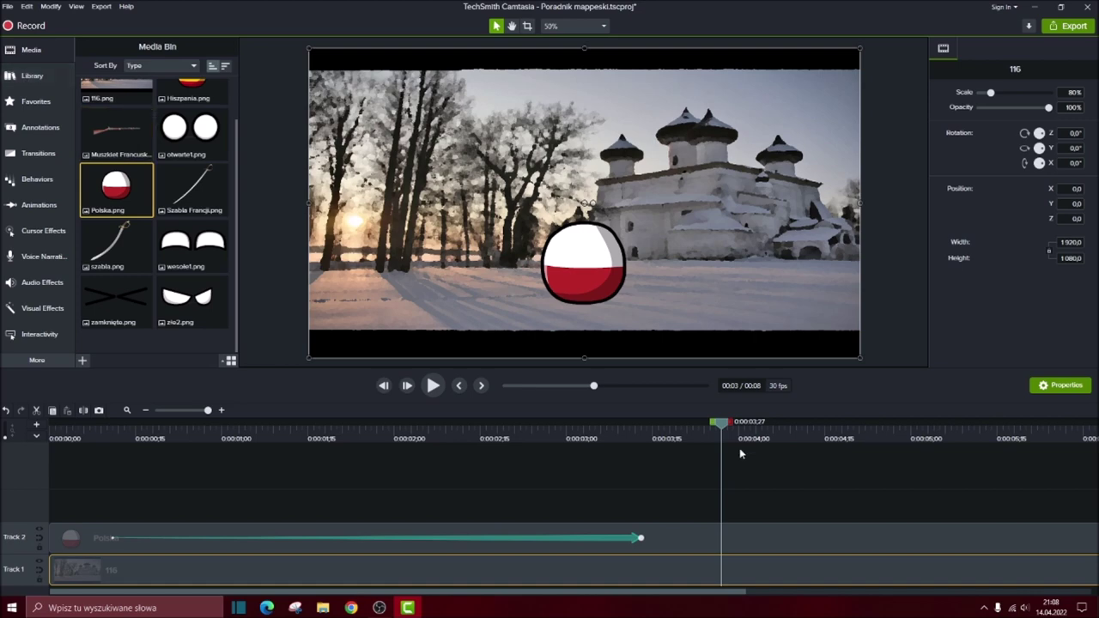
key(Home)
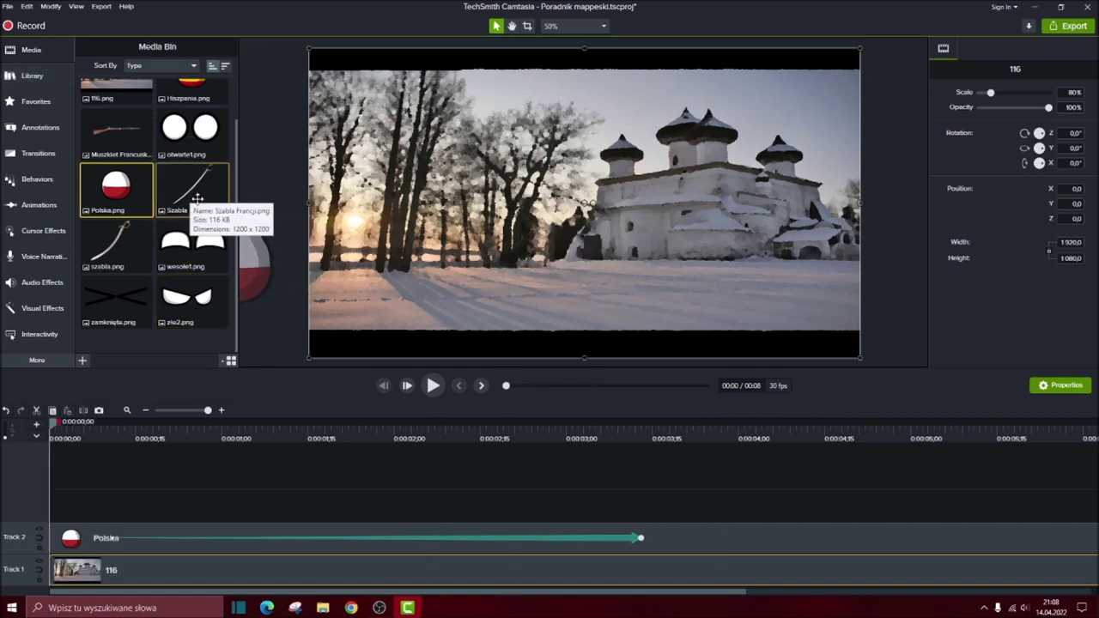
scroll(204, 268, up, 1)
scroll(204, 268, down, 1)
scroll(202, 279, up, 1)
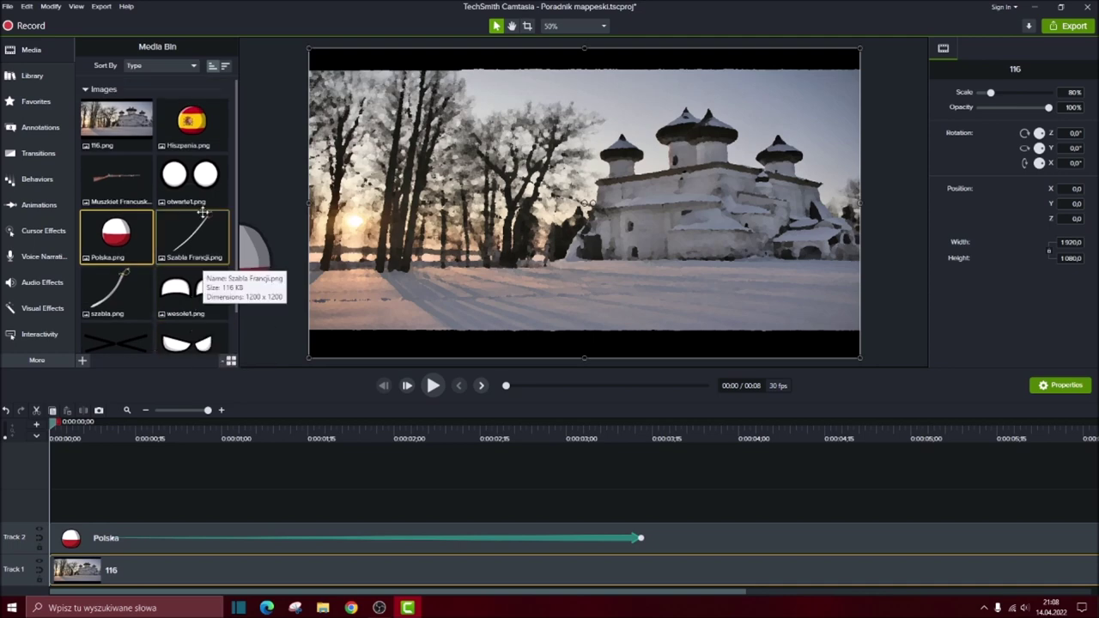
scroll(206, 249, down, 1)
drag(189, 296, 73, 506)
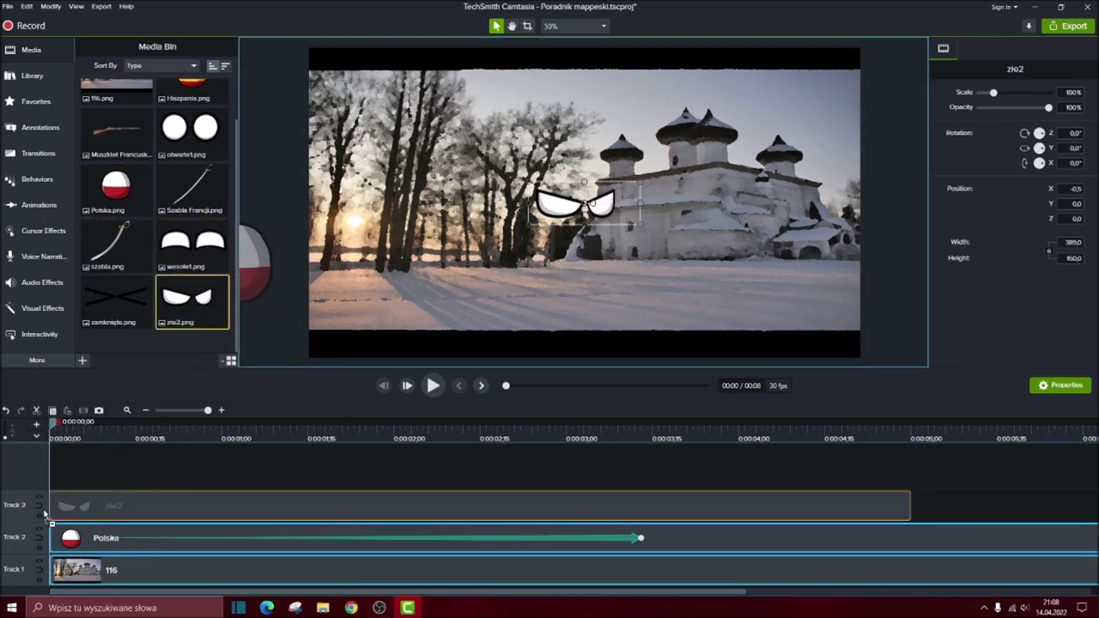
- Shorten the złe2 clip to end around 3;17, scale the eyes to 61.4% and place them on the off-screen ball
drag(910, 507, 663, 512)
drag(621, 199, 275, 267)
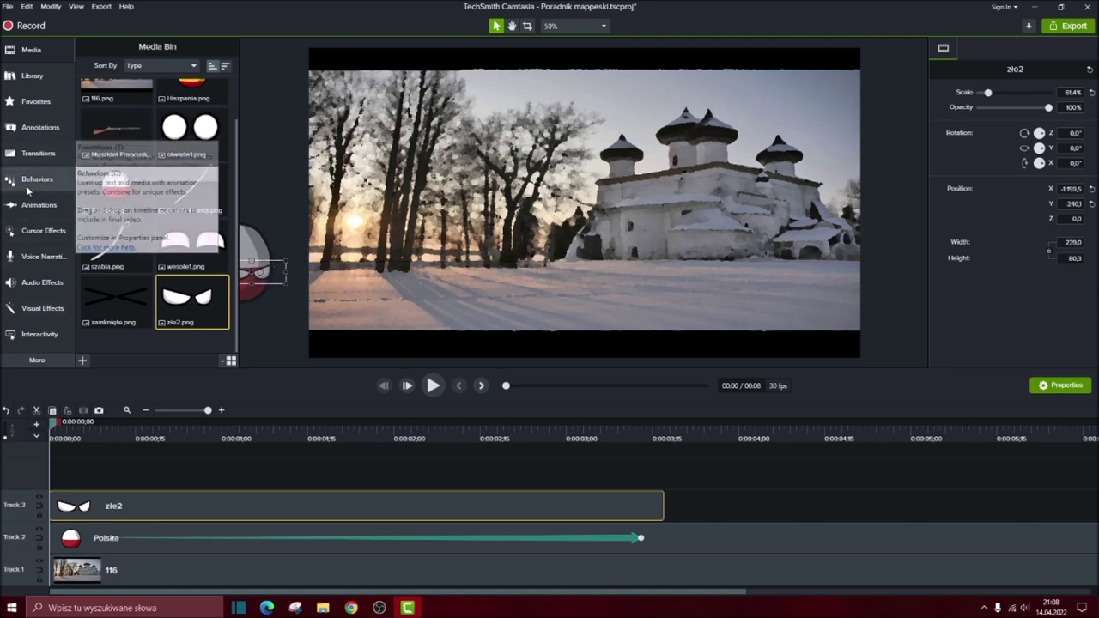
- Add a Custom animation to the złe2 clip matching the ball's timing, ending at 3;13 with the eyes at X 68.5, Y -240.1
click(43, 105)
drag(145, 220, 644, 505)
drag(270, 272, 622, 270)
drag(642, 538, 643, 539)
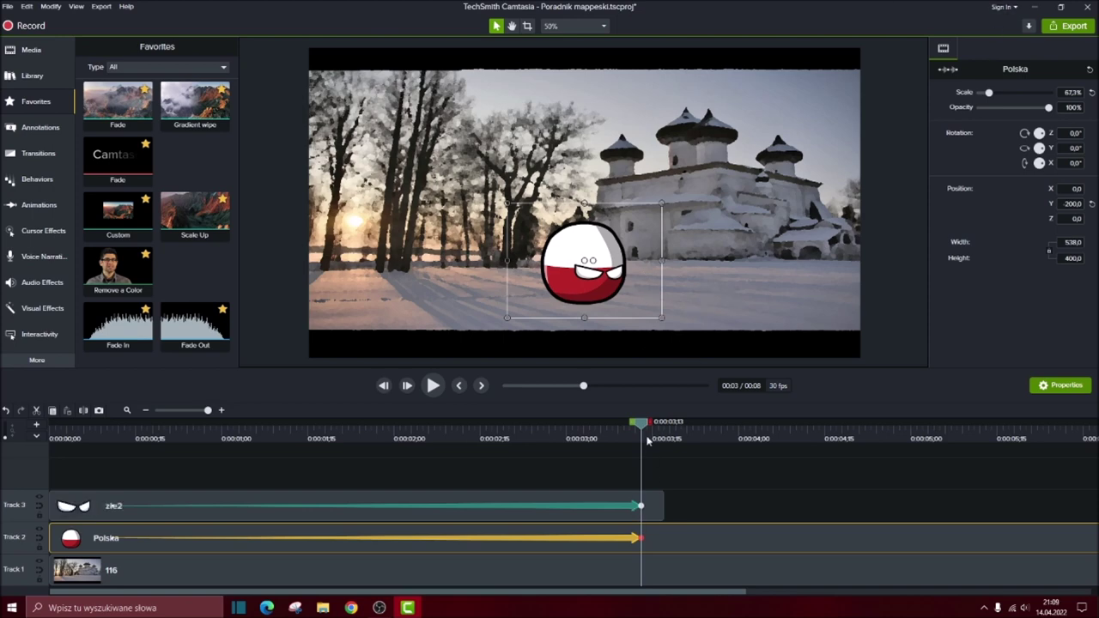
click(647, 510)
drag(109, 504, 120, 507)
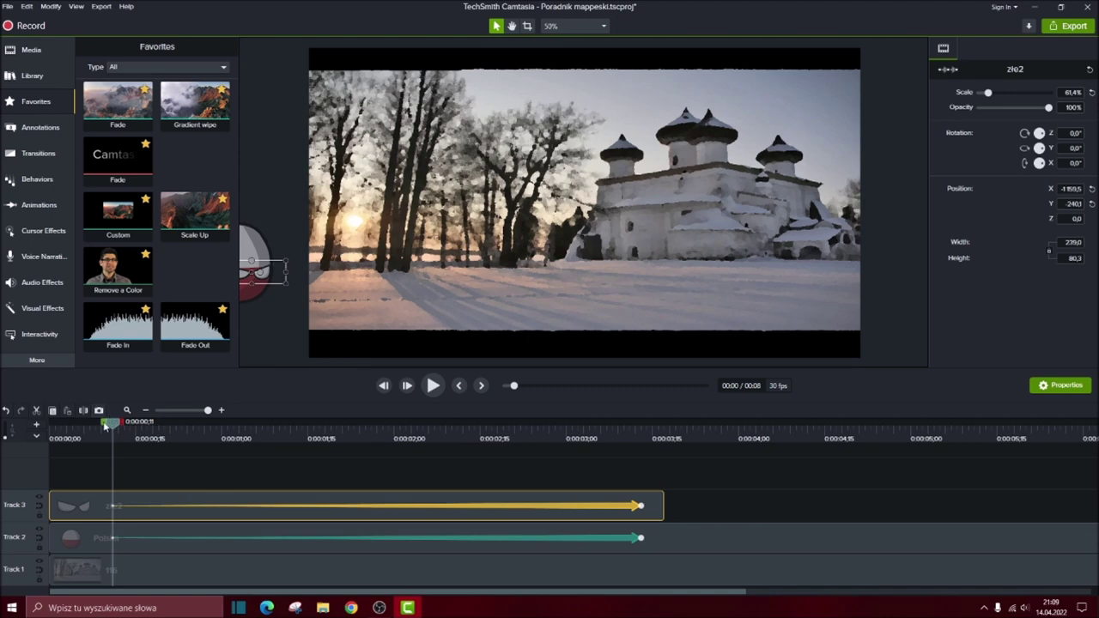
- Play back the ball and angry eyes sliding in together, checking the frame where the eyes clip ends
key(space)
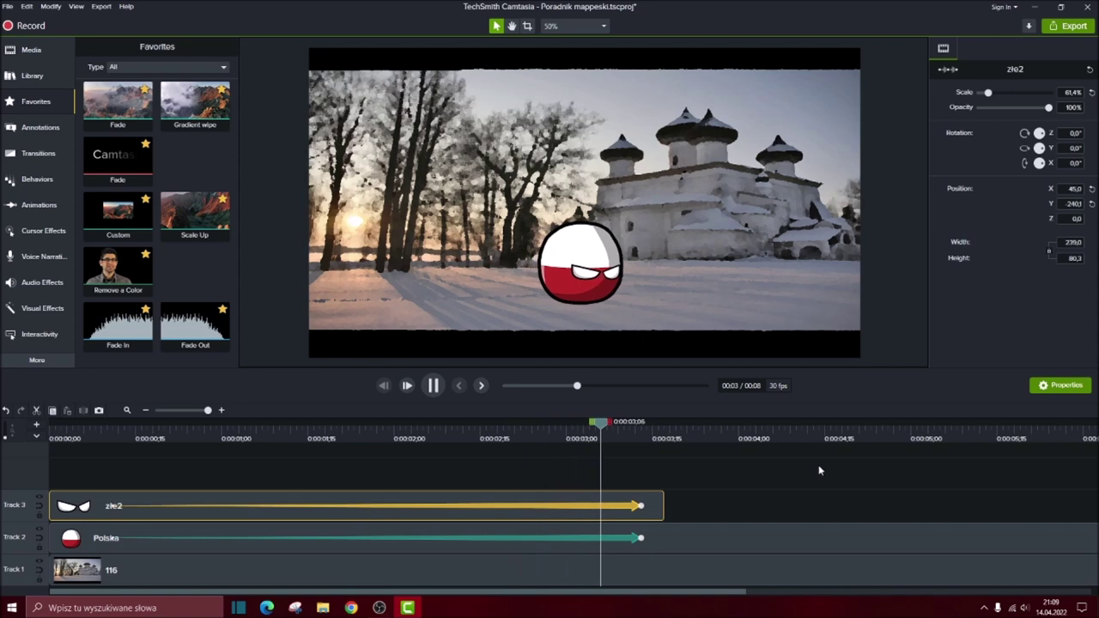
key(space)
mouse_move(670, 423)
mouse_down()
mouse_move(593, 427)
mouse_move(665, 429)
mouse_up()
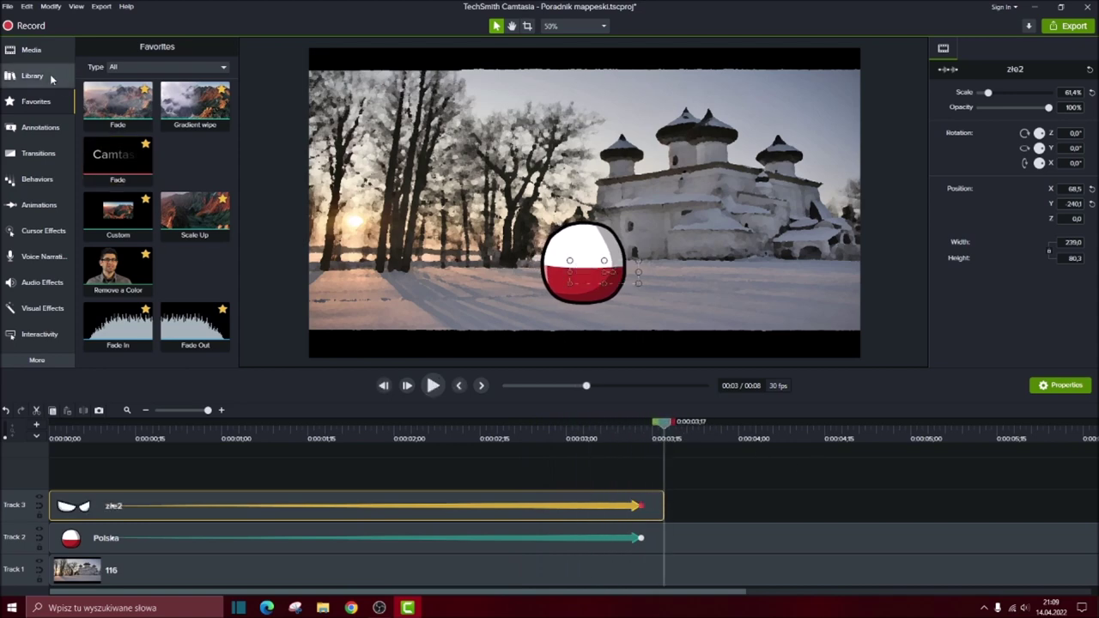
- Add zamknięte.png directly after the złe2 clip, trimmed to end around 3;25, and place wesole1.png right behind it
click(30, 50)
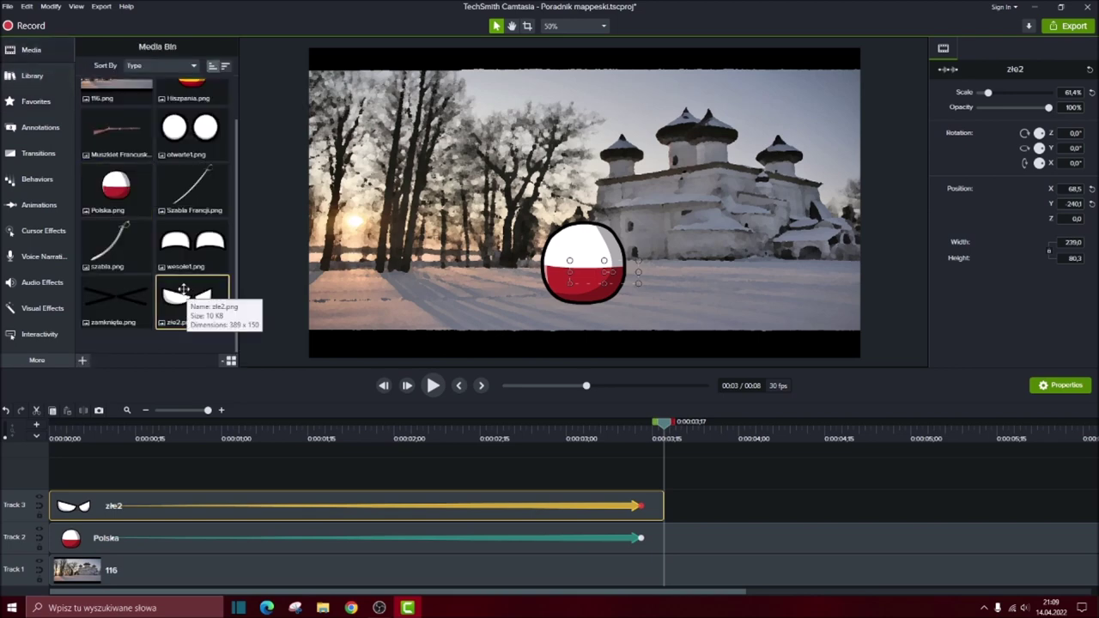
drag(700, 427, 646, 441)
drag(116, 299, 666, 516)
drag(685, 592, 993, 600)
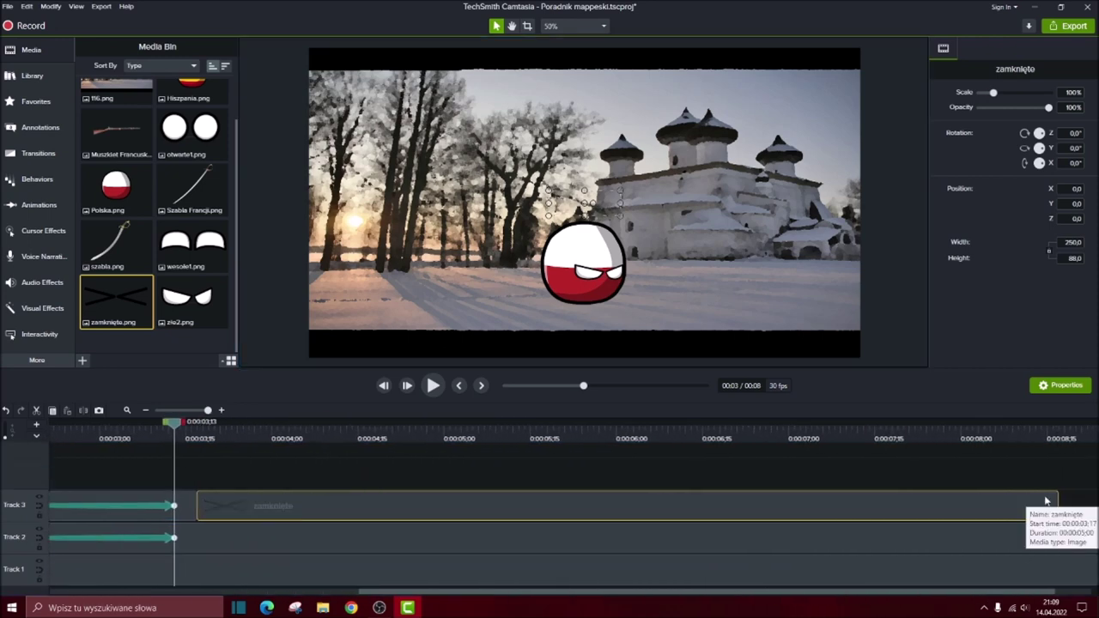
drag(1061, 504, 242, 502)
drag(191, 225, 247, 506)
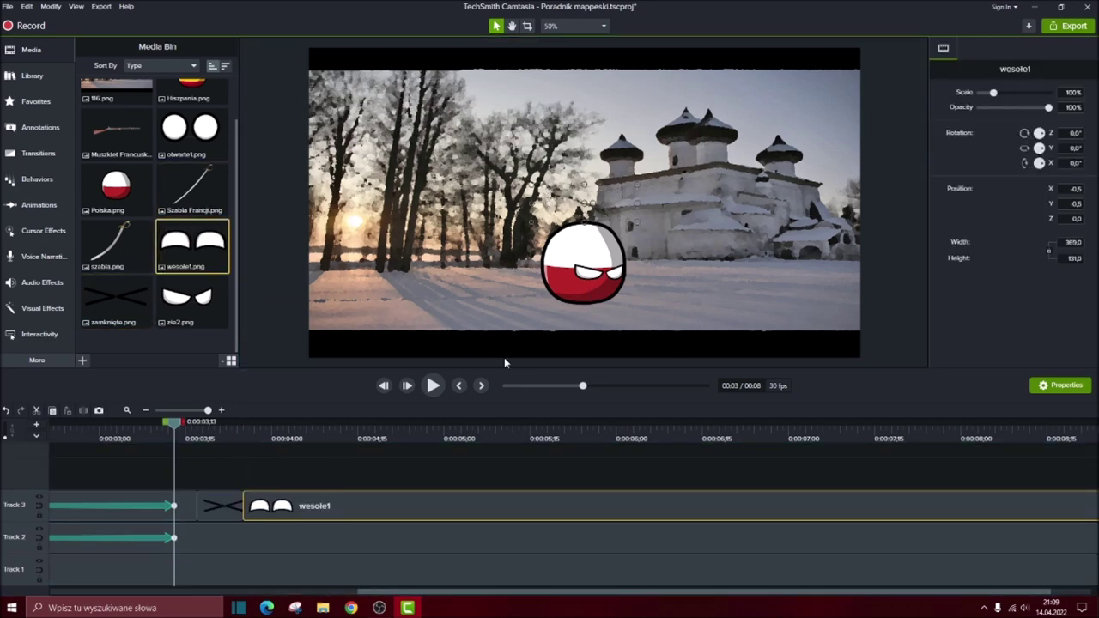
- Add Fade transitions on both sides of the zamknięte clip and shorten each to 2 frames
click(36, 101)
drag(118, 101, 209, 511)
click(188, 503)
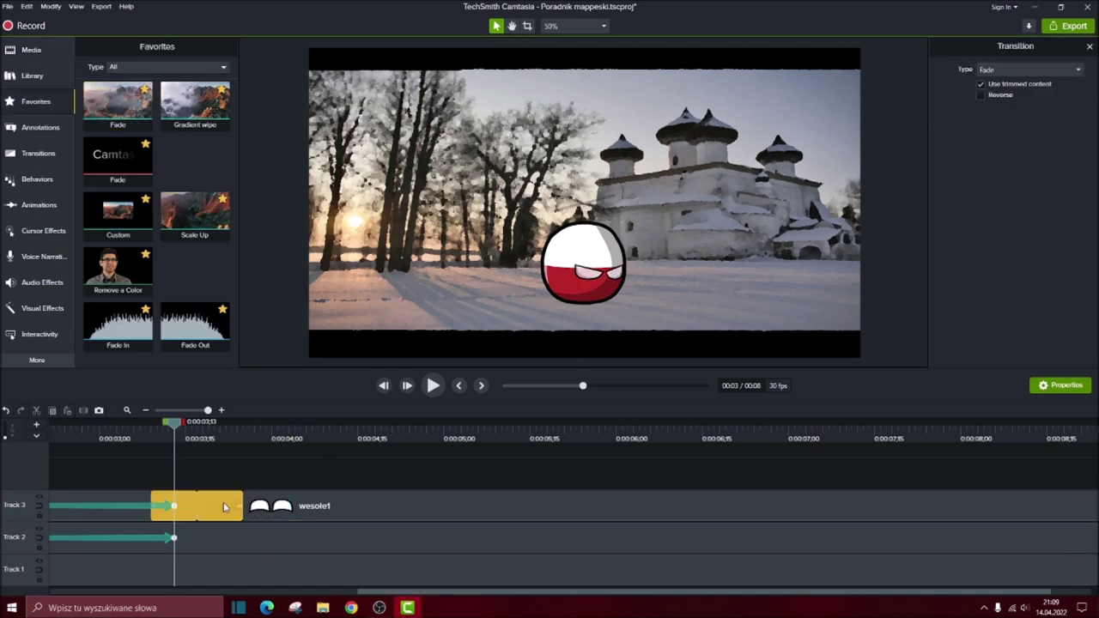
drag(153, 497, 192, 493)
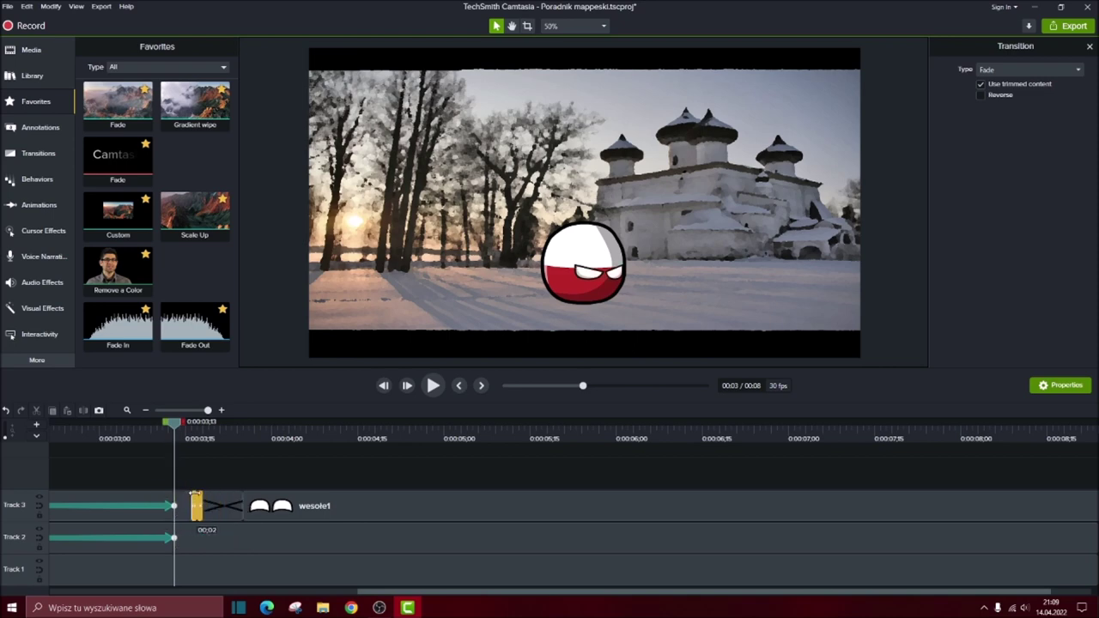
drag(112, 96, 267, 511)
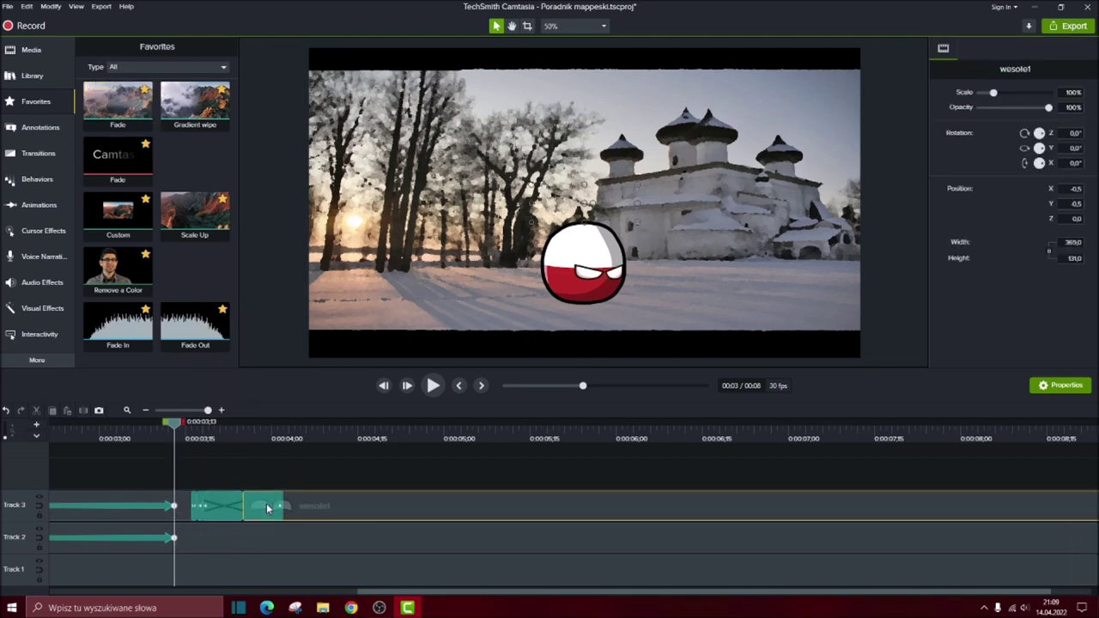
click(280, 499)
drag(245, 498, 244, 499)
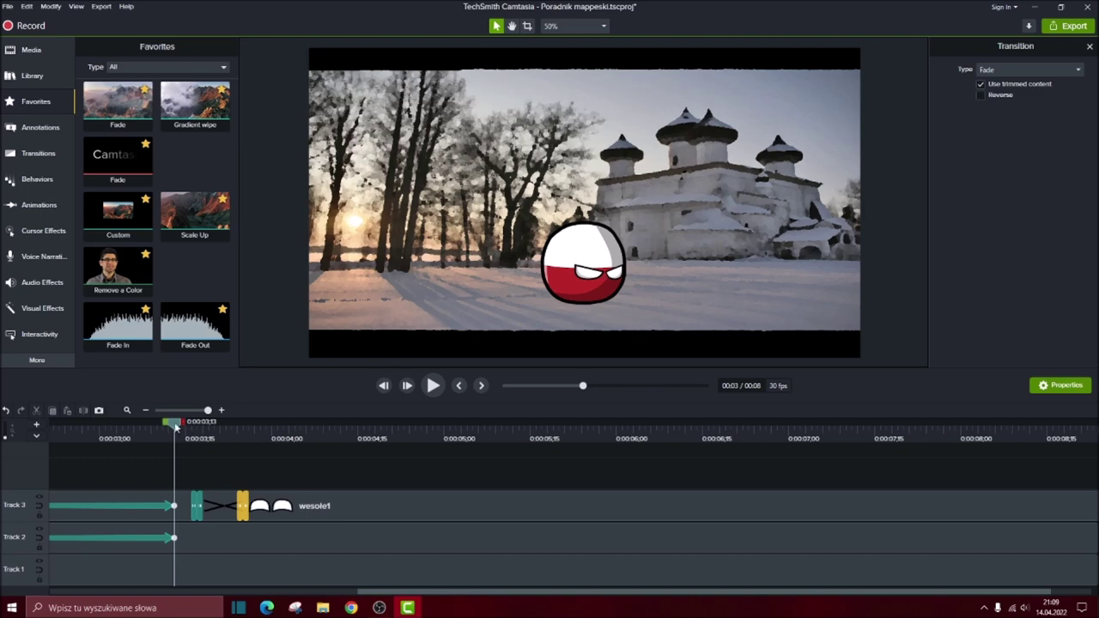
- Play back the eye change, scale the closed eyes to 71.2% and place them on the ball at X 36, Y -248
key(space)
key(space)
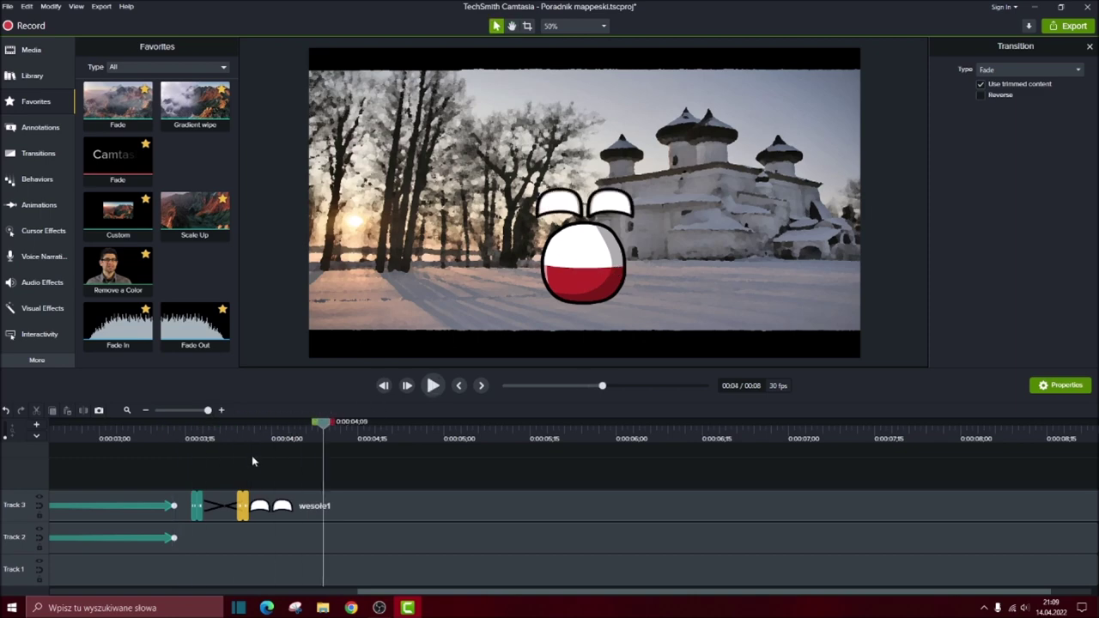
drag(322, 427, 210, 444)
drag(604, 209, 608, 272)
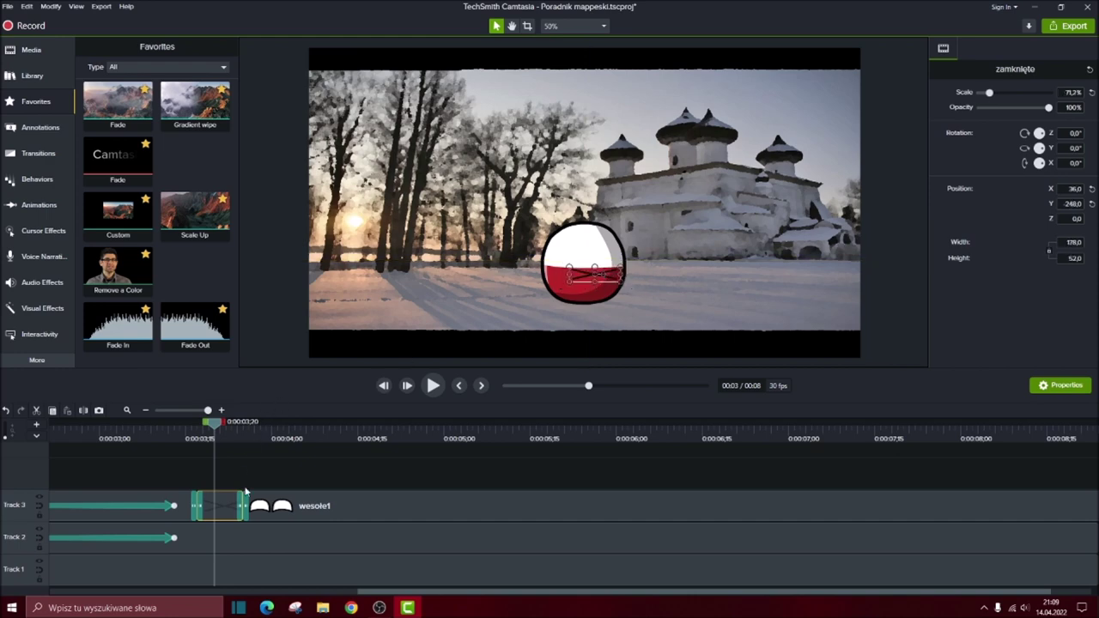
- Extend the zamknięte clip to about 4;00 and lengthen the fade before it to about 4 frames
drag(270, 510, 359, 508)
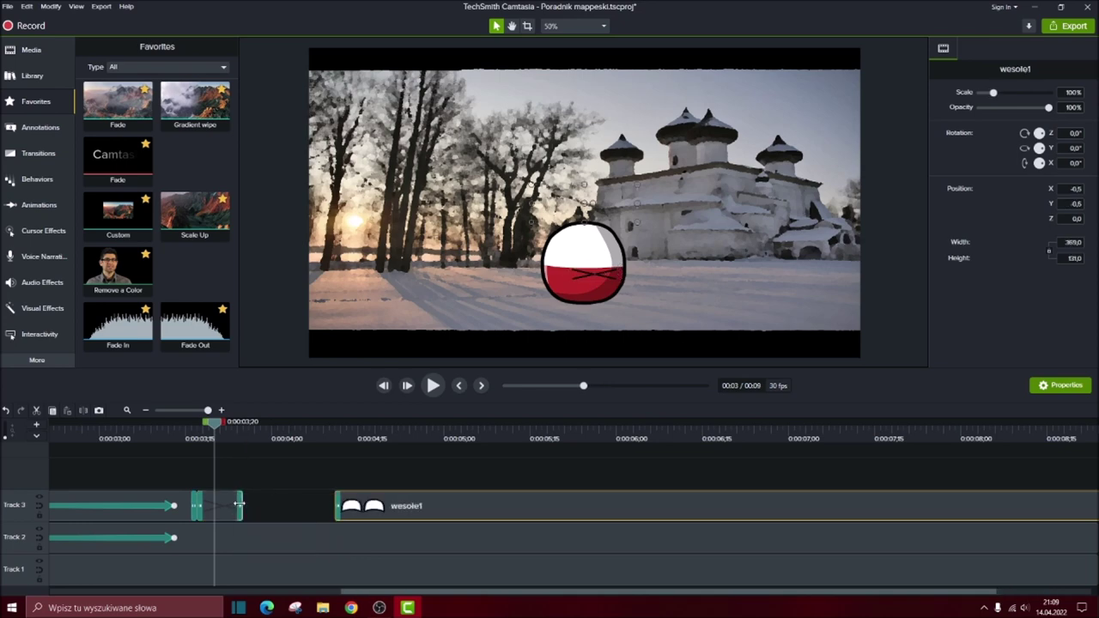
drag(239, 505, 272, 506)
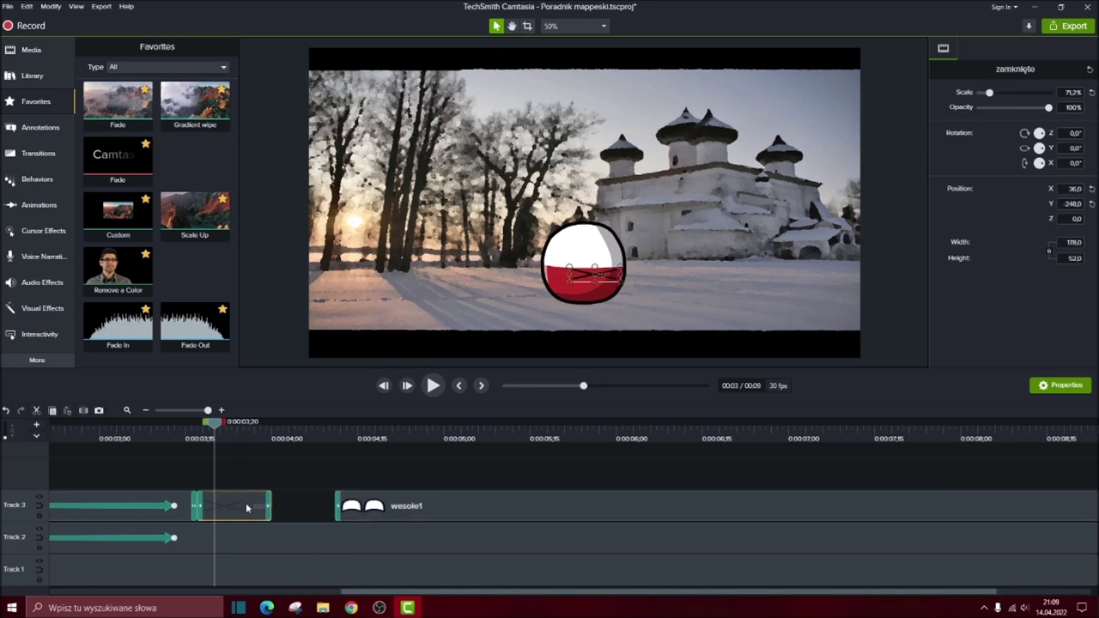
click(193, 500)
click(198, 500)
drag(198, 498, 199, 497)
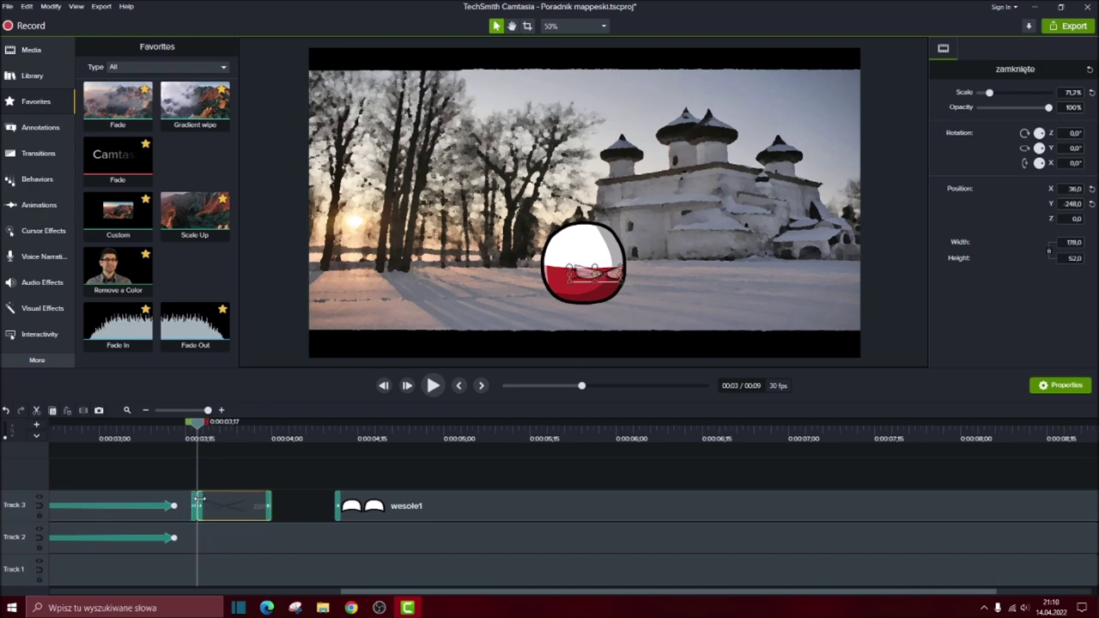
click(204, 505)
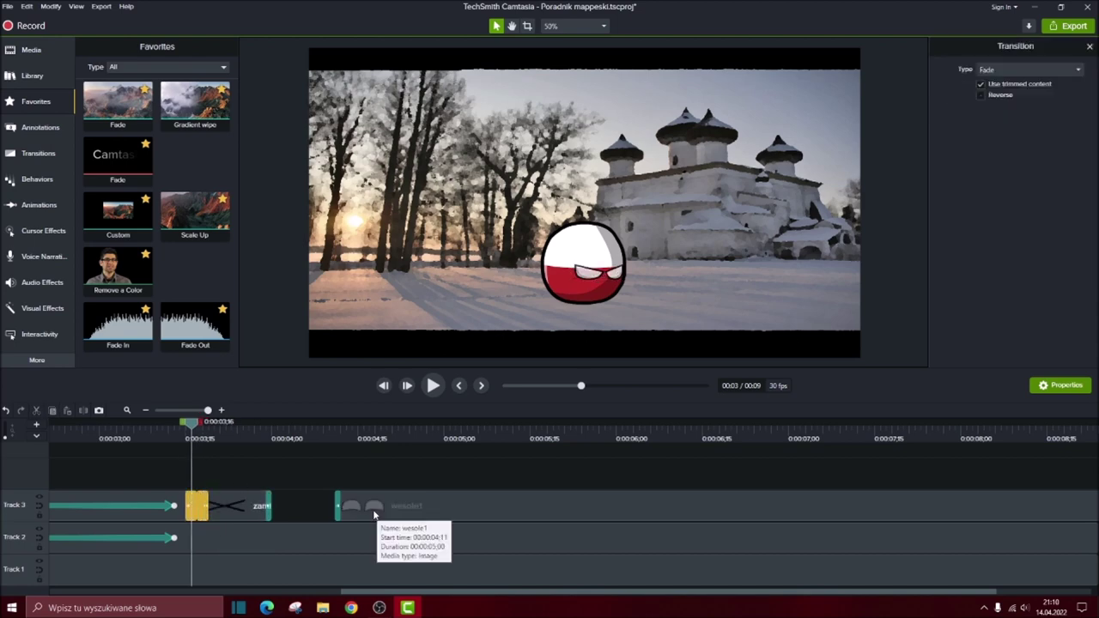
- Move the wesole1 clip back against the zamknięte clip and lengthen the fade between them to 4 frames
drag(368, 510, 302, 510)
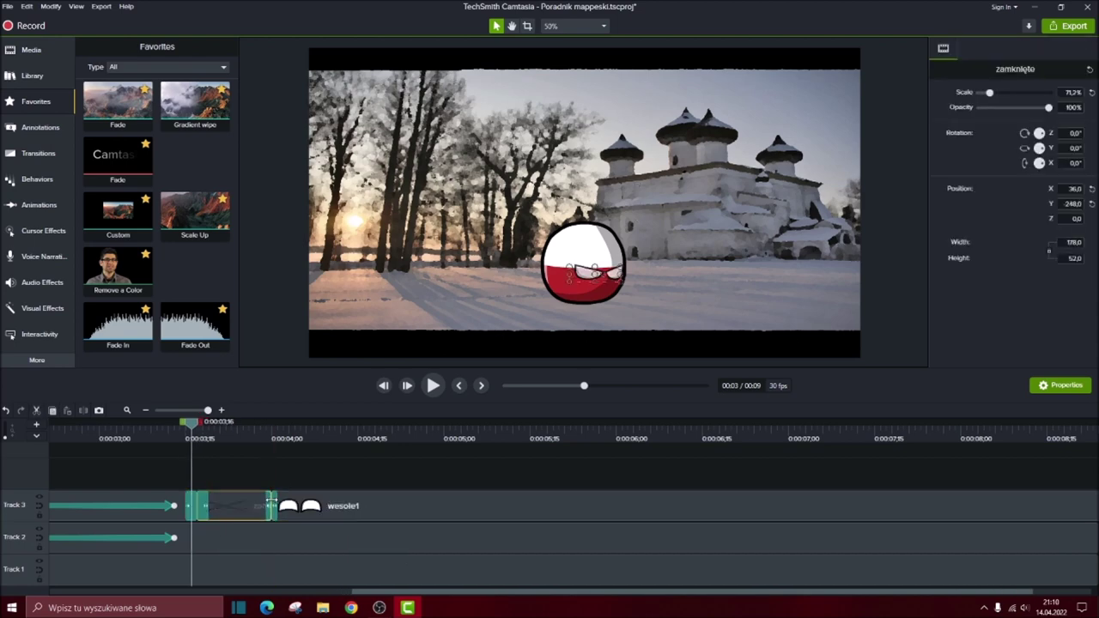
click(273, 503)
drag(275, 499, 283, 500)
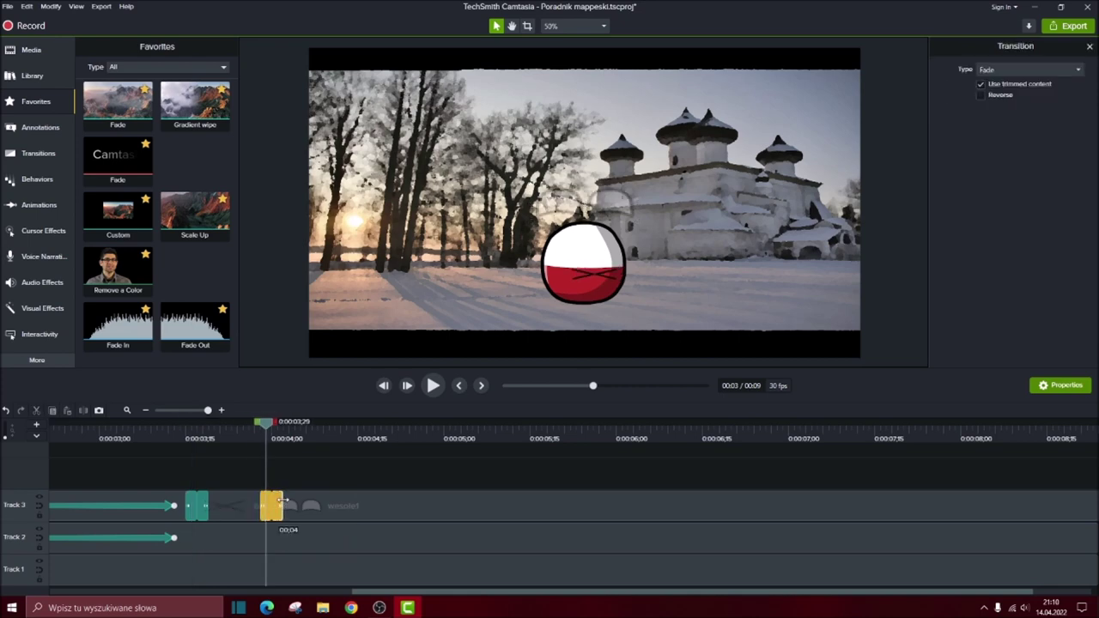
- Play back the blink and fit the wesole1 eyes onto the ball at 55.6% scale, X 0, Y -232.8
drag(275, 434, 122, 426)
key(space)
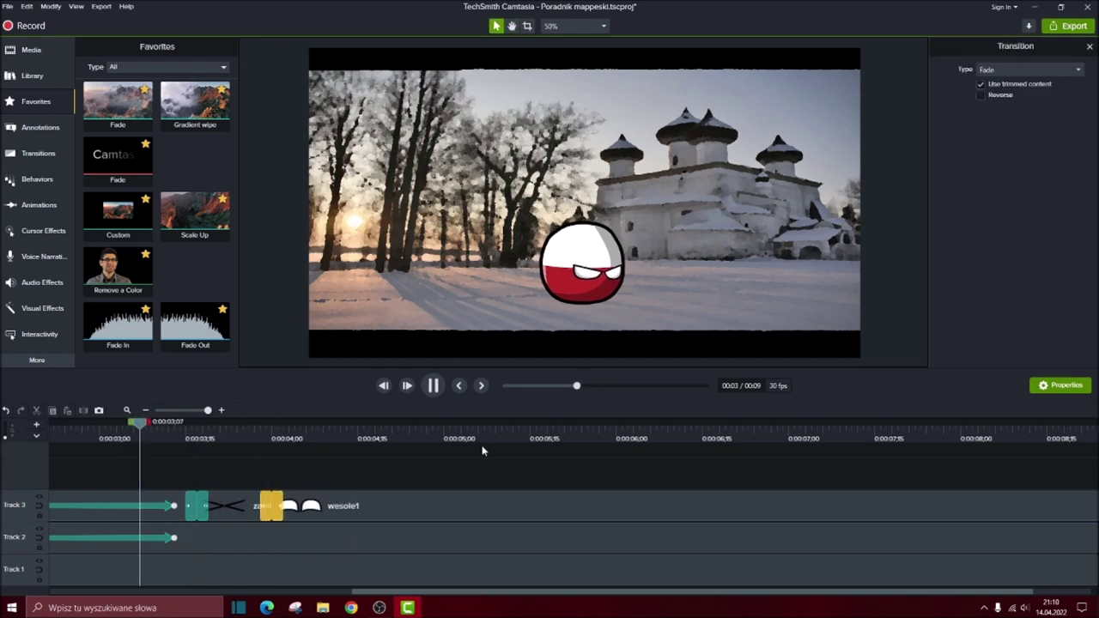
key(space)
click(471, 496)
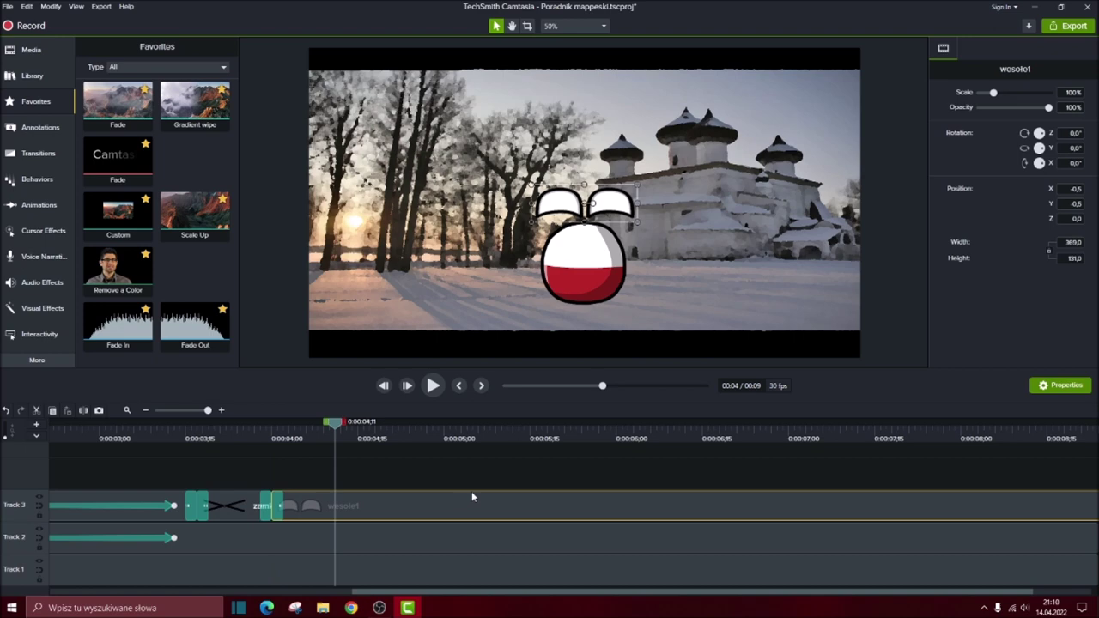
drag(613, 208, 601, 266)
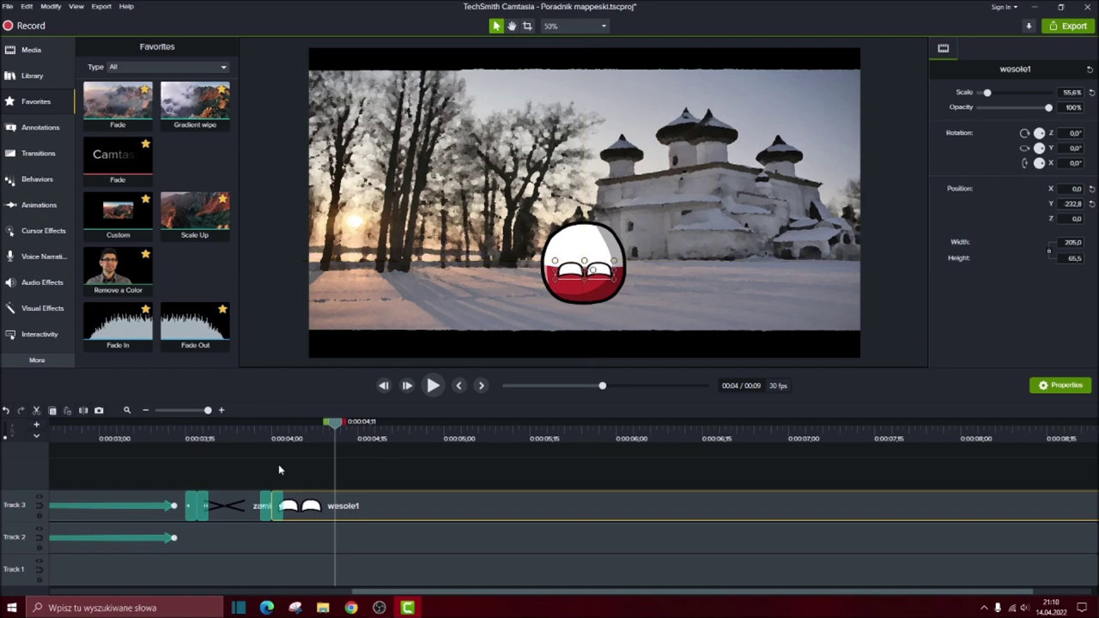
- Enlarge the closed eyes to 84.1% at X 40, Y -237, and play back the blink
drag(335, 422, 245, 437)
click(598, 273)
drag(624, 262, 621, 261)
drag(249, 430, 117, 432)
key(space)
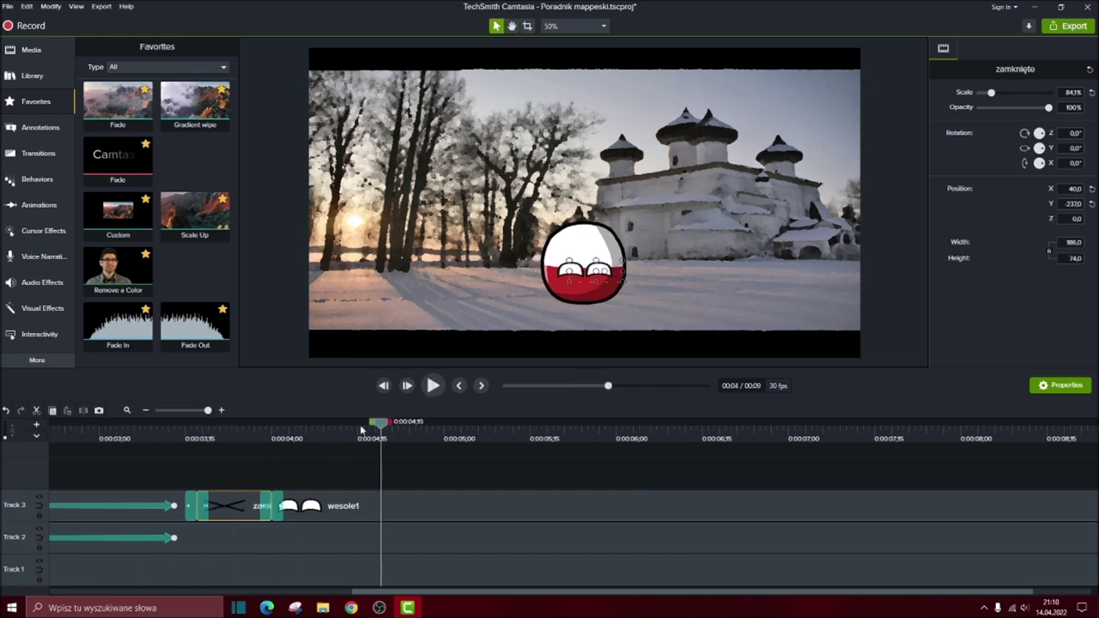
- Shift the closed eyes to X 22 on the ball and replay the blink
drag(379, 425, 225, 424)
drag(616, 275, 608, 271)
drag(226, 425, 106, 433)
key(space)
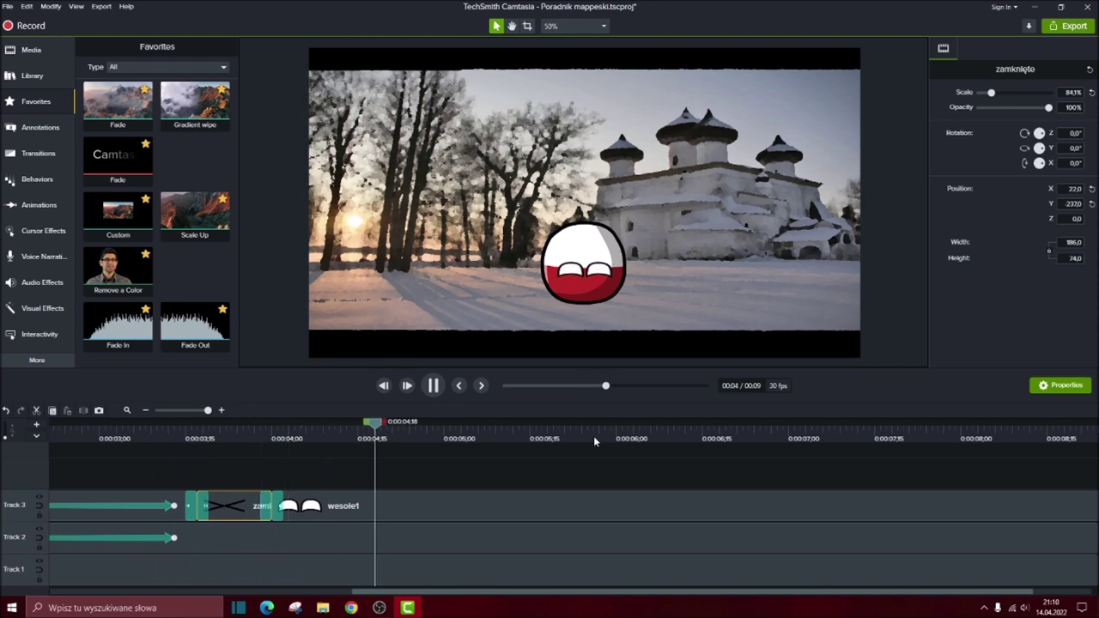
- Shorten the zamknięte clip so wesole1 starts at about 3;26, and replay the scene
click(485, 427)
drag(270, 508, 251, 507)
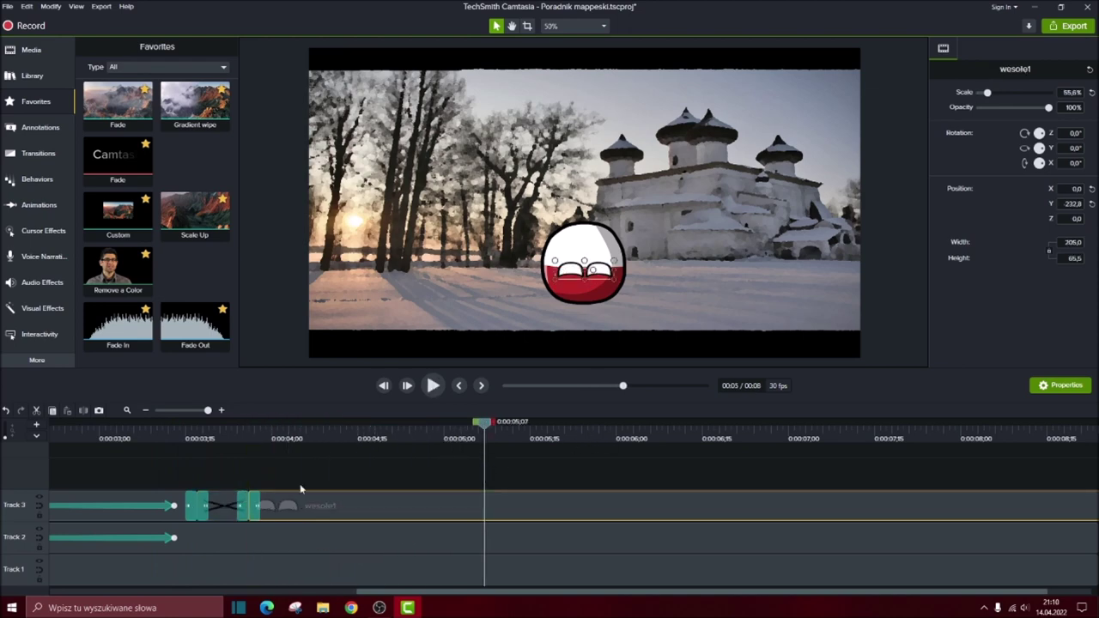
drag(480, 424, 43, 441)
key(space)
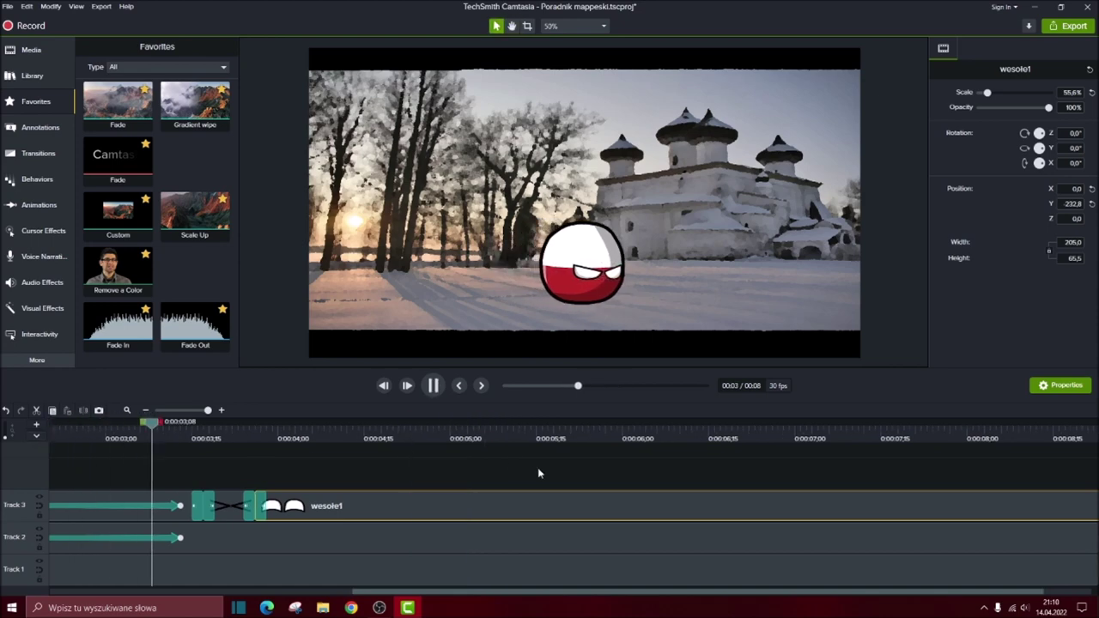
key(space)
- Add a plain text callout on a new track above the eyes, starting at about 4;16
drag(516, 424, 408, 432)
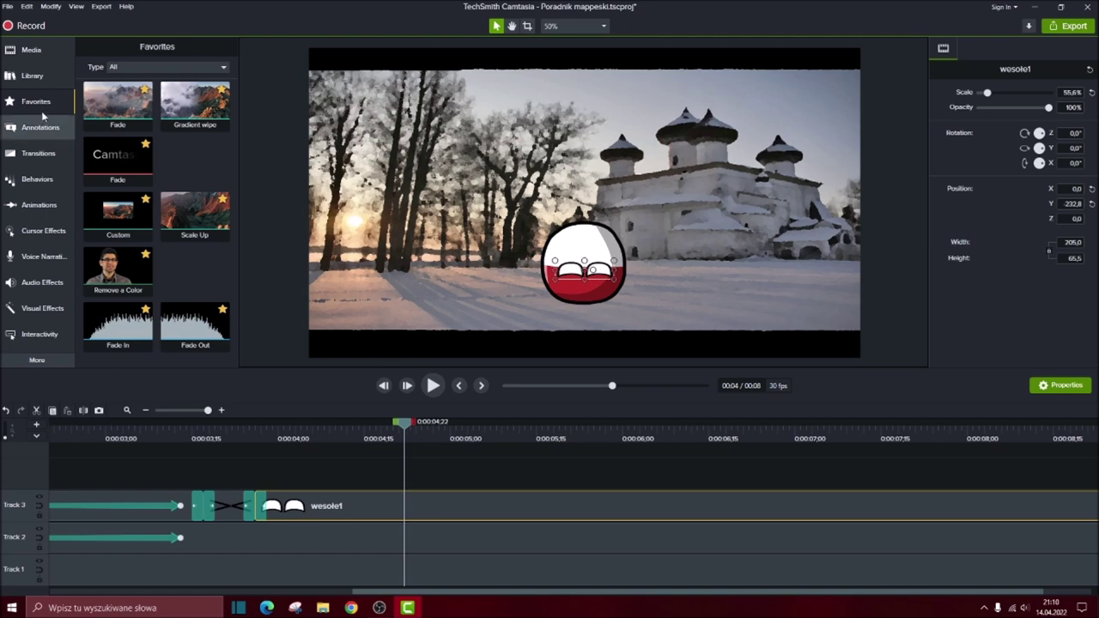
click(37, 178)
click(38, 153)
click(38, 127)
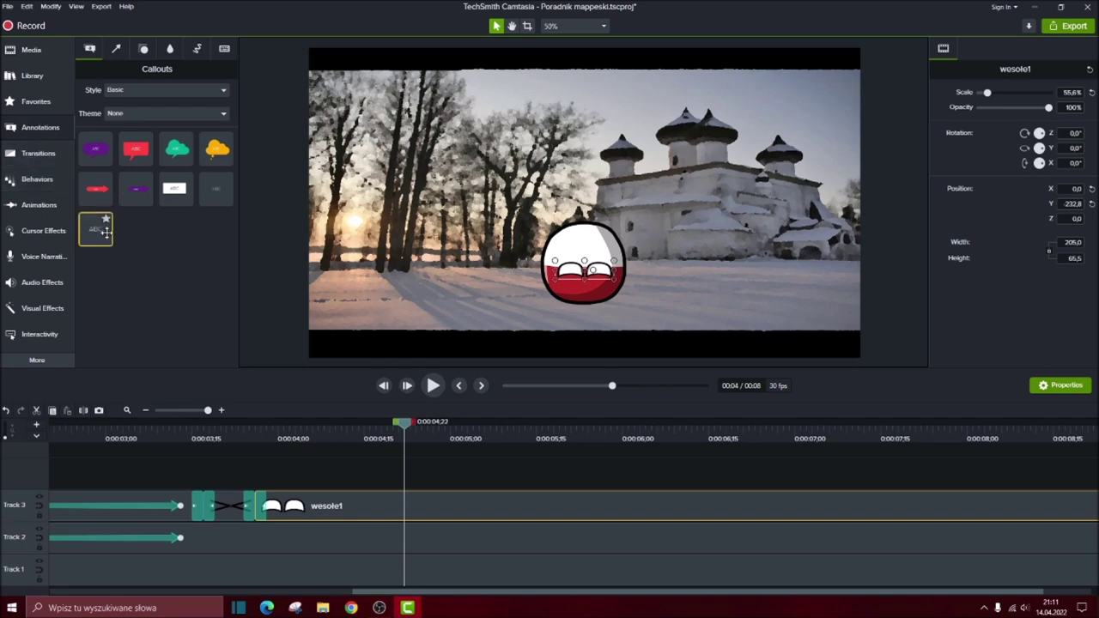
drag(95, 229, 370, 480)
drag(405, 425, 496, 430)
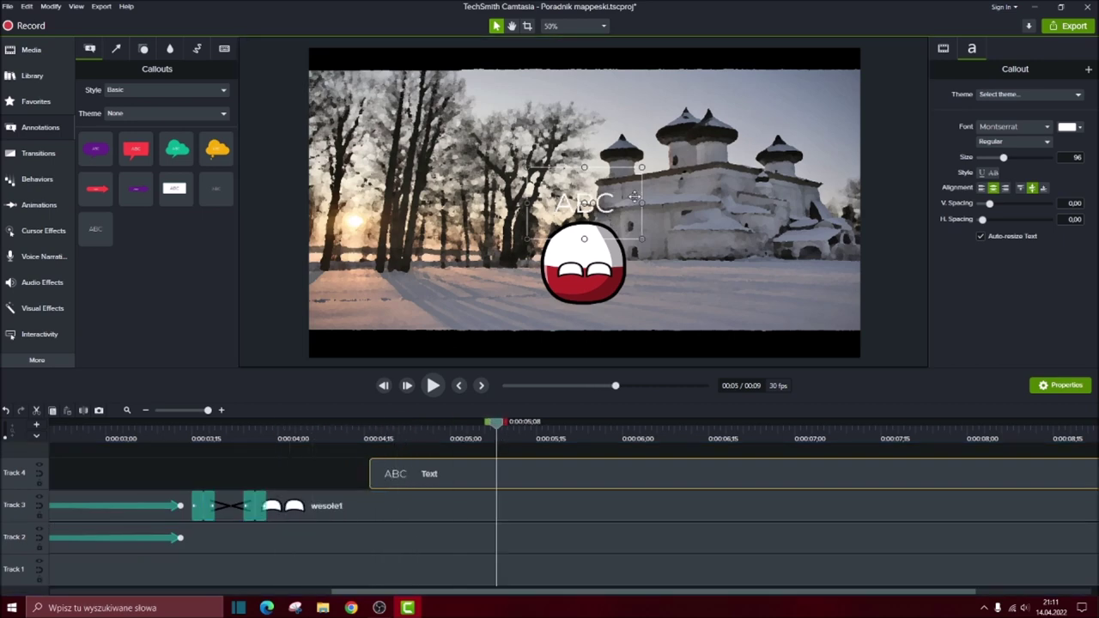
- Reduce the callout text to size 46 and stretch its box across the full width of the lower black bar
drag(636, 175, 628, 328)
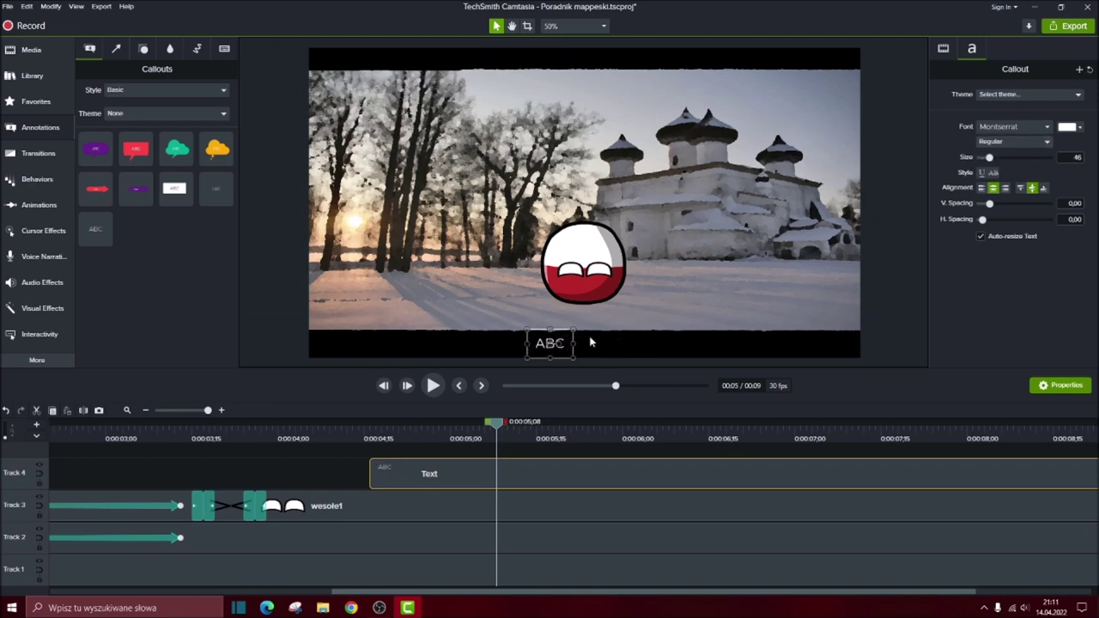
drag(605, 342, 859, 344)
drag(527, 343, 309, 343)
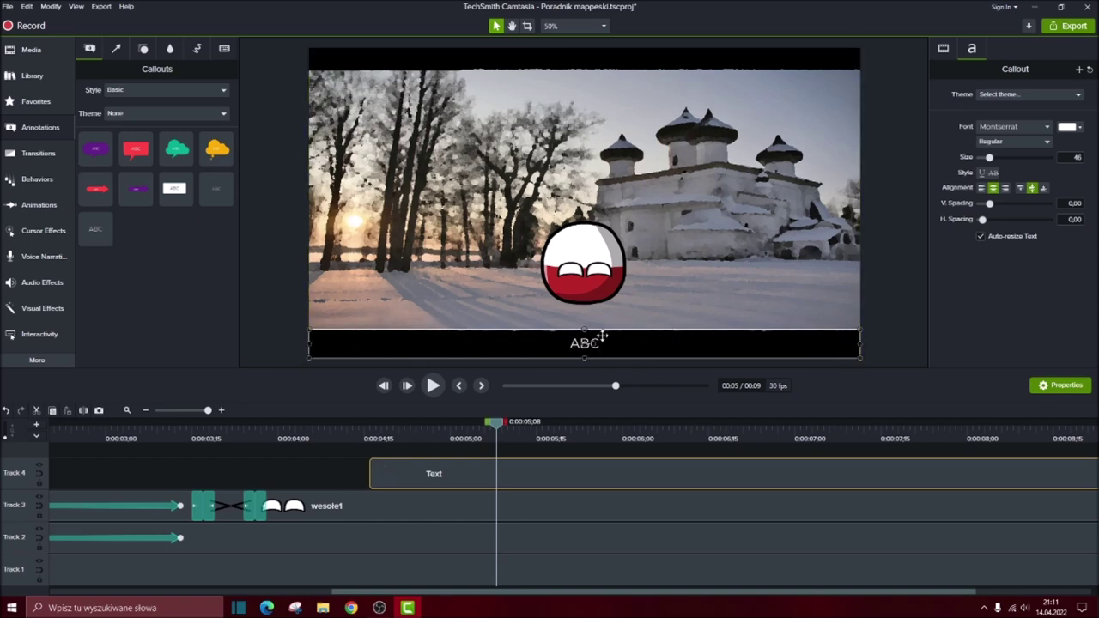
- Set the callout's font to Zekton Rg
click(1042, 131)
drag(1086, 146, 1094, 336)
click(1006, 273)
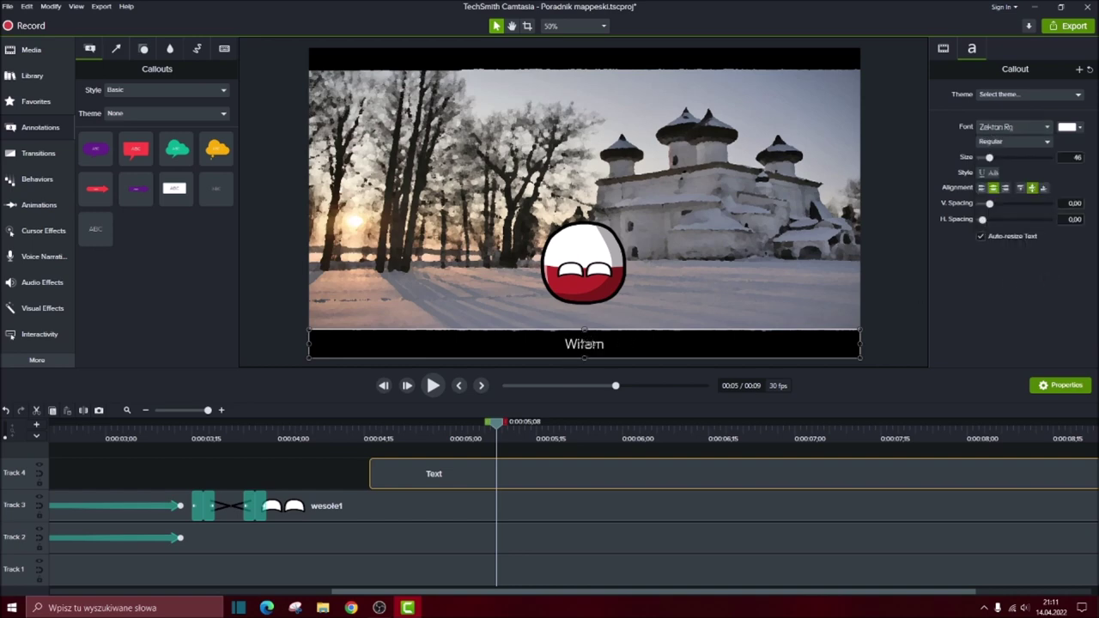
- Complete the caption text as "Witam was bardzo serdecznie! ;)"
text(serdecxni)
key(BackSpace)
key(BackSpace)
key(BackSpace)
text(znie! ;))
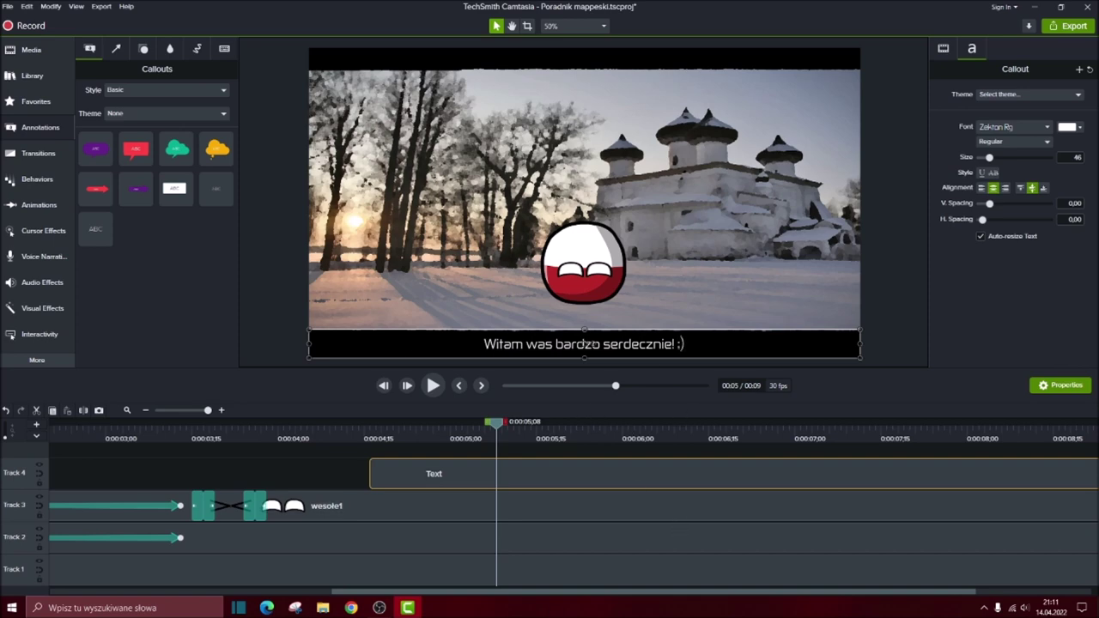
drag(547, 594, 662, 595)
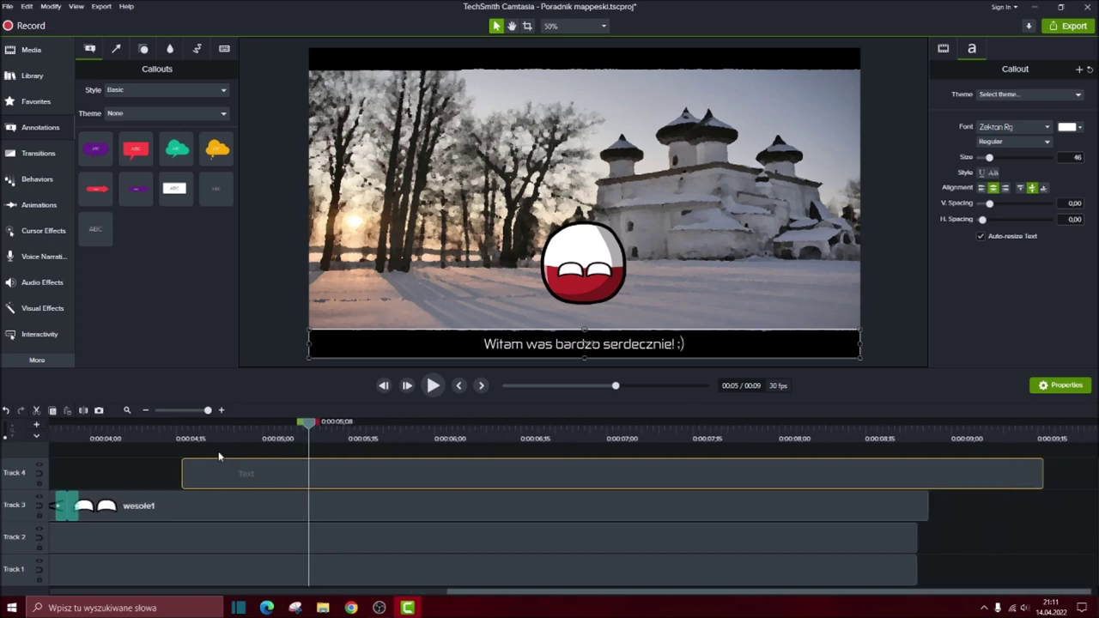
- Play back the caption's entrance from about 4;07
drag(310, 425, 134, 427)
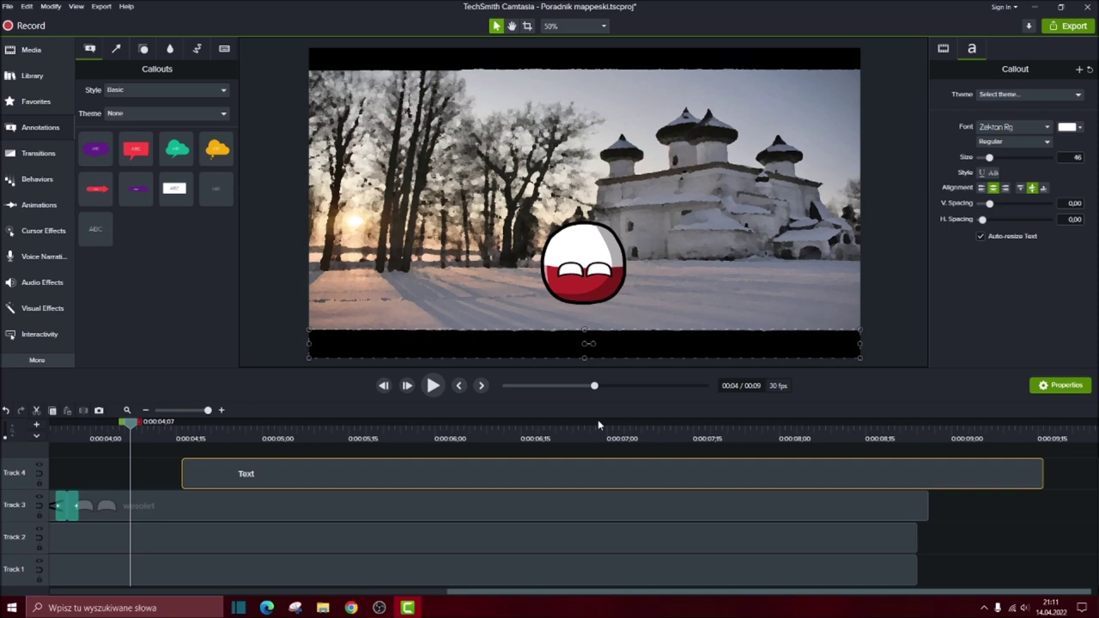
key(space)
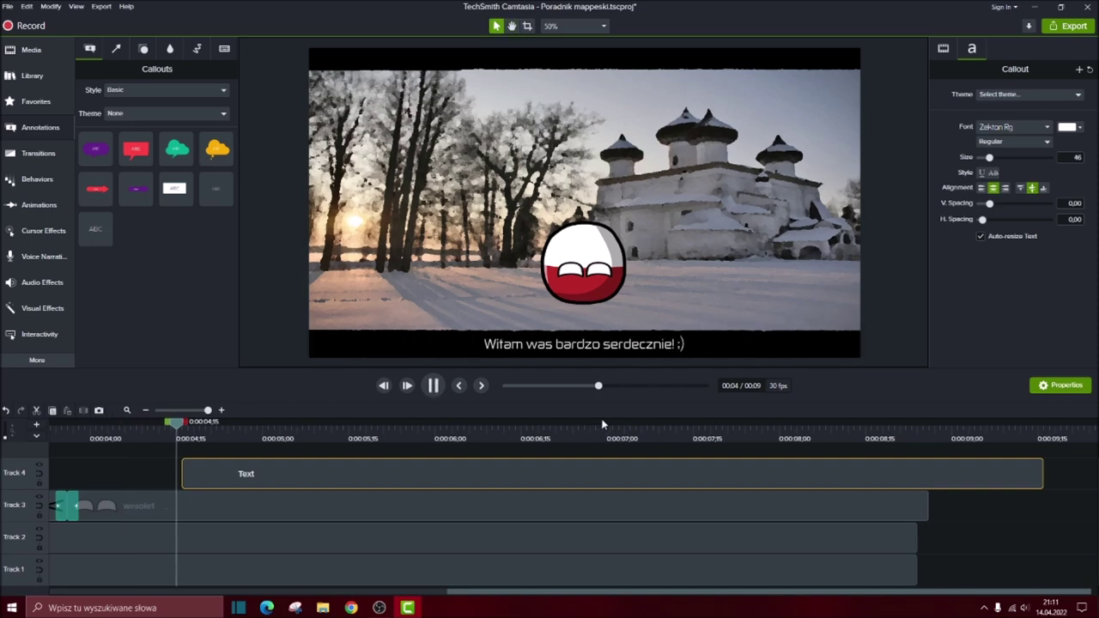
key(space)
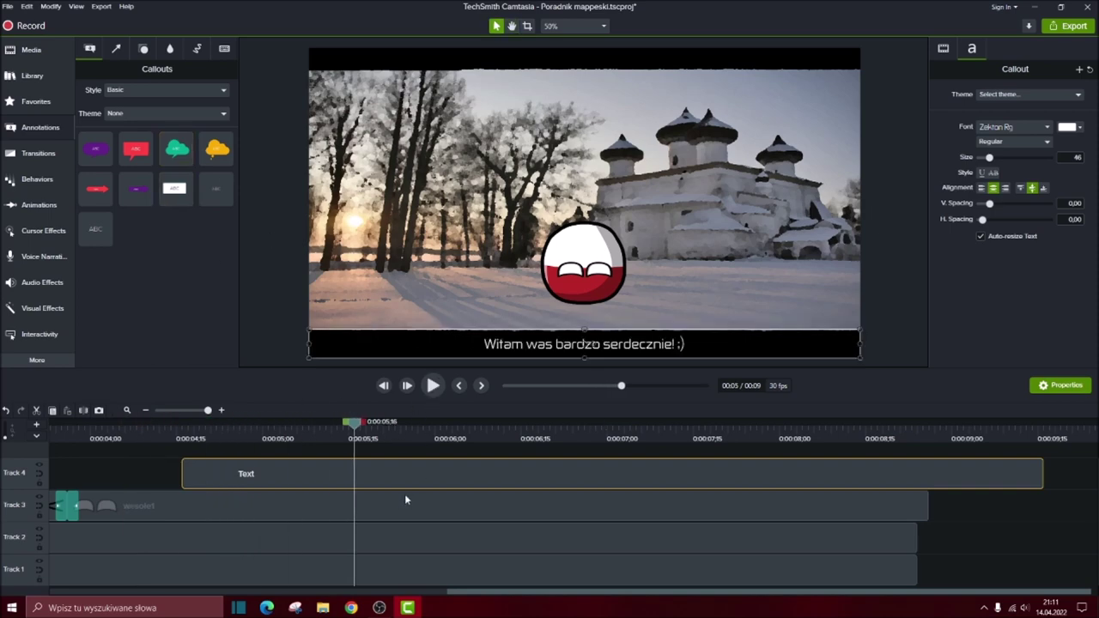
- Apply the favorite Fade behavior to the caption on Track 4 and play it back
drag(356, 426, 672, 436)
drag(670, 592, 788, 605)
click(34, 101)
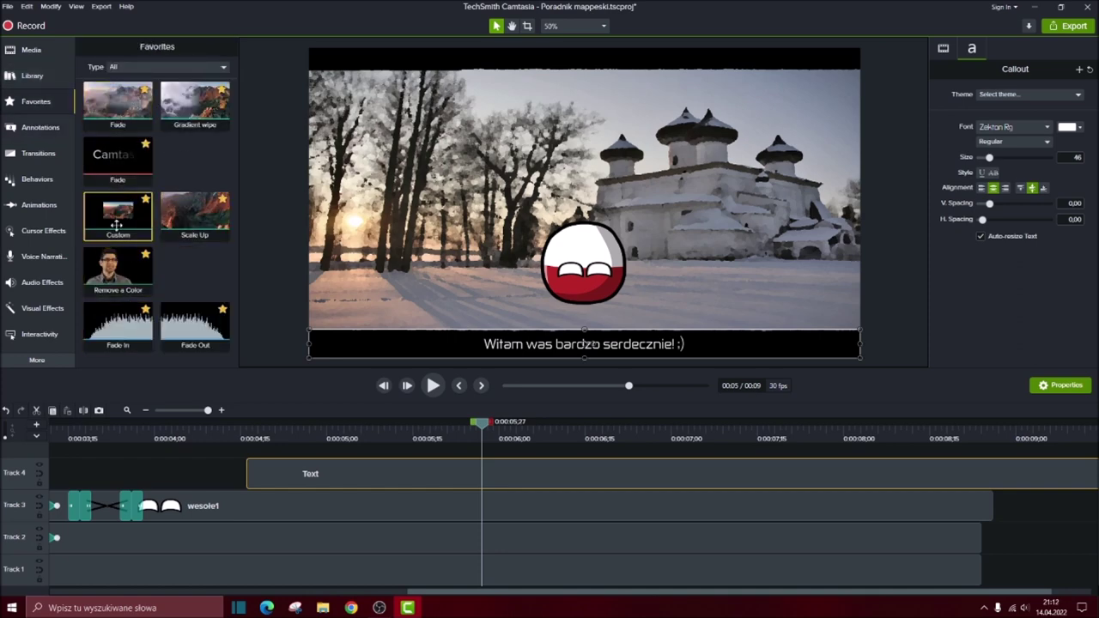
drag(125, 169, 636, 478)
drag(478, 427, 241, 427)
key(space)
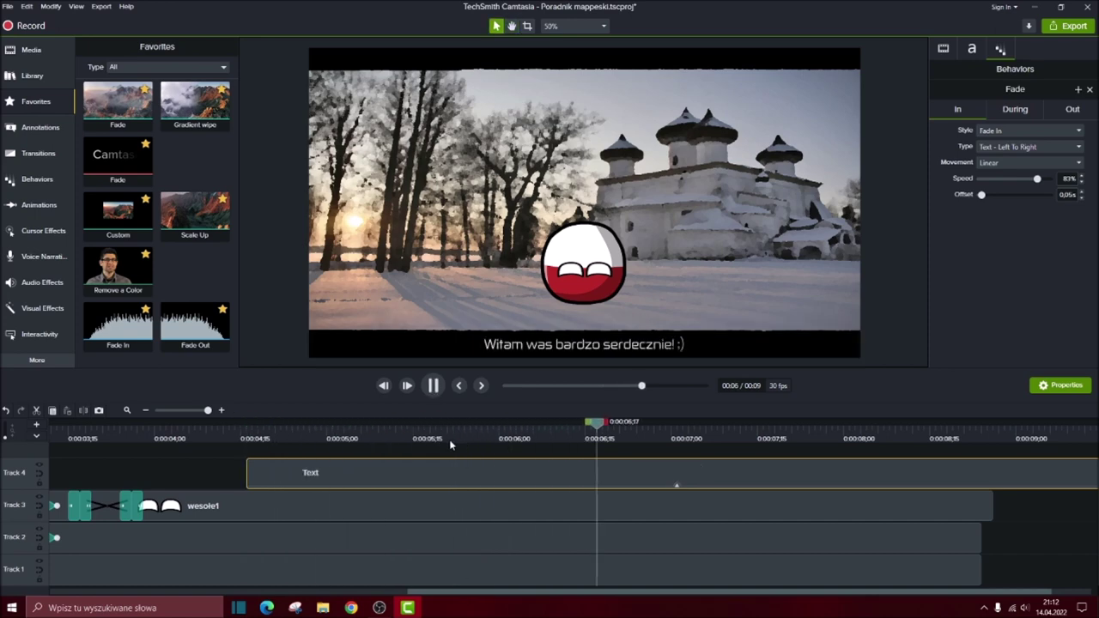
key(space)
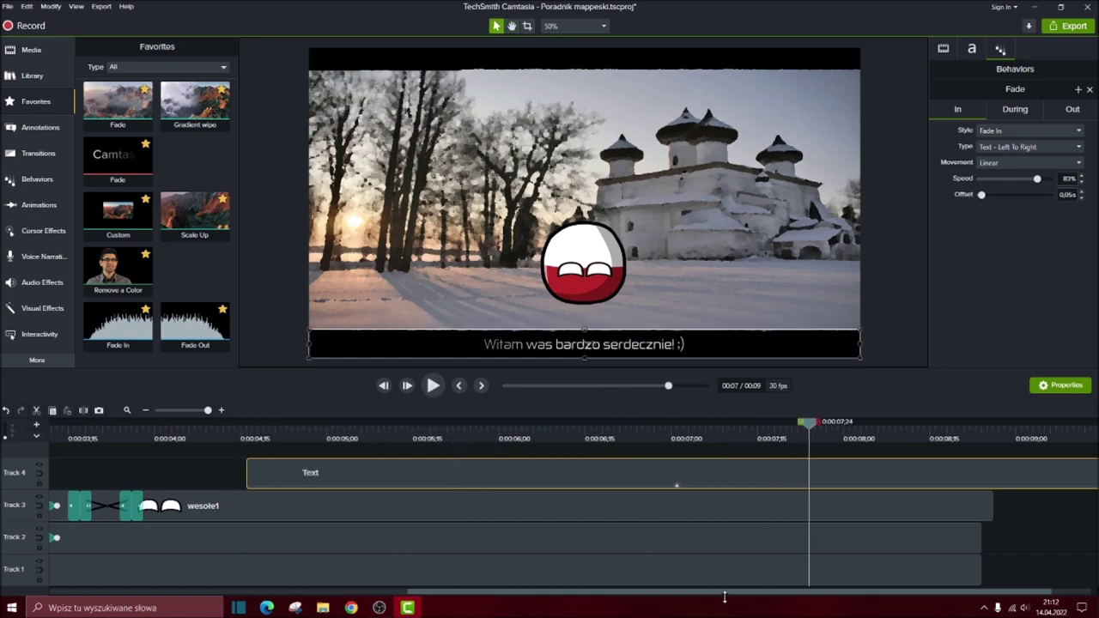
- Shorten the caption clip to a duration of 3;16 so it ends at about 8;02
drag(763, 596, 814, 596)
drag(1041, 477, 721, 485)
drag(748, 423, 107, 441)
key(space)
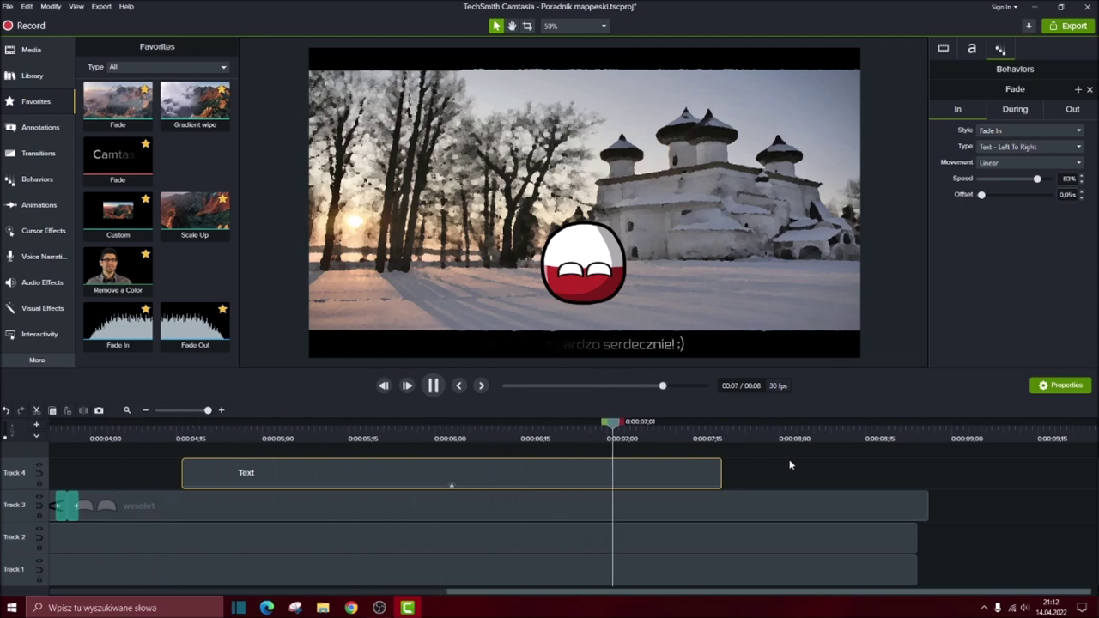
drag(721, 468, 790, 468)
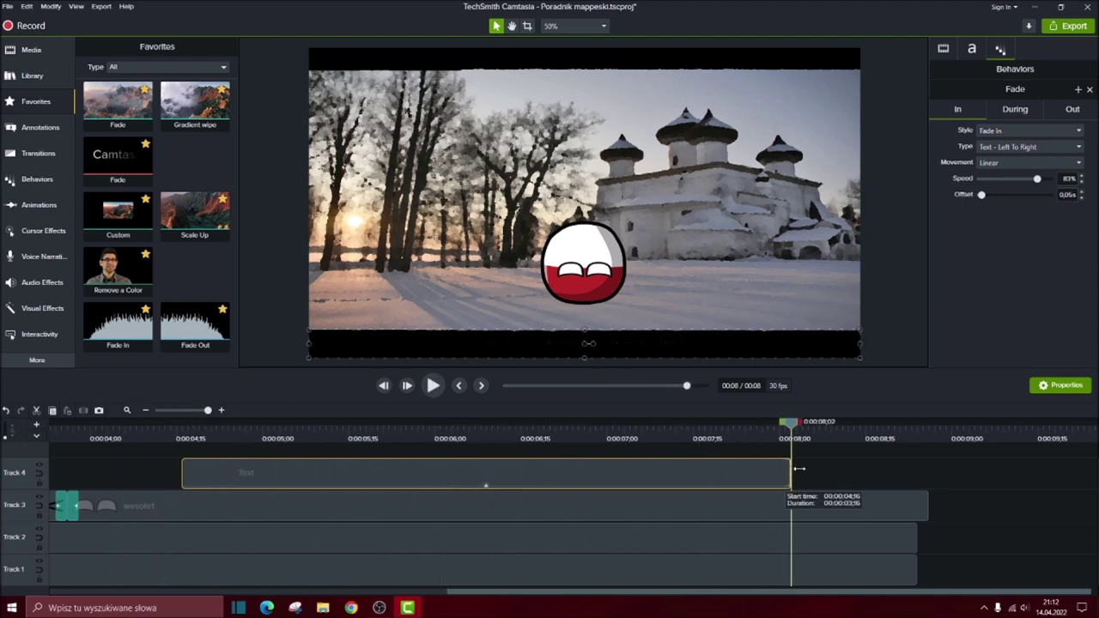
- Set the type of the caption's Fade behavior to Object for both the In and Out phases
click(471, 439)
click(1035, 147)
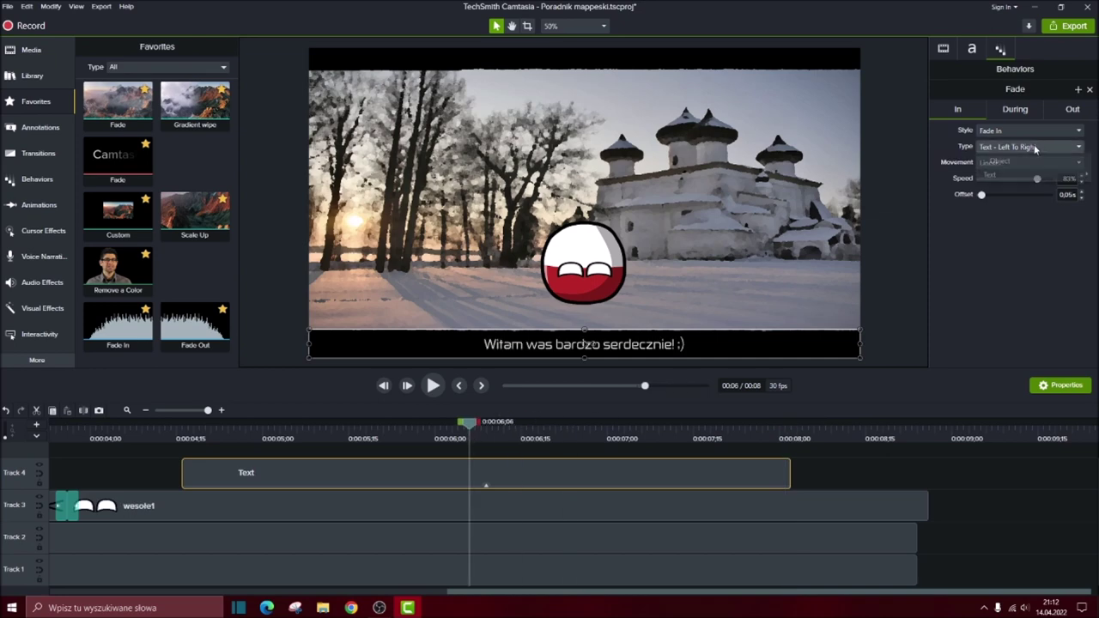
click(1021, 162)
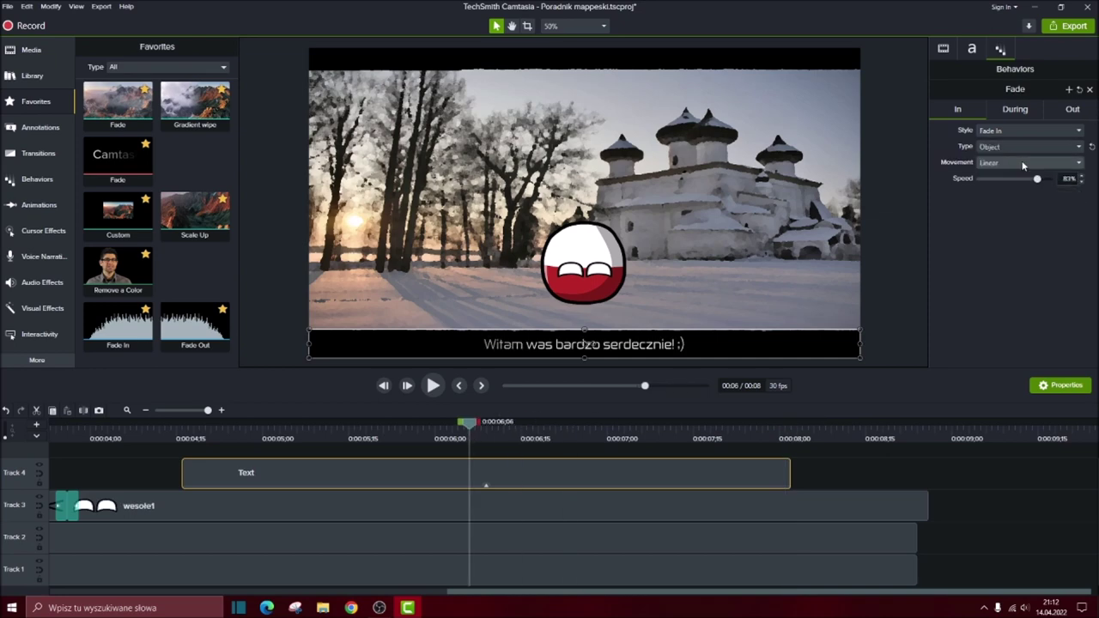
click(1069, 110)
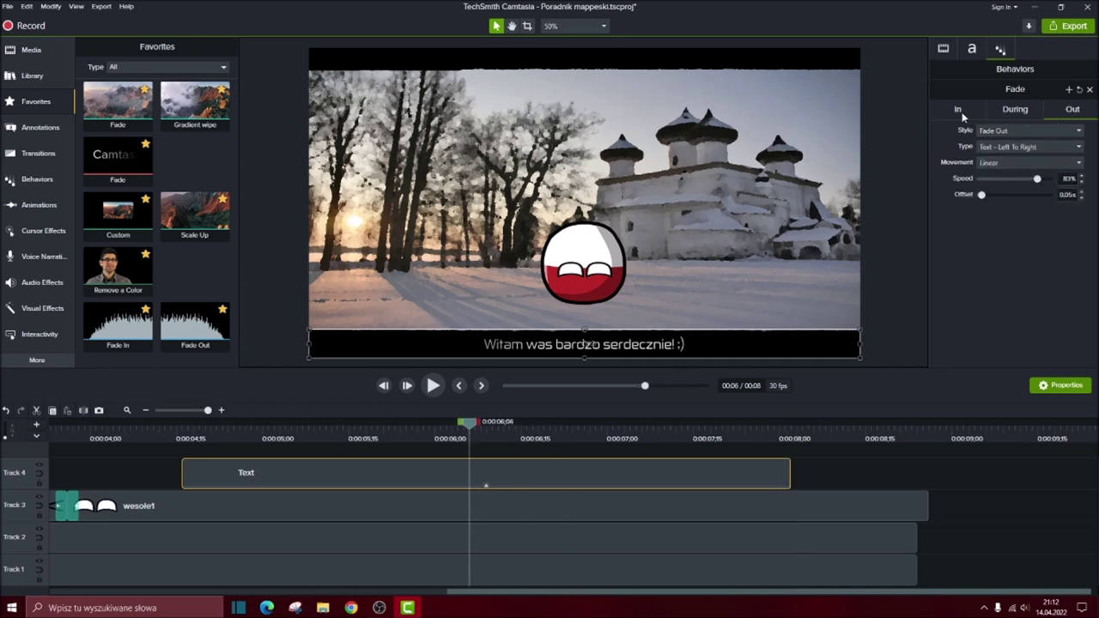
click(1030, 165)
click(1025, 159)
click(1025, 148)
click(1019, 160)
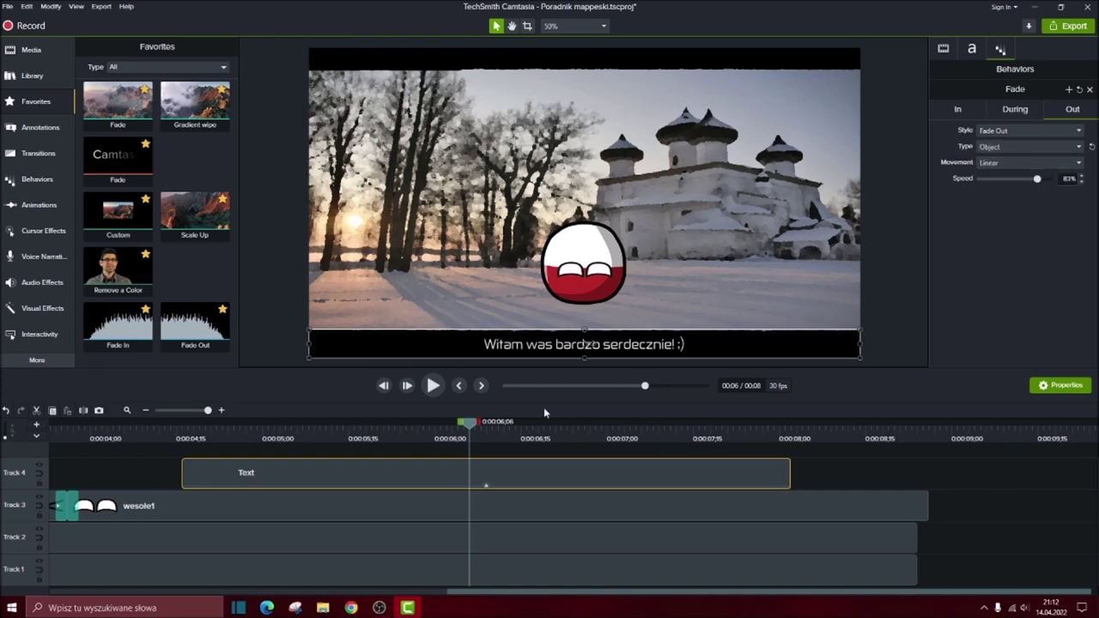
- Play back the caption several times to examine how it fades in and out
drag(471, 431, 143, 433)
key(space)
click(631, 347)
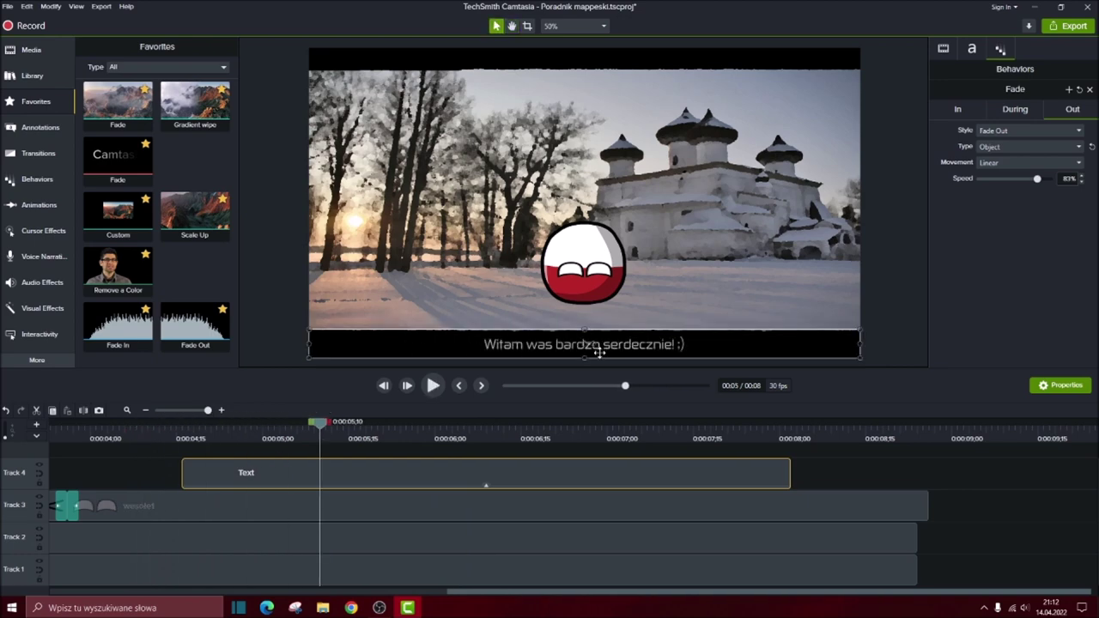
drag(328, 433, 98, 435)
key(space)
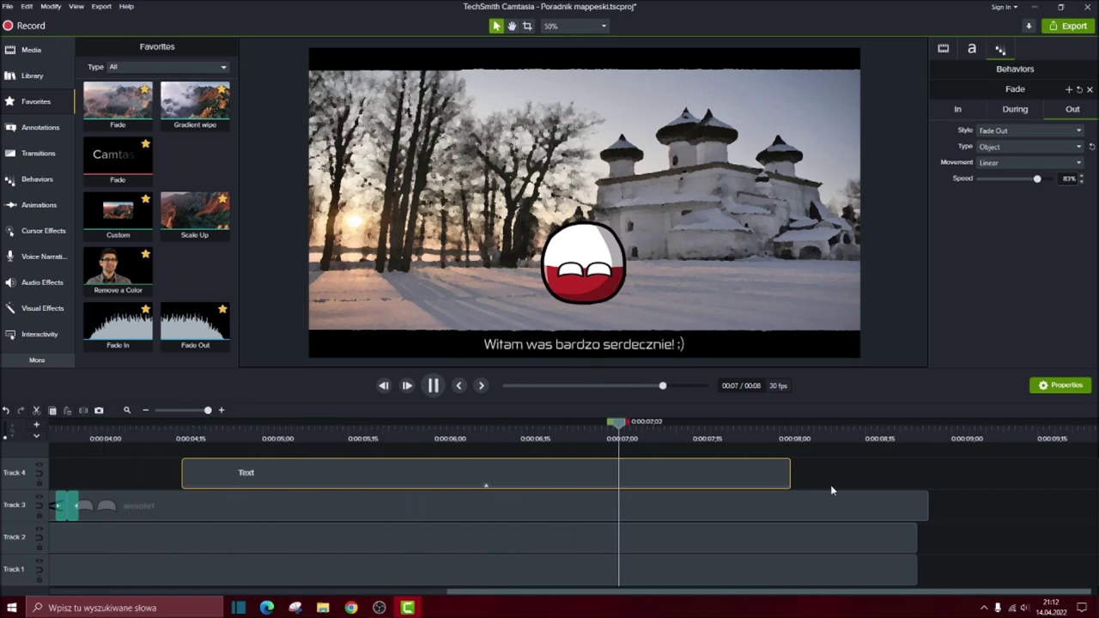
key(space)
drag(645, 429, 160, 434)
key(space)
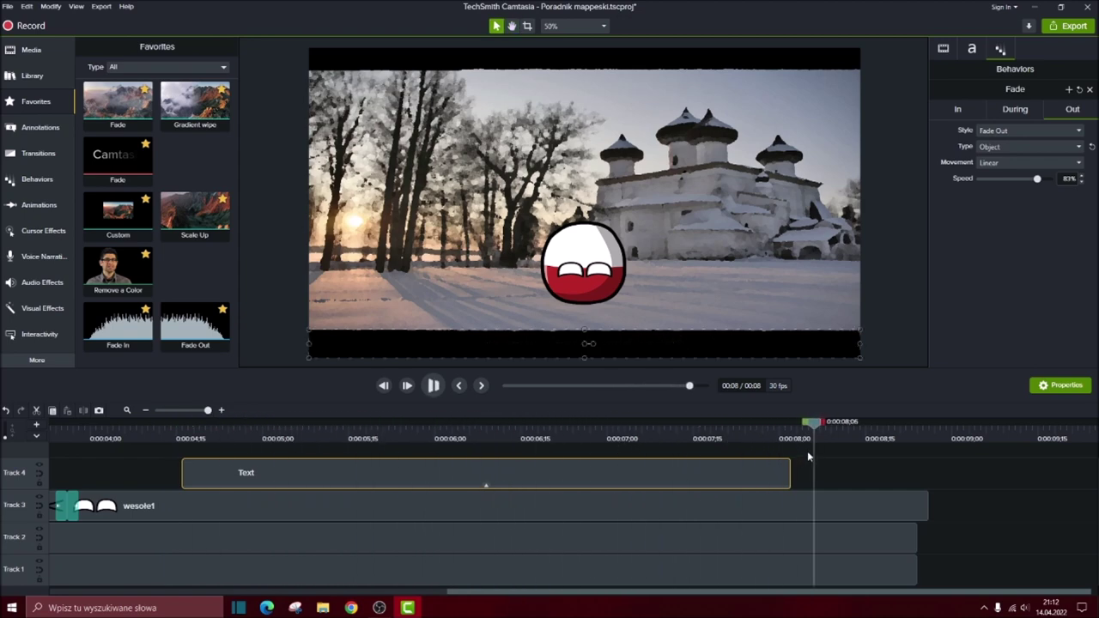
drag(818, 429, 217, 430)
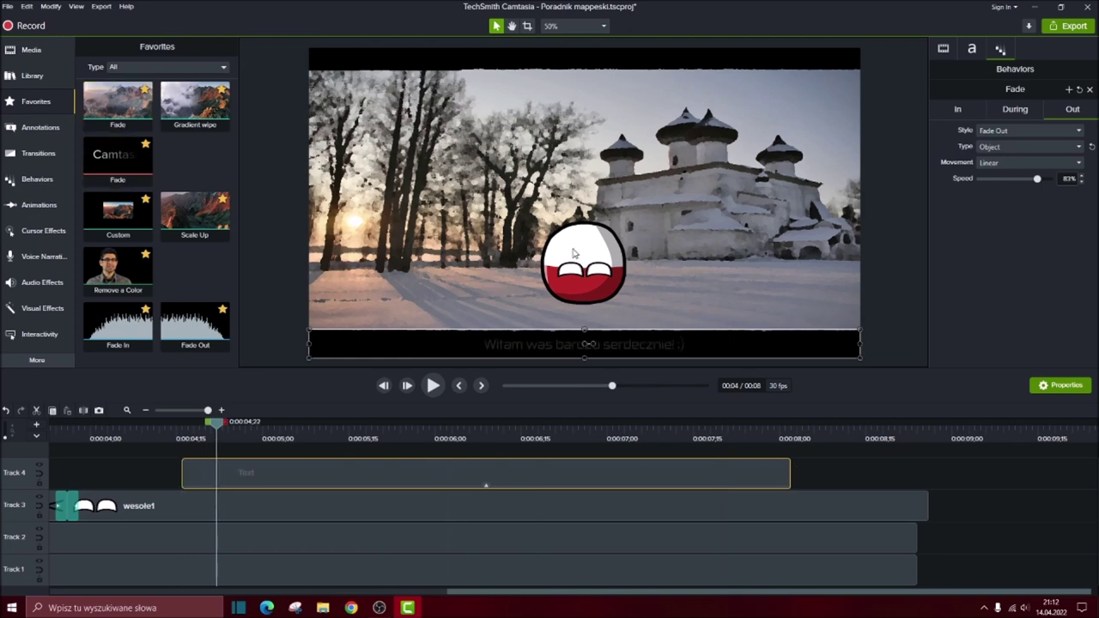
drag(225, 427, 534, 431)
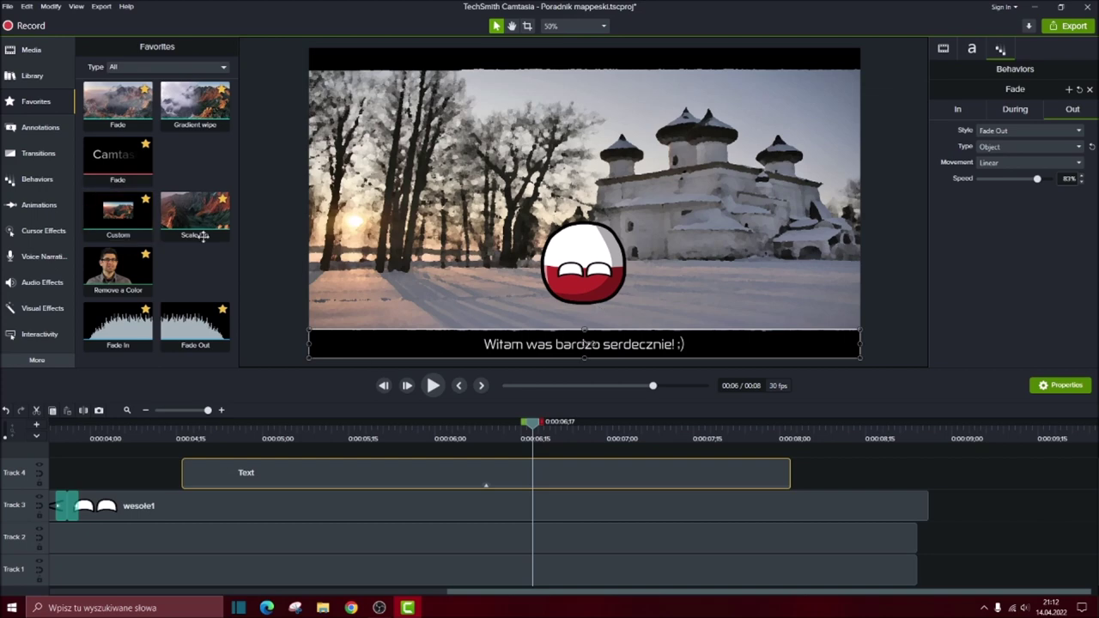
- Add a custom animation to the Polish ball from about 4;19 to 4;22 and squash it to a height of 366
click(102, 206)
drag(102, 206, 239, 539)
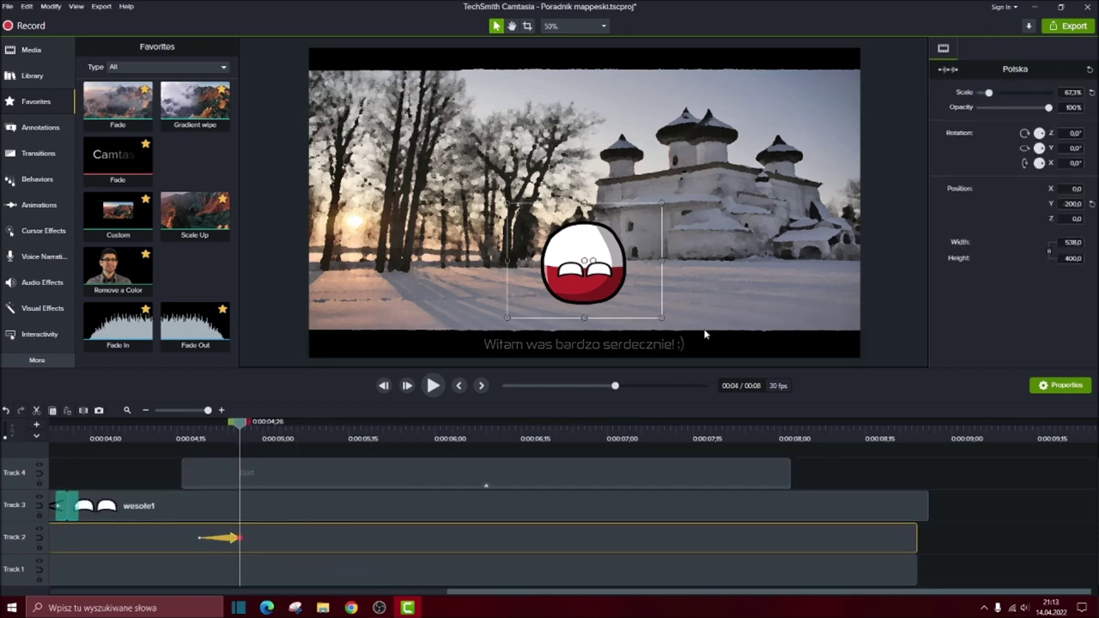
drag(240, 538, 210, 537)
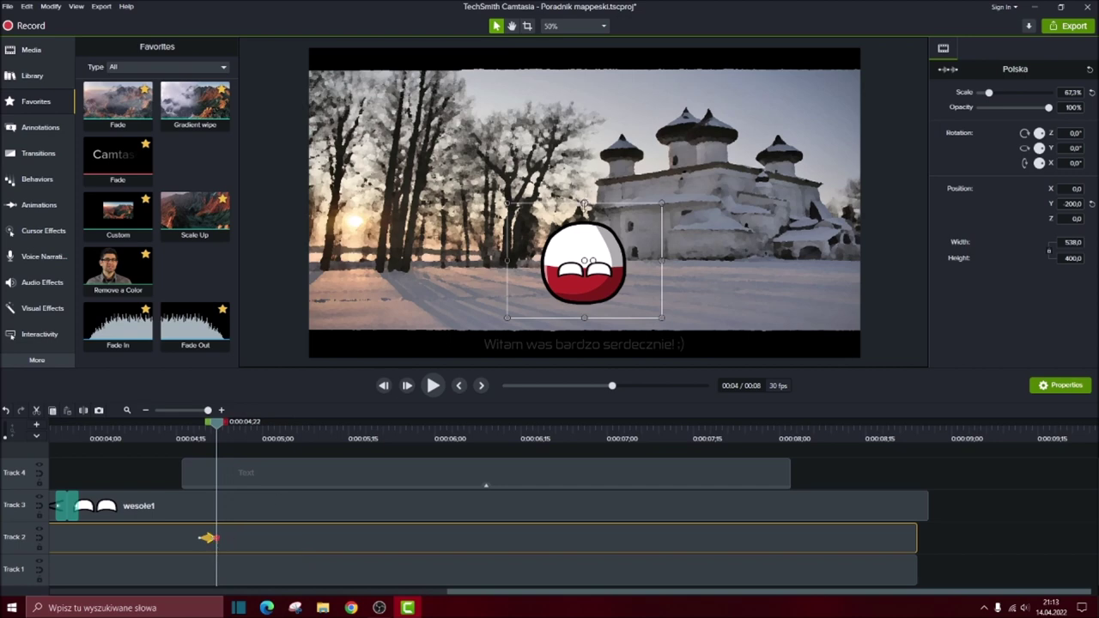
drag(583, 206, 584, 213)
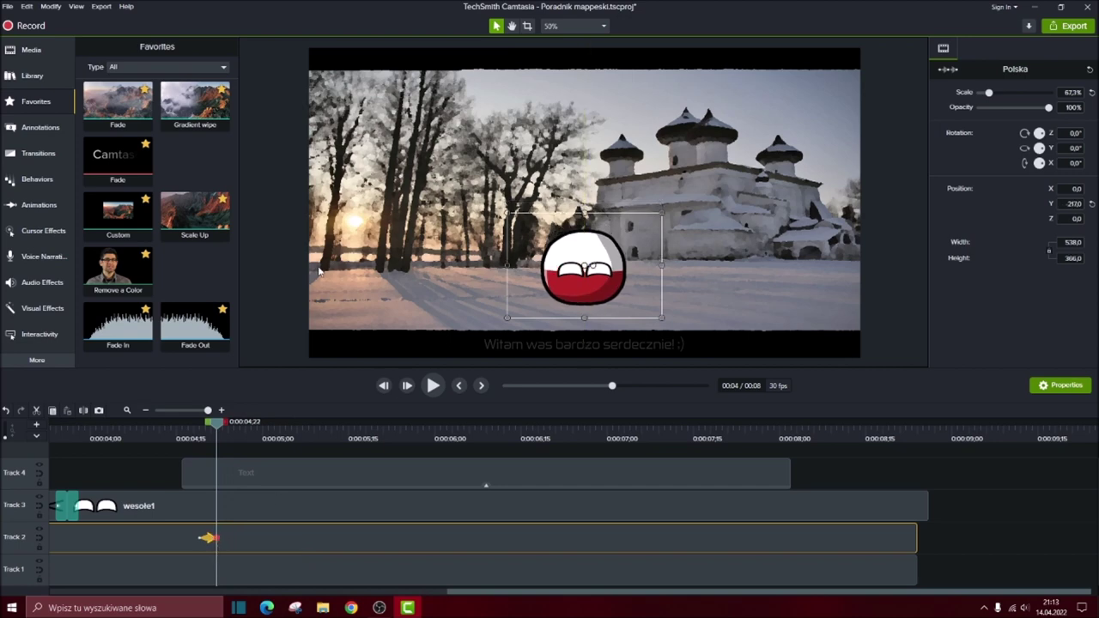
- Add a second custom animation to the ball ending at about 4;25 that stretches it back to a height of 400
drag(129, 232, 279, 538)
drag(388, 538, 237, 538)
drag(583, 212, 584, 204)
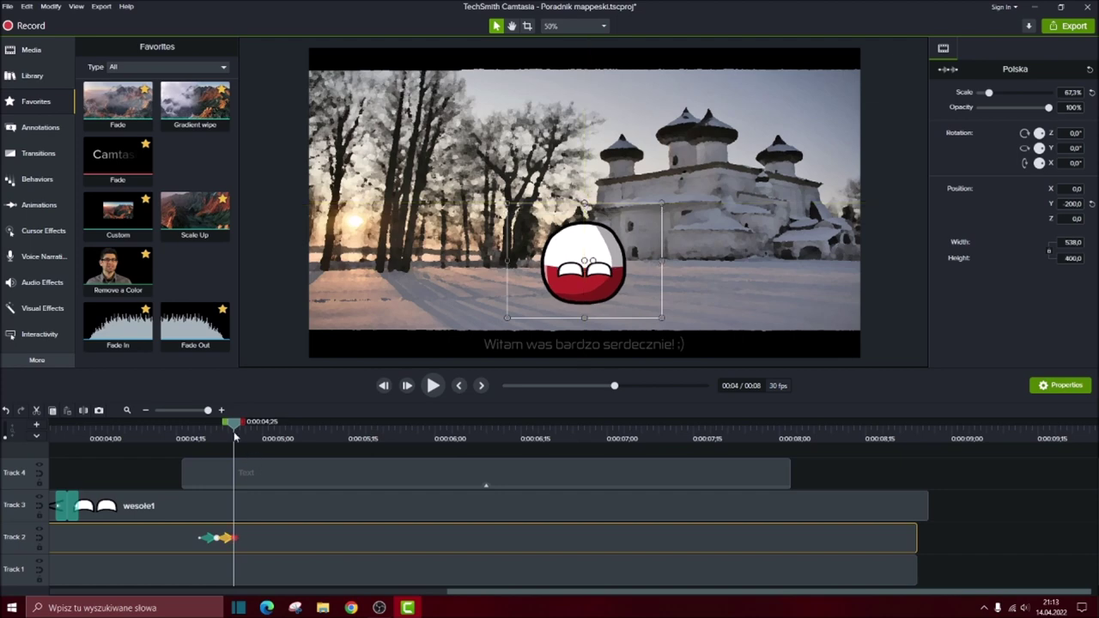
- Play back the ball's squash-and-stretch movement
drag(231, 426, 187, 426)
key(space)
key(space)
drag(312, 427, 194, 427)
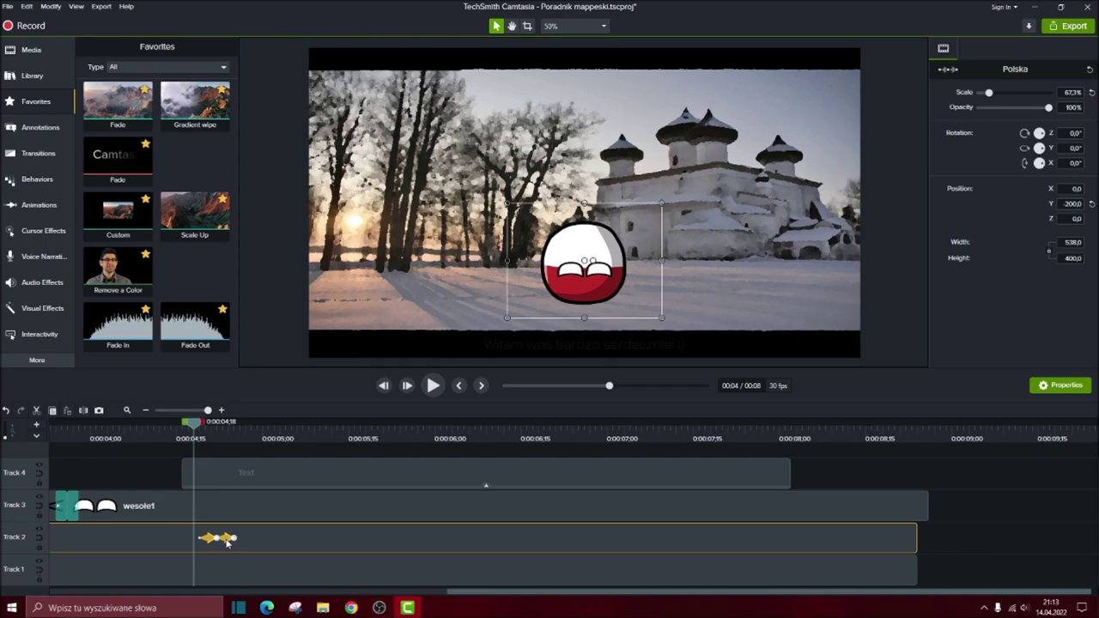
- Copy the ball's squash and stretch animations and paste them repeatedly along Track 2 until about 7;01
drag(193, 425, 260, 427)
click(311, 539)
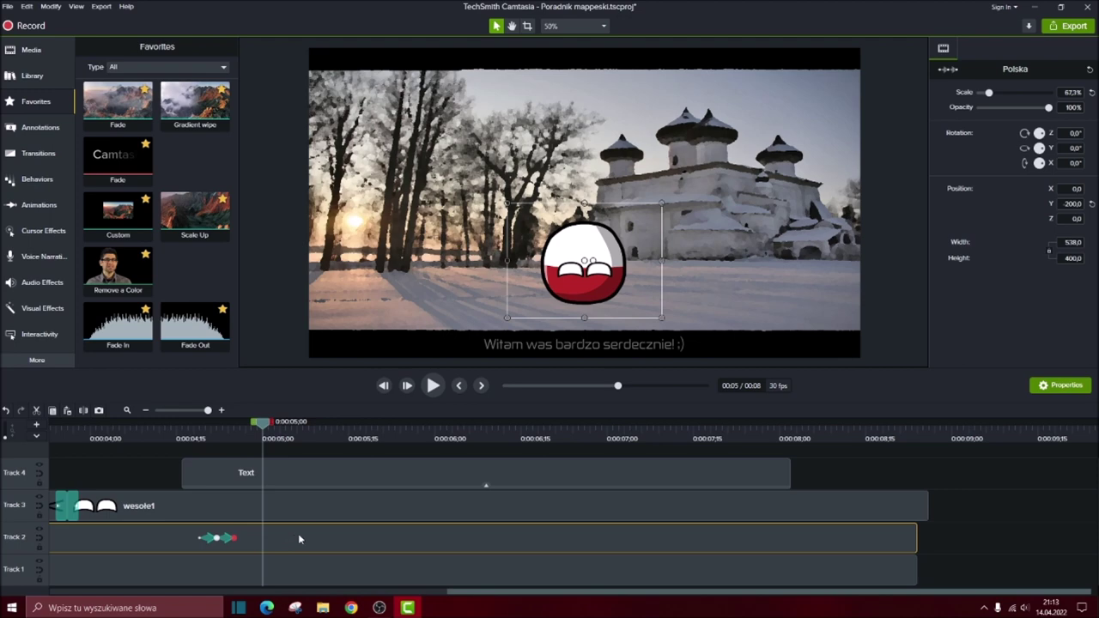
key(ctrl+v)
drag(266, 425, 611, 426)
key(shift+a)
key(ctrl+v)
key(ctrl+v)
key(ctrl+v)
key(ctrl+v)
key(ctrl+v)
key(ctrl+v)
key(ctrl+v)
key(ctrl+v)
key(ctrl+v)
key(ctrl+v)
key(ctrl+v)
key(ctrl+v)
key(ctrl+v)
key(shift+a)
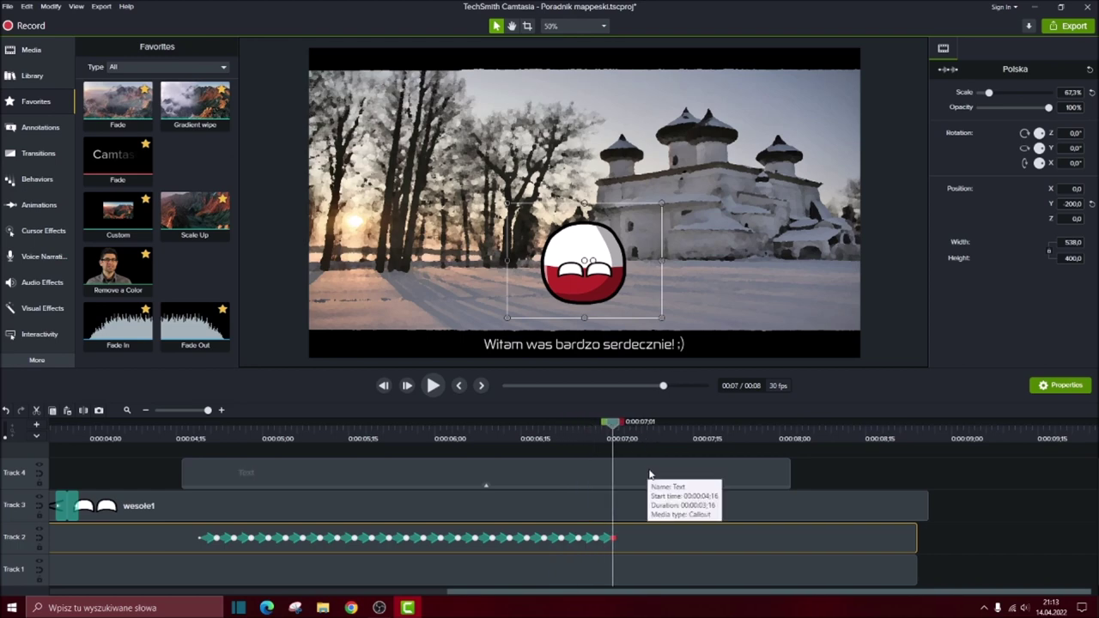
- Move the caption clip earlier to start at about 4;06 and play back the talking scene
click(607, 474)
drag(608, 470, 598, 470)
drag(615, 427, 119, 443)
key(space)
key(space)
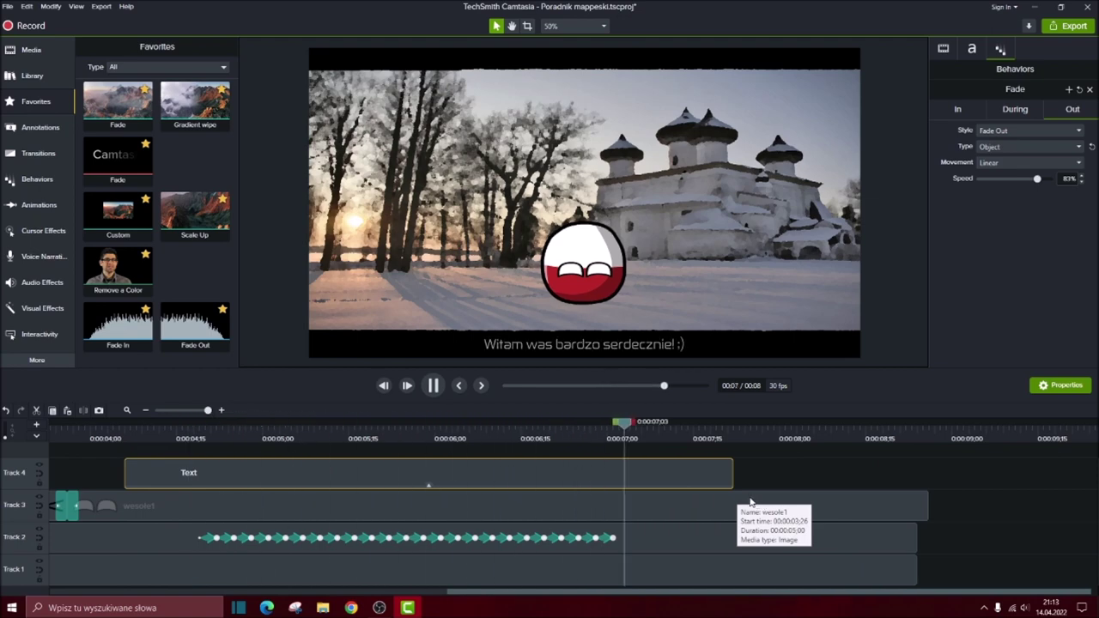
- Delete the ball's last squash animations so the talking movement stops at about 6;13, and replay the scene
click(606, 539)
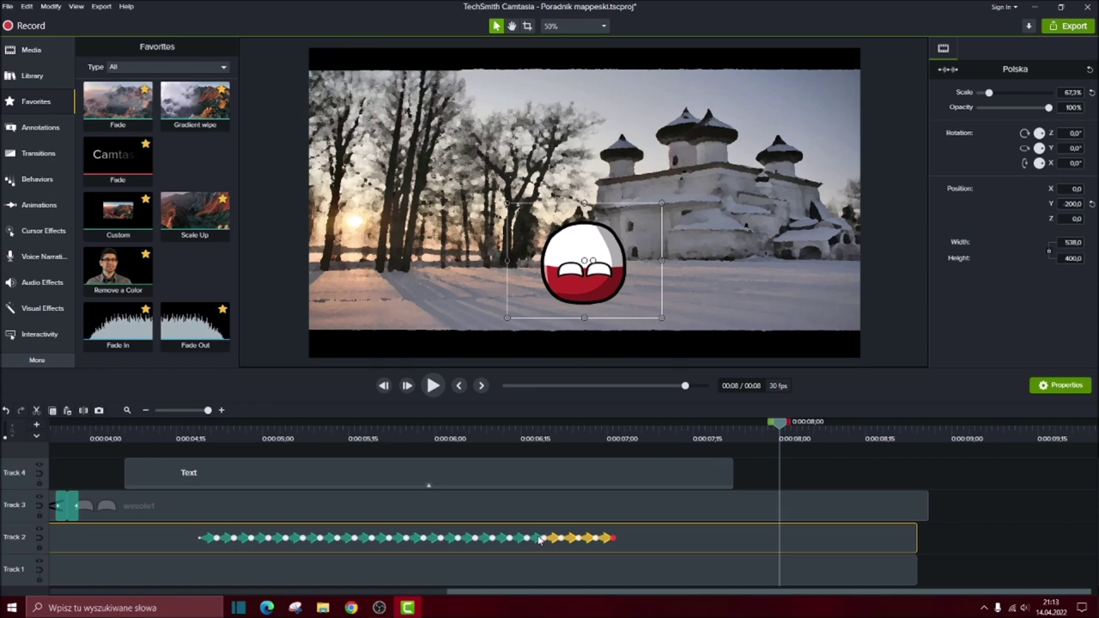
key(Delete)
drag(773, 431, 128, 433)
key(space)
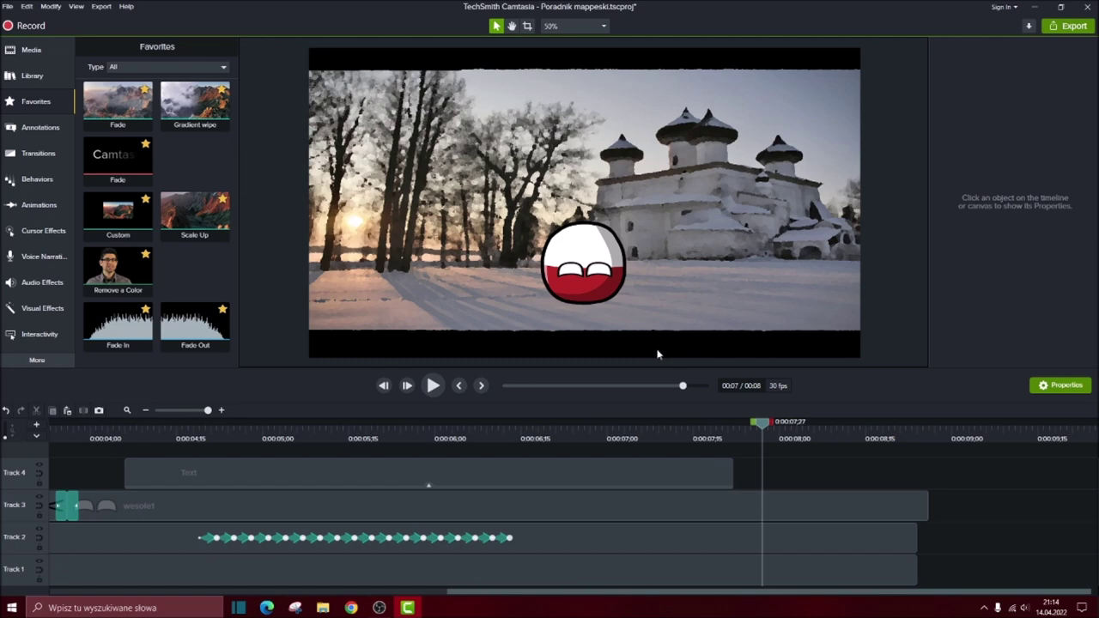
- Play back the scene from the caption's start and again from about one second in
drag(764, 426, 122, 420)
key(space)
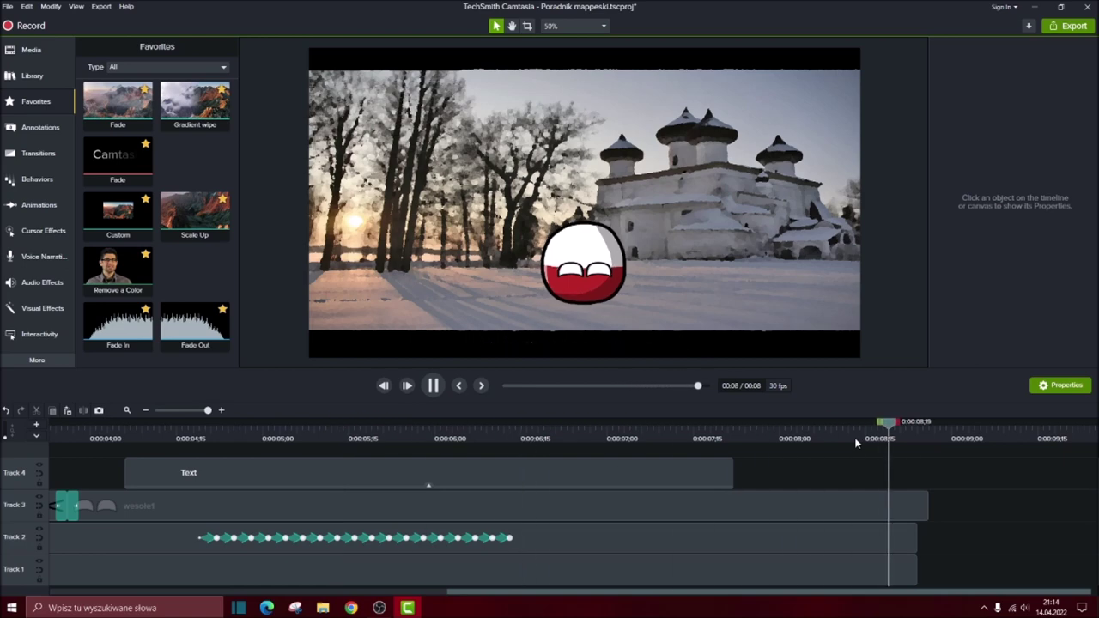
key(space)
key(space)
drag(567, 593, 940, 606)
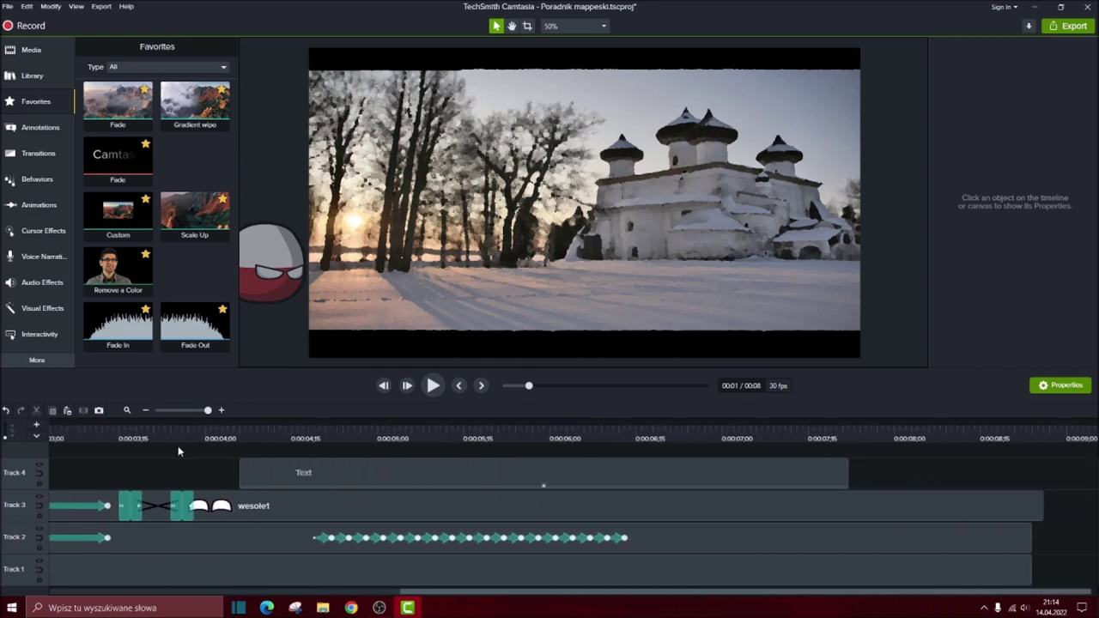
key(space)
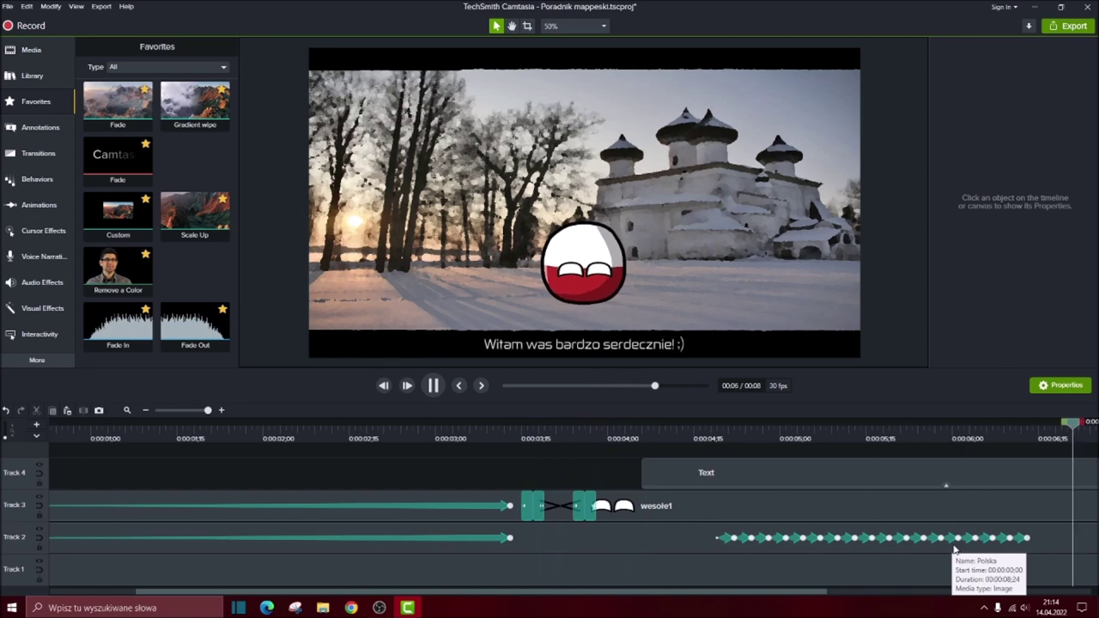
- Add a custom animation to the happy eyes on Track 3 from about 4;19 to 4;22 and try nudging them lower
drag(939, 409, 318, 412)
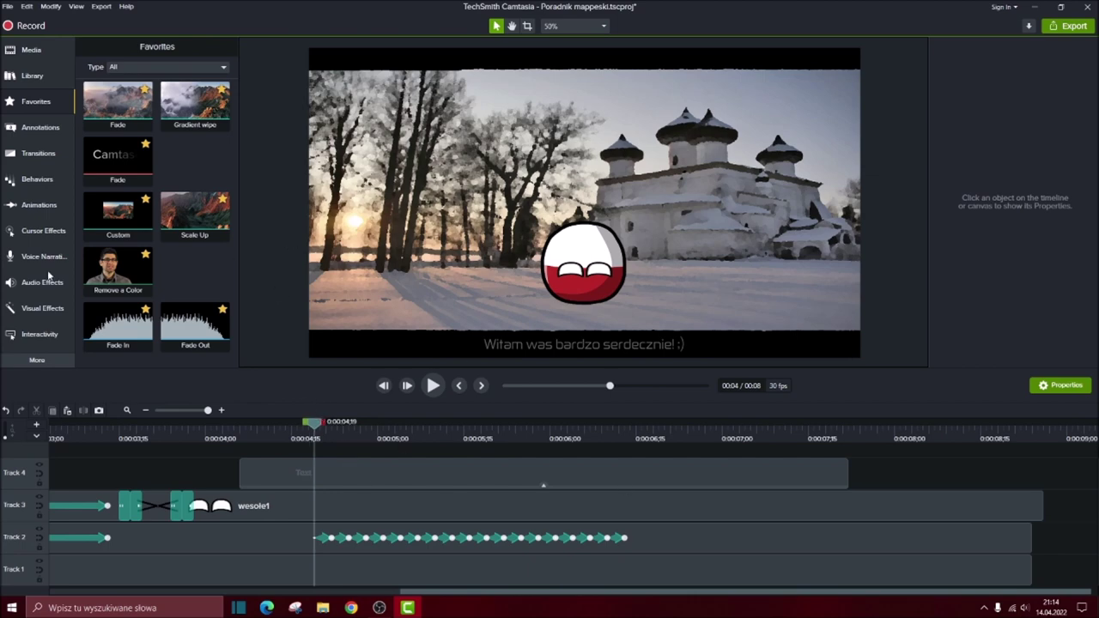
drag(117, 213, 333, 506)
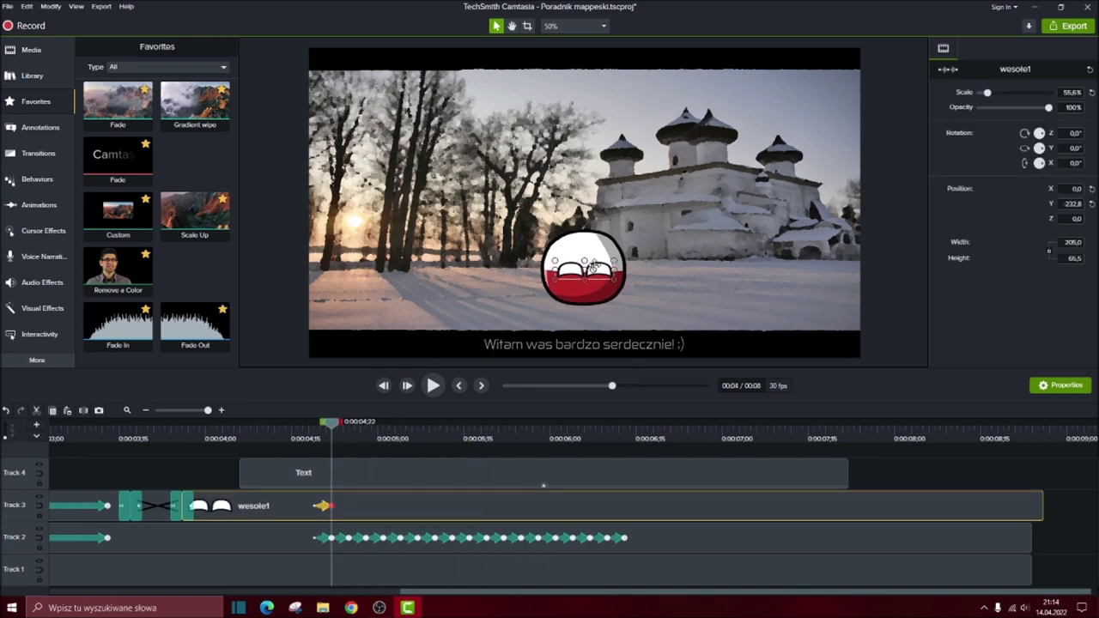
drag(595, 268, 598, 274)
key(ctrl+z)
- Add a second custom animation to the happy eyes, directly after the first and ending at about 4;25
drag(119, 212, 387, 509)
drag(507, 507, 348, 505)
drag(351, 424, 323, 452)
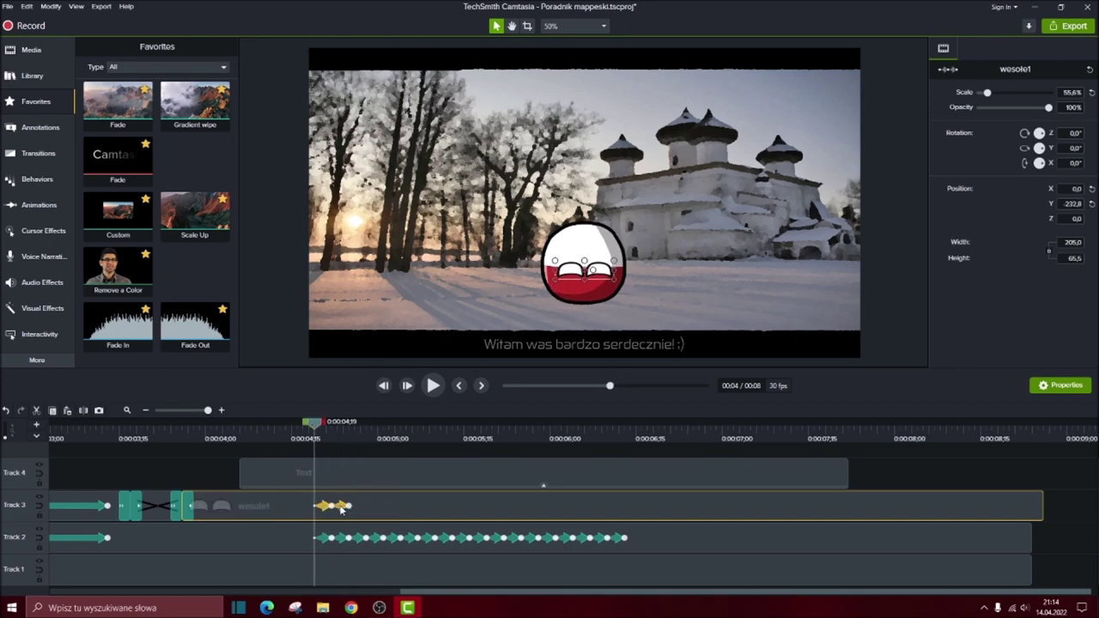
- Repeat the pair of eye animations along Track 3 until about 6;13 and play back the result
click(367, 435)
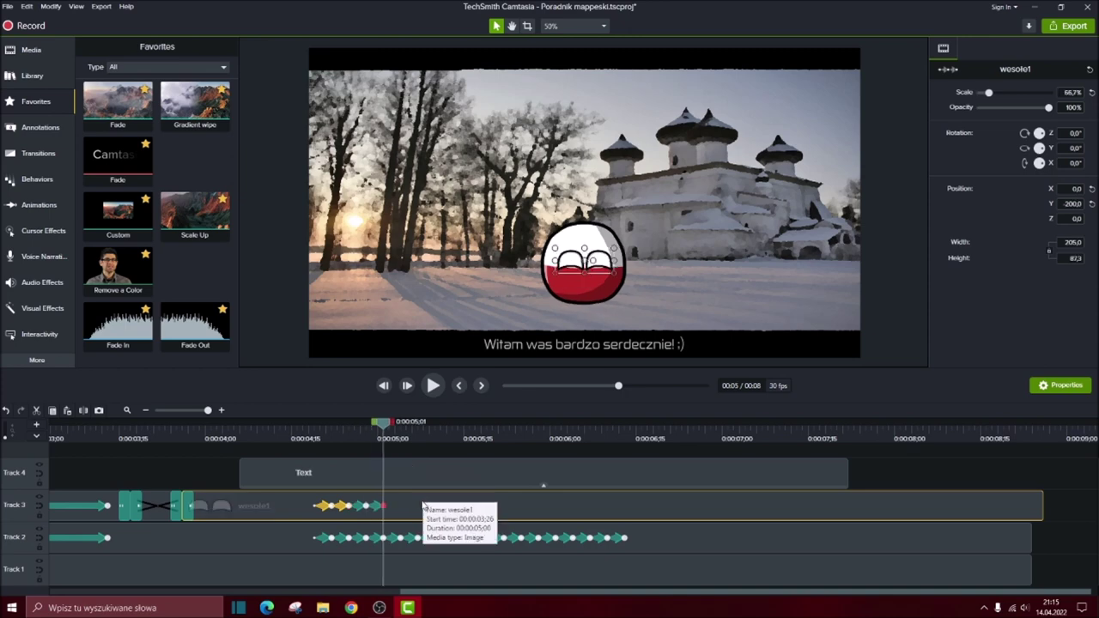
click(370, 427)
drag(369, 428, 352, 428)
key(ctrl+z)
drag(350, 428, 219, 454)
key(ctrl+y)
key(space)
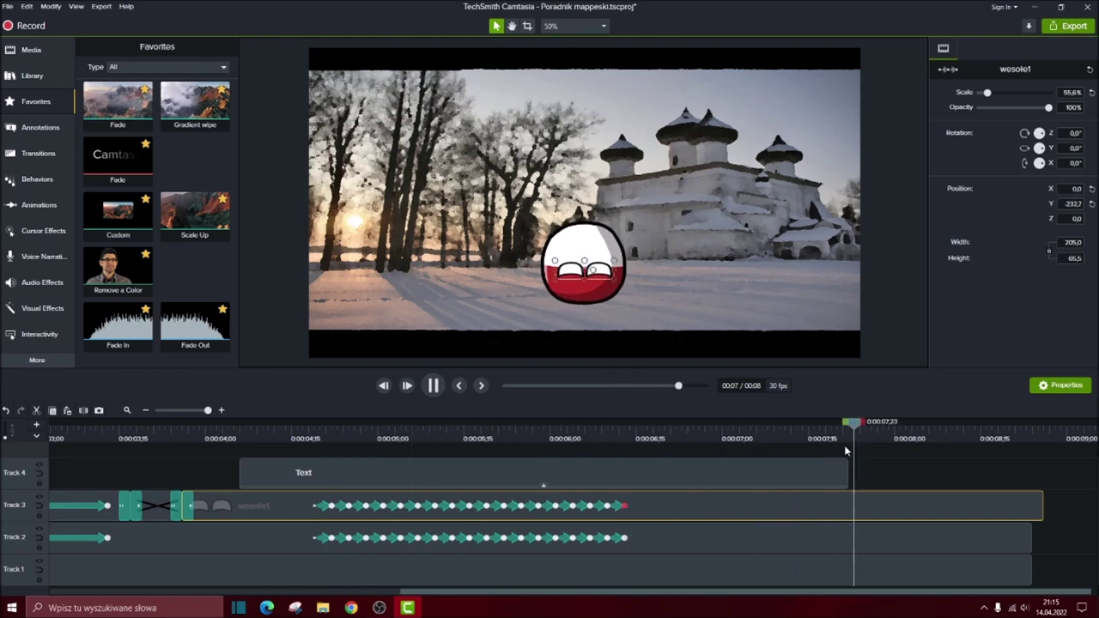
- Play back the talking scene from about 4;02 past the end of the caption
drag(866, 423, 855, 444)
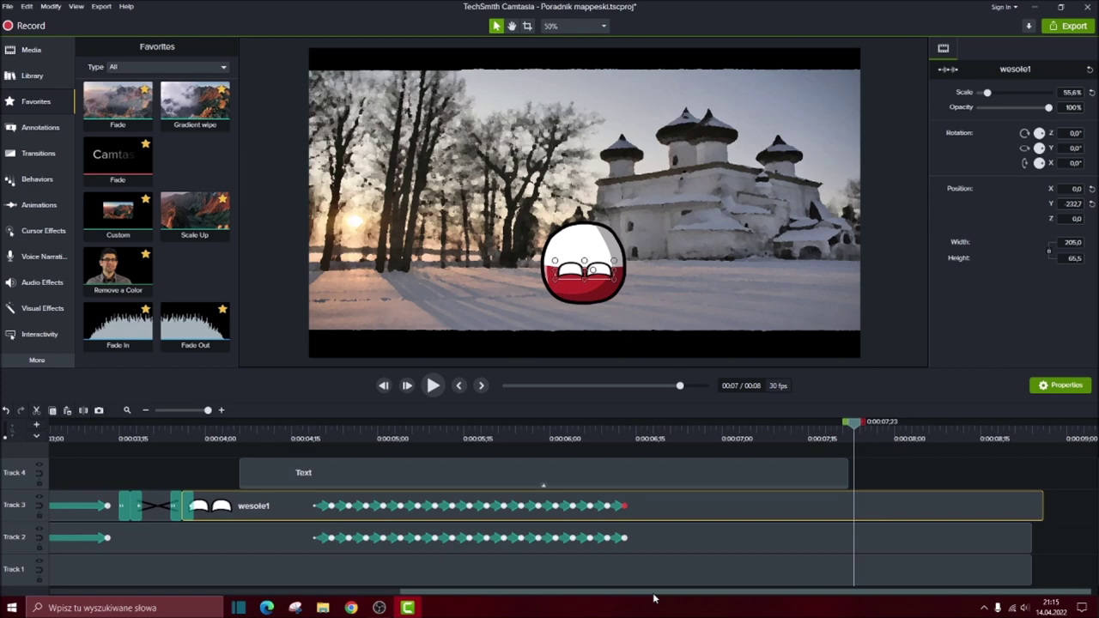
click(32, 75)
click(31, 49)
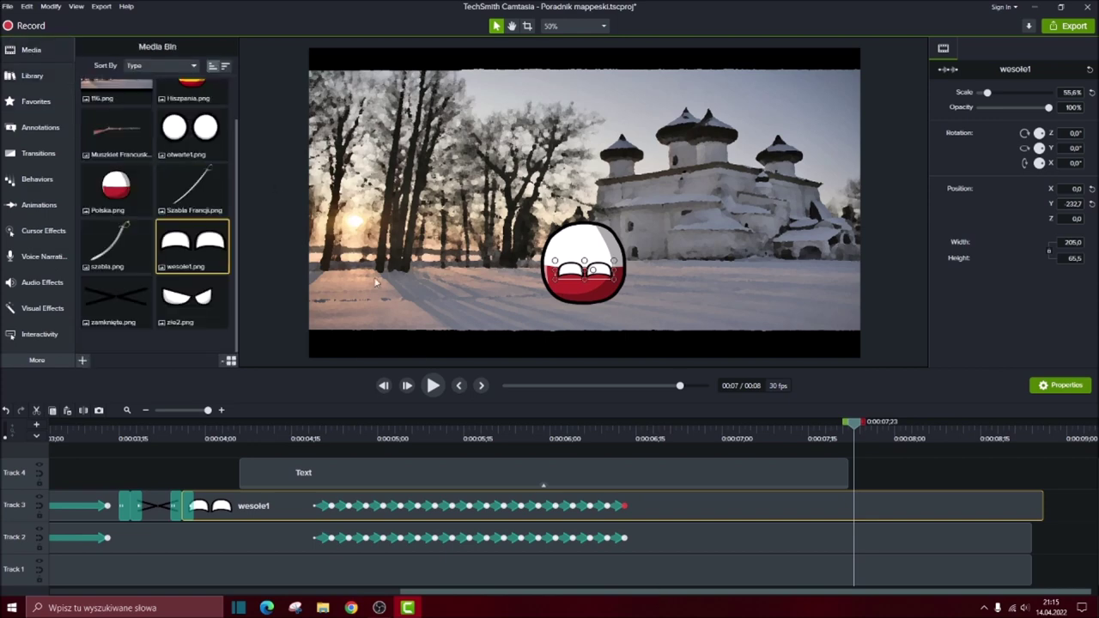
drag(853, 427, 216, 426)
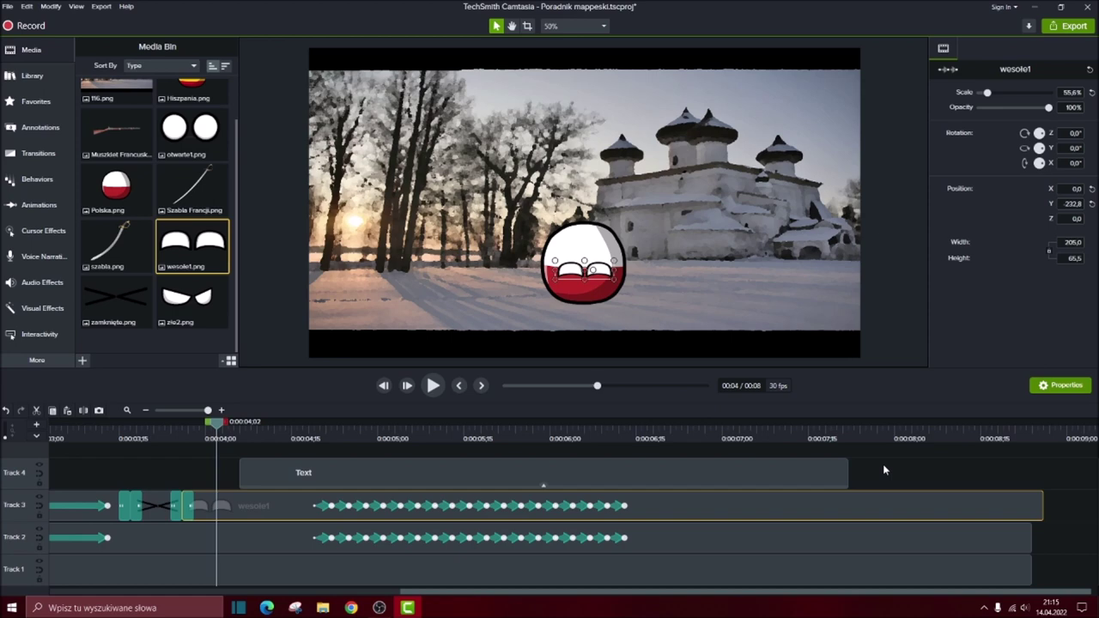
key(space)
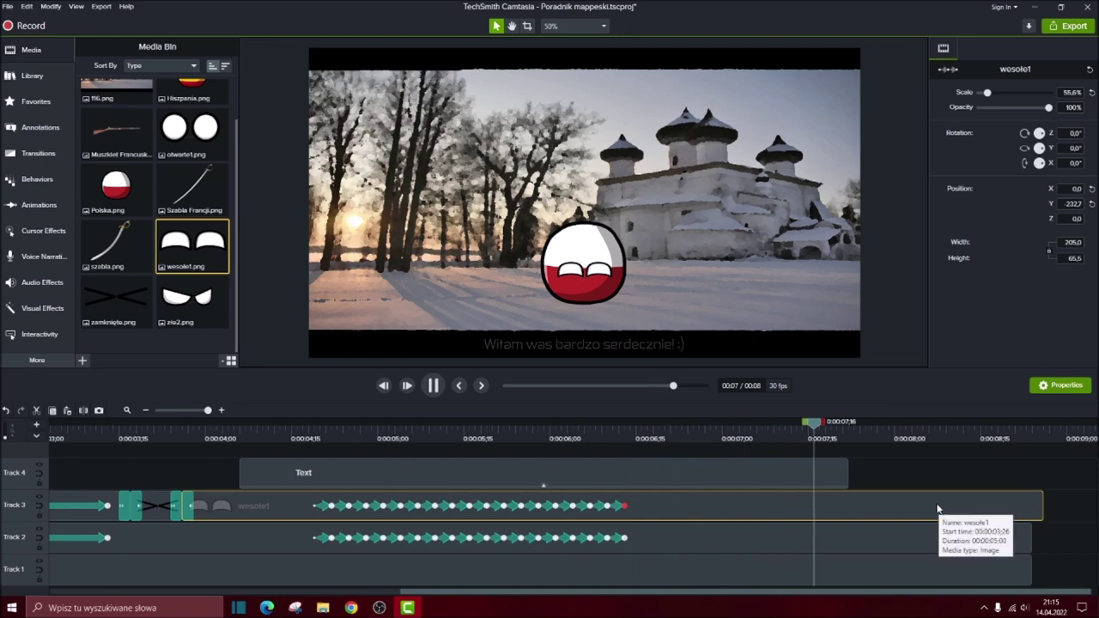
click(961, 441)
drag(964, 425, 929, 429)
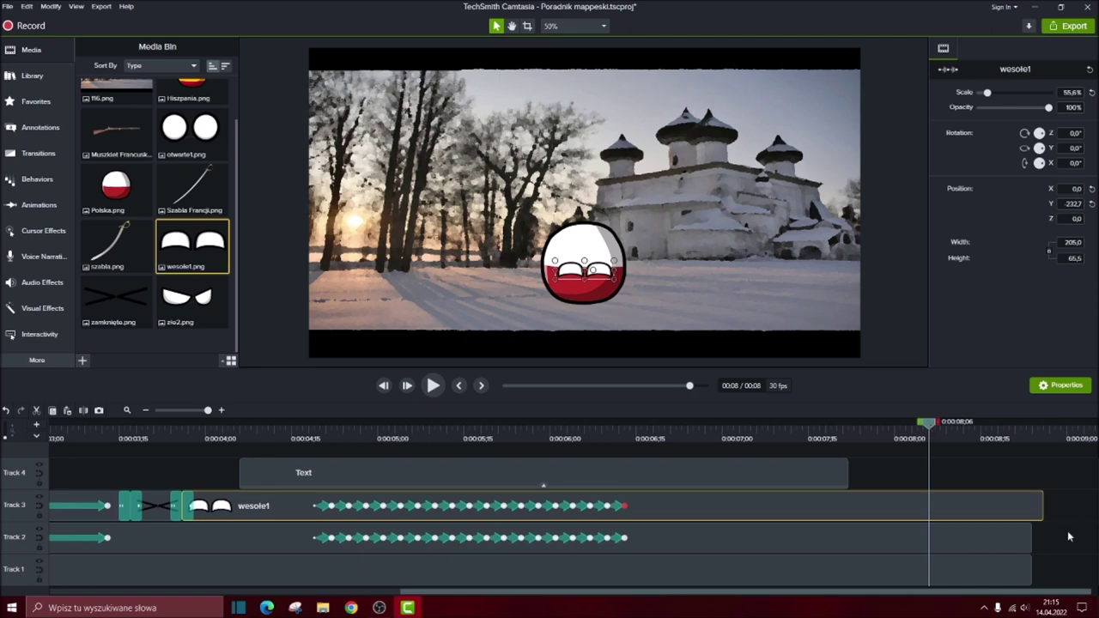
- Extend the caption on Track 4 until it ends level with the happy eyes clip at about 8;26
scroll(138, 236, up, 1)
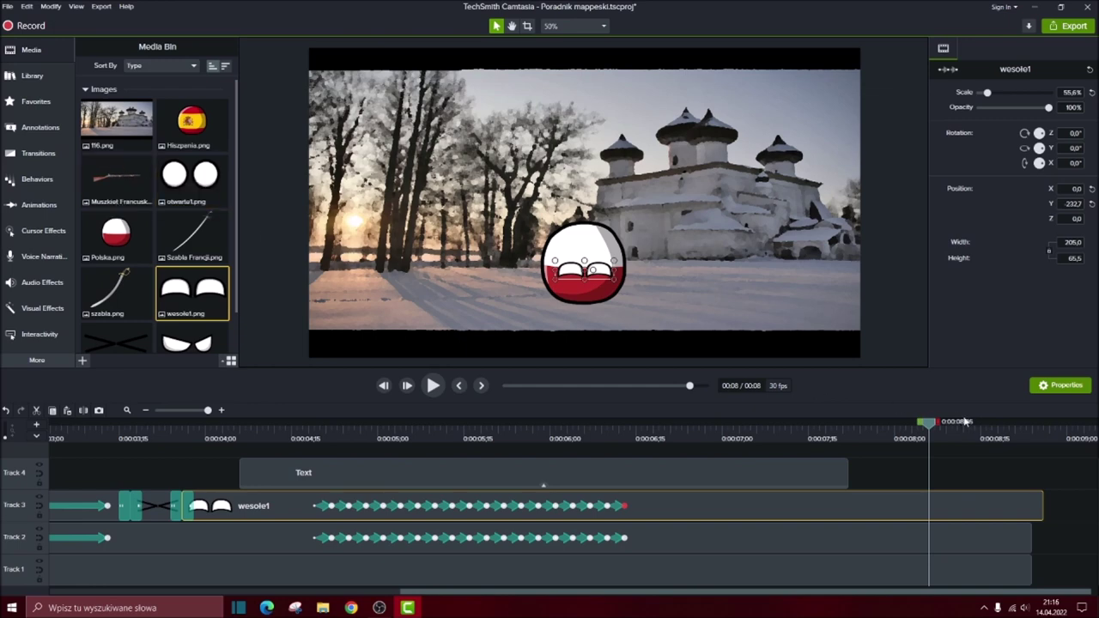
drag(931, 427, 919, 450)
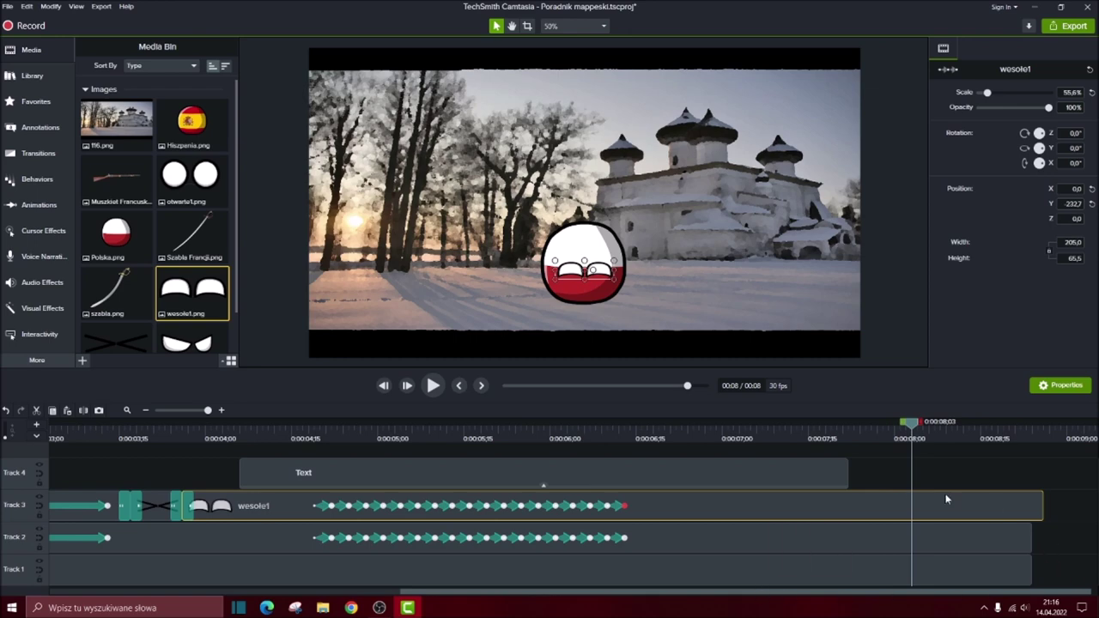
click(847, 475)
drag(844, 468, 1095, 469)
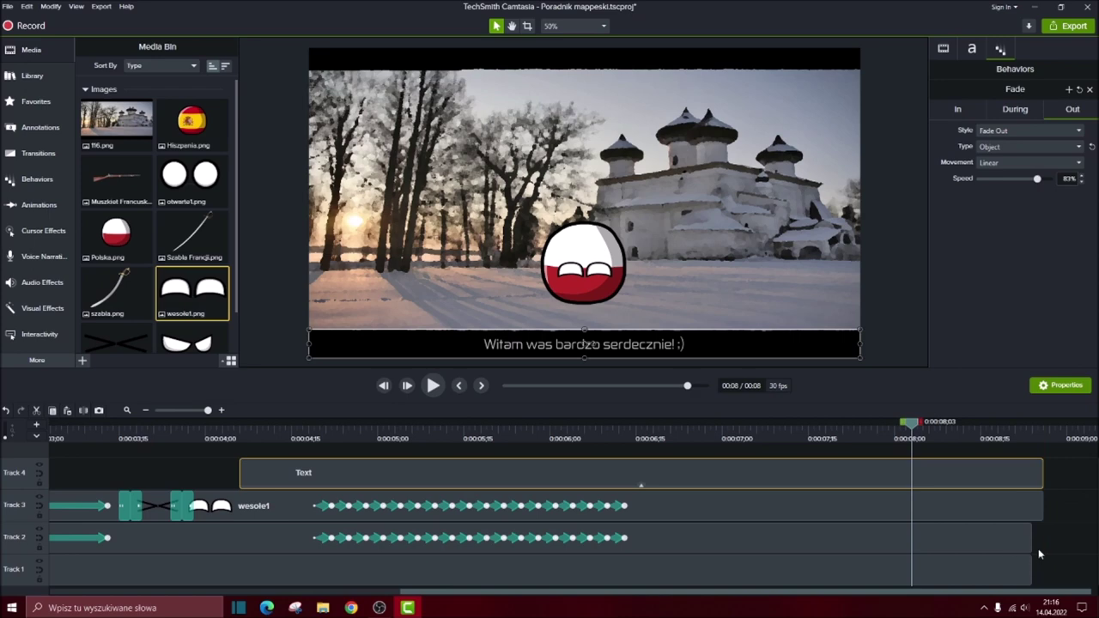
- Lengthen the background on Track 1 and the Polish ball on Track 2 to roughly 14 seconds
mouse_move(1031, 571)
mouse_down()
mouse_move(1095, 582)
mouse_move(1038, 571)
mouse_up()
drag(708, 592, 614, 607)
drag(316, 530, 1030, 532)
drag(992, 594, 941, 595)
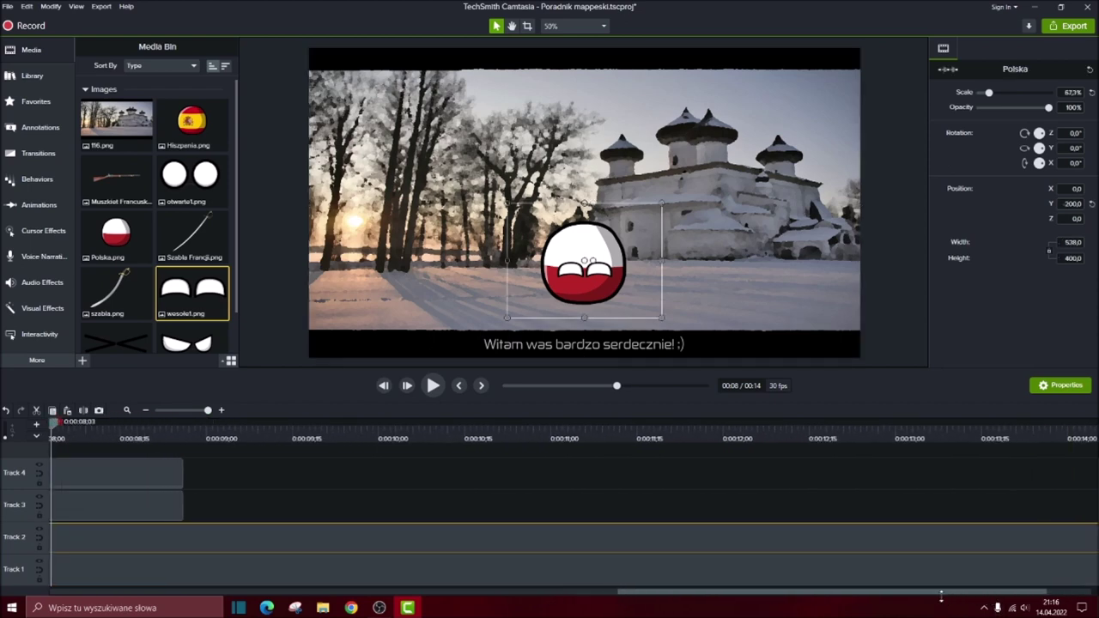
- Extend the happy eyes clip on Track 3 to about 14;15, matching the ball and background clips
click(153, 503)
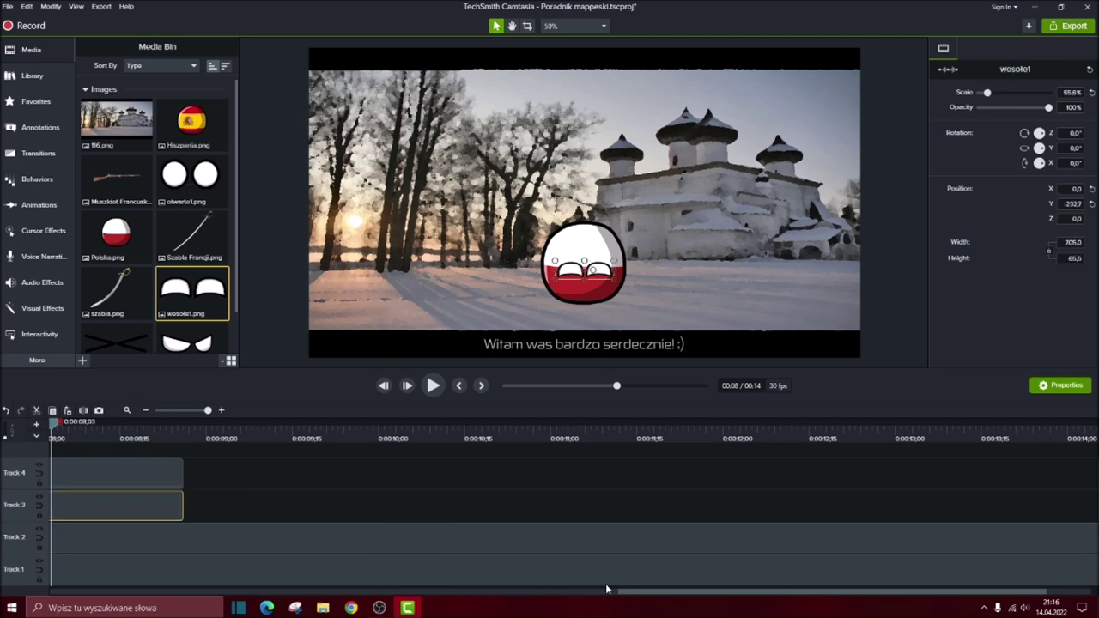
mouse_move(627, 594)
mouse_down()
mouse_move(283, 591)
mouse_move(232, 578)
mouse_move(642, 590)
mouse_up()
drag(263, 505, 1021, 513)
drag(920, 593, 745, 581)
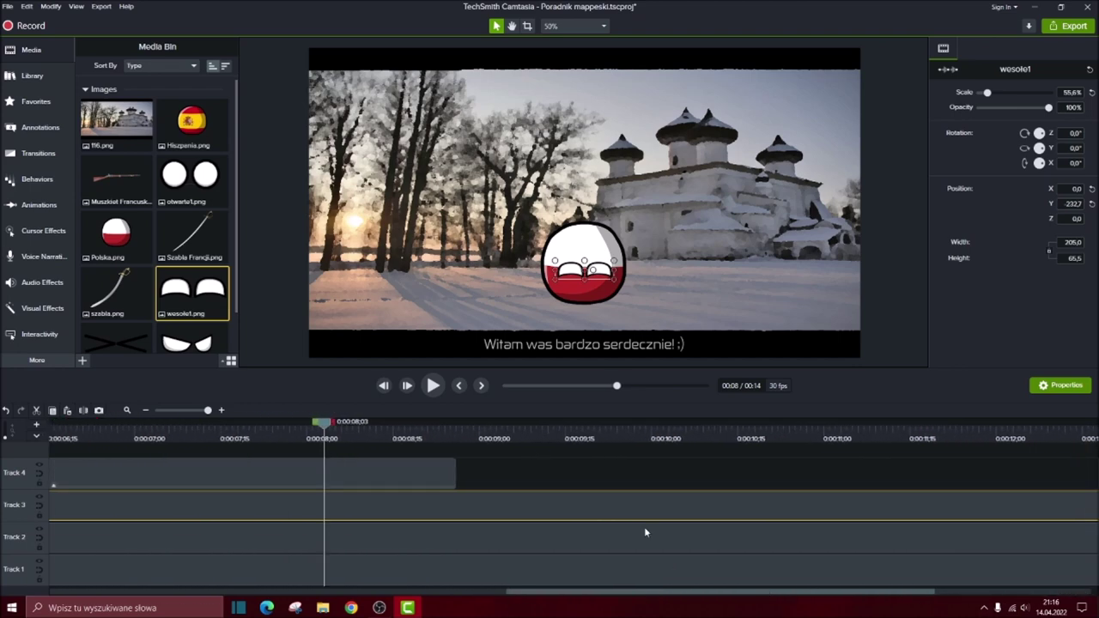
- Add a custom animation to the happy eyes ending at about 7;01 and shift the eyes sideways to X 46
drag(581, 589, 495, 589)
drag(539, 422, 399, 425)
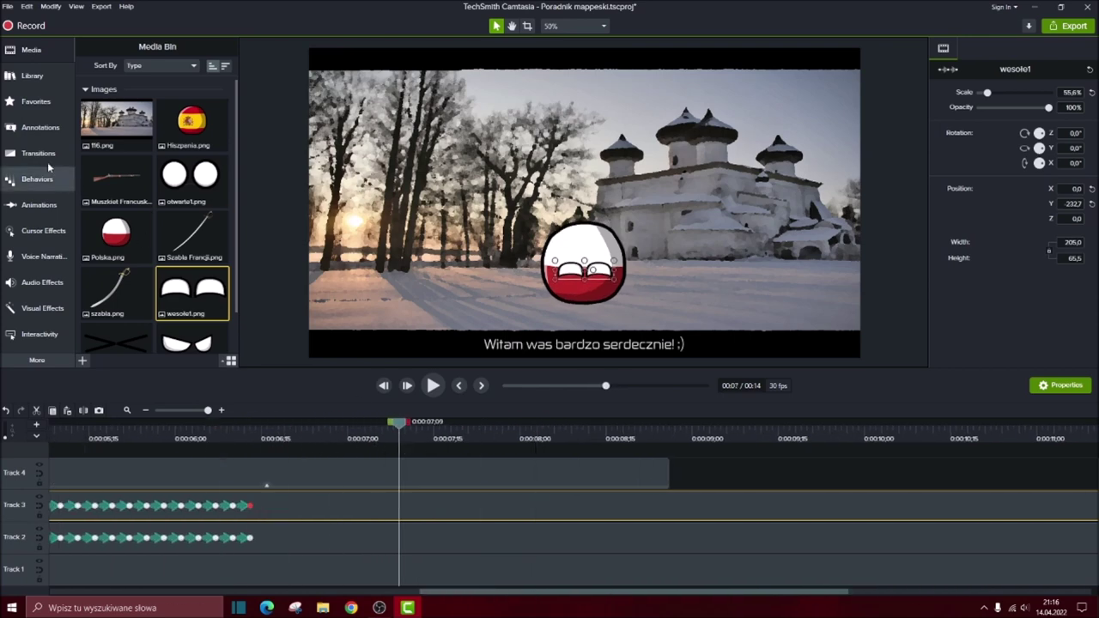
click(38, 102)
drag(122, 167, 421, 513)
drag(117, 210, 354, 506)
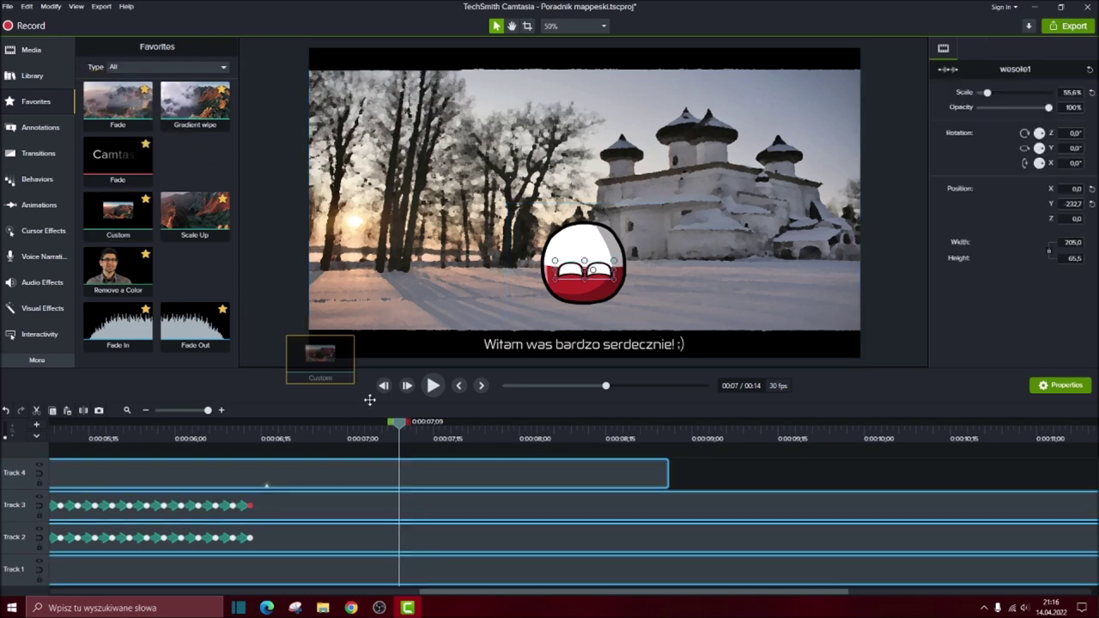
drag(595, 269, 606, 270)
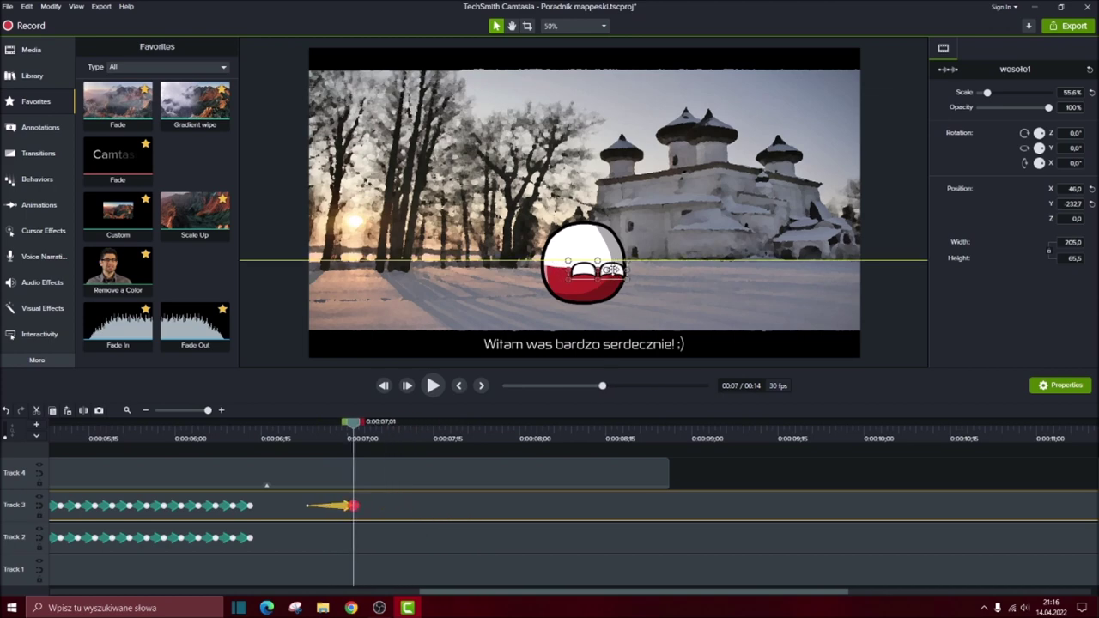
- Play back the eye shift, shorten the caption to about 8;11 and move the eye animation to about 8;15–8;23
drag(351, 426, 125, 424)
key(space)
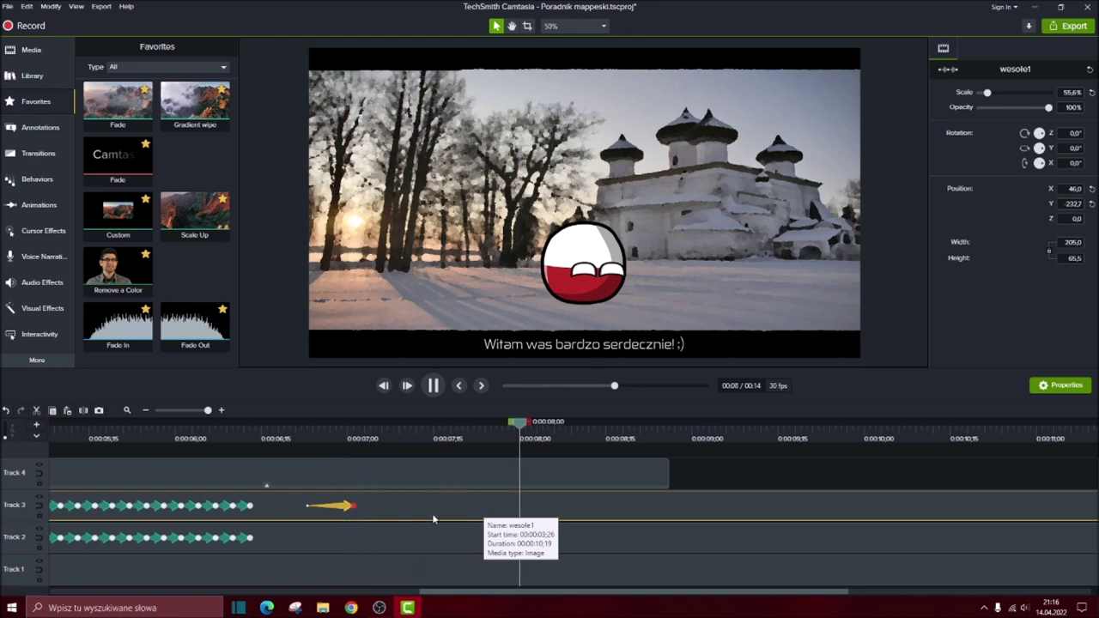
key(space)
click(569, 473)
drag(664, 469, 582, 472)
drag(337, 506, 631, 506)
- Play back the caption's fade-out and eye shift from 7;11, and replay the eye shift from about 8;09
click(413, 436)
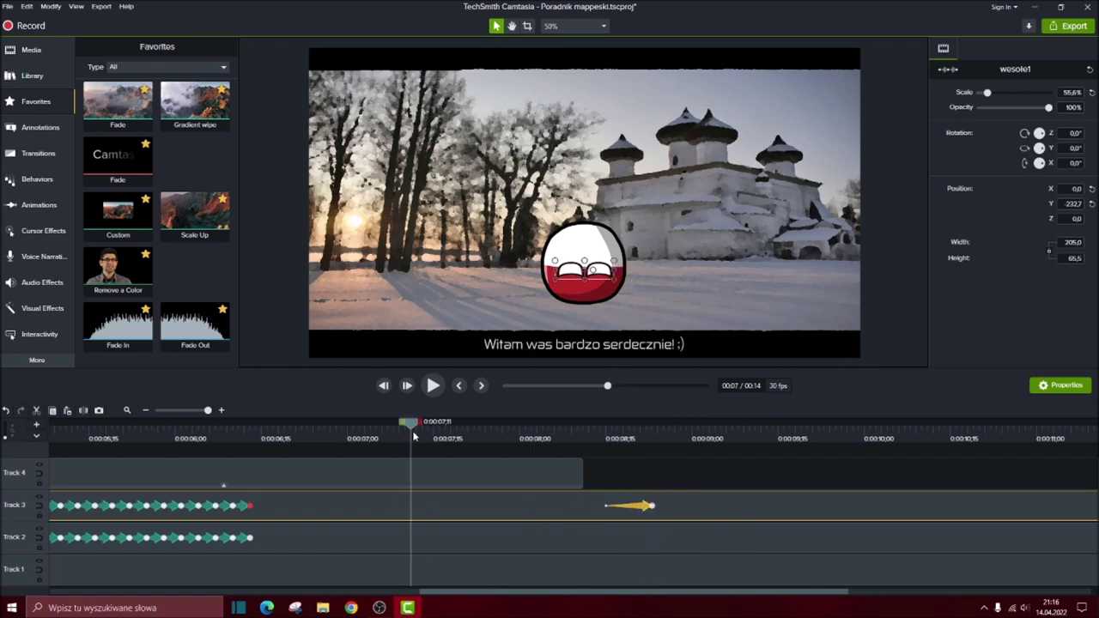
key(space)
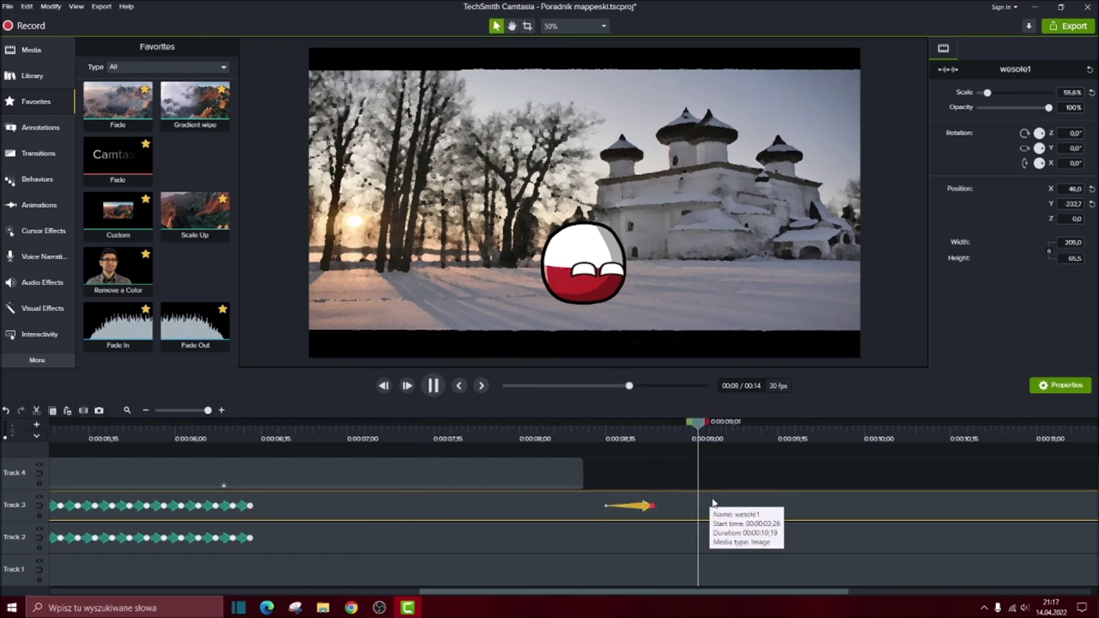
drag(602, 592, 702, 593)
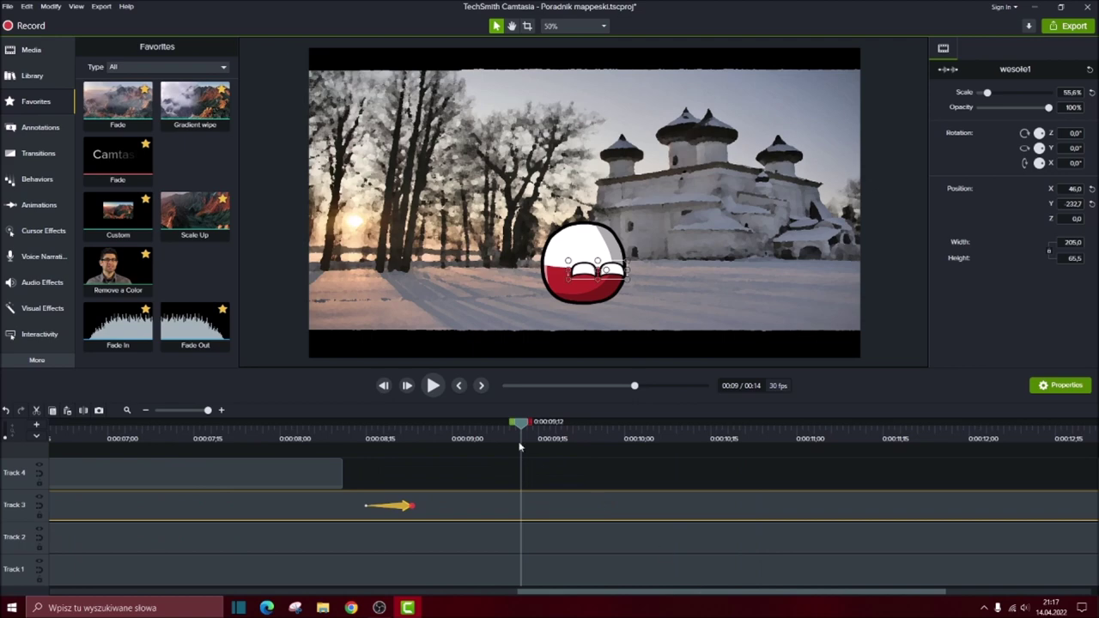
drag(525, 427, 443, 436)
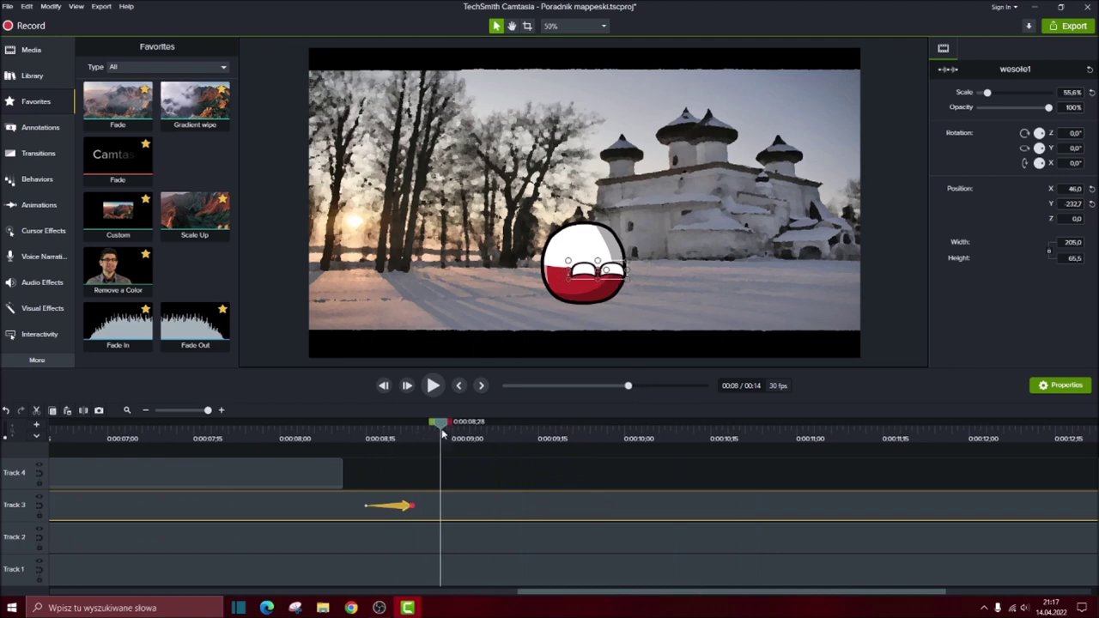
right_click(442, 425)
click(662, 453)
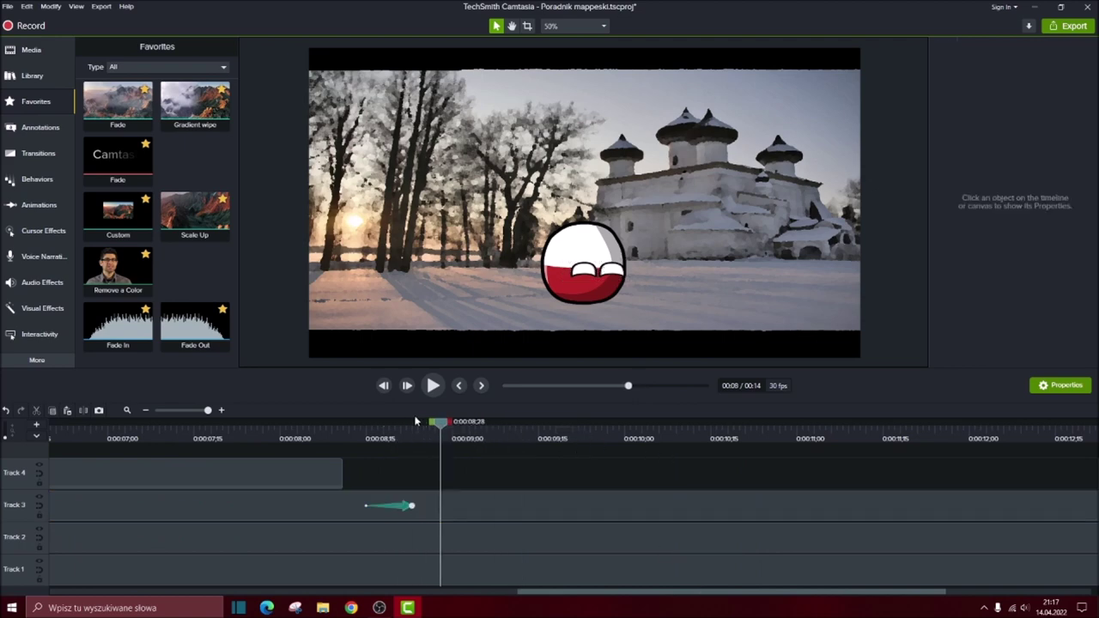
drag(443, 426, 332, 426)
key(space)
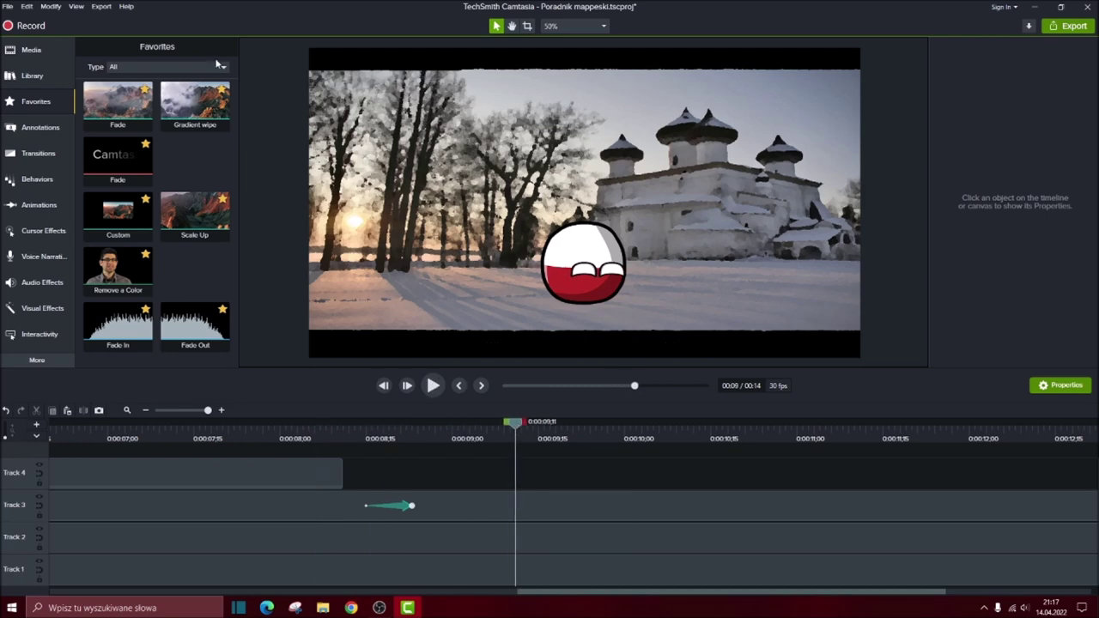
- Add Szabla Francji.png to Track 4 at 9;11, scaled to 24.4%, mirrored, rotated 29.1° and placed across the ball's lower half
click(31, 50)
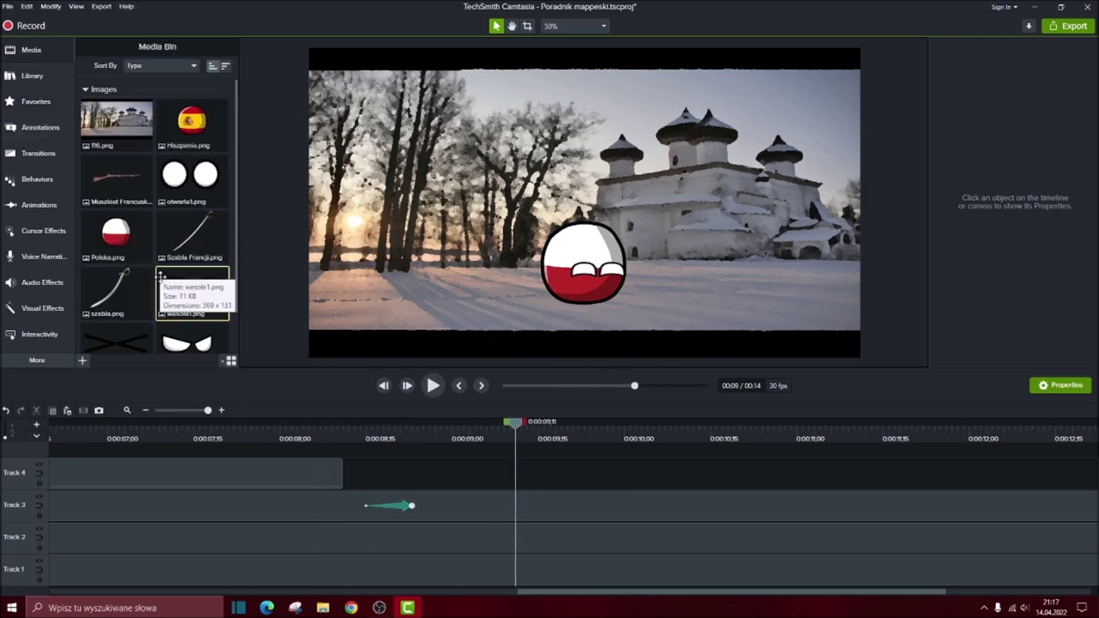
drag(209, 242, 511, 483)
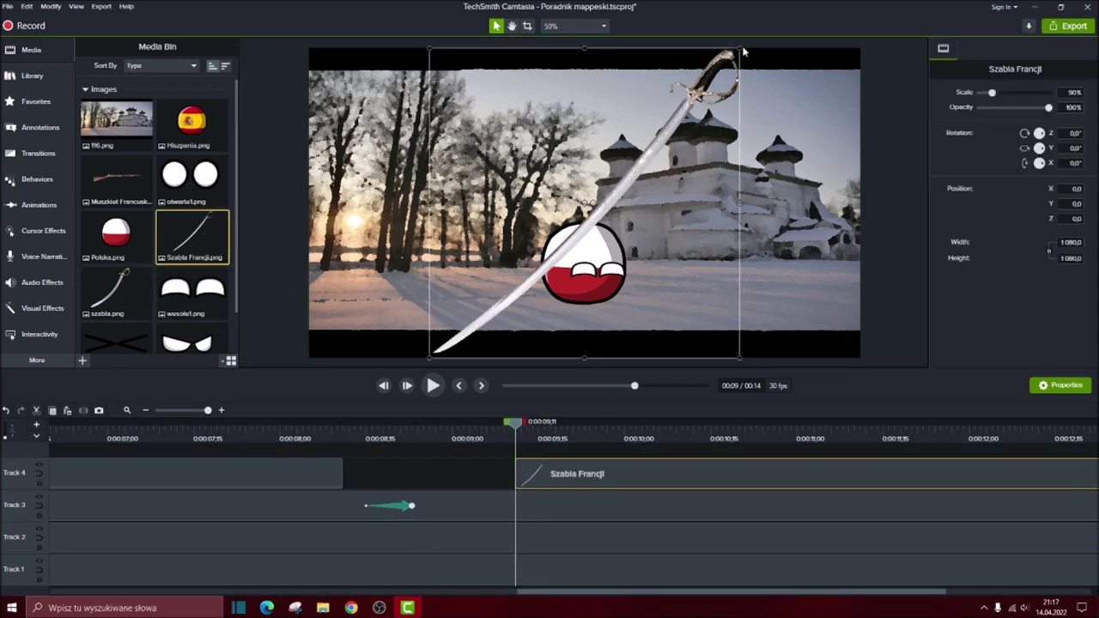
drag(739, 49, 534, 302)
click(582, 469)
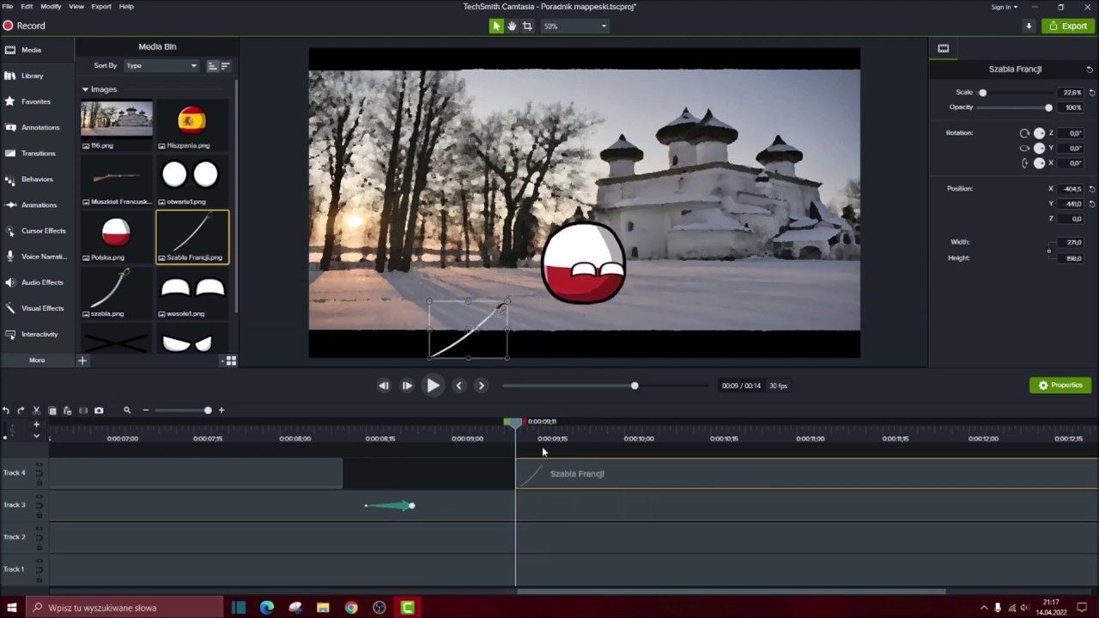
drag(483, 341, 485, 260)
drag(550, 275, 605, 277)
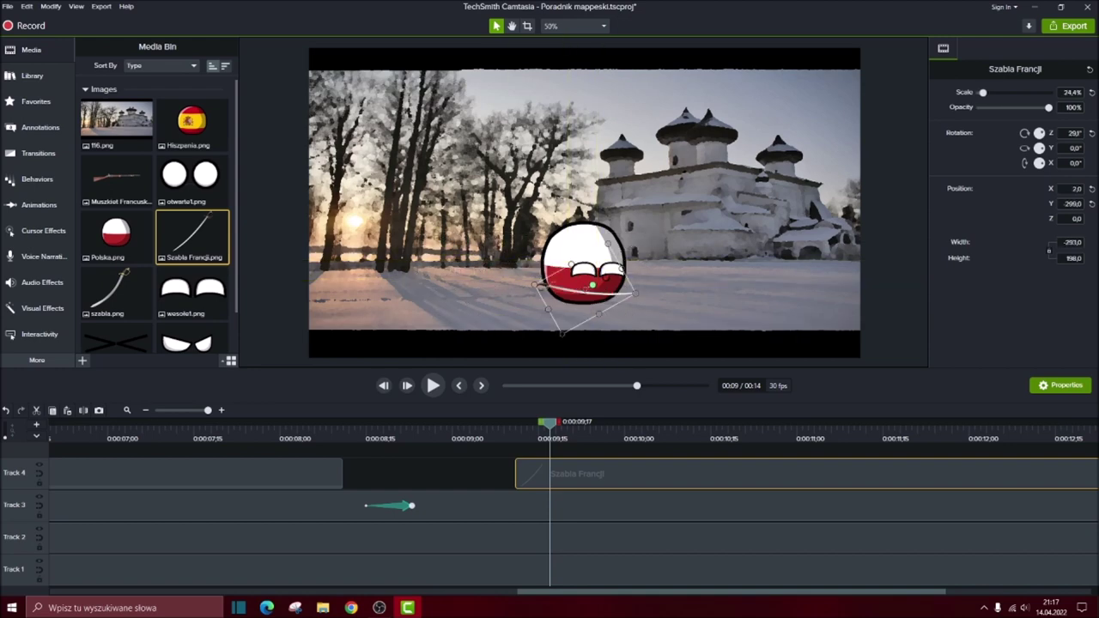
- Apply a Fade transition to the start of the sabre clip on Track 4 and play it back
drag(551, 426, 453, 429)
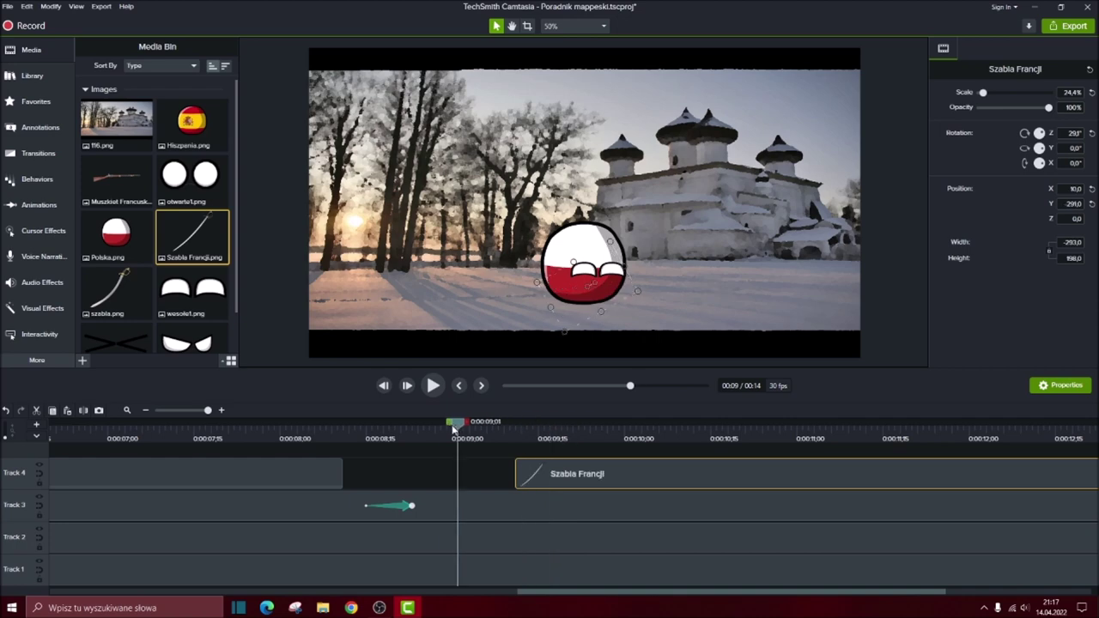
click(36, 101)
drag(125, 100, 571, 478)
key(space)
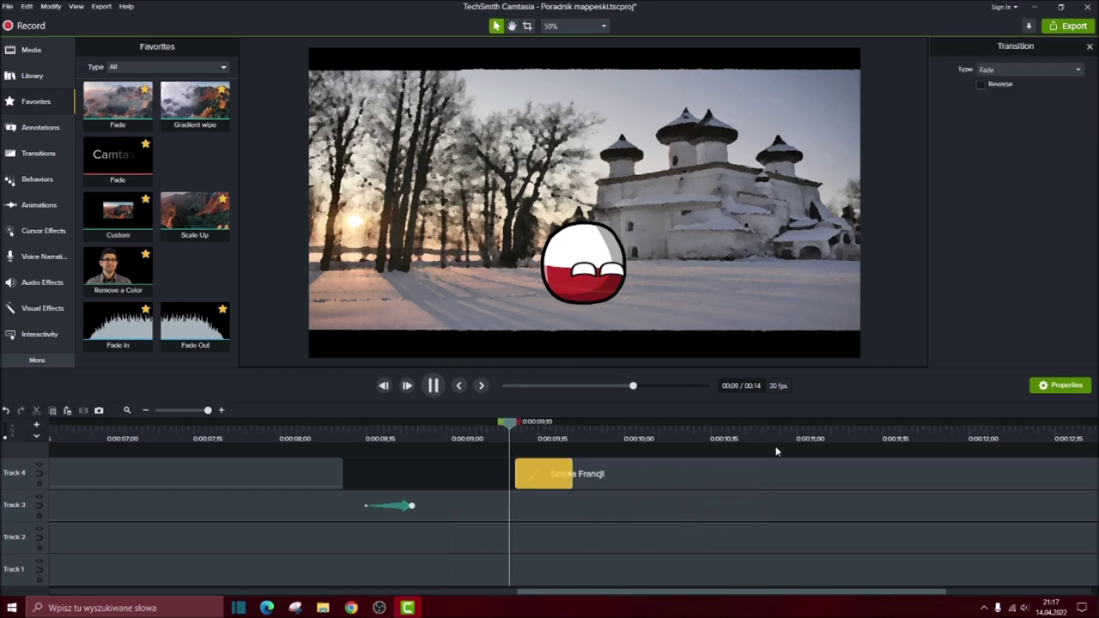
- Split the happy eyes clip on Track 3 at 9;27 and delete the part after the split
drag(678, 599, 736, 596)
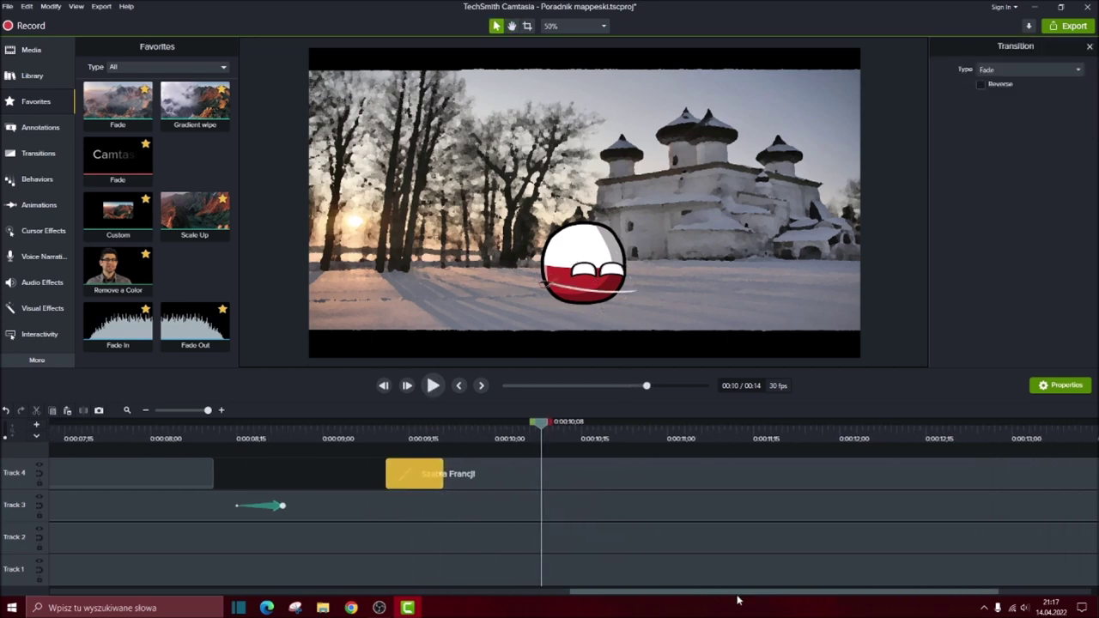
click(522, 504)
click(428, 434)
right_click(429, 421)
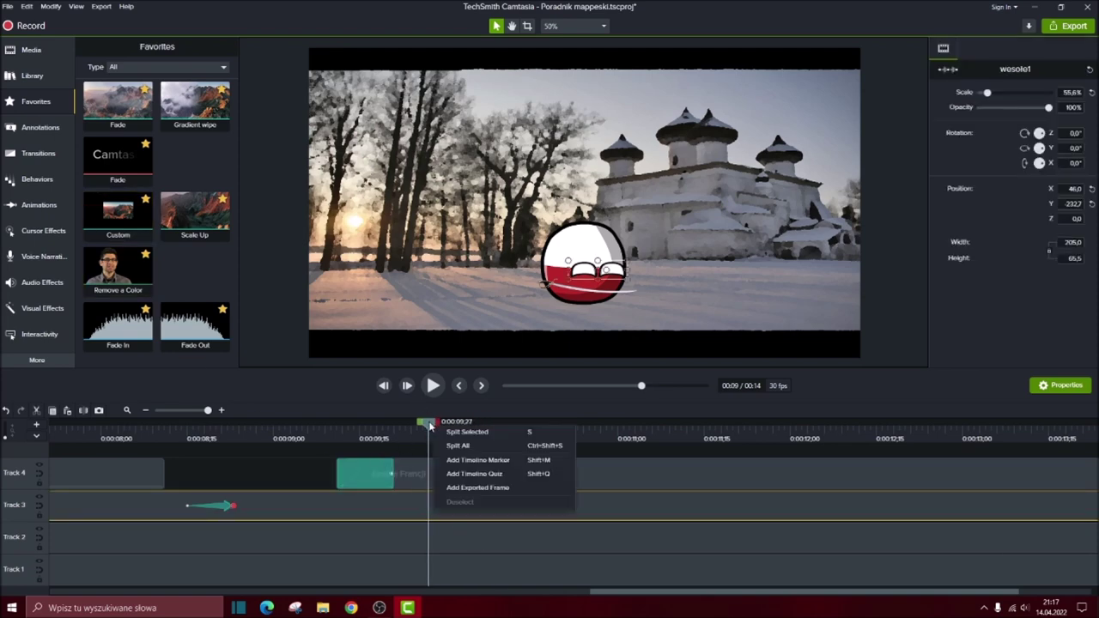
click(459, 434)
mouse_move(431, 424)
mouse_down()
mouse_move(475, 424)
mouse_move(452, 424)
mouse_up()
drag(482, 502, 564, 502)
right_click(563, 500)
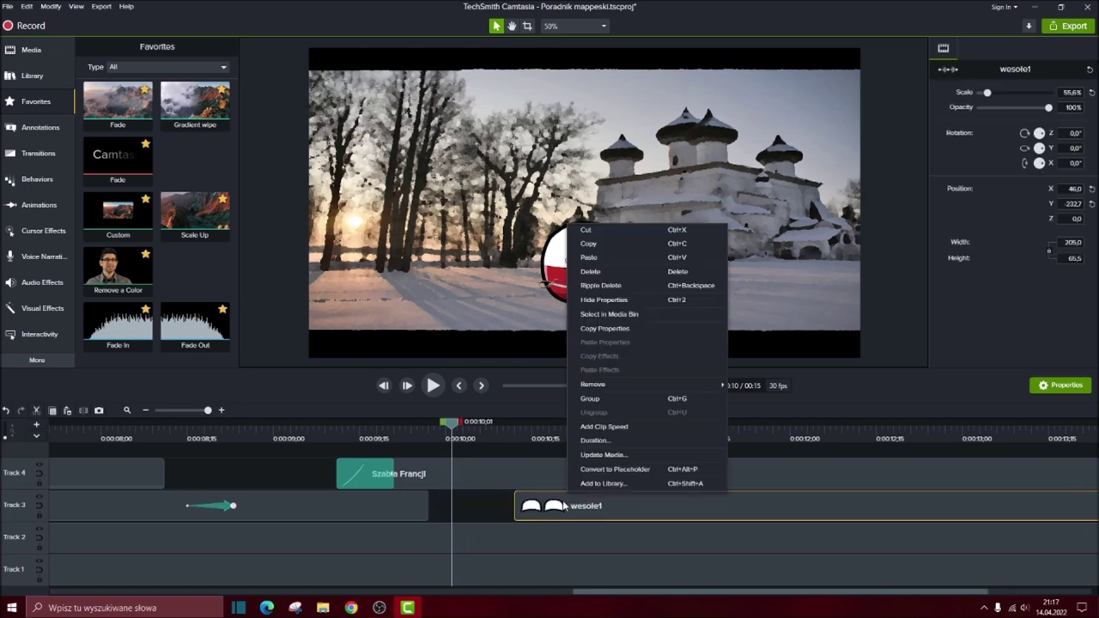
click(549, 495)
key(Delete)
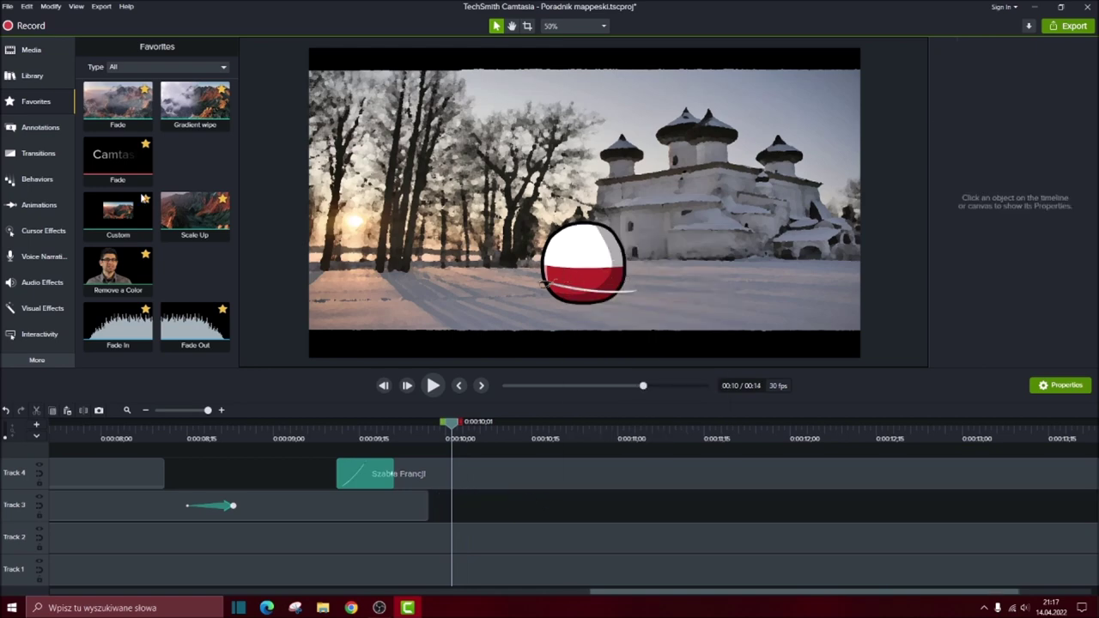
- Place zamknięte.png on Track 3 directly after the happy eyes and trim it to end at about 10;11
click(31, 50)
scroll(180, 309, down, 1)
drag(116, 301, 481, 507)
drag(626, 596, 716, 596)
drag(1088, 502, 301, 510)
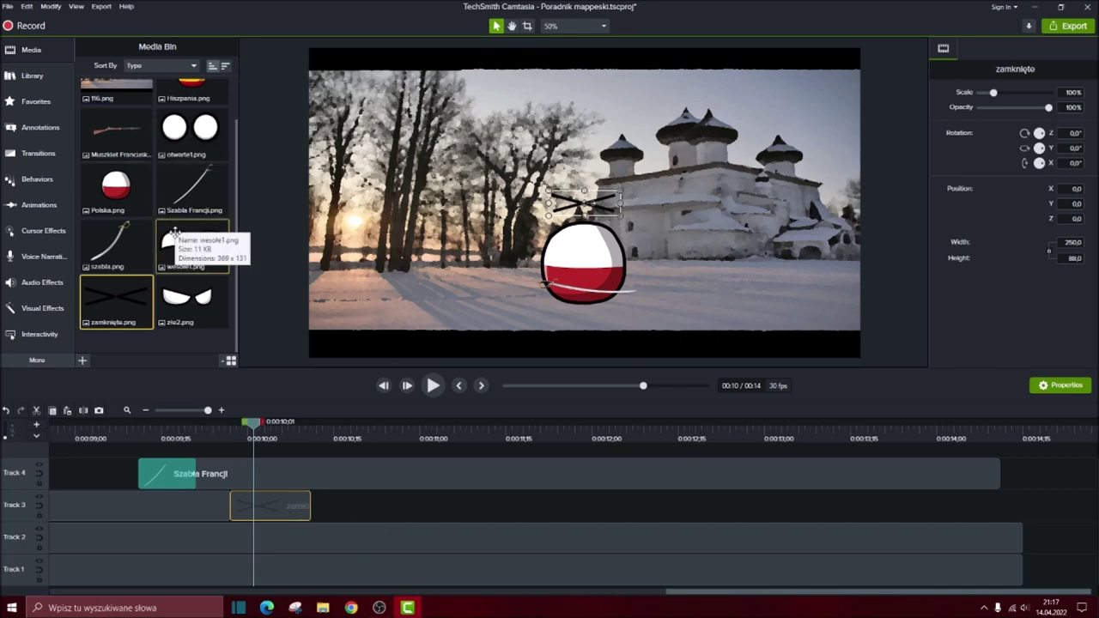
- Place złe2.png on Track 3 directly after the closed eyes and trim its end to match Tracks 1 and 2
drag(176, 291, 315, 508)
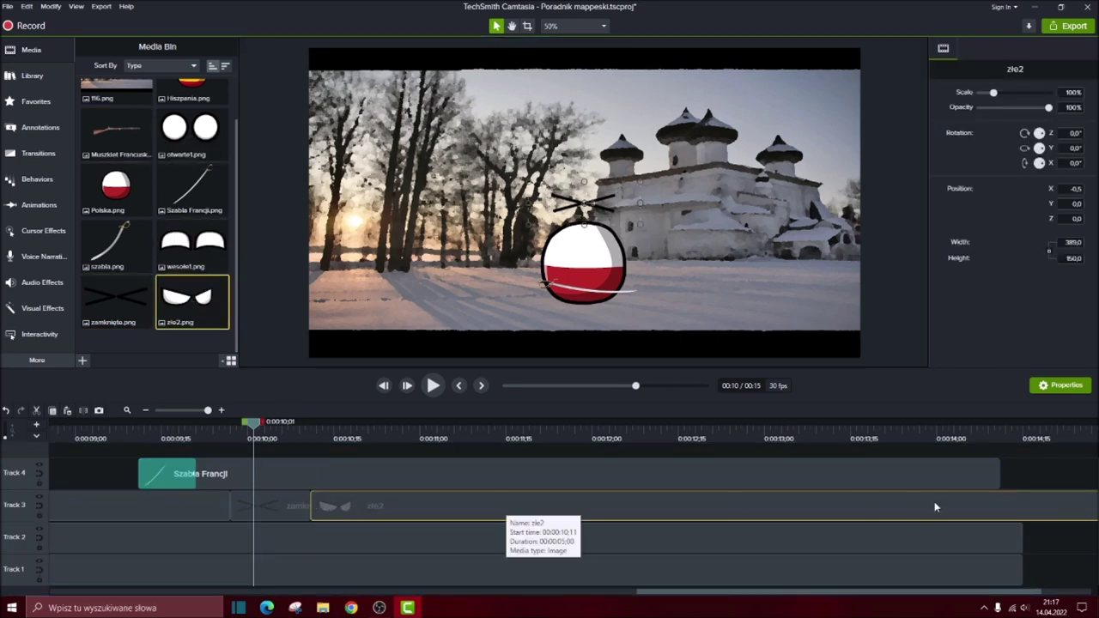
drag(897, 593, 947, 593)
drag(1041, 506, 892, 507)
click(866, 476)
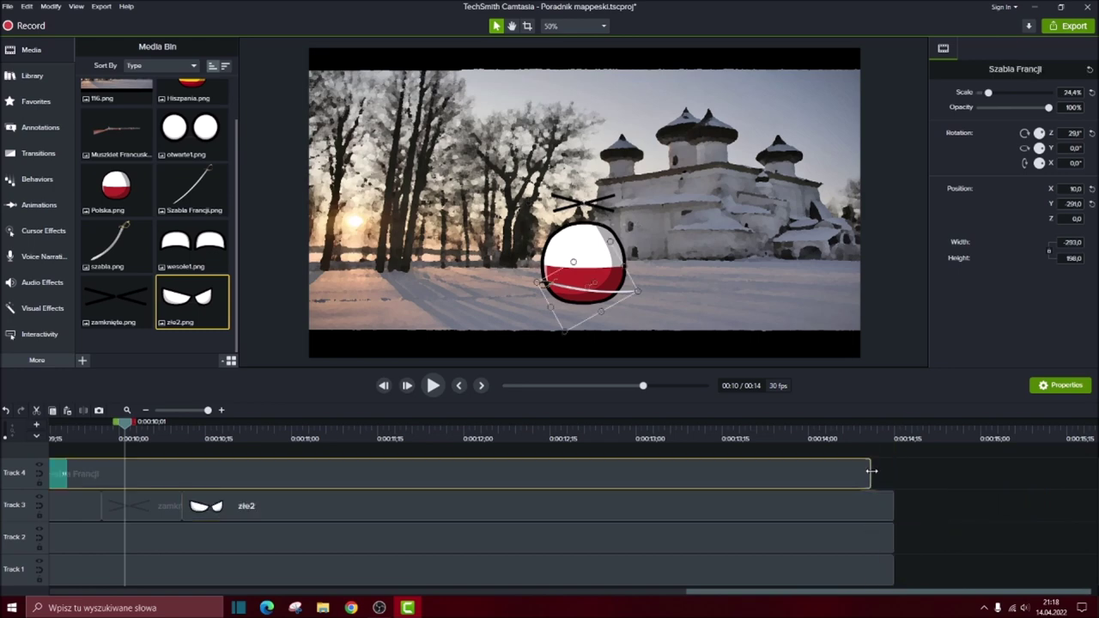
drag(878, 593, 729, 593)
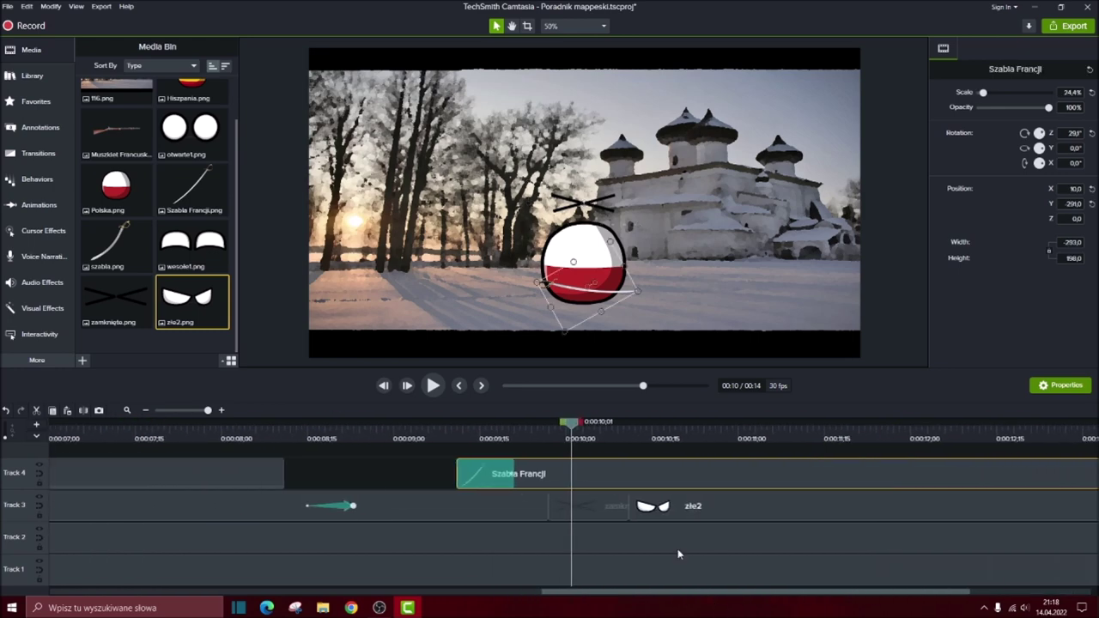
- Add Fade transitions before and after the zamknięte clip on Track 3, shorten them and play the blink back
click(30, 100)
drag(112, 98, 537, 504)
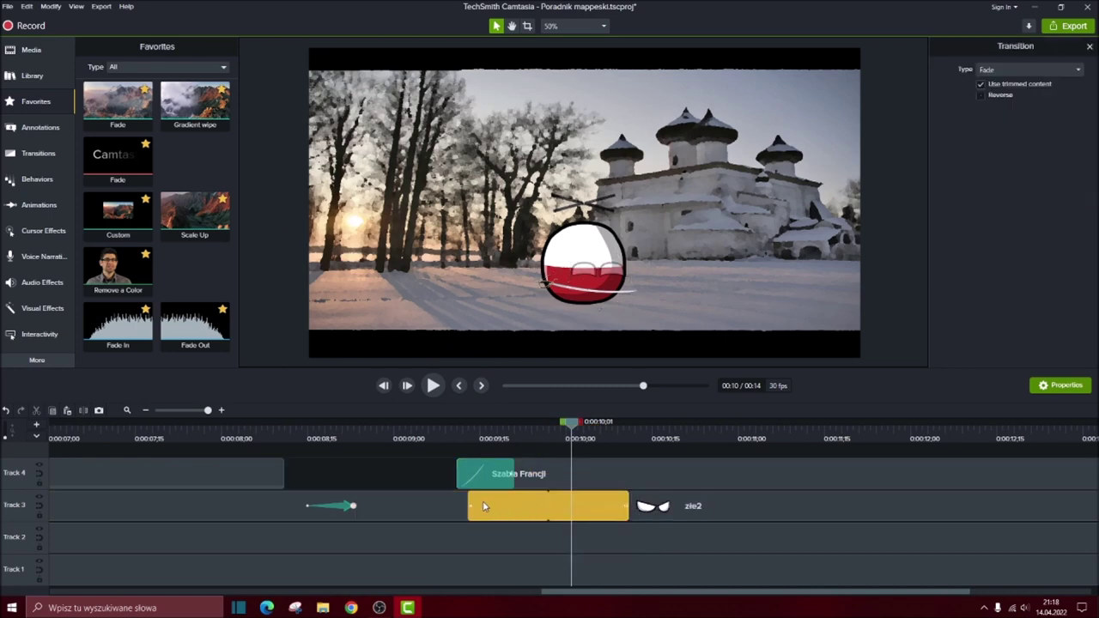
drag(471, 503, 542, 506)
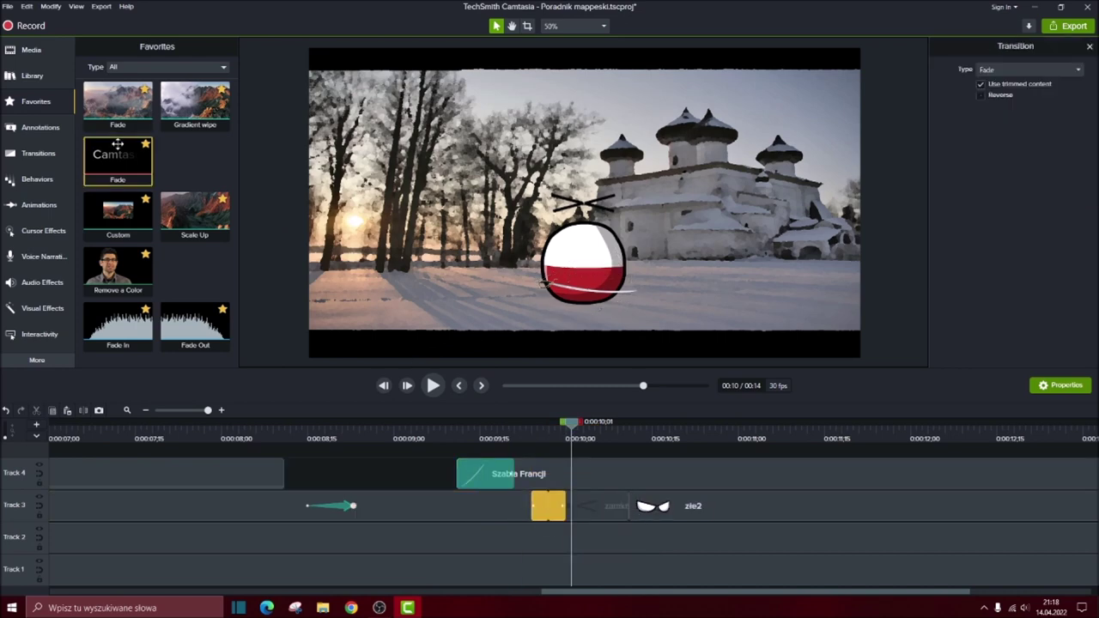
click(686, 506)
drag(694, 507, 643, 498)
drag(575, 424, 400, 423)
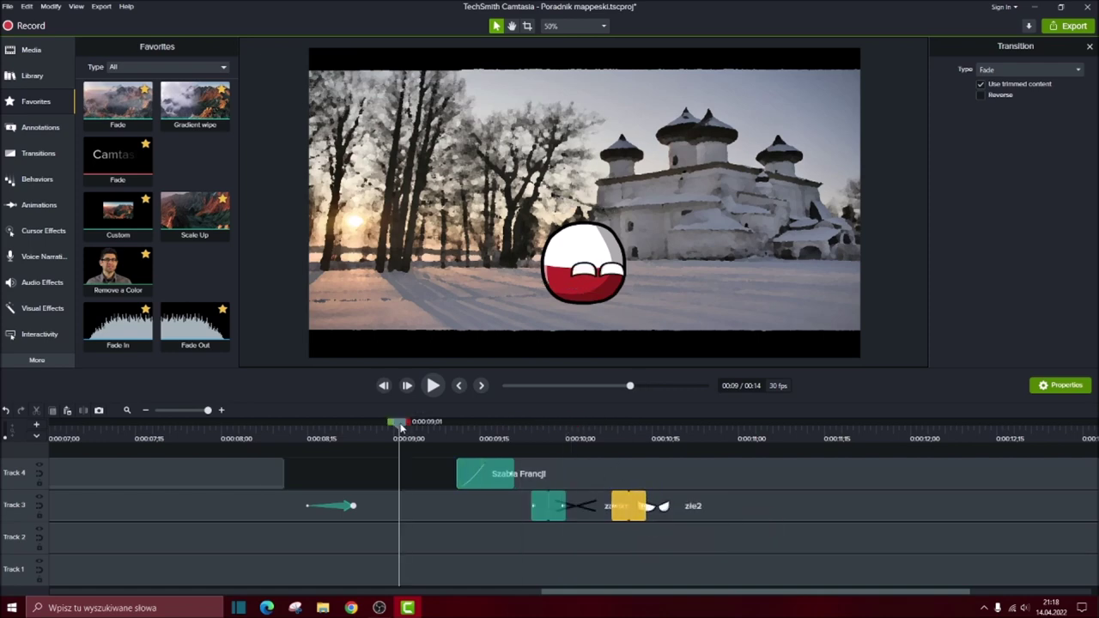
key(space)
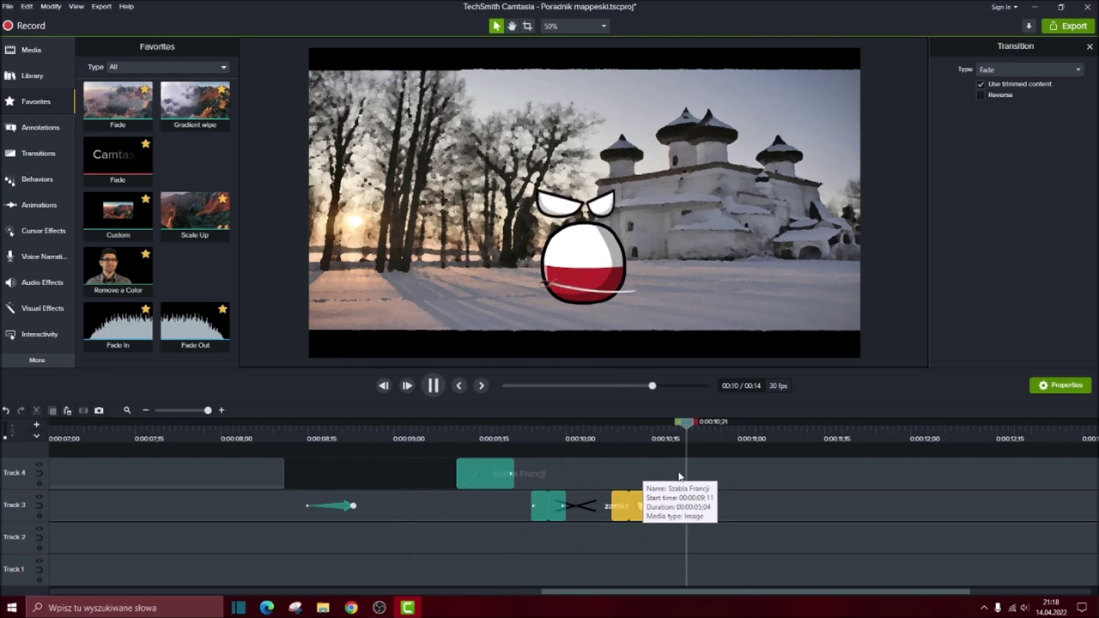
key(space)
- Scale the closed eyes to 85.9%, place them on the ball's face at X 50.1, Y -237.8, and play the blink back
drag(687, 424, 565, 423)
drag(598, 203, 631, 260)
click(613, 268)
click(592, 509)
click(580, 261)
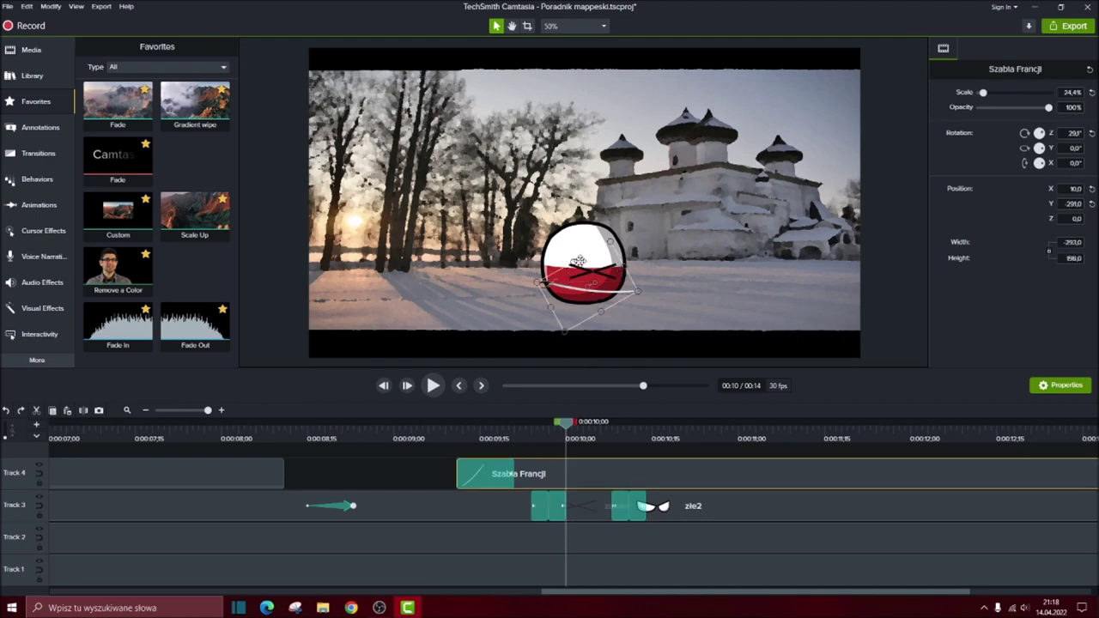
click(589, 508)
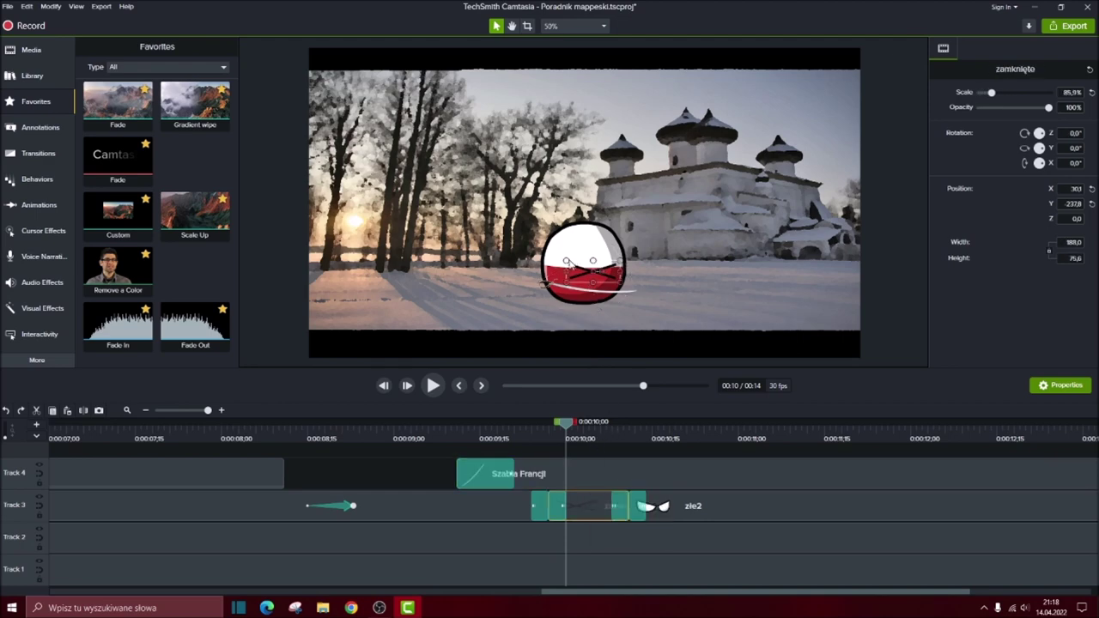
drag(568, 260, 573, 260)
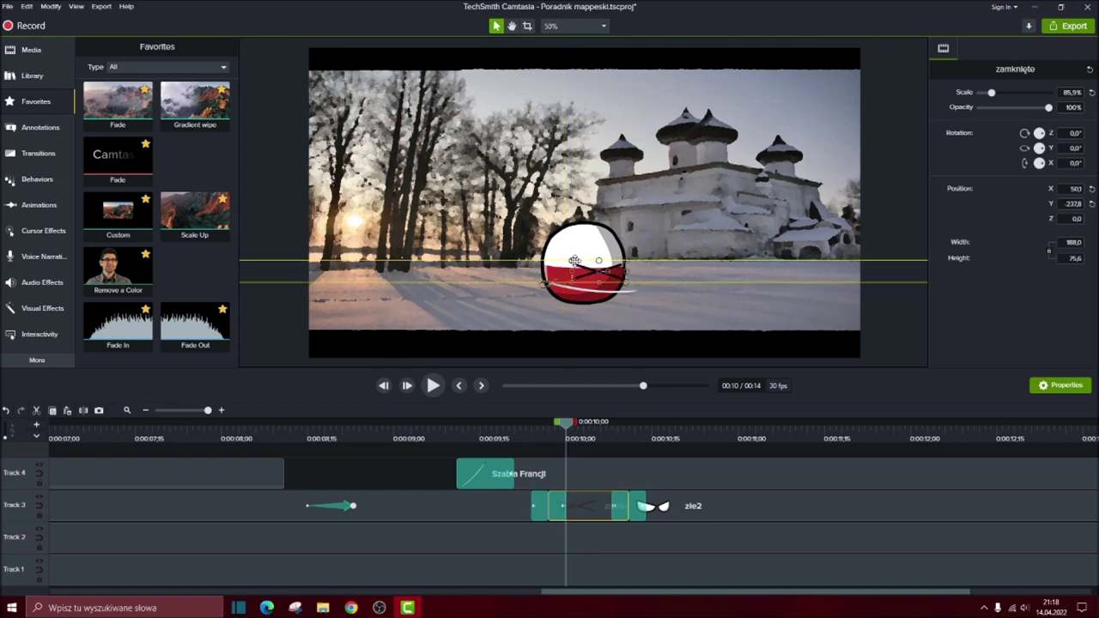
drag(563, 423, 490, 426)
key(space)
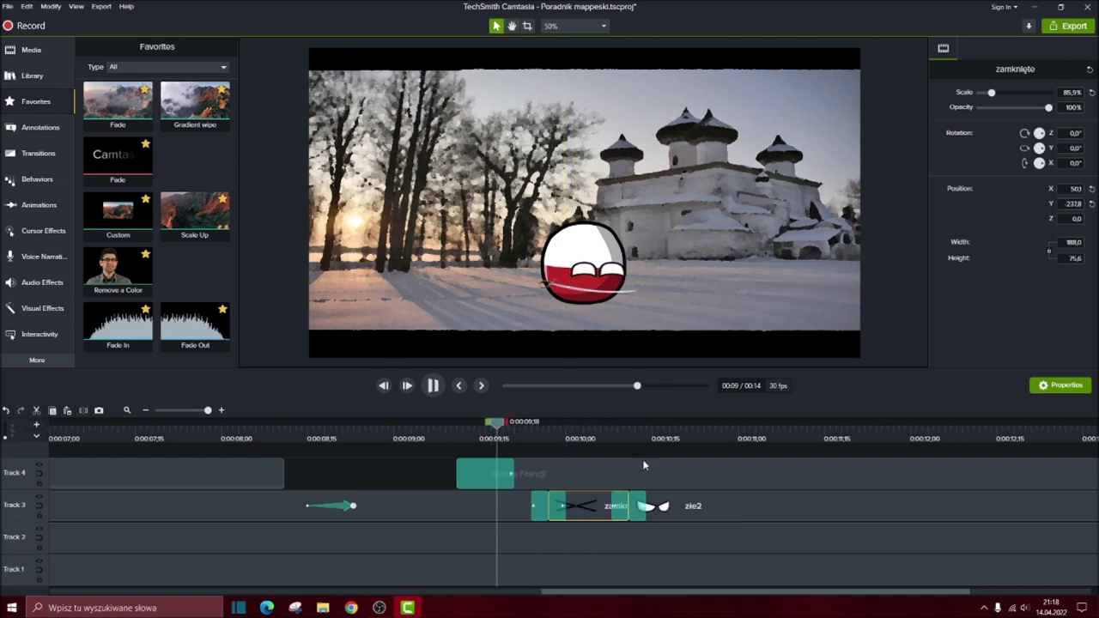
key(space)
- Scale the złe2 angry eyes to 60.9%, place them on the ball's face at X 67.6, Y -237.8, and play it back
click(595, 209)
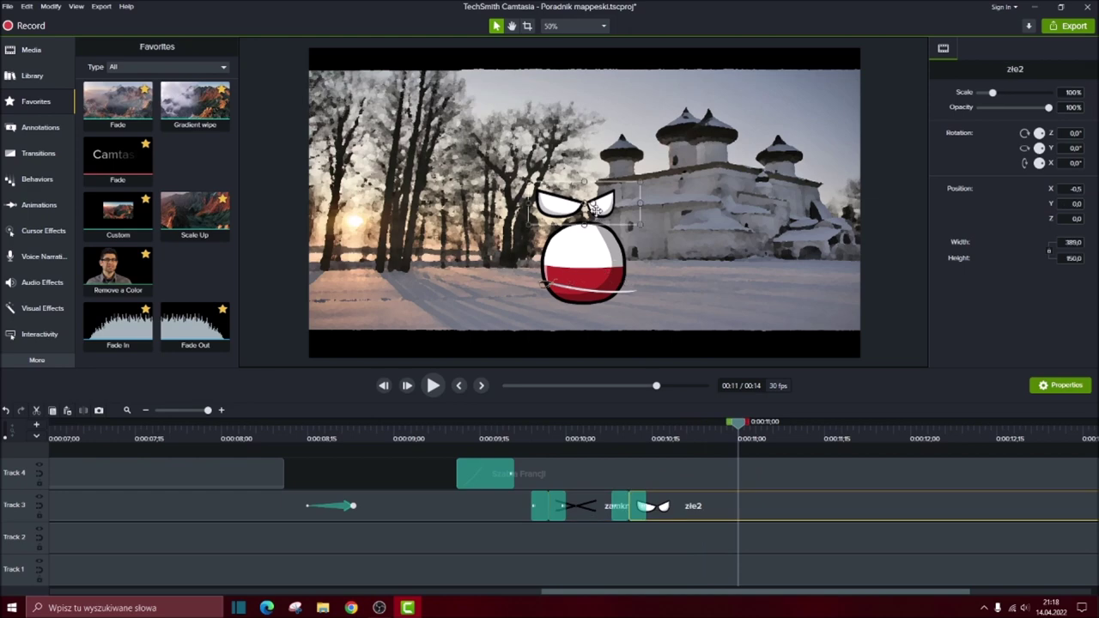
drag(595, 208, 617, 269)
drag(736, 423, 473, 423)
key(space)
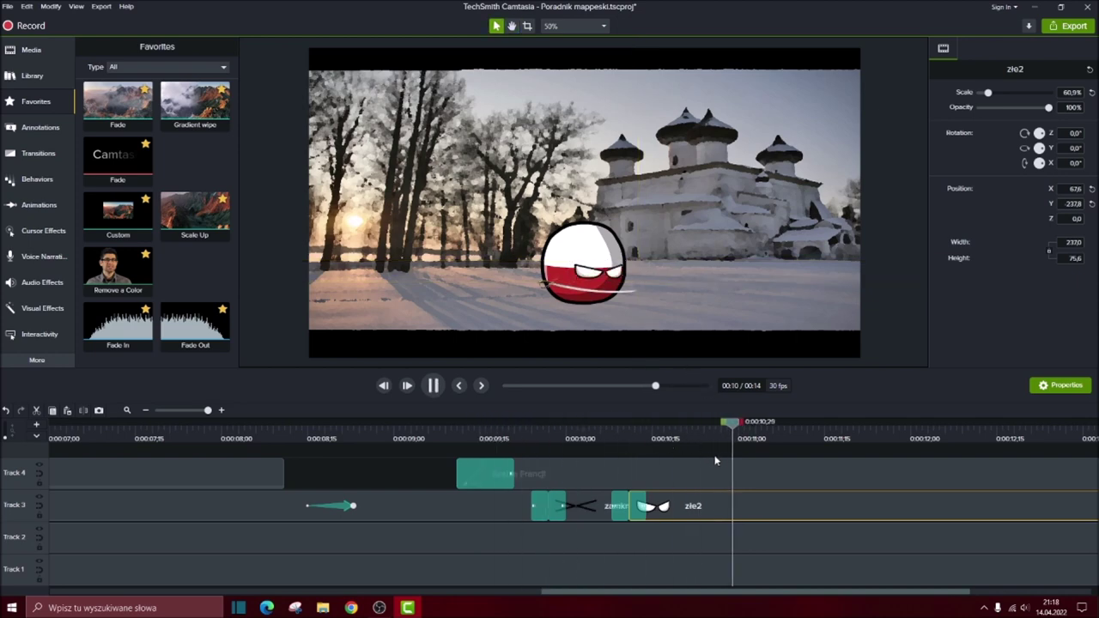
key(space)
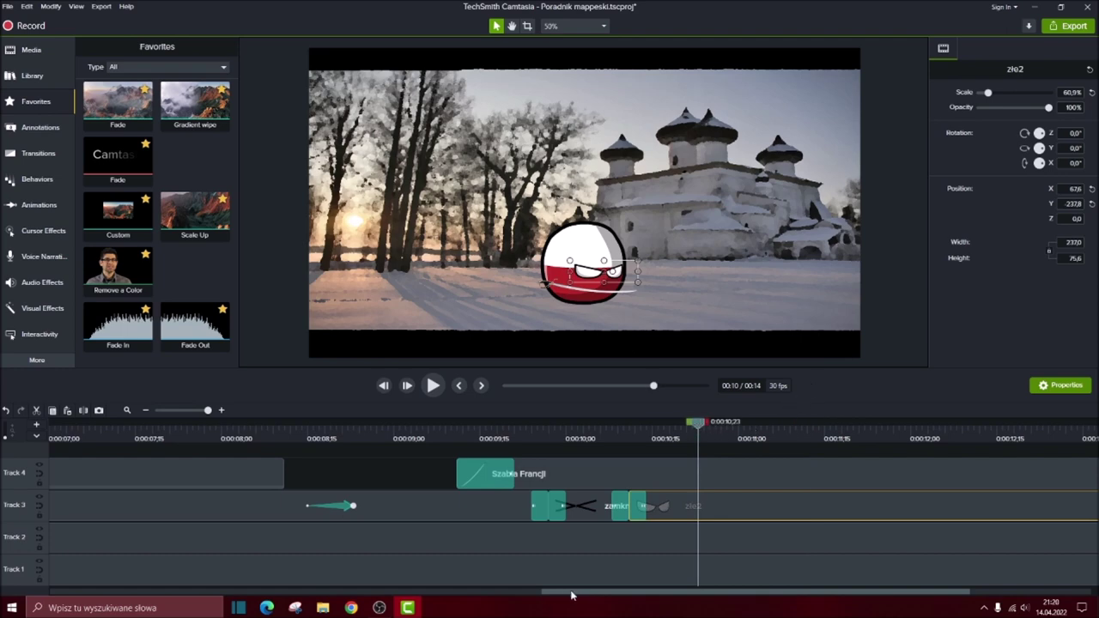
- Add a Custom animation ending at 11;01 to the sabre on Track 4, rotating it to 128.2° at X -114, Y -191
drag(571, 593, 696, 610)
drag(401, 426, 429, 422)
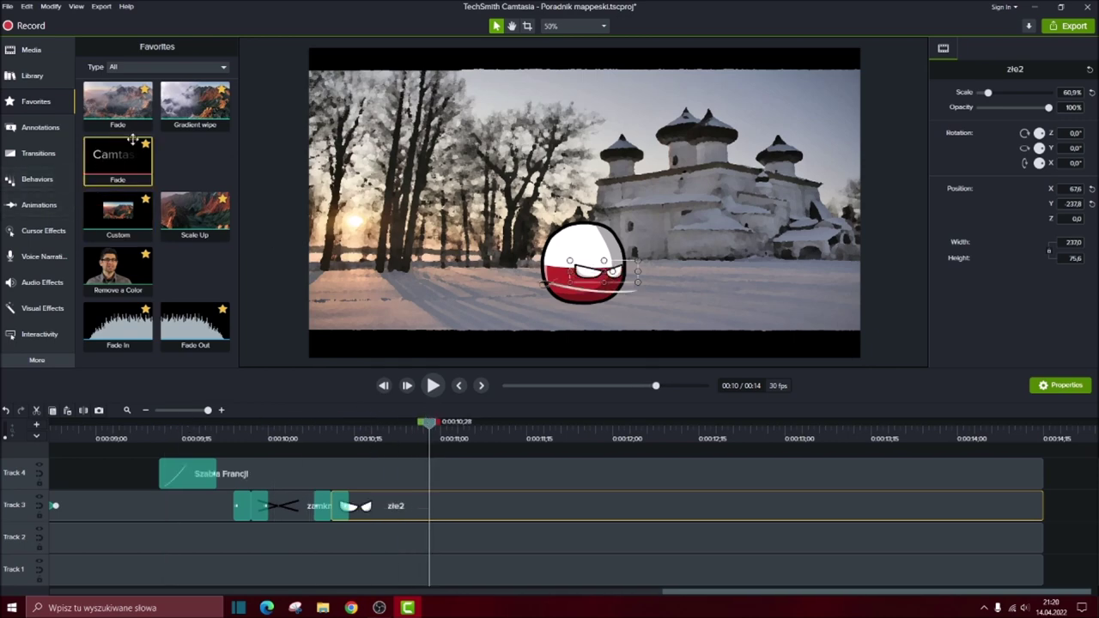
click(31, 49)
click(36, 100)
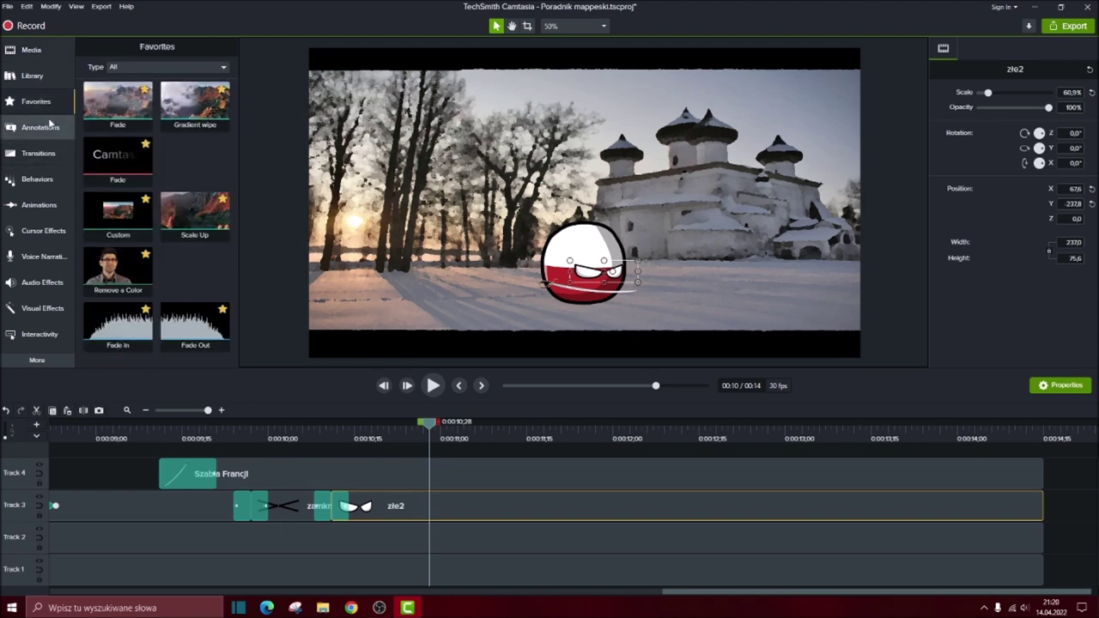
mouse_move(117, 159)
mouse_down()
mouse_move(559, 510)
mouse_move(465, 483)
mouse_move(117, 151)
mouse_up()
drag(132, 232, 447, 474)
drag(596, 283, 497, 220)
drag(629, 293, 598, 270)
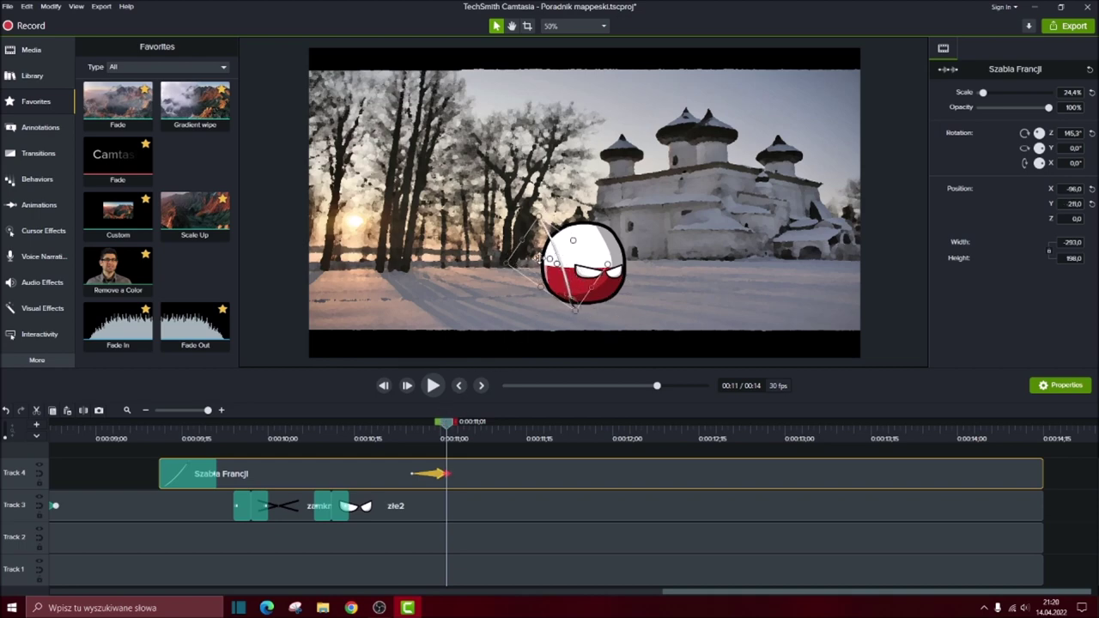
drag(551, 256, 568, 265)
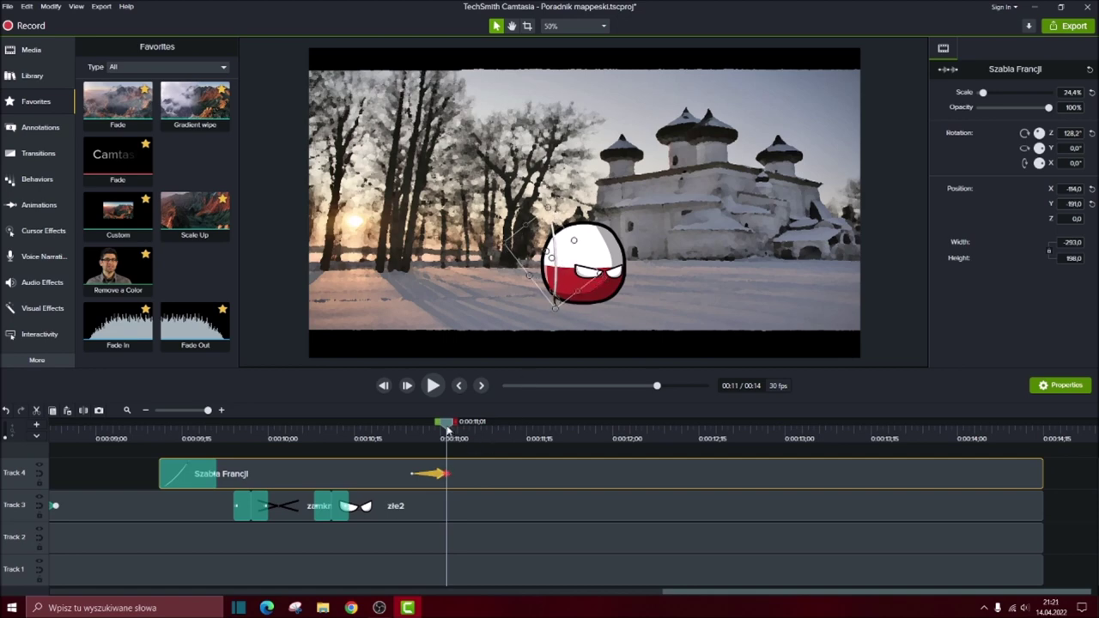
- Lengthen the sabre's raising animation on Track 4 to end at 11;08 and play it back
drag(449, 430, 327, 431)
key(space)
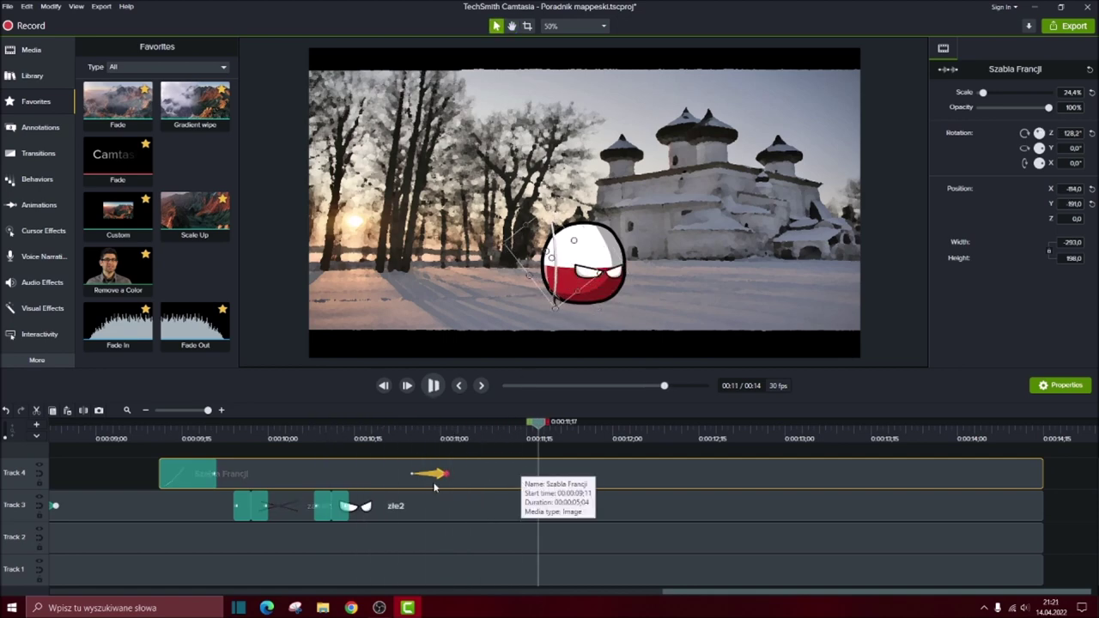
key(space)
drag(444, 473, 487, 472)
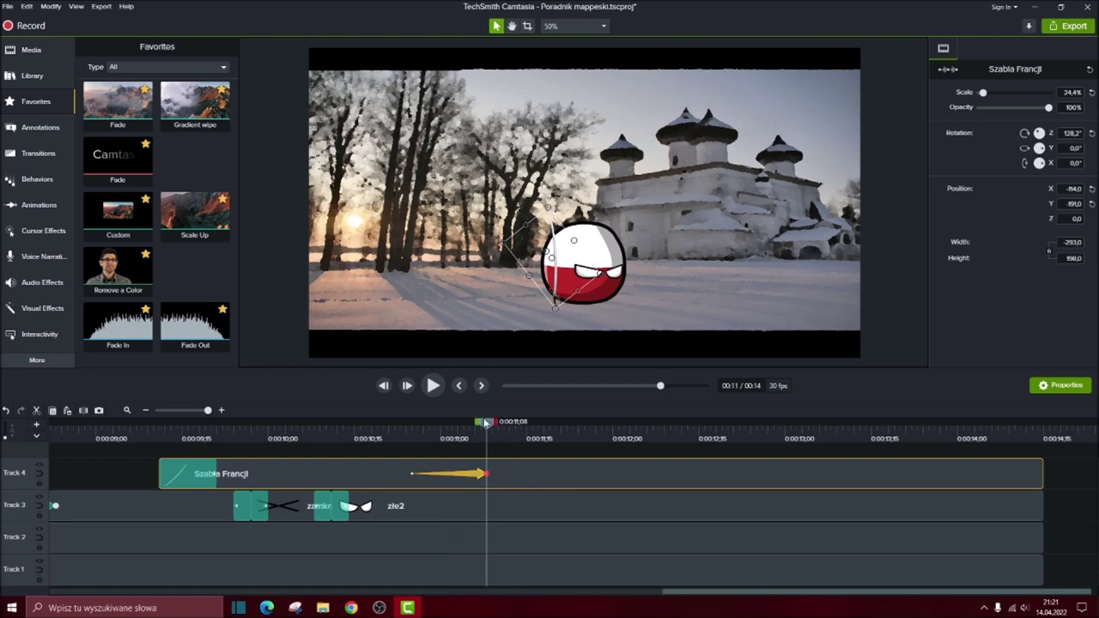
drag(485, 422, 343, 422)
key(space)
key(space)
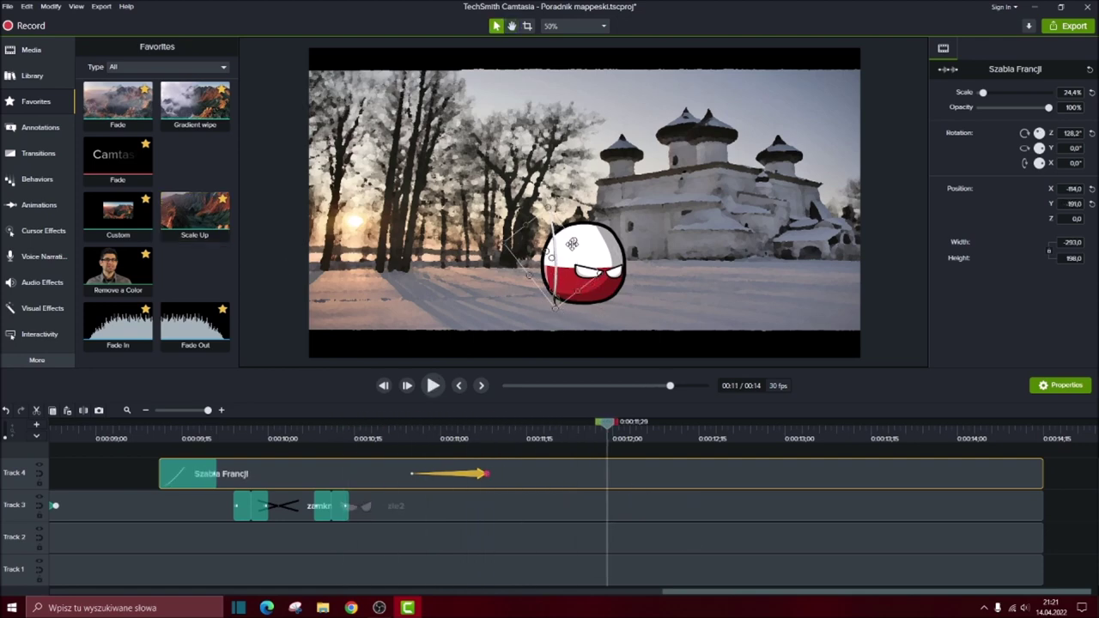
- Add a second Custom animation ending at 12;00 to the sabre, rotating it to 26° at X -36, Y -285
drag(117, 221, 612, 473)
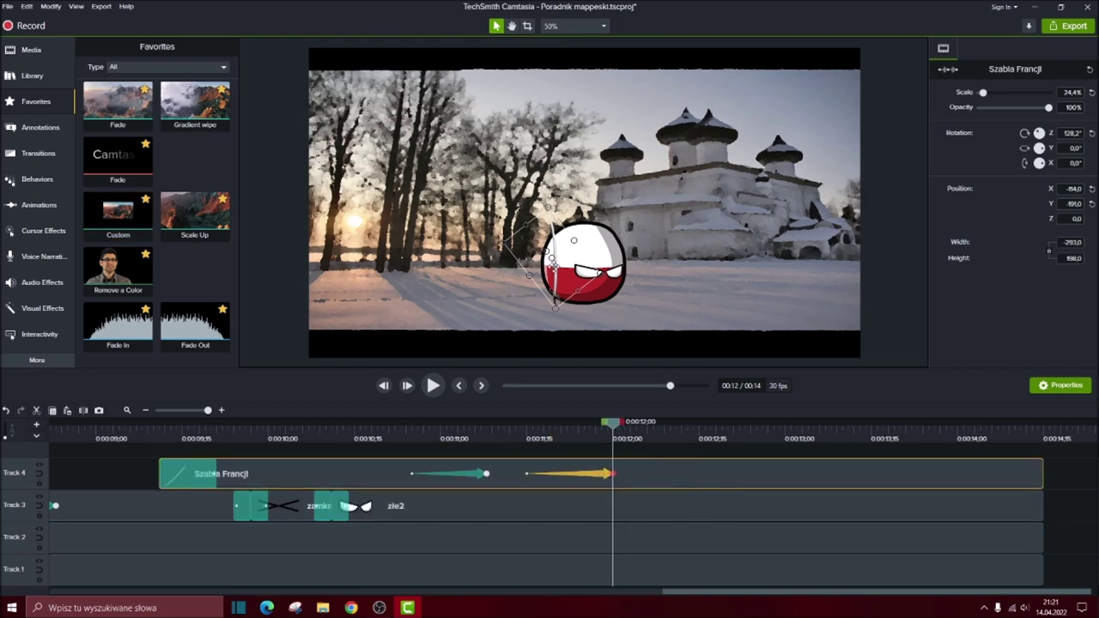
drag(546, 253, 612, 270)
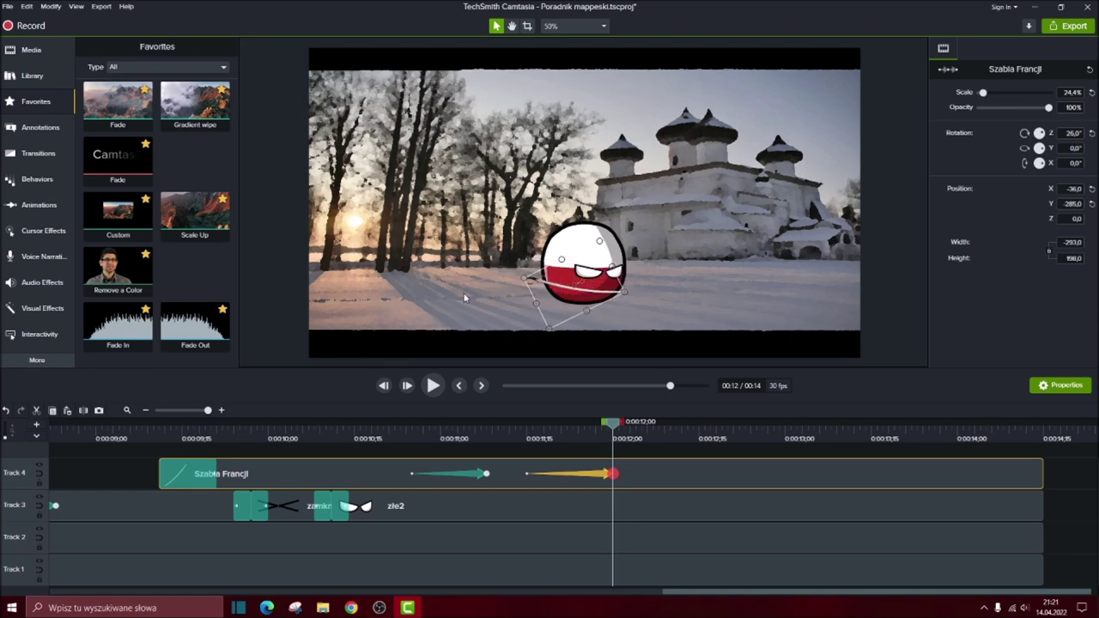
- Add a Custom animation ending at 12;00 to the Polska ball on Track 2, tilting it to -4.1° and shifting it slightly left
drag(110, 206, 635, 538)
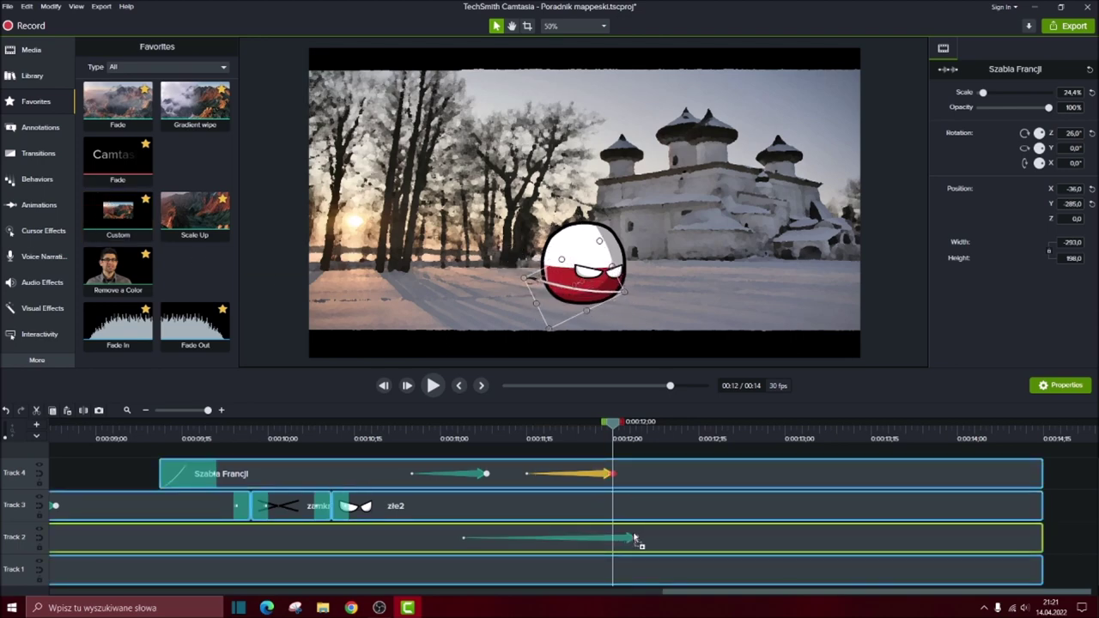
drag(725, 528, 612, 539)
click(595, 259)
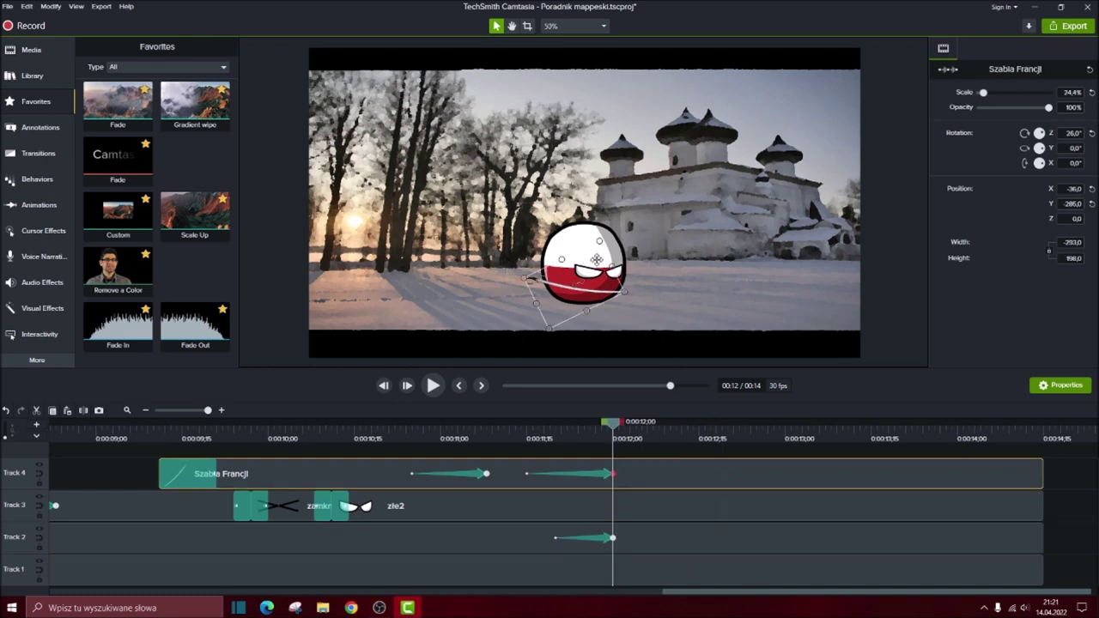
click(618, 252)
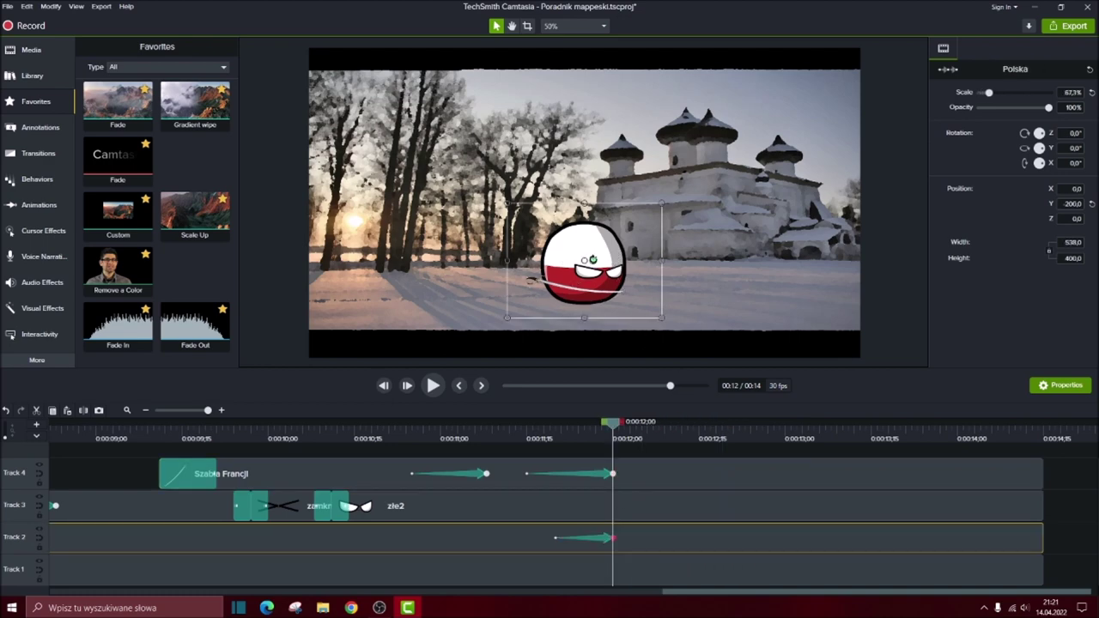
drag(597, 259, 630, 255)
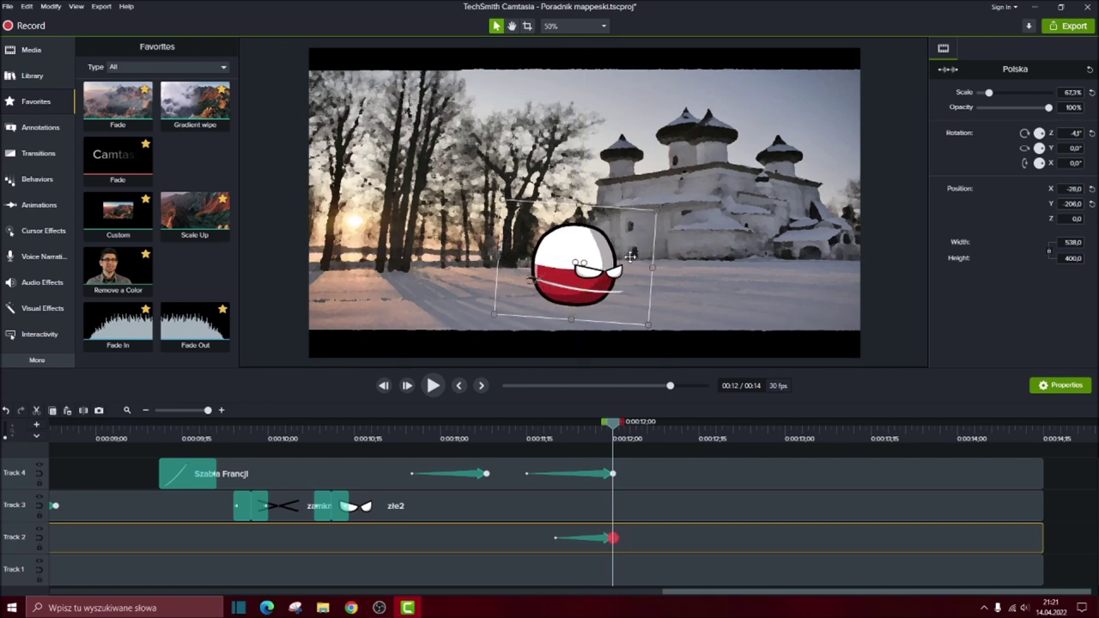
- Add a Custom animation ending at 12;00 to złe2 on Track 3, move the eyes to X 20.6, Y -247.2, and play it back
drag(116, 220, 612, 506)
drag(627, 268, 614, 273)
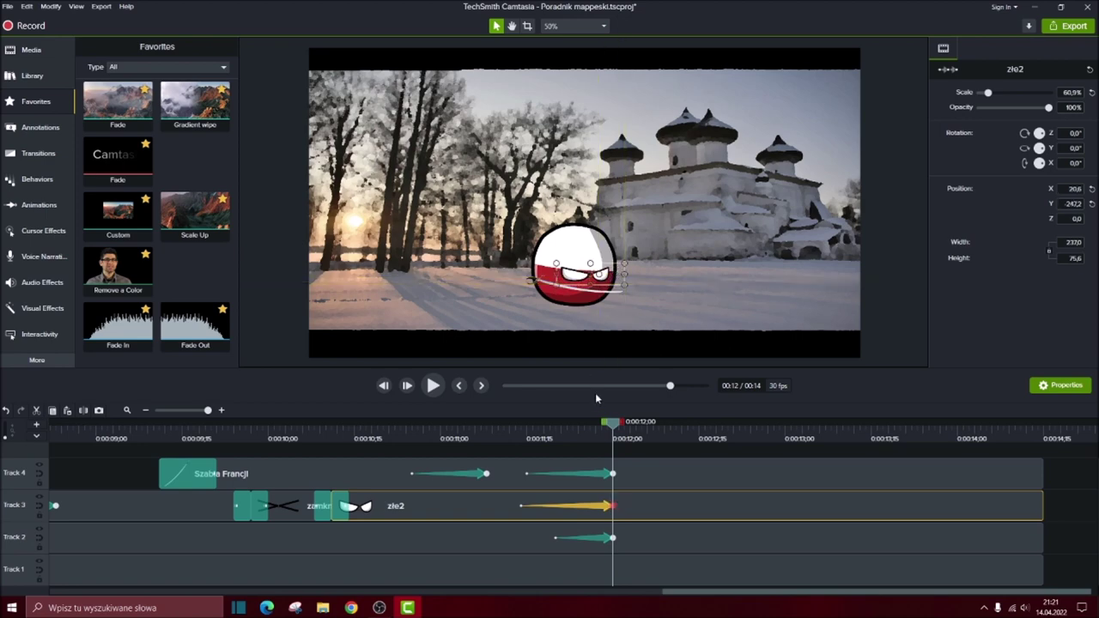
drag(615, 427, 331, 446)
key(space)
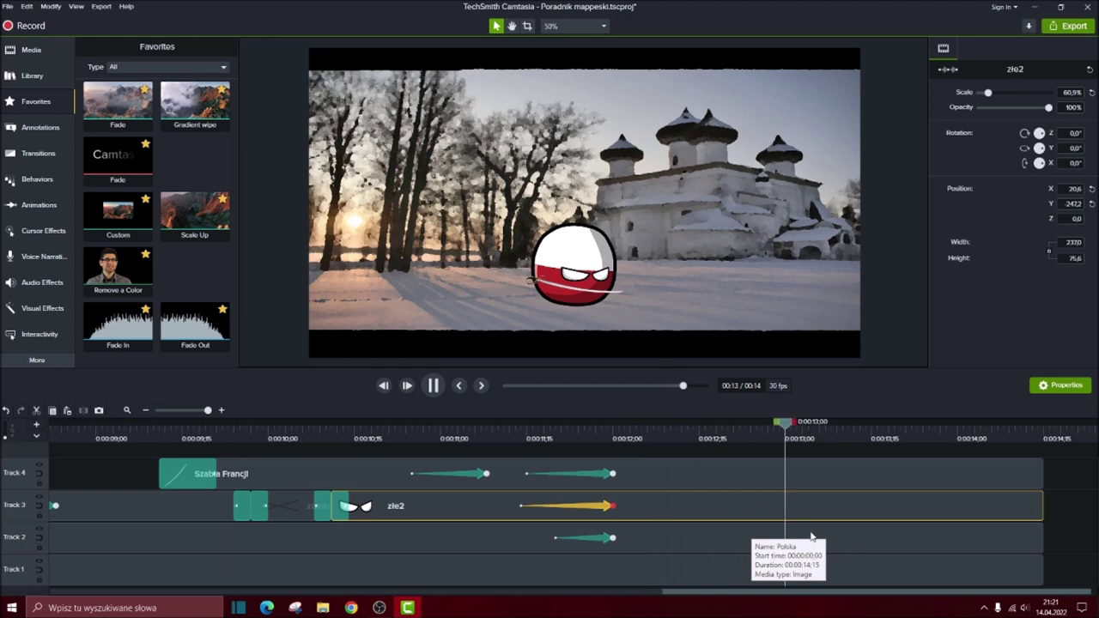
key(space)
- Extend the start of the ball's Track 2 animation to align with the eyes' animation on Track 3 and play it back
drag(556, 538, 521, 537)
key(space)
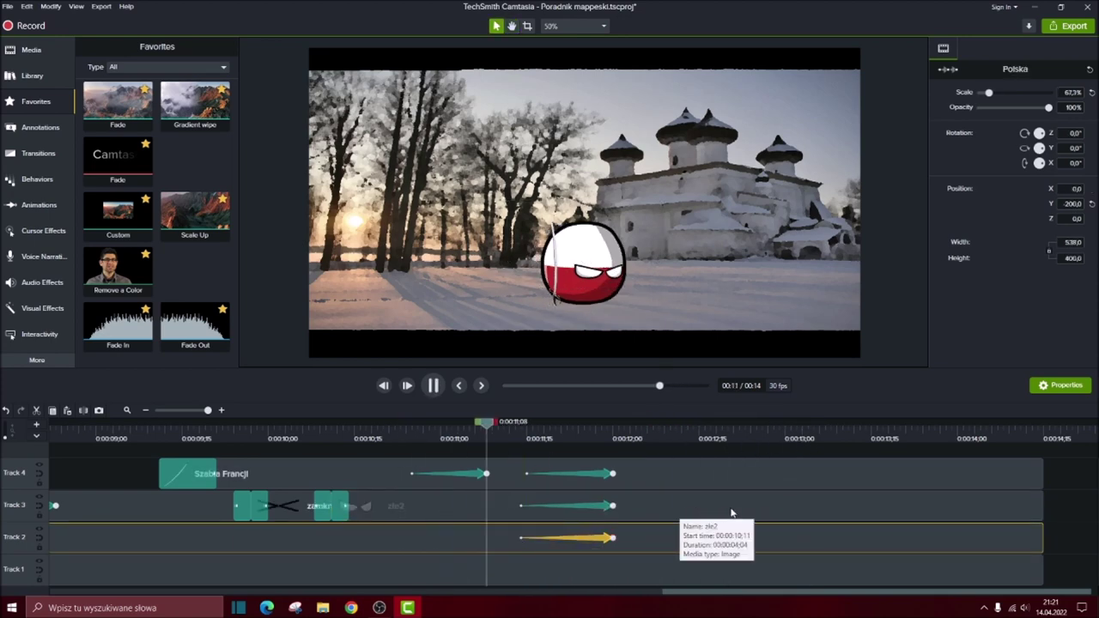
key(space)
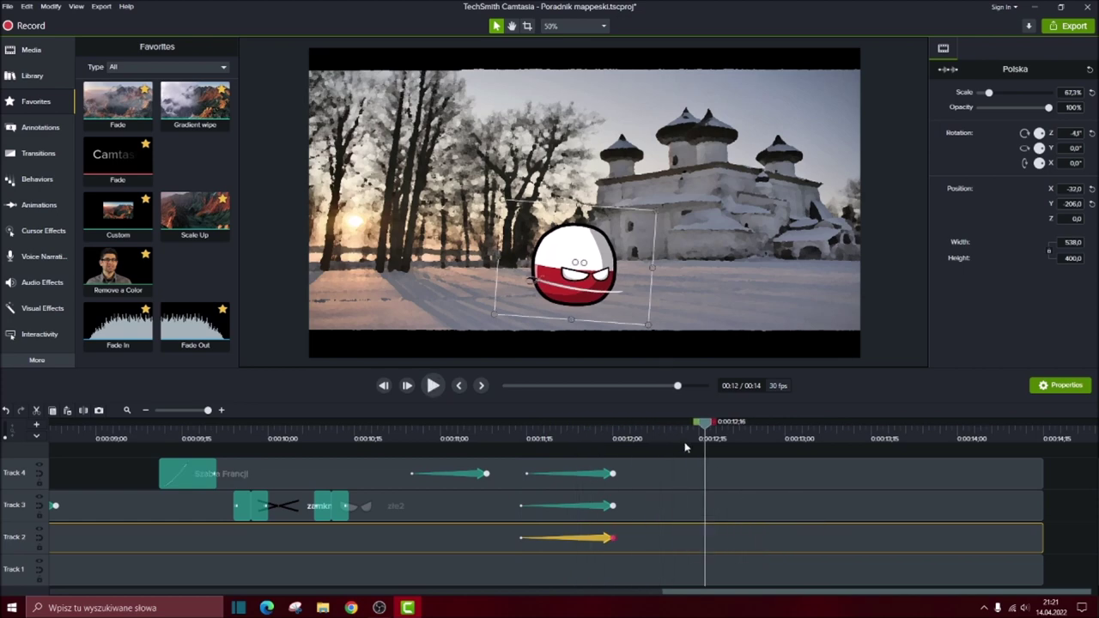
- Rotate the angry eyes to -3.4° at the 12;00 animation end point, and undo a trial shift of the sabre
click(613, 507)
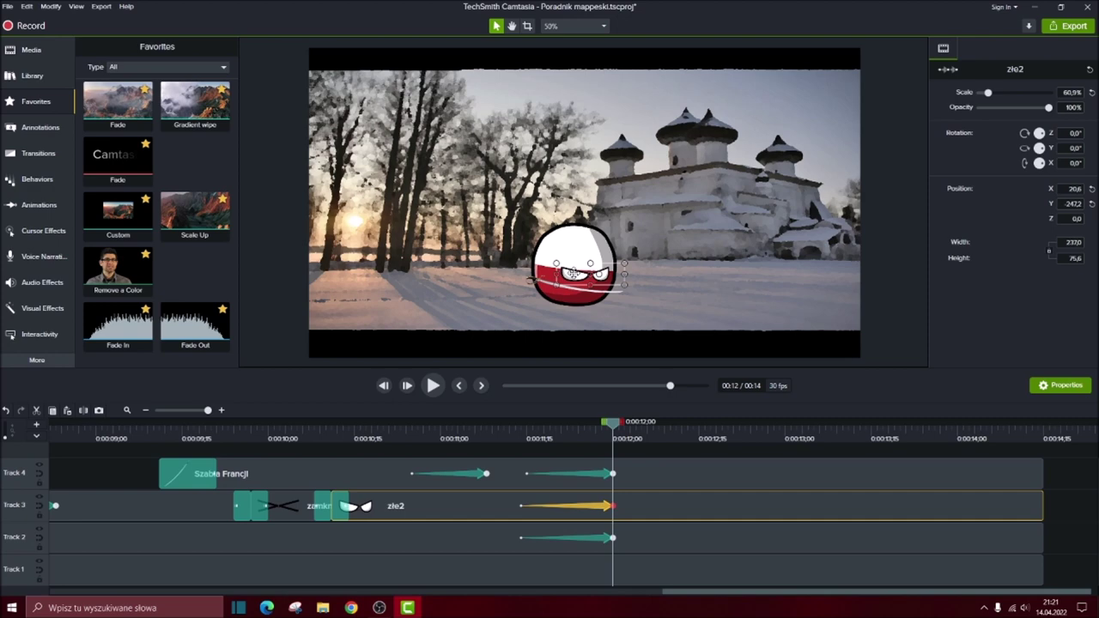
drag(600, 275, 601, 274)
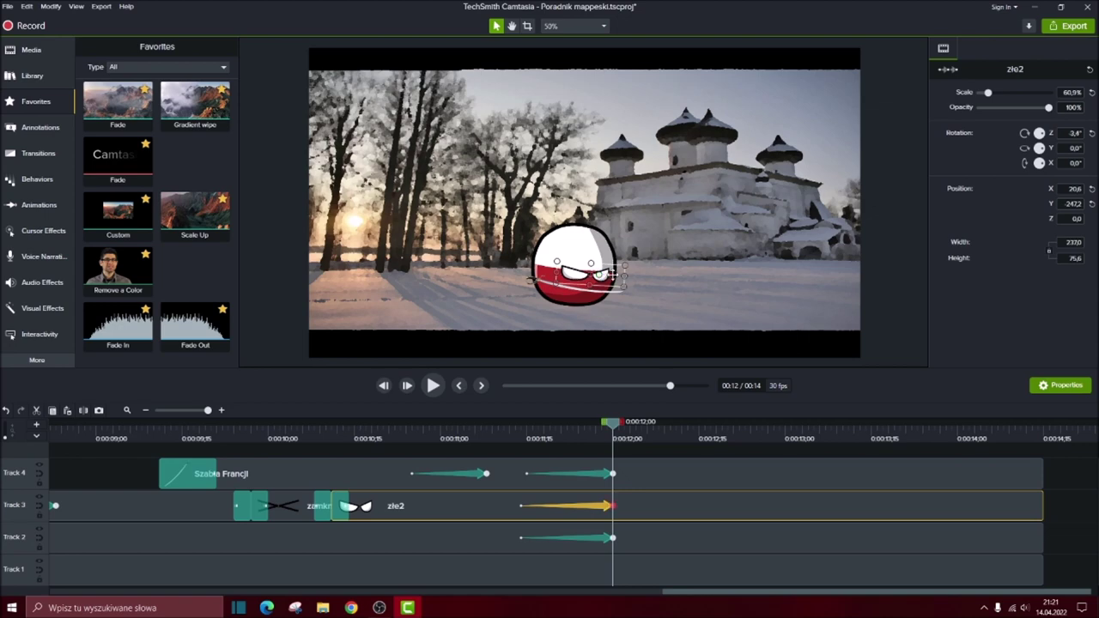
click(618, 270)
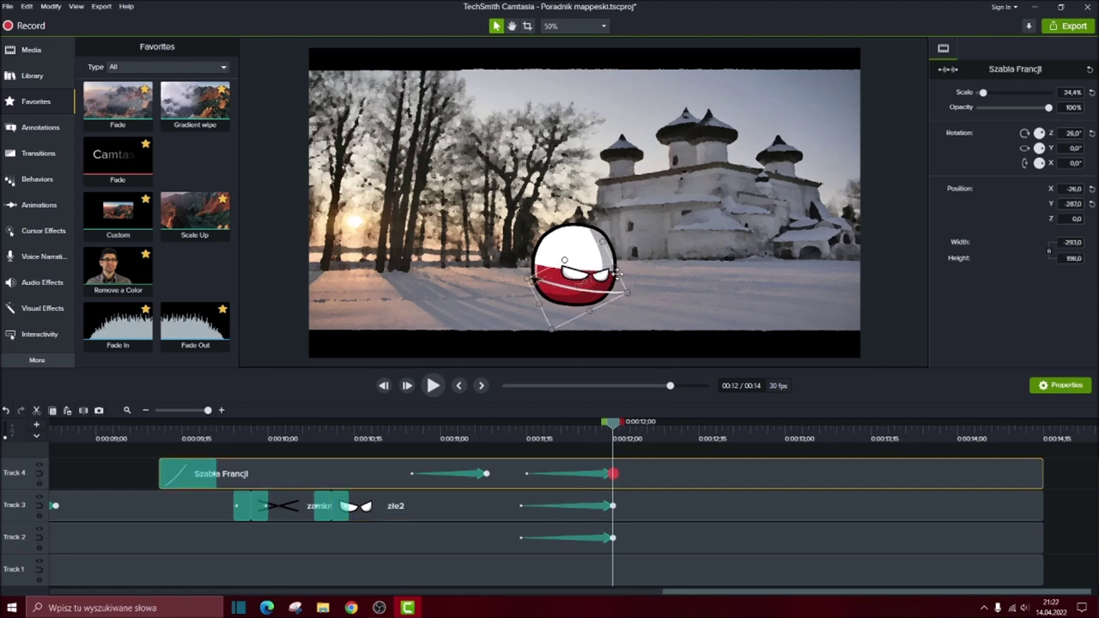
key(ctrl+z)
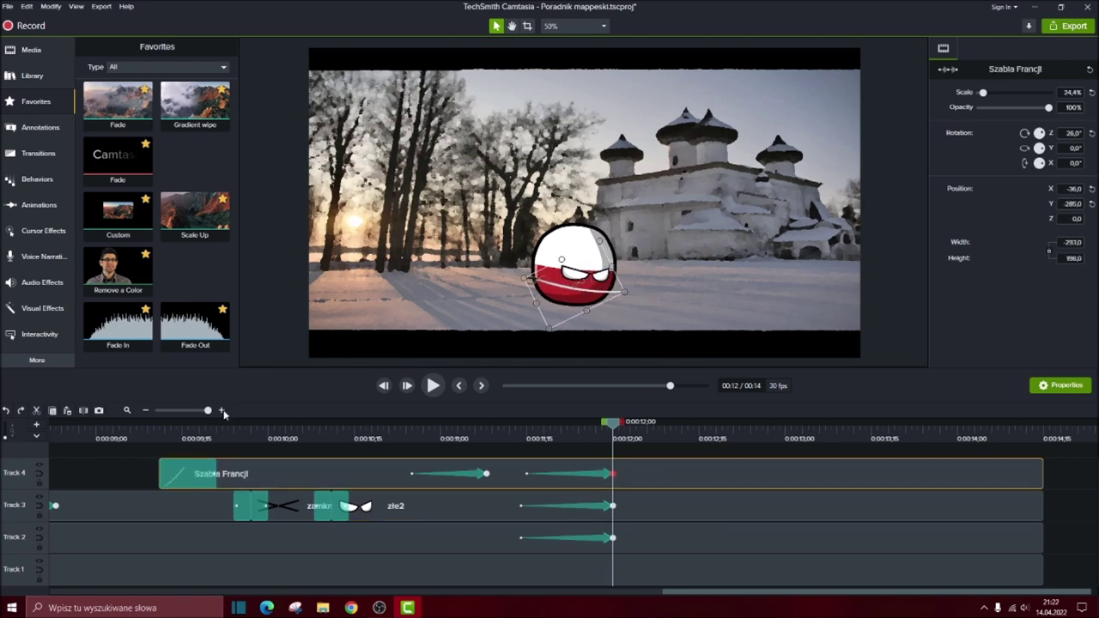
- Add a third Custom animation ending at 12;16 to the sabre, rotating it to 43.9° at X 146, Y -265
drag(129, 222, 704, 474)
drag(582, 281, 638, 276)
- Add Custom animations to the angry eyes on Track 3 and the ball on Track 2, shortening both to end at 12;16
drag(119, 230, 709, 513)
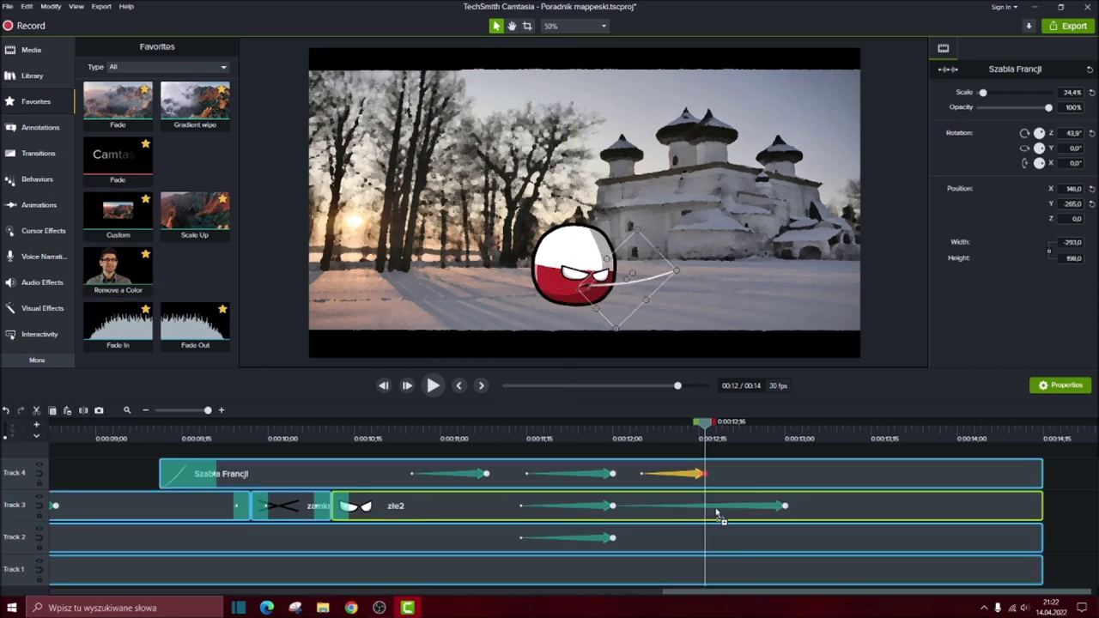
drag(818, 505, 700, 507)
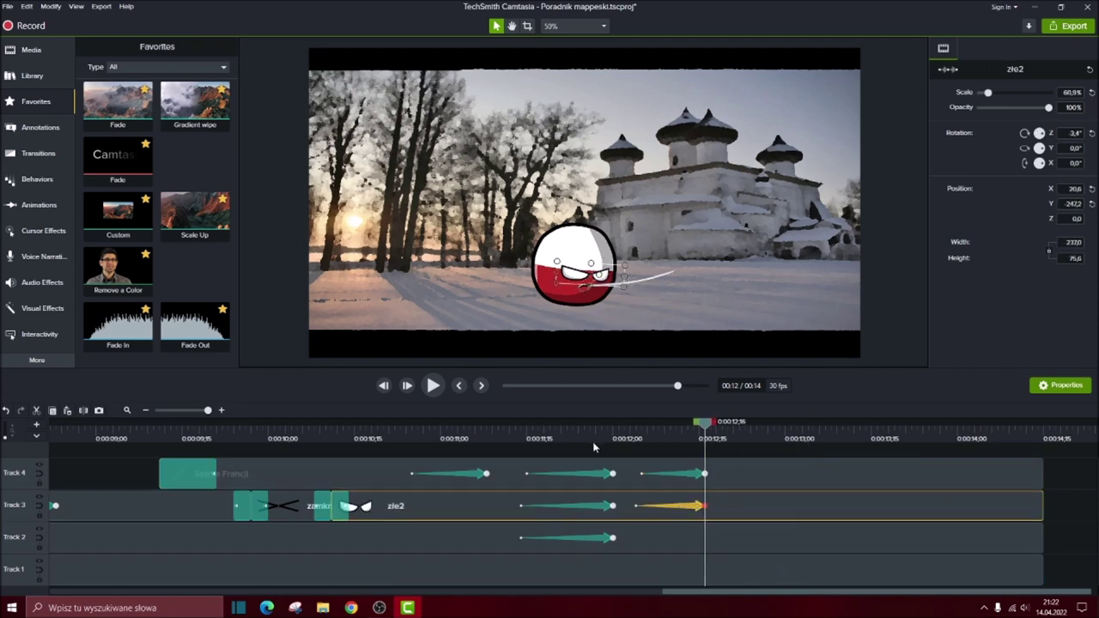
drag(129, 225, 809, 537)
drag(807, 537, 705, 539)
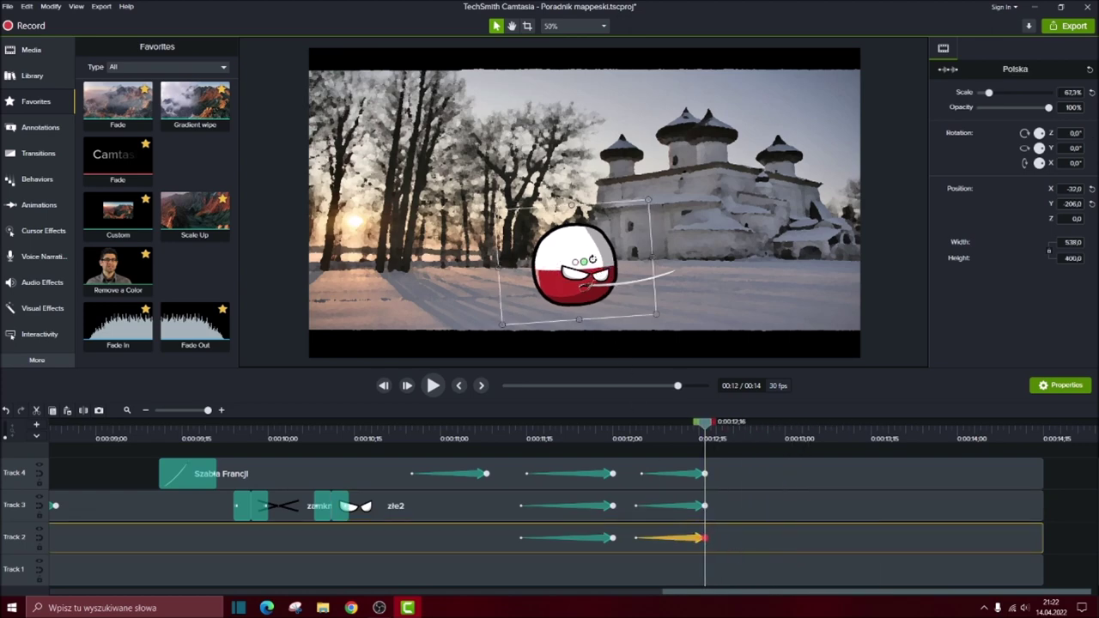
- At the 12;16 animation end point, move the sabre to X 188, Y -269 and the Polish ball to X 40, Y -218
click(628, 254)
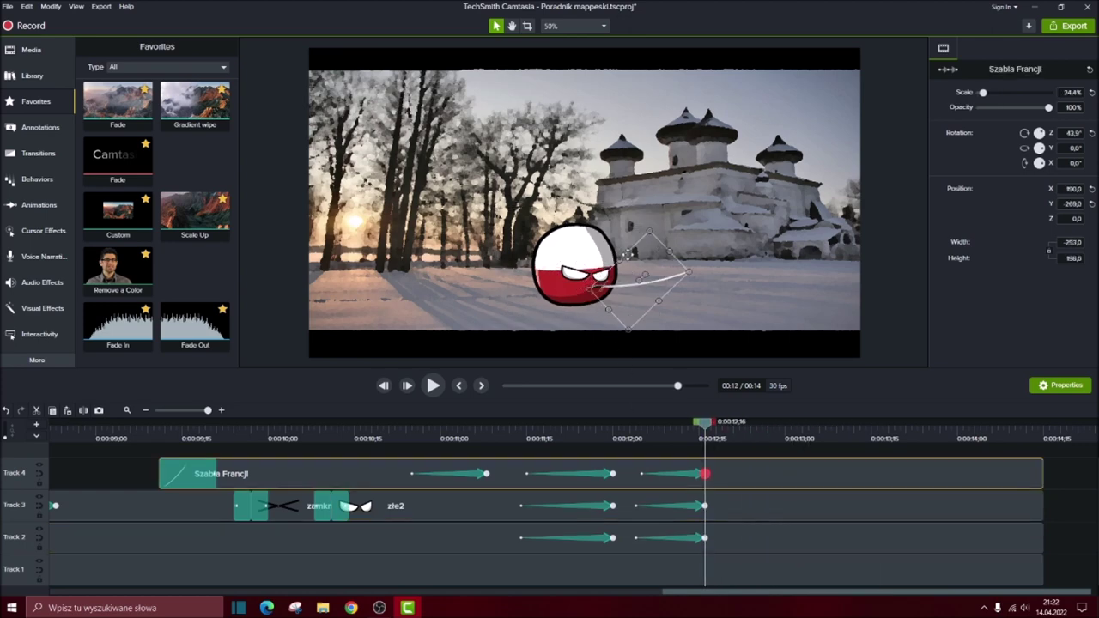
click(702, 538)
mouse_move(548, 220)
mouse_down()
mouse_move(565, 232)
mouse_move(564, 222)
mouse_up()
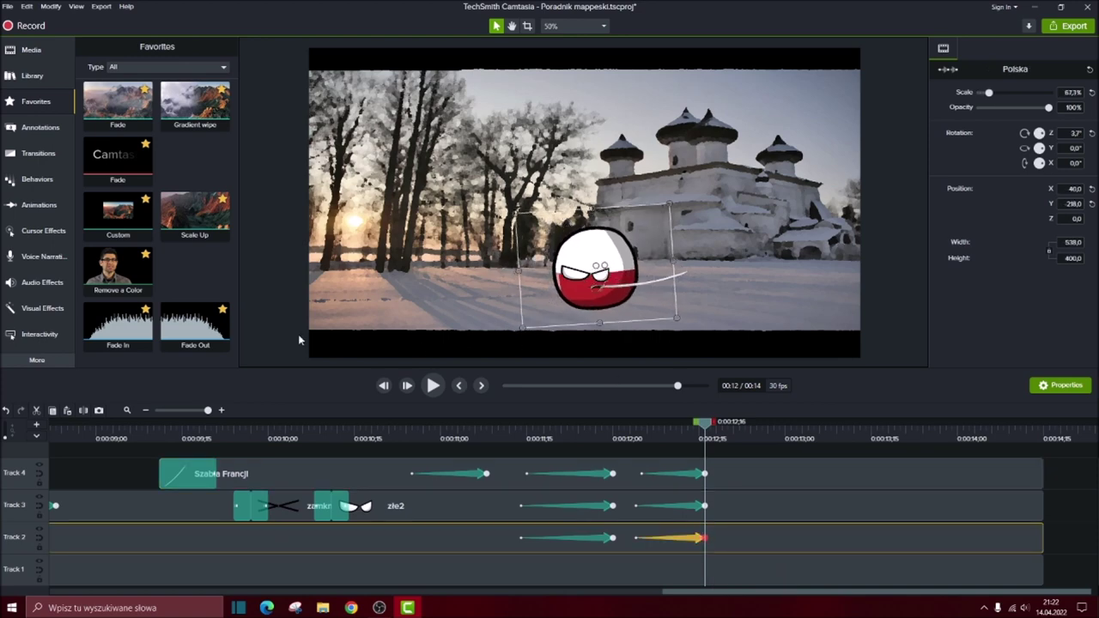
- Reposition the angry eyes on the ball's face at the 12;16 animation end point, at X 106.6, Y -249.2
click(702, 503)
click(701, 504)
drag(563, 262, 629, 271)
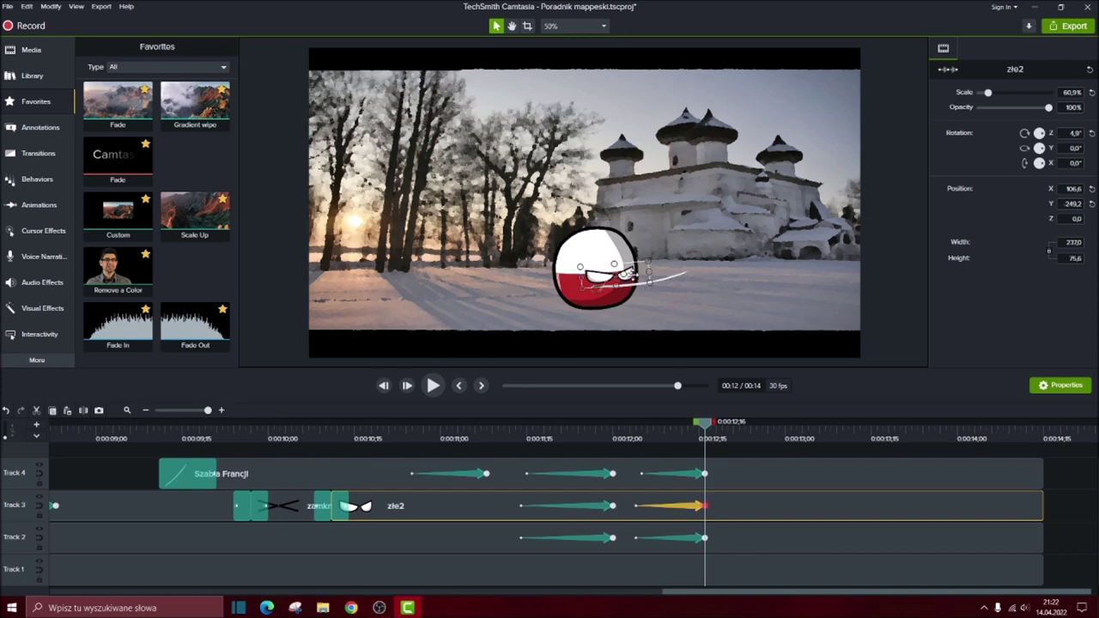
- Play back the scene repeatedly from before the sabre appears, checking how the sabre swing matches the movement of the ball and eyes
drag(689, 428, 429, 429)
key(space)
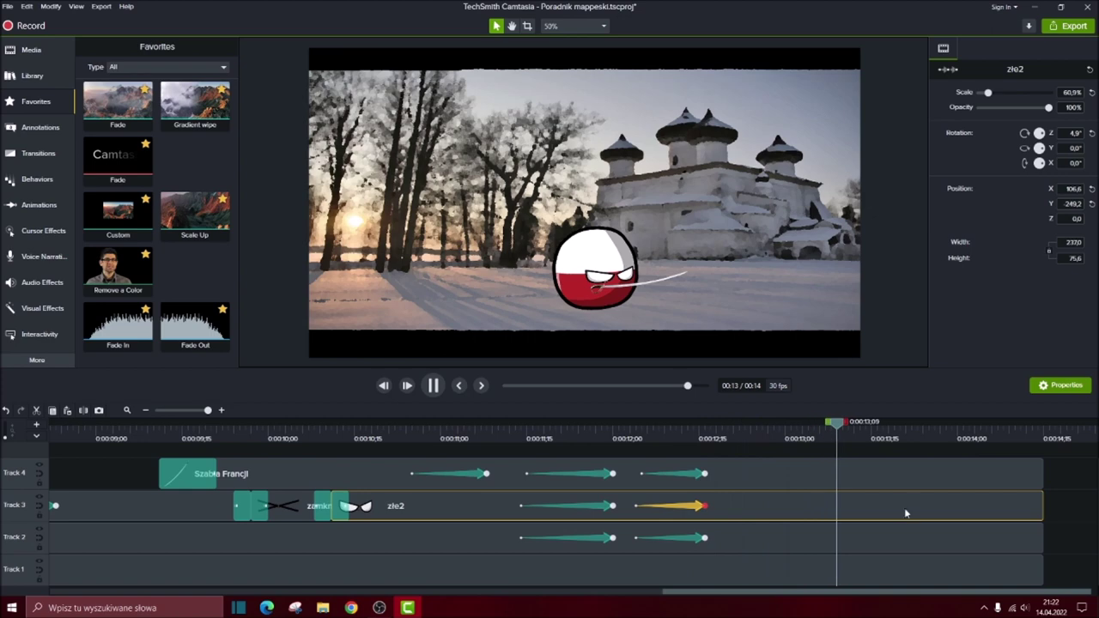
drag(968, 430, 49, 426)
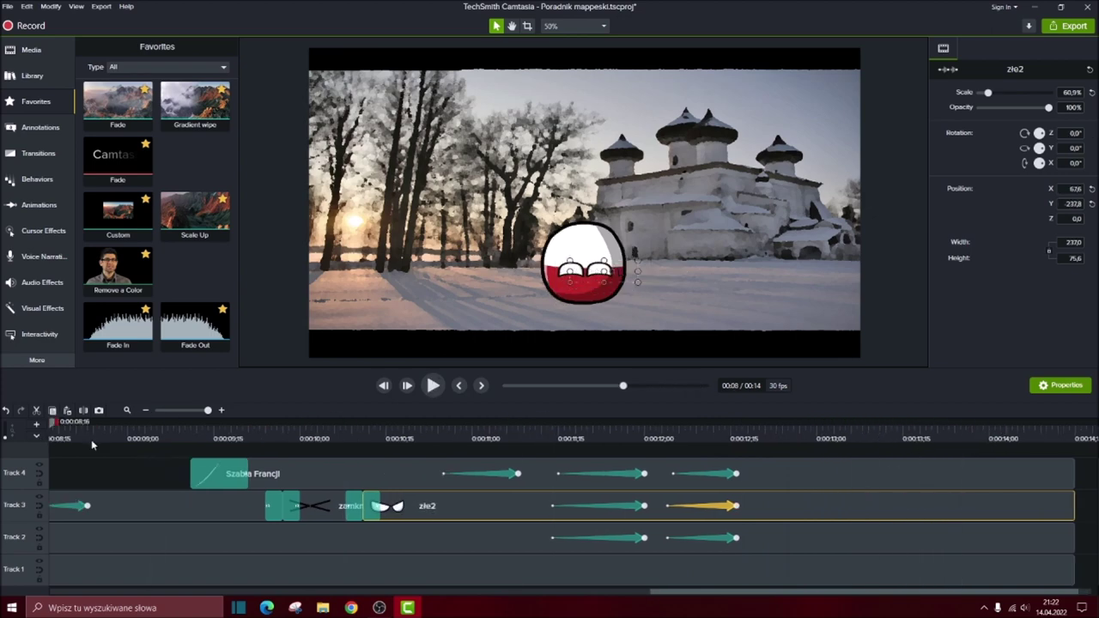
key(space)
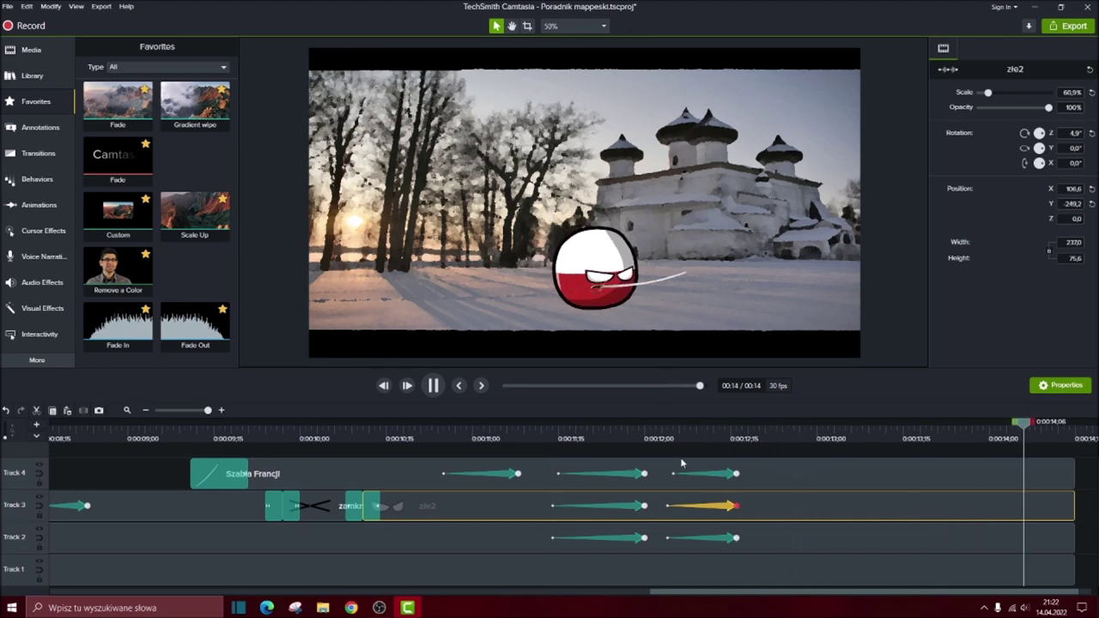
click(434, 386)
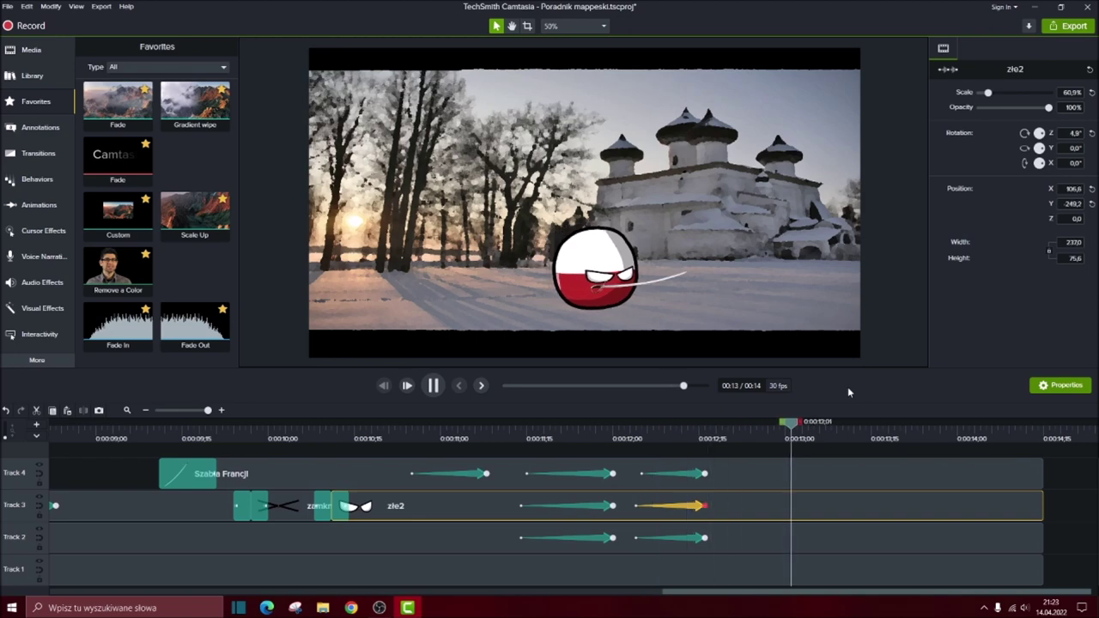
key(space)
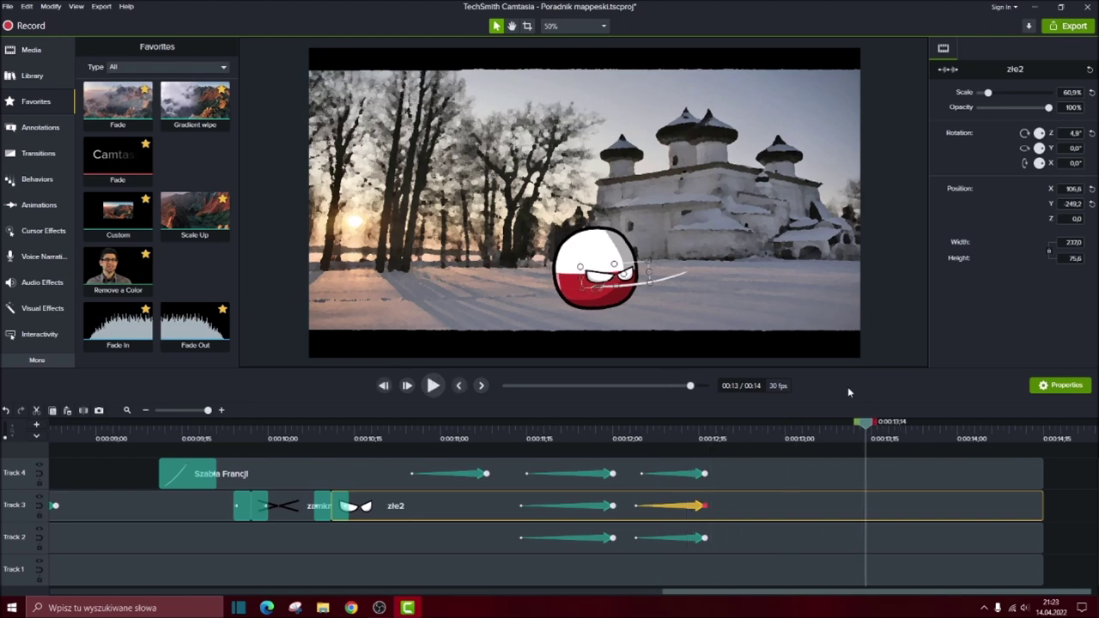
drag(865, 421, 163, 427)
key(space)
scroll(10, 505, up, 1)
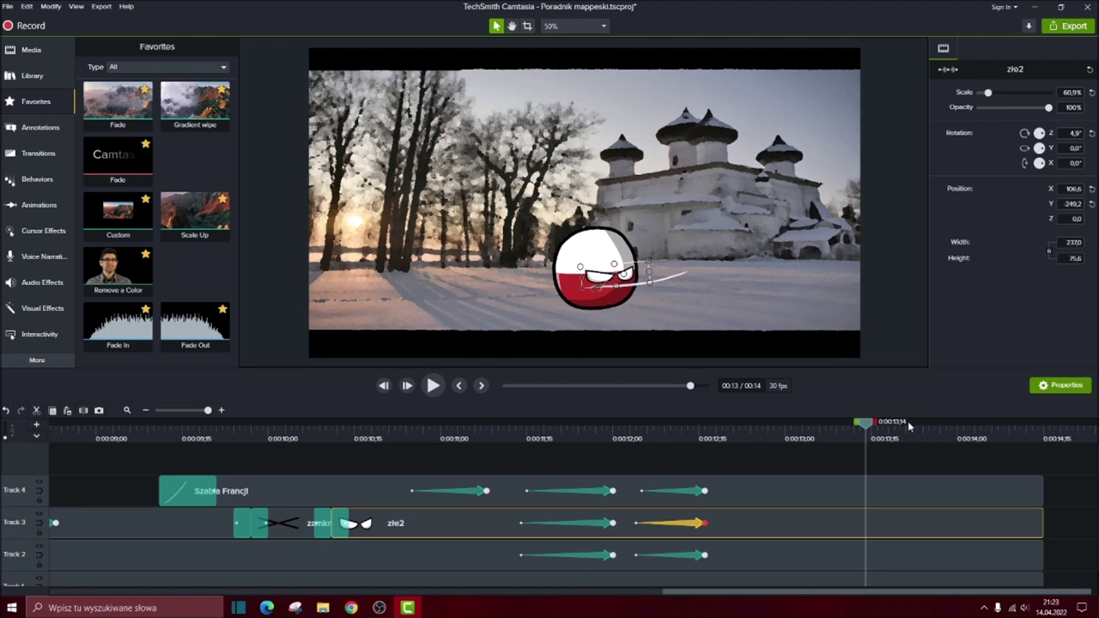
drag(877, 427, 193, 425)
drag(584, 422, 709, 426)
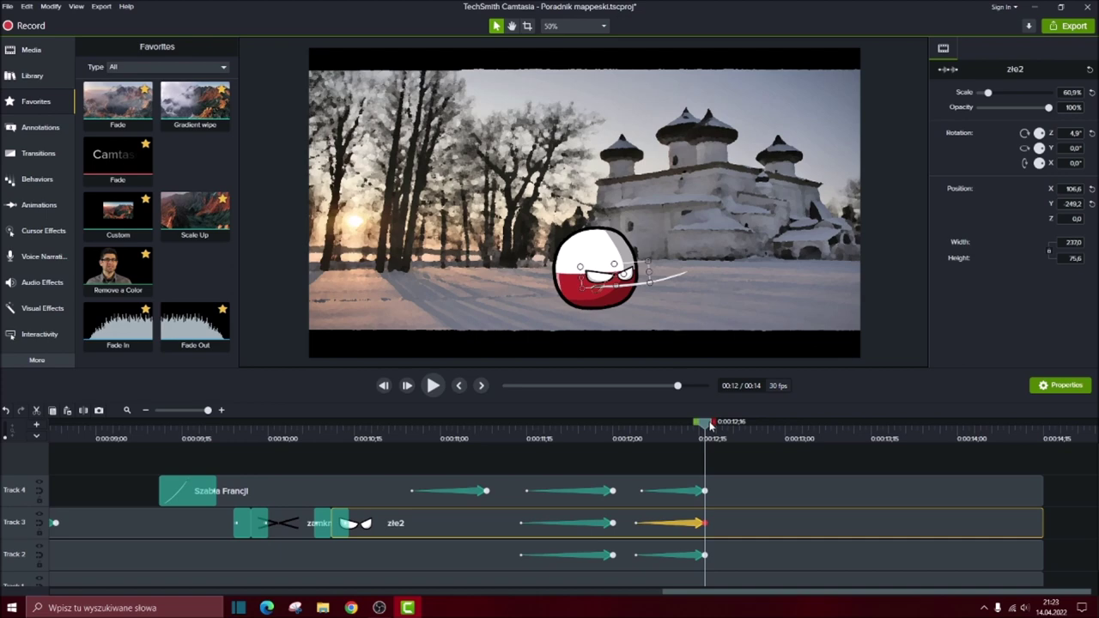
drag(700, 424, 116, 423)
key(space)
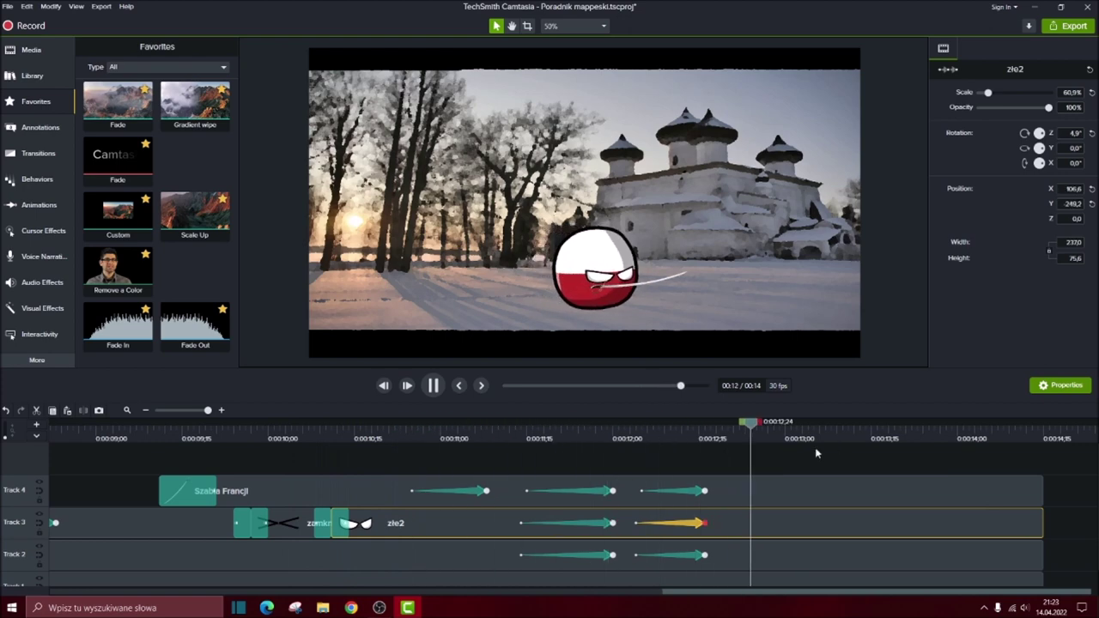
key(space)
drag(69, 427, 48, 428)
key(space)
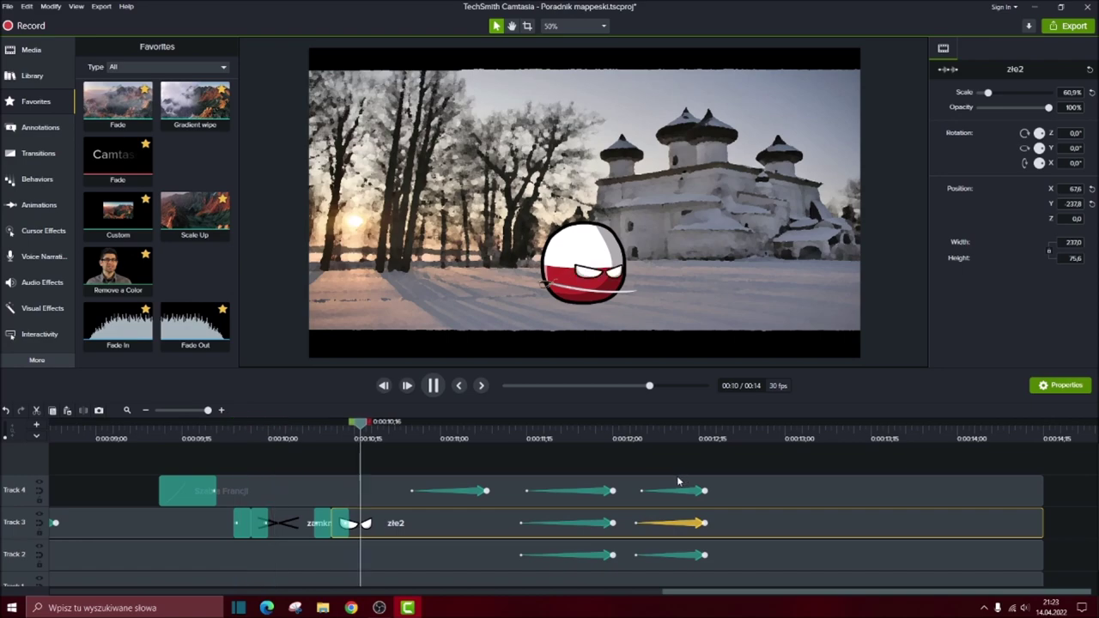